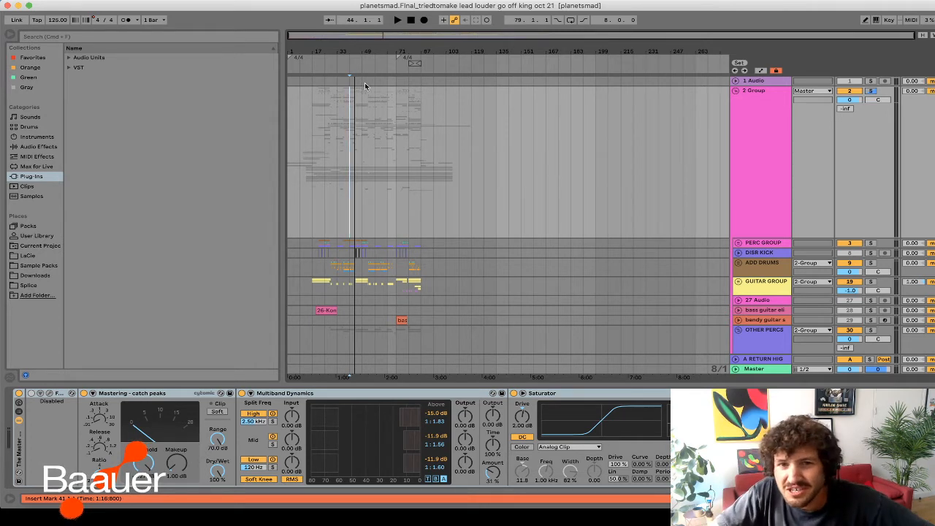
- Play back the arrangement inside 2 Group around bar 57
click(377, 187)
key(space)
scroll(377, 192, down, 20)
key(space)
drag(305, 35, 305, 73)
scroll(442, 184, up, 20)
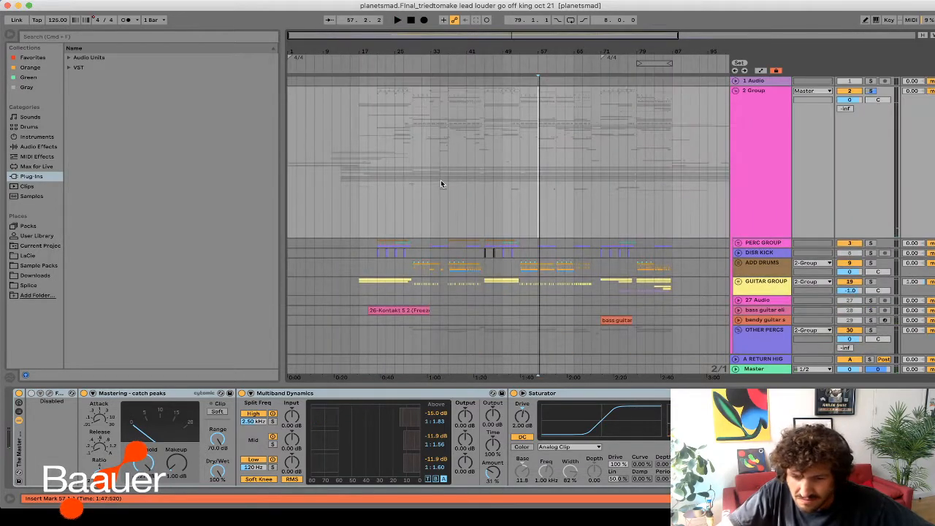
- Fold the OTHER PERCS group and clear the solo on 2 Group
click(772, 120)
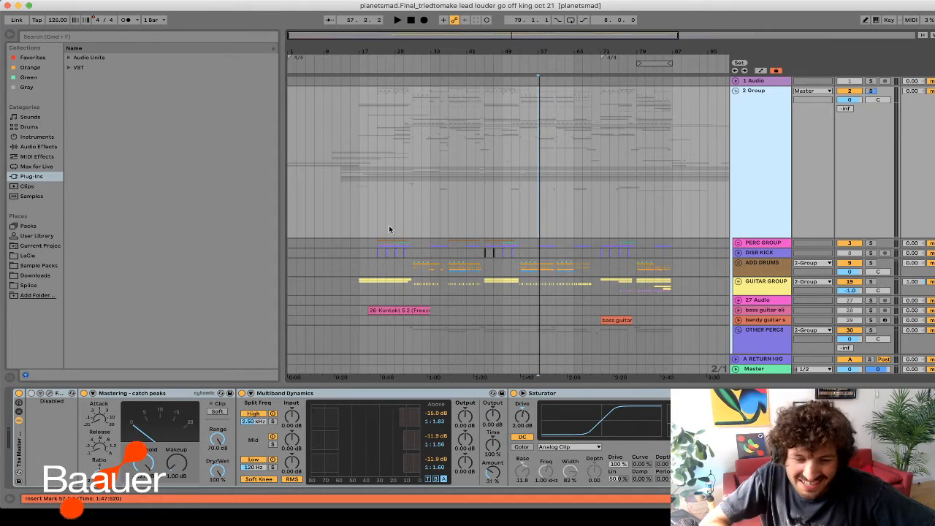
scroll(389, 226, down, 10)
scroll(388, 227, up, 10)
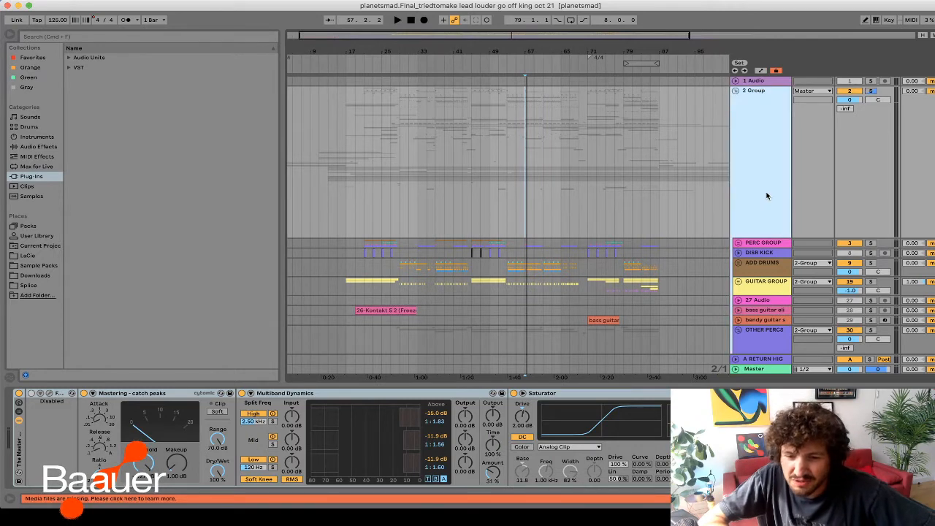
scroll(767, 201, down, 5)
scroll(773, 207, down, 1)
click(772, 205)
double_click(764, 170)
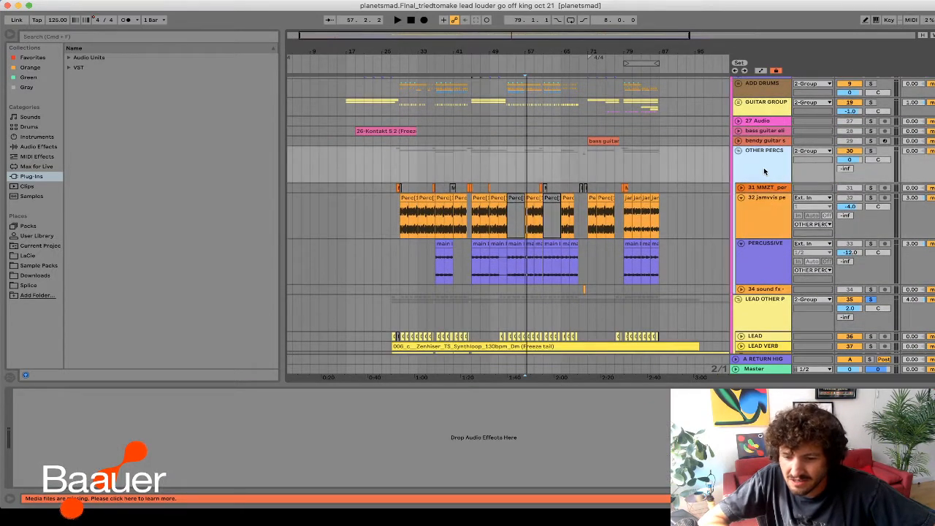
scroll(870, 157, up, 6)
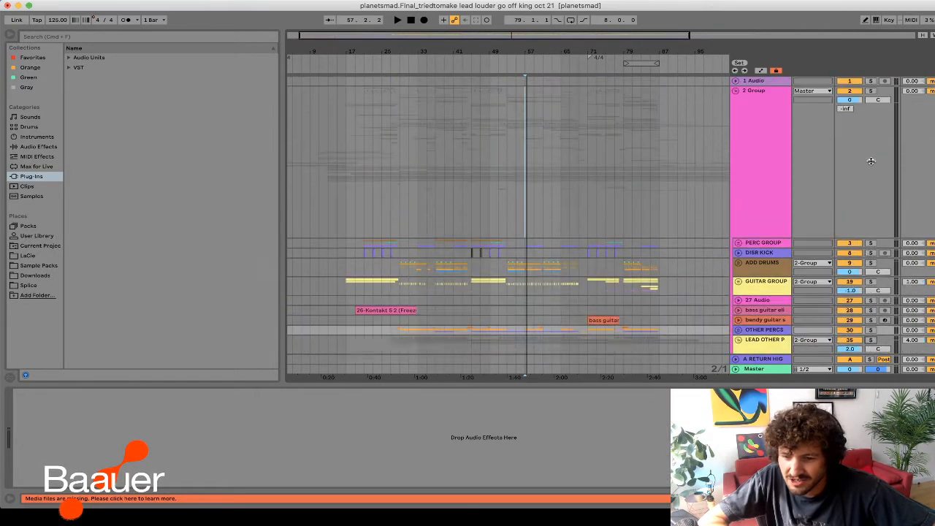
- Fold 2 Group so only its clip overview and the tracks beneath it remain
click(758, 156)
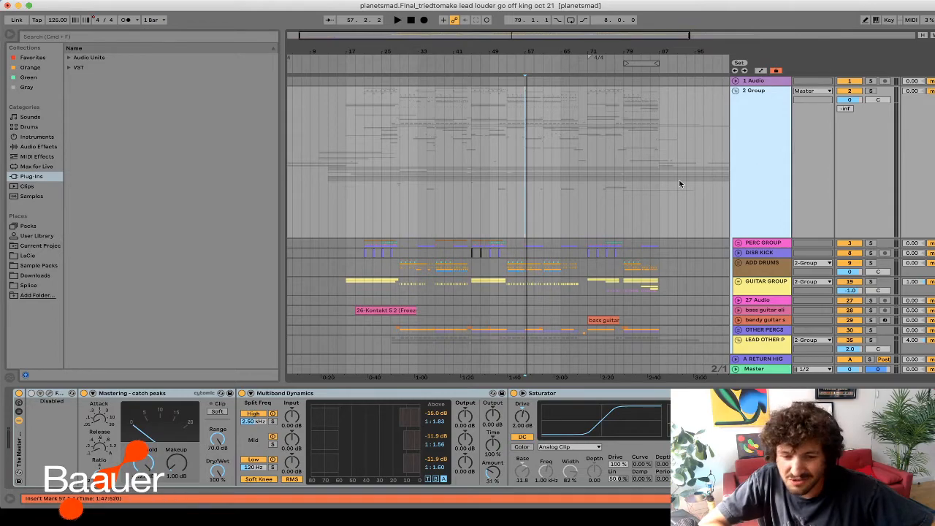
scroll(679, 183, down, 15)
scroll(679, 184, up, 10)
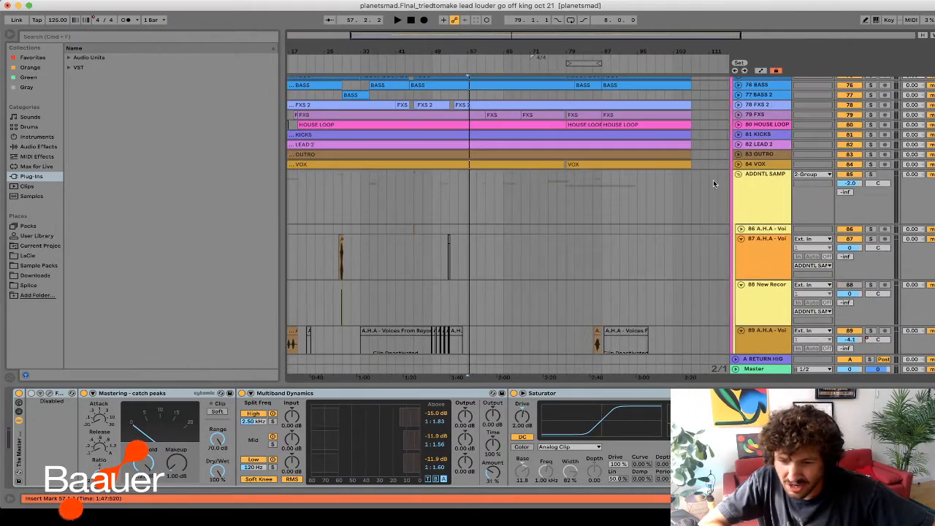
click(766, 187)
scroll(767, 189, up, 15)
click(767, 189)
scroll(767, 188, down, 15)
scroll(767, 188, up, 15)
double_click(759, 142)
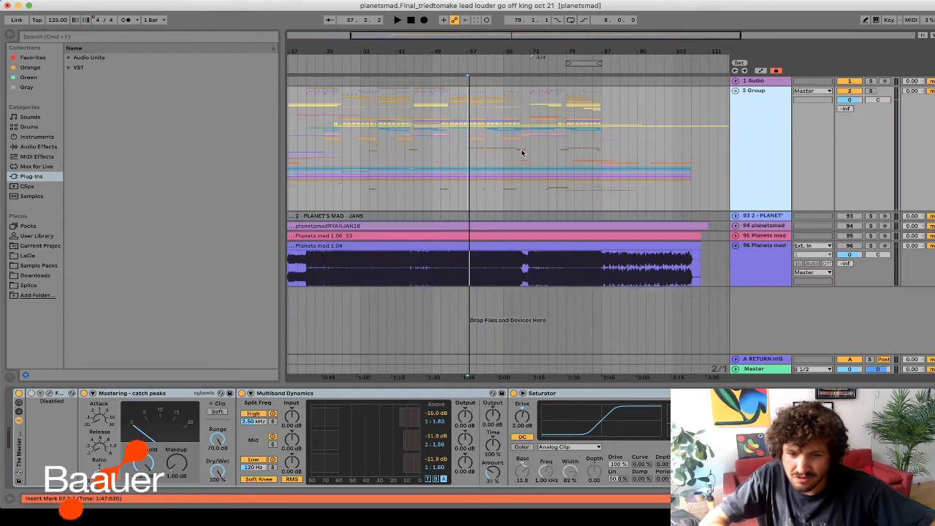
scroll(523, 151, left, 5)
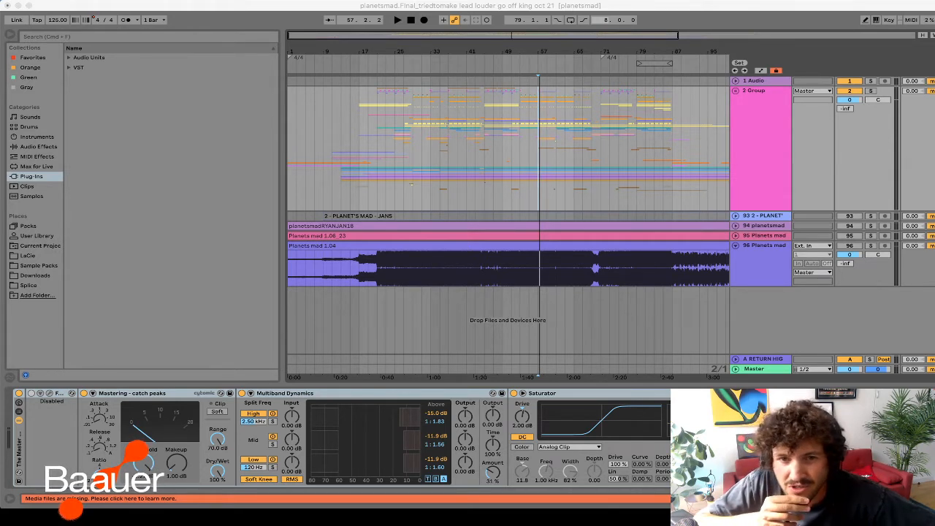
- Select the time range from bar 11 to bar 99 across 2 Group
click(426, 142)
click(334, 130)
drag(334, 130, 705, 151)
- Step through the bounced mix tracks 93 to 96 beneath 2 Group and fold track 96
click(774, 259)
key(Up)
key(Up)
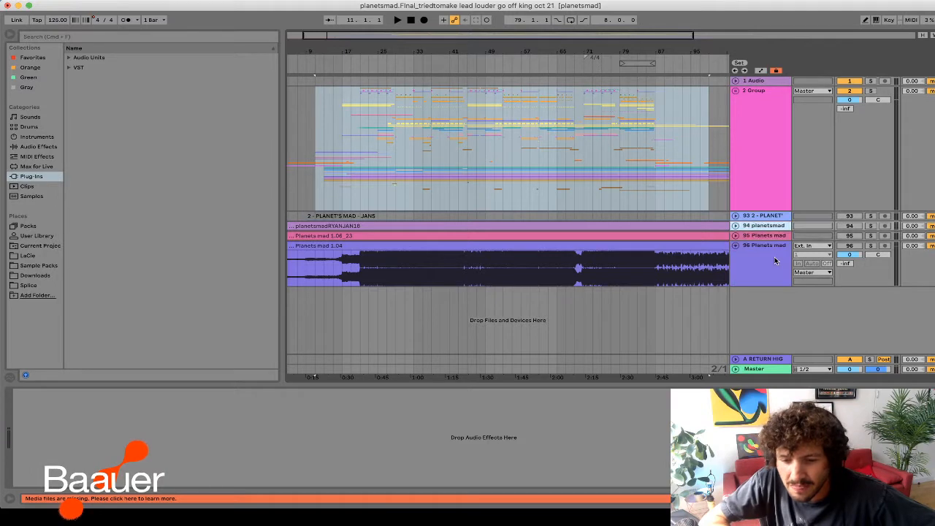
key(Down)
key(Down)
key(Down)
key(Up)
key(Up)
key(Up)
key(Down)
key(Down)
key(Left)
key(Up)
key(Up)
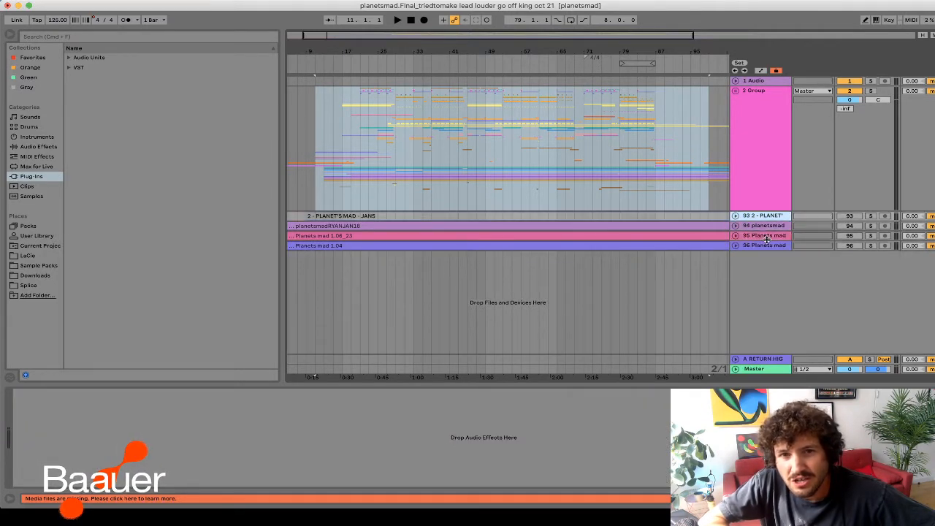
click(766, 238)
key(Down)
key(Up)
key(Up)
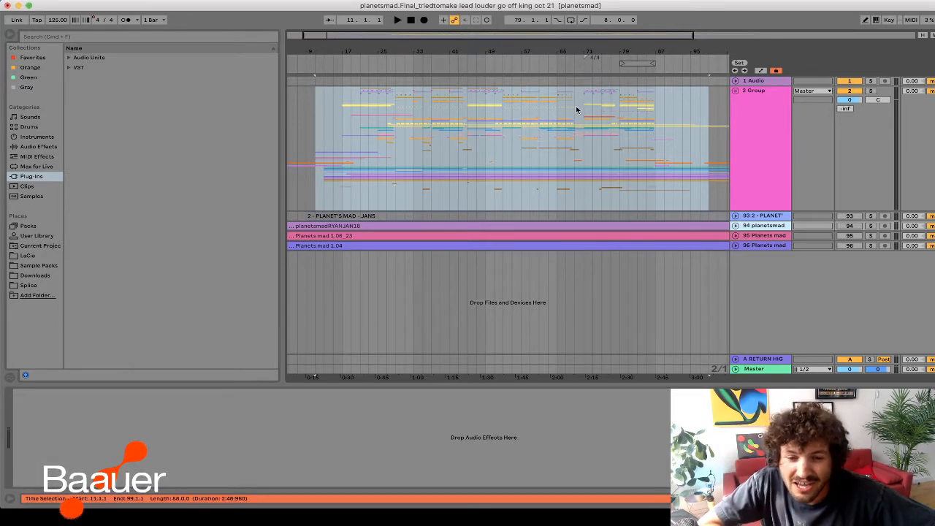
- Unfold 2 Group to reveal its individual tracks and subgroups
click(762, 123)
click(736, 90)
click(630, 158)
scroll(629, 158, down, 5)
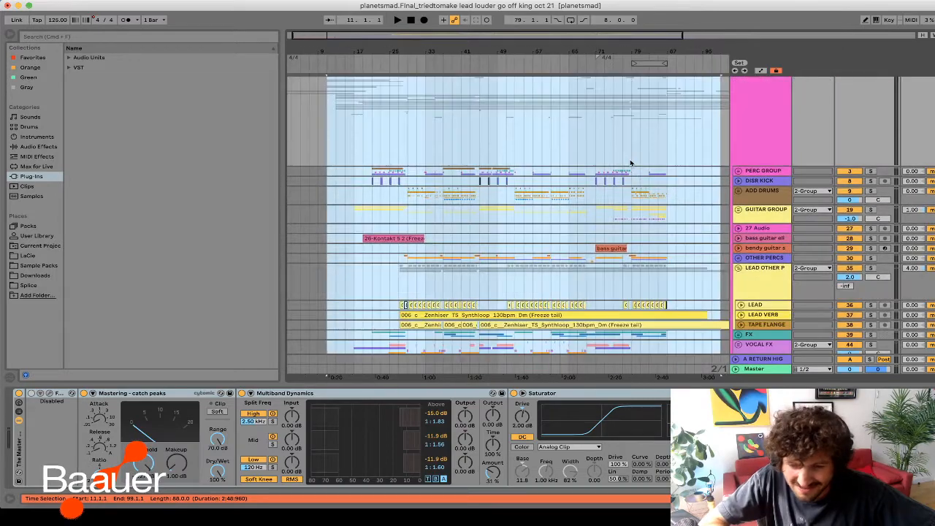
- Unfold the GUITAR GROUP to reveal its GUITAR, RIG and chug tracks
click(768, 164)
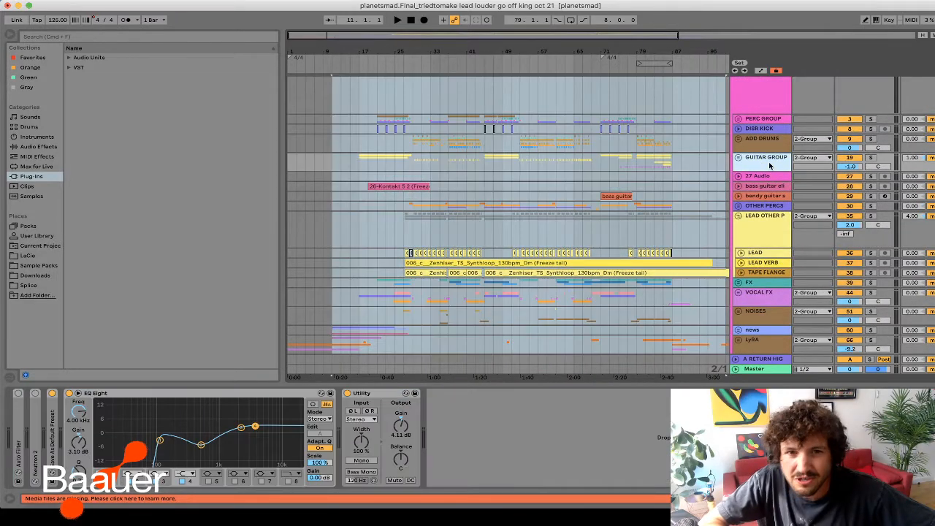
drag(509, 37, 524, 69)
scroll(415, 151, left, 5)
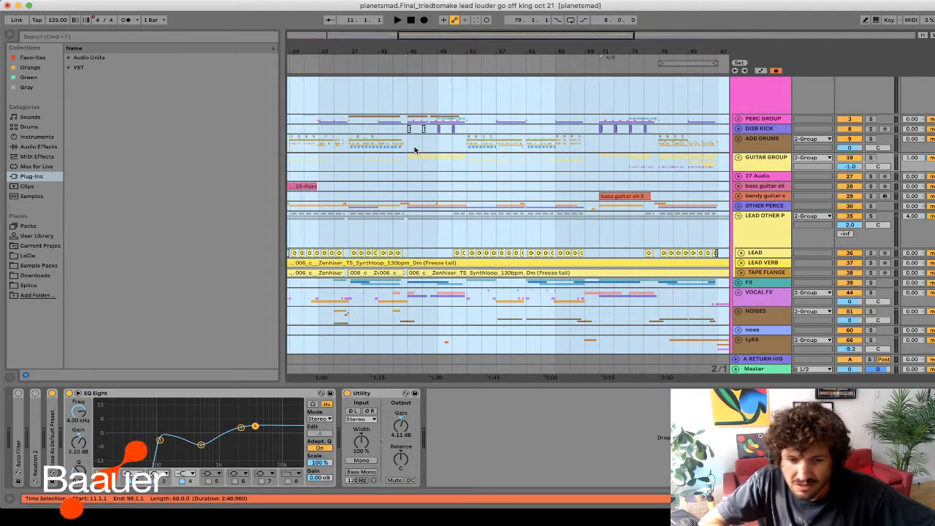
click(738, 153)
click(738, 152)
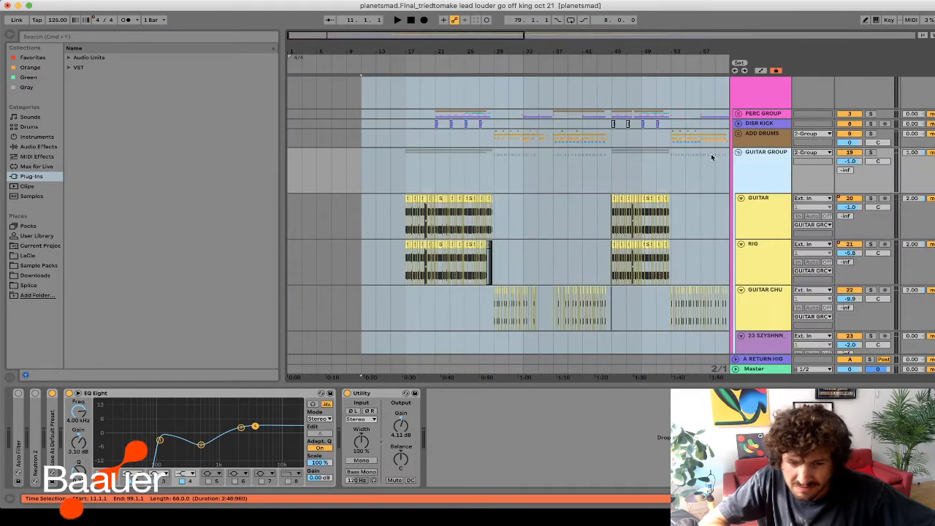
- Solo the GUITAR GROUP and play its clips from just after the start of bar 17
mouse_move(379, 36)
mouse_down()
mouse_move(374, 76)
mouse_move(347, 79)
mouse_move(351, 91)
mouse_up()
click(472, 221)
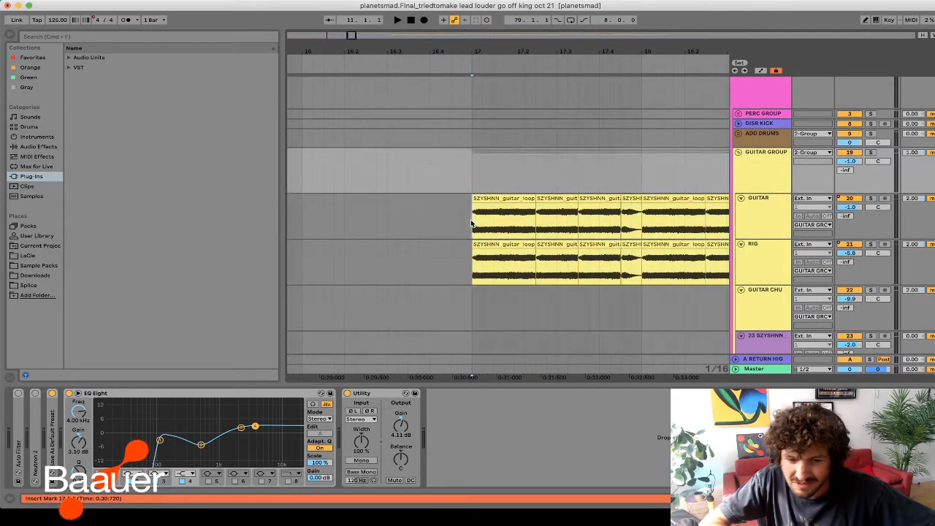
mouse_move(538, 198)
mouse_down()
mouse_move(555, 198)
mouse_move(542, 197)
mouse_up()
click(504, 169)
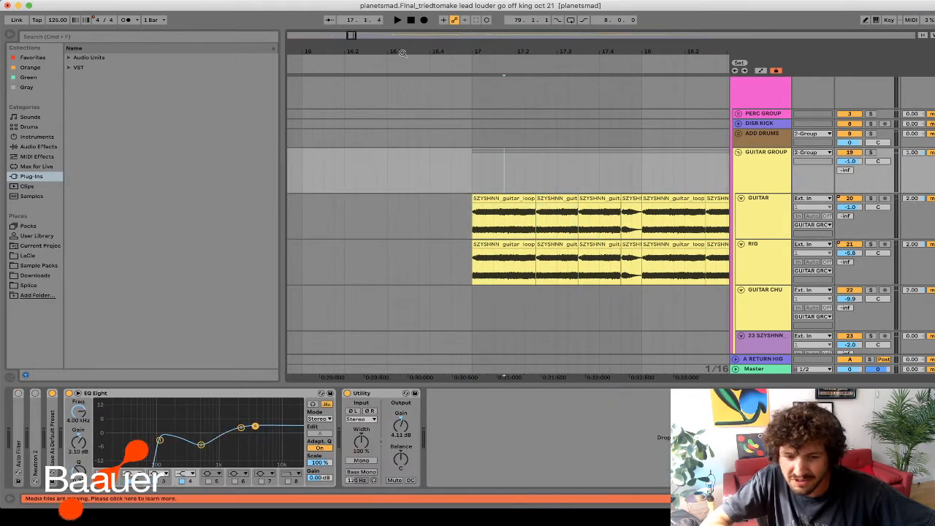
drag(352, 35, 361, 12)
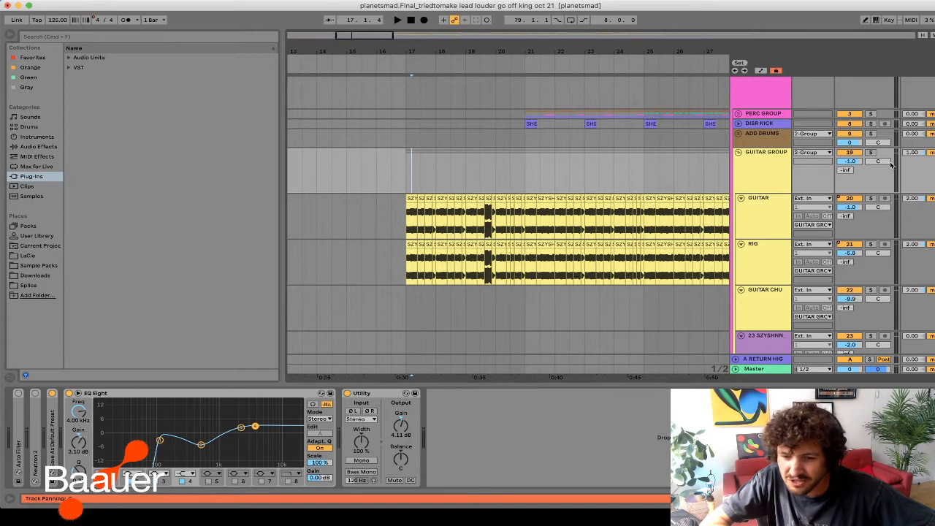
click(869, 152)
key(space)
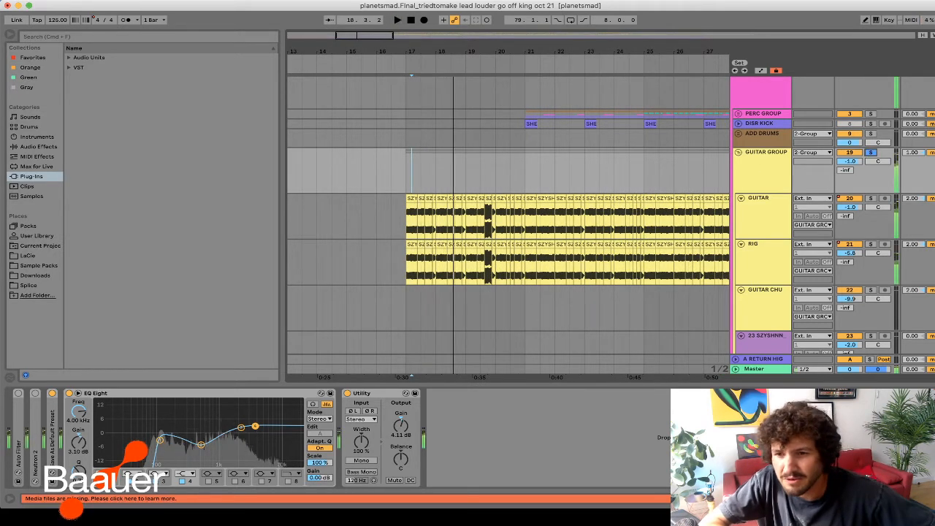
key(space)
key(space)
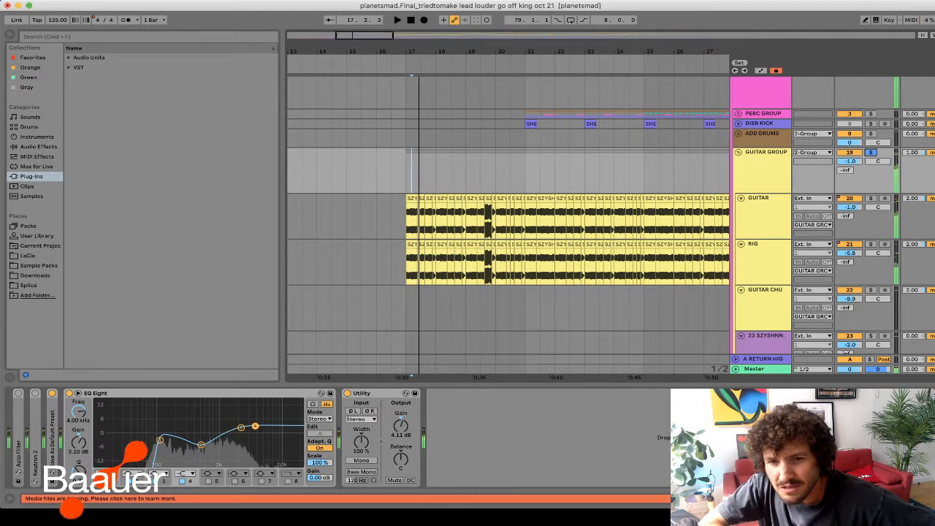
key(space)
key(space)
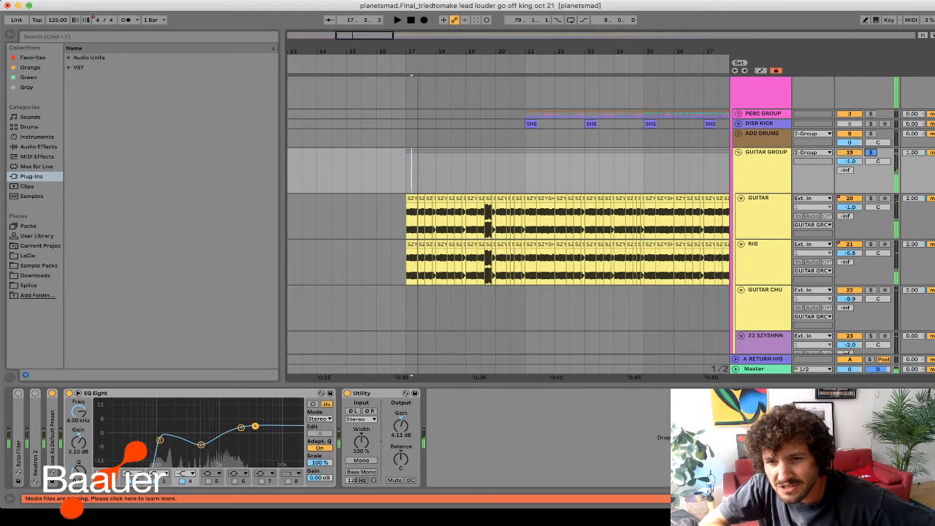
key(super+Tab)
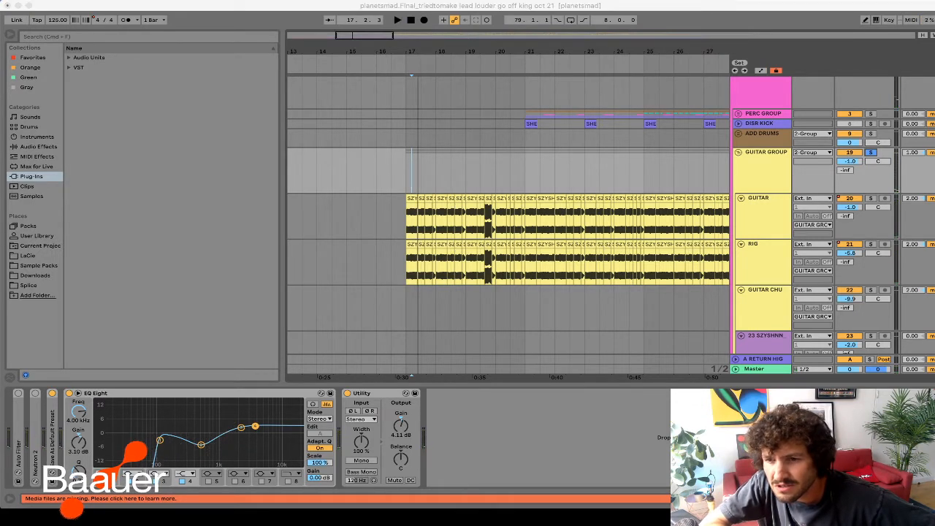
- Place the insert marker at 17.1.1 and play the soloed guitar clips from there
click(415, 184)
click(404, 184)
key(space)
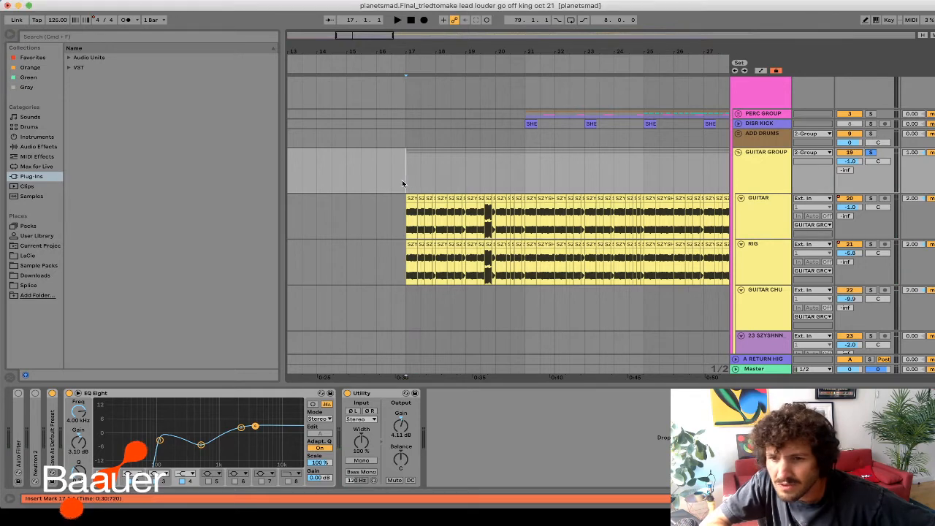
drag(355, 36, 370, 88)
key(space)
- Examine the chopped guitar loop clips and the effect chains on the GUITAR track and GUITAR GROUP
click(421, 198)
click(398, 198)
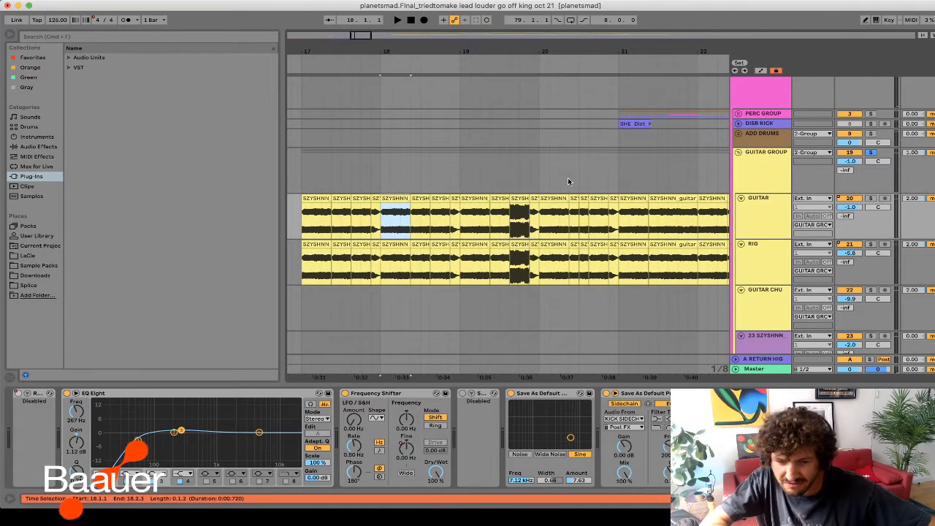
click(770, 211)
click(764, 168)
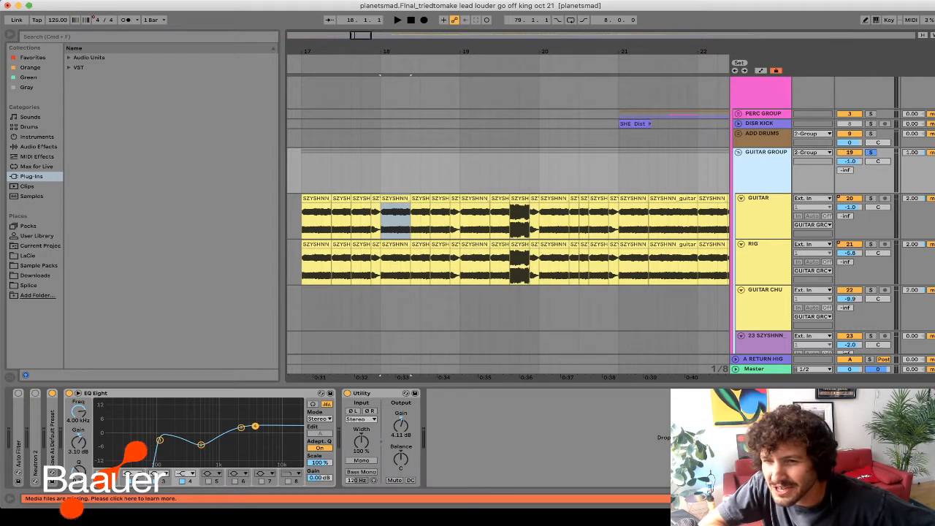
click(466, 213)
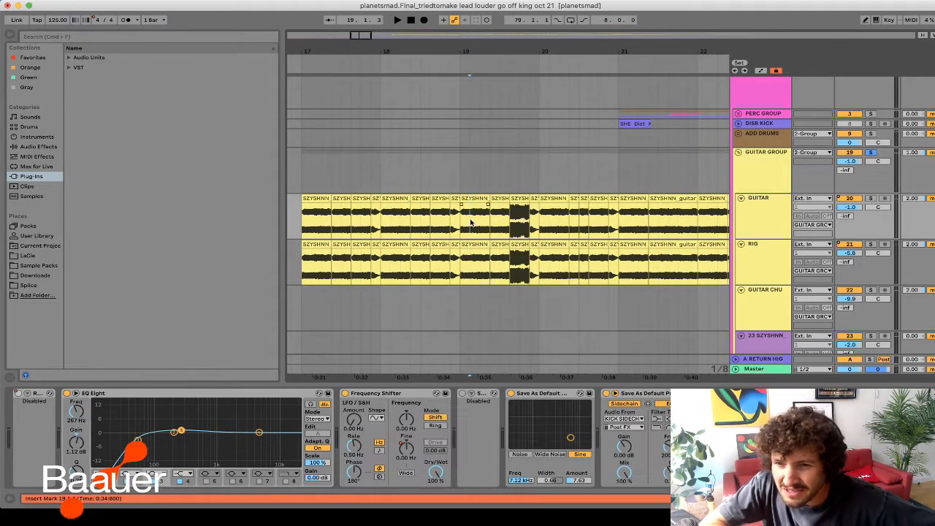
click(470, 260)
- Play the soloed guitar section from about bar 18
click(394, 109)
key(space)
drag(359, 54, 419, 11)
drag(468, 51, 430, 51)
key(space)
- Turn off the GUITAR GROUP's solo and fold the group
click(871, 152)
click(776, 170)
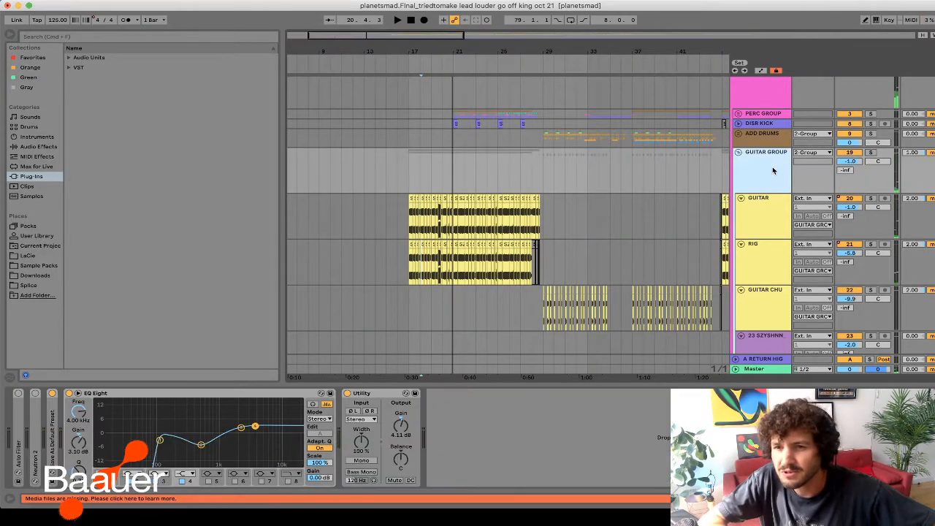
key(u)
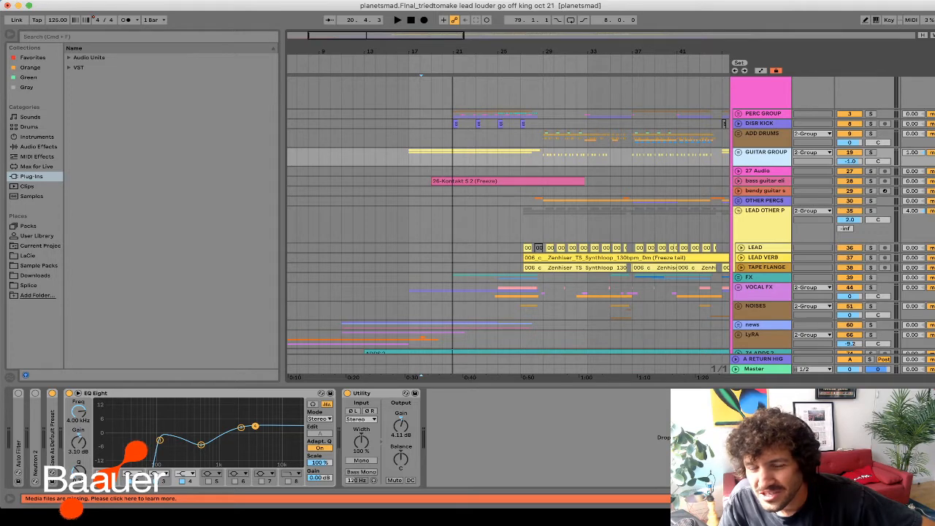
- Place the insert marker at bar 29 in the GUITAR GROUP lane
click(545, 153)
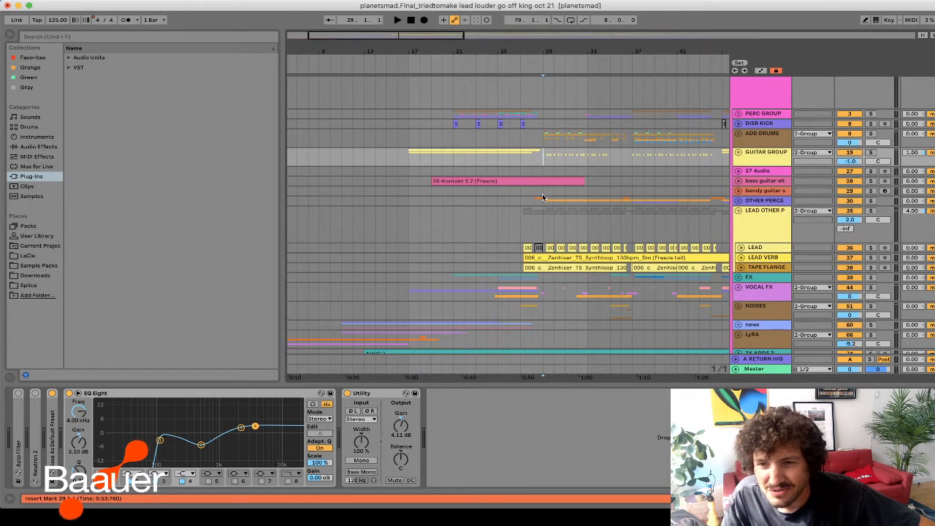
scroll(543, 197, down, 5)
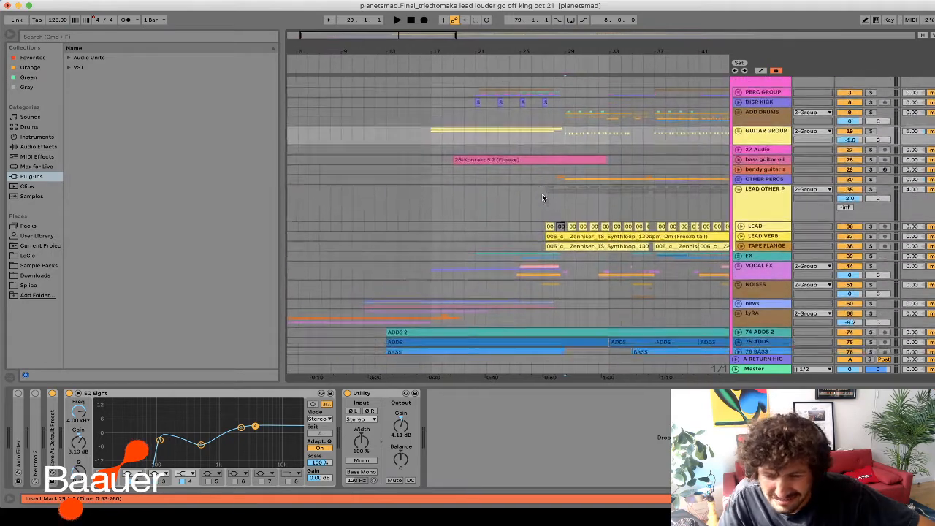
scroll(543, 197, up, 4)
- Fold the LEAD OTHER P group
click(750, 165)
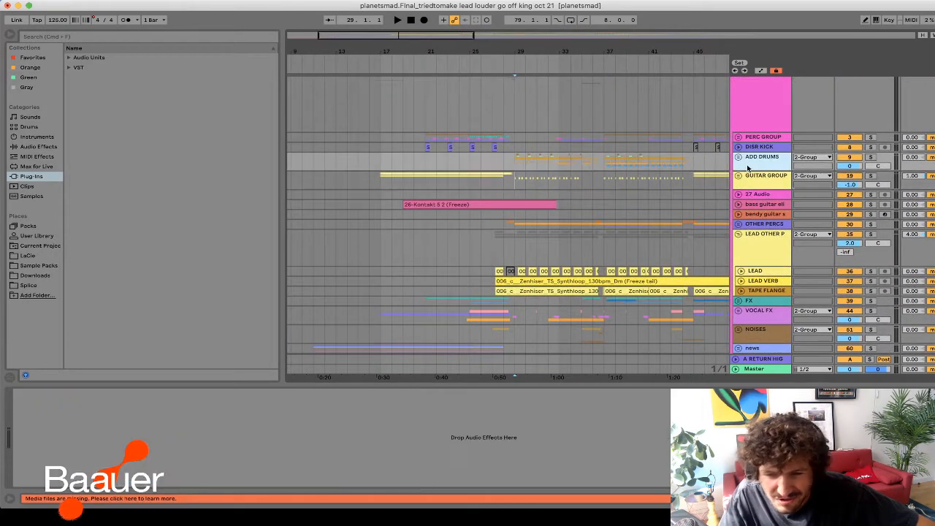
click(769, 244)
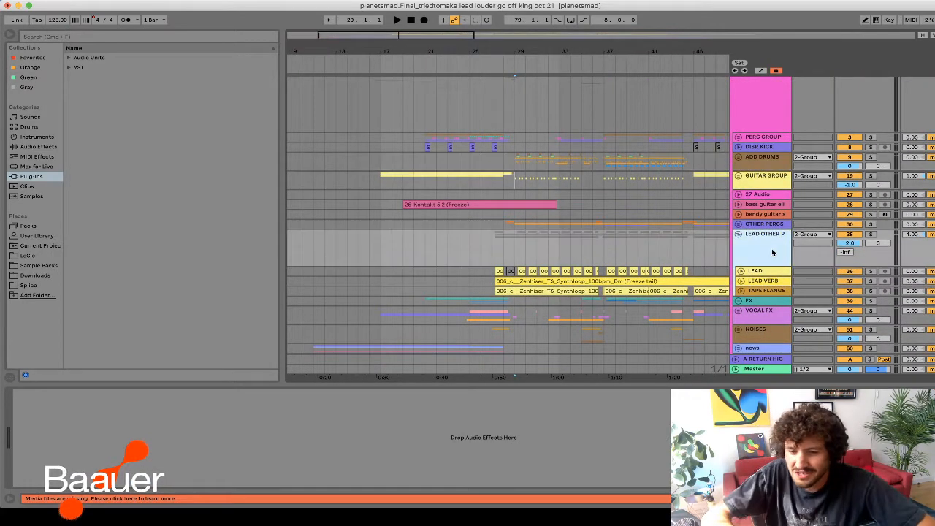
key(Left)
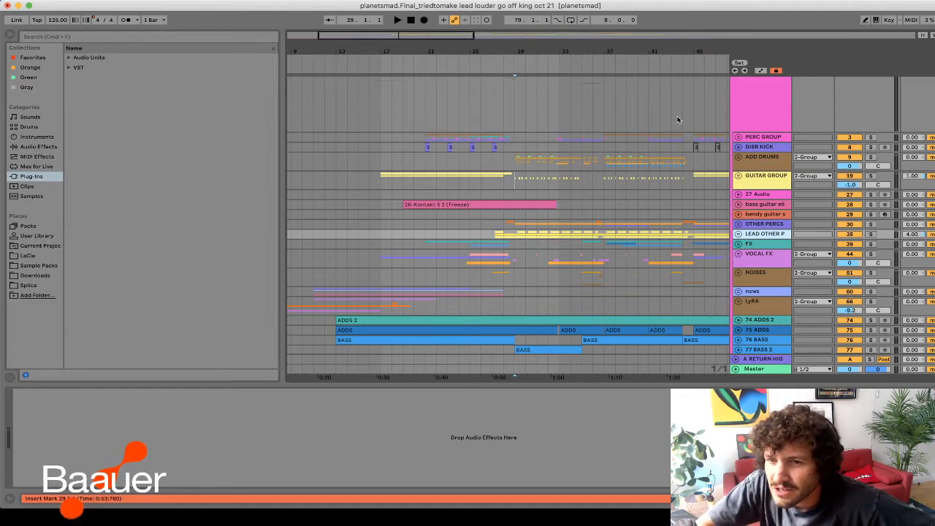
scroll(673, 99, up, 3)
scroll(673, 100, right, 1)
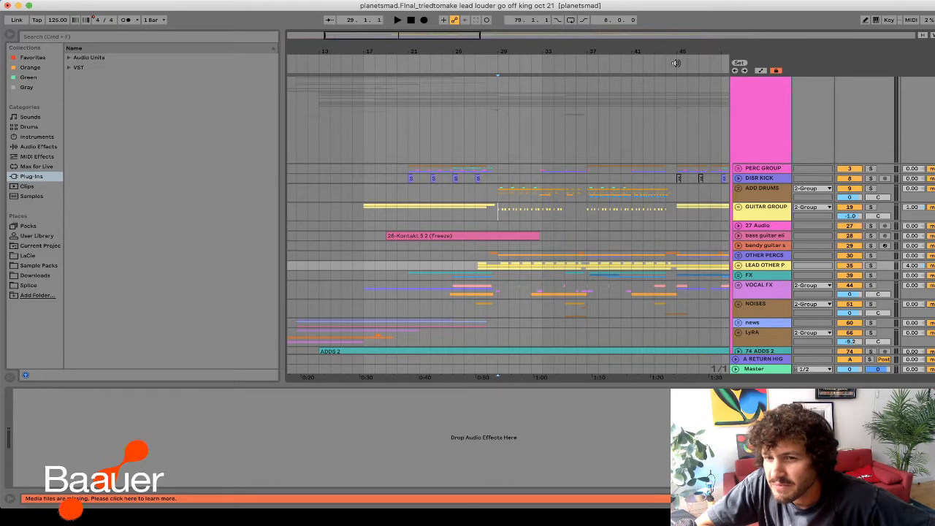
- Fold the main 2 Group and unfold the 95 Planets mad reference track below it
click(763, 113)
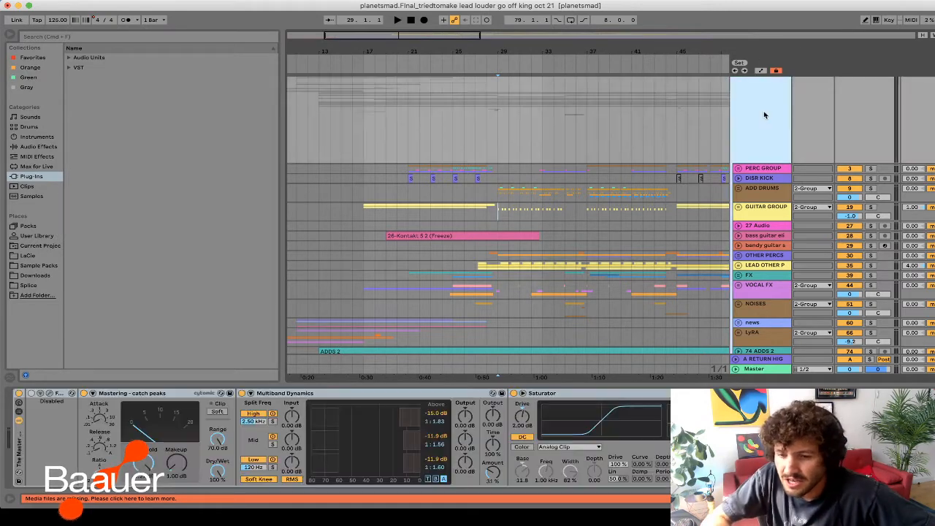
double_click(767, 129)
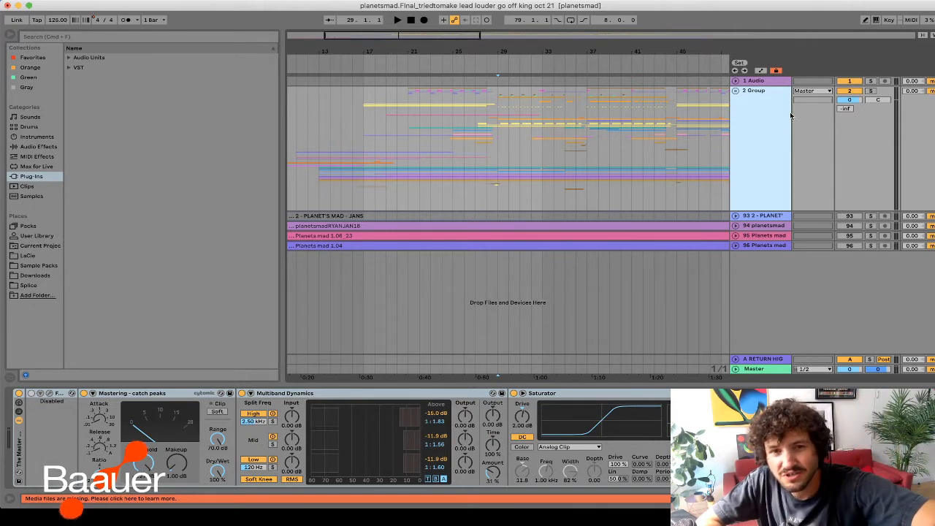
click(747, 225)
click(736, 226)
click(736, 225)
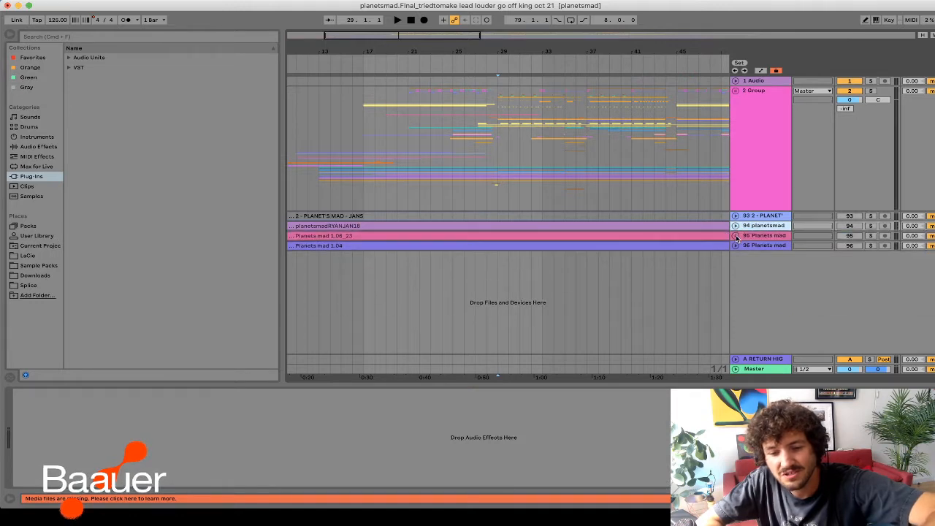
click(737, 238)
- Examine the devices in the 2 Group's Master Chain rack, from Mastering - catch peaks through Multiband Dynamics, Saturator and Glue Compressor to EQ Eight
click(756, 180)
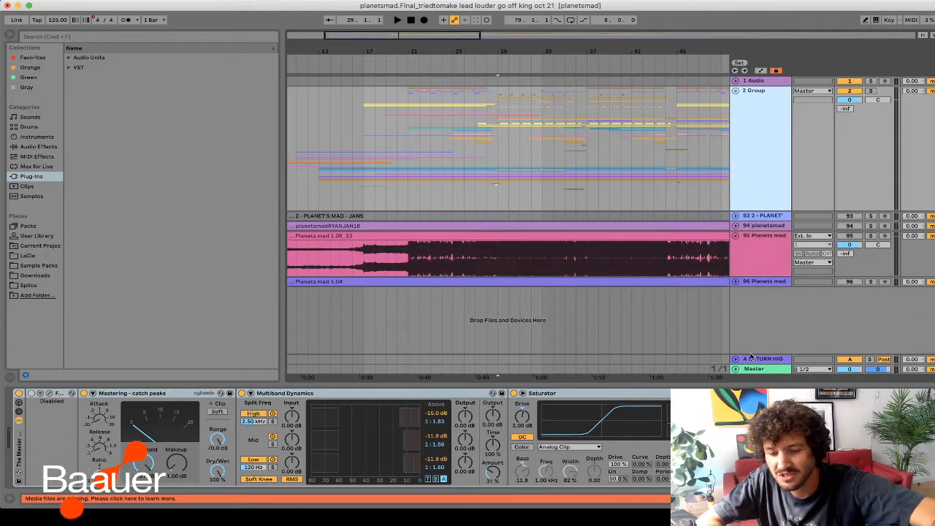
double_click(20, 450)
double_click(20, 450)
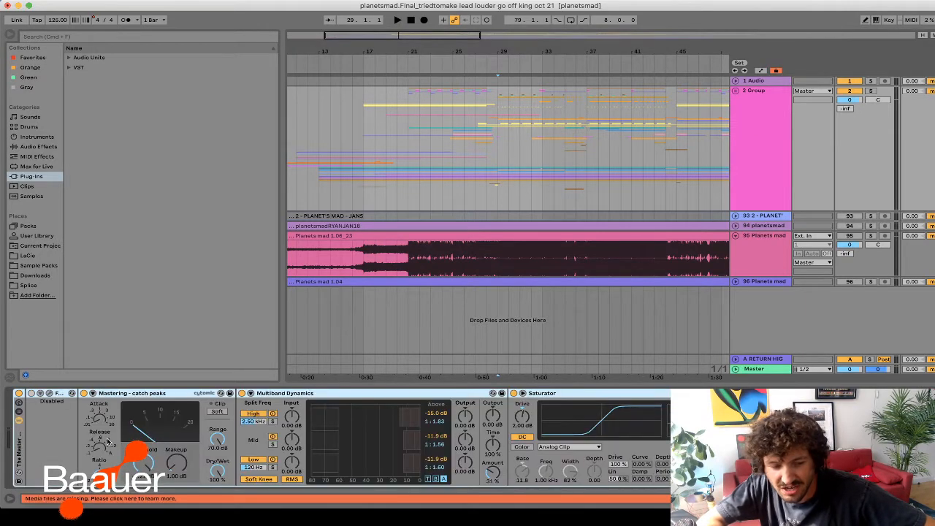
scroll(107, 441, right, 10)
scroll(107, 441, left, 8)
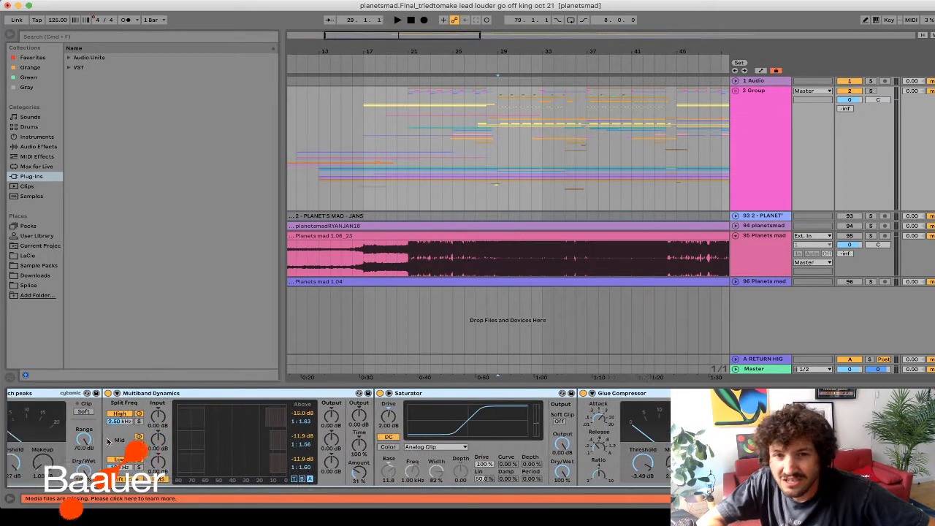
scroll(108, 441, left, 2)
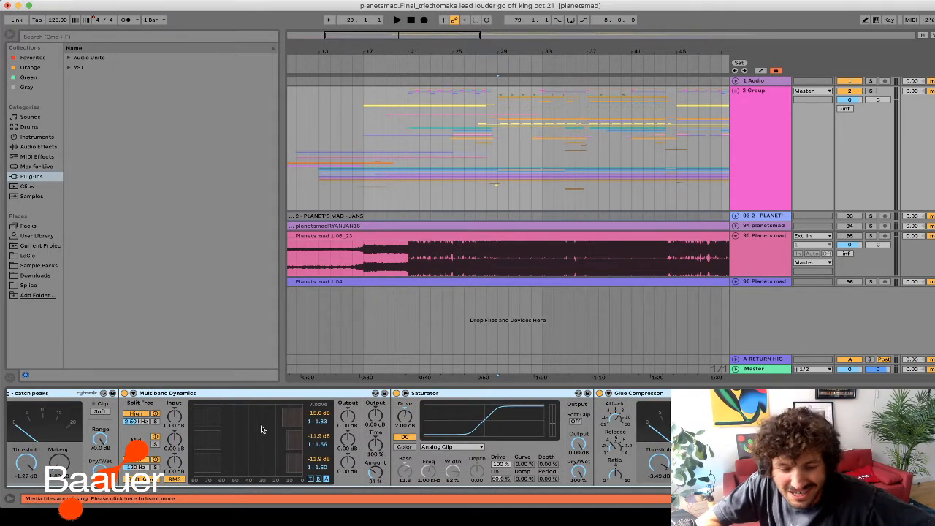
scroll(261, 430, right, 10)
scroll(262, 429, left, 14)
scroll(262, 430, right, 10)
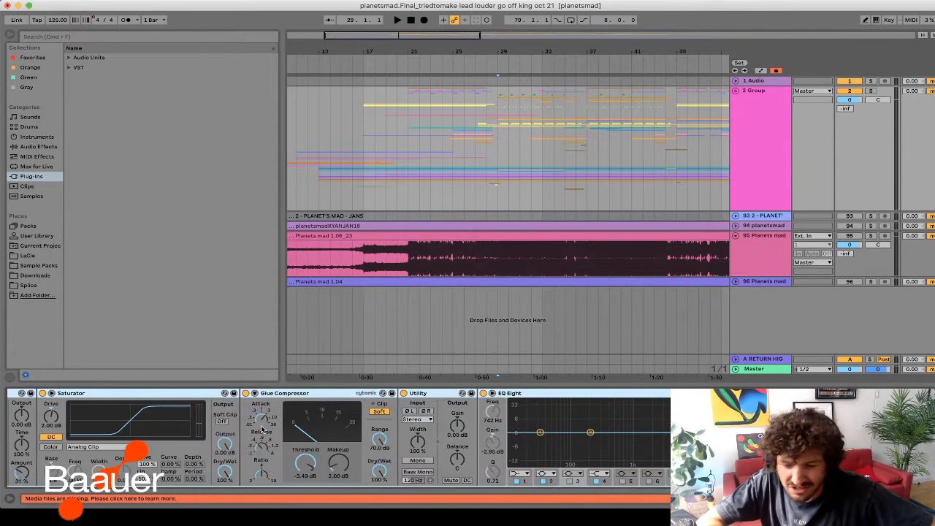
scroll(261, 429, left, 1)
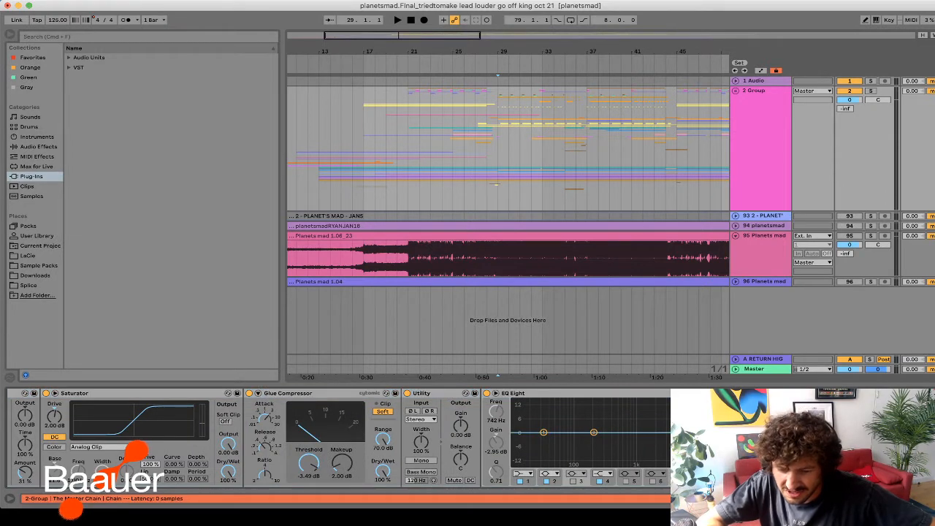
scroll(281, 425, left, 10)
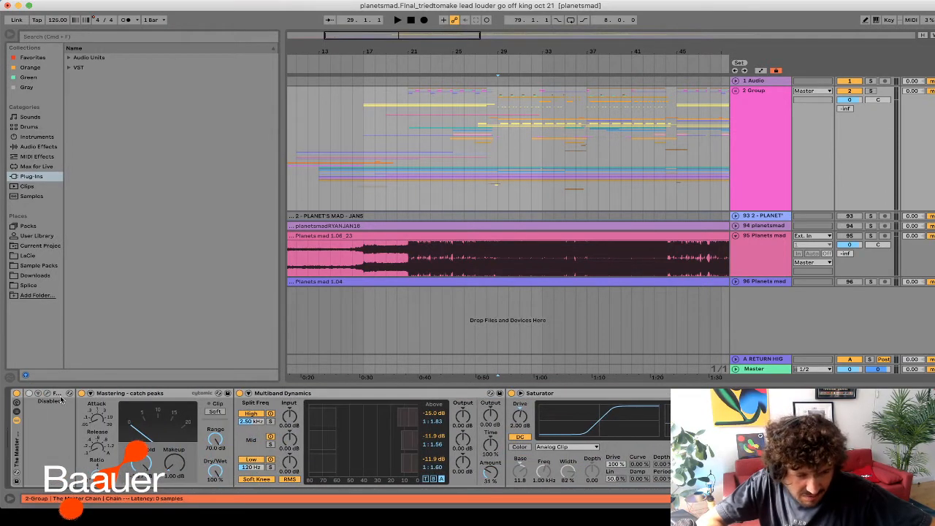
- Collapse the disabled FabFilter Pro-Q 3 in the Master Chain and place the insert marker at bar 38 in the 2 Group
double_click(59, 395)
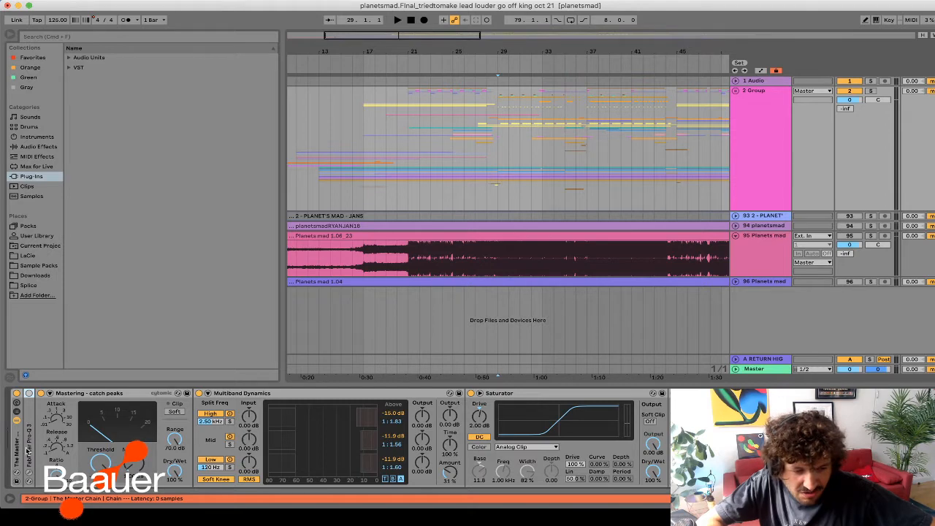
scroll(111, 431, right, 10)
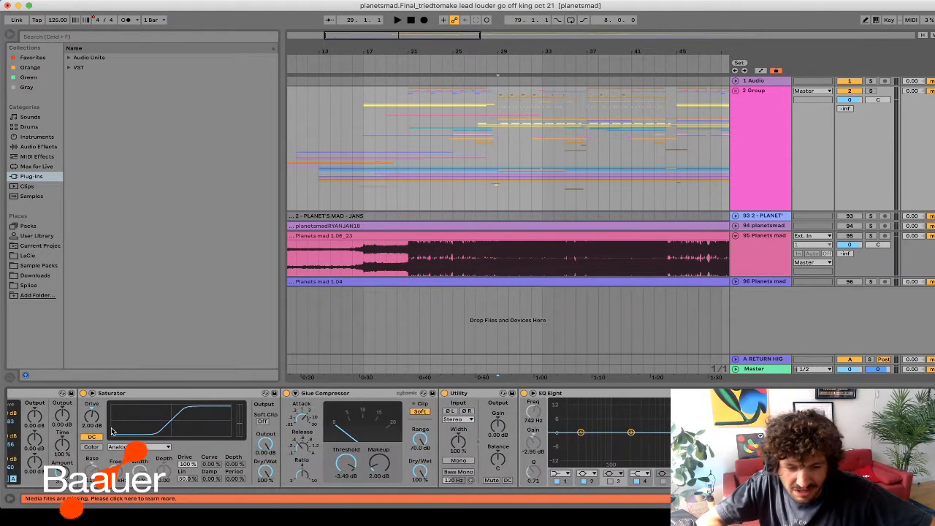
scroll(470, 411, left, 1)
click(599, 176)
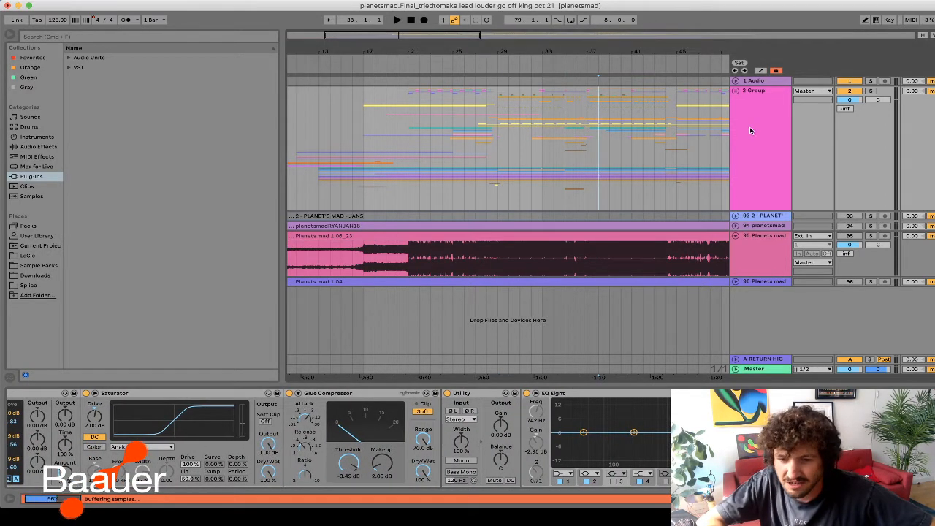
click(760, 130)
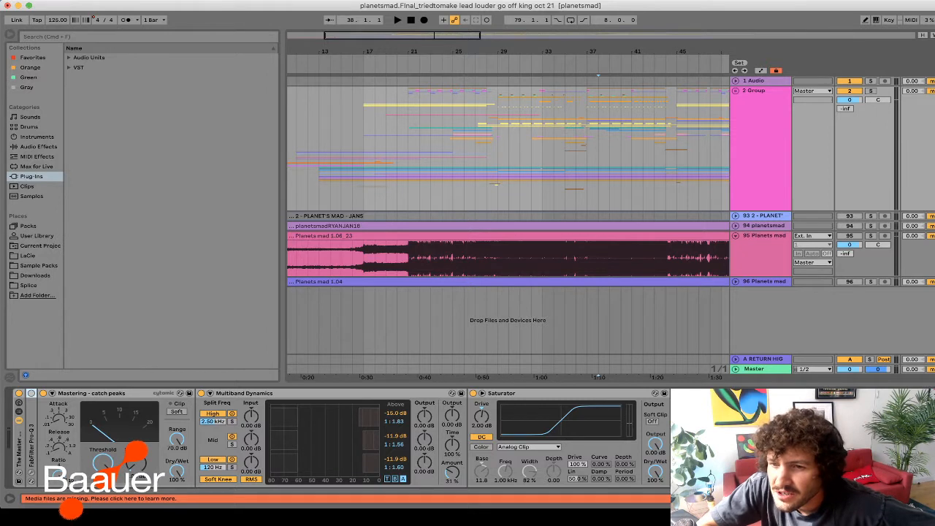
- Play the full arrangement from about bar 28 with the 2 Group's Master Chain in view
key(super+Tab)
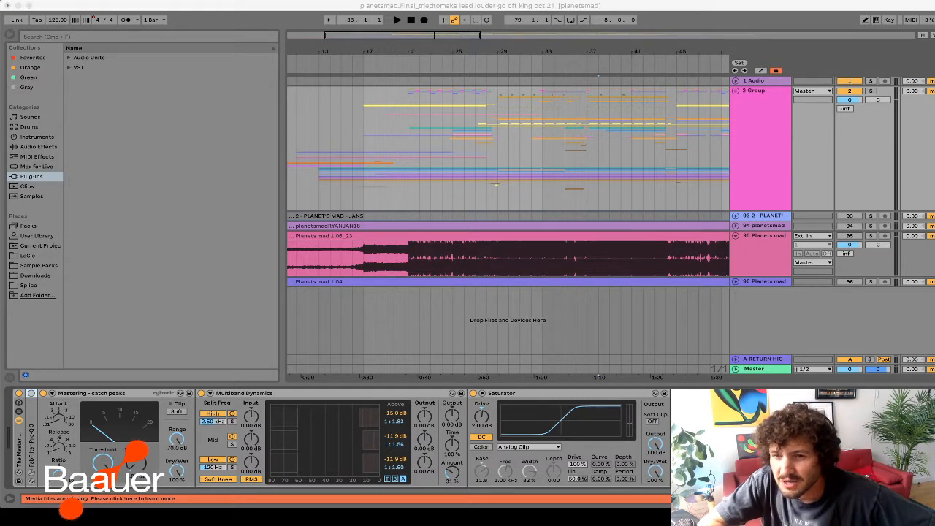
click(429, 180)
click(453, 175)
key(space)
click(474, 171)
key(space)
key(space)
click(770, 130)
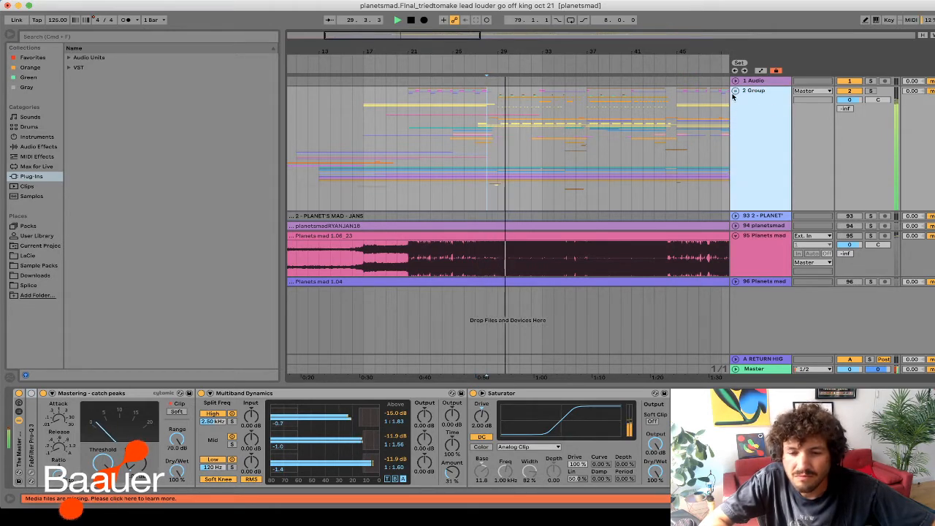
- Loop bars 29 to 37 of the arrangement and select the 2 Group
drag(497, 154, 590, 148)
key(super+l)
click(749, 111)
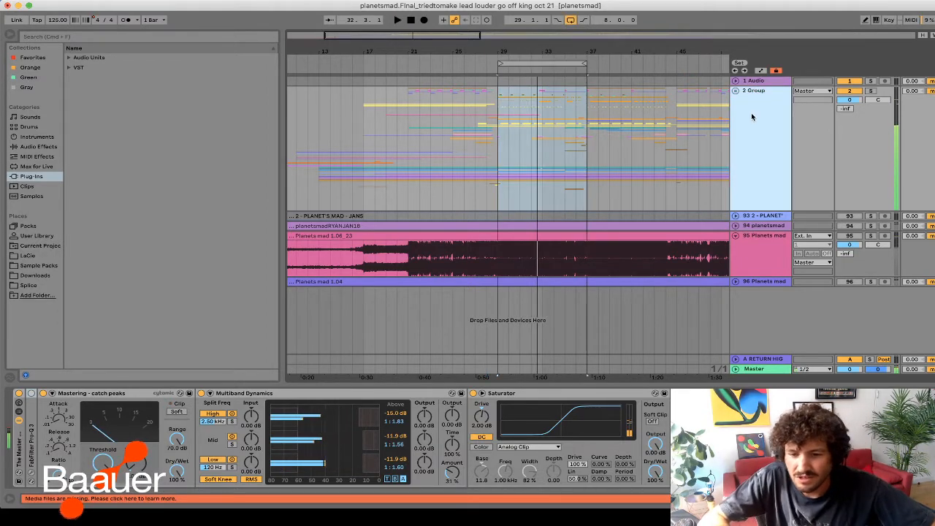
- Unfold the 2 Group, then the LEAD OTHER P group with its LEAD and LEAD VERB tracks around bars 27 to 37
double_click(747, 111)
scroll(716, 180, down, 2)
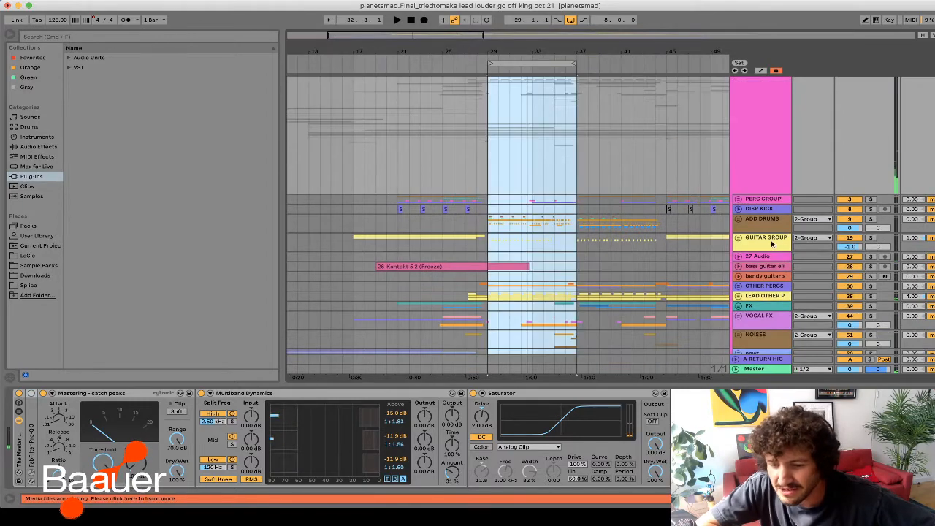
scroll(772, 244, down, 2)
scroll(772, 244, down, 3)
scroll(772, 244, down, 4)
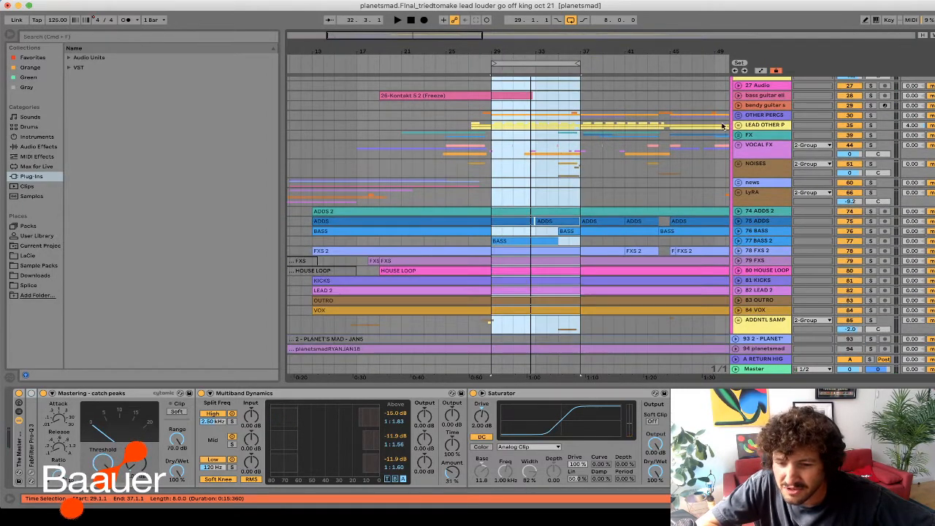
click(738, 126)
drag(448, 35, 453, 82)
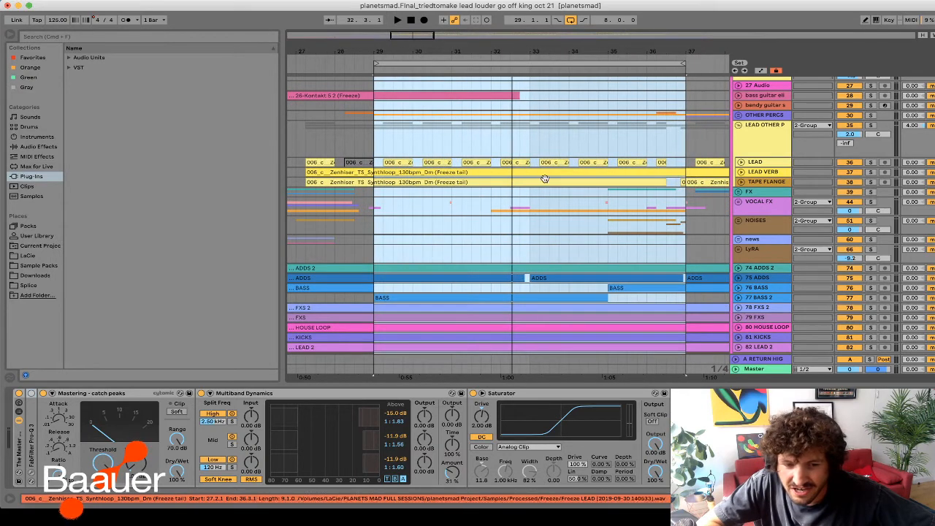
click(739, 172)
click(741, 162)
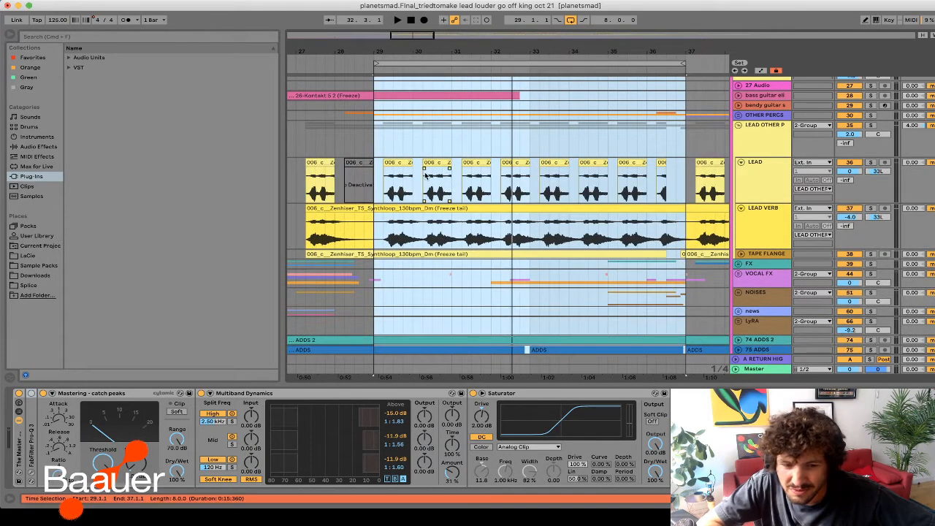
- Solo the LEAD track and play it from its clip at 29.2
click(399, 169)
click(398, 163)
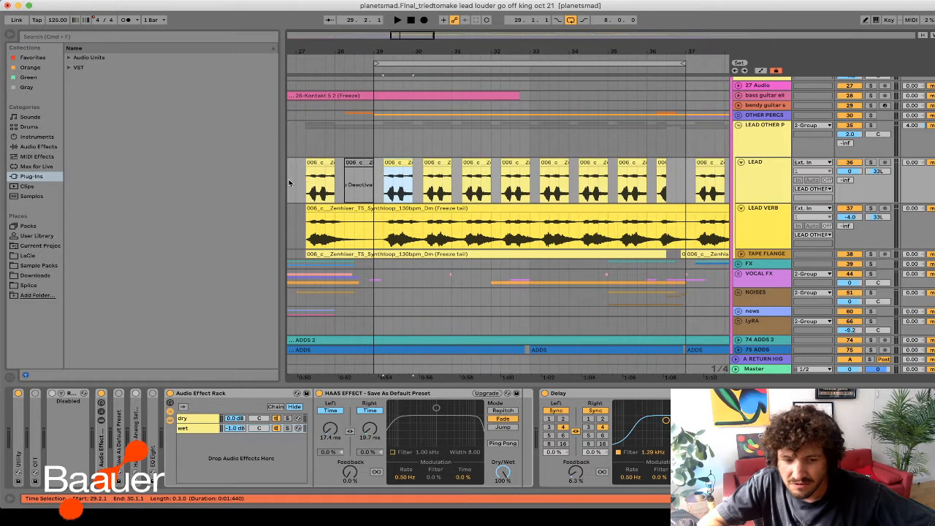
click(870, 162)
key(space)
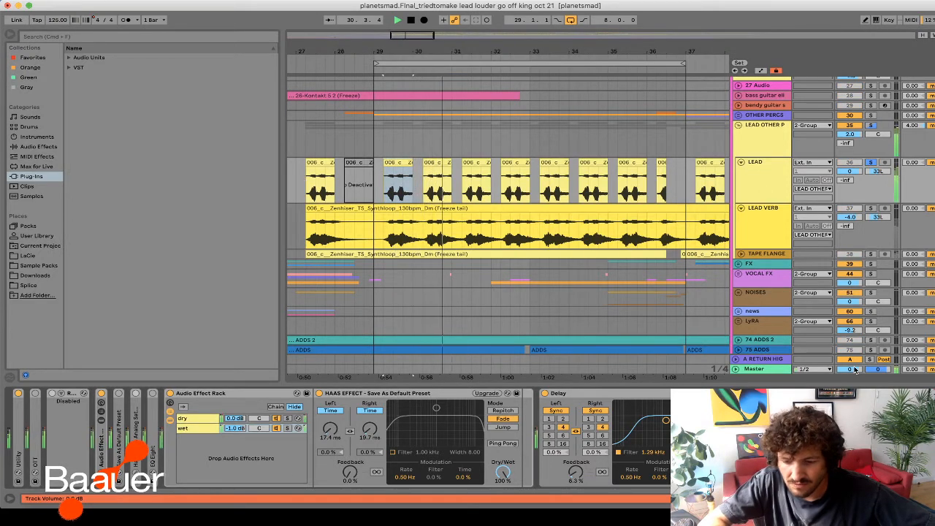
- Collapse the Retro Color, Delay and HAAS Audio Effect Rack devices in the LEAD track's chain
double_click(63, 393)
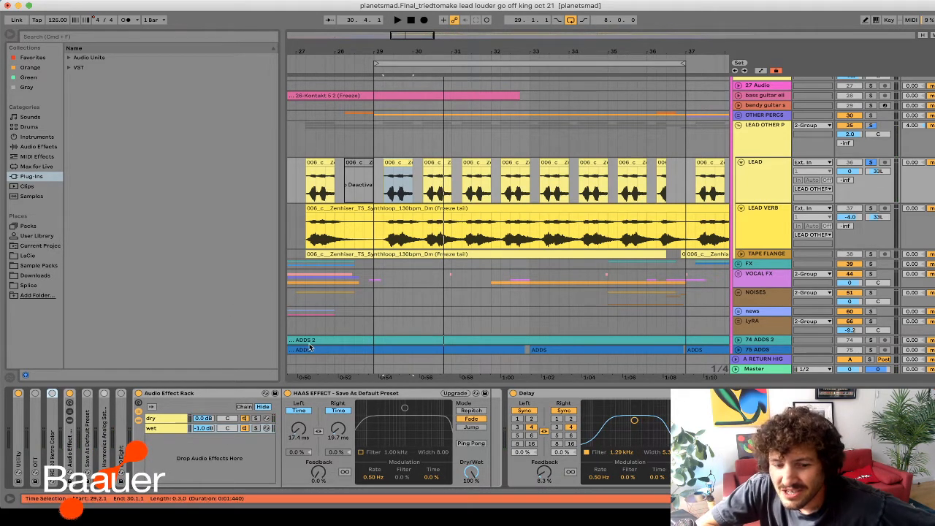
double_click(561, 394)
double_click(203, 393)
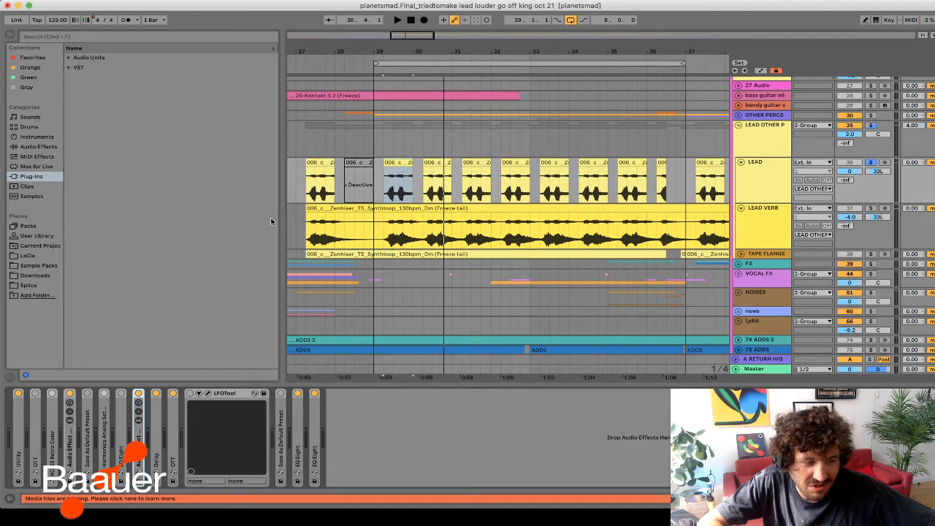
- Play the soloed LEAD track from the start of its first clip at 27.2
click(304, 179)
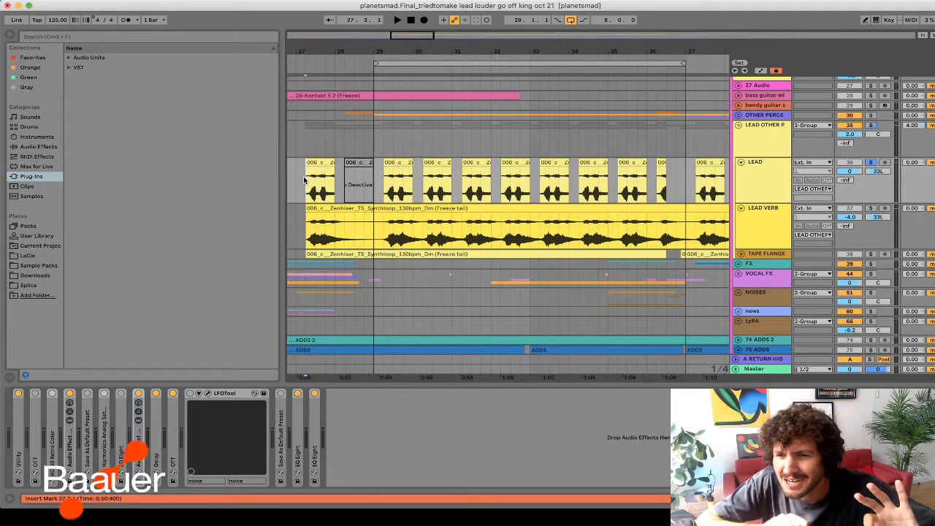
key(space)
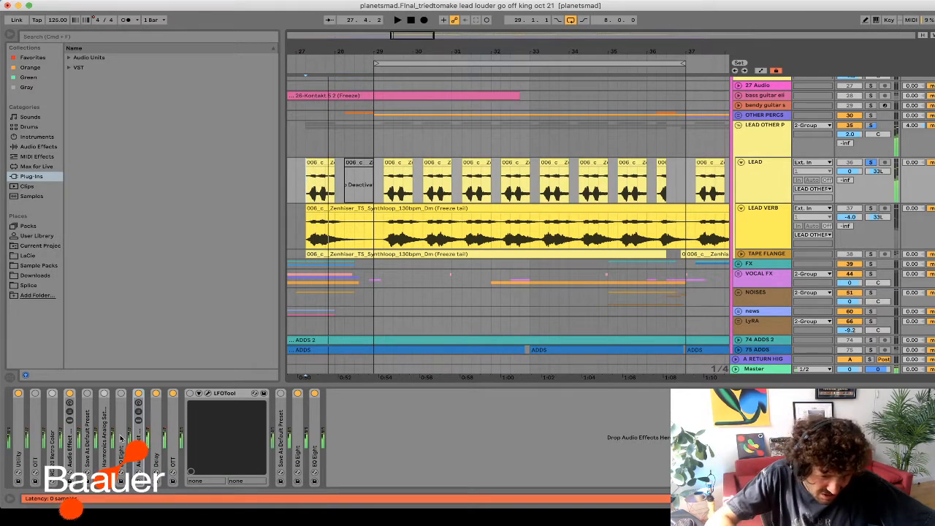
- Expand the LEAD's Utility and the rack holding Frequency Shifter and LFO, and play the soloed lead
double_click(15, 422)
click(19, 421)
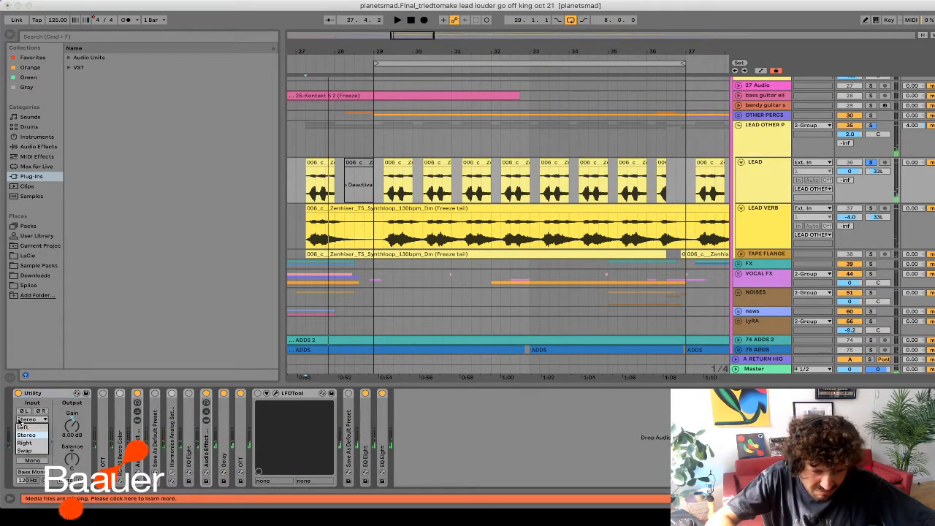
click(49, 398)
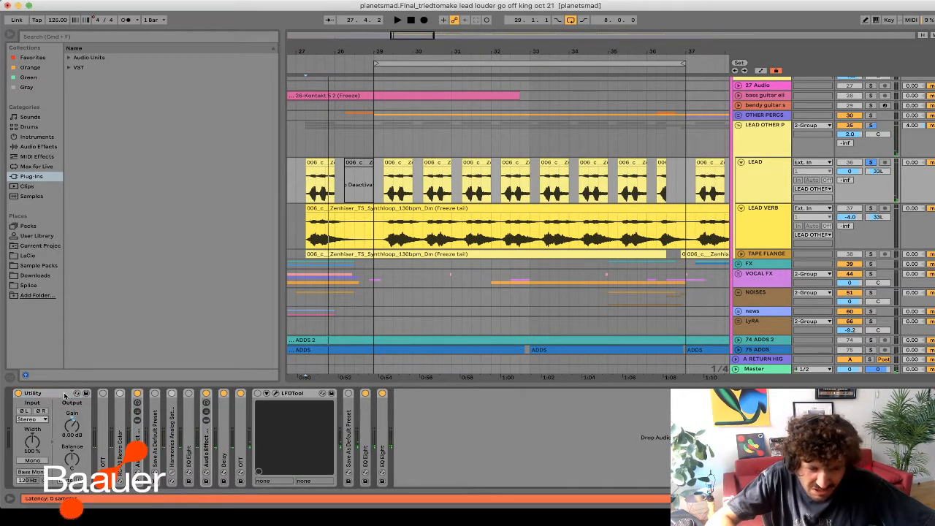
double_click(136, 436)
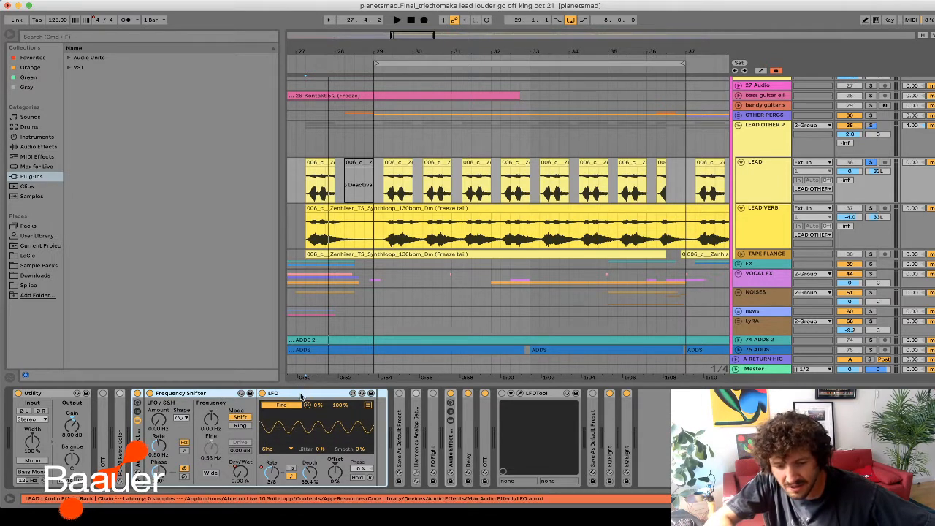
key(space)
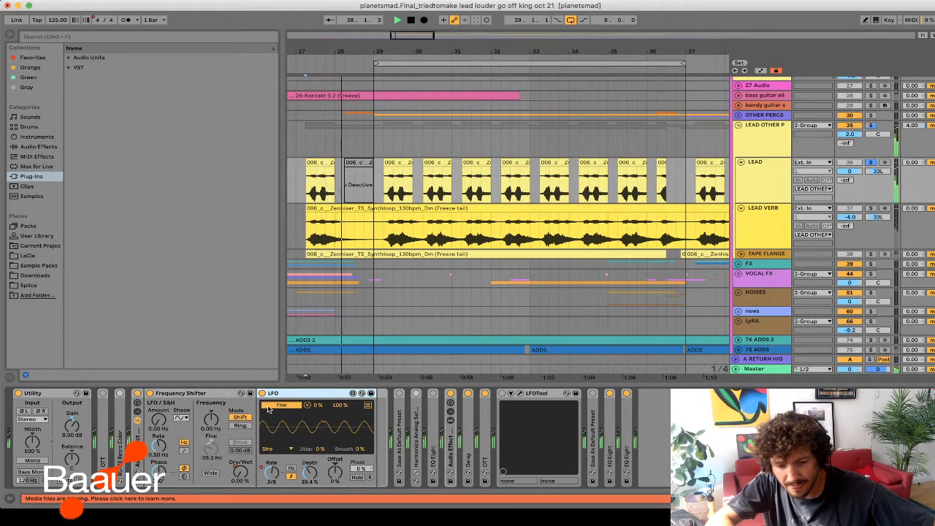
- Collapse the Frequency Shifter and LFO rack and expand the rack containing the HAAS EFFECT delay
double_click(138, 441)
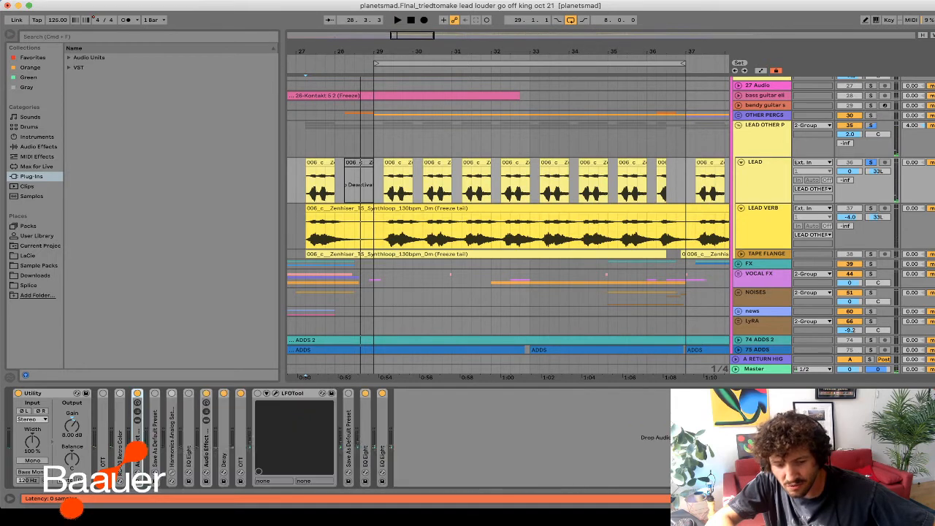
double_click(207, 444)
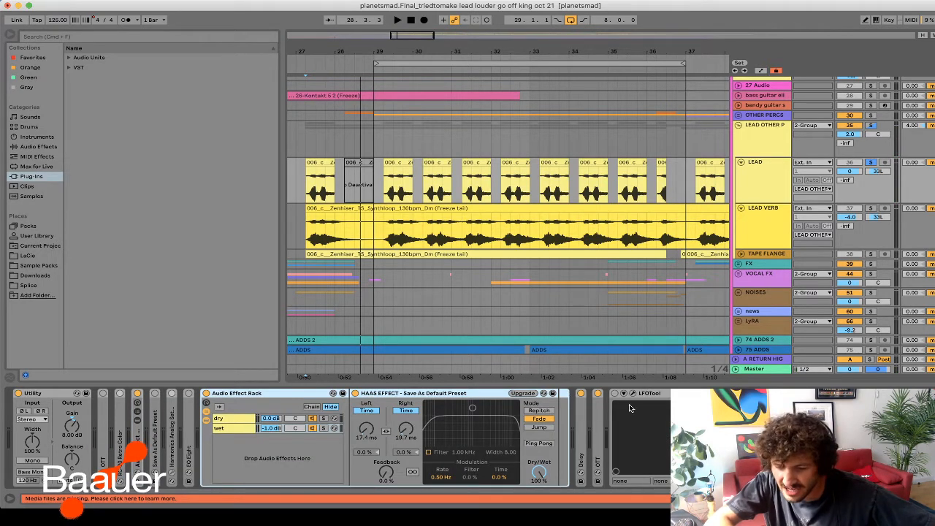
- Show the two EQ Eights at the end of the LEAD's chain while playing the soloed lead from 27.2
scroll(380, 438, right, 5)
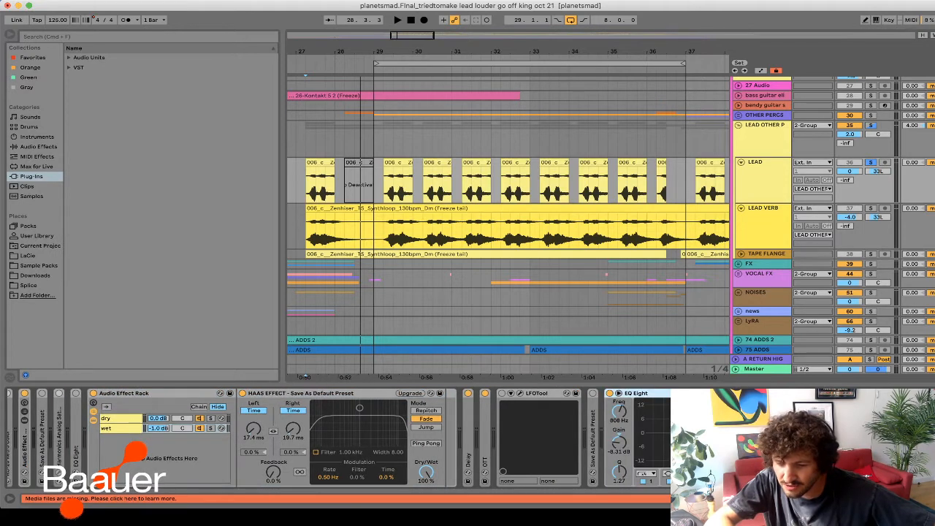
scroll(336, 438, right, 5)
key(space)
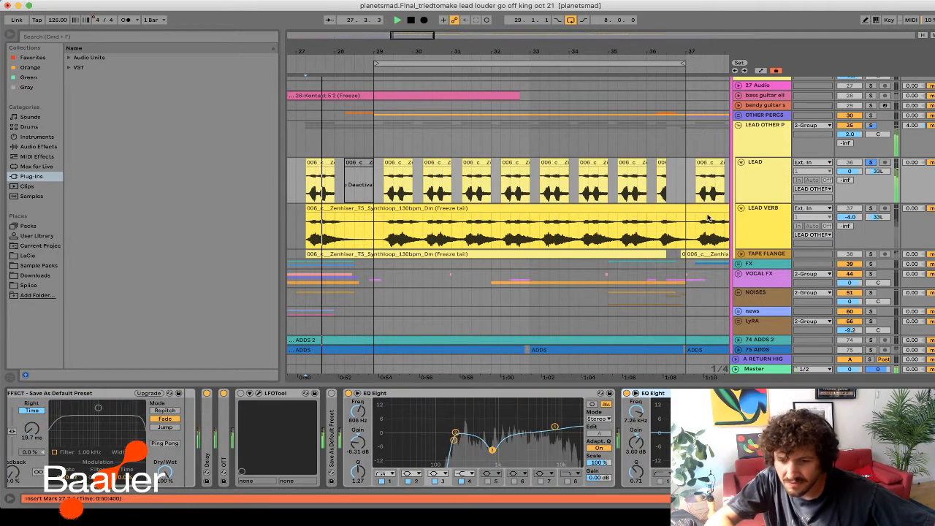
- Stop playback, switch the solo from LEAD to LEAD VERB, show its EQ Eight and play the reverb track from 27.2
key(space)
click(870, 163)
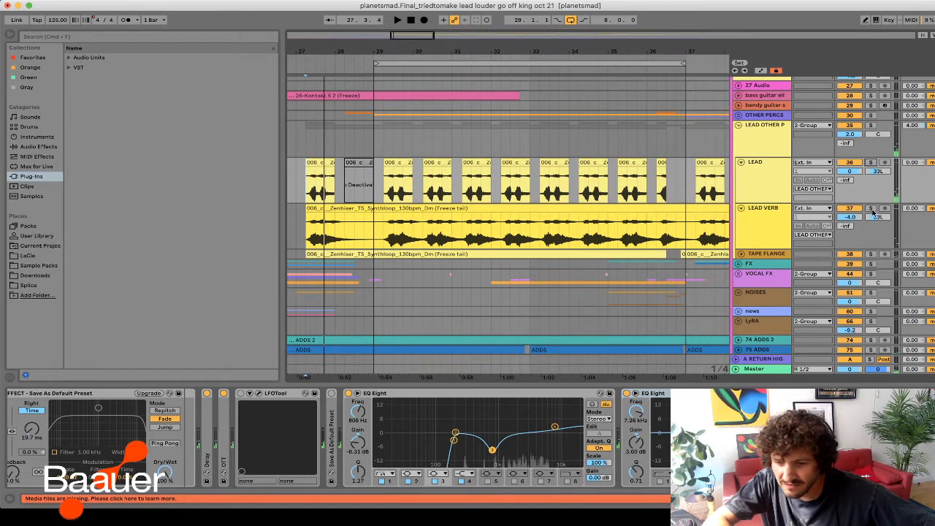
click(871, 209)
click(776, 220)
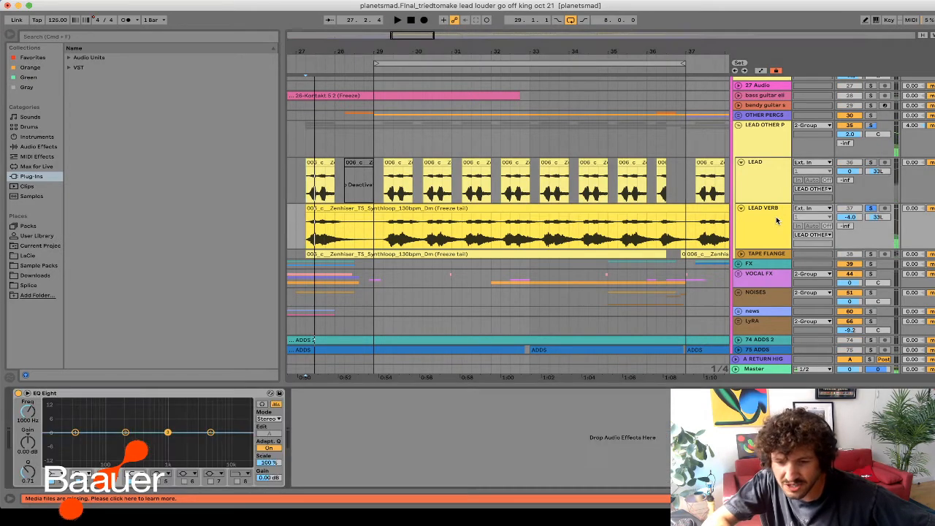
key(space)
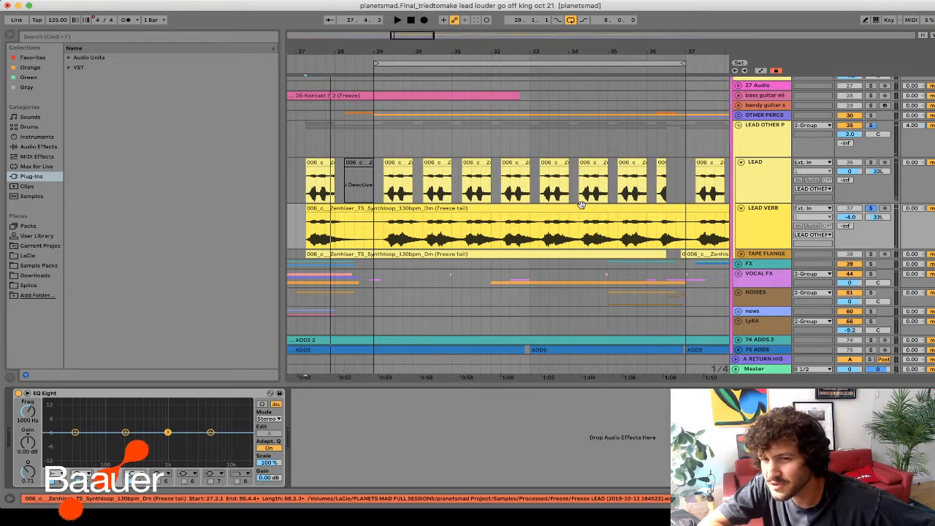
key(space)
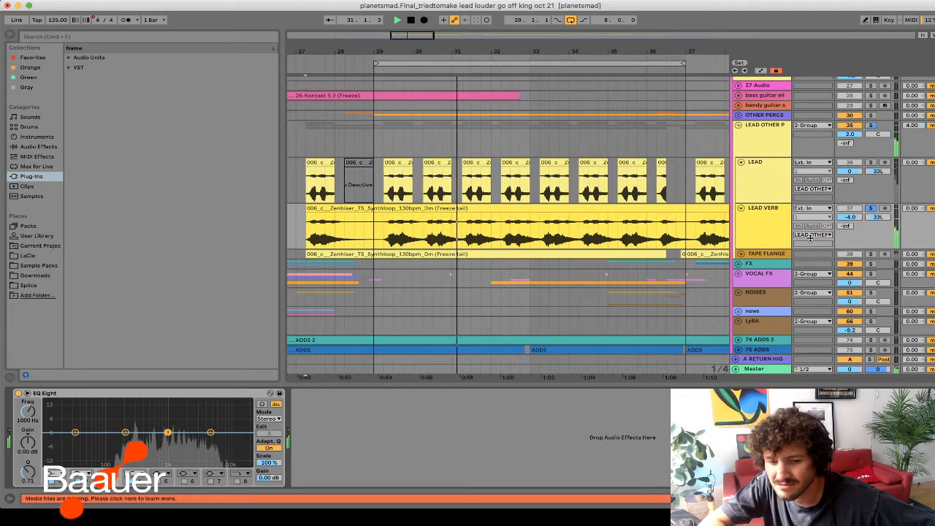
key(space)
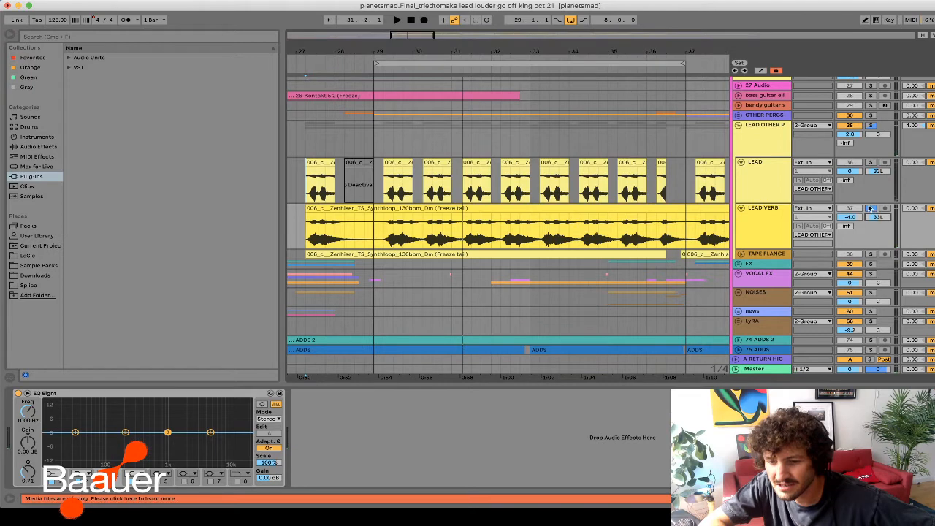
- Unsolo LEAD VERB, then expand the TAPE FLANGE track and select its audio from 29.2.1 to 30.4.1
click(870, 208)
click(742, 254)
click(762, 260)
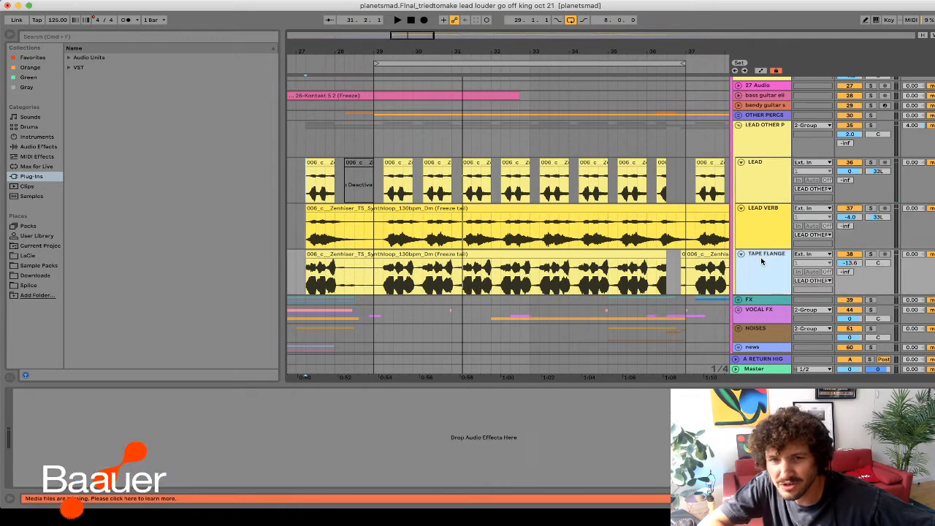
click(440, 273)
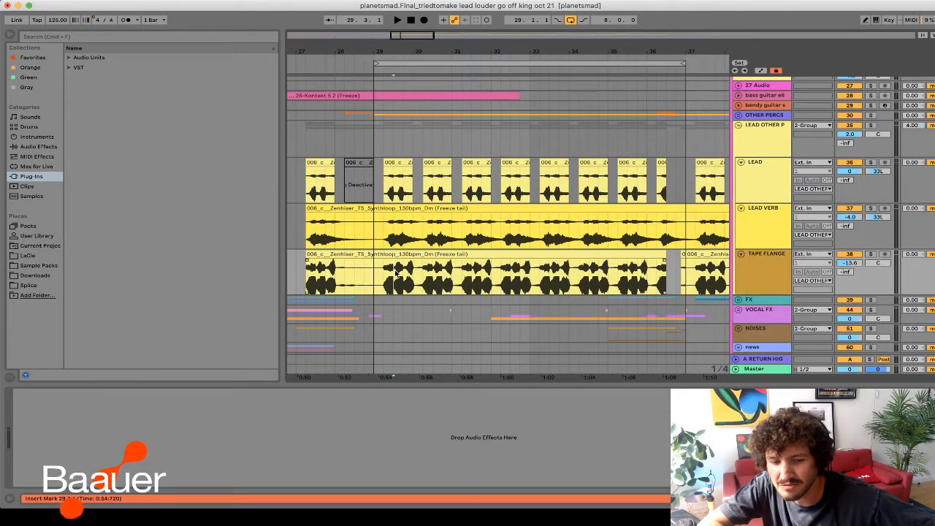
click(503, 282)
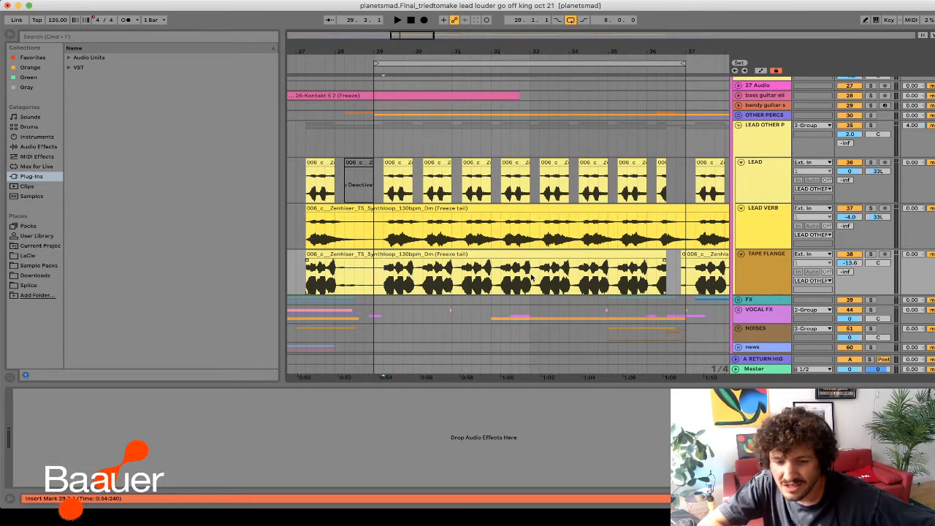
drag(385, 281, 438, 285)
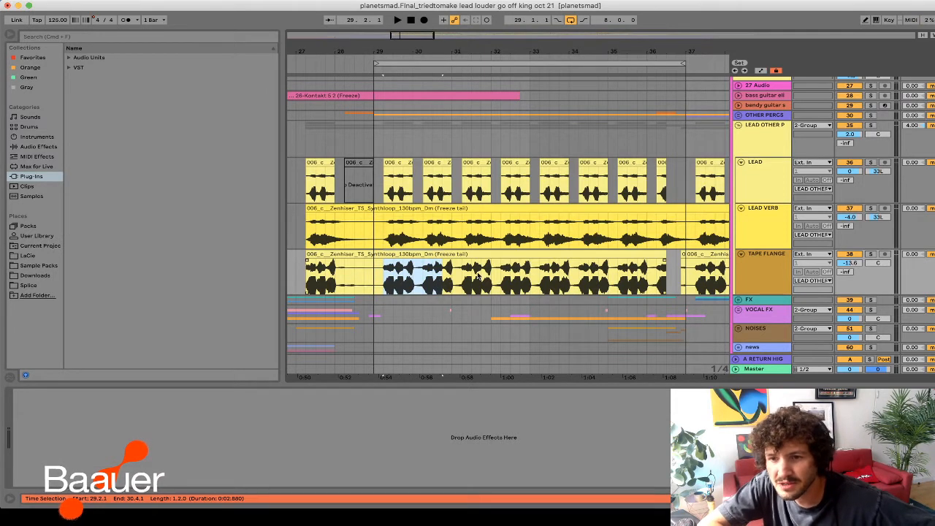
- Solo the TAPE FLANGE track, play it from 29.2.1, and switch its solo off
click(870, 254)
key(space)
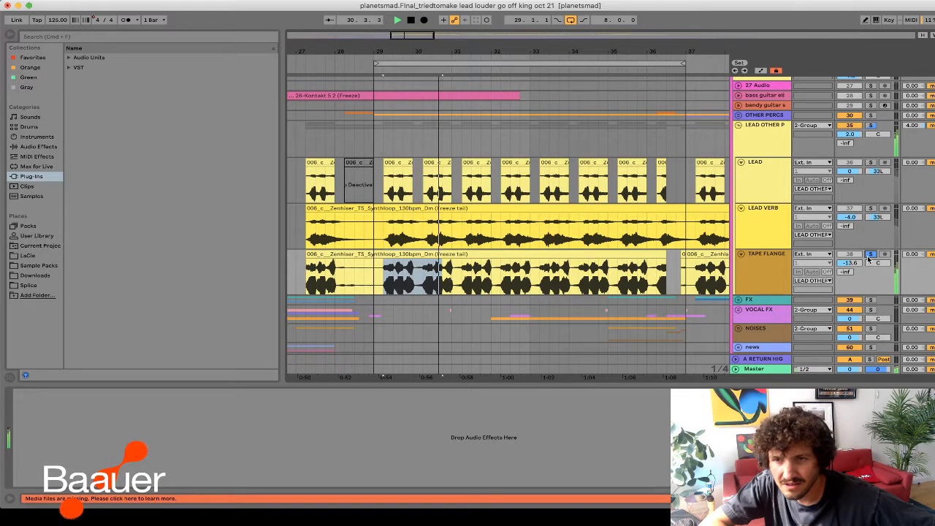
key(space)
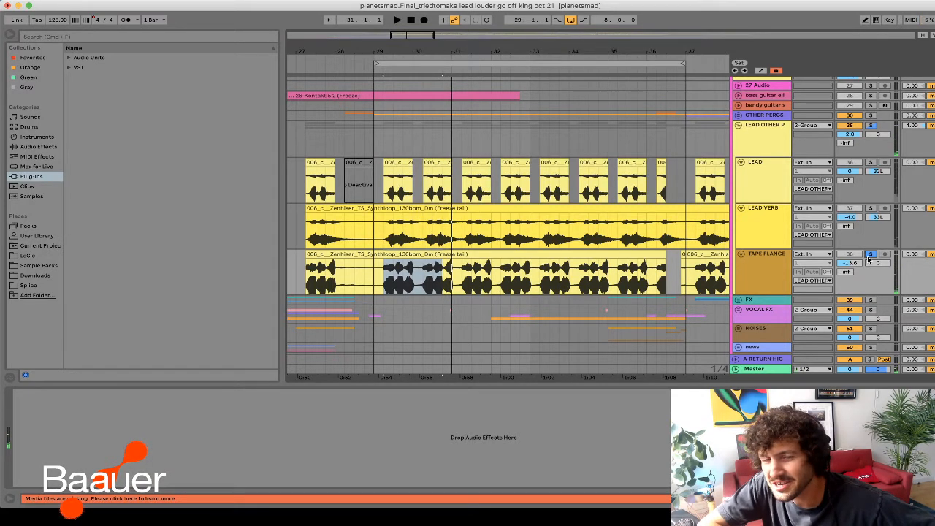
click(868, 256)
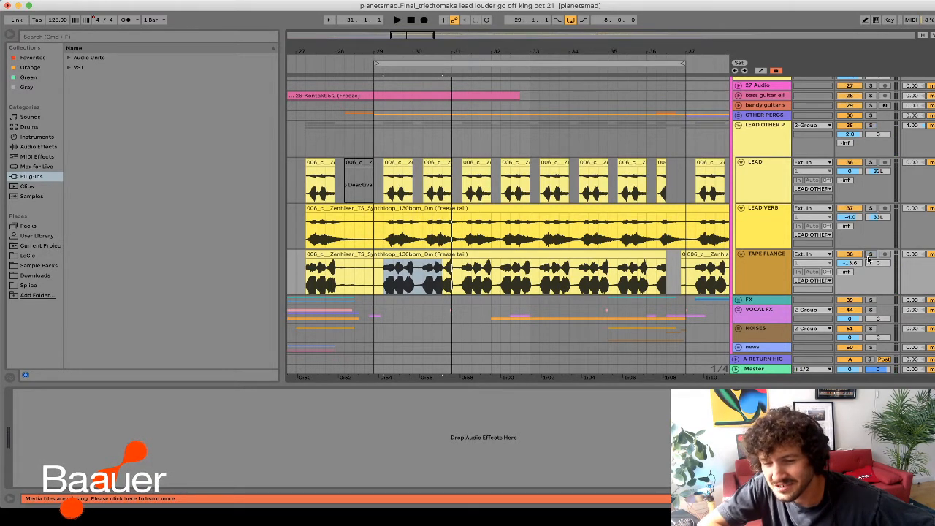
- Compare the soloed LEAD, the soloed TAPE FLANGE and the full mix without solos by playing each from 29.2.1
key(space)
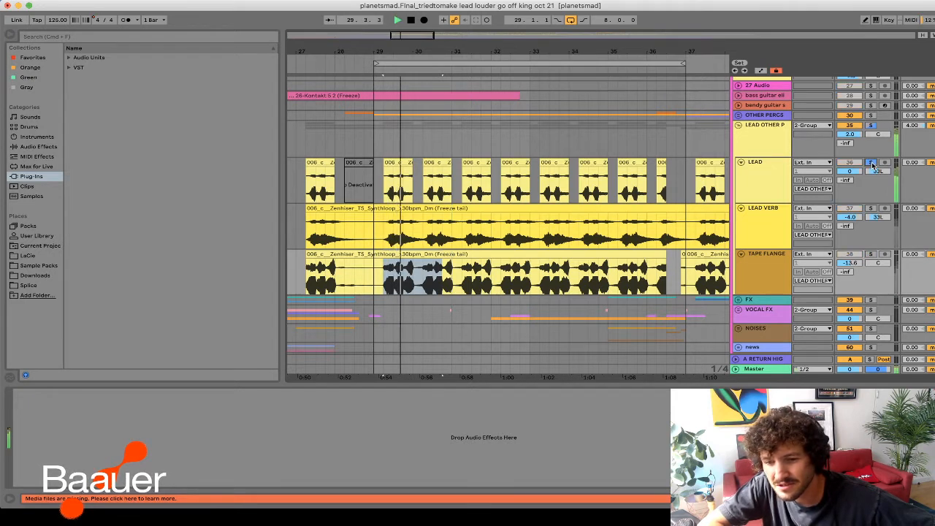
click(870, 255)
key(space)
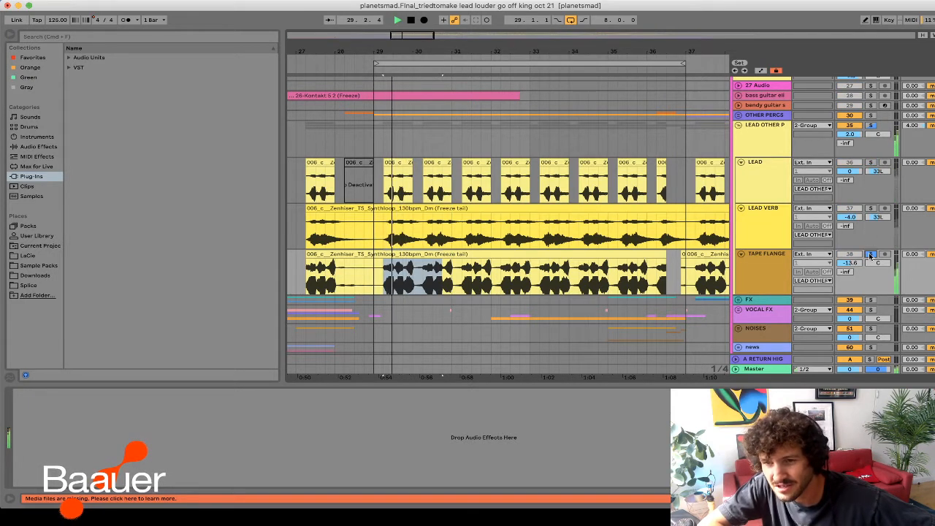
click(870, 255)
key(space)
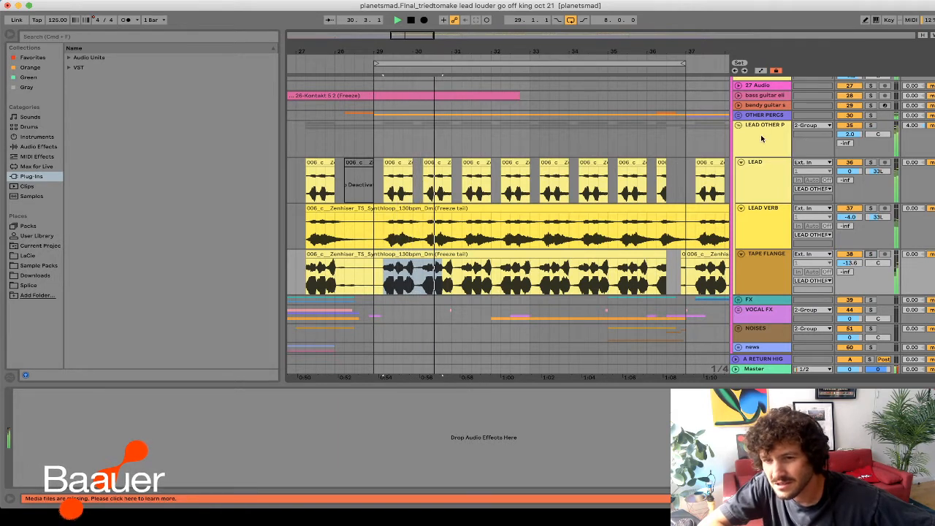
key(space)
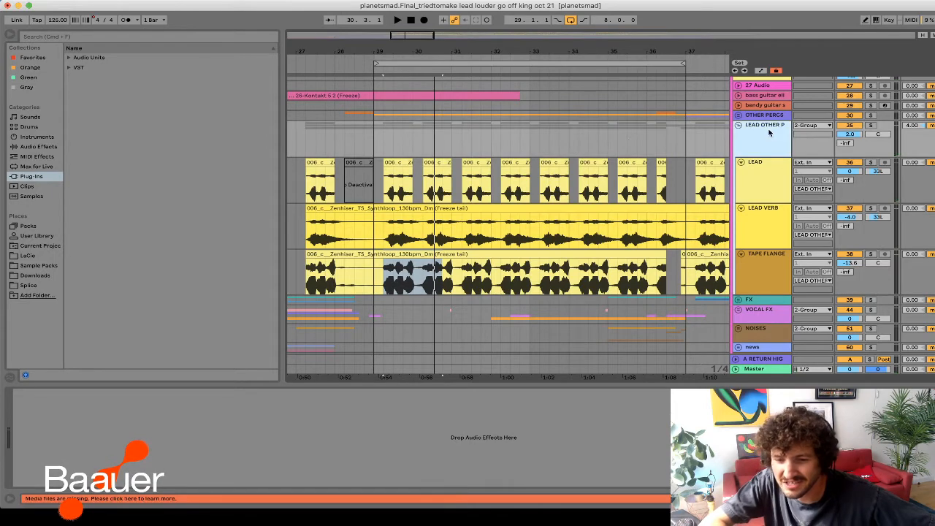
- Collapse the LEAD OTHER P group to hide its tracks in the arrangement
scroll(532, 157, down, 2)
scroll(531, 163, up, 5)
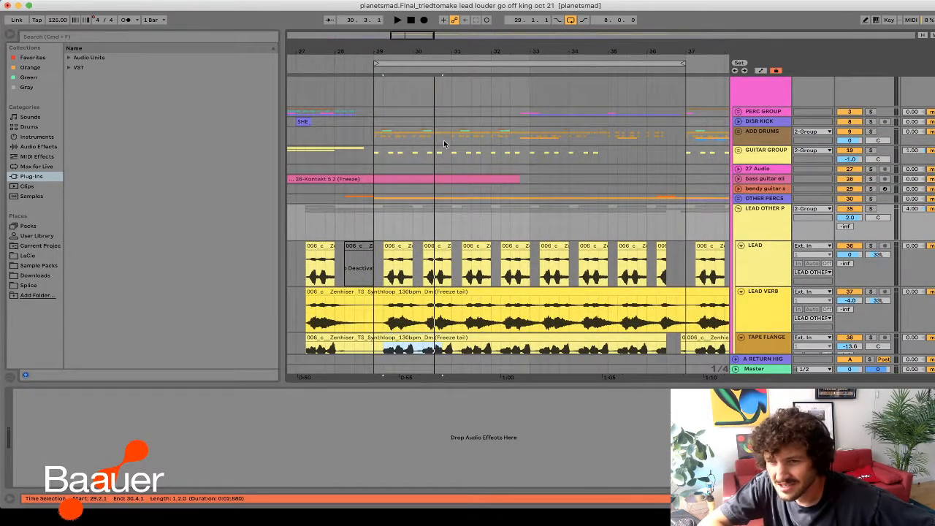
scroll(424, 95, down, 3)
drag(409, 32, 409, 11)
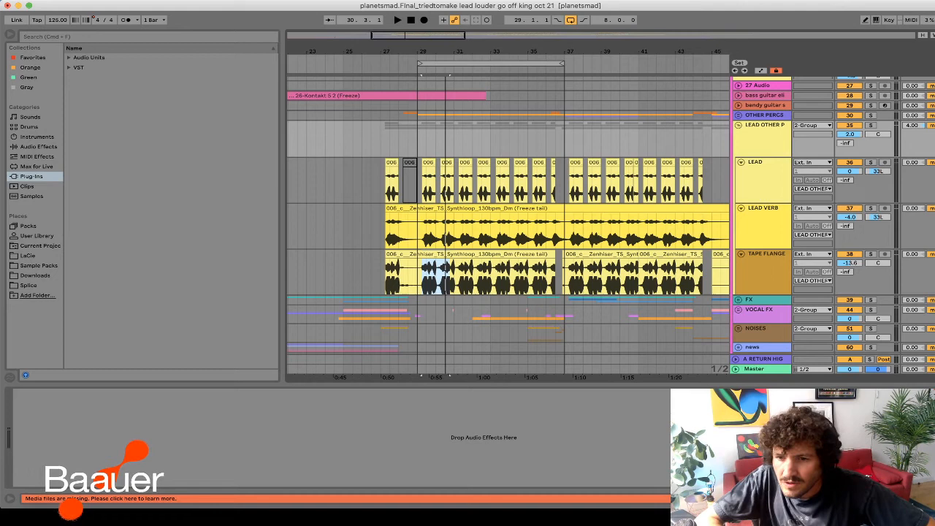
click(764, 141)
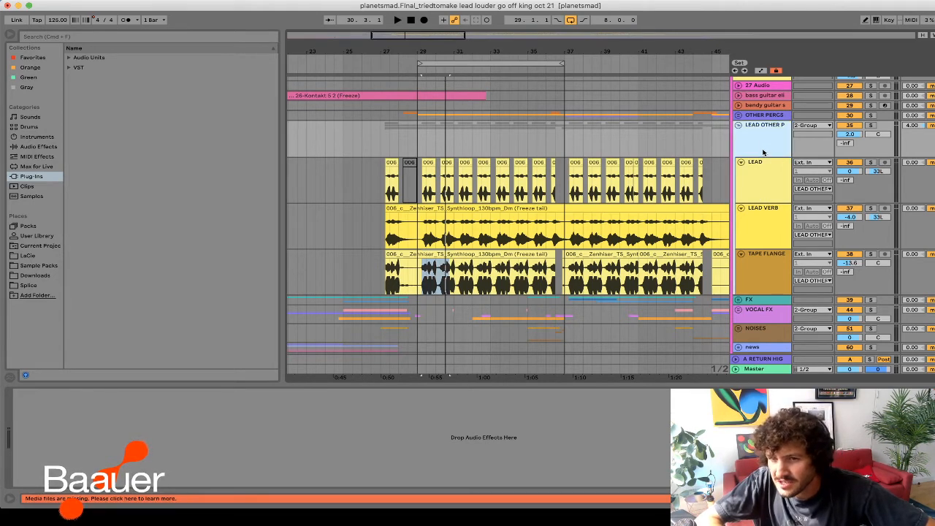
click(738, 125)
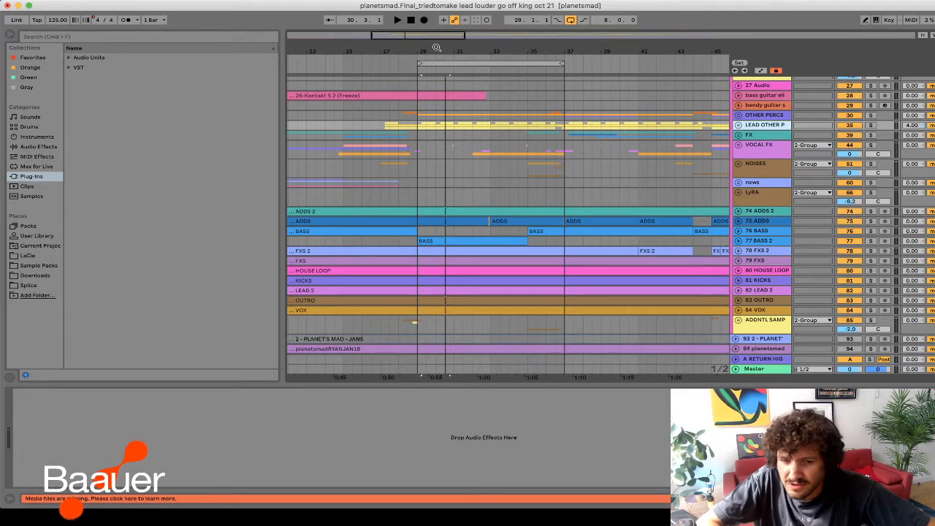
drag(437, 44, 519, 22)
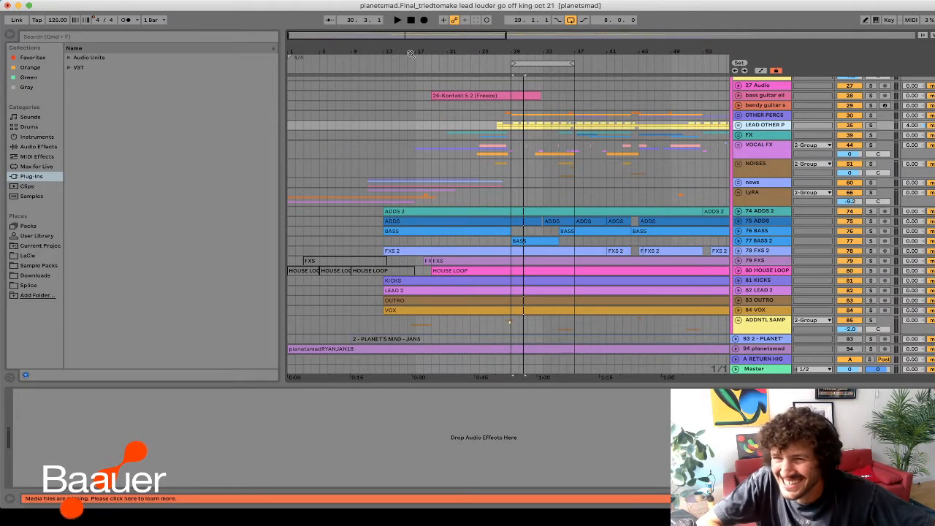
- Place the insert marker at 29.1.1 on the DISR KICK track, at the start of the loop region
click(469, 168)
click(462, 221)
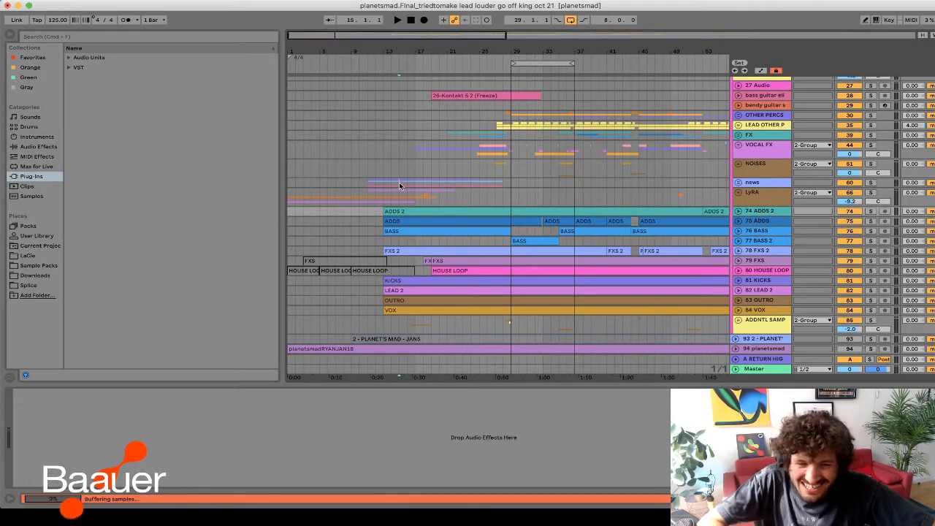
scroll(460, 188, down, 3)
scroll(460, 187, right, 2)
scroll(466, 187, up, 5)
scroll(467, 187, right, 3)
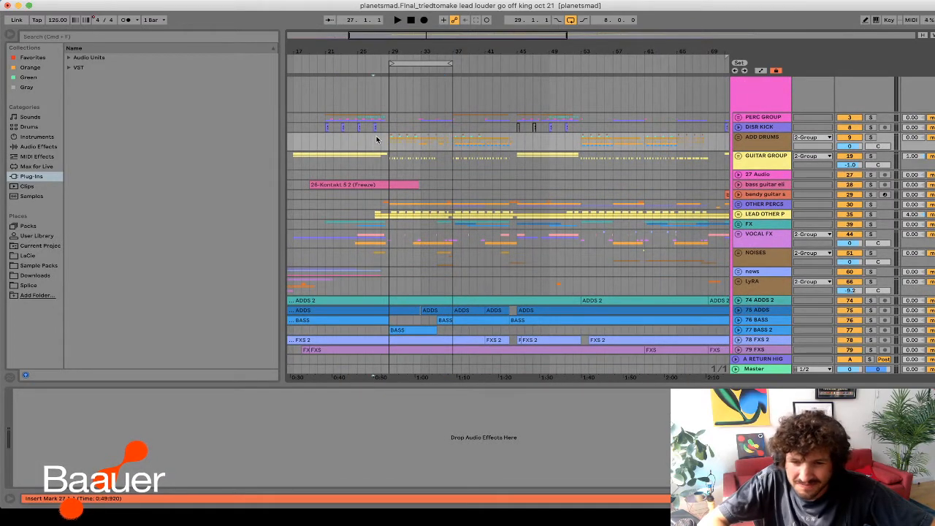
scroll(379, 144, up, 2)
scroll(378, 144, left, 1)
click(395, 146)
click(400, 155)
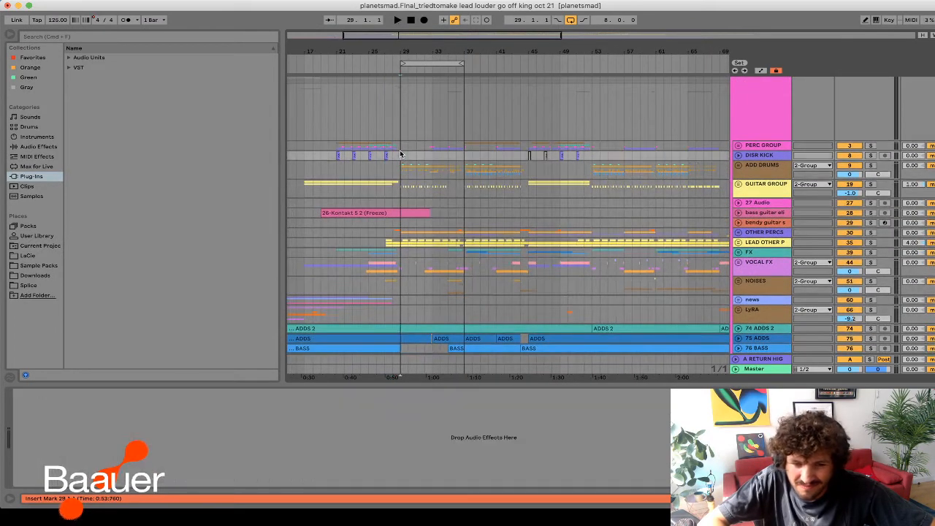
- Solo the ADD DRUMS group, play it from 29.1.1, and switch its solo off
click(757, 174)
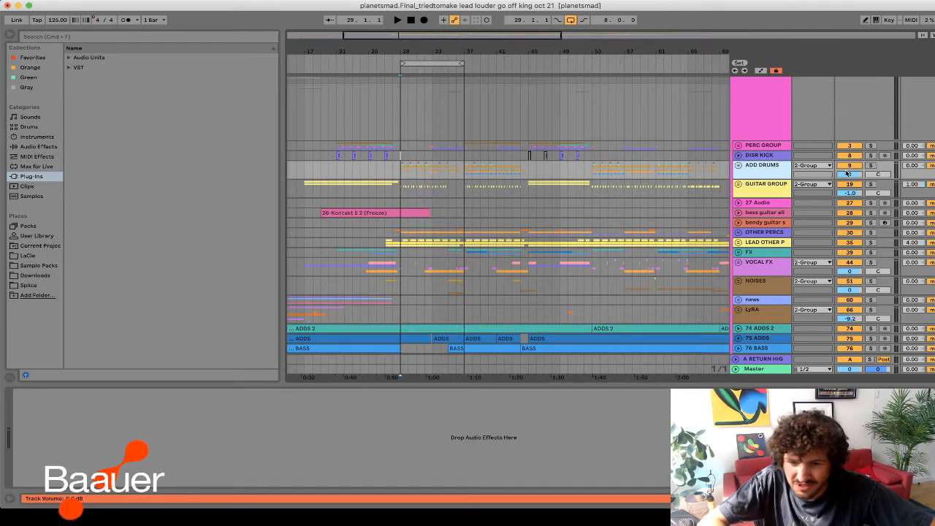
click(871, 166)
key(space)
key(space)
click(871, 166)
click(870, 166)
key(space)
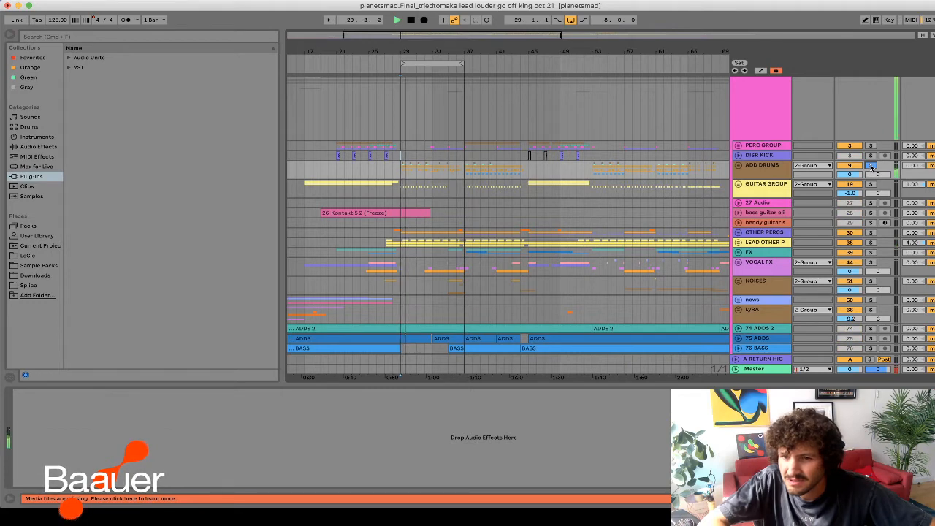
key(space)
scroll(870, 233, up, 2)
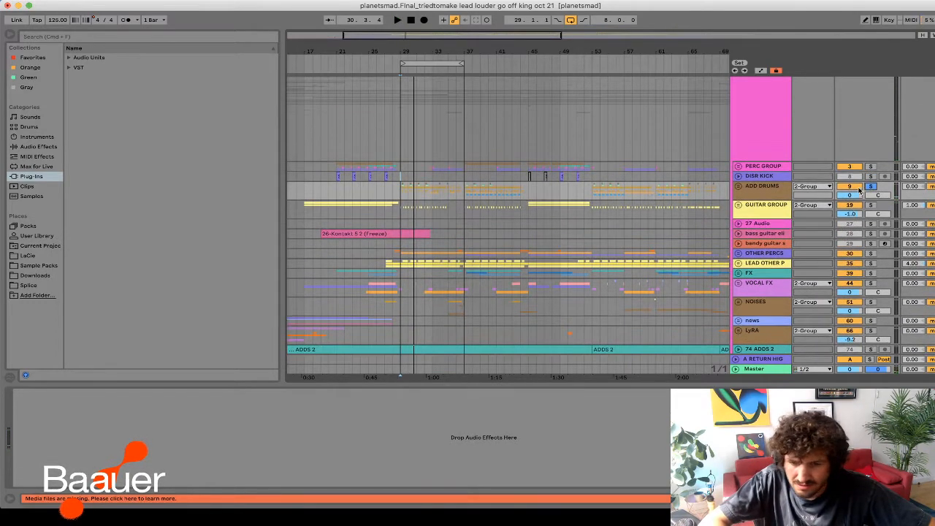
click(870, 188)
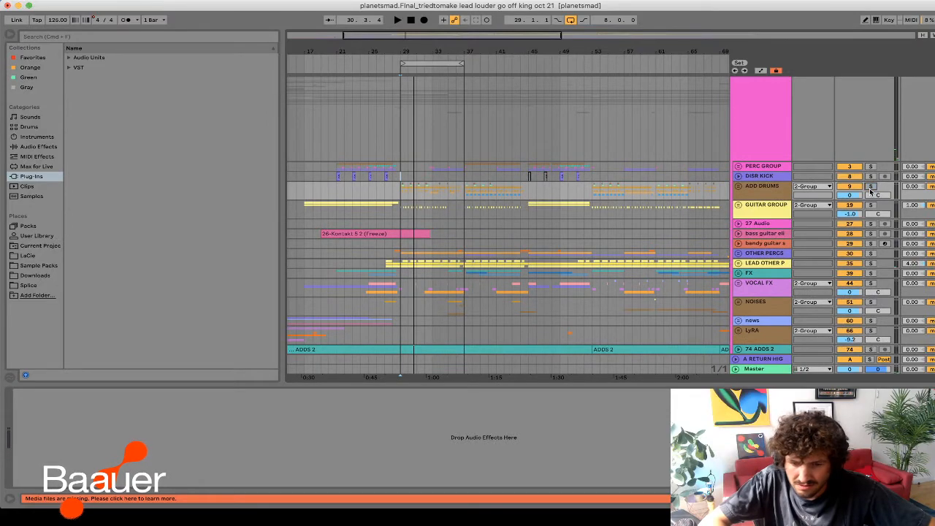
- Solo the KICKS track, play it from 29.1.1, and expand the track to show its waveform
scroll(840, 183, down, 6)
scroll(789, 161, up, 2)
scroll(745, 183, down, 6)
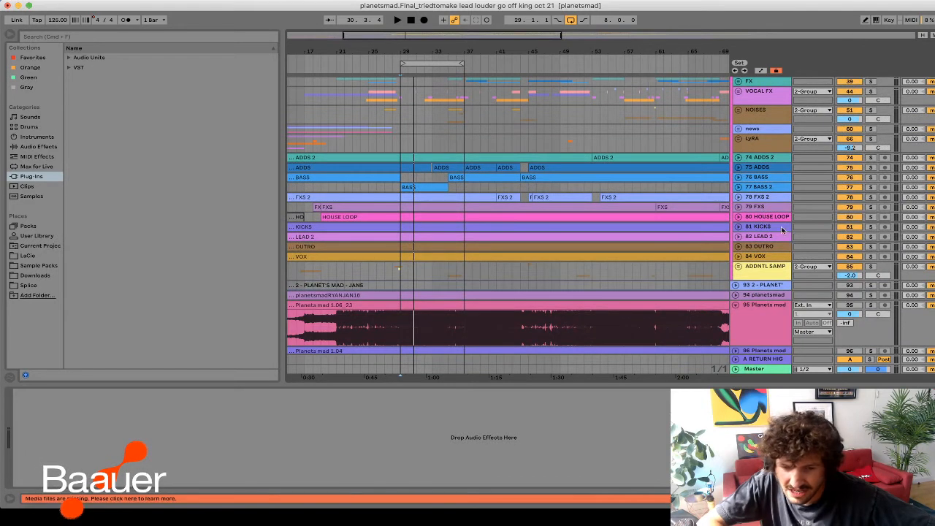
click(749, 236)
click(783, 230)
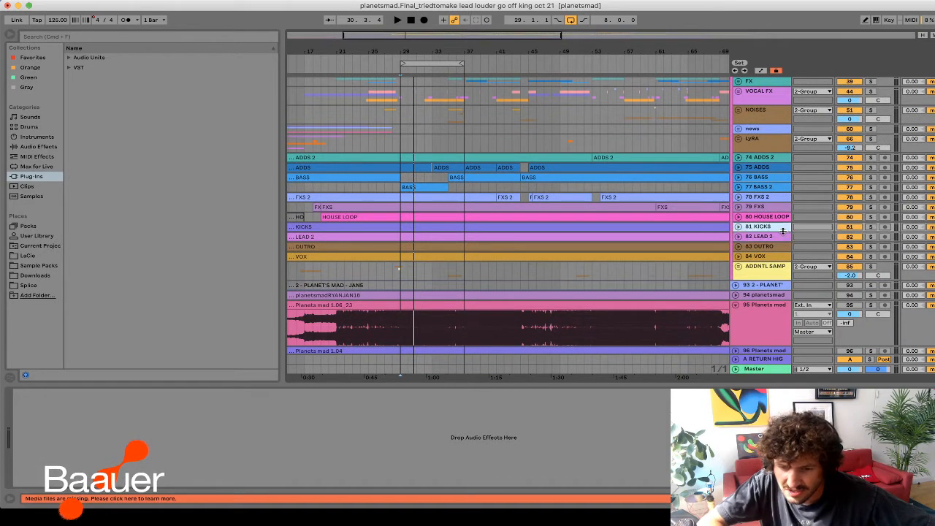
click(871, 227)
key(space)
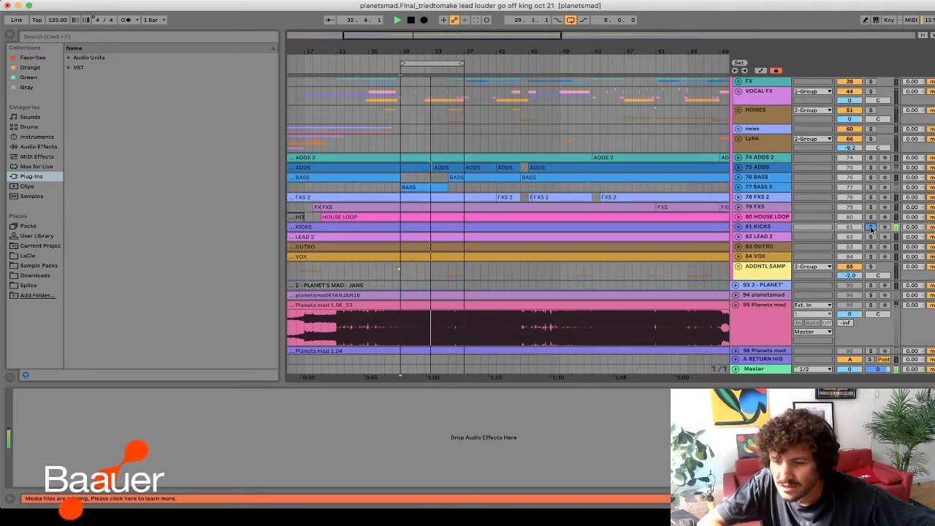
click(739, 226)
key(space)
- Select the whole KICKS clip from 13.1.1 to 107.1.1 and expand the LEAD 2 track below it
scroll(616, 240, down, 1)
click(475, 228)
click(517, 220)
click(488, 212)
scroll(399, 227, right, 1)
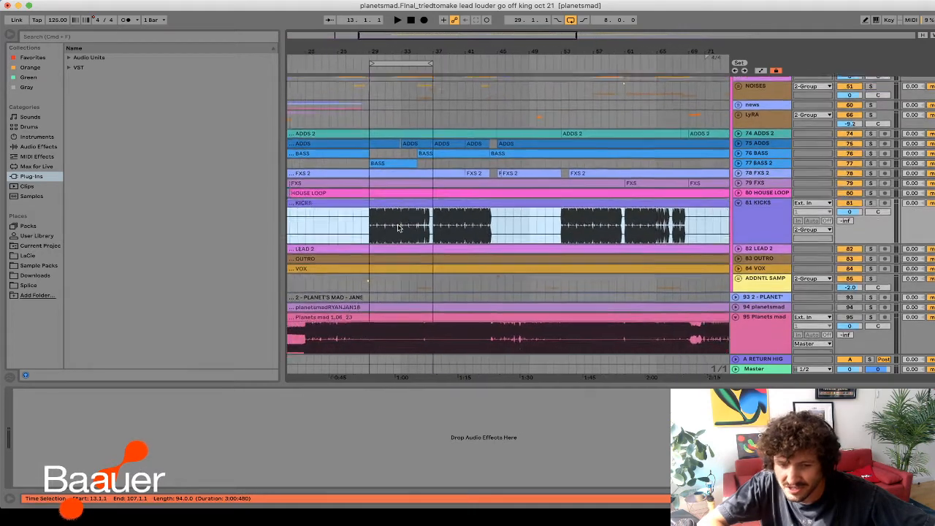
scroll(398, 228, left, 2)
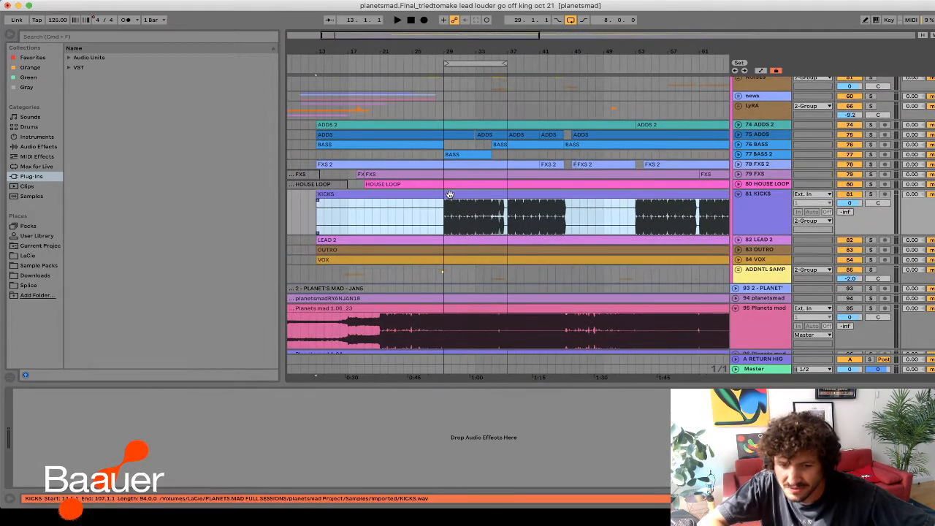
click(738, 240)
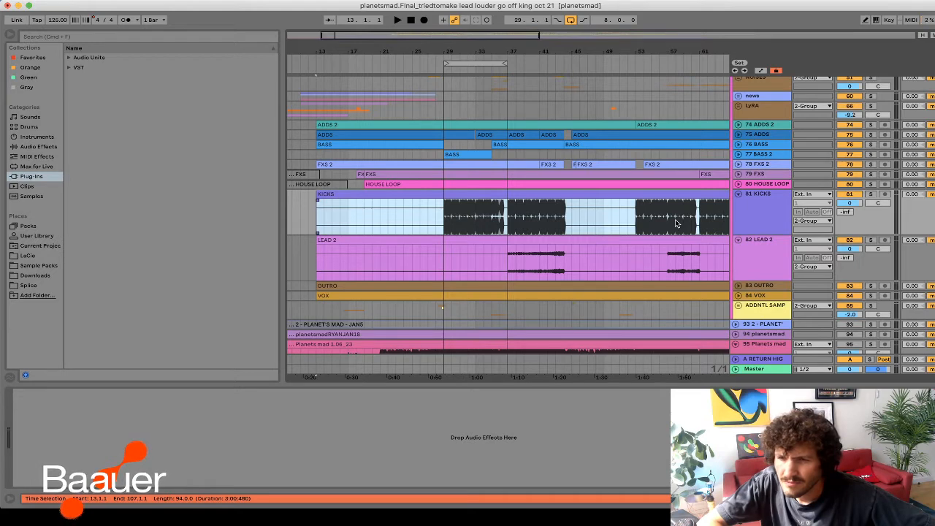
scroll(613, 225, up, 5)
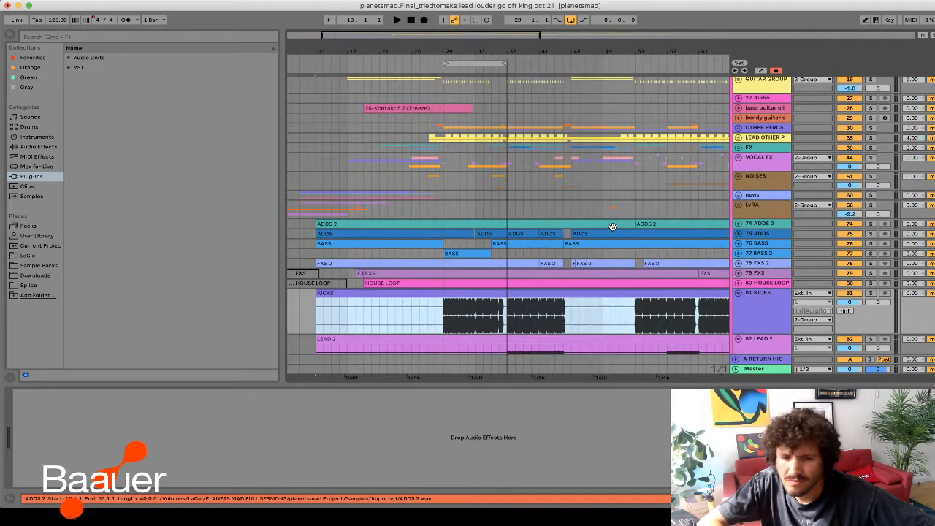
- Select the VOCAL FX track and move the track selection down one by one to FXS 2
click(753, 161)
key(Down)
key(Down)
key(Down)
key(Down)
key(Down)
key(Down)
key(Down)
key(Down)
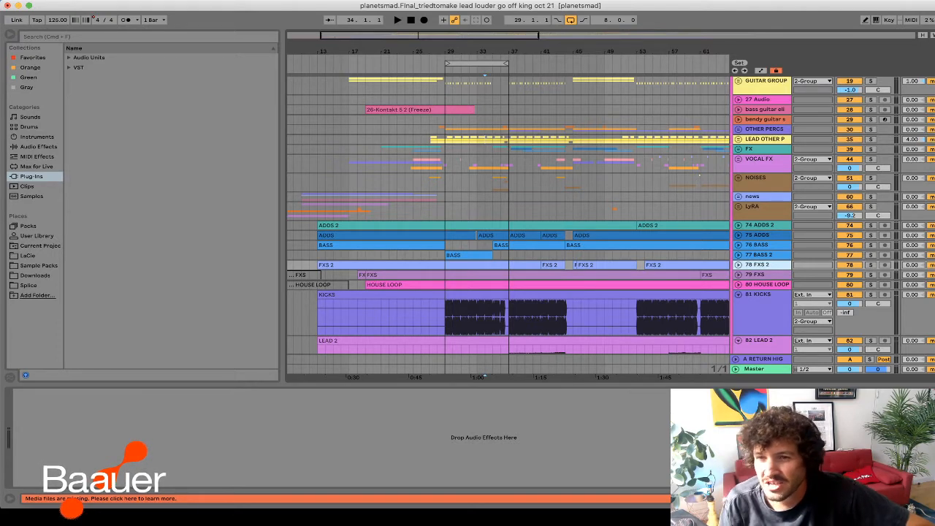
- Place the insert marker at 35.1.1 and select the KICKS track
scroll(526, 157, up, 5)
click(486, 186)
scroll(533, 186, right, 3)
scroll(556, 189, down, 10)
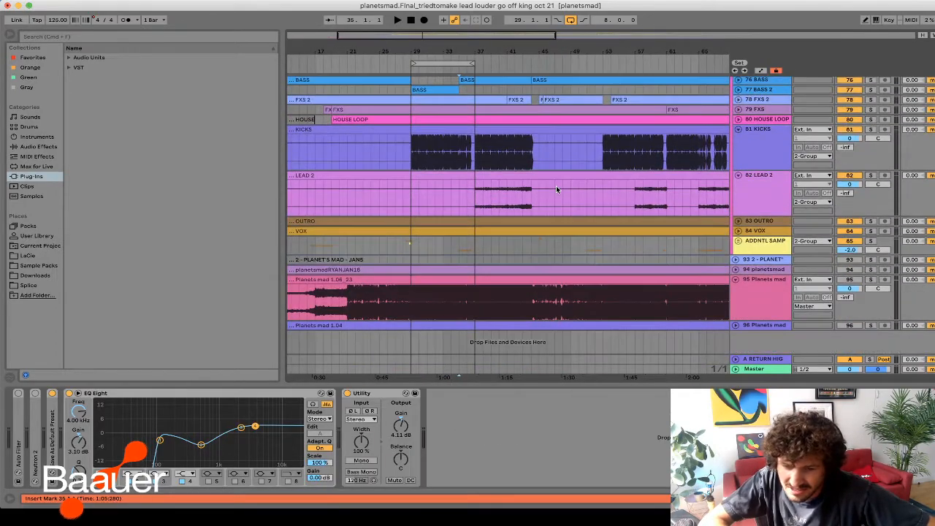
click(752, 209)
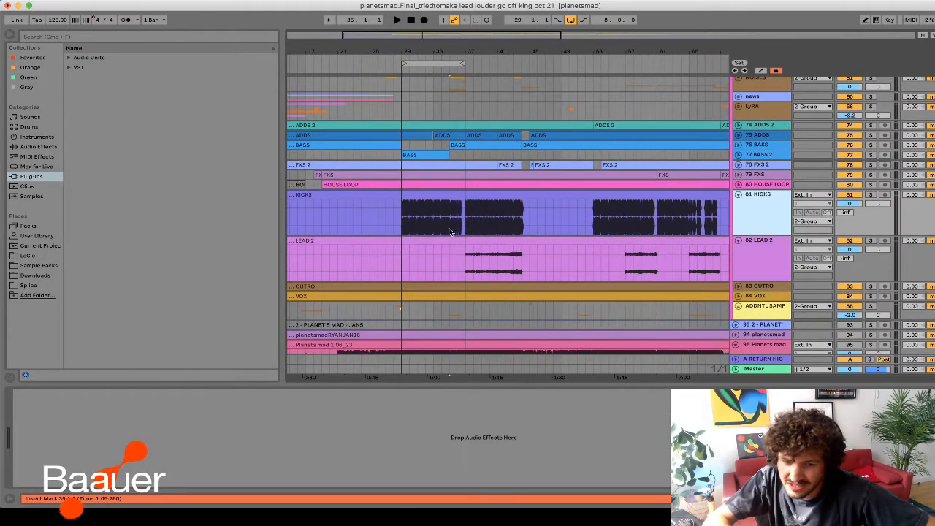
- Place the insert marker at 29.1.1 on KICKS, play the track soloed from there, and switch its solo off
click(422, 217)
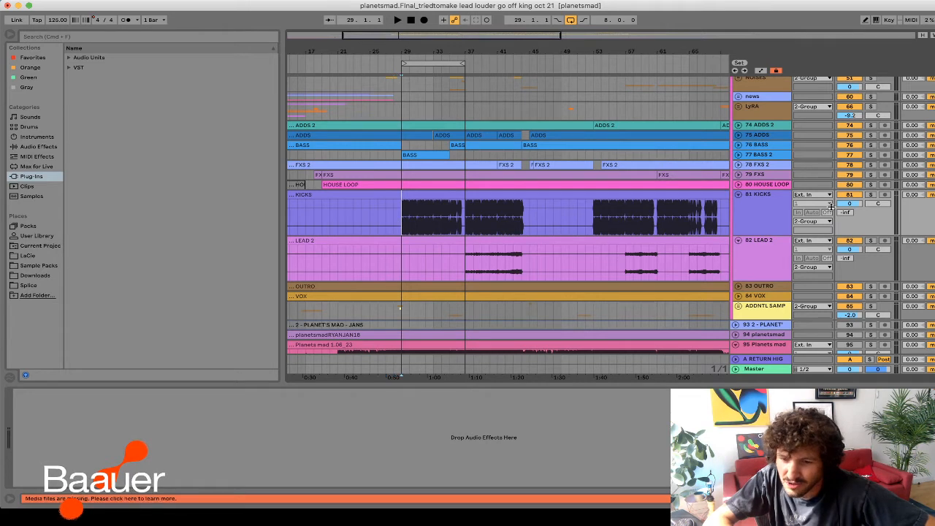
click(870, 194)
key(space)
key(space)
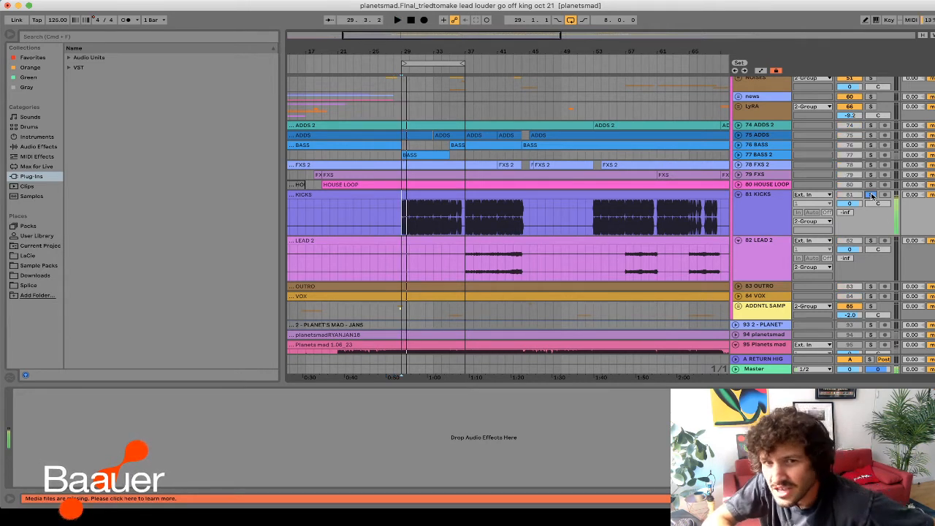
key(space)
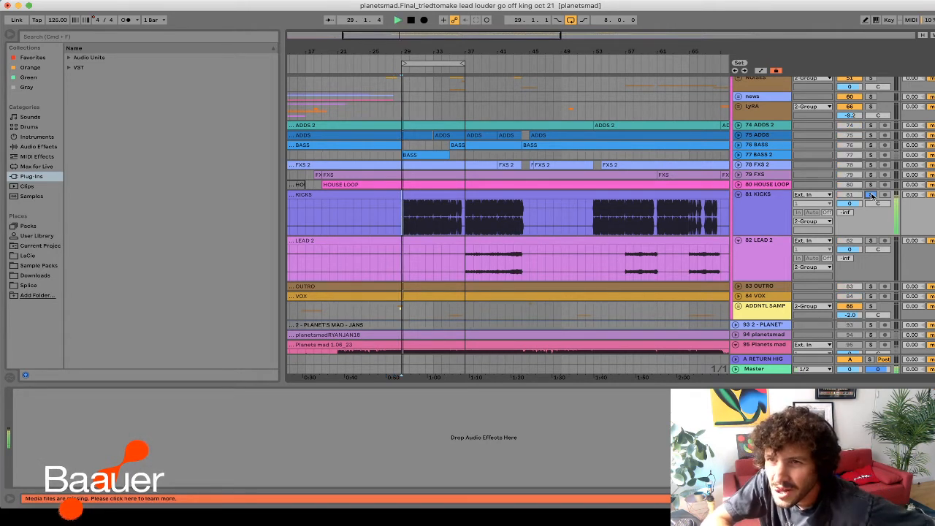
click(870, 194)
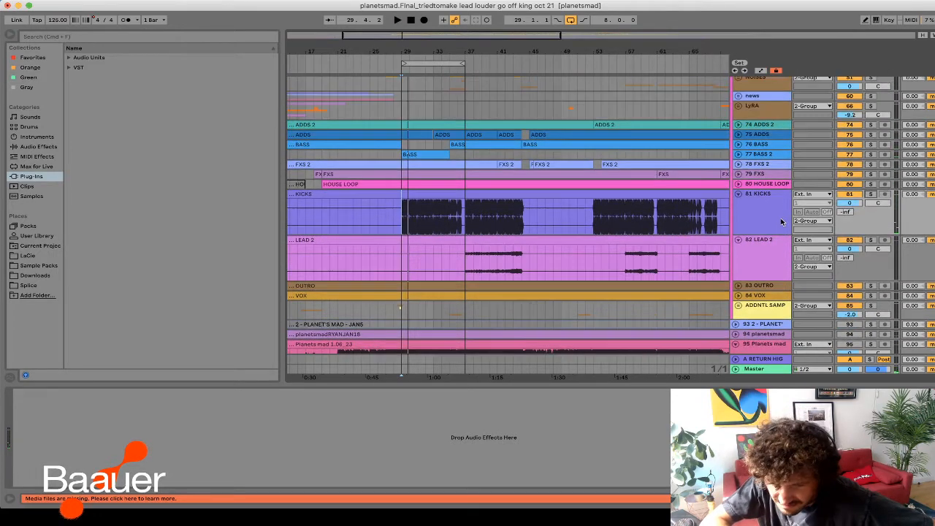
- Expand the BASS and BASS 2 tracks to show their waveforms
scroll(781, 222, up, 1)
click(781, 221)
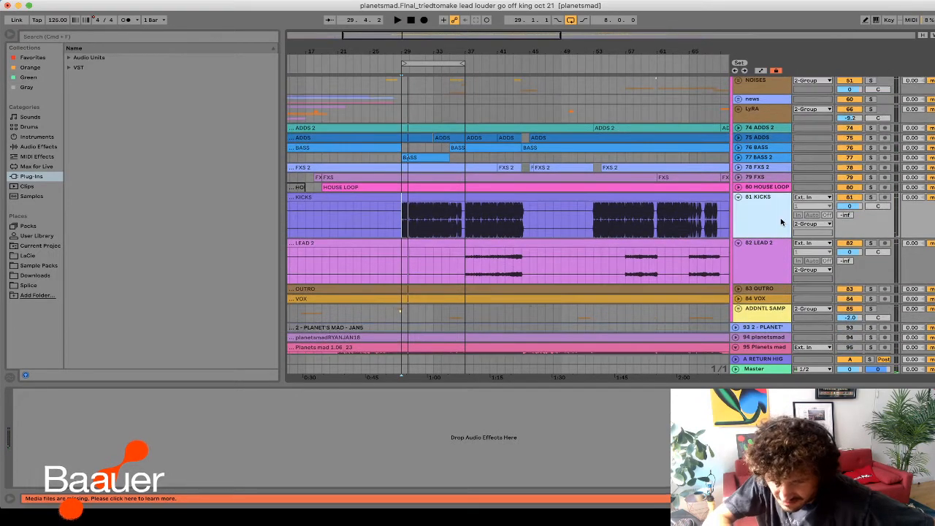
click(738, 149)
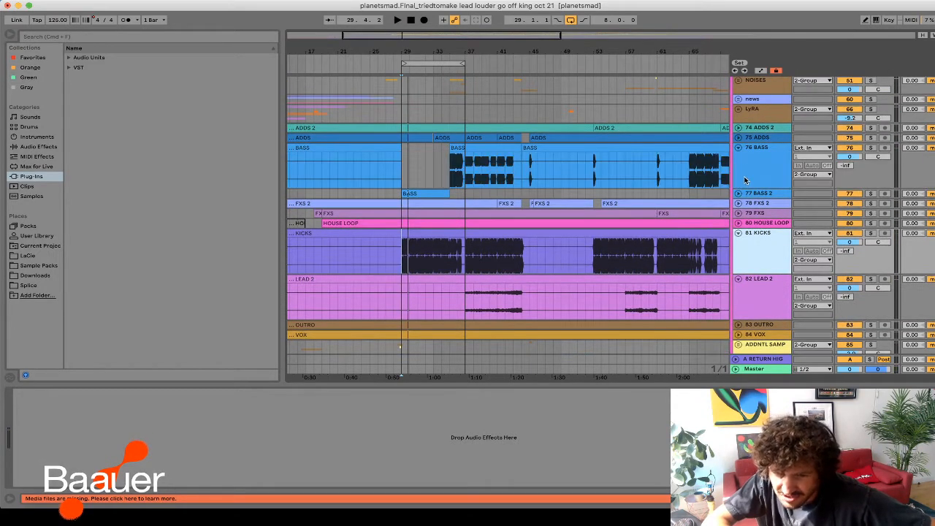
scroll(740, 175, down, 2)
click(738, 162)
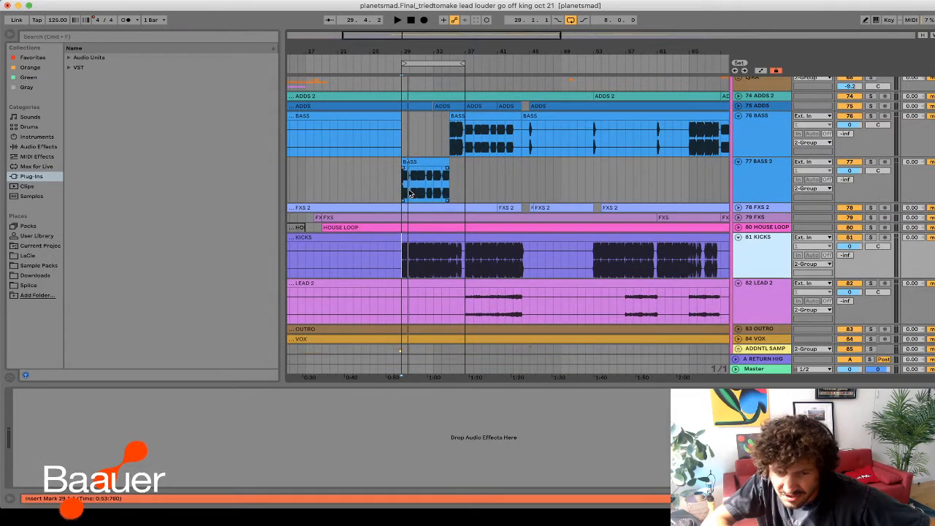
- Highlight 29.1.1 to 45.1.1 across BASS and BASS 2, and place the insert marker at 29.1.1 on BASS 2
drag(403, 147, 529, 184)
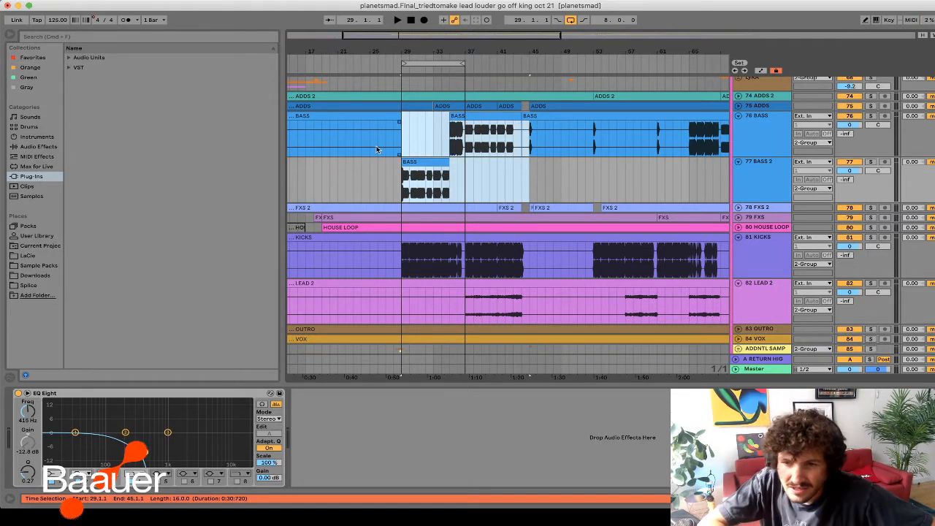
click(431, 199)
click(399, 182)
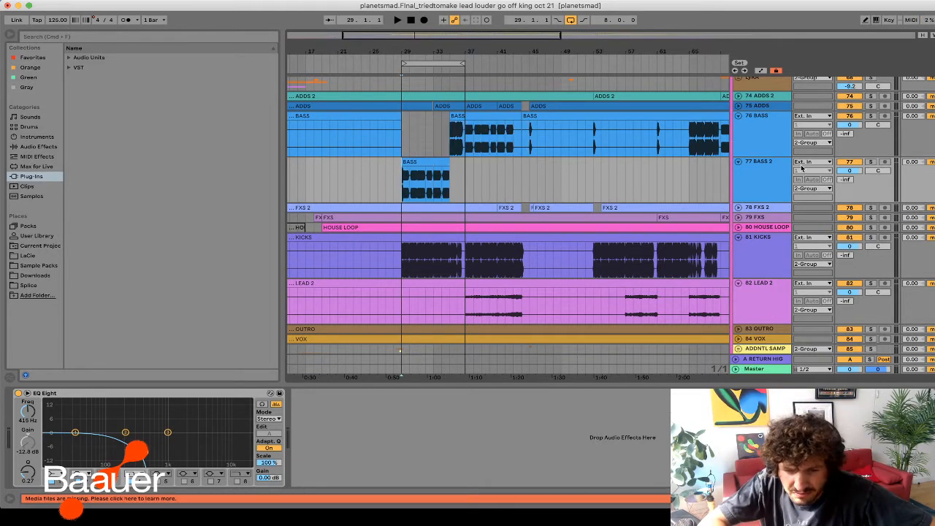
- Solo the BASS 2 track, audition it from 29.1.1, and switch its solo off
click(870, 163)
key(space)
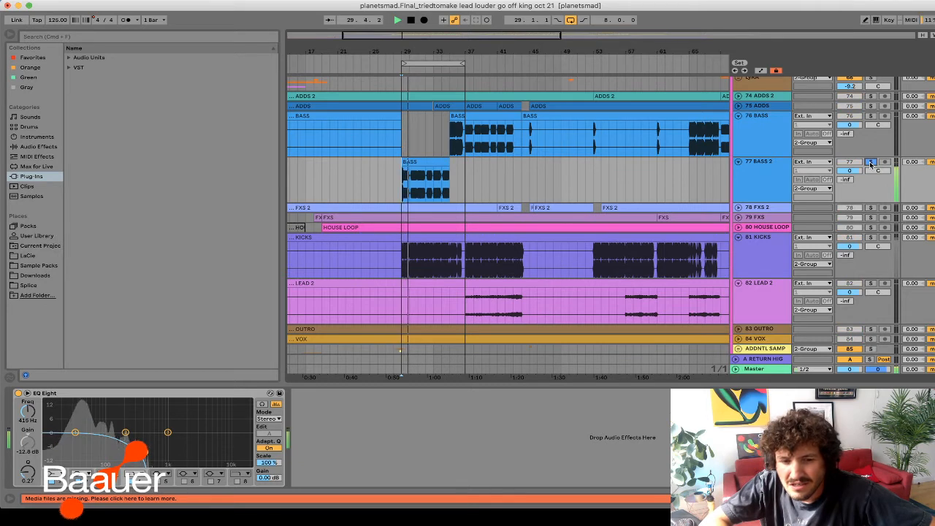
key(space)
key(space)
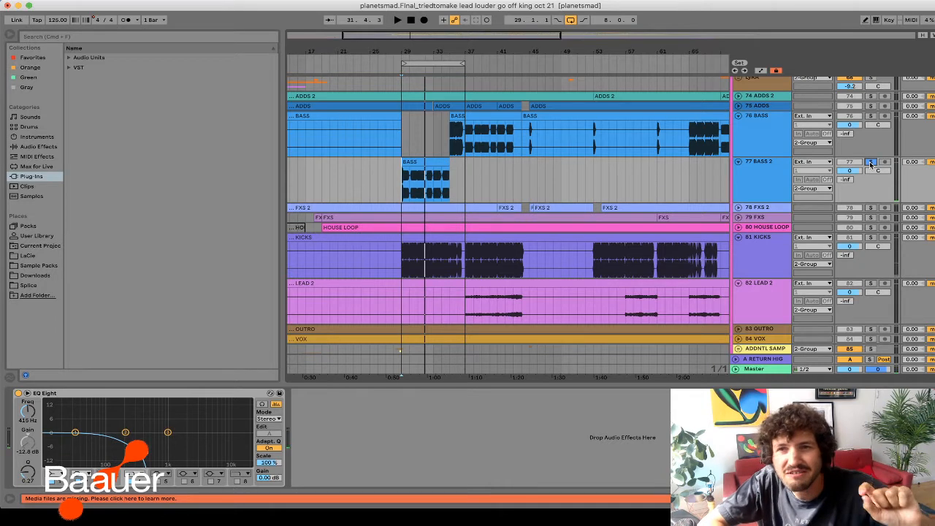
key(space)
click(871, 163)
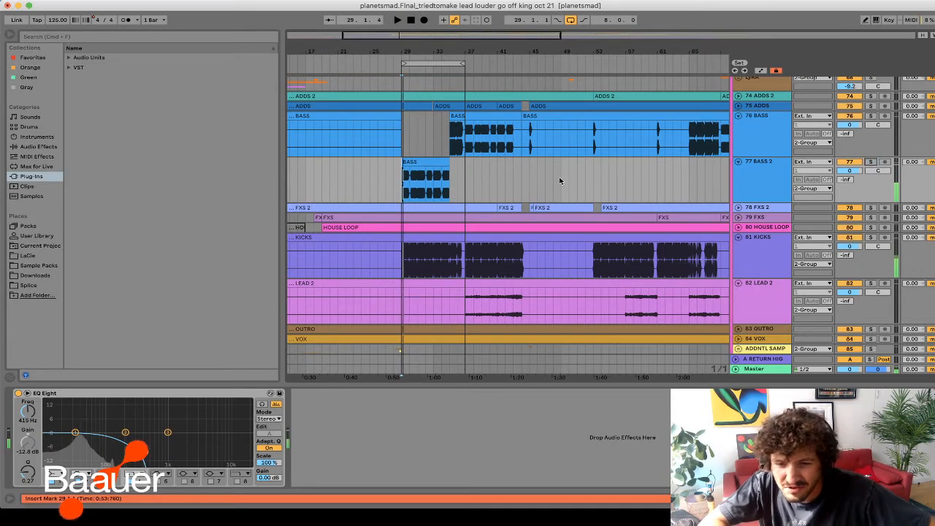
- Solo BASS 2 and KICKS together, play them from 29.1.1, and clear the solos during playback
click(871, 163)
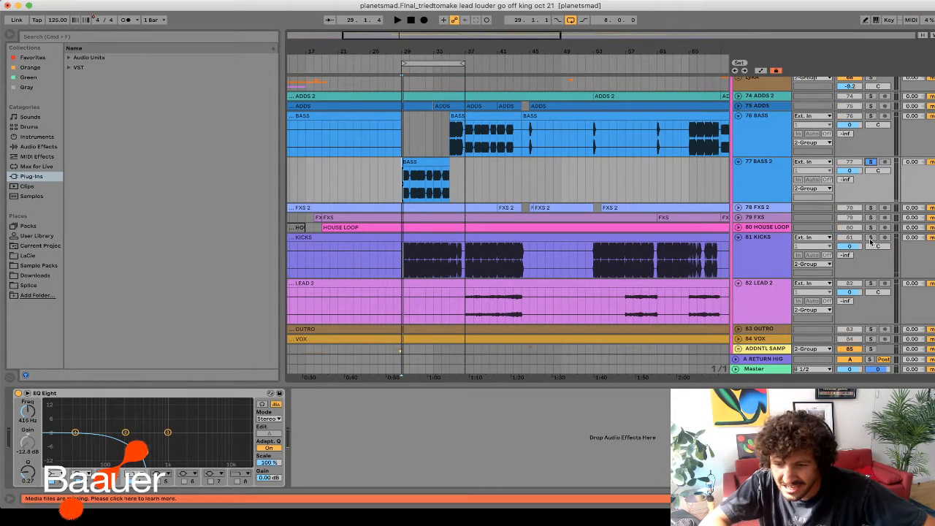
super+click(871, 238)
key(space)
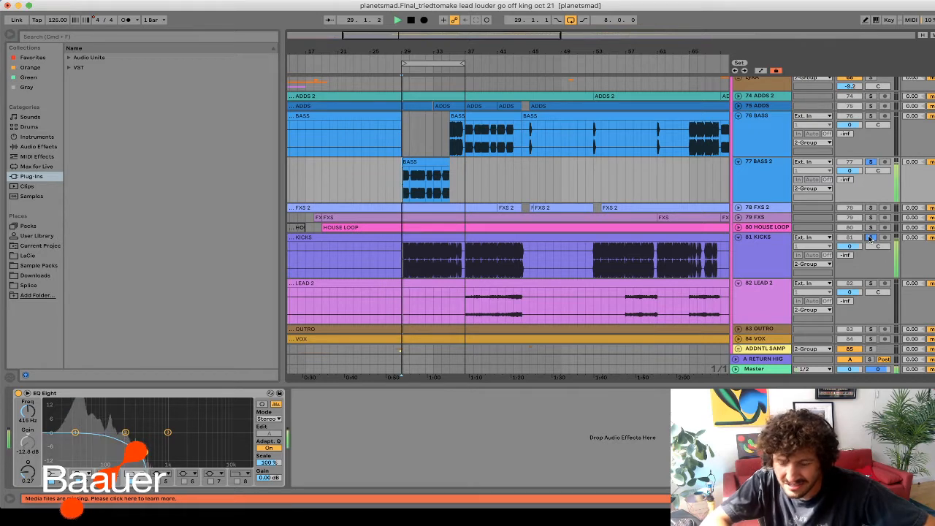
click(871, 162)
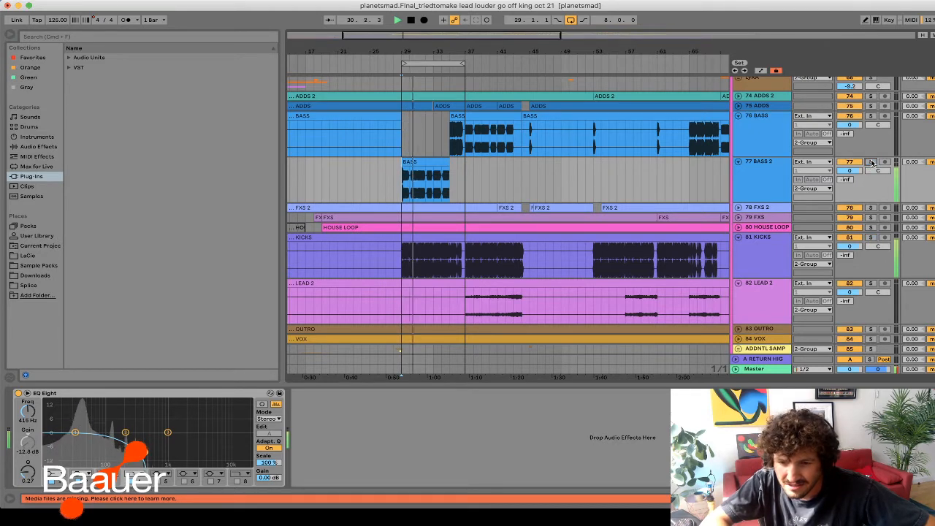
- Mute BASS 2, replay the mix from 29.1.1, and unmute the track during playback to compare before stopping
click(849, 161)
key(space)
key(space)
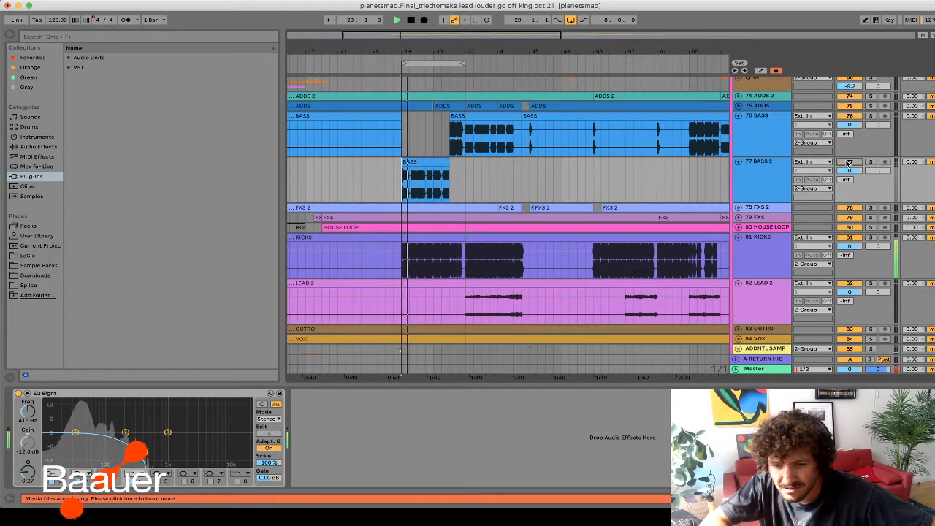
click(849, 161)
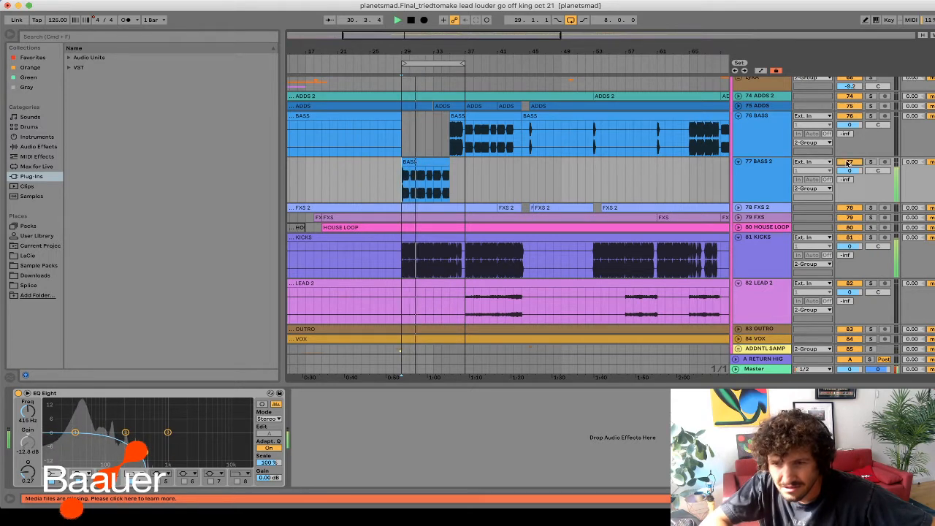
key(space)
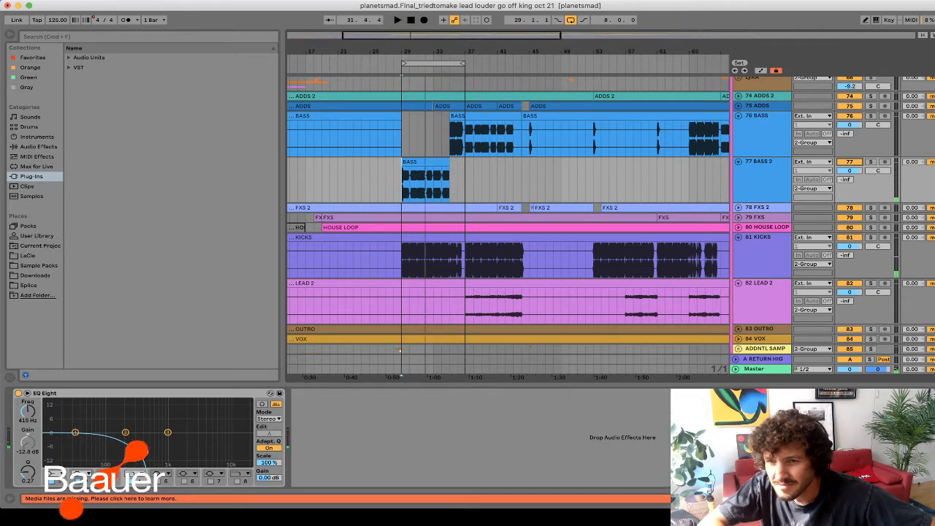
- Zoom the arrangement out to show the whole song
key(super+Tab)
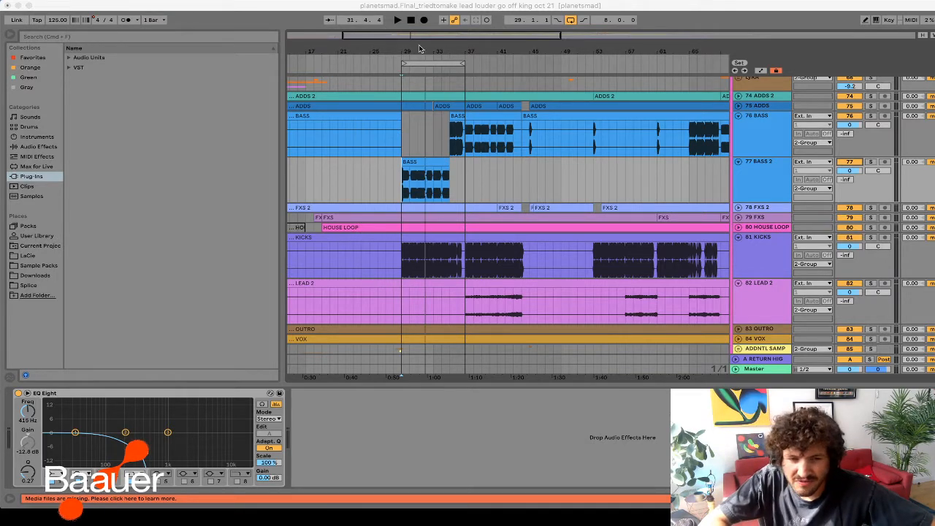
click(412, 21)
drag(412, 36, 431, 34)
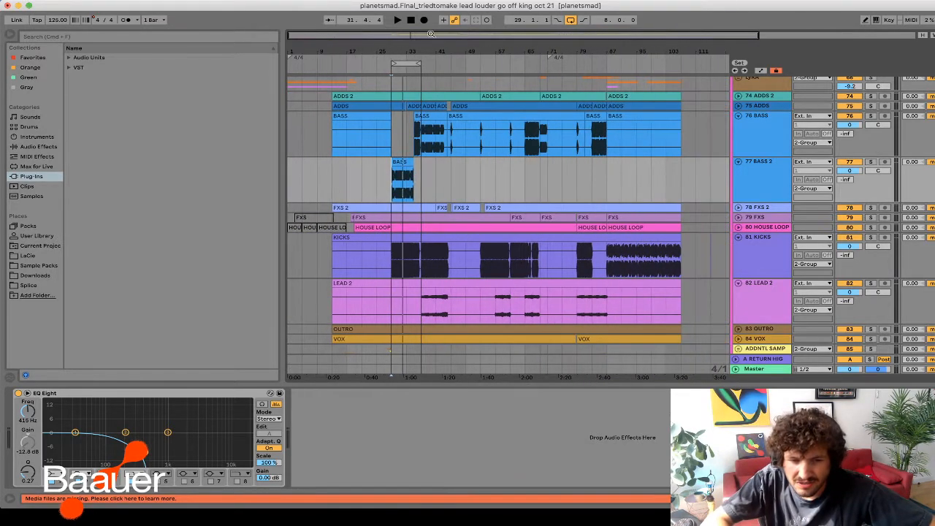
- Expand the HOUSE LOOP track to show its waveform, and solo KICKS briefly before clearing the solo
click(763, 228)
click(870, 238)
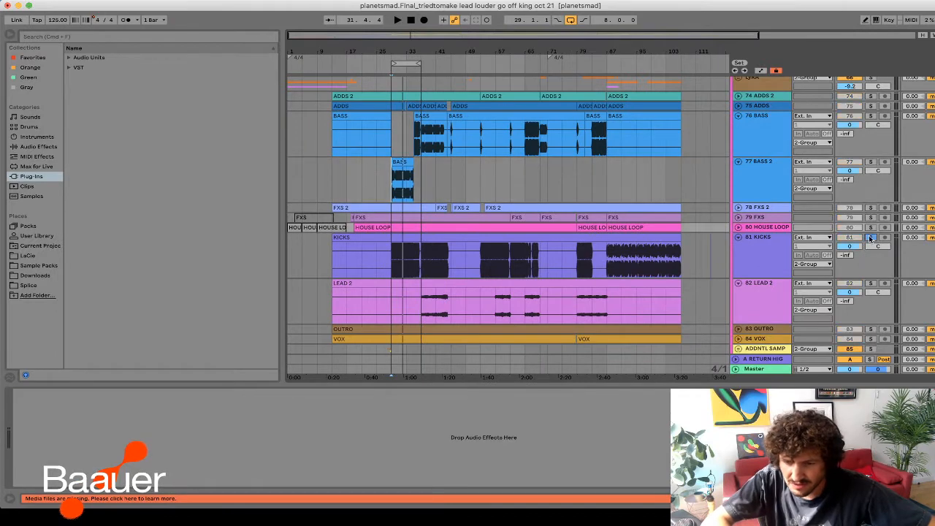
click(738, 228)
scroll(748, 230, down, 3)
scroll(749, 230, up, 3)
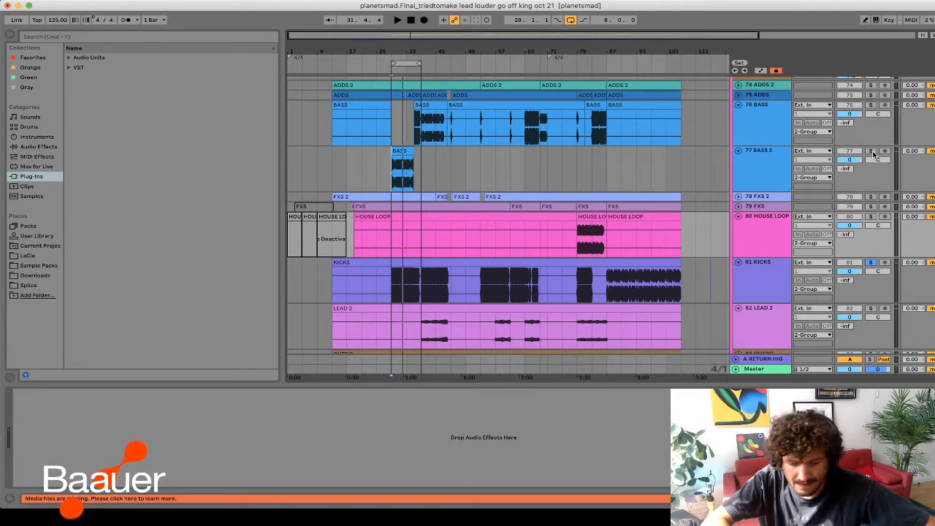
click(872, 152)
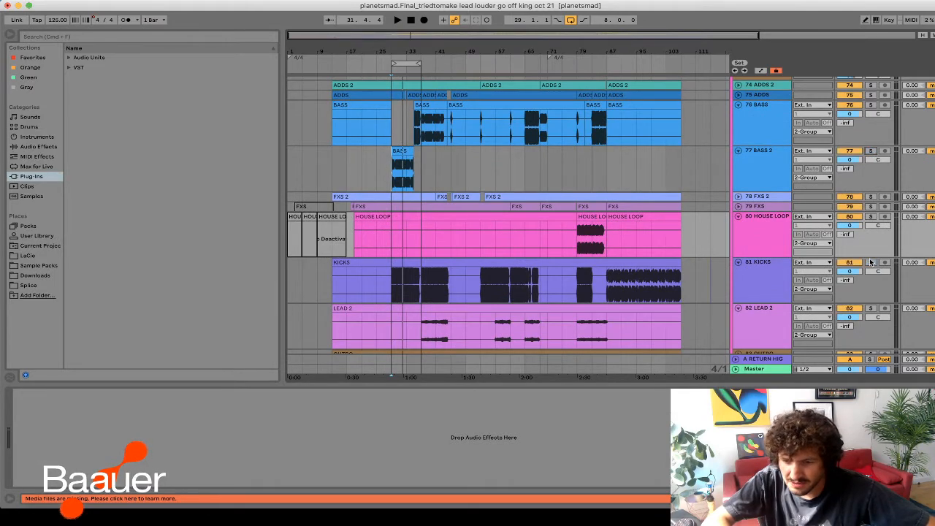
- Solo the OTHER PERCS and PERC GROUP groups together and play them from 29.1.1
scroll(874, 263, up, 6)
scroll(874, 263, up, 4)
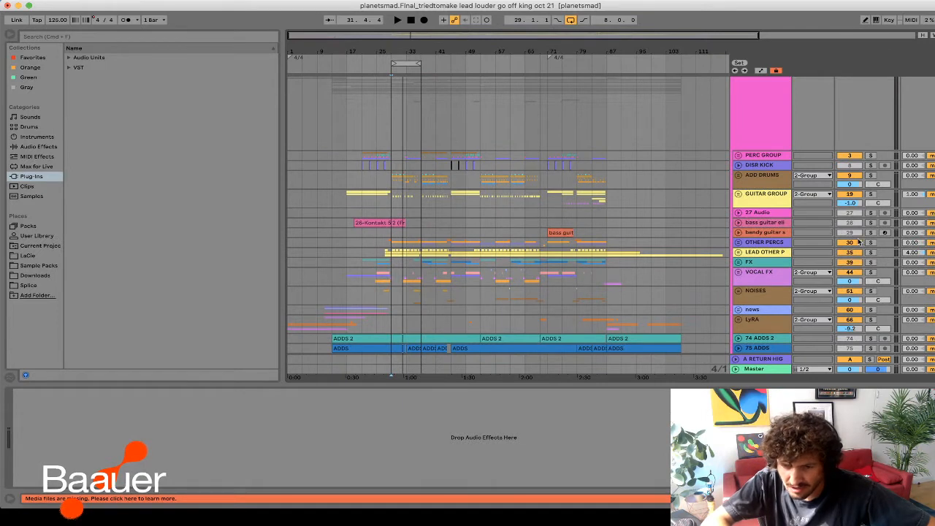
click(871, 242)
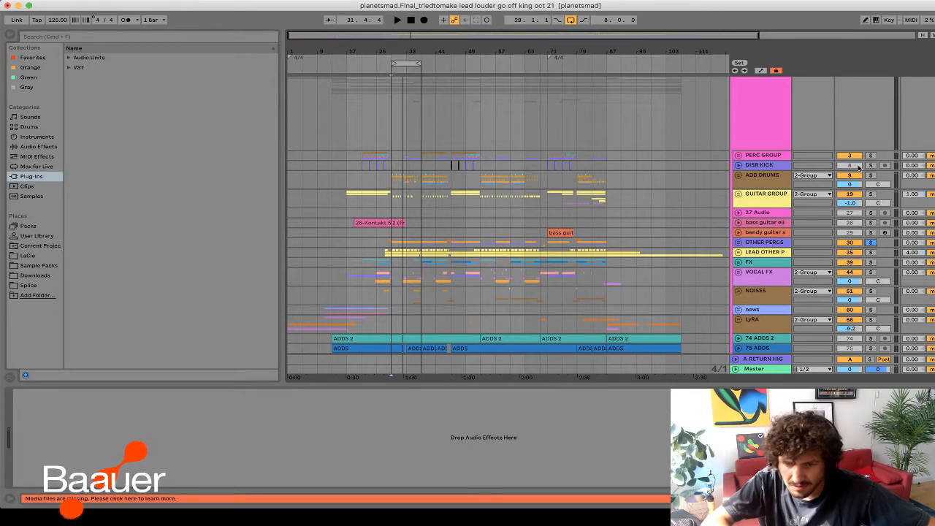
click(871, 156)
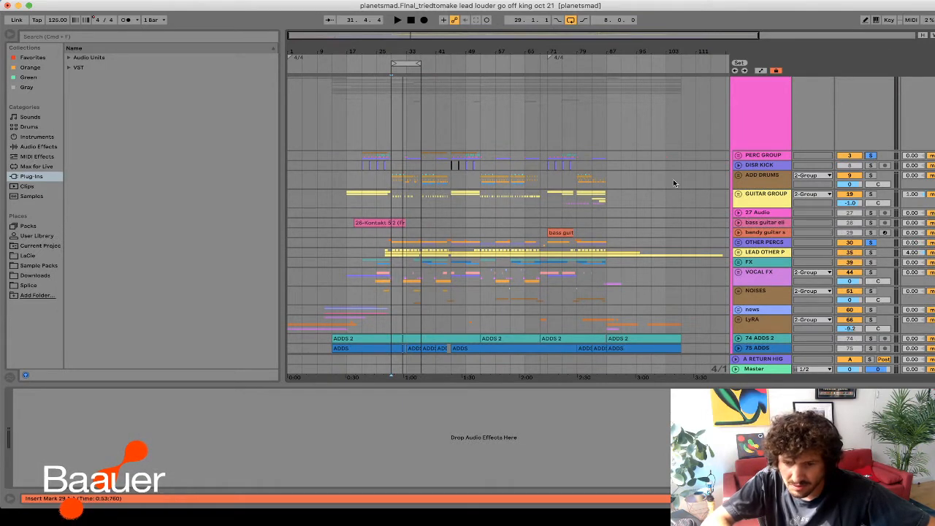
click(392, 126)
key(space)
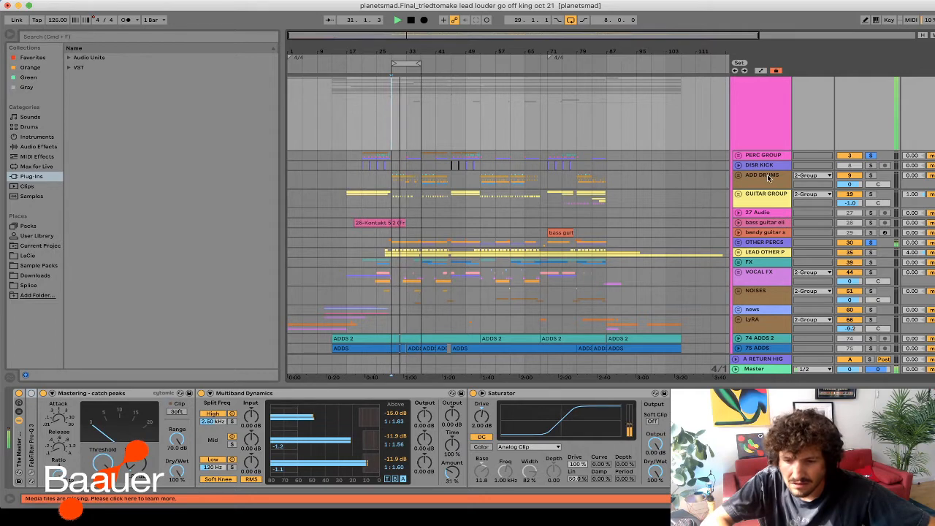
- Extend the loop to 16 bars from 29.1.1 and play it from the start with ADD DRUMS also soloed
scroll(800, 211, down, 1)
scroll(800, 211, down, 1)
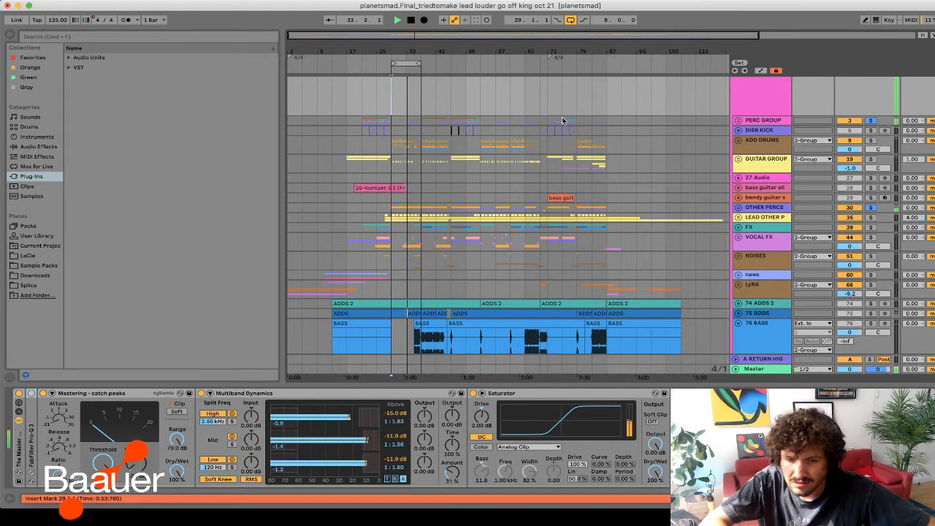
drag(417, 63, 449, 63)
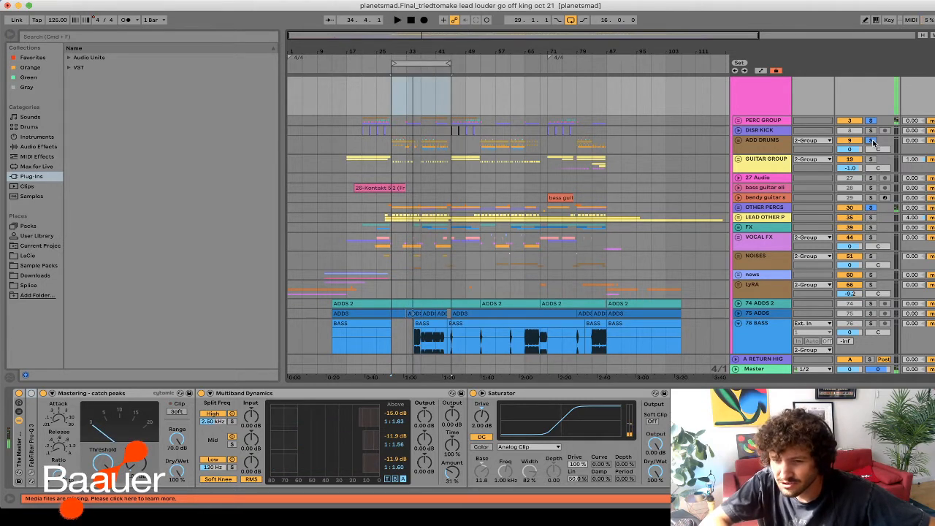
click(394, 149)
key(space)
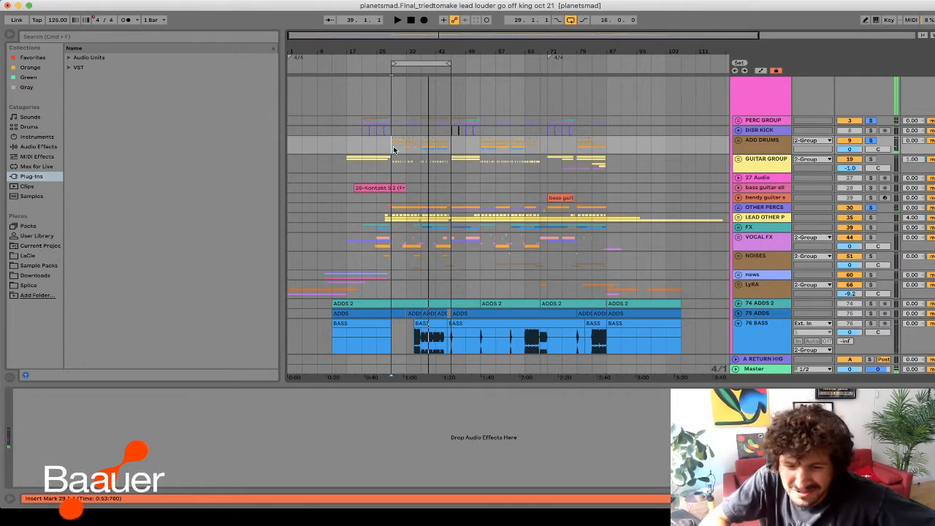
- Play the soloed drum groups from 37.1.1 and select the large pink parent group to show its effects chain
click(422, 150)
key(space)
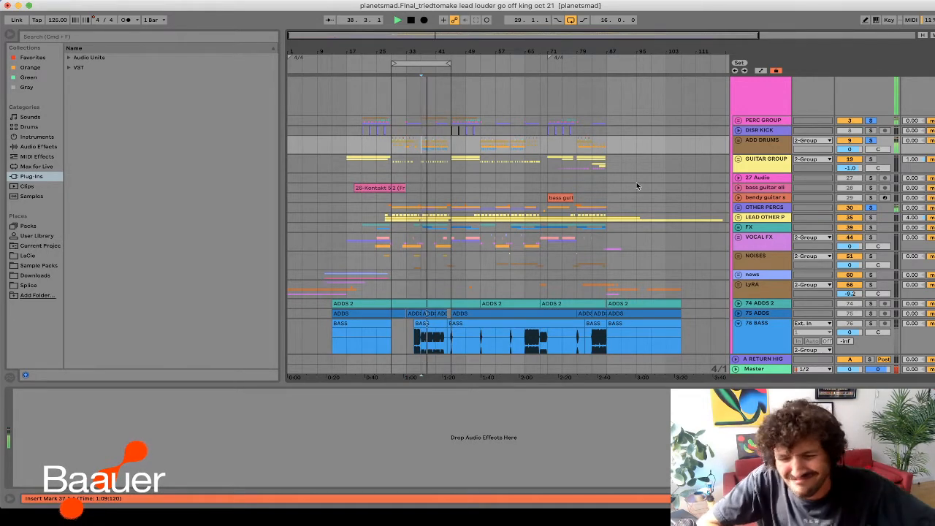
click(758, 109)
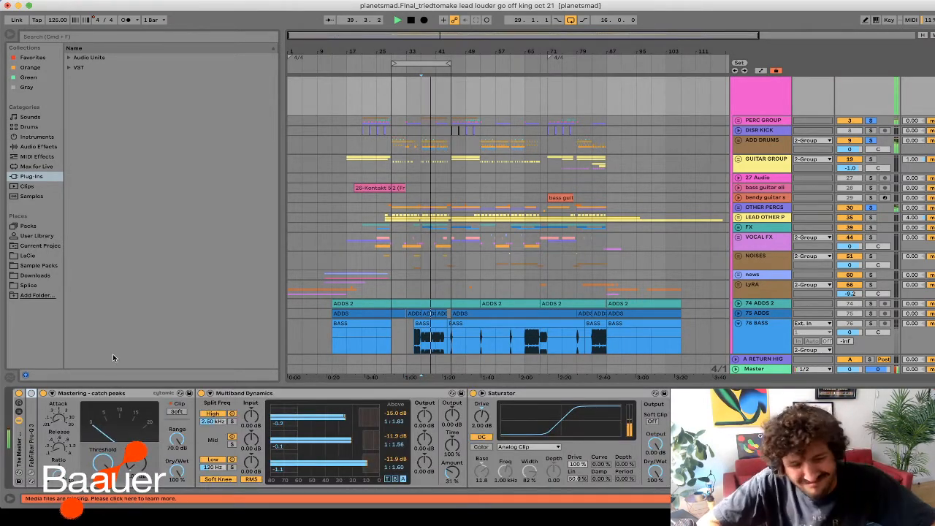
- Stop playback, zoom in around the loop from 29.1.1, and briefly unfold the ADD DRUMS group to view its tracks
click(757, 150)
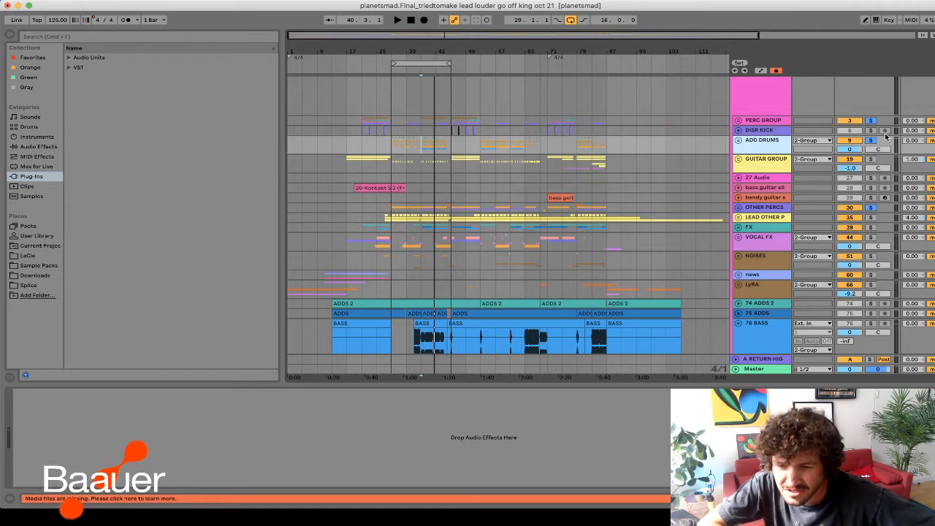
key(z)
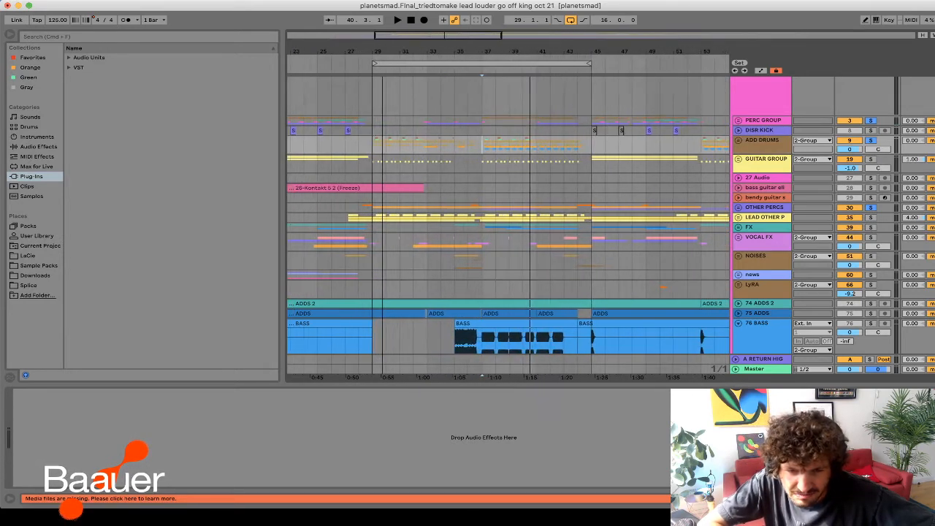
click(738, 143)
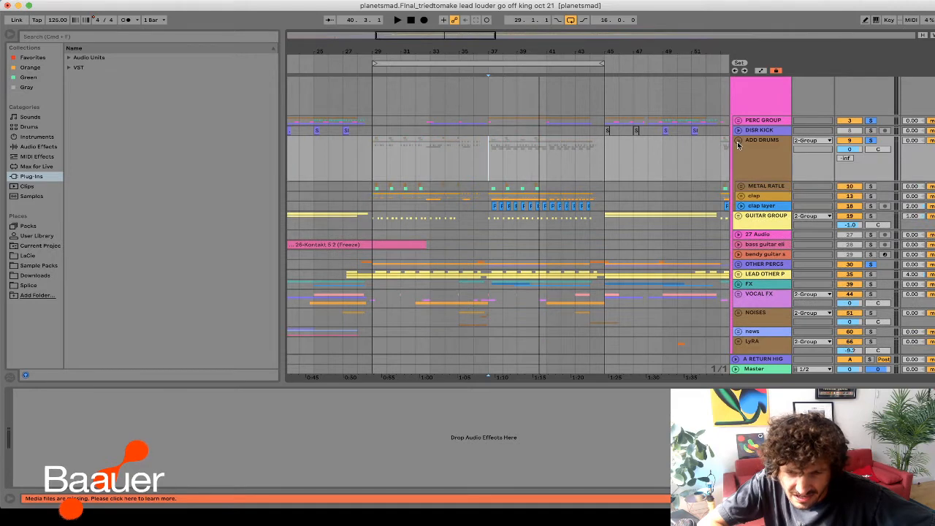
click(737, 143)
scroll(745, 190, down, 1)
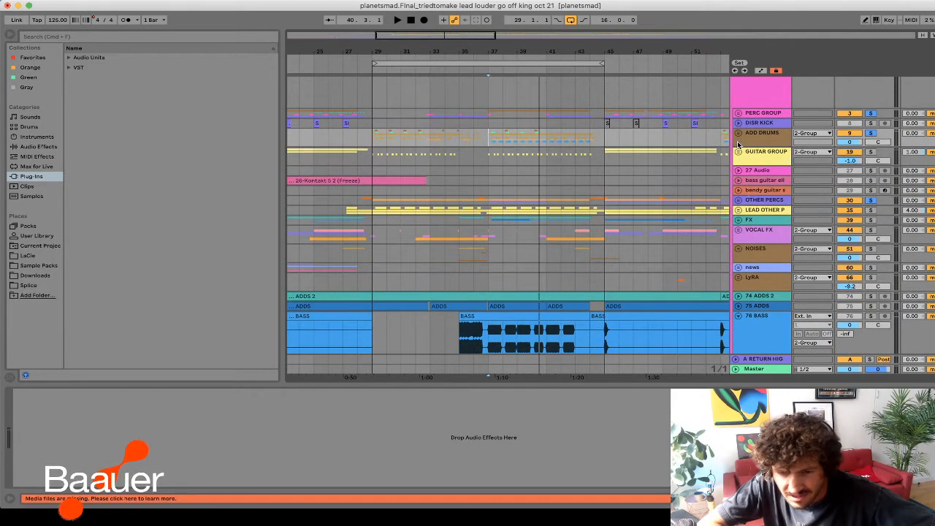
- Unfold the OTHER PERCS group and expand track 31 MMZT_per to show the waveform of its clip at 36.2.1
click(734, 201)
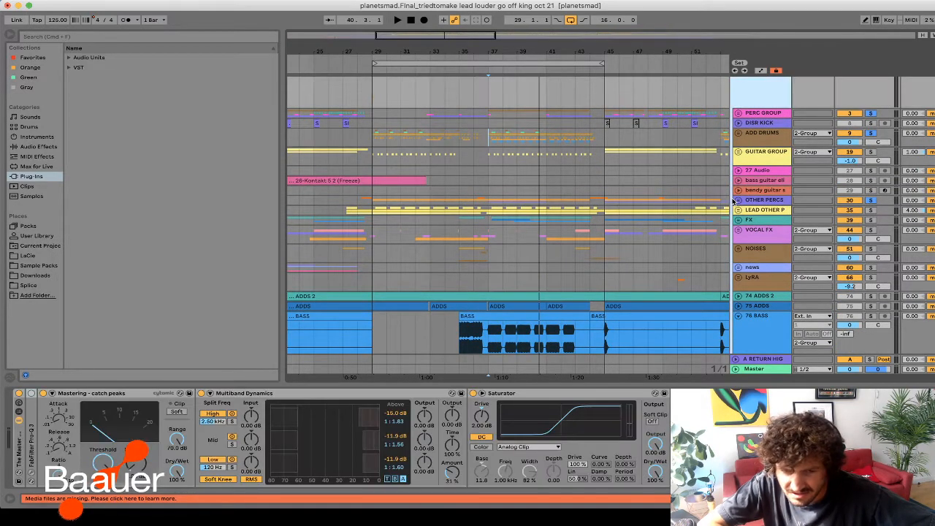
click(738, 200)
click(460, 172)
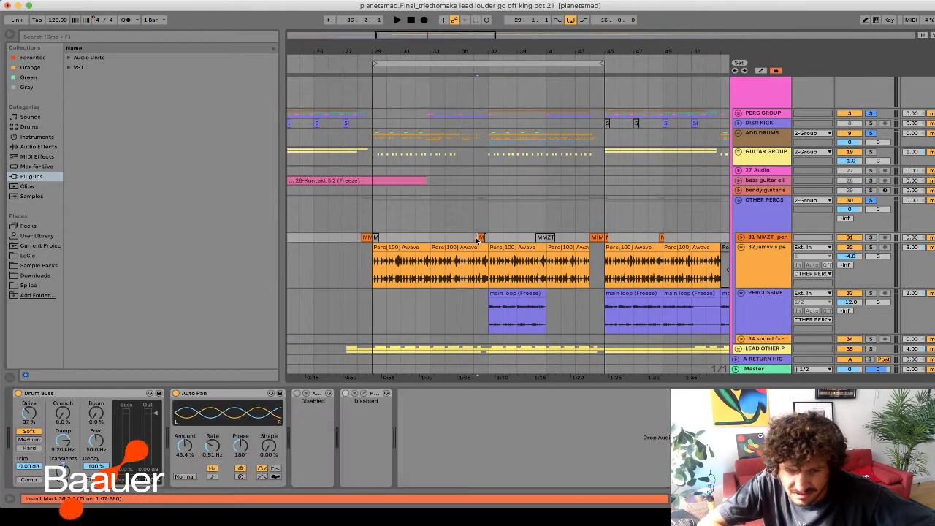
drag(461, 65, 463, 146)
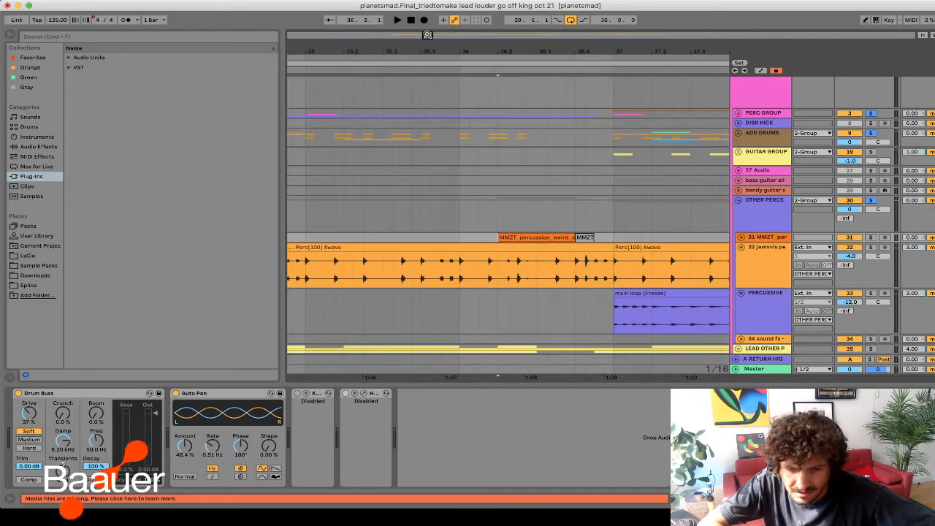
click(741, 237)
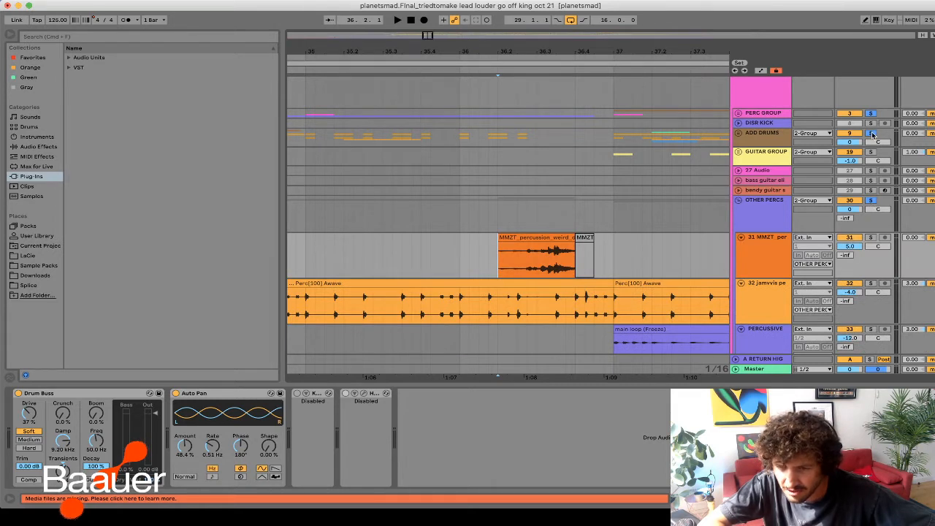
- Solo only OTHER PERCS and play from 36.2.1, then audition 31 MMZT_per with its own solo before clearing it
click(870, 201)
click(870, 201)
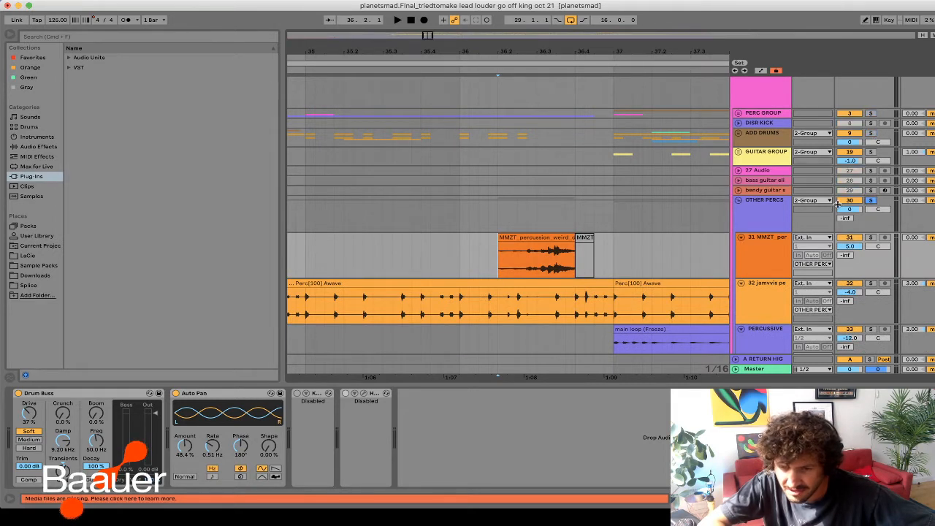
key(space)
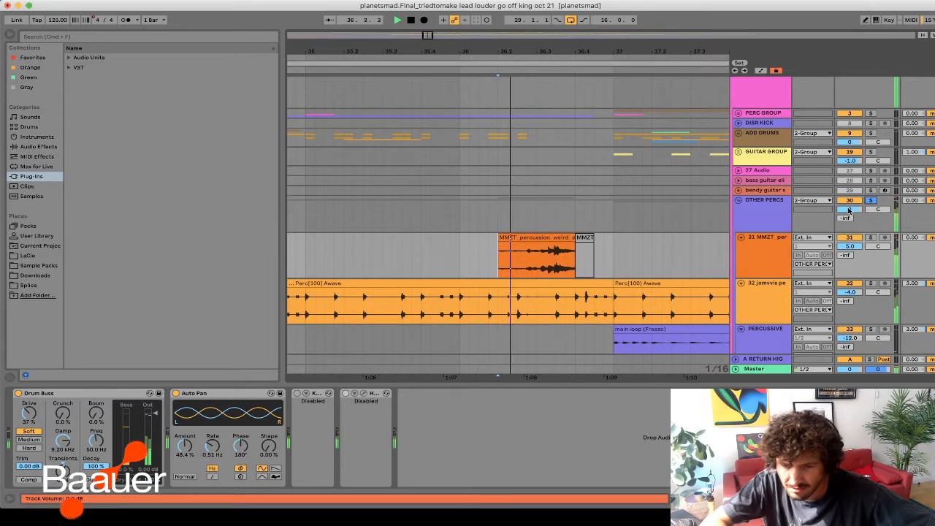
scroll(840, 211, down, 5)
scroll(833, 209, up, 2)
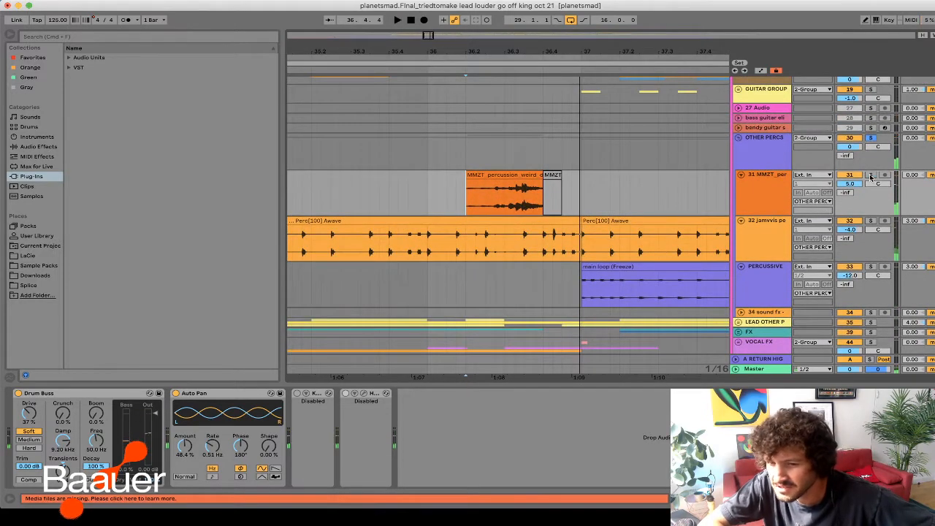
click(872, 177)
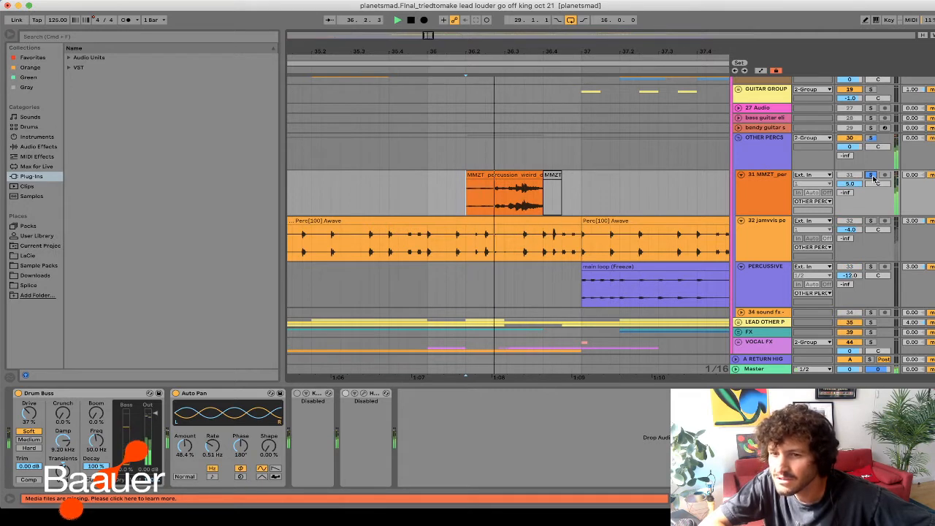
click(871, 176)
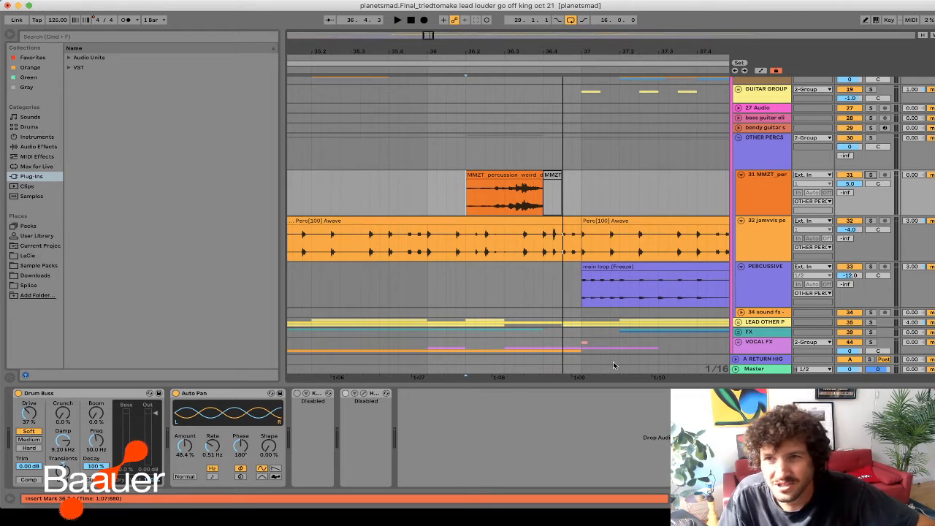
- Play the arrangement from 28.1.1 and solo the VOCAL FX group
click(572, 166)
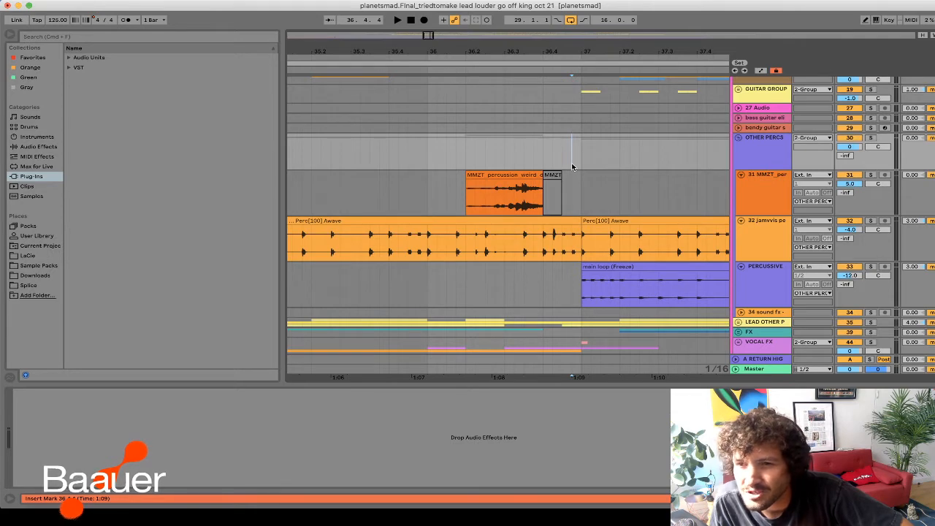
mouse_move(430, 35)
mouse_down()
mouse_move(431, 6)
mouse_move(430, 29)
mouse_up()
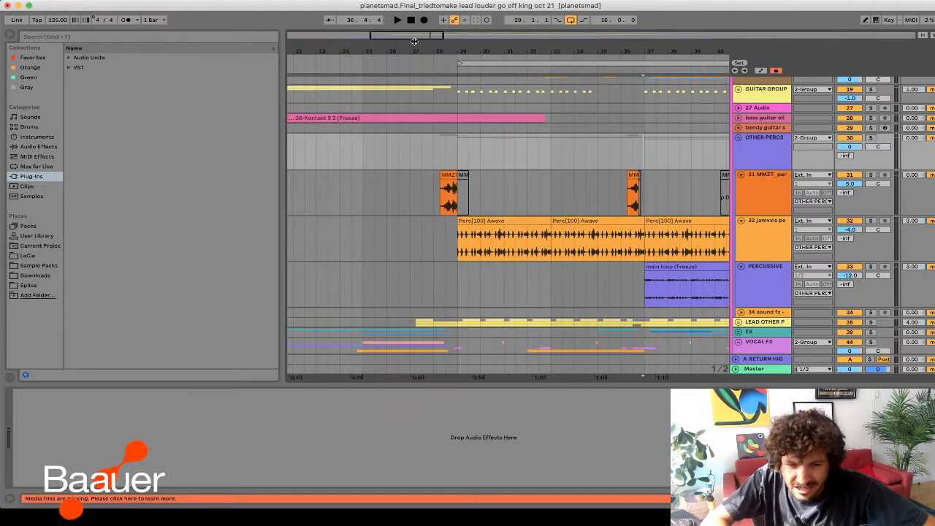
click(422, 144)
scroll(422, 143, down, 3)
click(423, 145)
click(434, 195)
key(space)
click(871, 253)
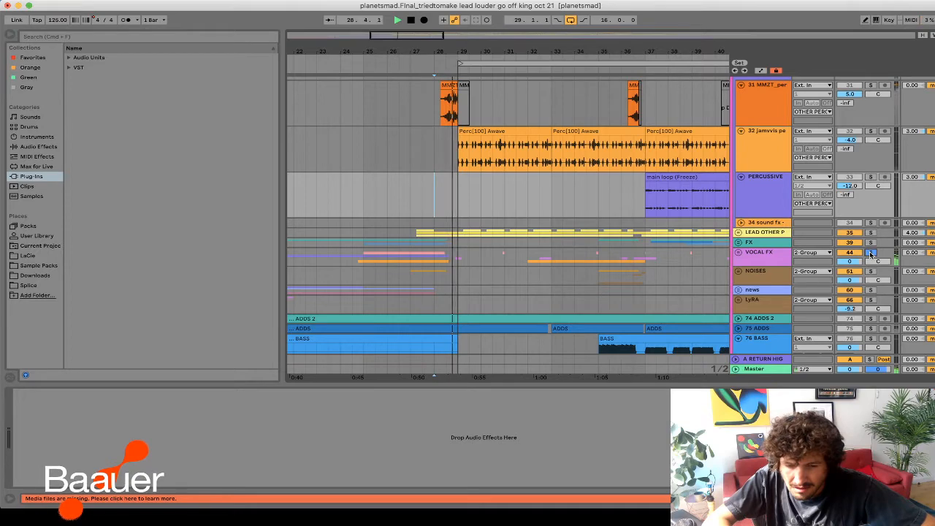
- Solo the ADDNTL SAMP group, play it from 28.1.1, and unfold it to show its sample tracks
scroll(871, 253, down, 5)
scroll(869, 252, down, 3)
scroll(870, 252, up, 4)
scroll(870, 253, down, 5)
click(642, 359)
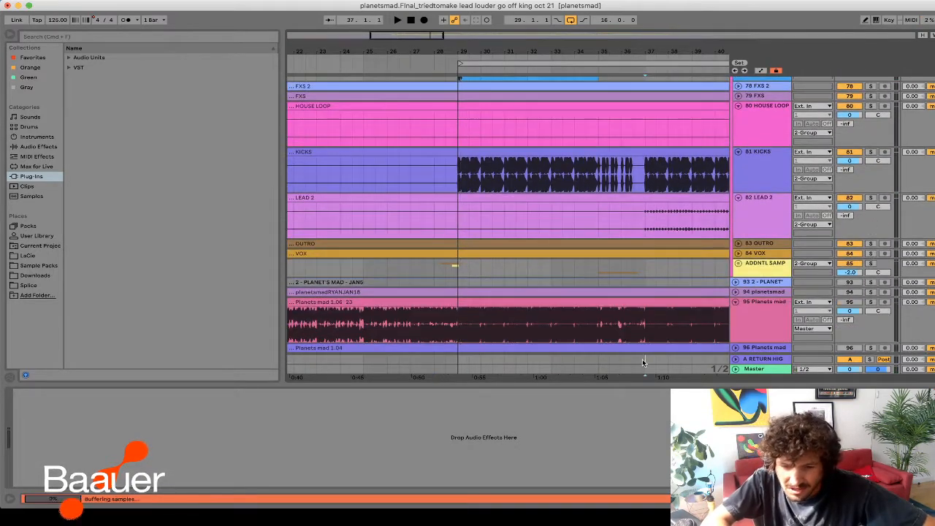
click(439, 268)
click(870, 263)
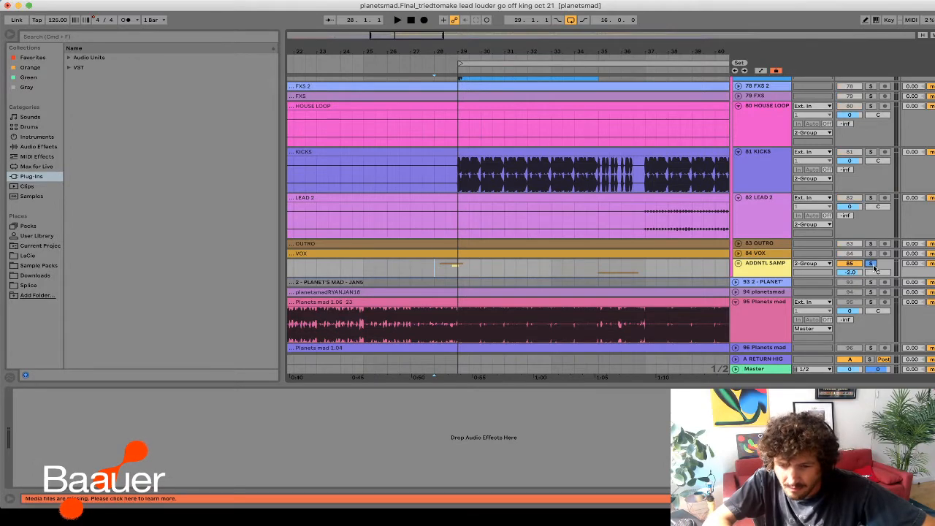
key(space)
click(737, 263)
scroll(730, 262, down, 1)
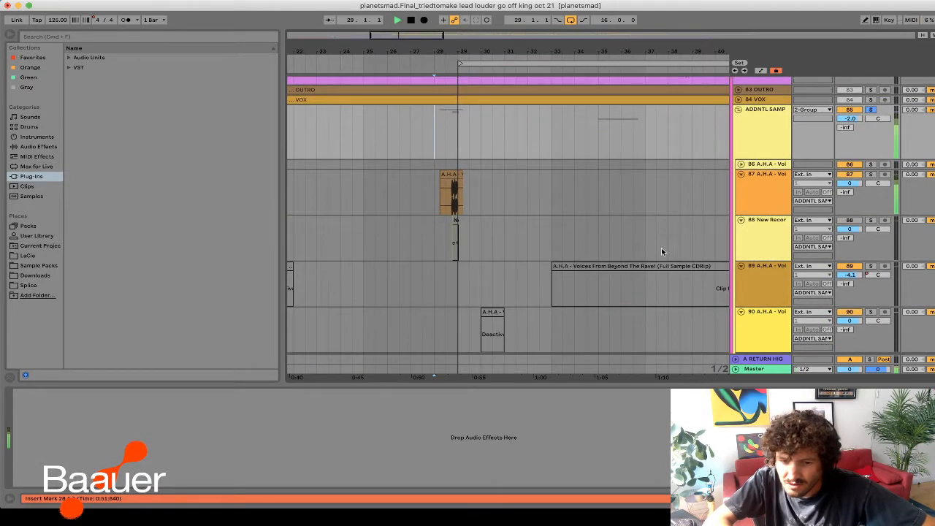
- Show the effects on track 87 A.H.A and select the New Recording clip at 28.4.1 on track 88
click(760, 179)
scroll(456, 152, down, 7)
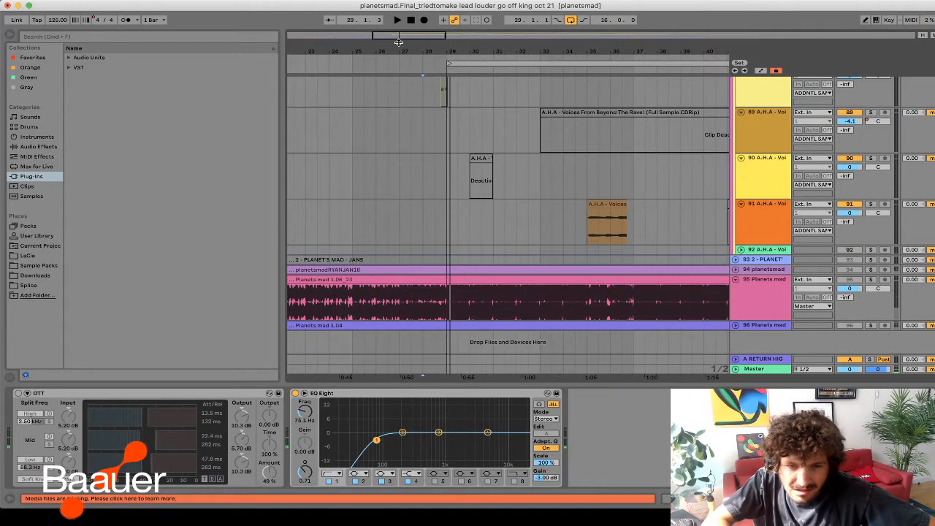
scroll(468, 161, up, 5)
scroll(507, 186, up, 2)
click(478, 145)
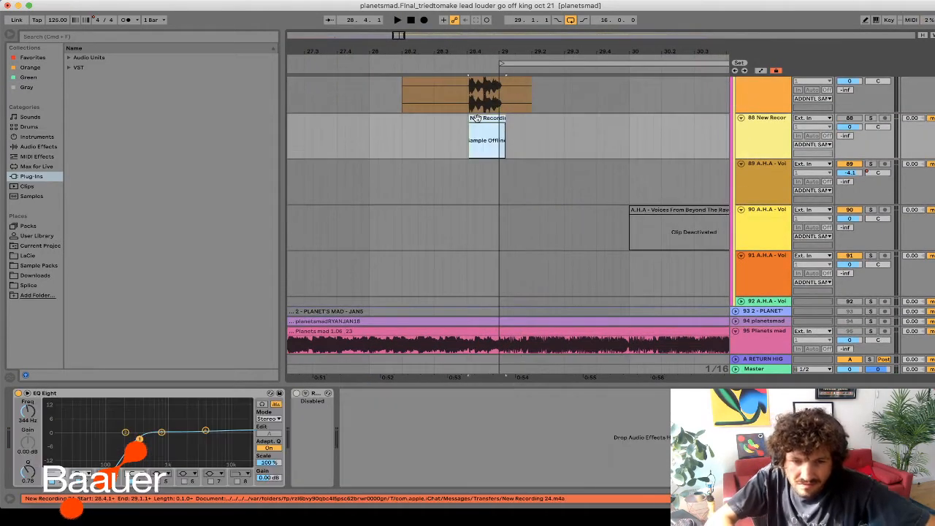
- Play the soloed ADDNTL SAMP vocal from the selected clip, then replay it in the full mix with the solo cleared
scroll(477, 118, up, 6)
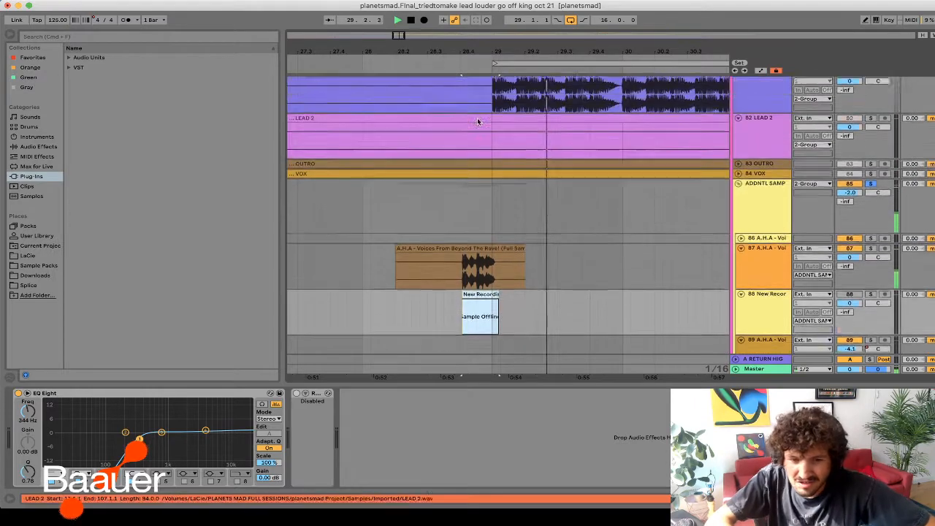
scroll(555, 287, down, 4)
scroll(555, 293, right, 3)
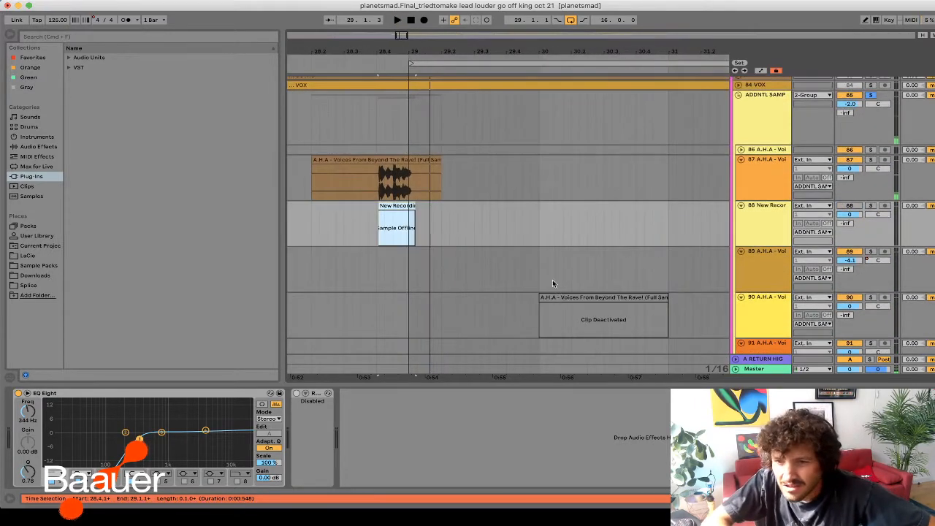
key(space)
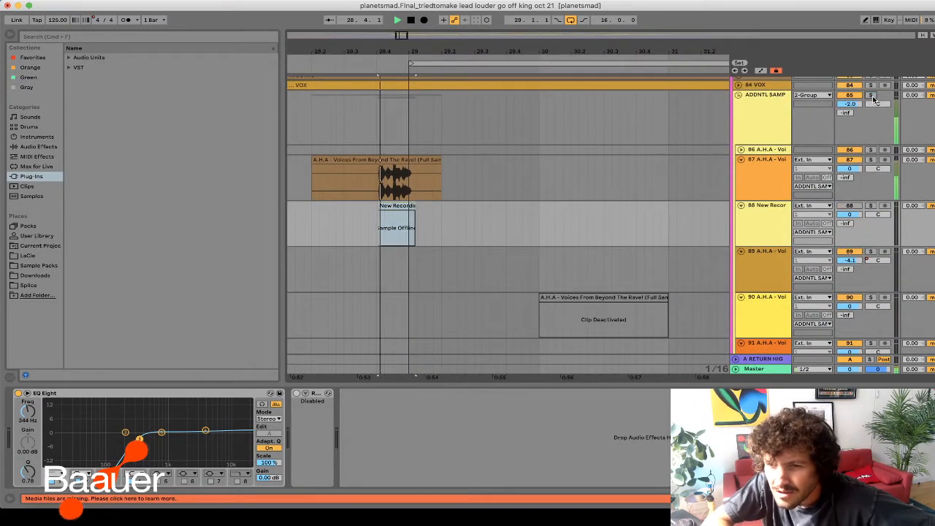
scroll(606, 187, up, 3)
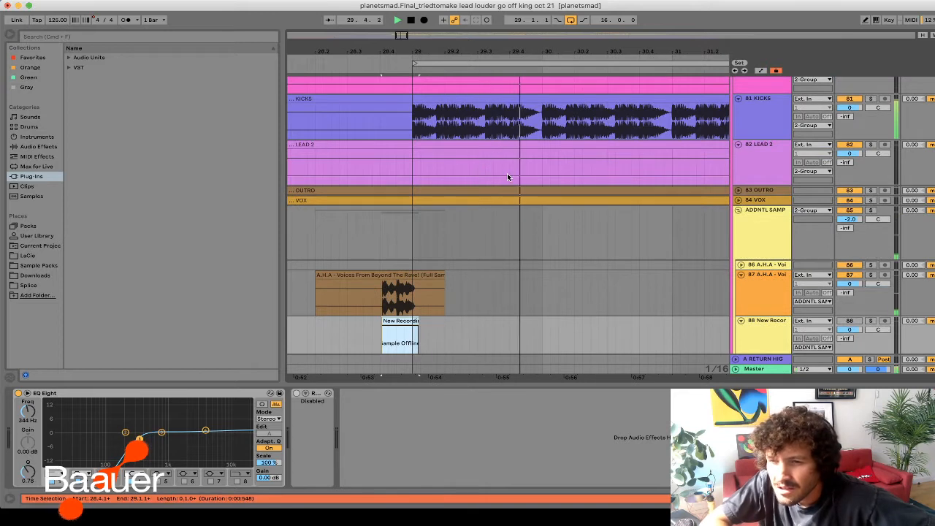
key(space)
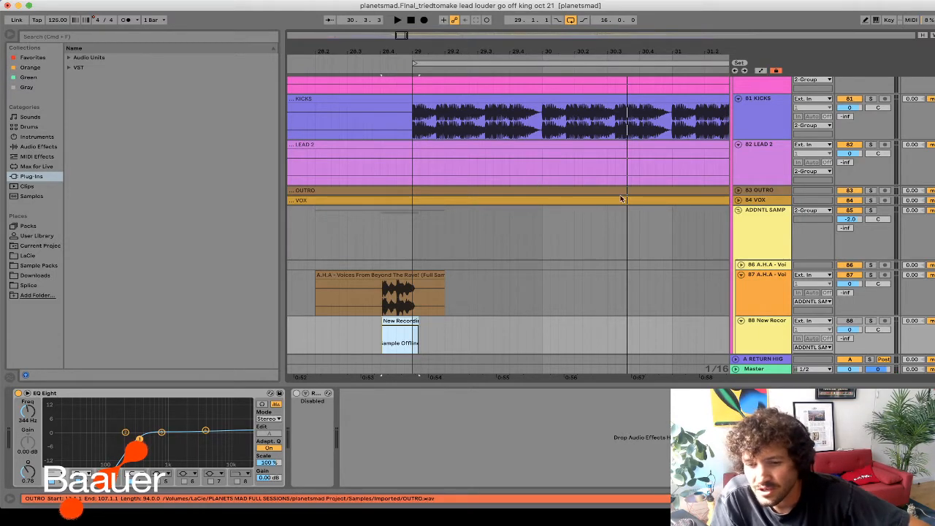
- Select the HOUSE LOOP, KICKS and OTHER PERCS tracks in turn to check their device chains
scroll(658, 190, up, 5)
click(745, 162)
click(765, 211)
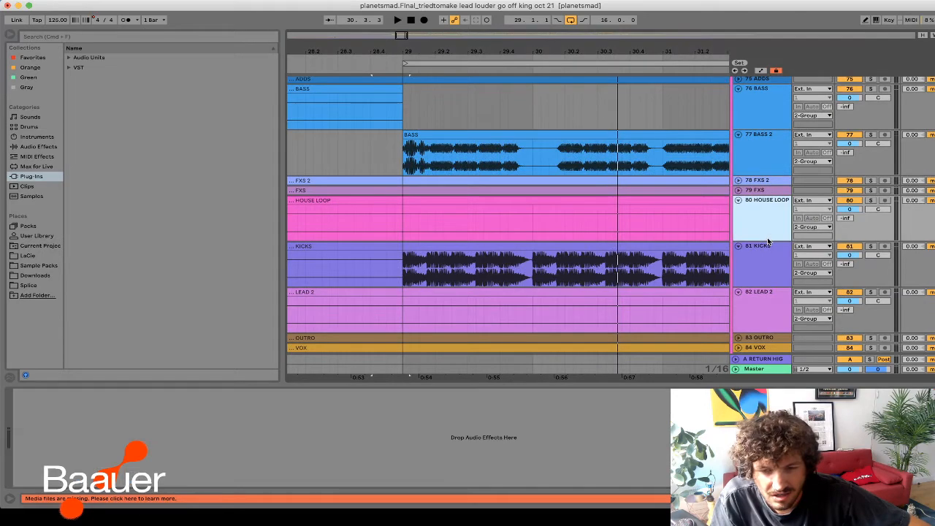
scroll(767, 238, down, 3)
click(758, 214)
click(758, 180)
scroll(757, 180, up, 15)
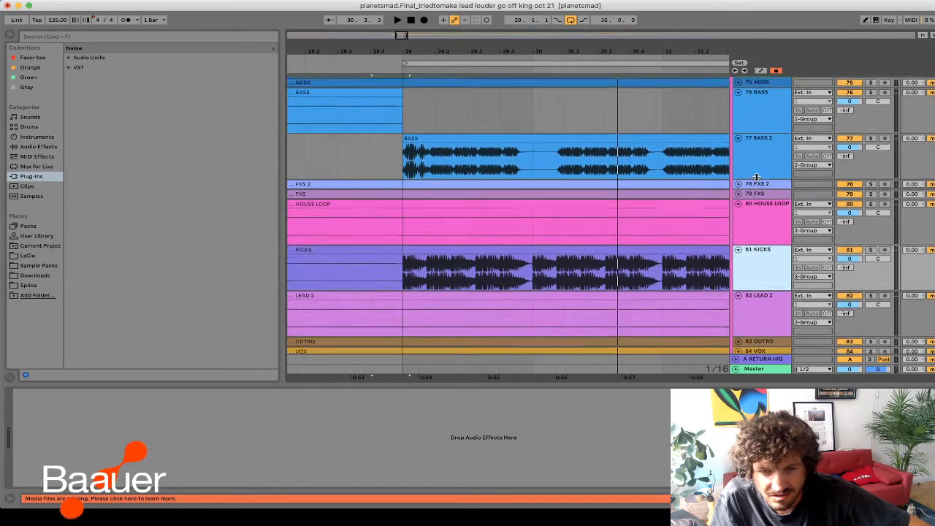
click(756, 102)
scroll(755, 103, up, 5)
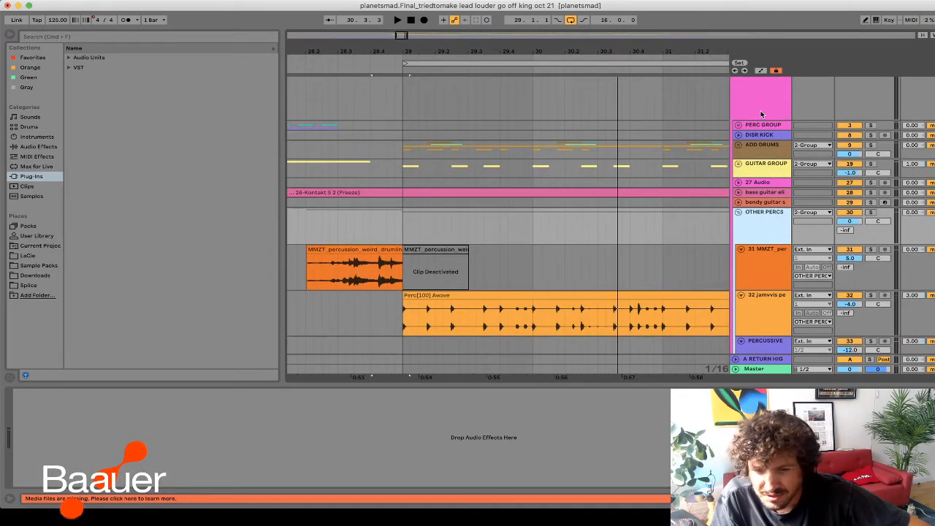
- Inspect the device chains of the large pink parent group, track 27 Audio and GUITAR GROUP
click(756, 88)
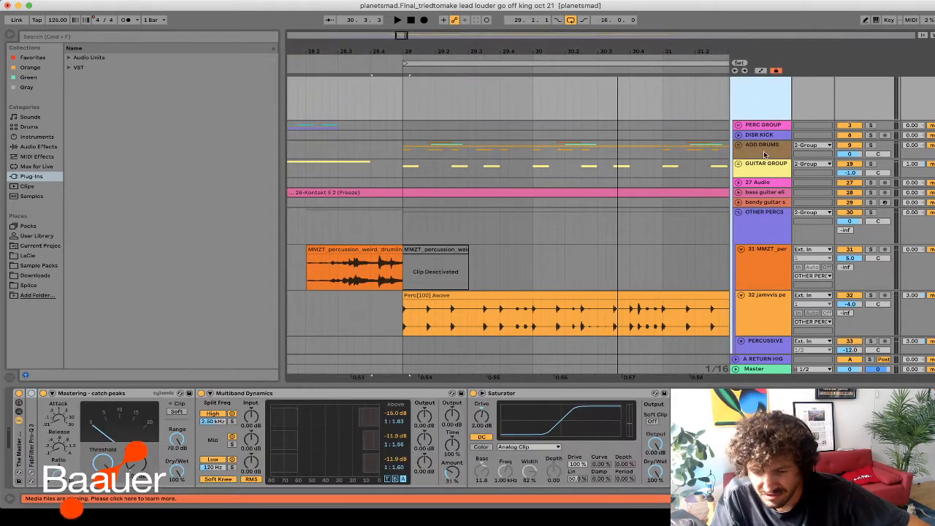
click(779, 227)
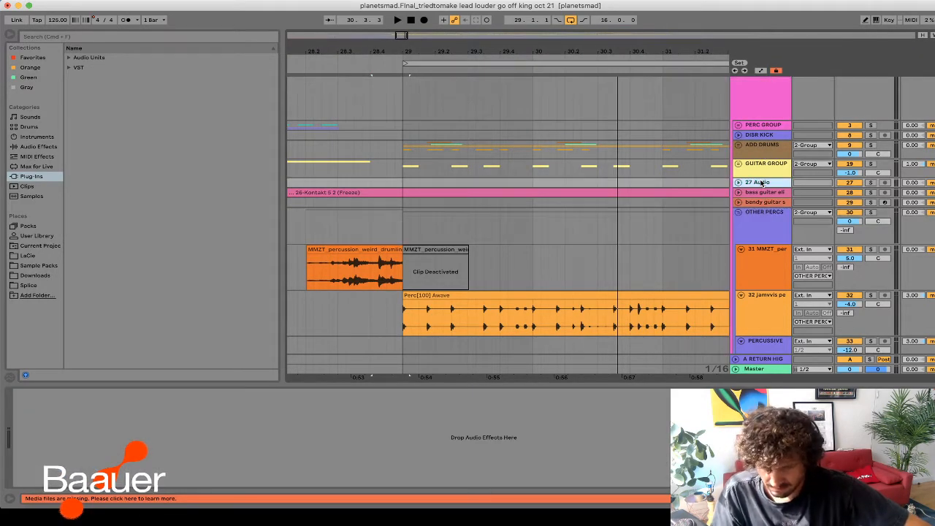
click(757, 168)
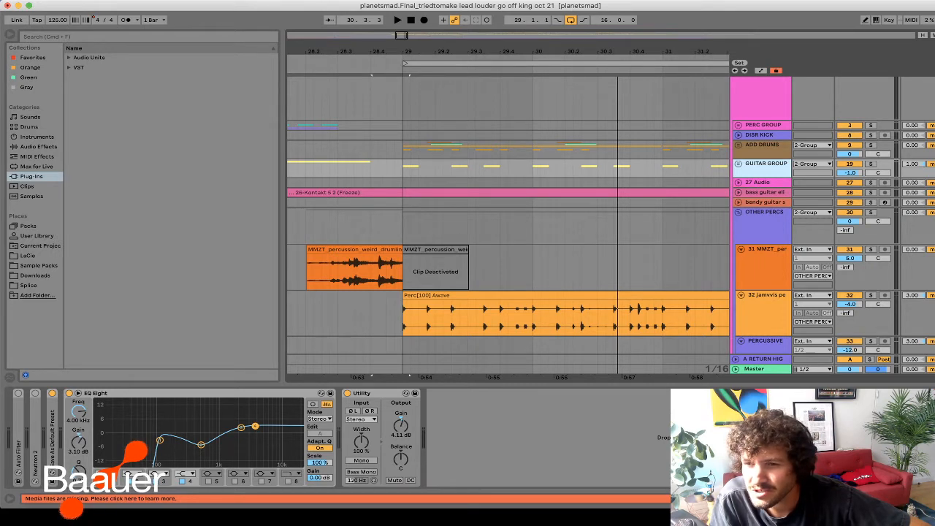
key(super+Tab)
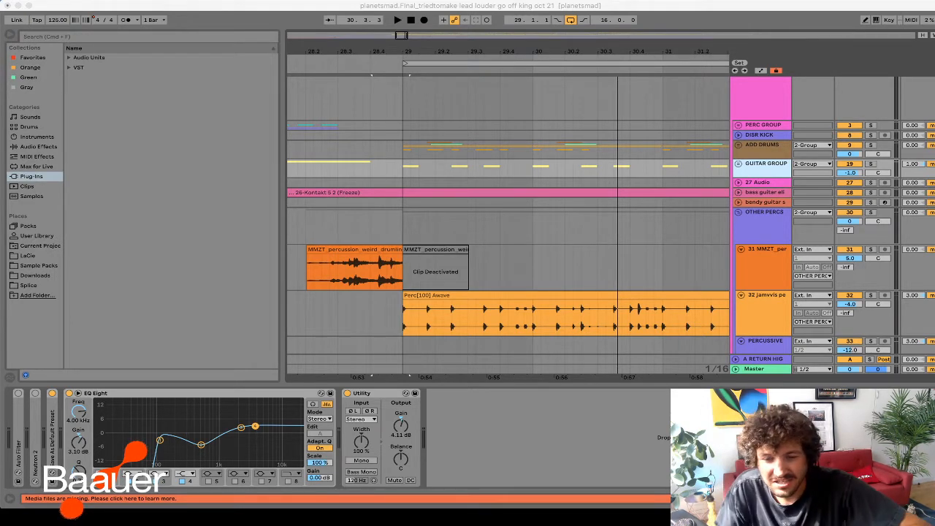
scroll(534, 299, down, 15)
scroll(631, 293, up, 5)
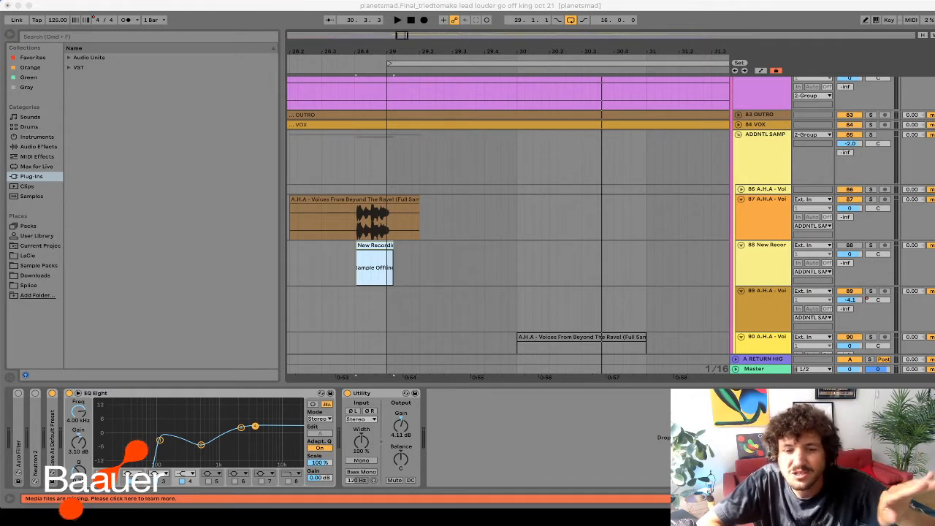
scroll(680, 314, up, 3)
scroll(658, 292, up, 4)
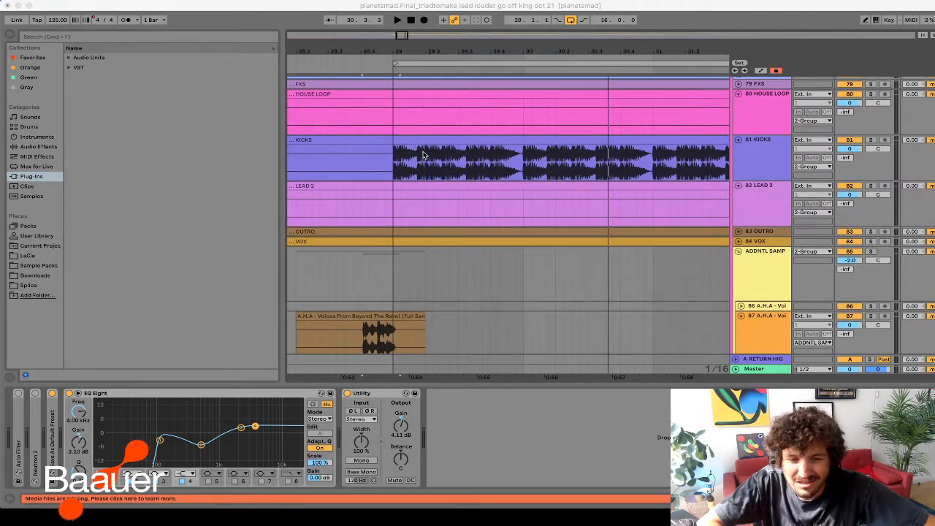
- Play the soloed KICKS track from 28.4.2, clear the solo, stop playback and place the insert marker at 31.1.1
click(392, 164)
click(369, 166)
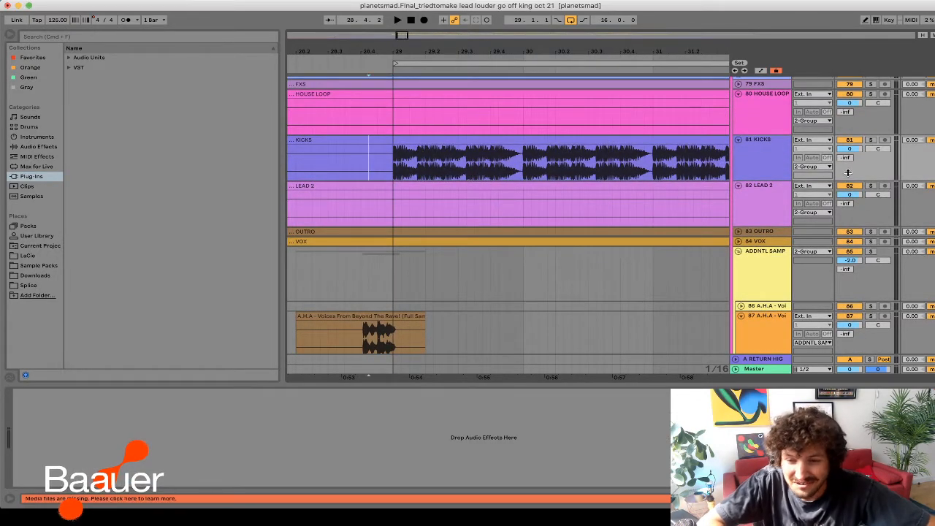
click(872, 140)
key(space)
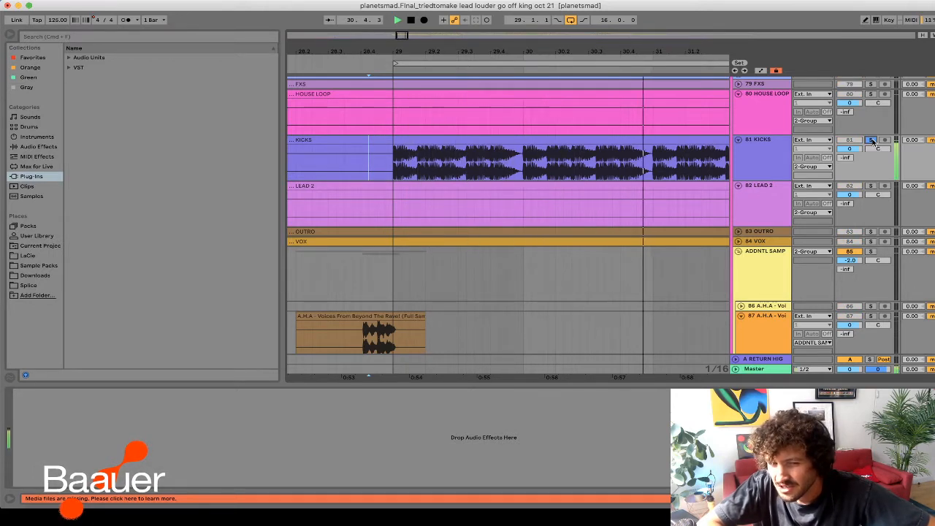
click(871, 140)
key(space)
click(653, 166)
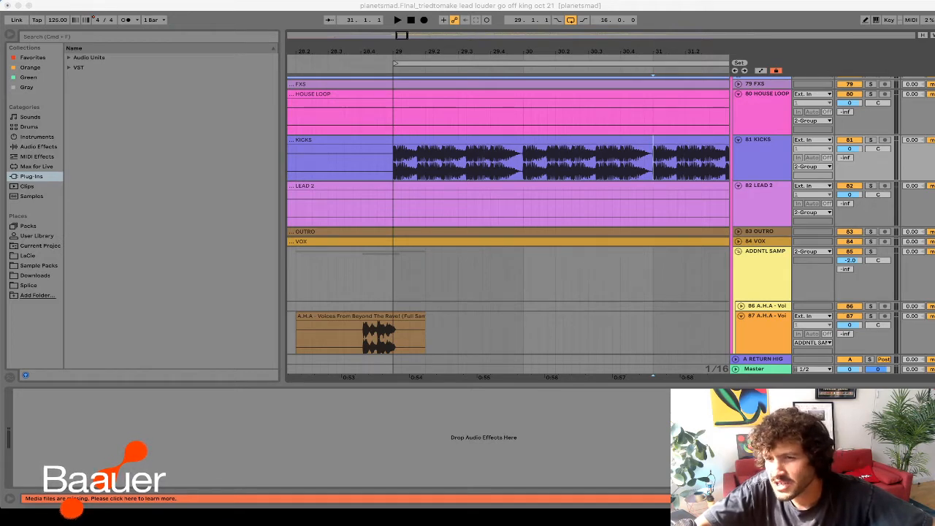
- Fold the OTHER PERCS group and the 76 BASS track to compact the arrangement
scroll(512, 277, up, 20)
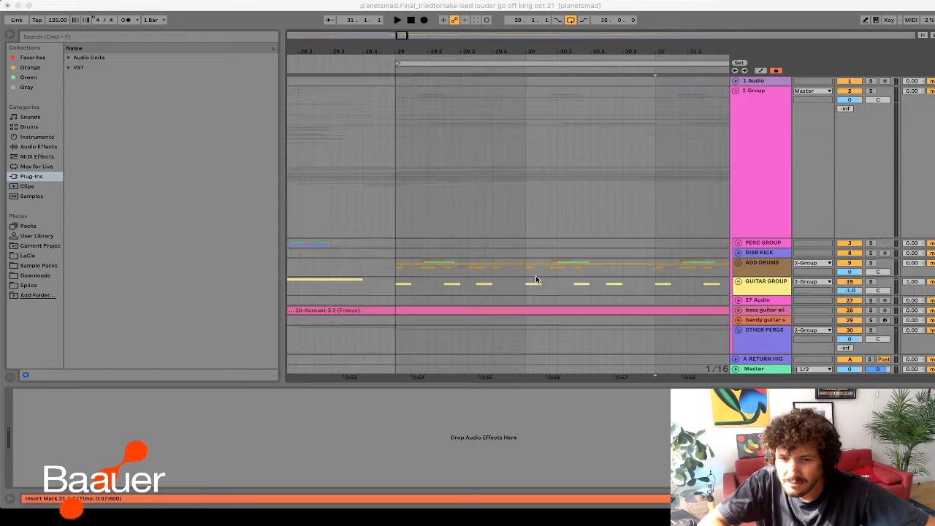
scroll(745, 254, down, 5)
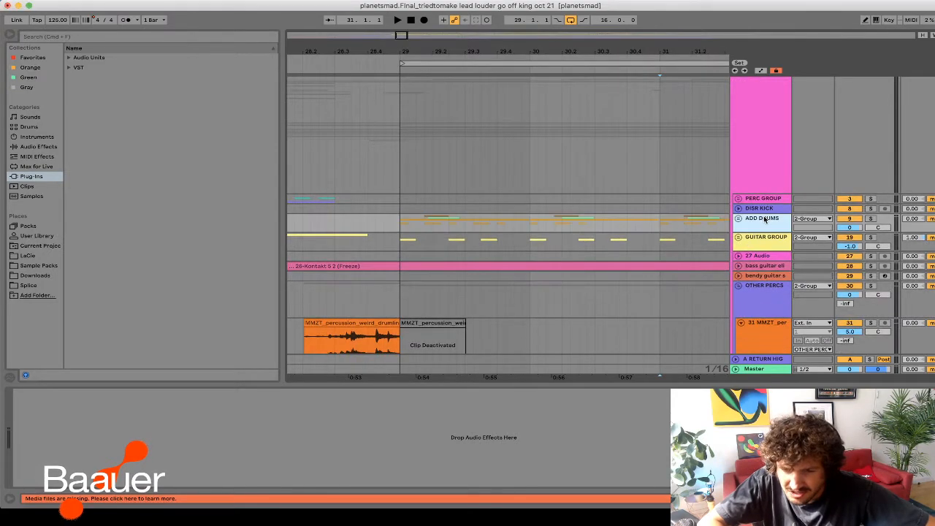
double_click(758, 231)
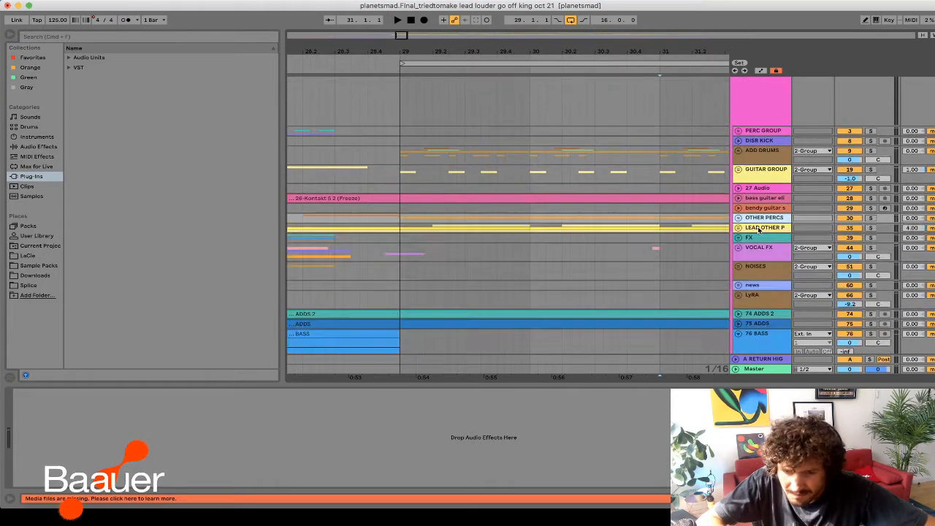
scroll(758, 231, down, 8)
double_click(758, 231)
- Expand the ADD DRUMS group to view its METAL RATLE, clap and clap layer tracks, and fold it again
scroll(758, 231, up, 6)
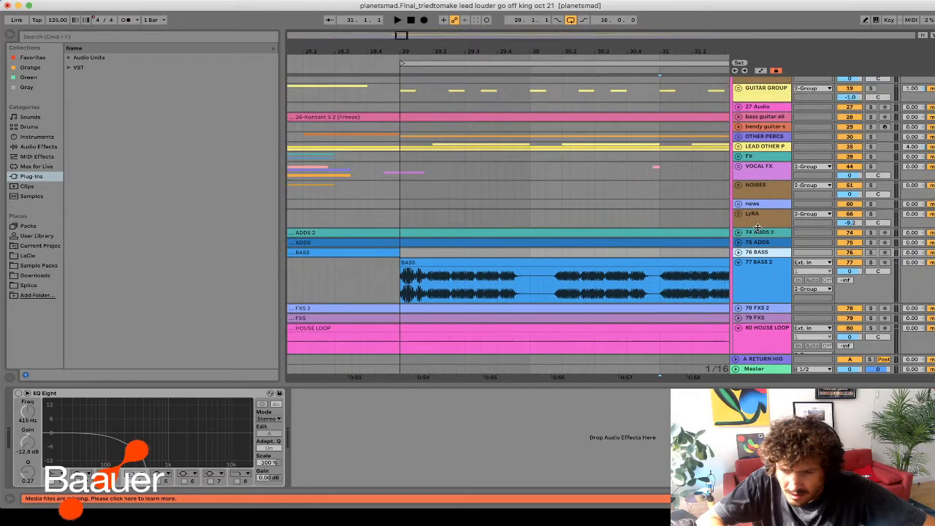
click(759, 179)
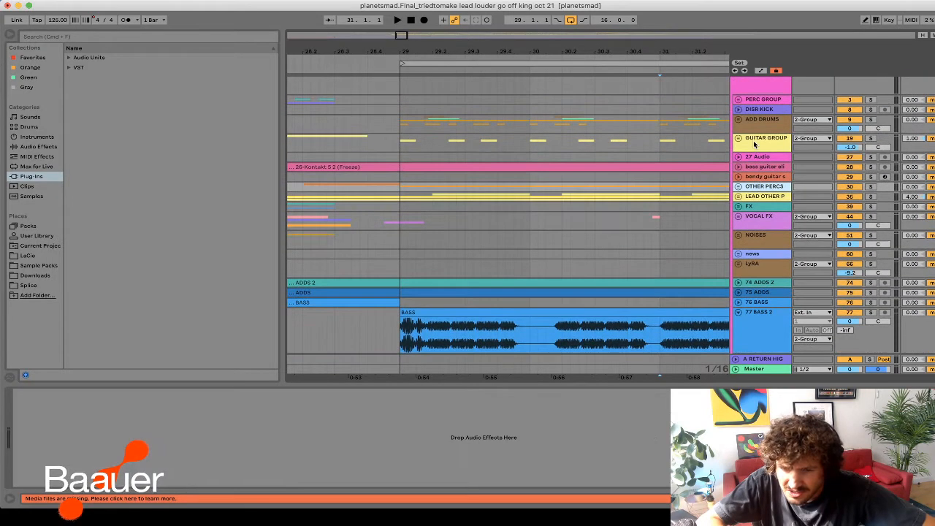
scroll(759, 179, up, 3)
double_click(759, 179)
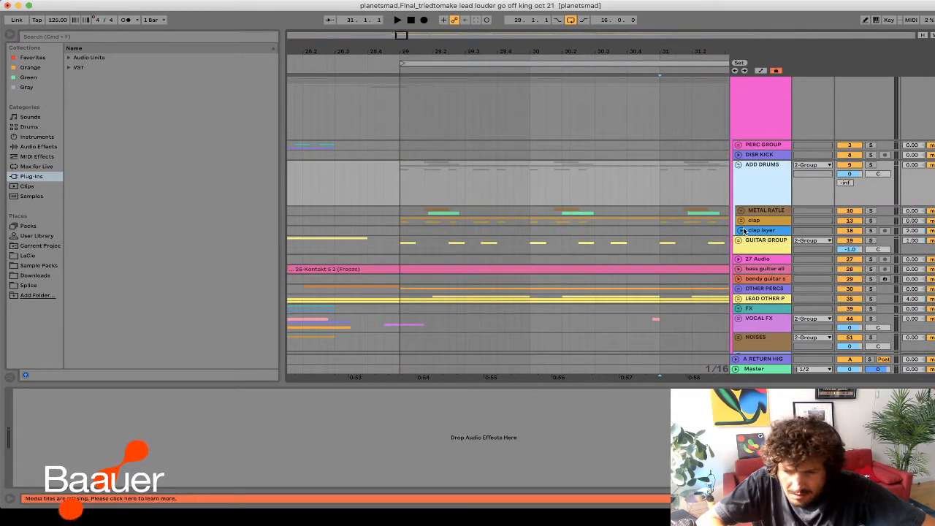
key(Down)
key(Down)
key(Down)
click(765, 186)
double_click(765, 187)
click(766, 188)
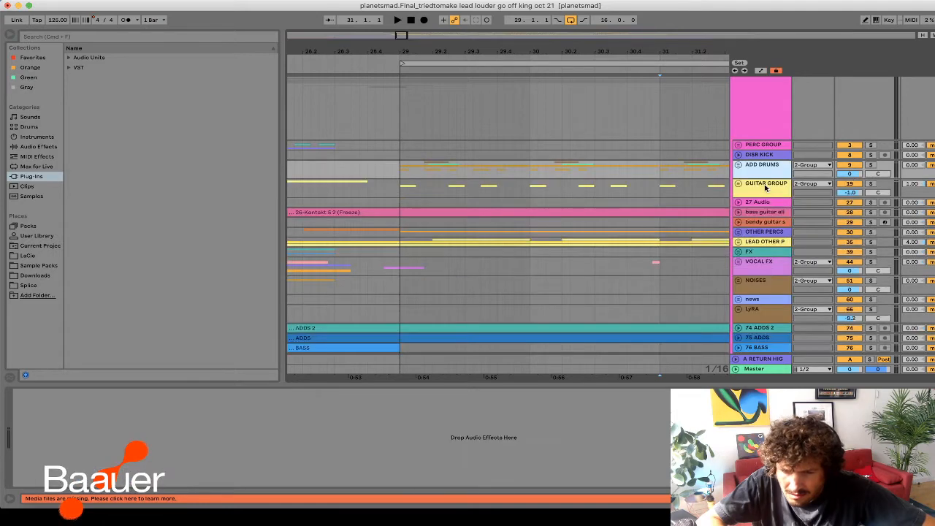
- Move the track selection down from ADD DRUMS past the guitar tracks to check their device chains
key(Down)
key(Down)
key(Down)
key(Down)
key(Down)
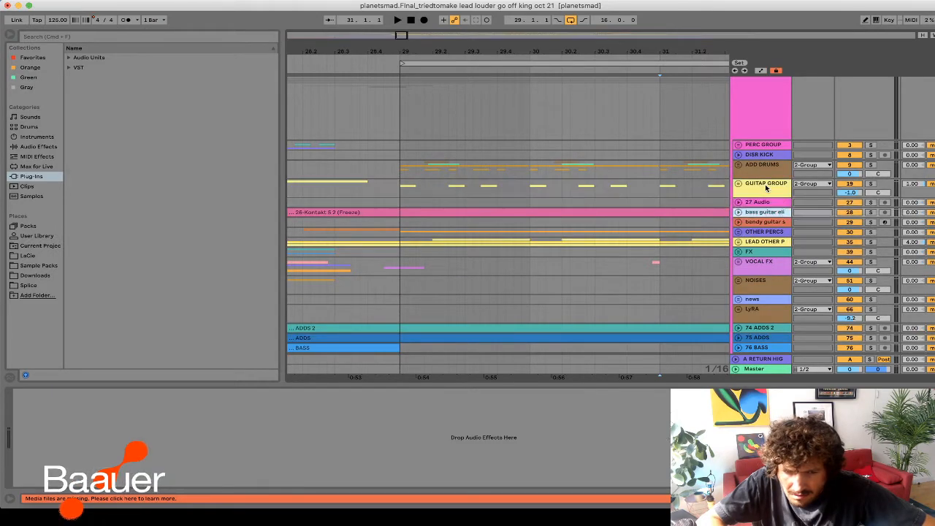
scroll(766, 188, down, 6)
key(Down)
key(Down)
key(Down)
scroll(764, 185, down, 9)
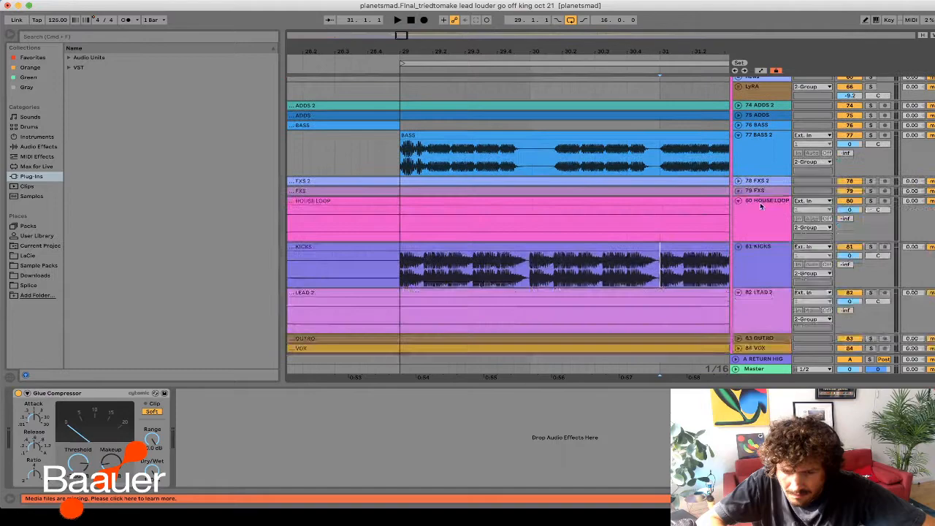
- Show the device chain of the large pink parent group and widen the arrangement view to about bars 21 to 75
scroll(759, 214, up, 19)
click(758, 213)
scroll(758, 210, down, 3)
drag(399, 38, 466, 38)
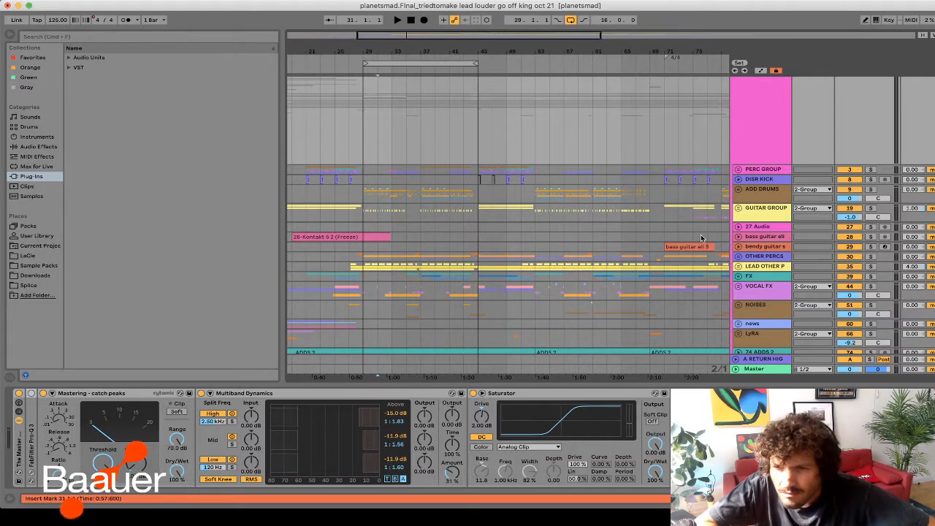
- Open the ADD DRUMS group in the zoomed-out arrangement to review its drum clips, and close it again
click(758, 220)
click(768, 202)
double_click(768, 201)
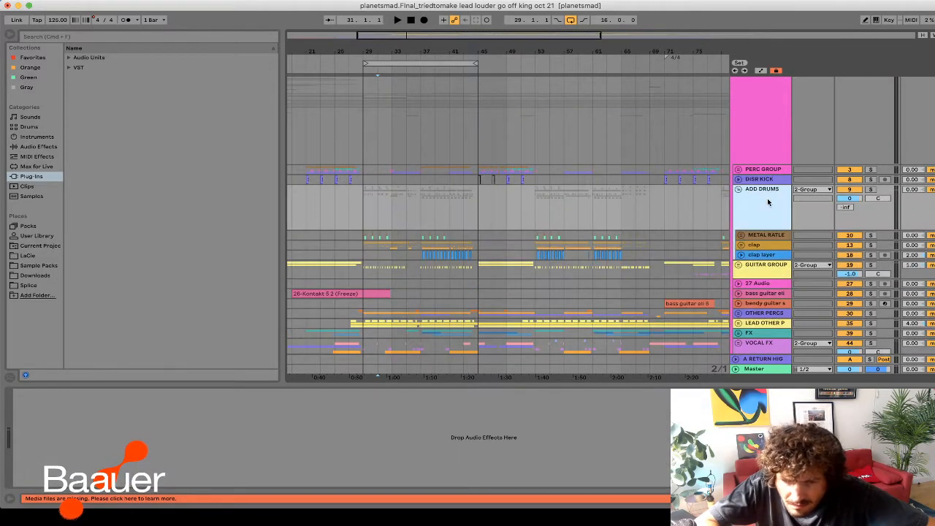
scroll(768, 202, down, 1)
double_click(768, 202)
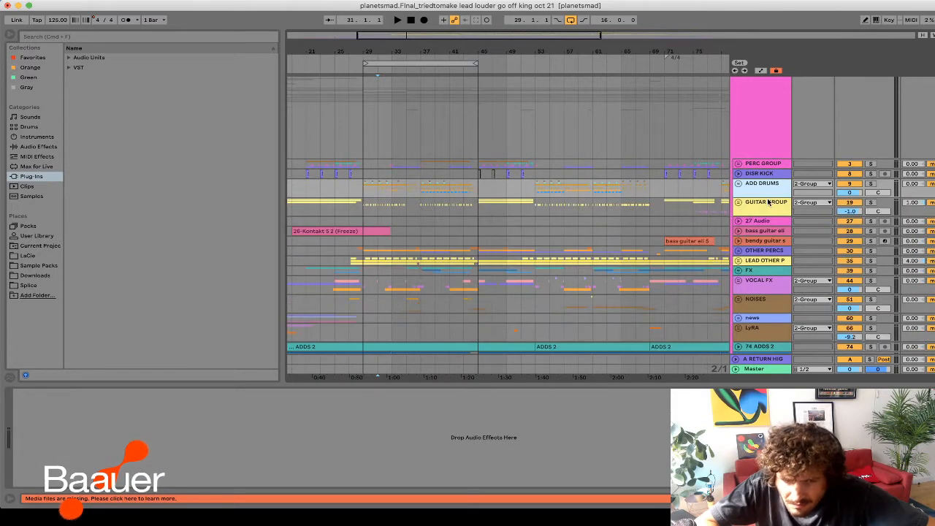
- Check the DISR KICK track, and expand and refold the OTHER PERCS group to view its percussion clips
key(Up)
key(Right)
key(Left)
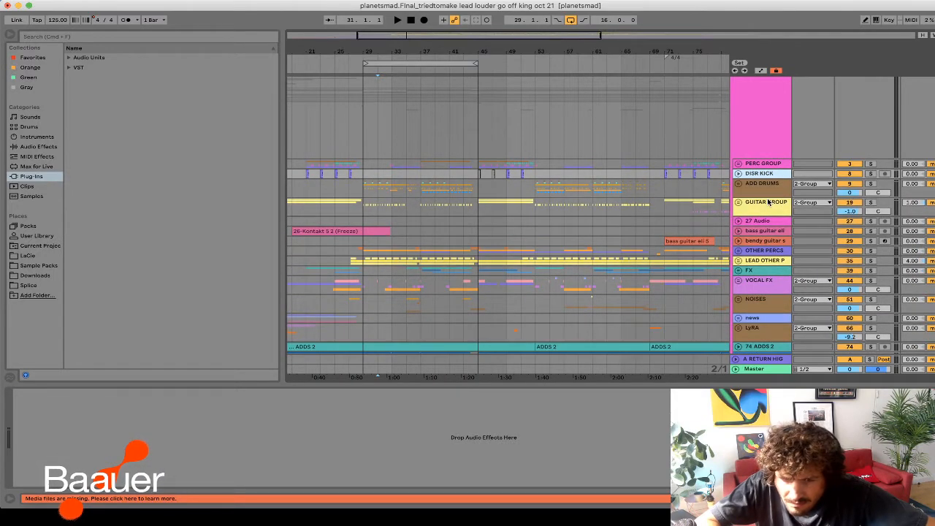
scroll(768, 201, down, 3)
click(768, 201)
key(Up)
key(Right)
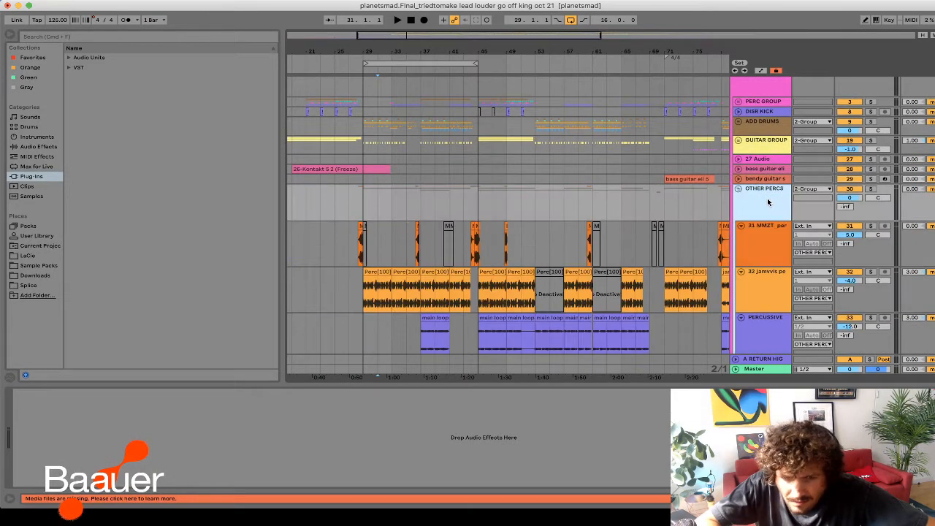
key(Left)
- Fold the 77 BASS 2 and 82 LEAD 2 tracks and the ADDNTL SAMP group
scroll(767, 202, down, 5)
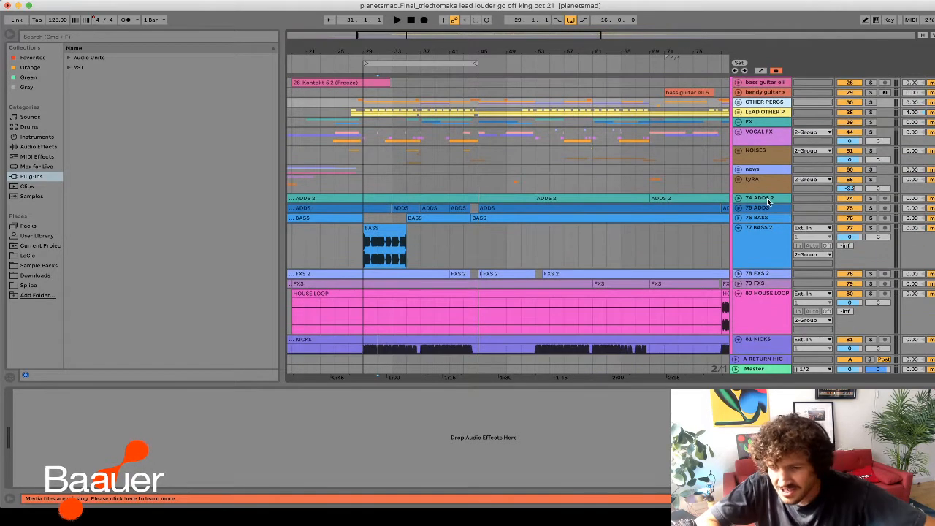
scroll(770, 219, down, 3)
click(757, 193)
key(Left)
scroll(757, 194, down, 4)
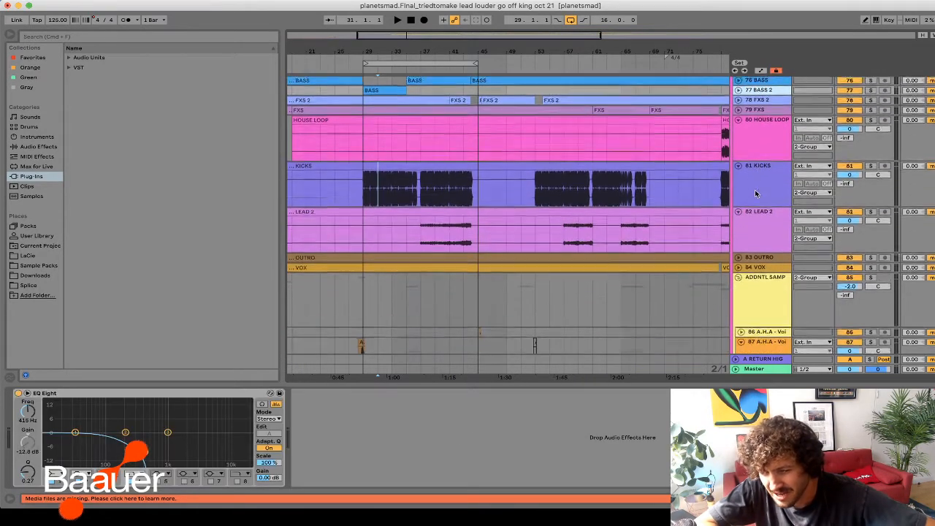
click(758, 216)
key(Left)
key(Down)
key(Down)
key(Down)
key(Left)
key(Down)
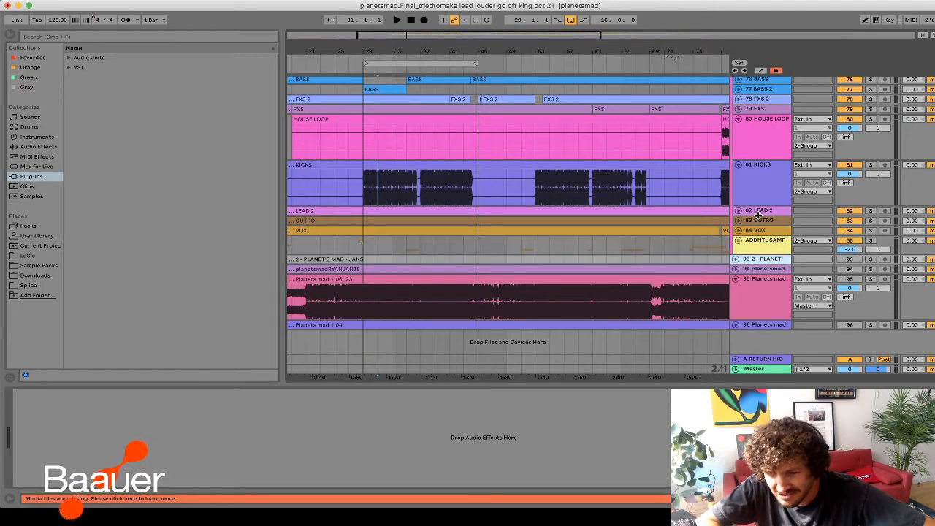
- Select the bendy guitar track and the OTHER PERCS group in turn to check their device chains
scroll(758, 217, up, 5)
scroll(758, 219, up, 3)
click(753, 194)
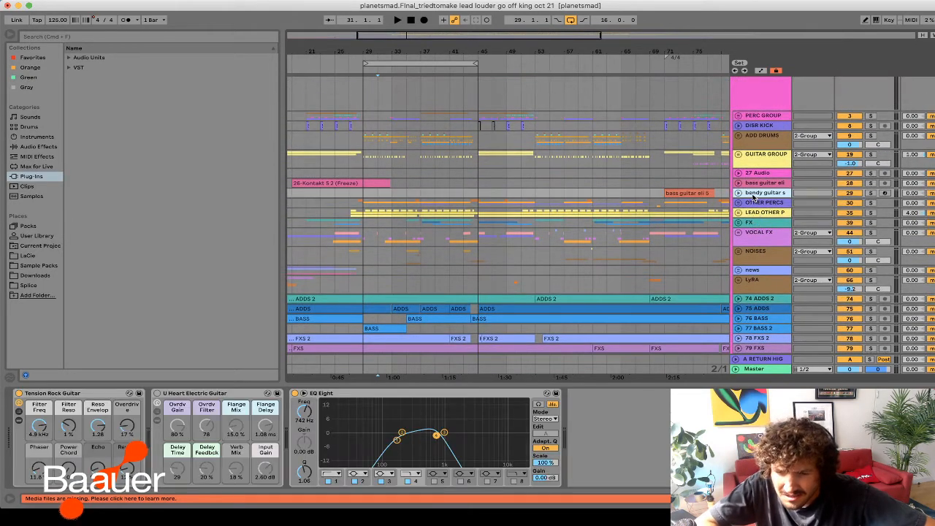
click(753, 204)
- Expand the PERC GROUP, showing its device chain, and place the insert marker in it at 73.1.1
scroll(759, 237, up, 5)
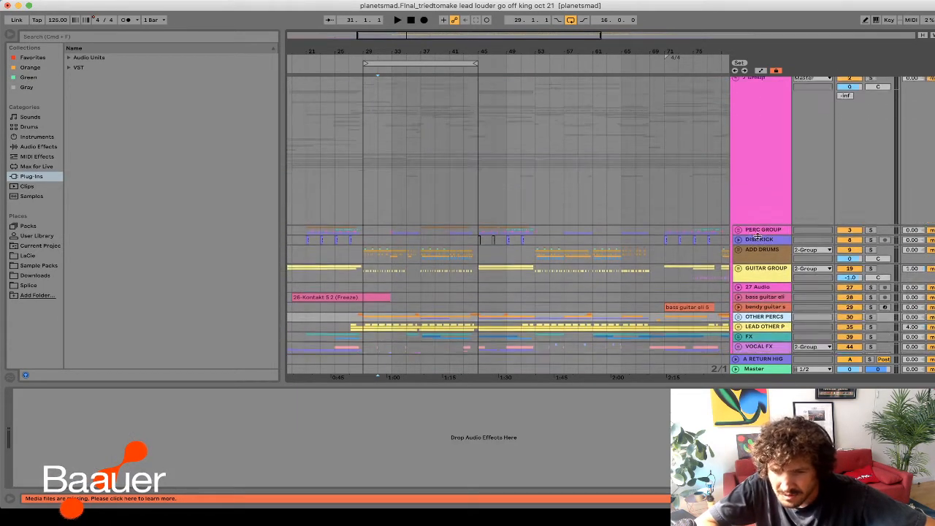
click(751, 202)
double_click(754, 237)
click(678, 250)
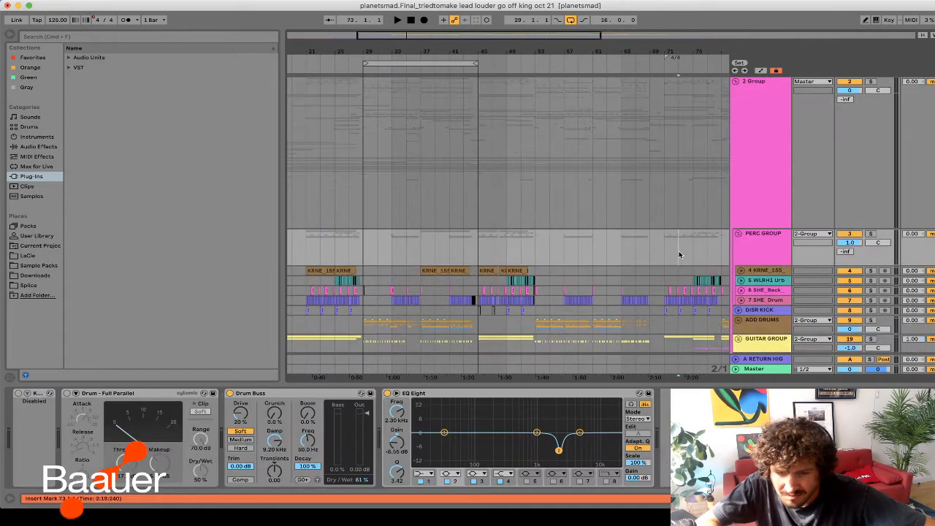
- Place the insert marker at 69.1.1 on track 5, and at 60.2.1 on the SHE_Drum track to show its effects
scroll(678, 251, down, 1)
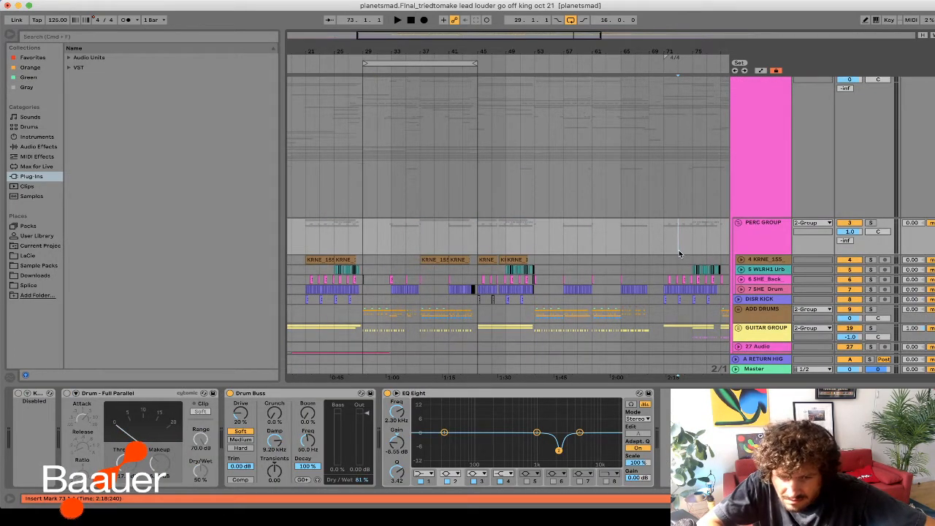
scroll(679, 254, down, 1)
click(651, 258)
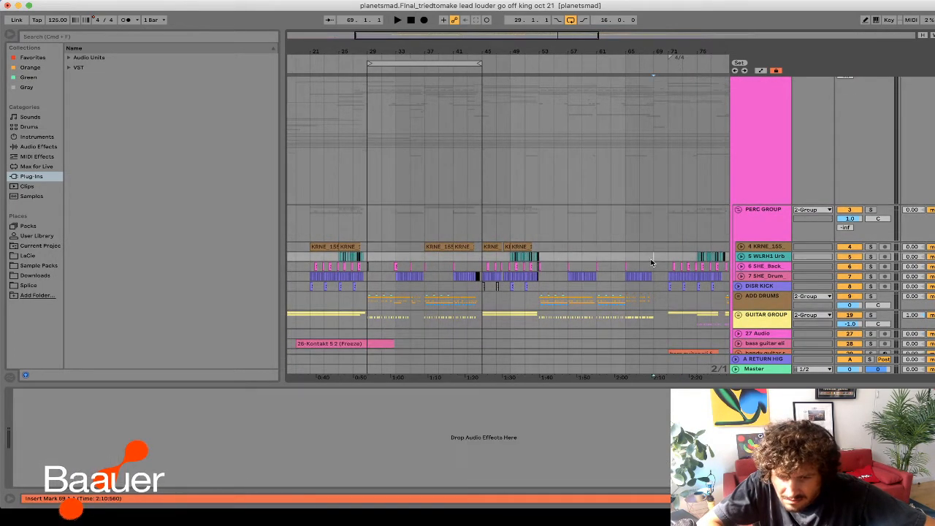
click(591, 273)
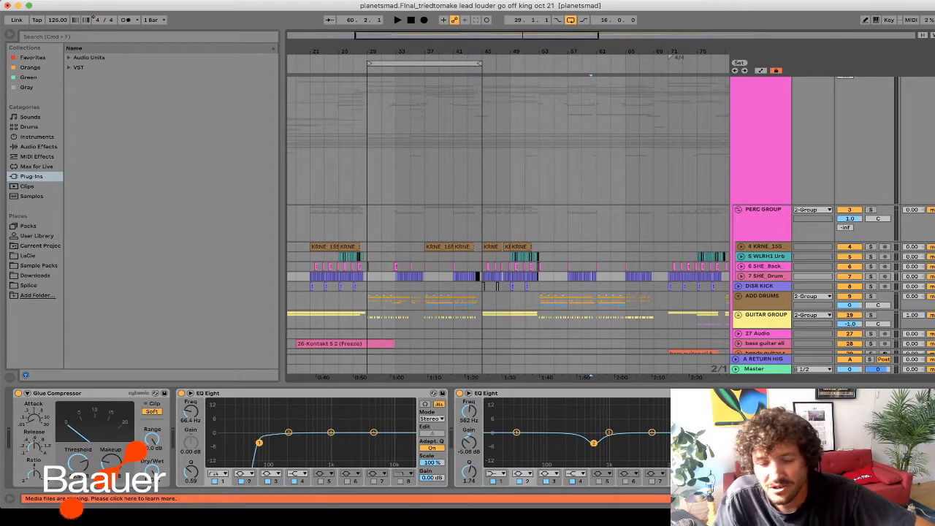
- Look over the lower tracks from the song's start and place the insert marker in the parent group at 31.1.1
scroll(421, 256, down, 10)
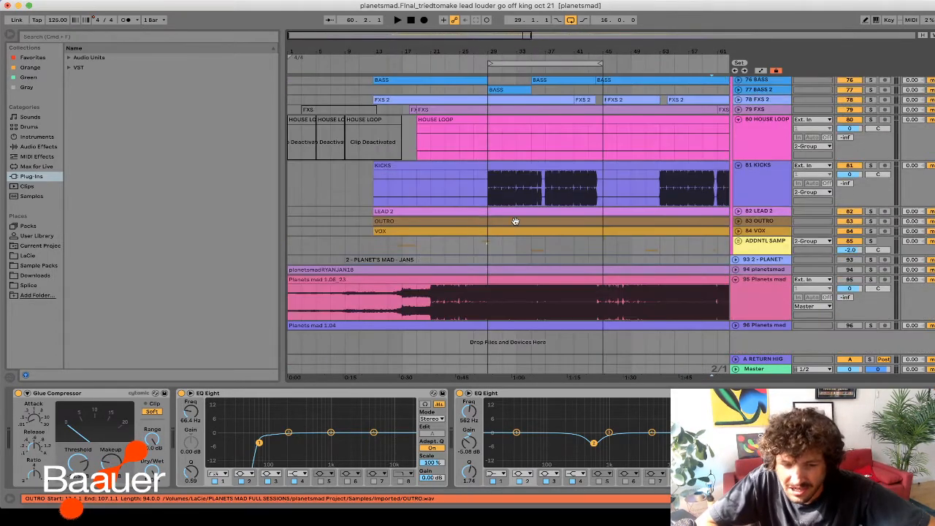
scroll(506, 182, up, 15)
click(506, 182)
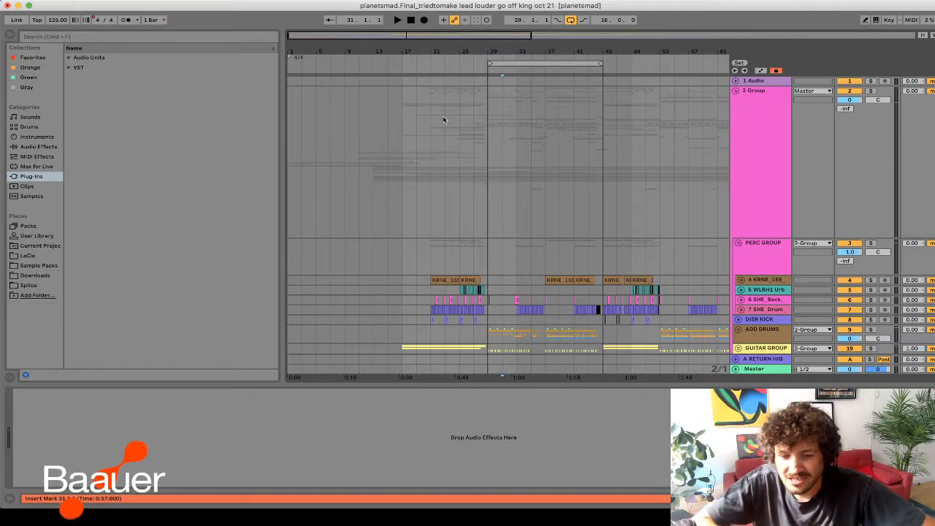
- Play the song's ending in the full mix from 85.1.1, within the HOUSE LOOP section
scroll(442, 116, down, 15)
scroll(449, 129, right, 4)
scroll(449, 129, right, 6)
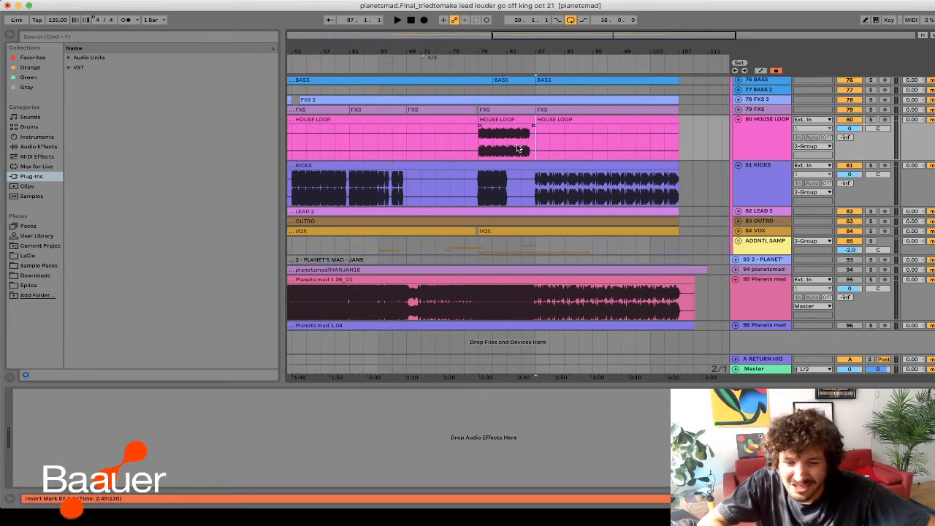
key(space)
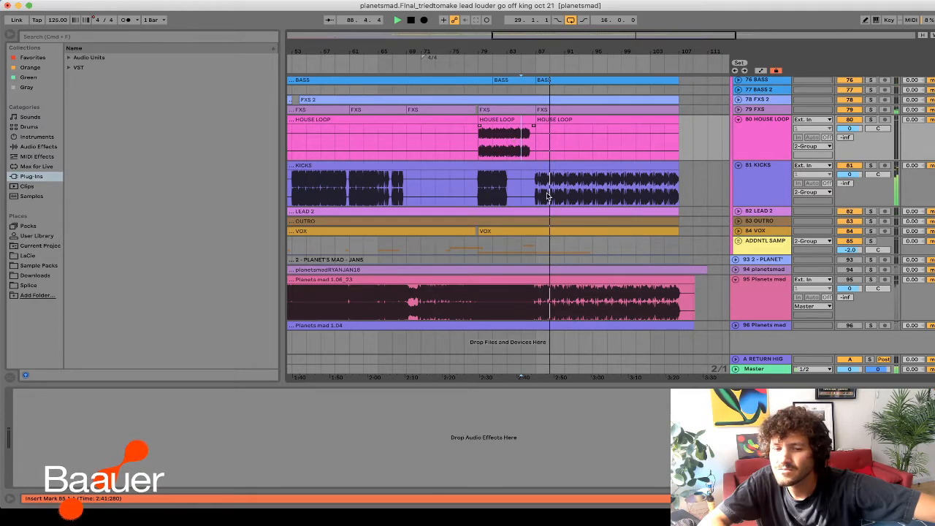
- Review the tracks during playback of the ending and expand the 83 OUTRO track to show its waveform
scroll(548, 197, up, 2)
scroll(546, 196, up, 10)
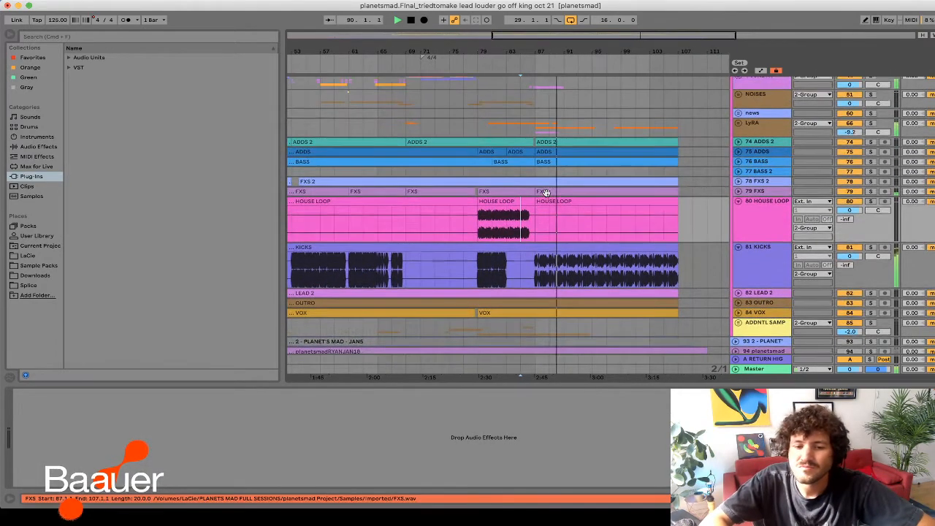
scroll(546, 192, down, 5)
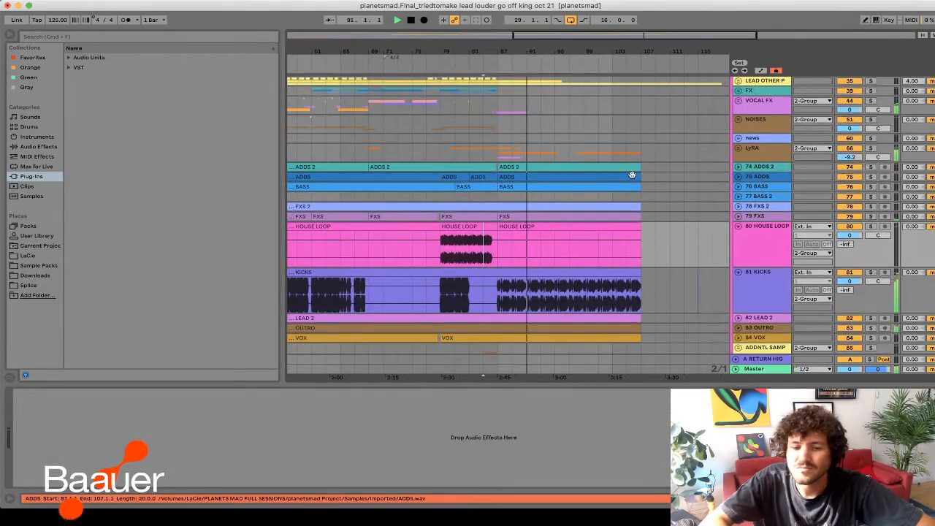
scroll(748, 211, down, 1)
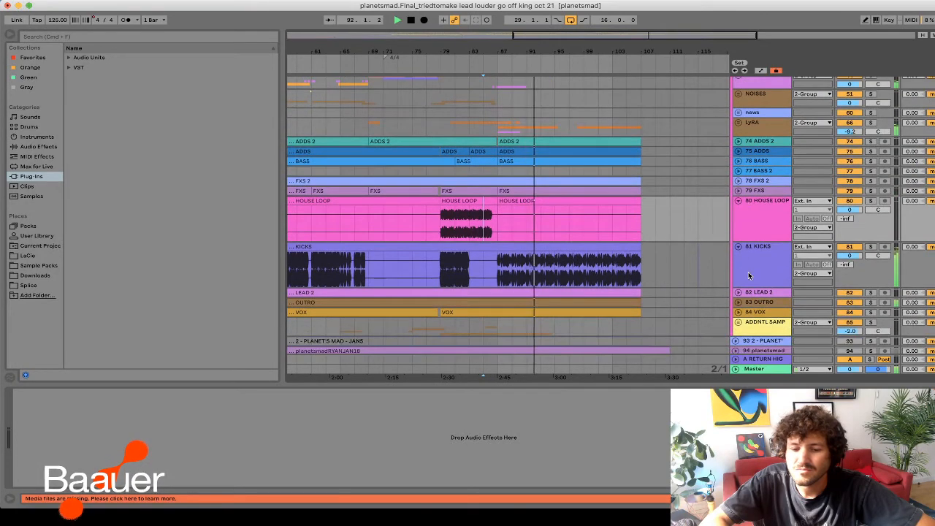
click(738, 302)
scroll(738, 301, down, 3)
- Highlight the OUTRO audio from 91.1.1 to 109.1.1 and set the insert marker at its start, 91.1.1
drag(524, 276, 649, 275)
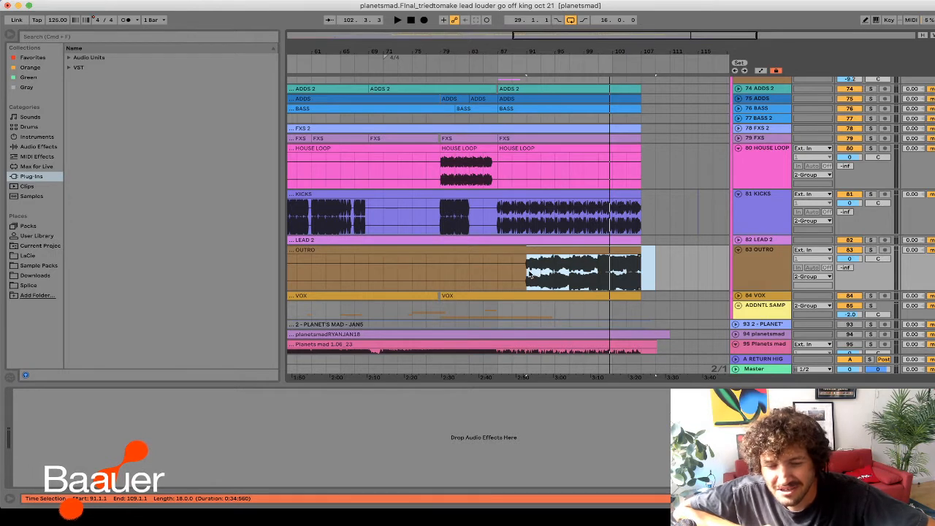
click(634, 272)
drag(520, 273, 627, 279)
click(518, 284)
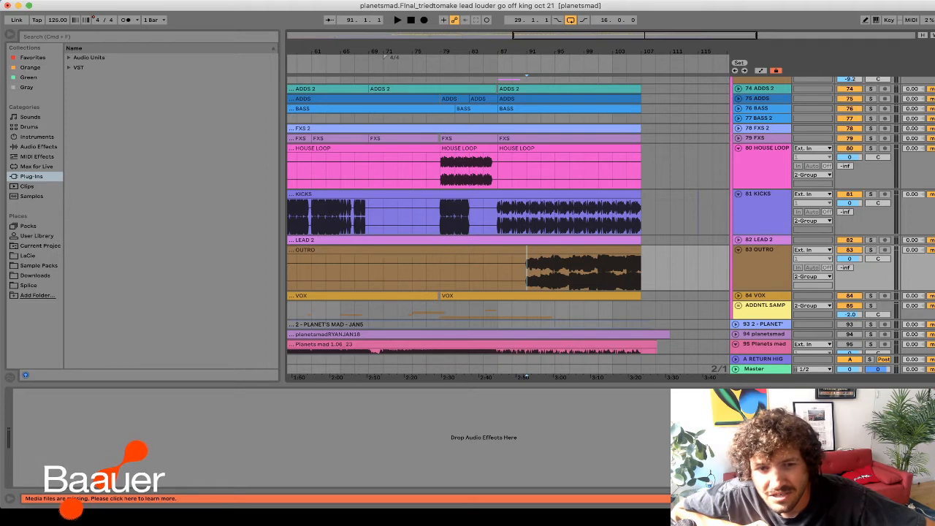
- Check the four PLANET'S MAD stem files in the 2 - GAIN STAGED STEMS folder in Finder and return to the Live Set
key(super+Tab)
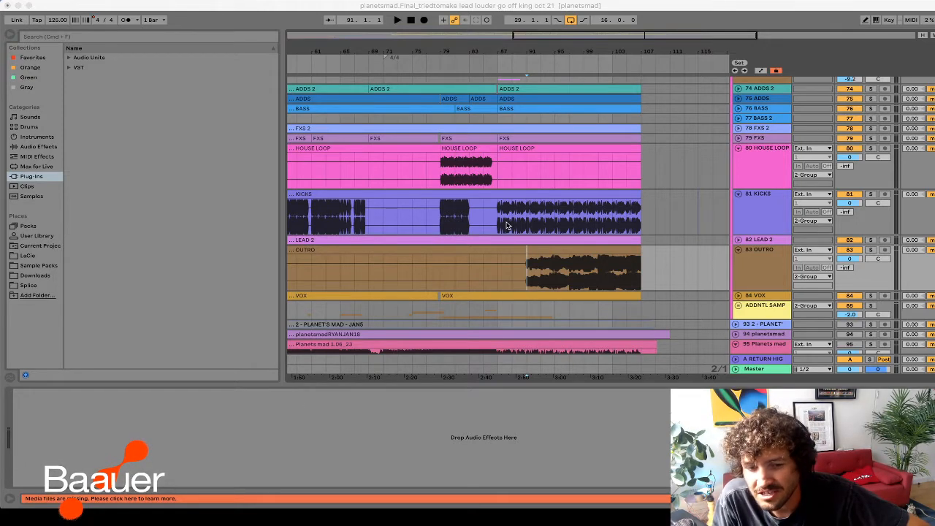
scroll(507, 225, up, 15)
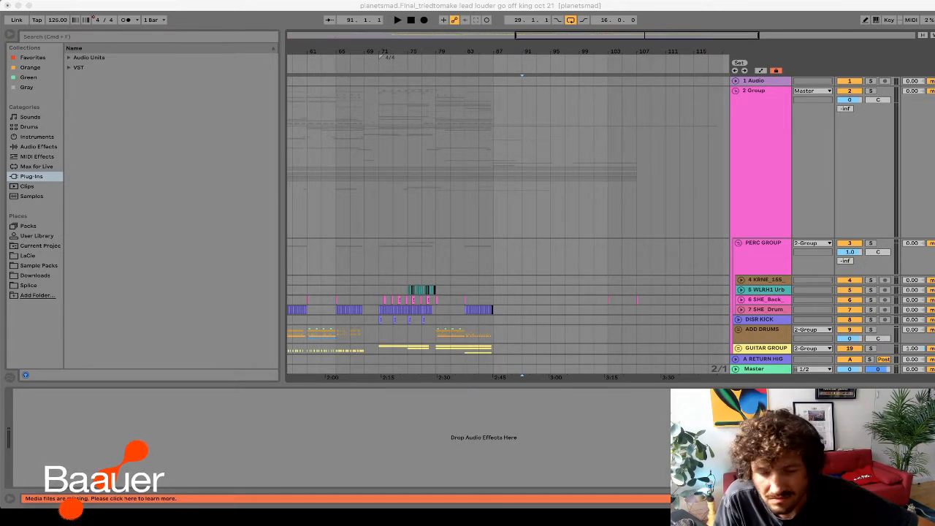
click(62, 6)
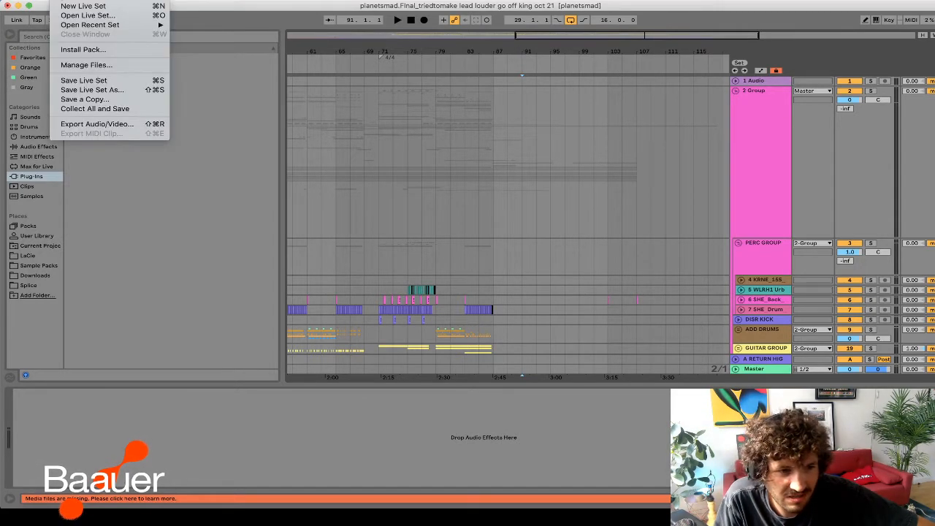
click(121, 235)
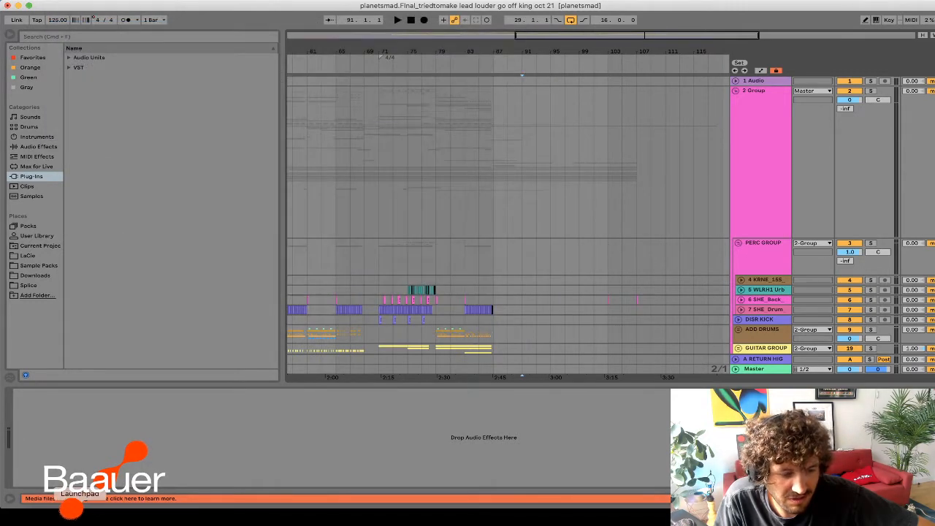
click(46, 517)
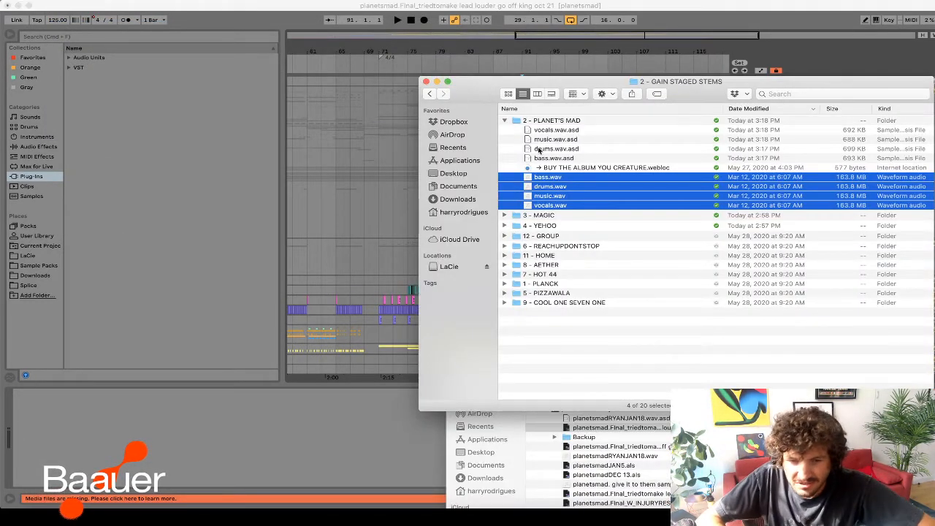
click(322, 104)
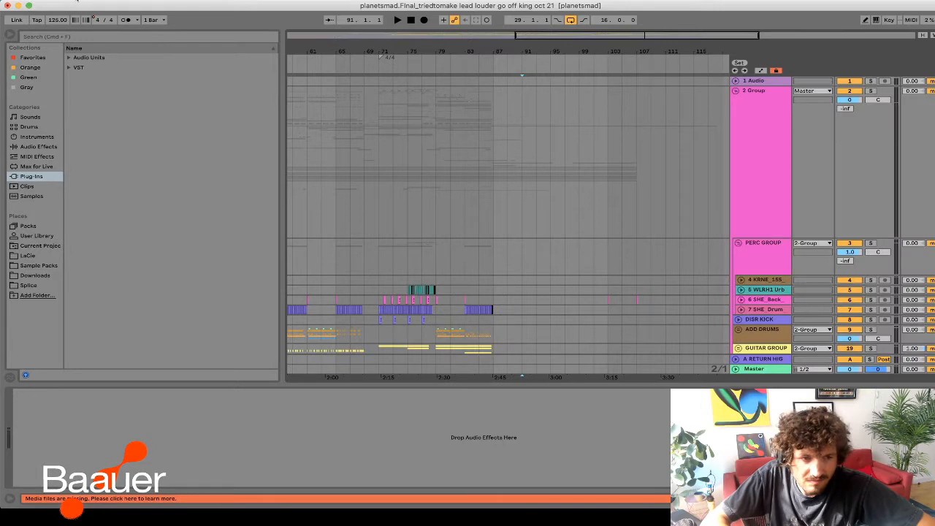
- Create a new Live Set without saving the changes to the planetsmad set
click(76, 3)
click(73, 6)
click(389, 276)
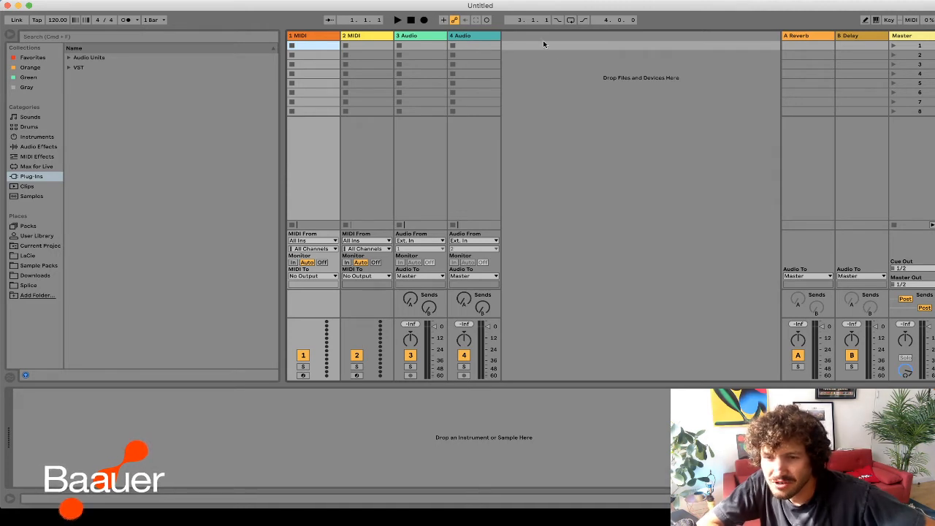
- Switch to the Arrangement View and replace the two default MIDI tracks with two new audio tracks
key(Tab)
click(547, 135)
key(Delete)
key(Delete)
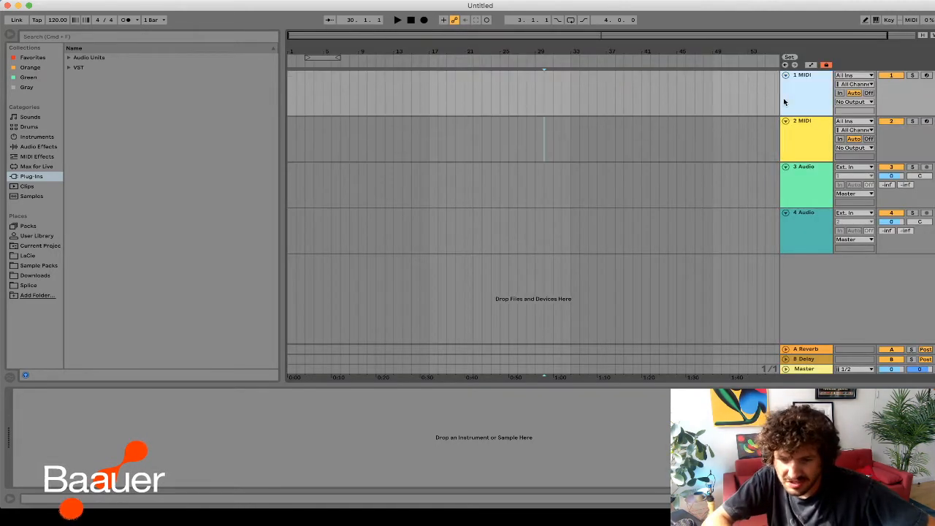
key(super+t)
key(super+t)
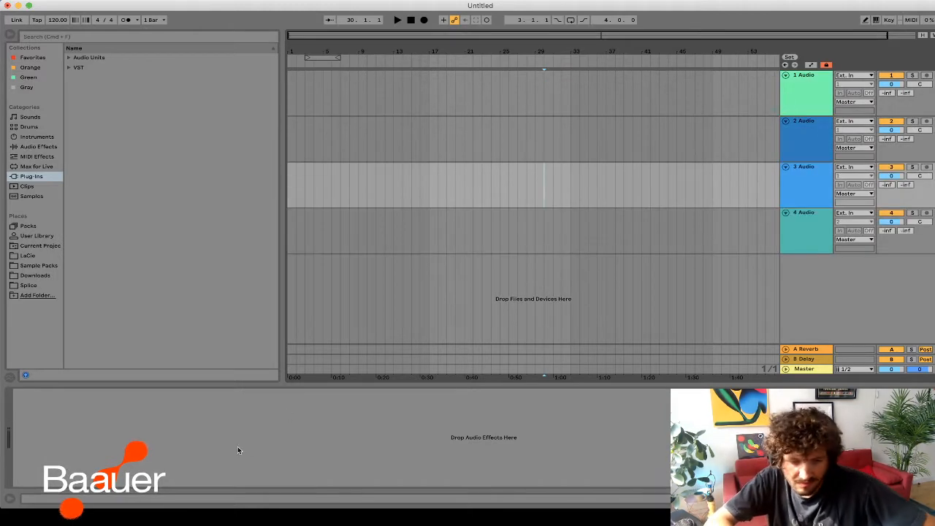
- Bring the bass, drums, music and vocals WAV stems from Finder into the arrangement on separate tracks, starting at bar 5
key(super+Tab)
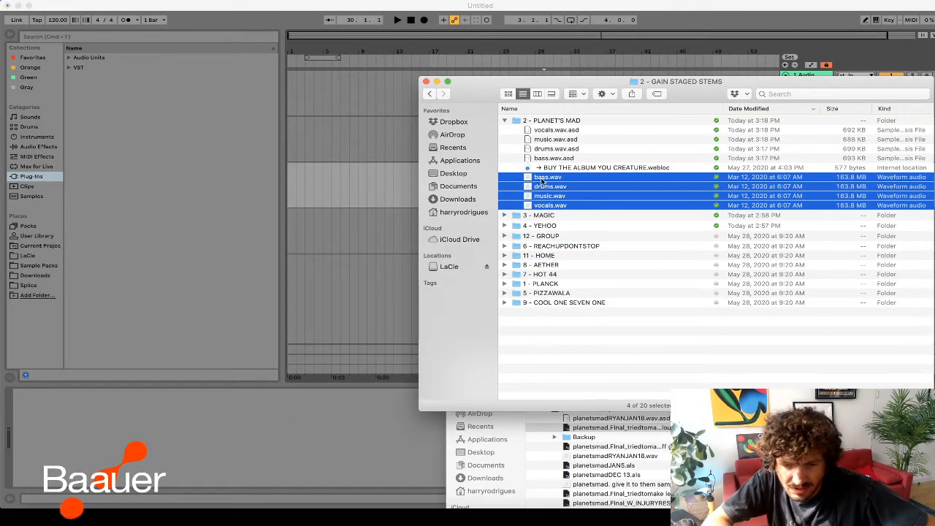
drag(541, 181, 324, 146)
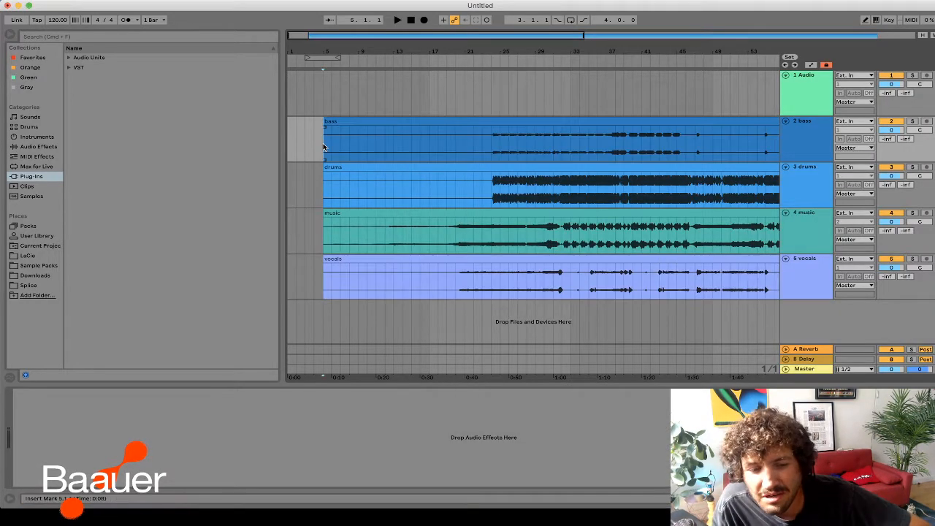
- Play the imported stems briefly from 23.1.1
click(428, 167)
click(466, 156)
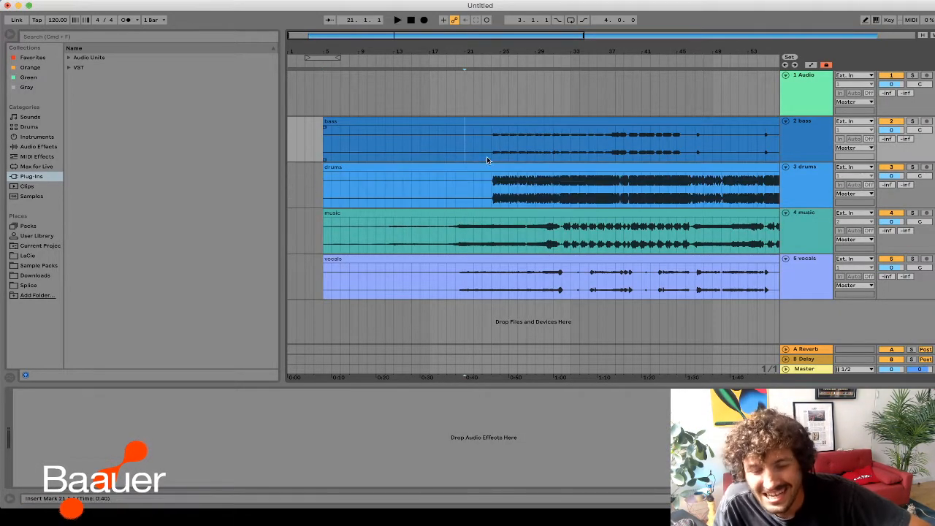
click(483, 155)
key(space)
key(space)
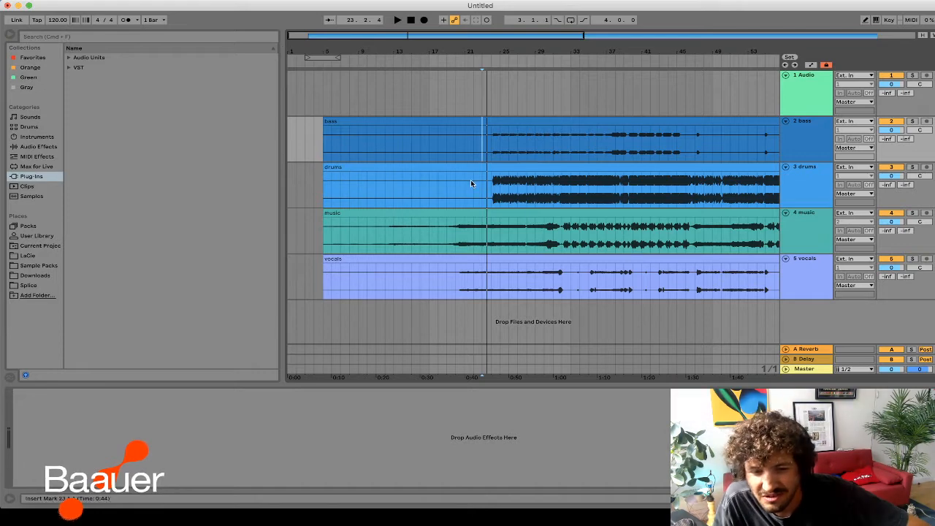
- Point out the bass, drums, music and vocals stems in turn, leaving the insert marker on the vocals track at 27.1.1
click(542, 130)
click(536, 167)
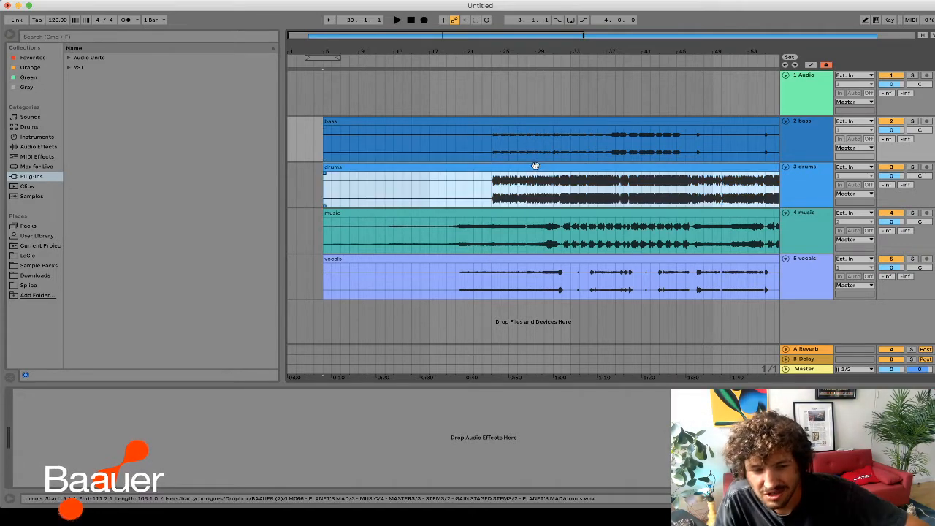
click(527, 230)
click(517, 274)
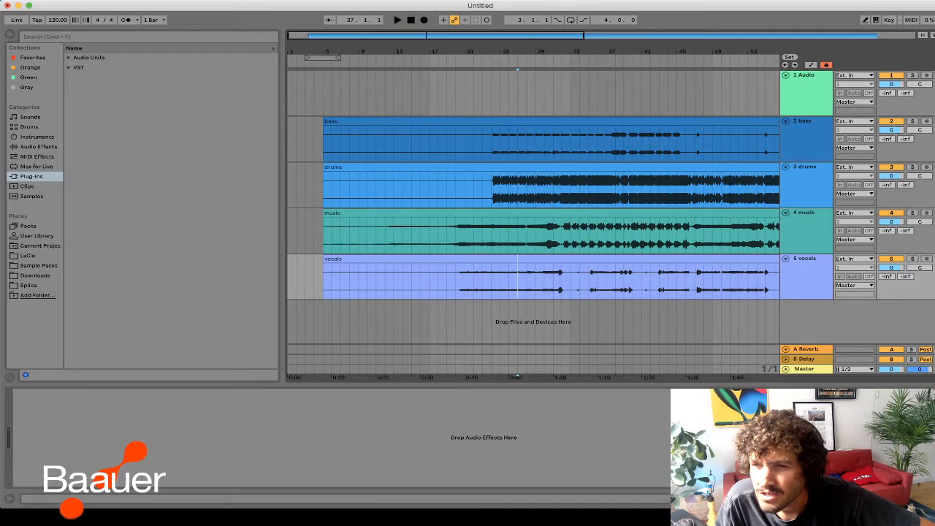
- Switch to Finder, move the stems window aside and place the LaCie window in clear view
key(super+Tab)
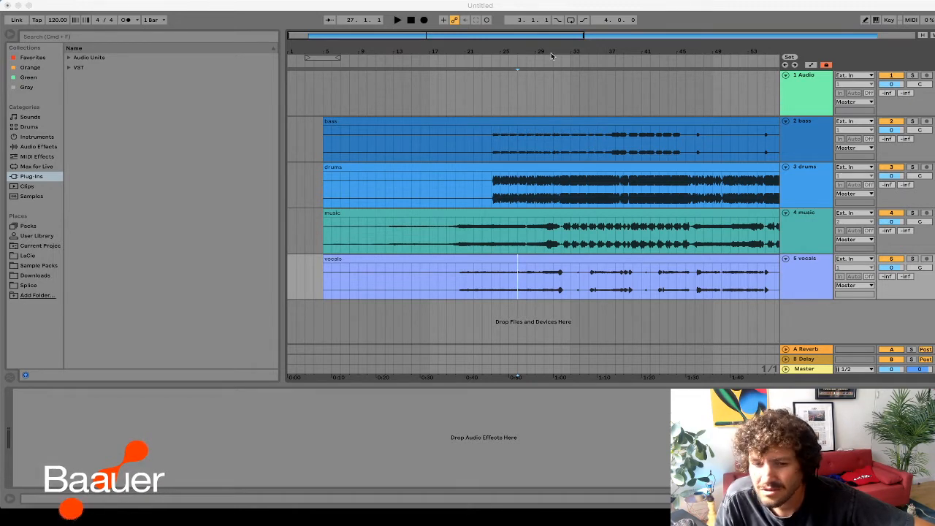
click(424, 135)
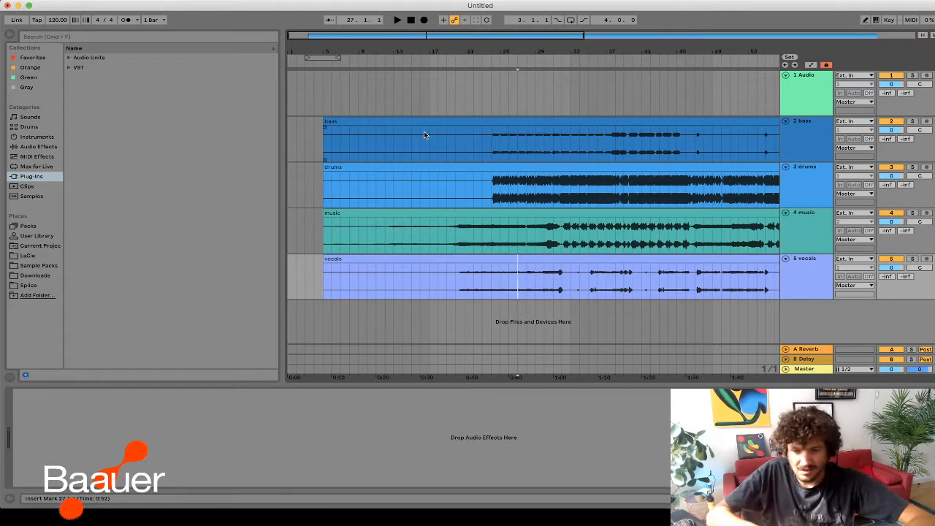
click(45, 516)
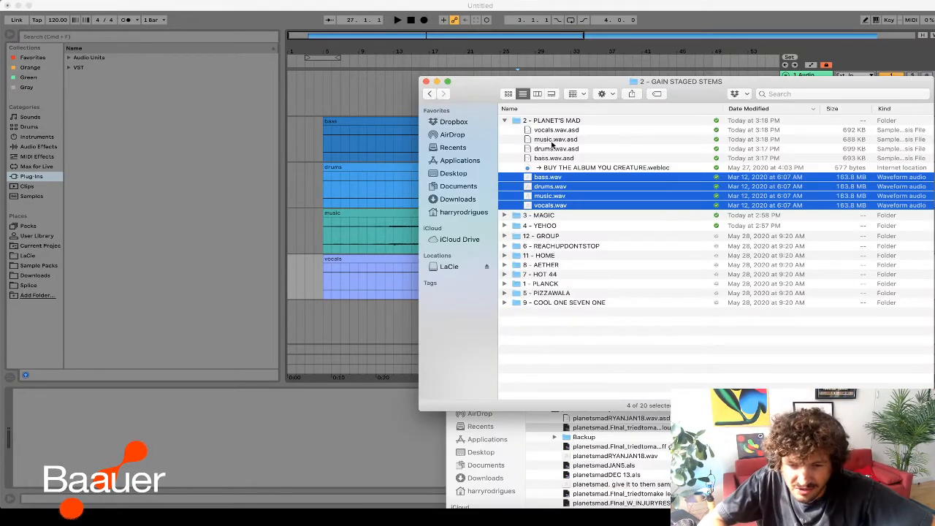
drag(491, 83, 762, 159)
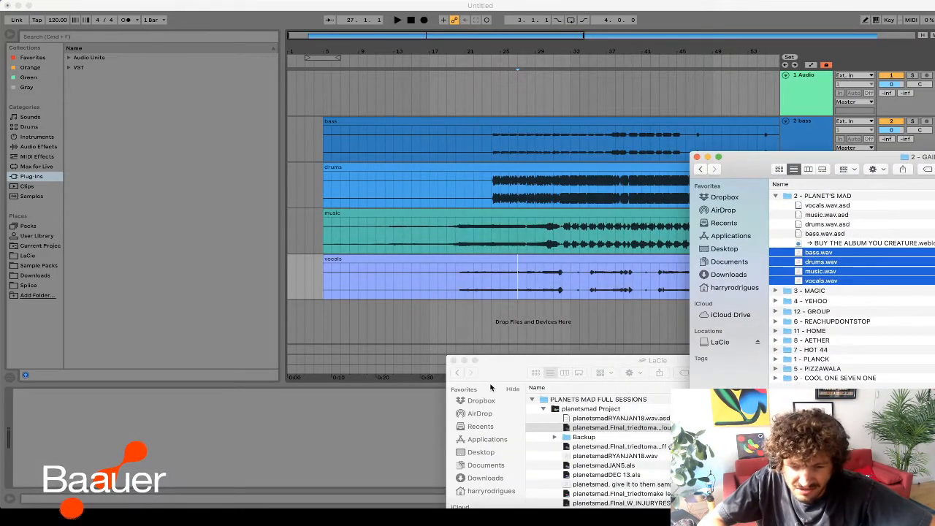
drag(491, 374, 473, 60)
- In the PLANETS MAD FULL SESSIONS folder, collapse planetsmad Project and expand YEHOO HOLLY Project
click(514, 85)
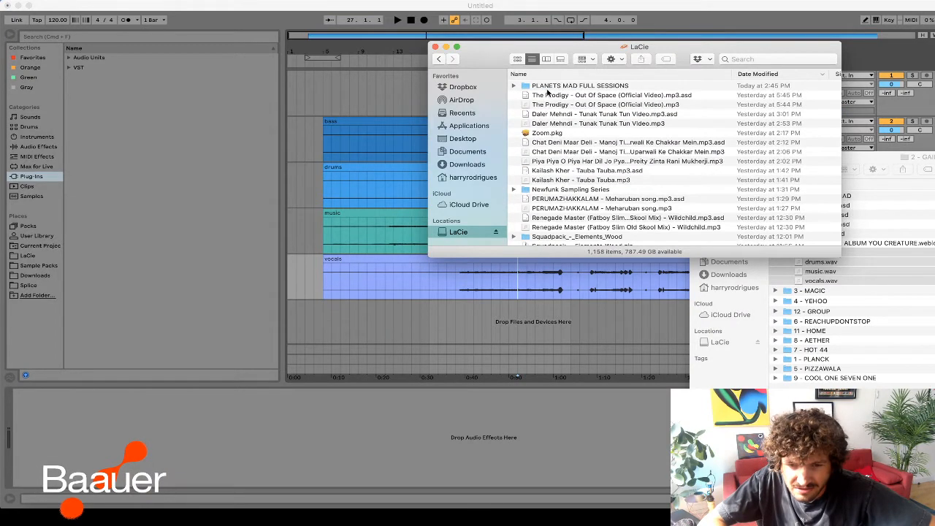
click(547, 88)
key(Right)
click(554, 94)
key(Left)
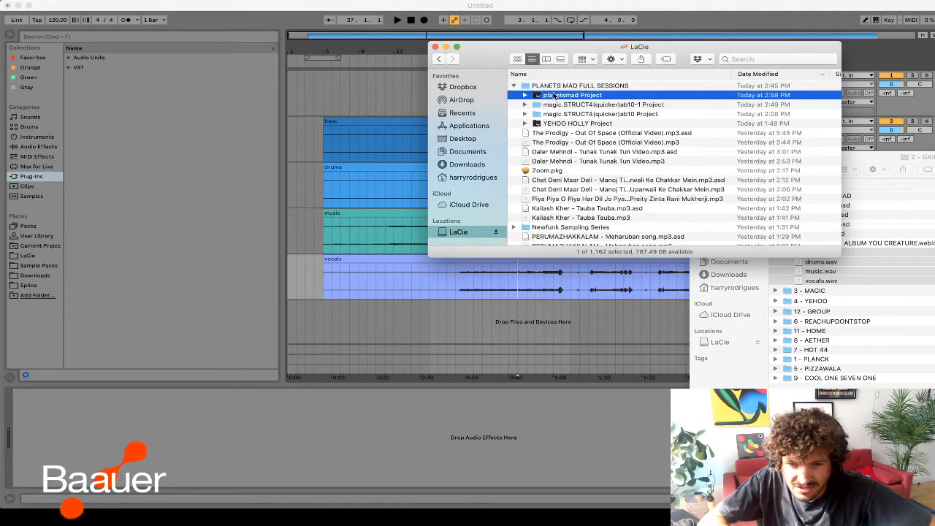
key(Down)
key(Down)
key(Down)
key(Right)
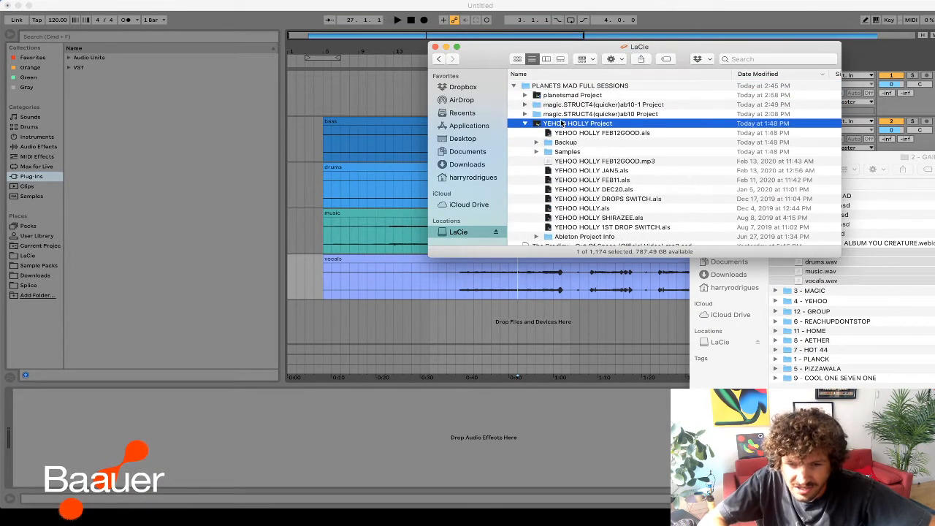
- Open YEHOO HOLLY FEB12GOOD.als without saving the untitled set and dismiss the missing plug-ins warning
double_click(572, 134)
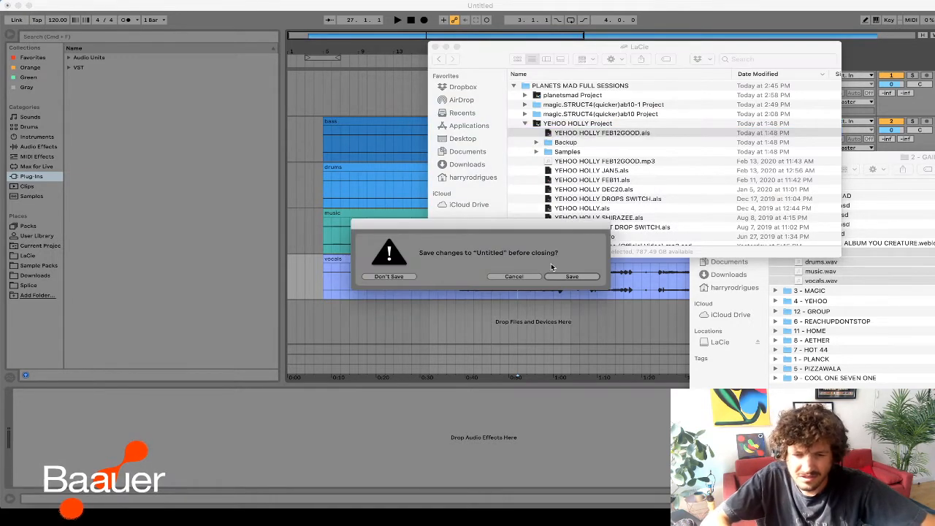
click(391, 277)
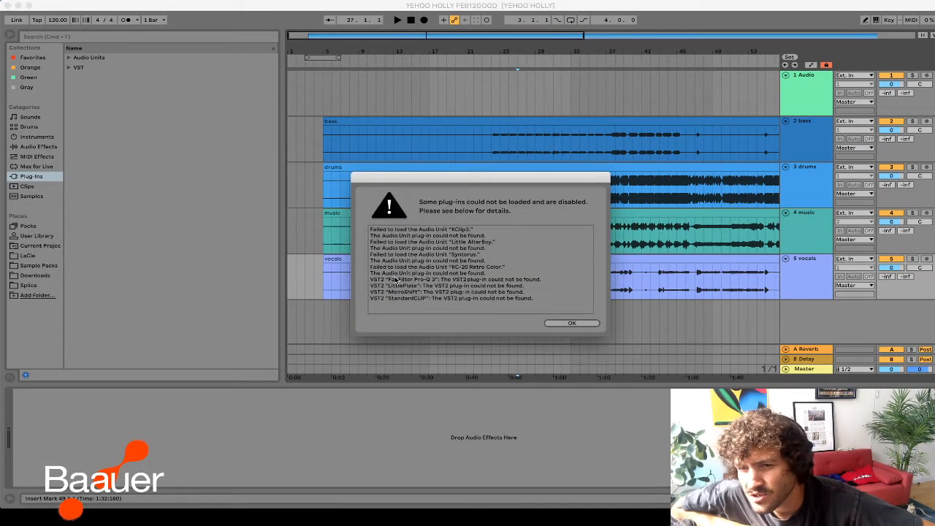
click(570, 323)
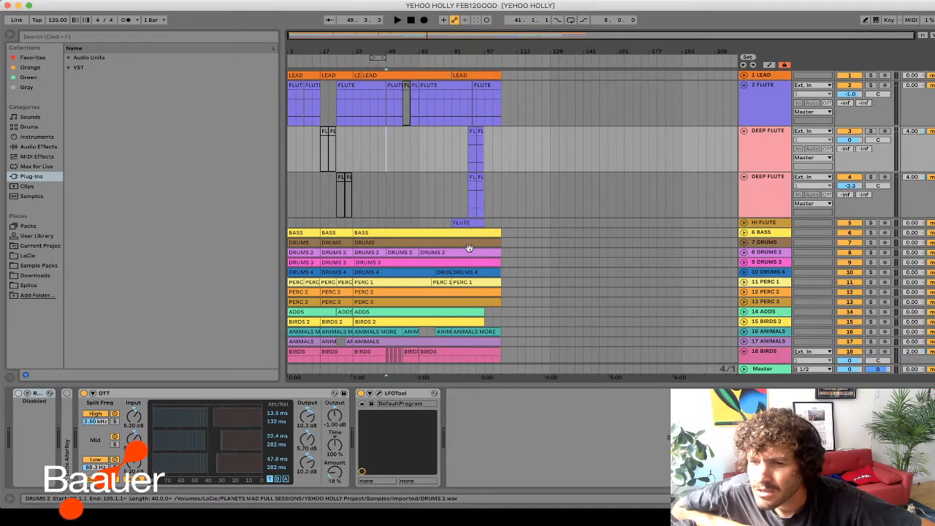
- Play the YEHOO HOLLY arrangement briefly from 49.3.3 and look over its tracks
key(space)
key(space)
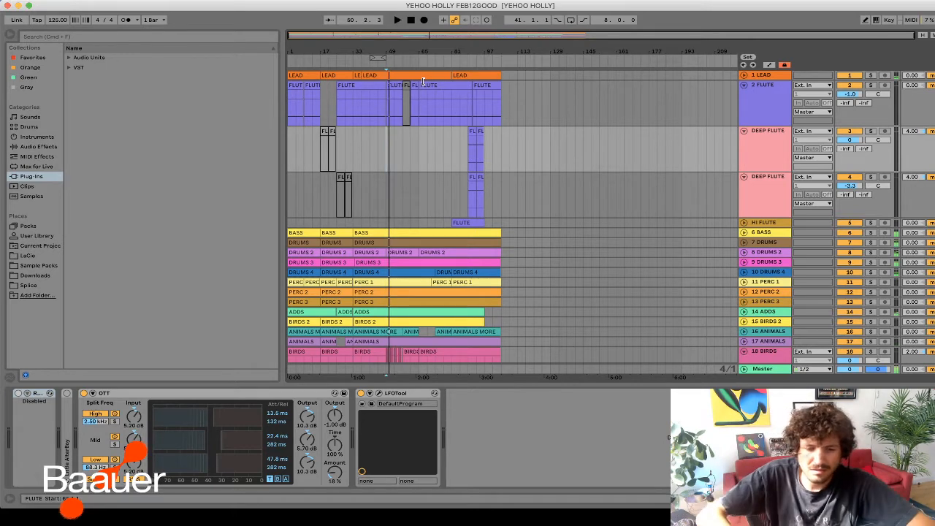
scroll(332, 137, down, 2)
scroll(332, 137, up, 2)
- Step down through the tracks from 2 FLUTE to 30 MPWNI, examining each track's effects
click(757, 100)
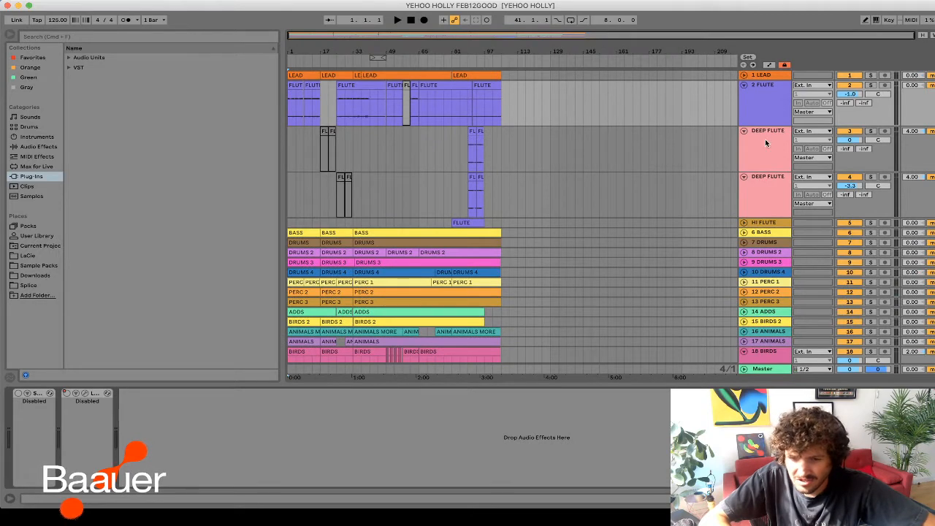
key(Down)
key(Down)
key(Down)
key(Down)
key(Down)
key(Down)
key(Down)
key(Down)
key(Down)
key(Down)
key(Down)
key(Down)
key(Down)
key(Down)
key(Down)
key(Down)
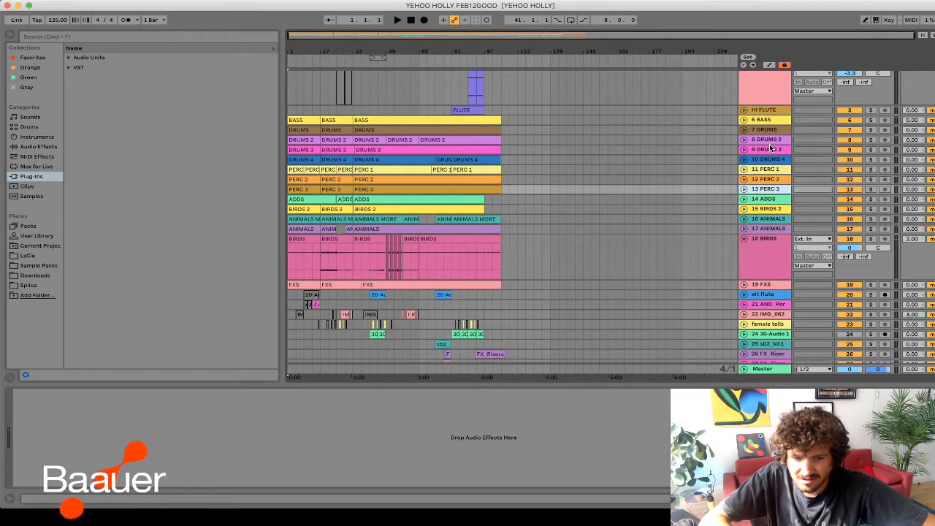
key(Down)
key(Down)
key(Down)
key(Down)
key(Down)
key(Down)
key(Down)
key(Down)
key(Down)
key(Down)
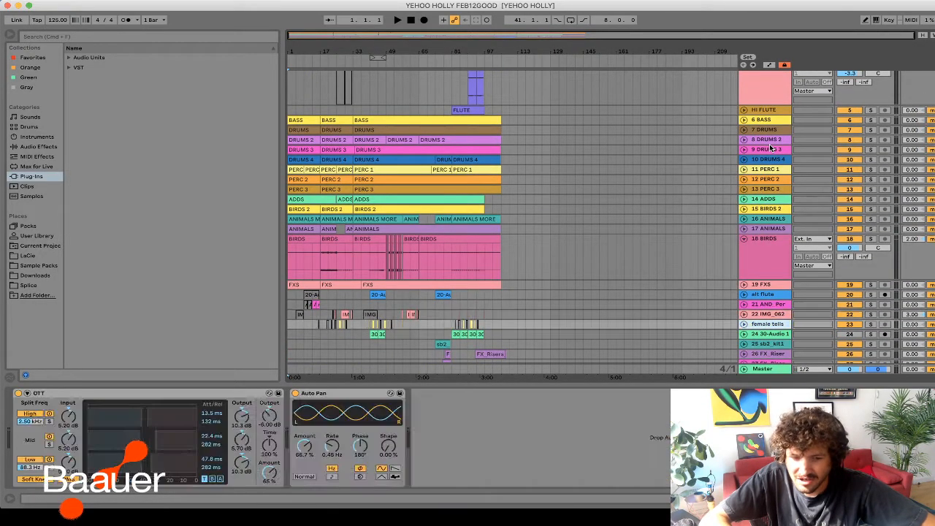
key(Down)
key(Down)
key(Down)
key(Down)
key(Down)
key(Down)
key(Down)
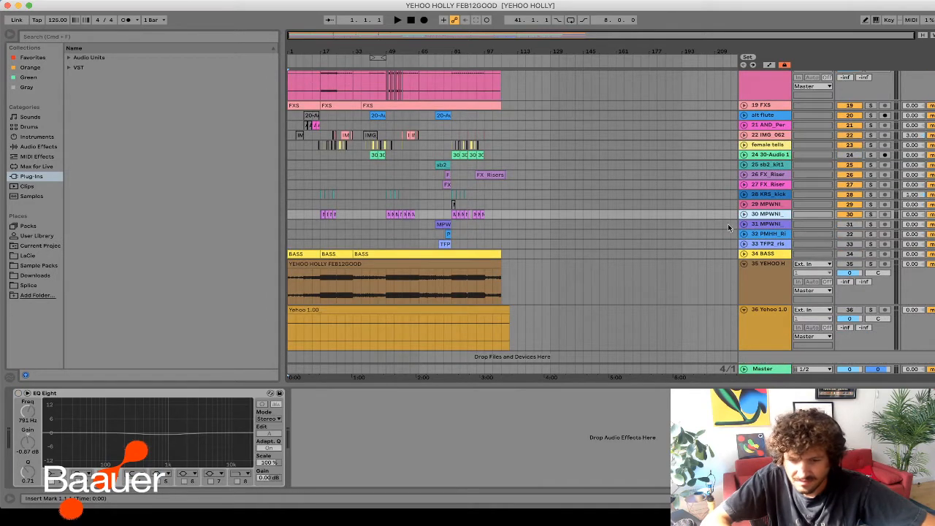
- Fold the two full-mix reference tracks, 35 and 36, and select the Master track
key(Down)
key(Down)
key(Up)
key(Left)
key(Down)
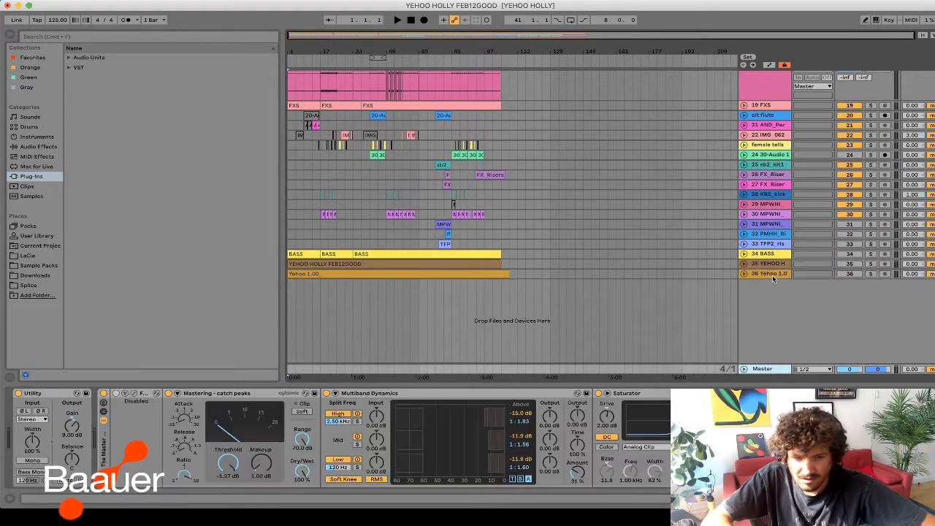
- Fold the 2 FLUTE track and both DEEP FLUTE tracks
scroll(772, 278, up, 10)
click(762, 115)
key(Left)
key(Down)
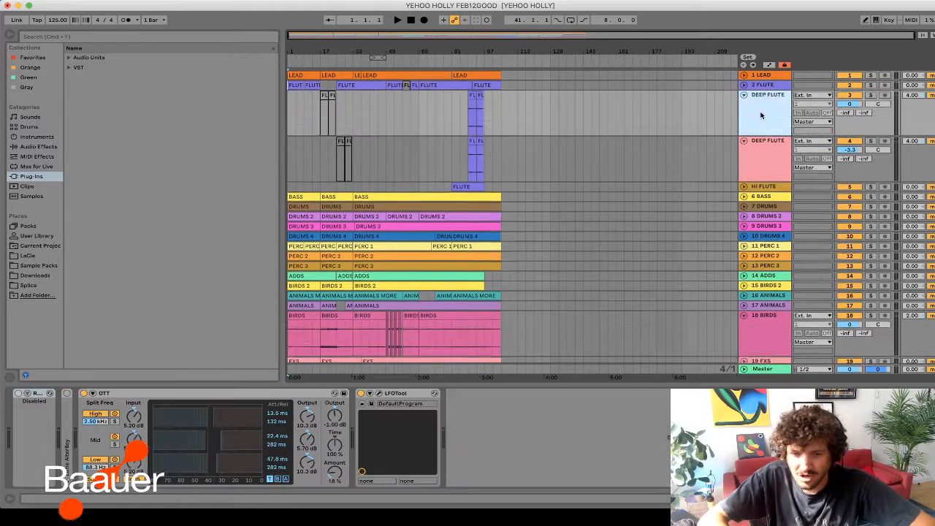
key(Left)
key(Down)
key(Left)
- Step down from HI FLUTE to 10 DRUMS 4, and place the insert marker on 12 PERC 2 at 153.1.1
key(Down)
key(Down)
key(Down)
key(Down)
key(Down)
key(Down)
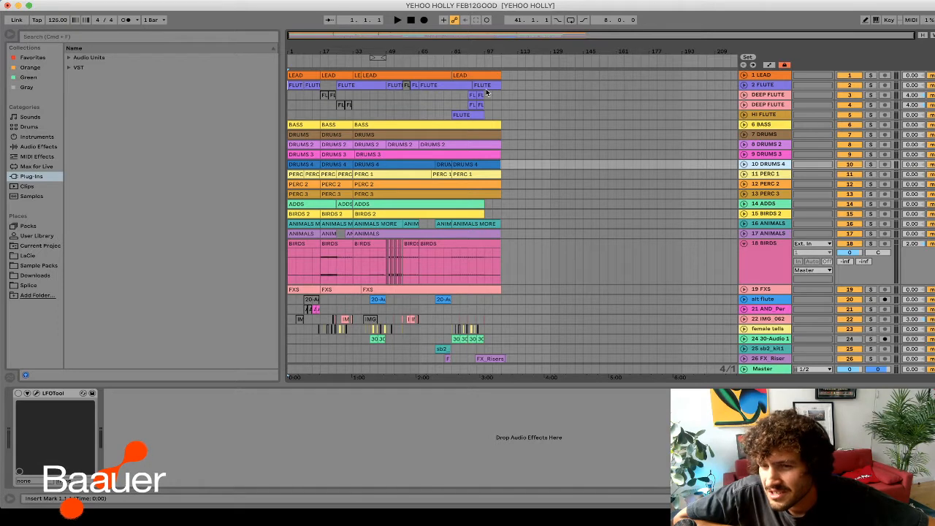
click(596, 187)
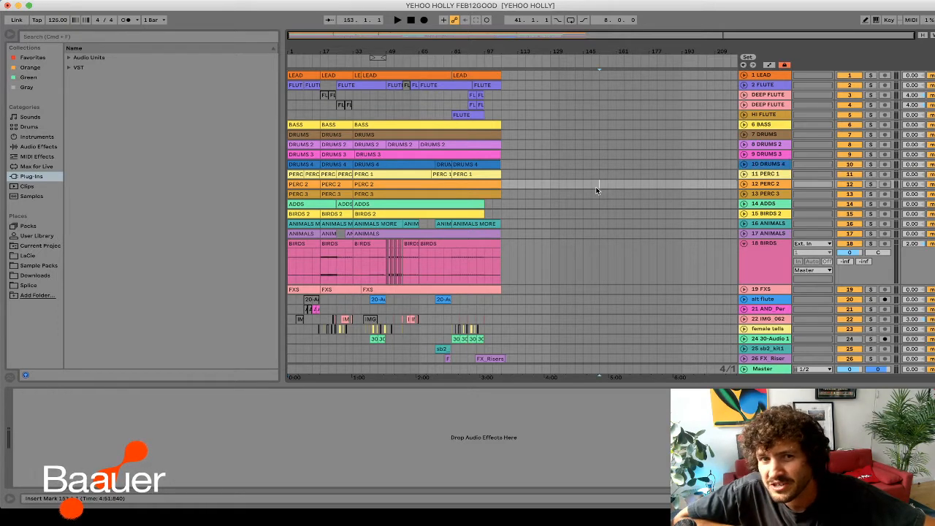
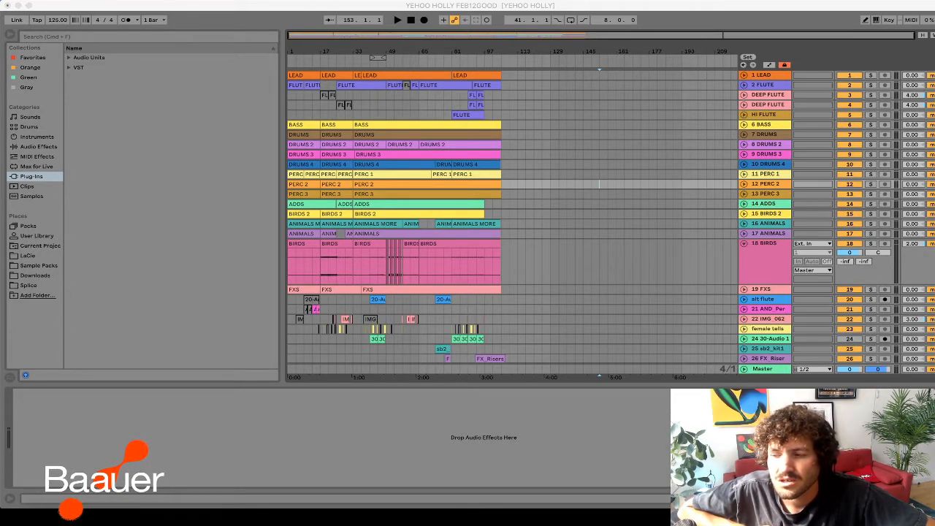
- Play the opening of the arrangement from bar 1 and stop playback
click(393, 116)
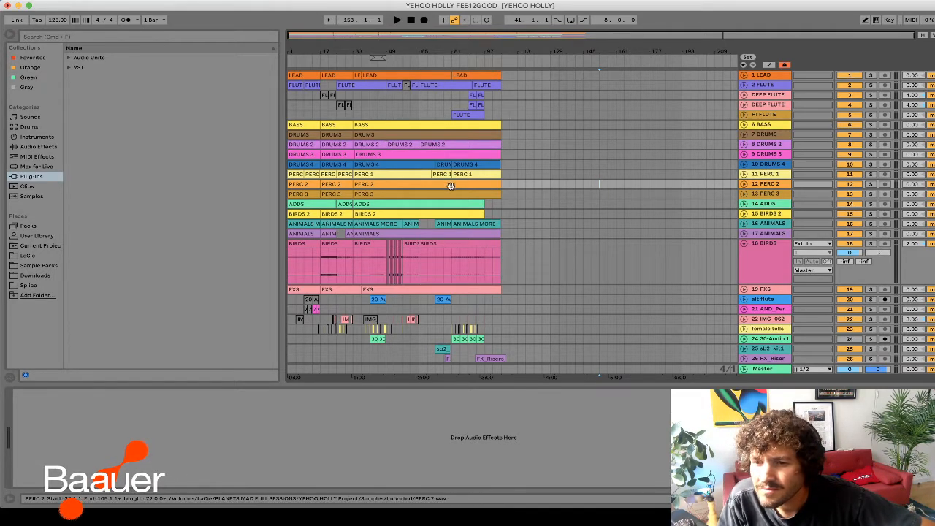
click(290, 98)
key(space)
scroll(332, 191, down, 5)
scroll(343, 179, up, 5)
key(space)
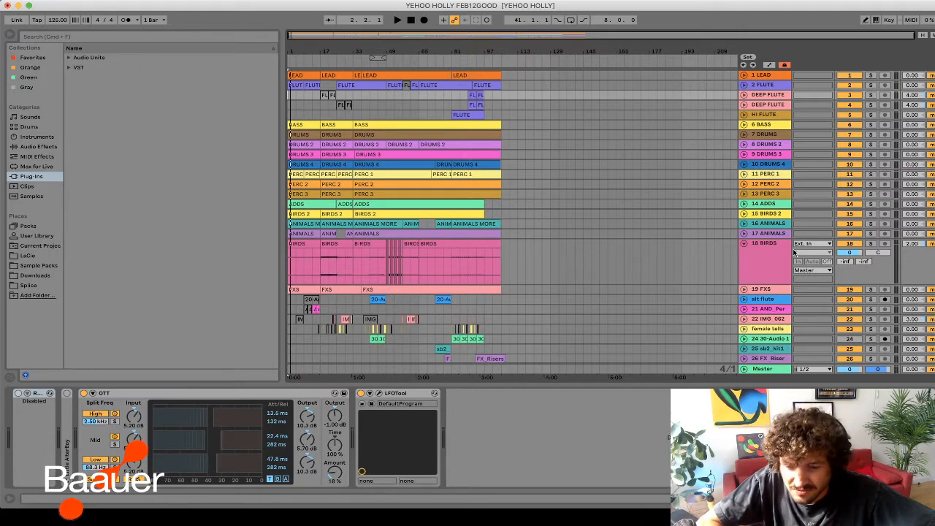
- Fold the 18 BIRDS track and play the arrangement from bar 1
double_click(775, 261)
key(space)
drag(292, 36, 294, 106)
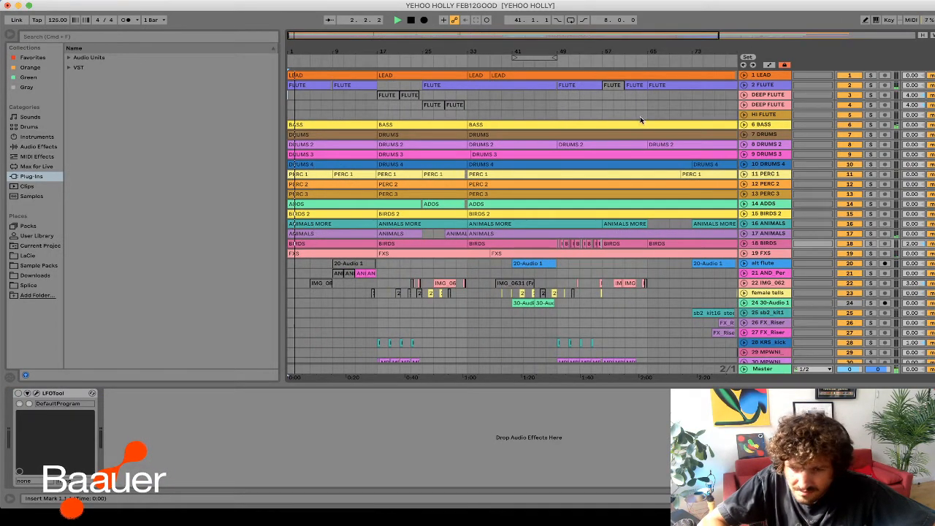
- Unfold the 6 BASS, 7 DRUMS, 8 DRUMS 2, 10 DRUMS 4 and 12 PERC 2 tracks
double_click(766, 125)
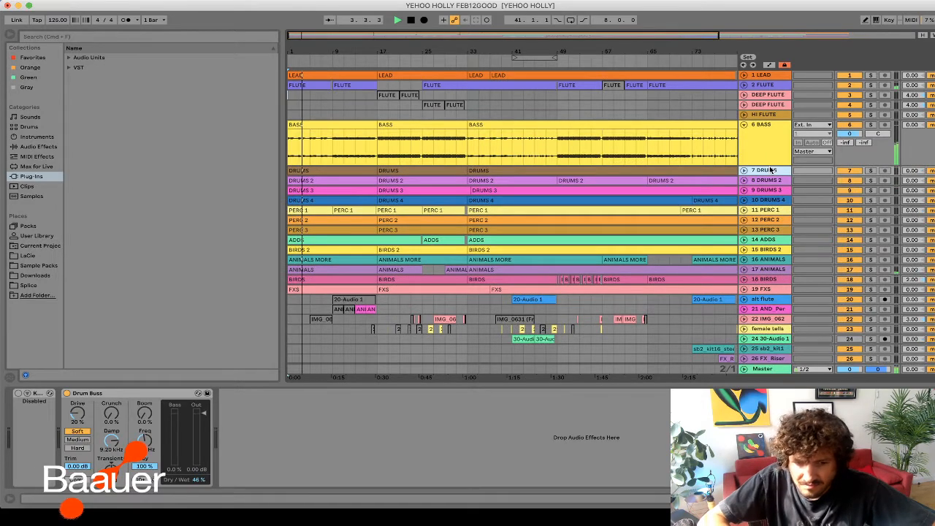
key(Right)
key(Down)
key(Right)
key(Down)
key(Down)
key(Right)
key(Down)
scroll(651, 167, down, 2)
key(Down)
key(Right)
key(Down)
key(Down)
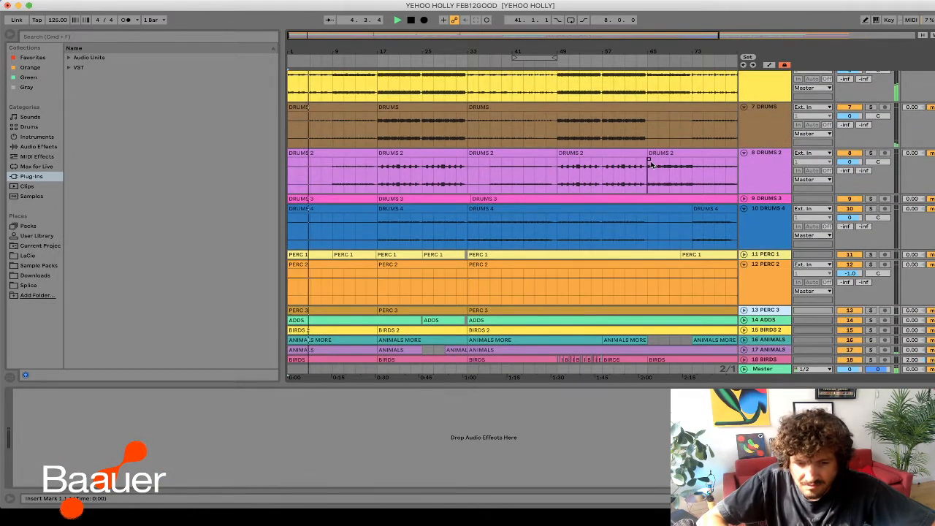
key(Up)
key(Up)
key(Up)
key(Up)
key(Down)
key(Down)
key(Down)
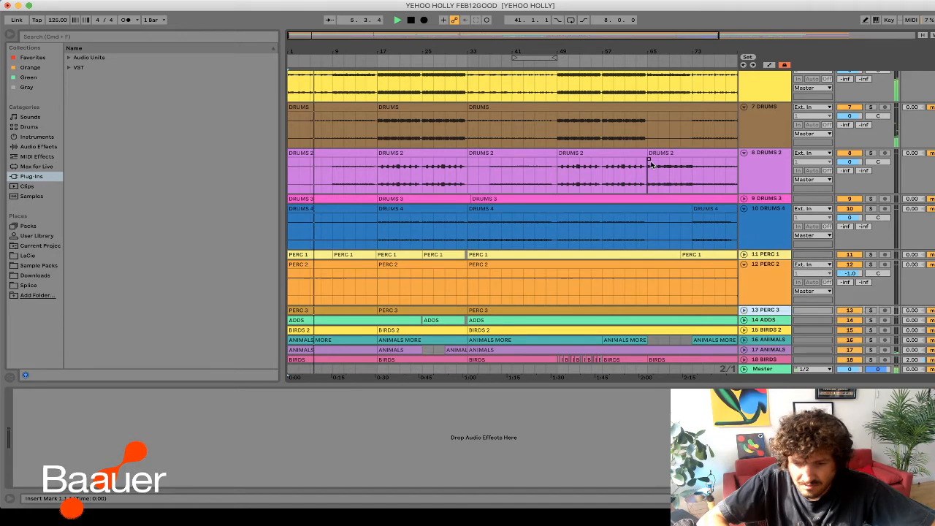
- Unfold the 14 ADDS, 15 BIRDS 2, 16 ANIMALS and 17 ANIMALS tracks
key(Down)
key(Right)
key(Down)
key(Right)
key(Down)
key(Right)
key(Down)
key(Right)
key(Down)
click(760, 212)
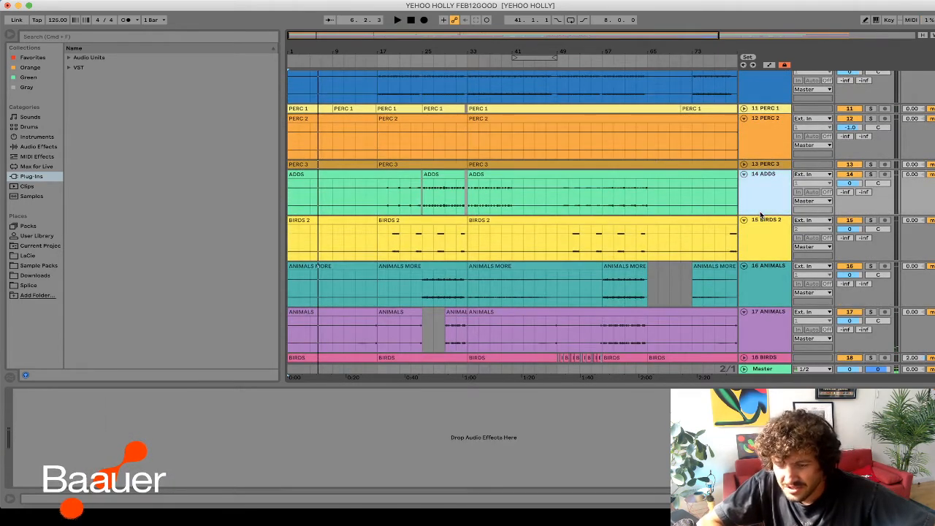
click(766, 244)
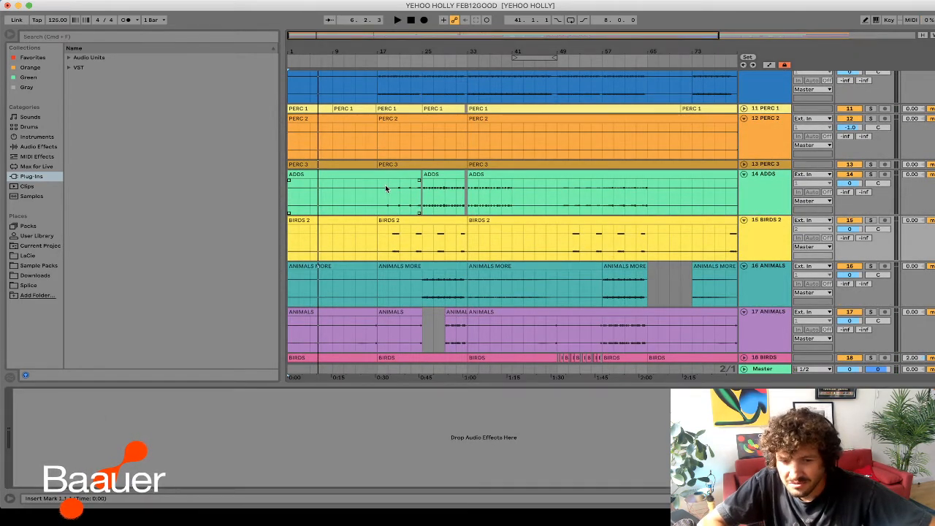
- Place the insert marker in the gap on 17 ANIMALS at 27.1.1 and unfold the 18 BIRDS track
click(433, 191)
scroll(438, 187, down, 3)
click(422, 253)
click(417, 254)
click(434, 269)
scroll(434, 265, down, 2)
click(744, 262)
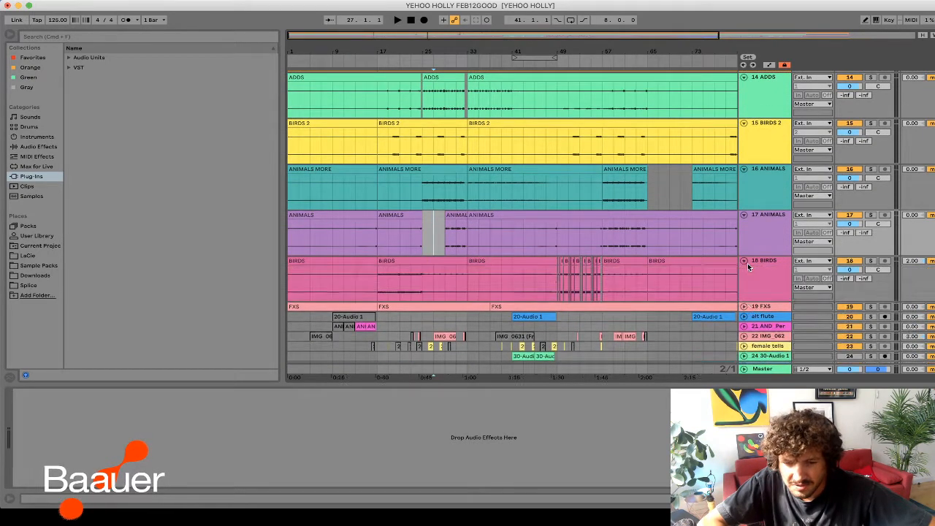
- Select the run of short chopped BIRDS clips on track 18, starting at 49.1.1
scroll(730, 264, down, 2)
click(548, 238)
drag(555, 241, 606, 243)
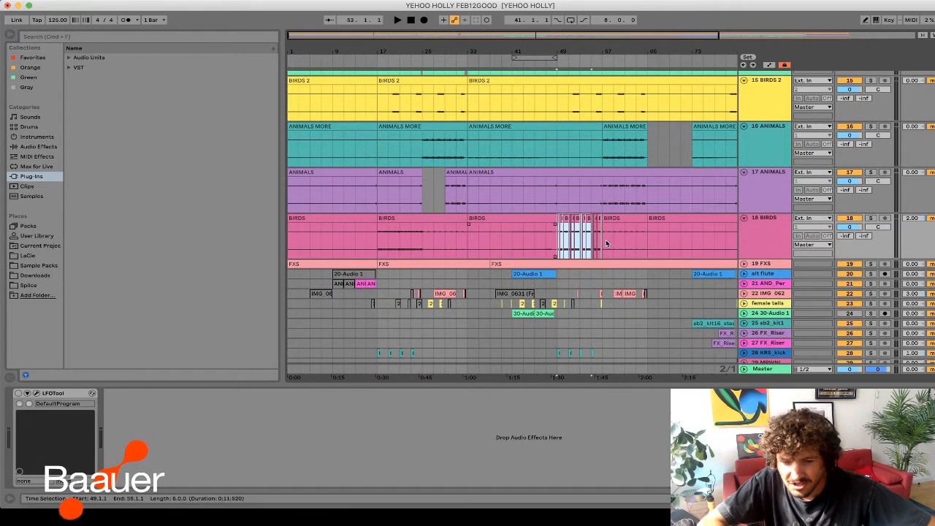
- Play the full arrangement from 17.1.1, restart it from that point, and stop playback
click(380, 234)
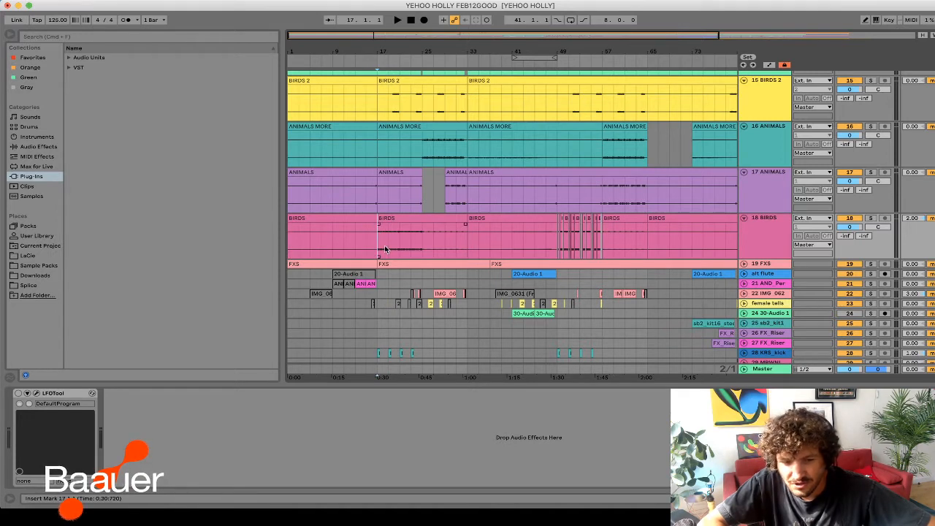
key(space)
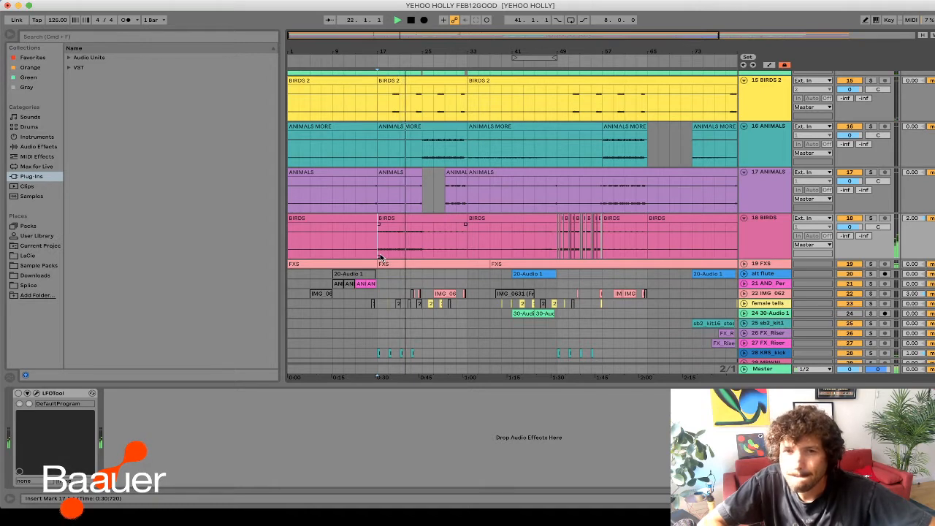
key(space)
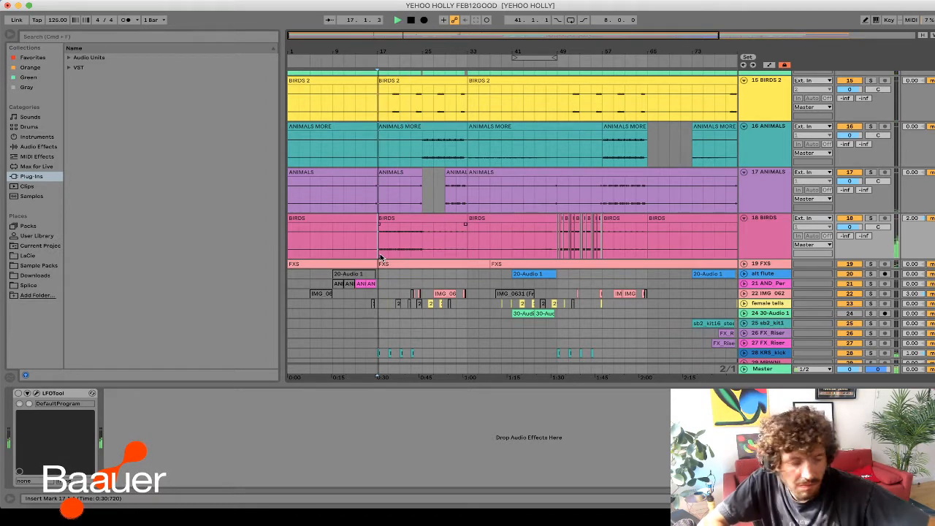
key(space)
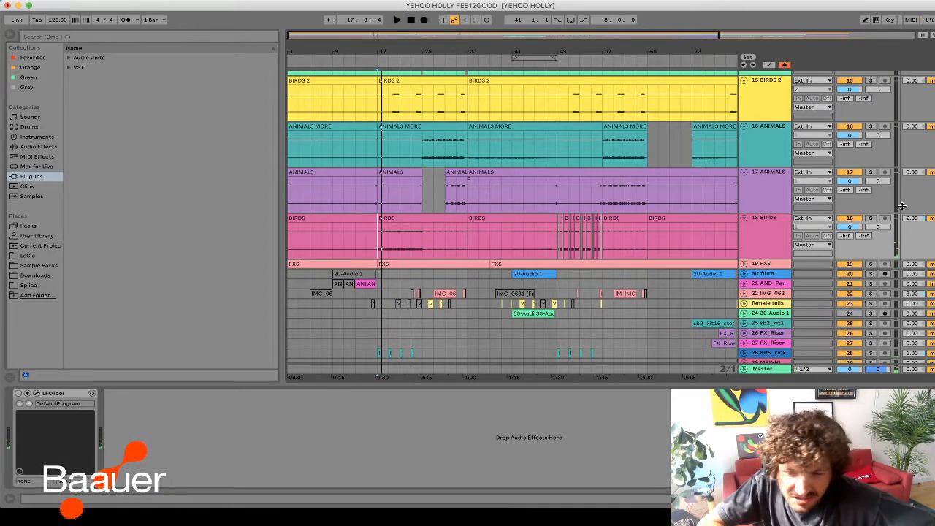
- Solo the 18 BIRDS track, audition it from 17.1.1, and clear the solo
click(870, 217)
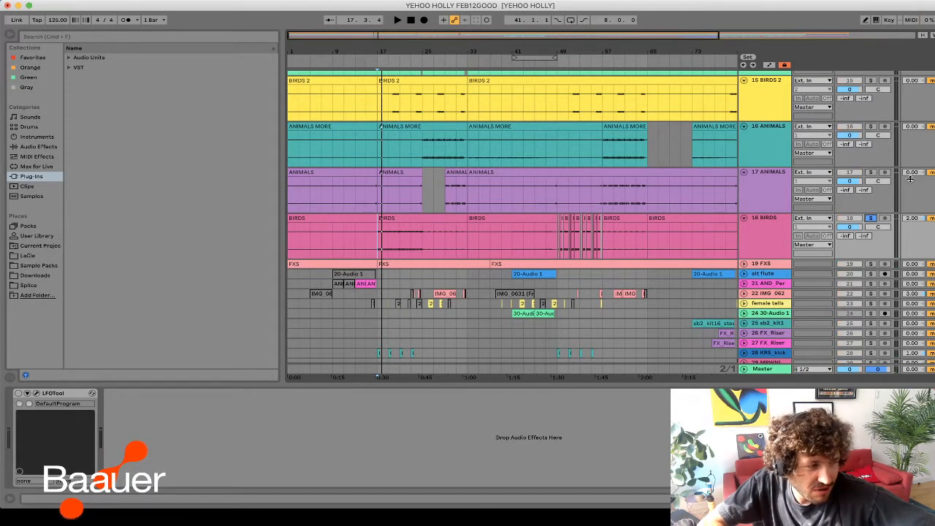
key(space)
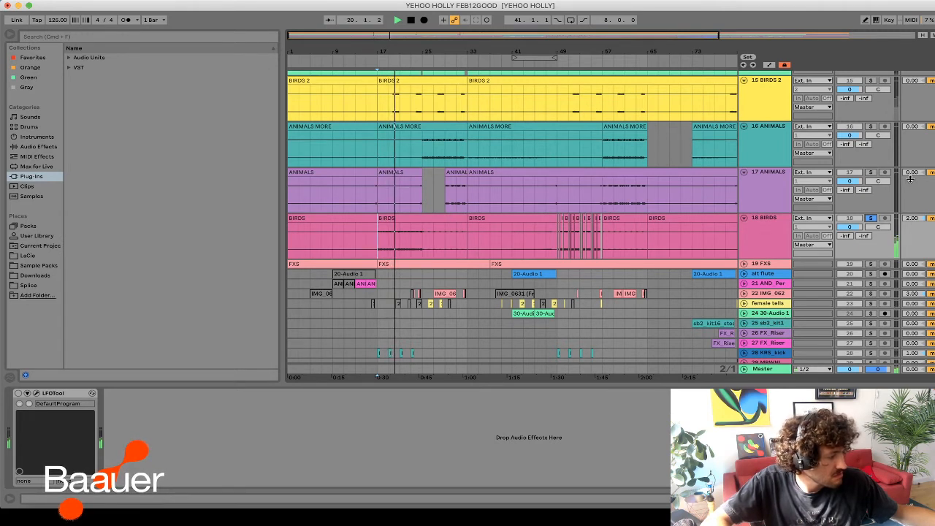
click(873, 221)
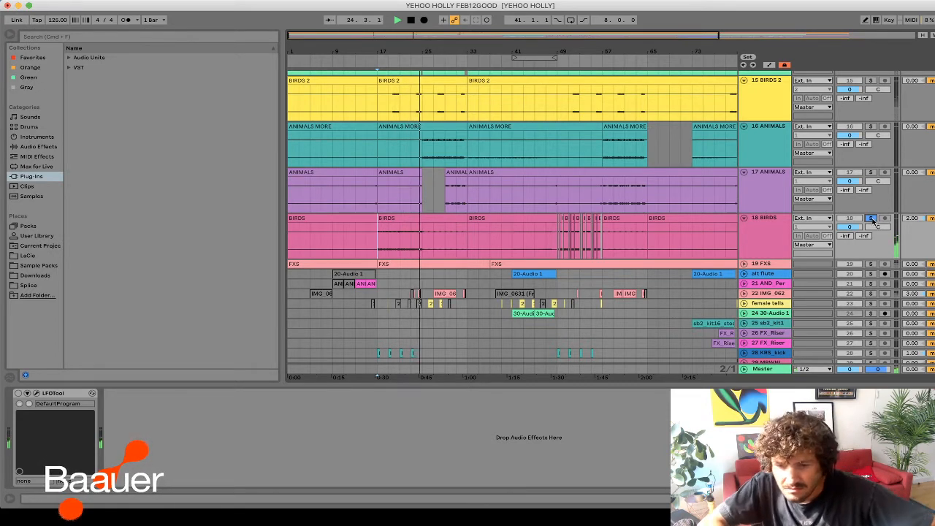
- Select the BIRDS clip on track 18 from 33.1.1 to 49.1.1 while the song plays
click(530, 220)
scroll(521, 244, up, 1)
scroll(522, 245, right, 1)
click(521, 246)
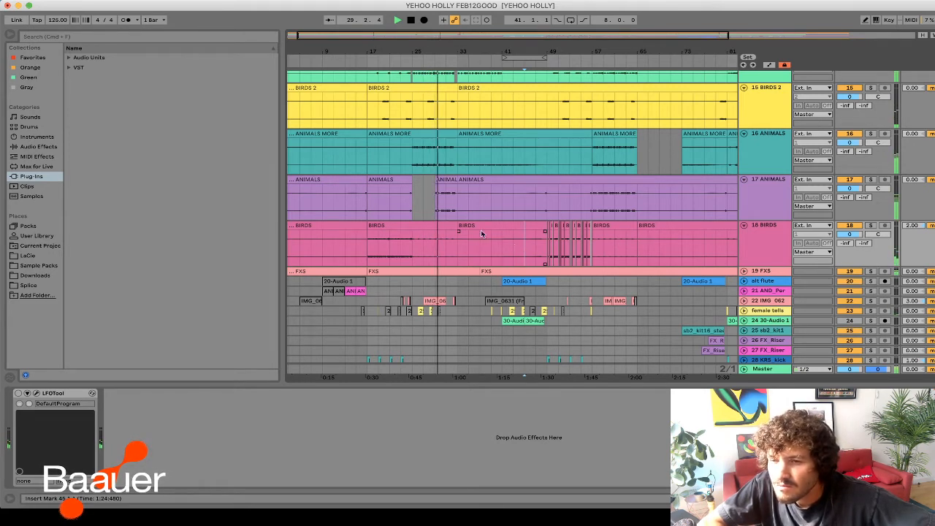
click(516, 235)
scroll(515, 232, down, 2)
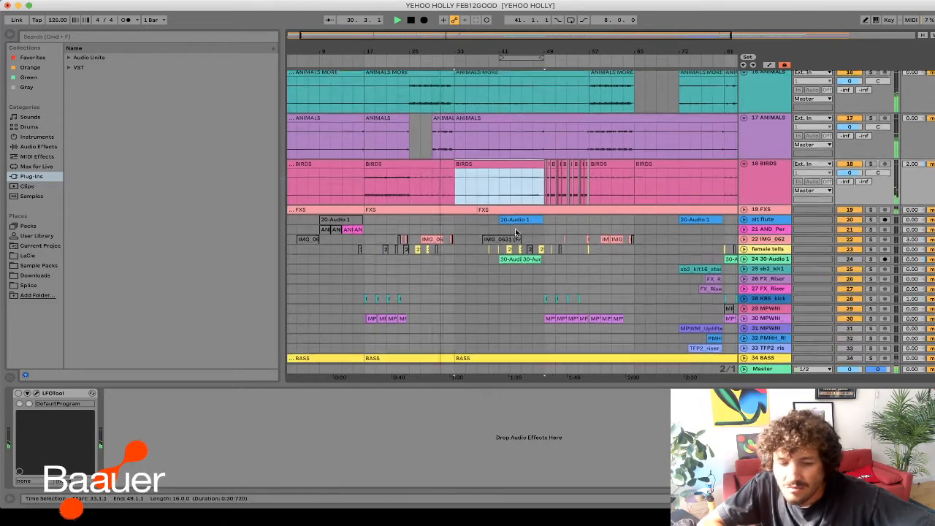
scroll(515, 228, down, 2)
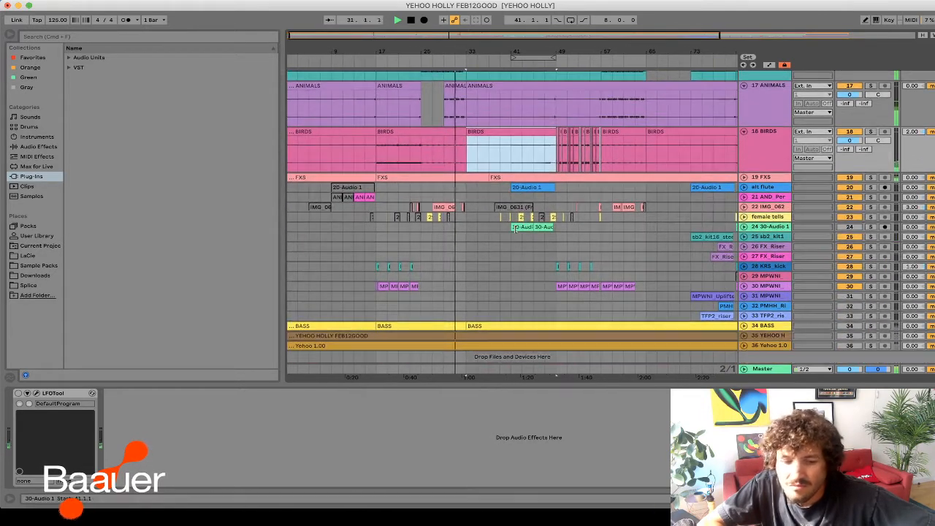
- Unfold the 22 IMG_062 and female tells tracks and enlarge the timeline around their clips
click(743, 206)
scroll(758, 228, down, 1)
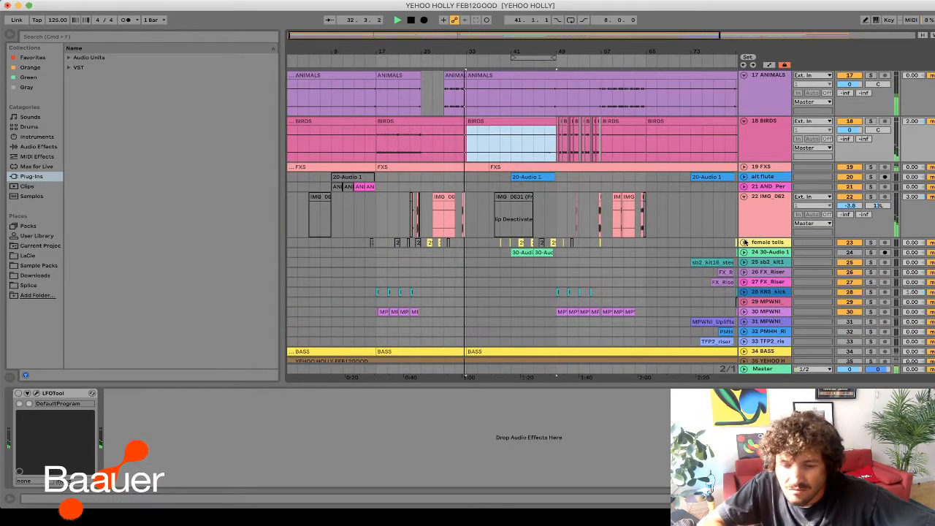
click(744, 242)
key(plus)
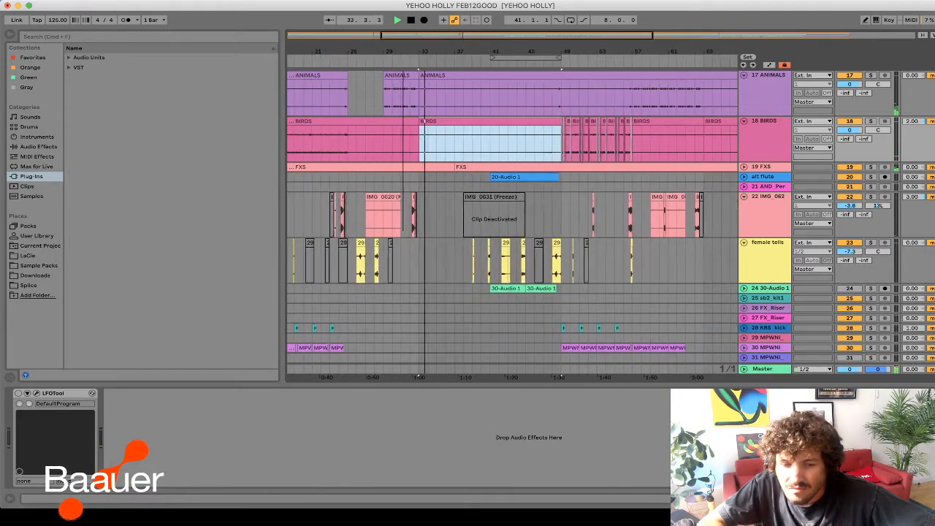
- Look over the drum and percussion tracks, then the sound-effect tracks, as playback reaches the section after bar 33
scroll(484, 152, down, 2)
scroll(484, 152, up, 8)
scroll(484, 152, right, 1)
scroll(484, 152, up, 2)
scroll(484, 152, up, 1)
scroll(484, 152, up, 1)
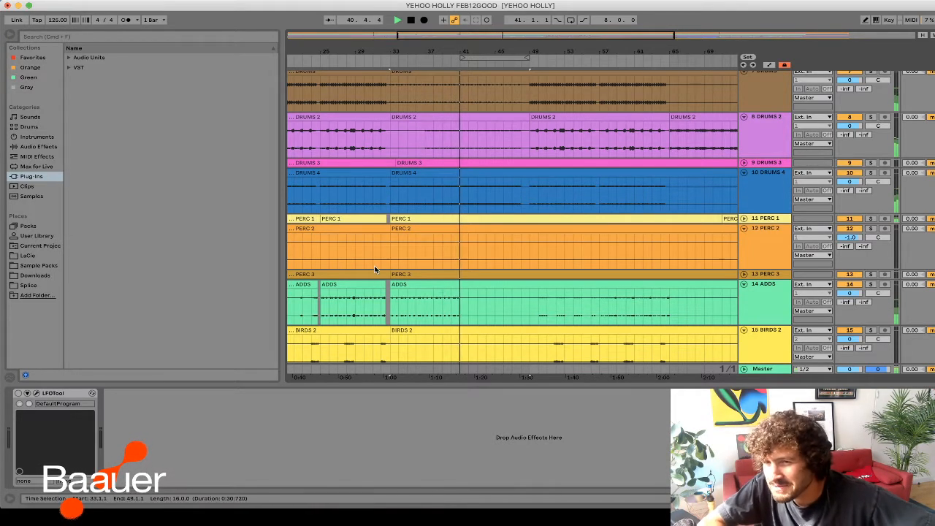
drag(473, 34, 473, 24)
scroll(480, 152, down, 10)
scroll(479, 154, up, 1)
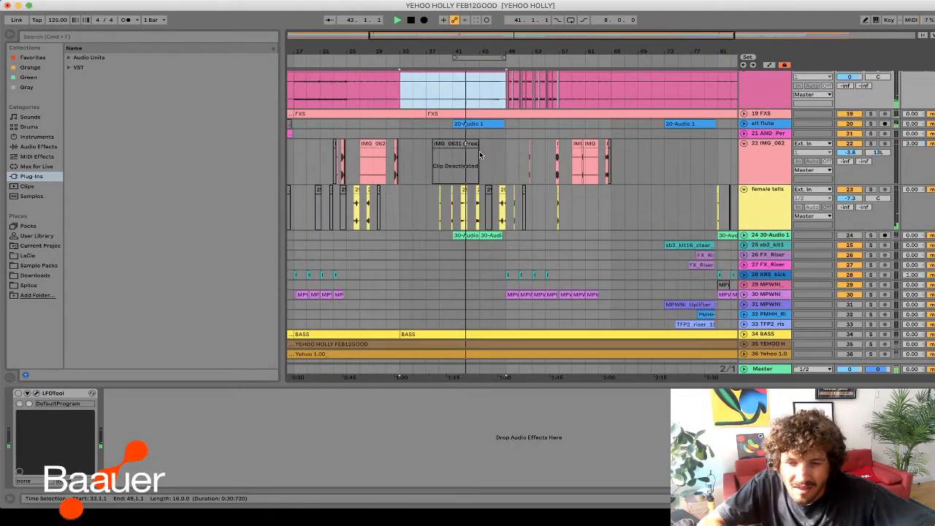
- Unfold the alt flute track, solo it briefly during playback, and clear the solo
click(743, 123)
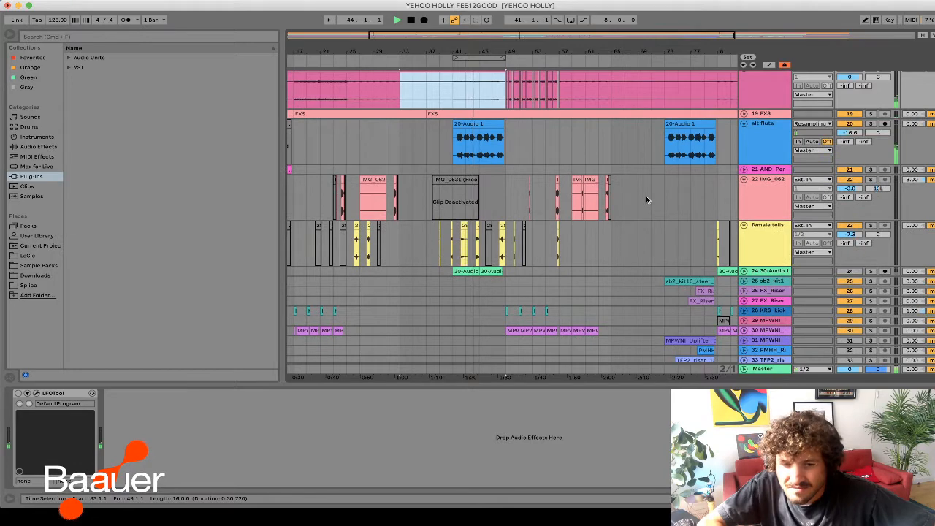
click(870, 124)
click(870, 124)
- Select all the chopped BIRDS clips on track 18 from 49.1.1 to 57.1.1
scroll(543, 175, down, 2)
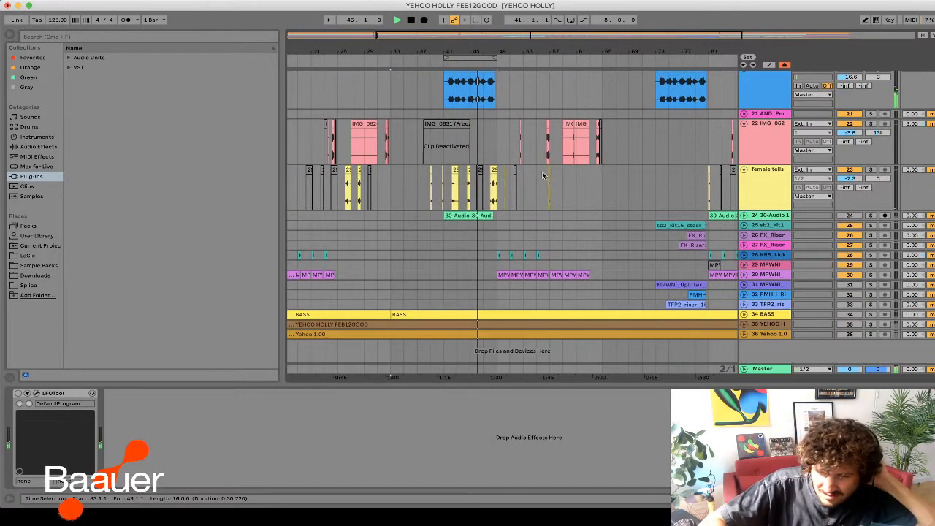
scroll(543, 176, up, 5)
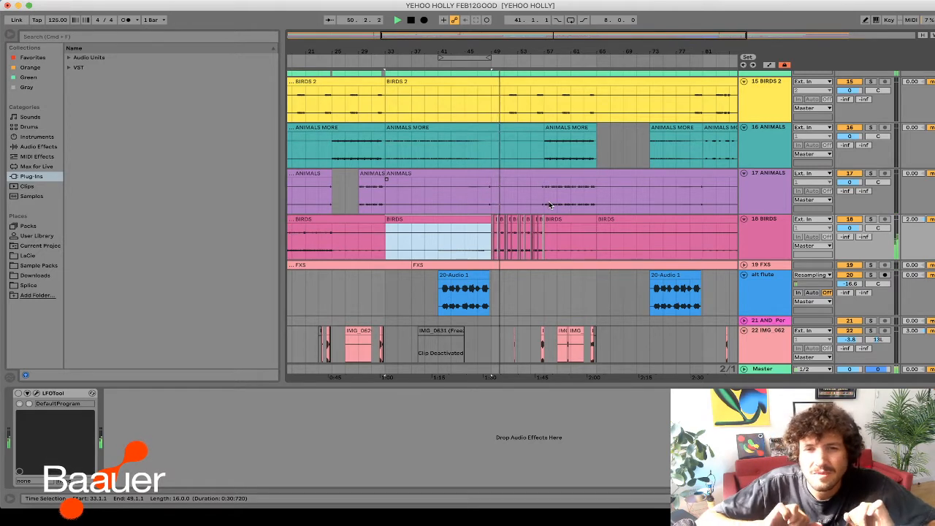
drag(461, 56, 544, 131)
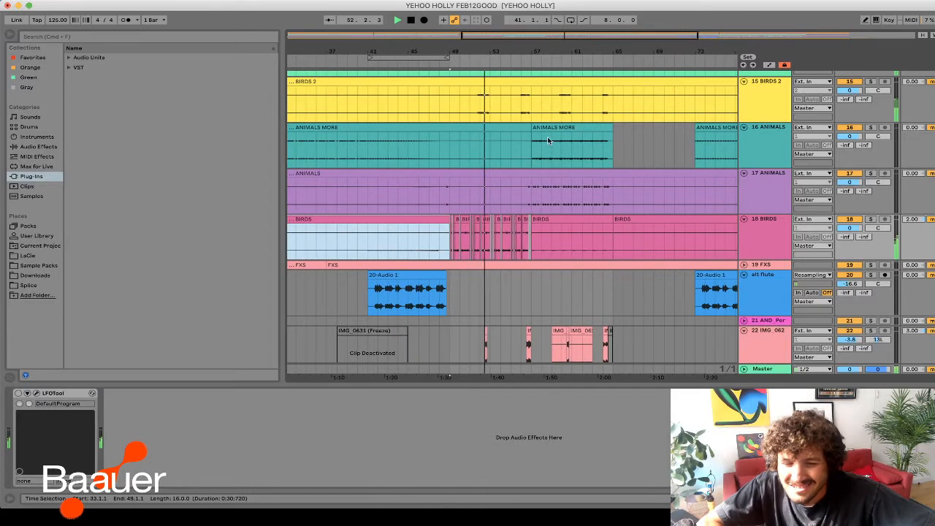
click(531, 249)
drag(534, 249, 446, 241)
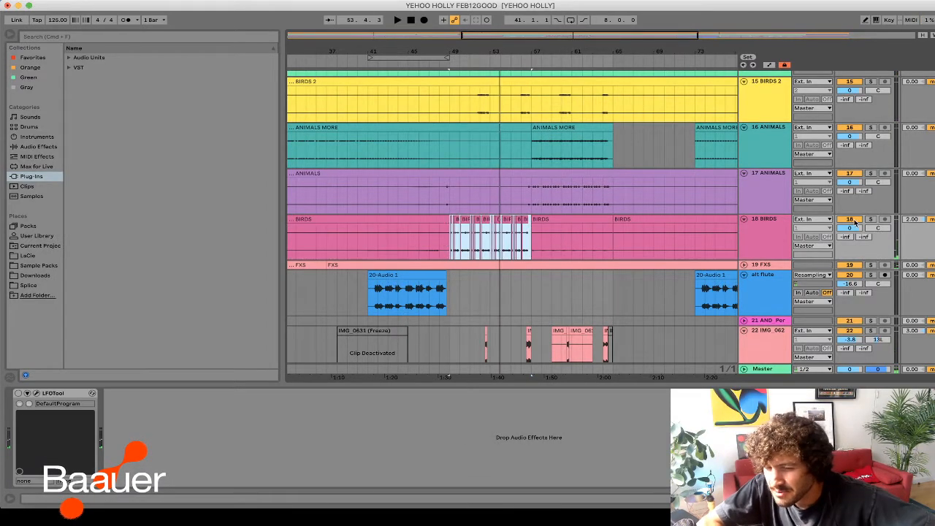
- Enlarge the chopped BIRDS section, solo track 18, audition it from 49.1.1, and clear the solo
click(767, 229)
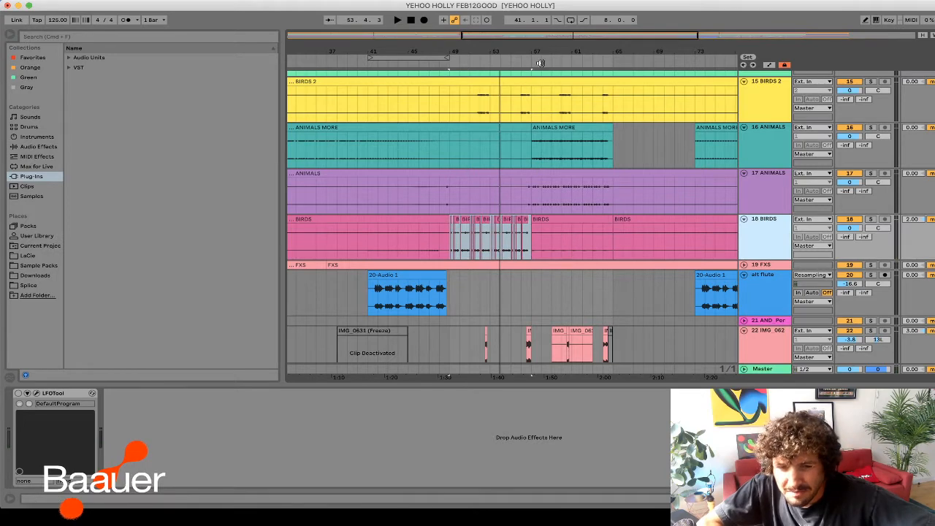
key(z)
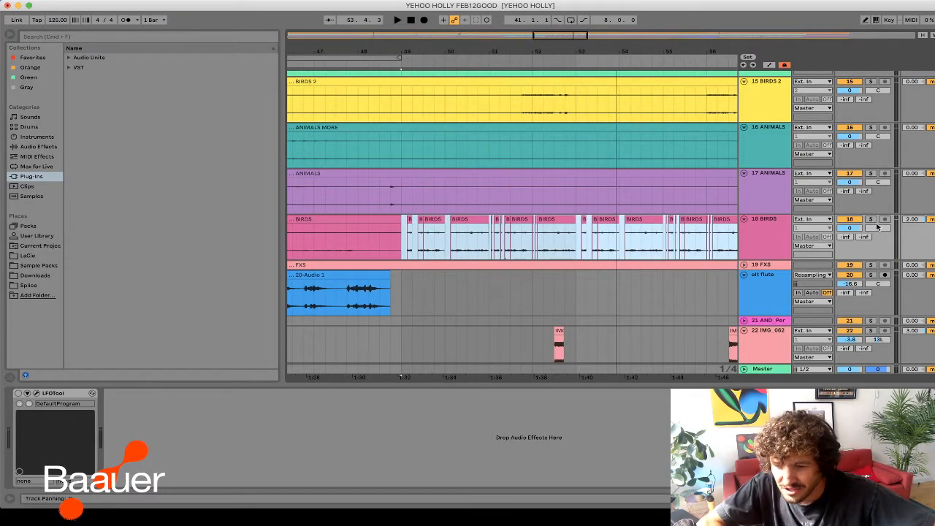
click(870, 220)
key(space)
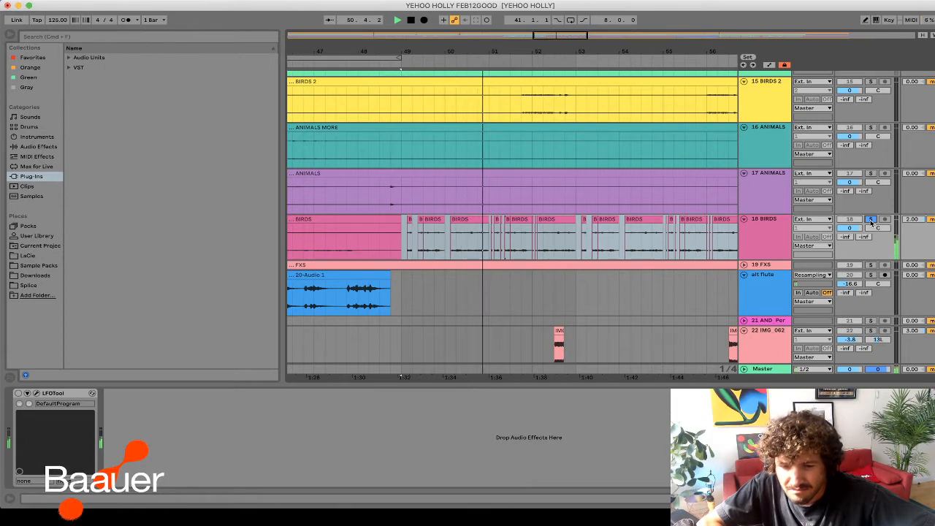
click(870, 220)
- Examine the ADDS, BIRDS 2 and ANIMALS tracks as playback passes bar 57
key(minus)
drag(643, 52, 553, 83)
scroll(554, 196, up, 3)
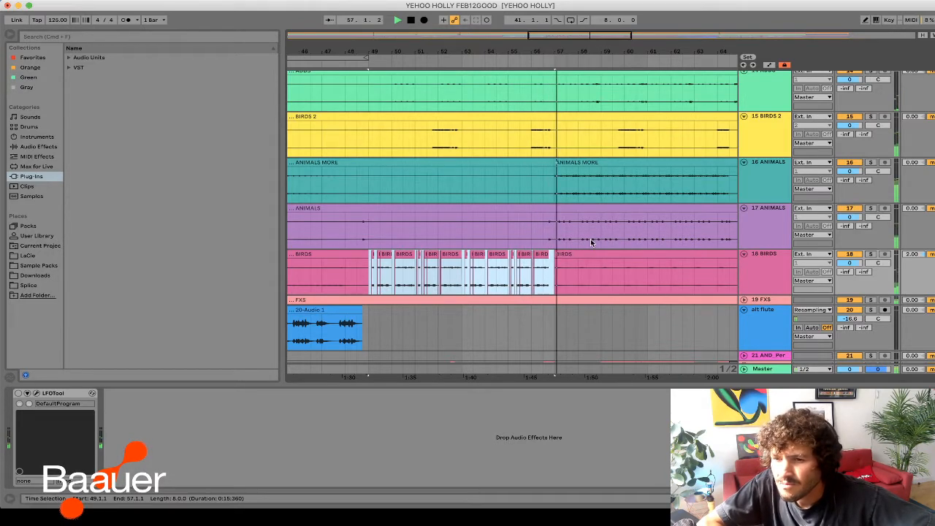
scroll(474, 210, right, 3)
scroll(474, 210, up, 1)
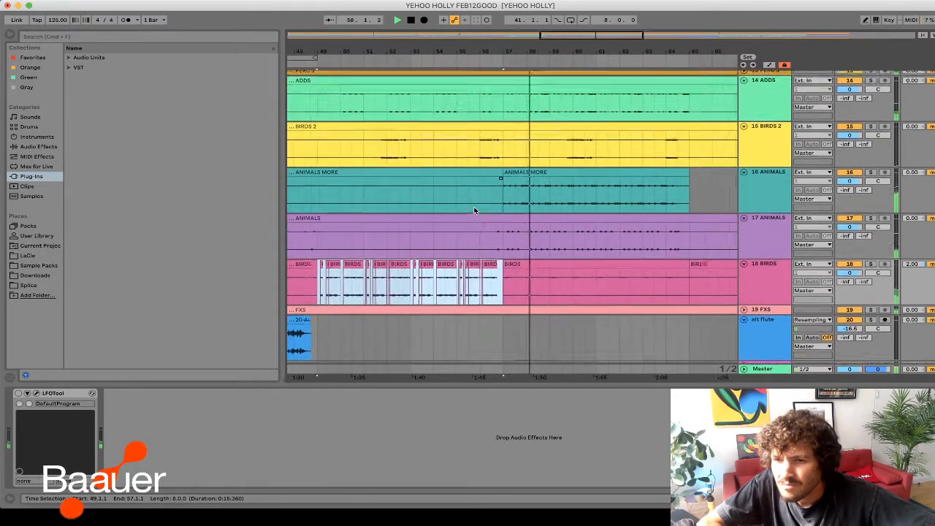
scroll(475, 211, down, 1)
scroll(474, 211, right, 1)
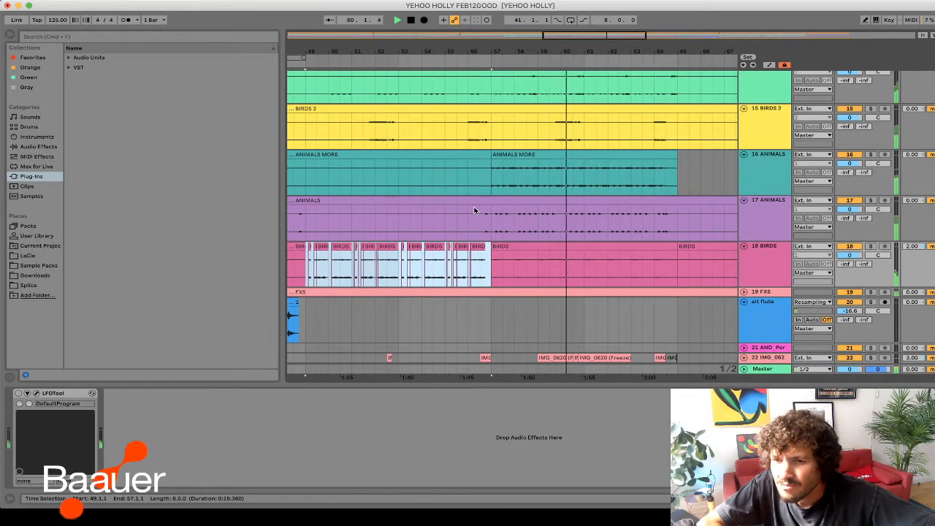
- Stop the review around bar 62, then audition the arrangement from 73.1.1 at the ANIMALS MORE clip on track 16
scroll(474, 211, down, 2)
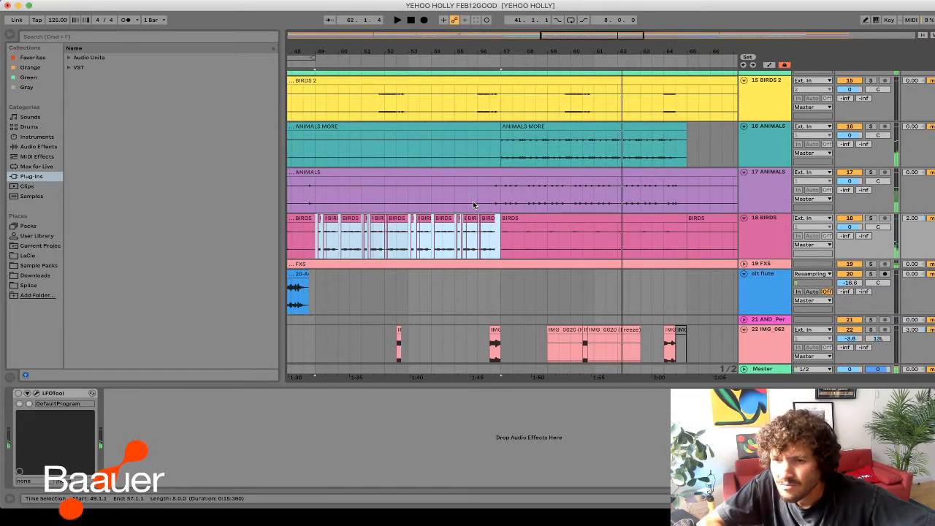
scroll(463, 146, right, 5)
scroll(532, 167, up, 2)
scroll(532, 167, up, 2)
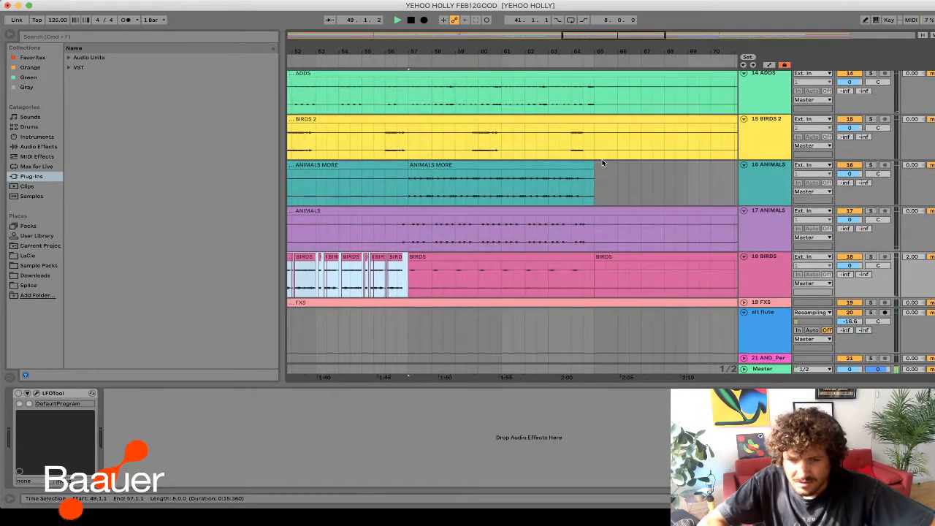
key(minus)
key(minus)
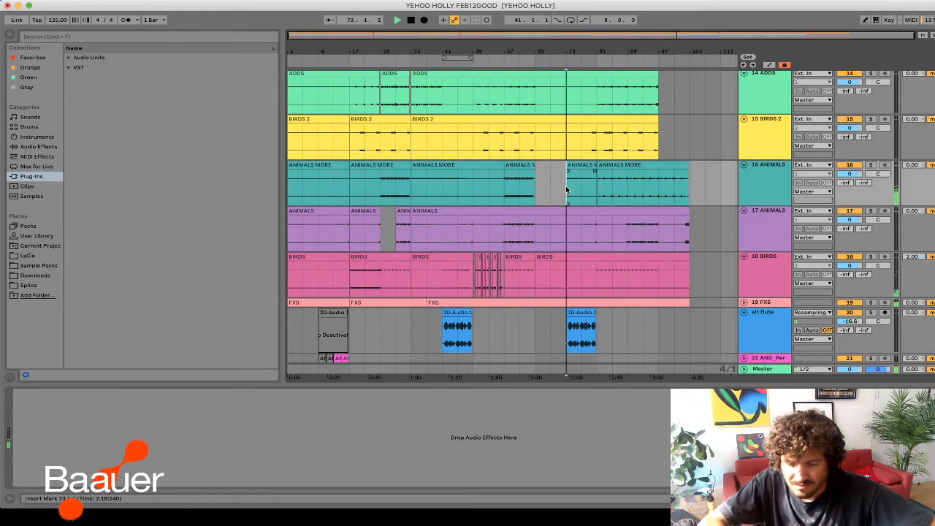
click(566, 185)
key(space)
- Audition the lower tracks from bar 81, unfold track 30 MPWNI, and select it
scroll(565, 185, down, 8)
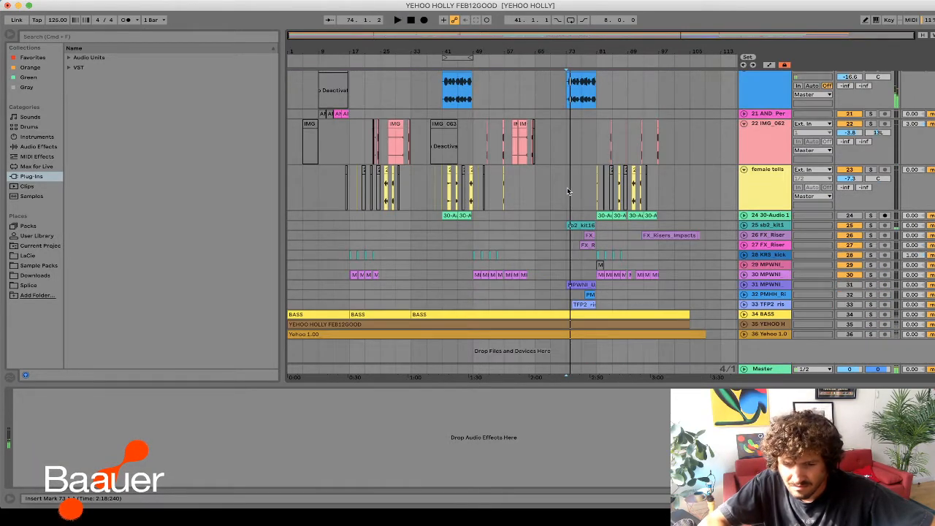
click(597, 187)
click(744, 274)
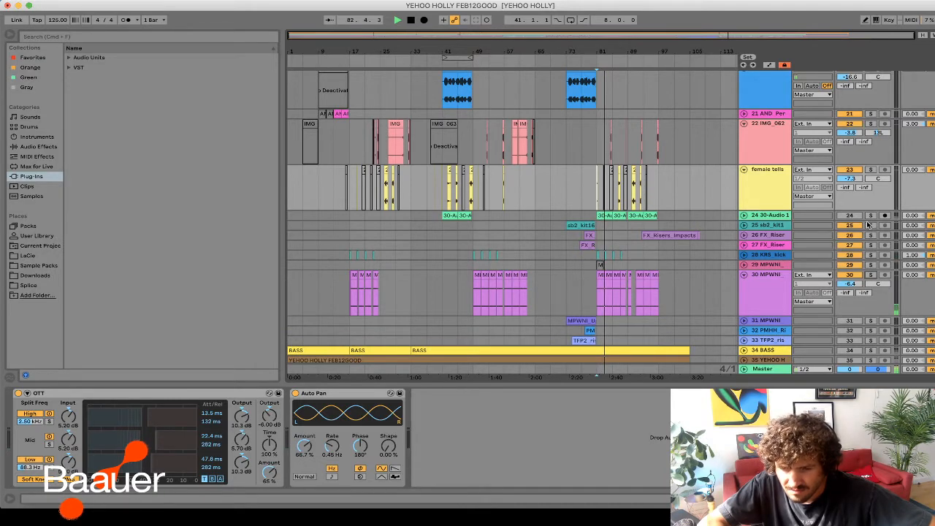
mouse_move(691, 36)
mouse_down()
mouse_move(690, 86)
mouse_move(779, 86)
mouse_move(752, 109)
mouse_move(764, 109)
mouse_up()
click(615, 282)
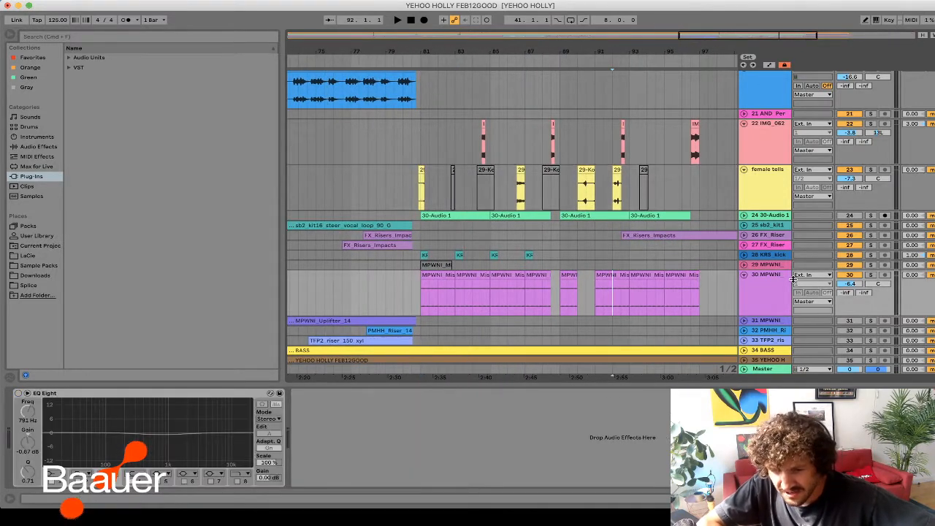
click(770, 290)
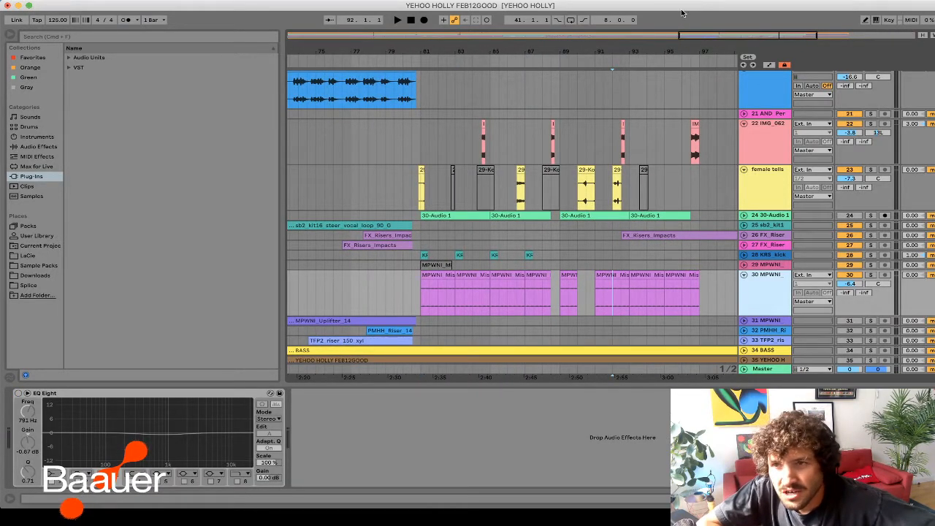
- Open the first MPWNI_Misc_10 clip on track 30 at bar 81 and play from its start
click(718, 36)
click(719, 37)
drag(719, 36, 613, 144)
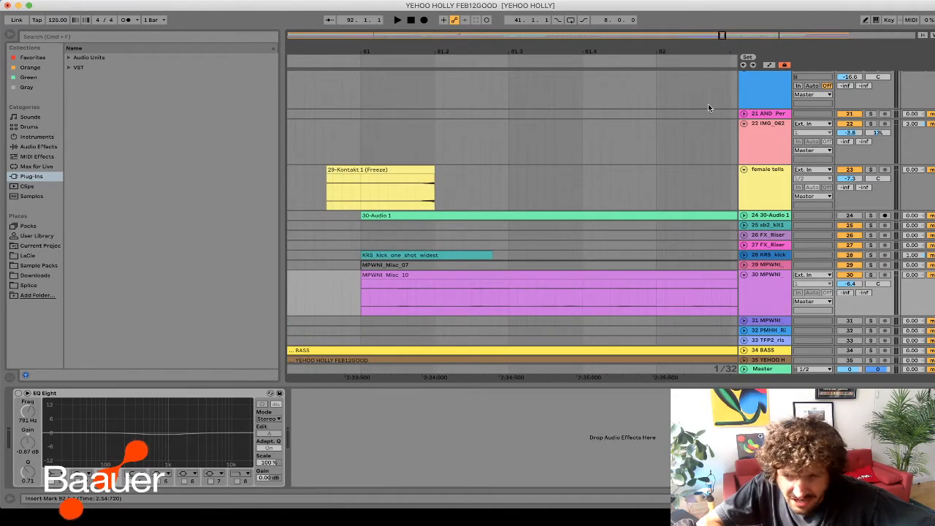
mouse_move(722, 36)
mouse_down()
mouse_move(739, 2)
mouse_move(738, 36)
mouse_up()
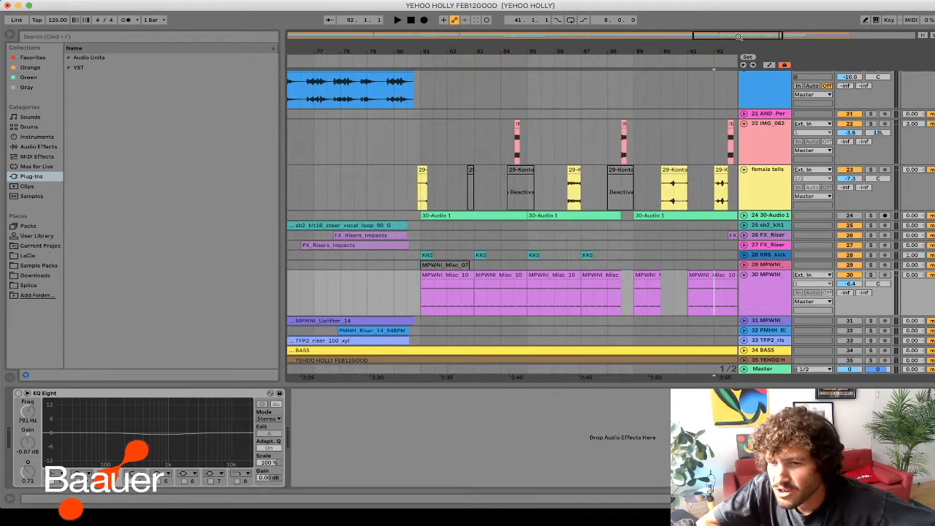
click(445, 296)
click(412, 306)
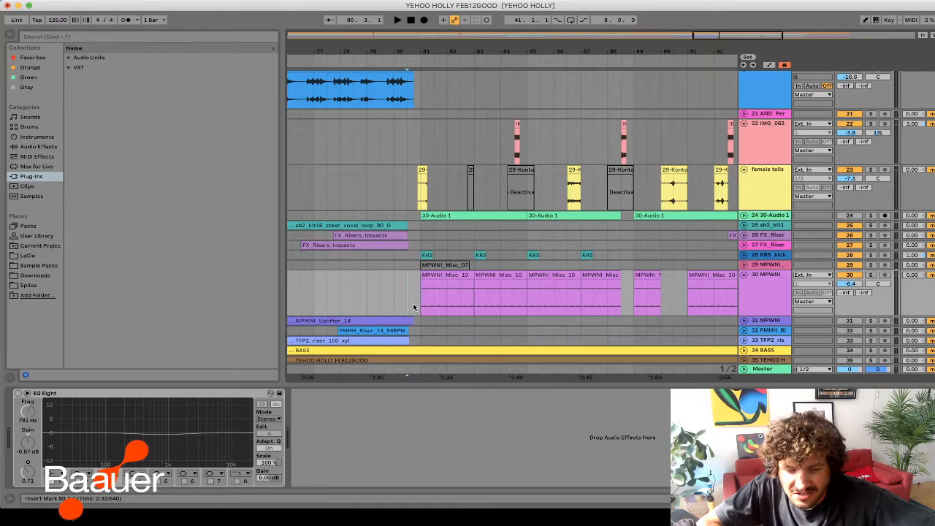
click(432, 277)
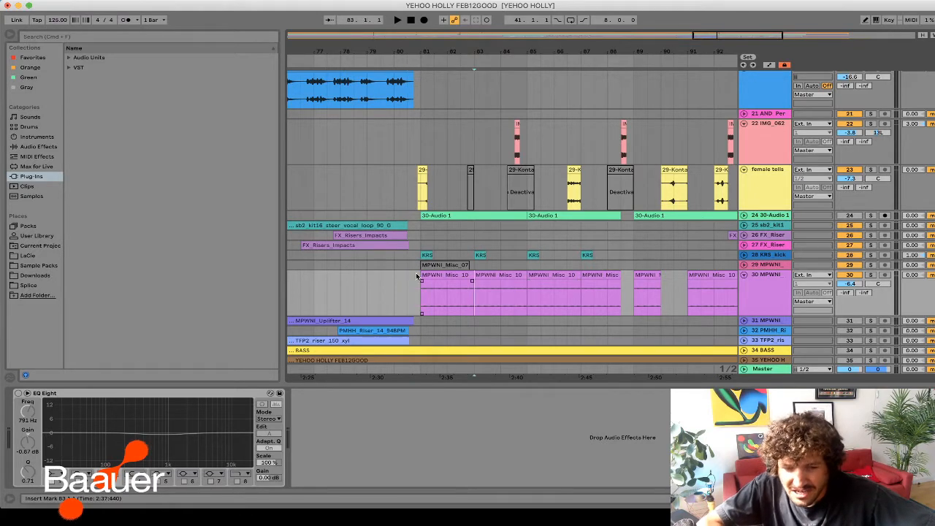
double_click(428, 288)
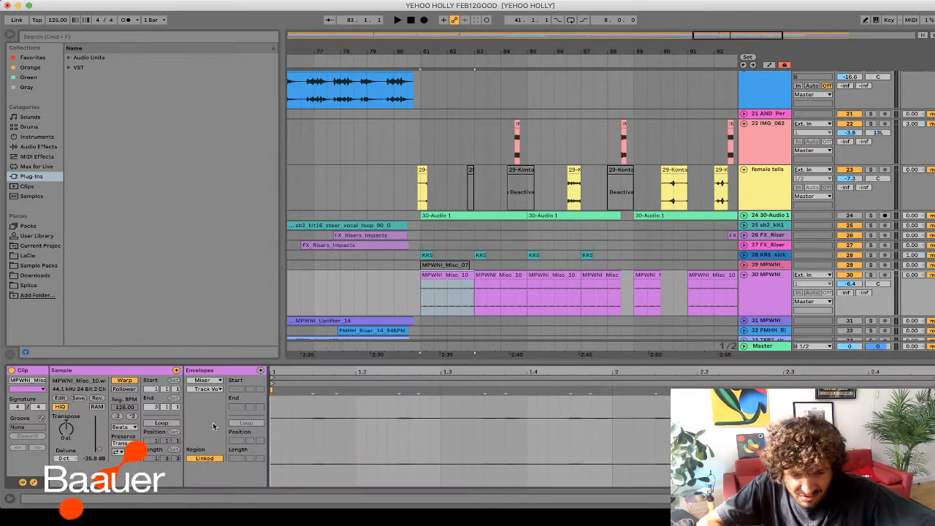
click(424, 306)
key(space)
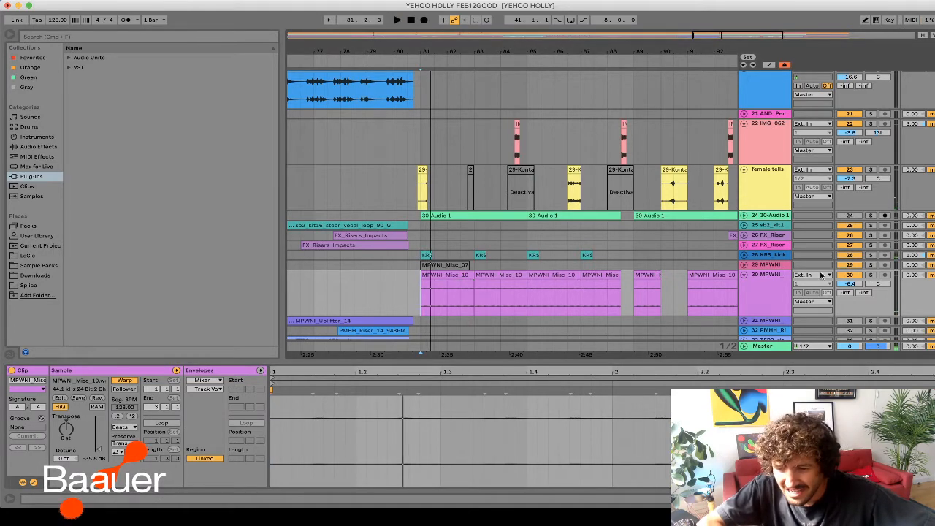
- Play from the female tells clip just before bar 81 and raise track 30's volume to 1.4 dB
click(421, 186)
key(space)
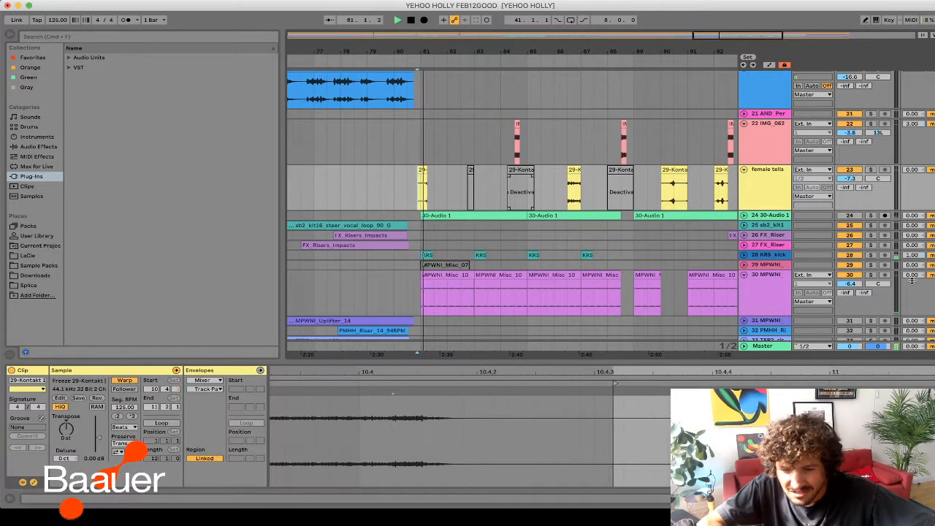
click(851, 283)
text(6)
key(Return)
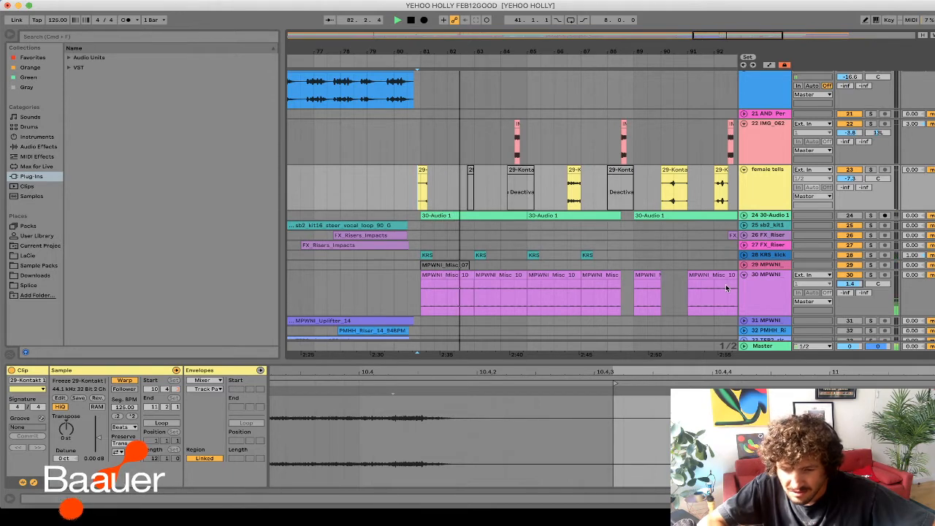
- Raise the gain of the MPWNI_Misc_10 clip at bar 81 to -20.6 dB and duplicate it three times
click(456, 273)
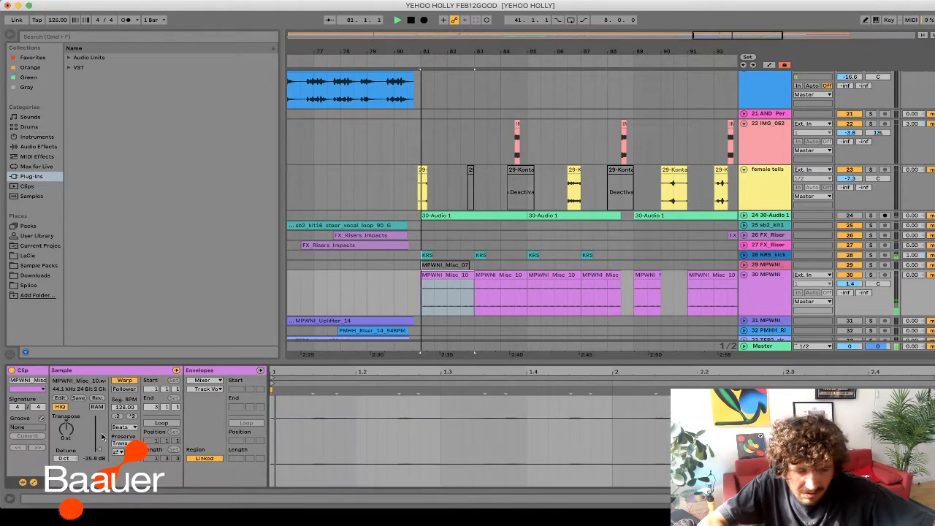
drag(99, 441, 99, 445)
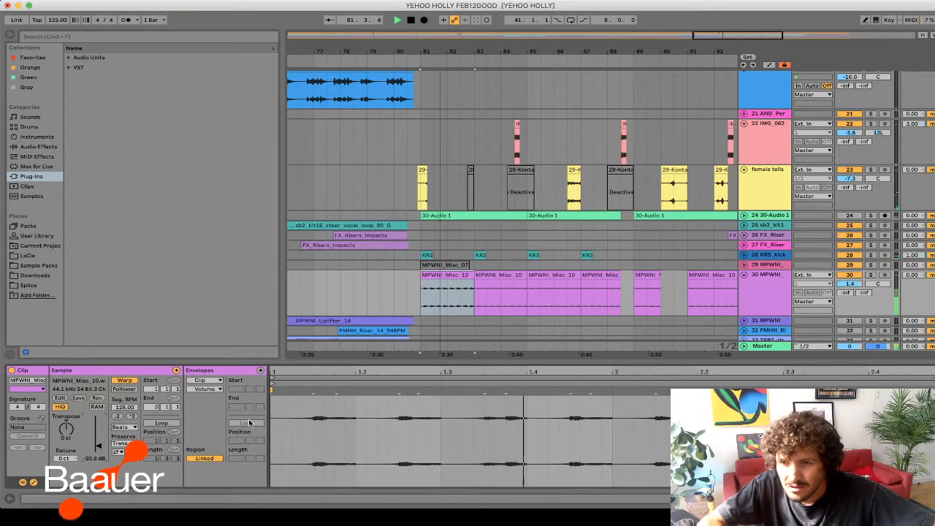
click(453, 275)
key(super+d)
key(super+d)
key(super+d)
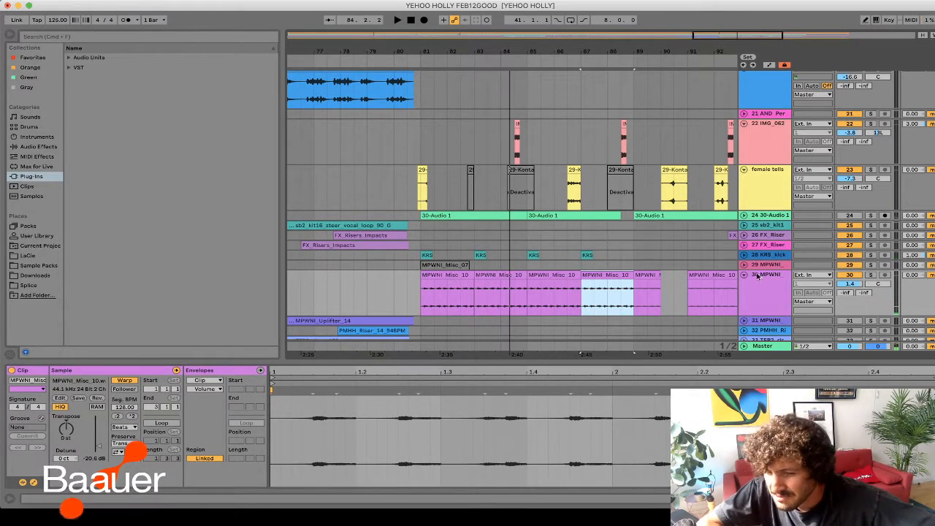
- Fold track 30 MPWNI and the female tells track, and open the IMG_0620 clip near bar 88 on track 22
drag(784, 314, 789, 283)
scroll(789, 283, up, 3)
click(778, 266)
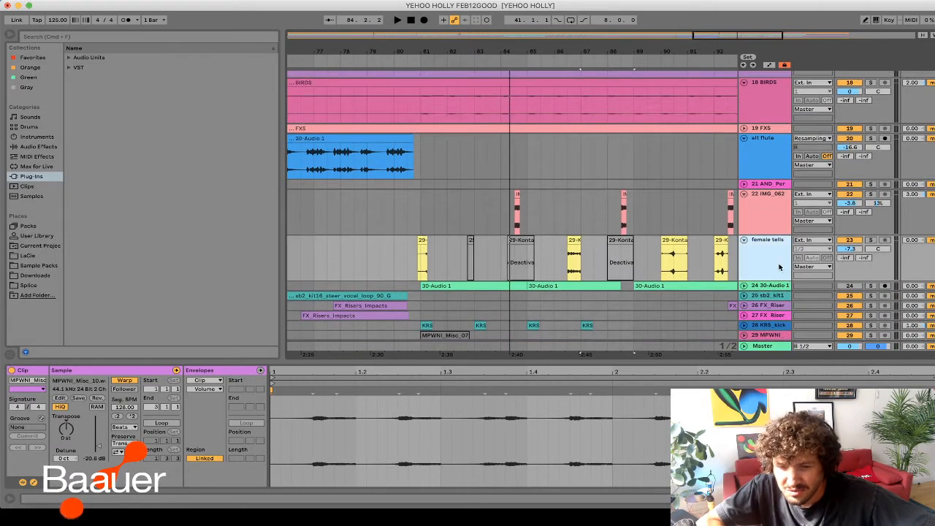
key(u)
click(625, 208)
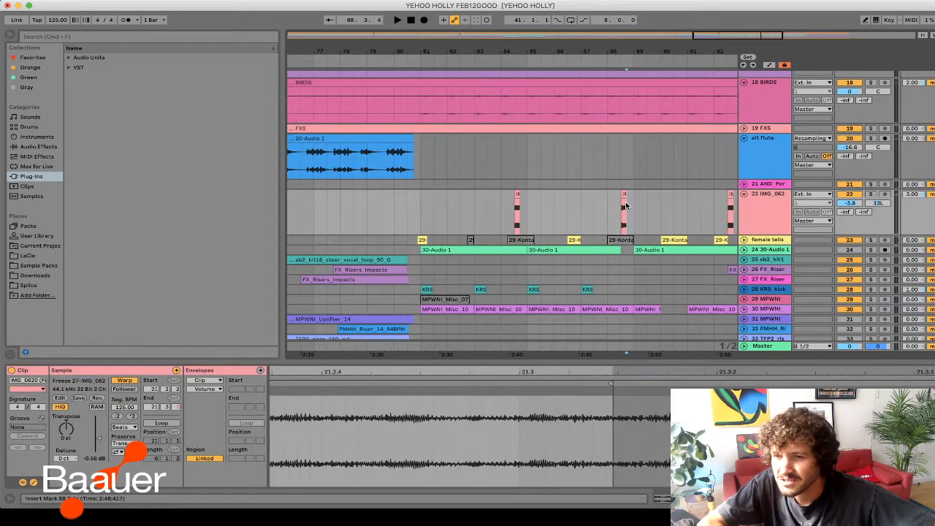
scroll(566, 153, down, 3)
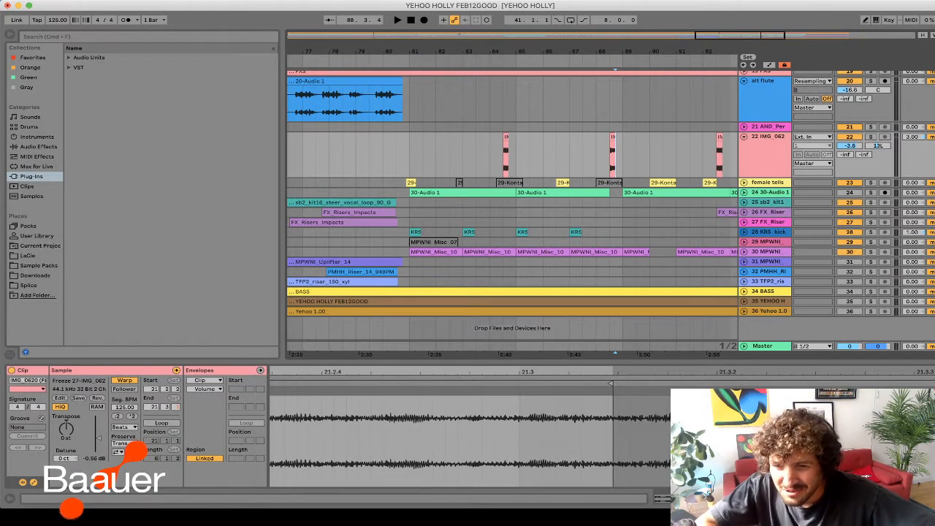
- Return to the start of the arrangement and select the BIRDS audio on track 18 from bar 17 to bar 25
drag(716, 36, 365, 36)
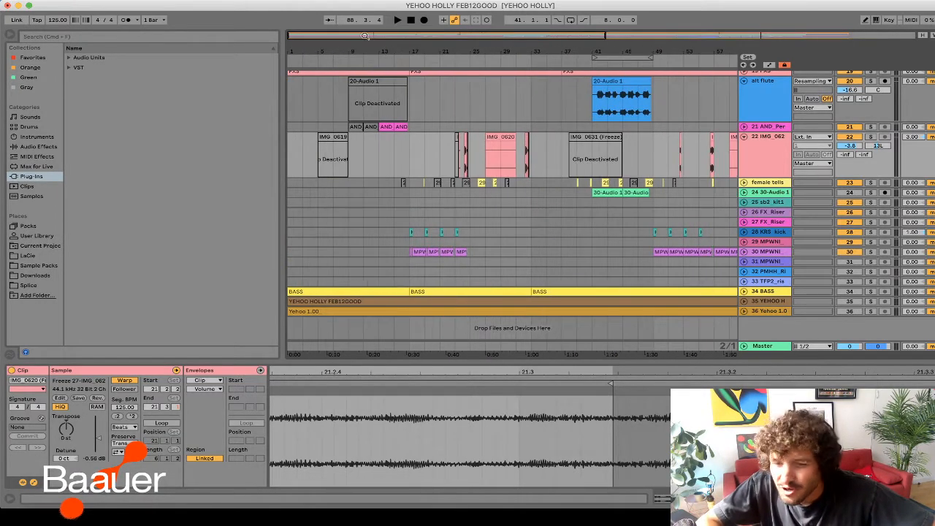
scroll(342, 179, up, 5)
drag(408, 215, 474, 217)
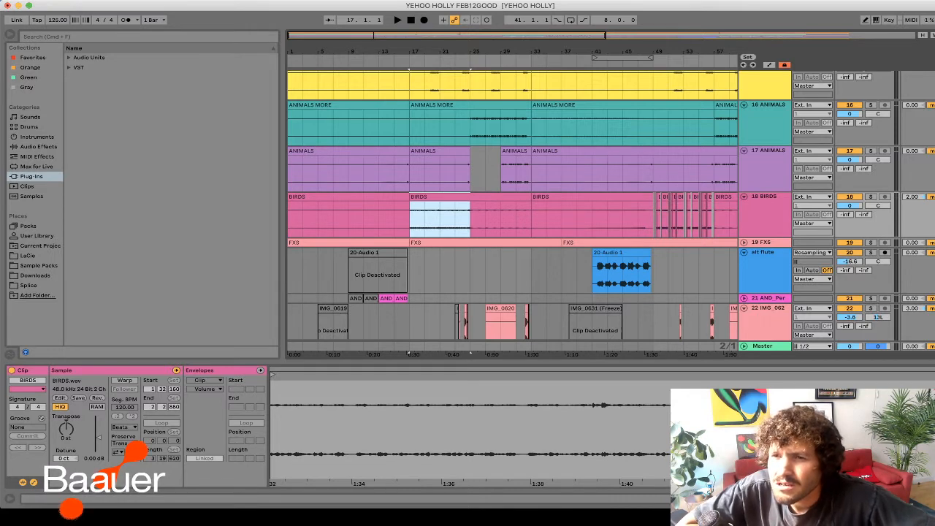
key(super+Tab)
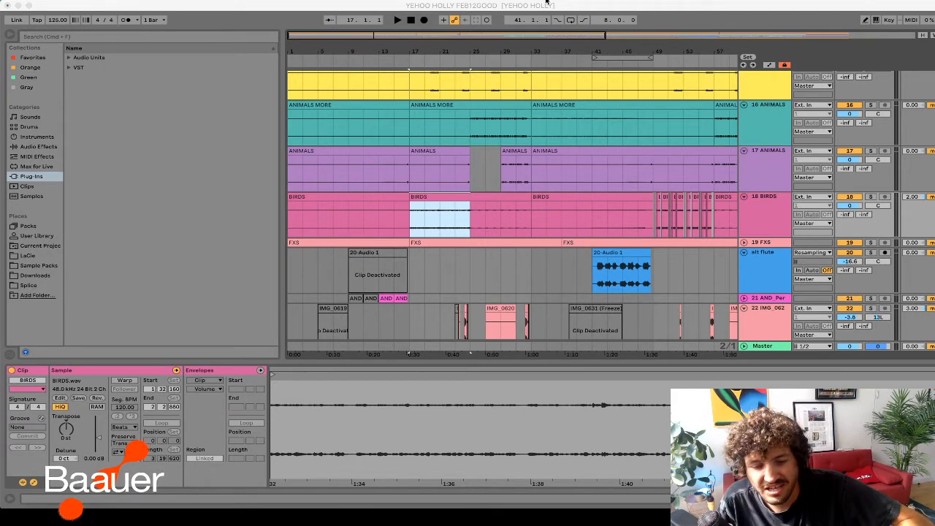
- Inspect the effect chains of the BIRDS, alt flute and IMG_062 tracks, and play briefly from 17.1.1
click(756, 228)
click(769, 265)
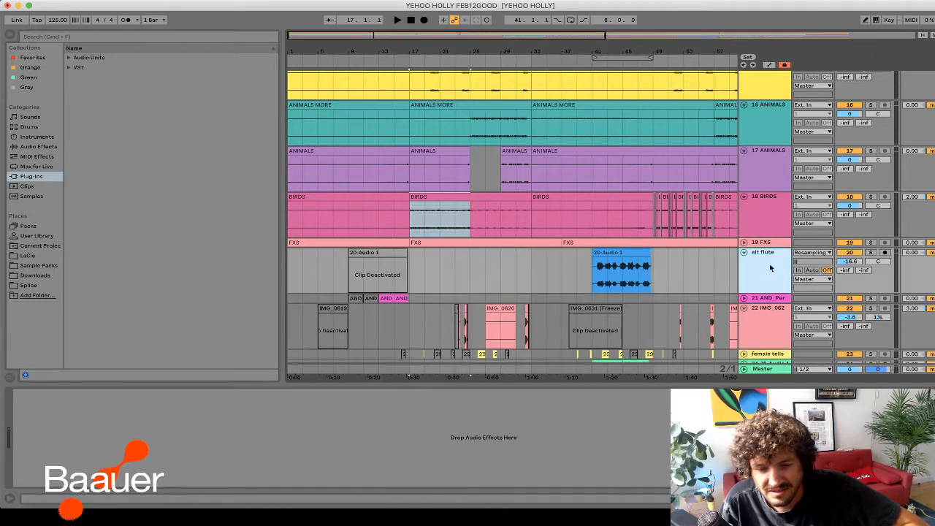
click(759, 231)
click(761, 243)
click(758, 282)
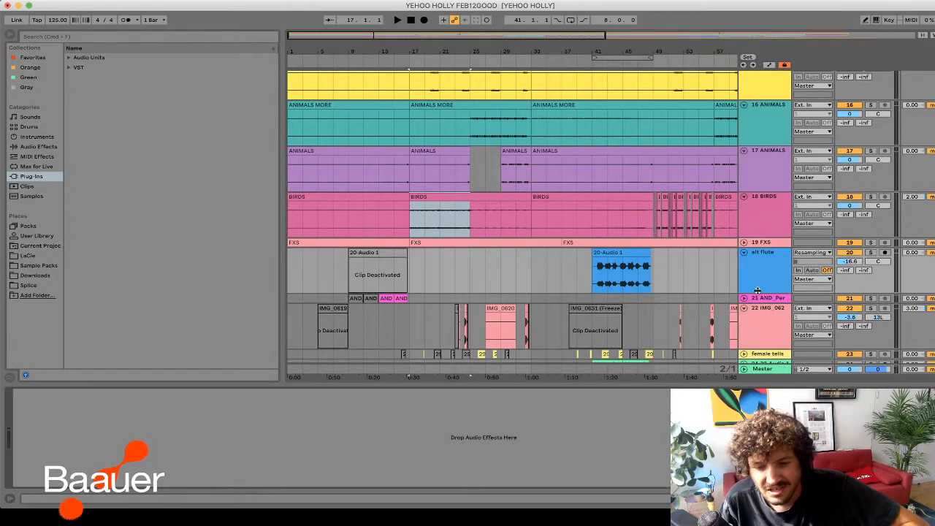
click(761, 318)
scroll(760, 318, down, 2)
scroll(428, 473, right, 1)
scroll(429, 473, left, 2)
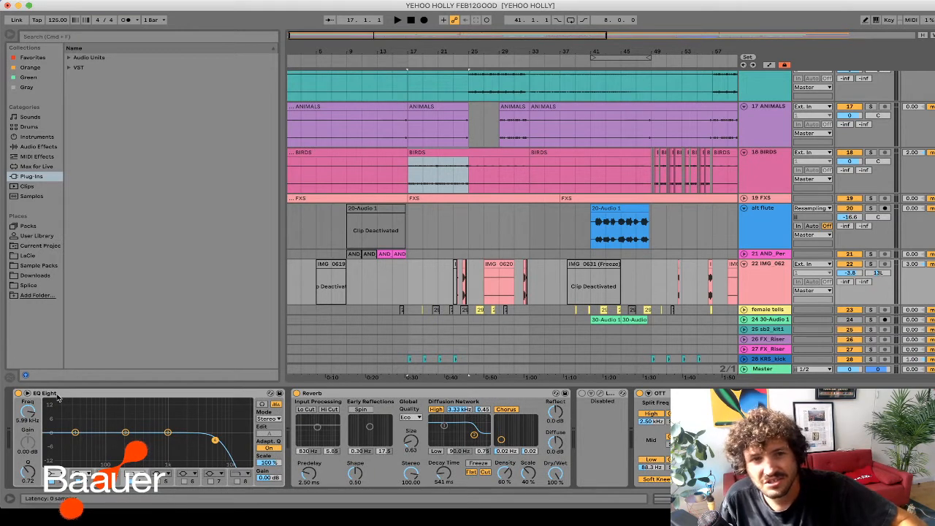
key(space)
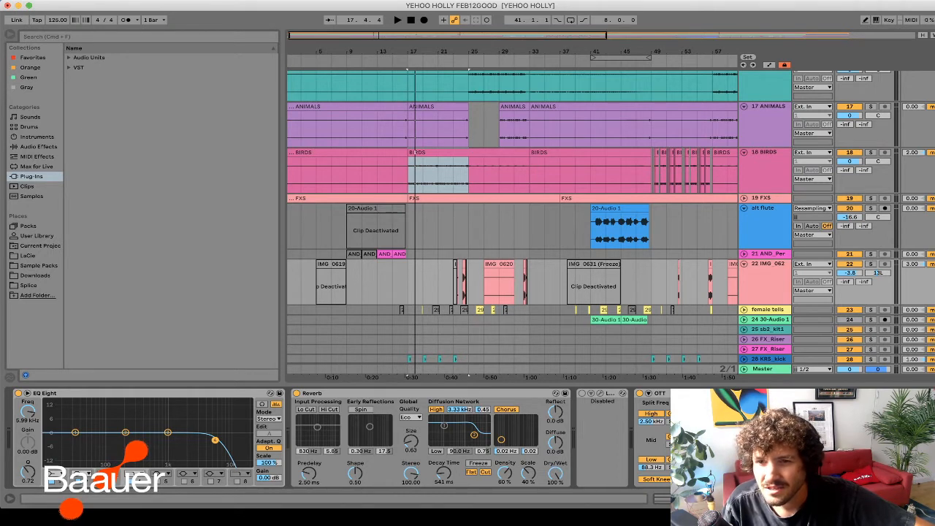
key(super+Tab)
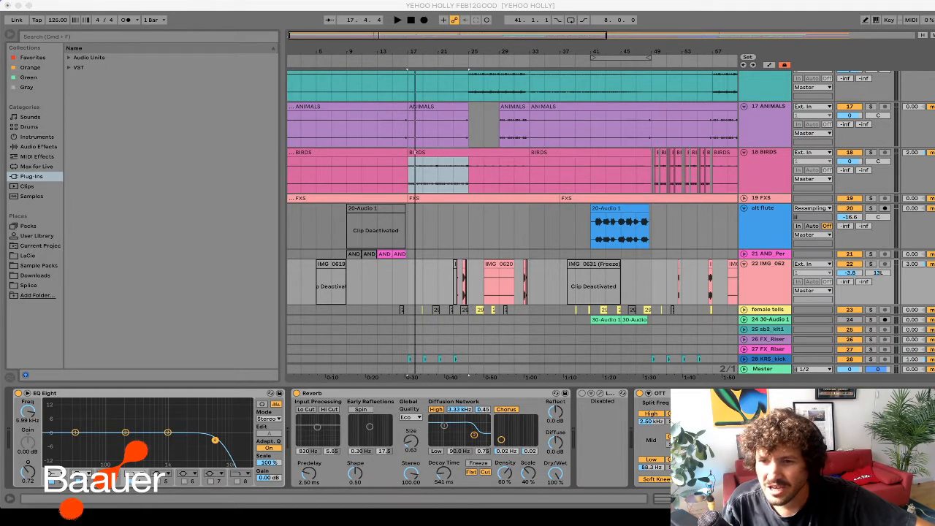
- Solo the BASS track and audition it from 17.1.1 twice
scroll(376, 179, up, 10)
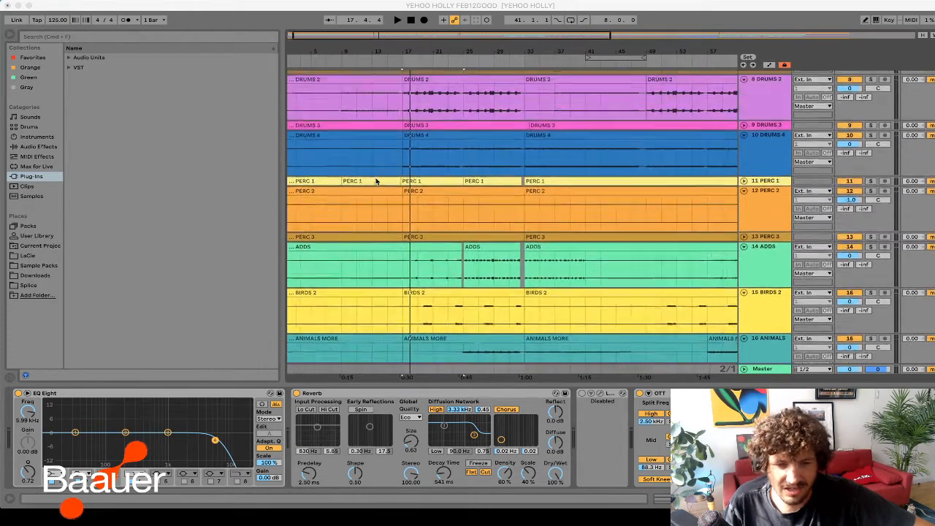
scroll(376, 181, up, 2)
scroll(409, 182, up, 4)
click(409, 182)
scroll(409, 182, up, 1)
click(406, 158)
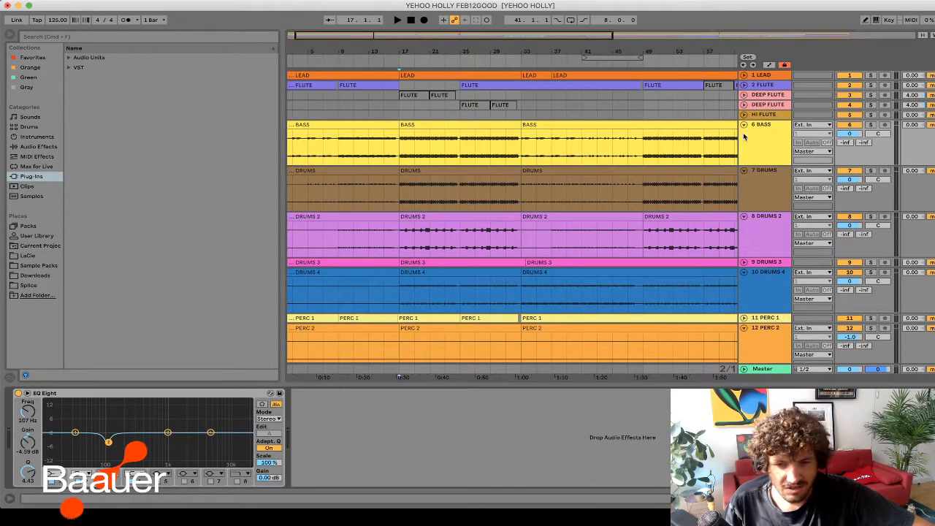
click(870, 125)
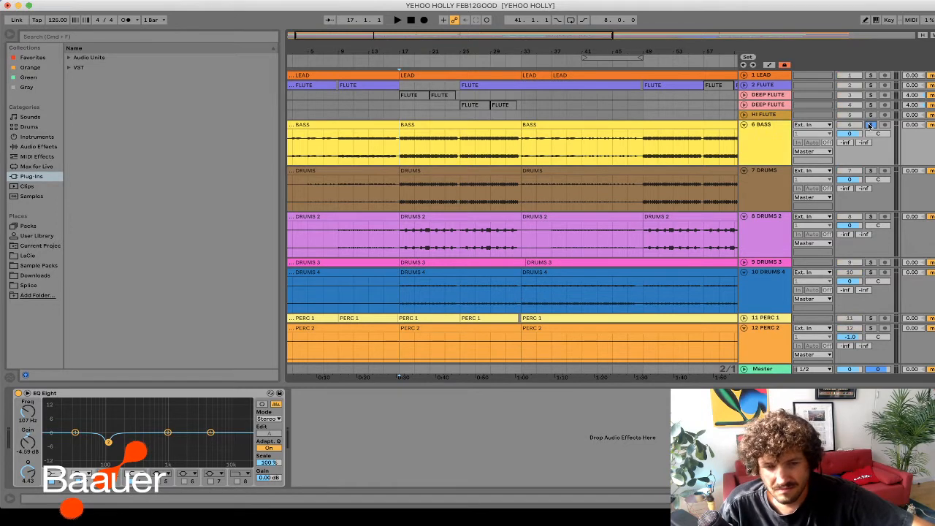
key(space)
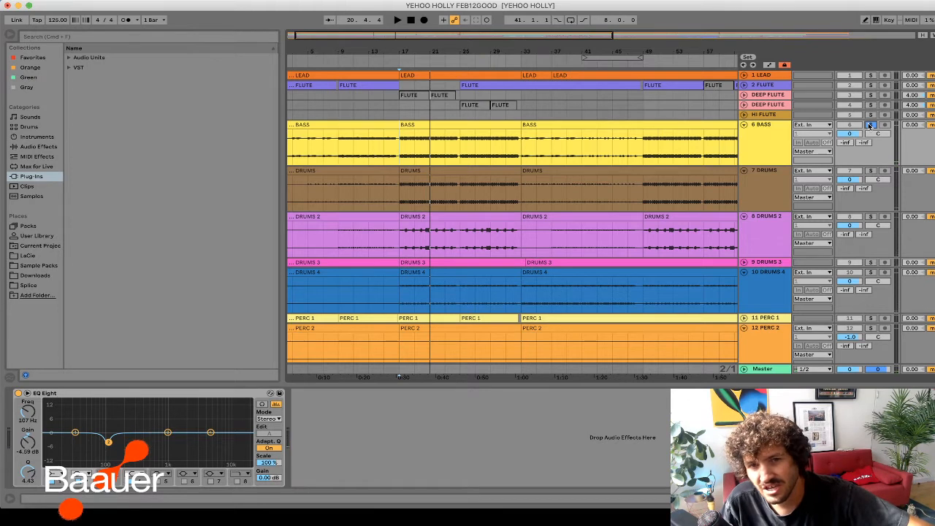
key(space)
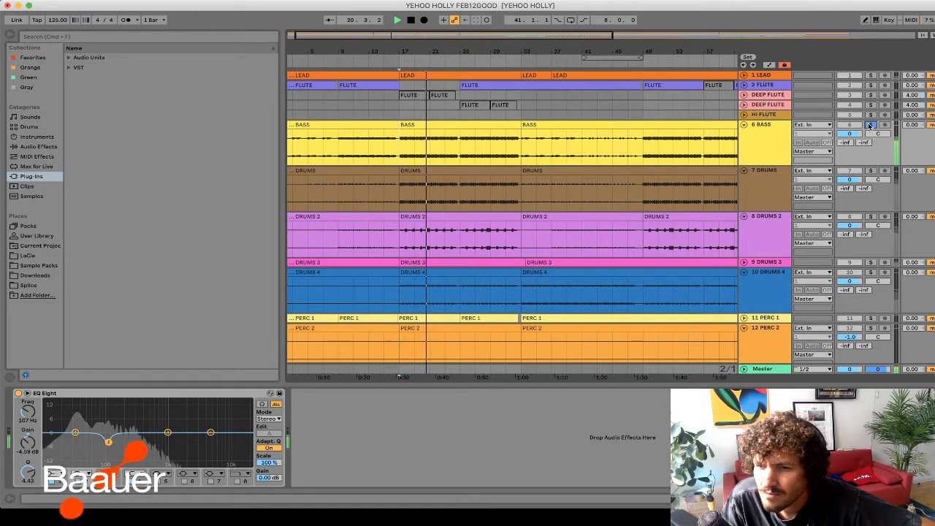
key(space)
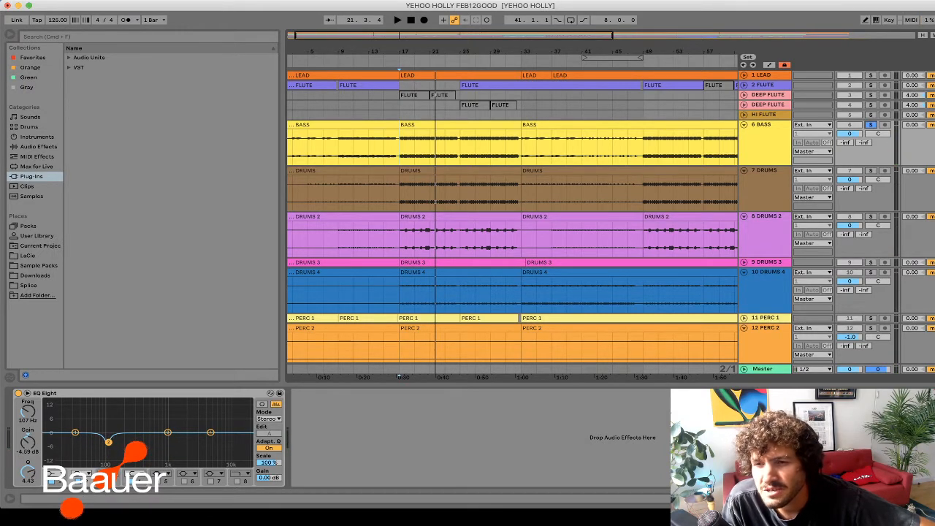
- Audition the soloed BASS from bar 17 onward, add DRUMS to the solo while playing, and clear the solos
key(space)
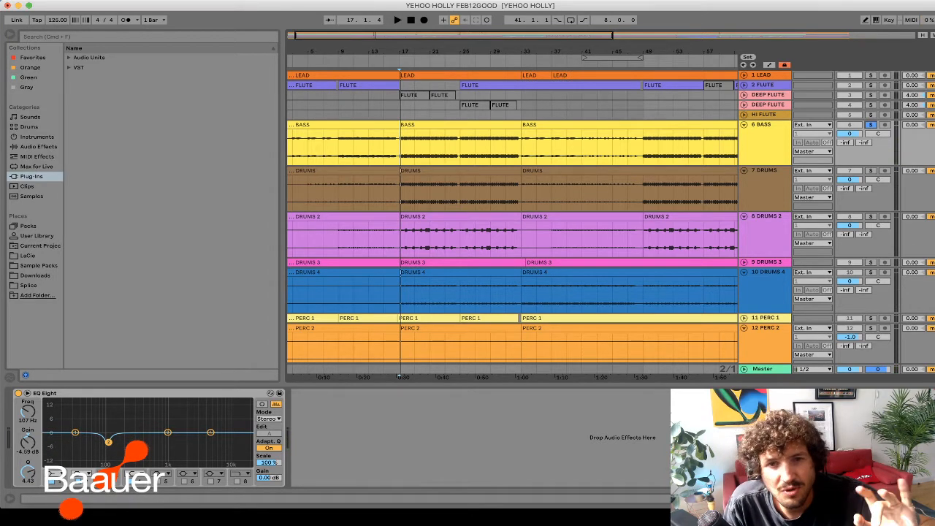
key(space)
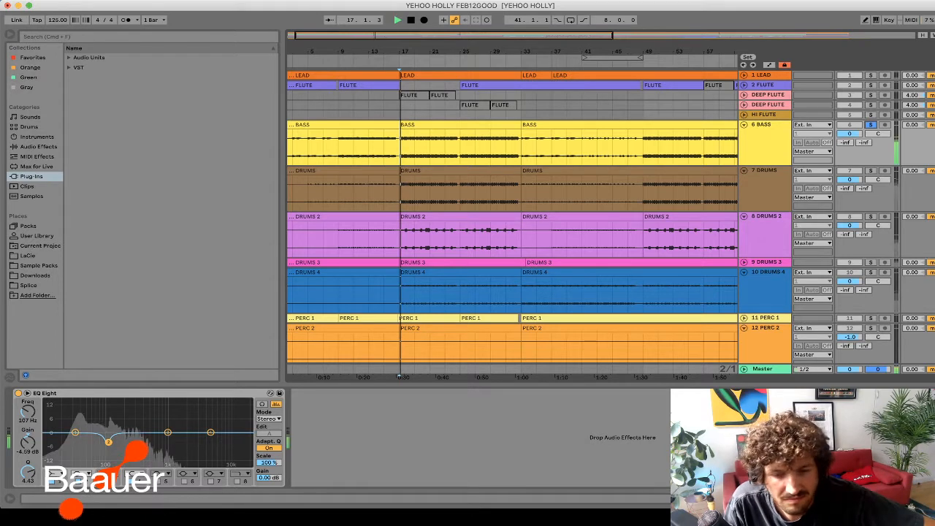
click(442, 161)
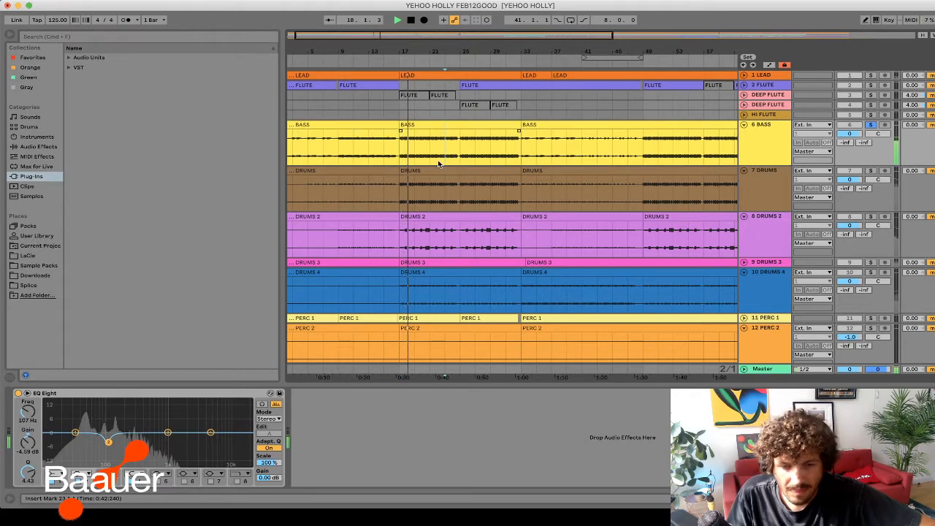
click(871, 171)
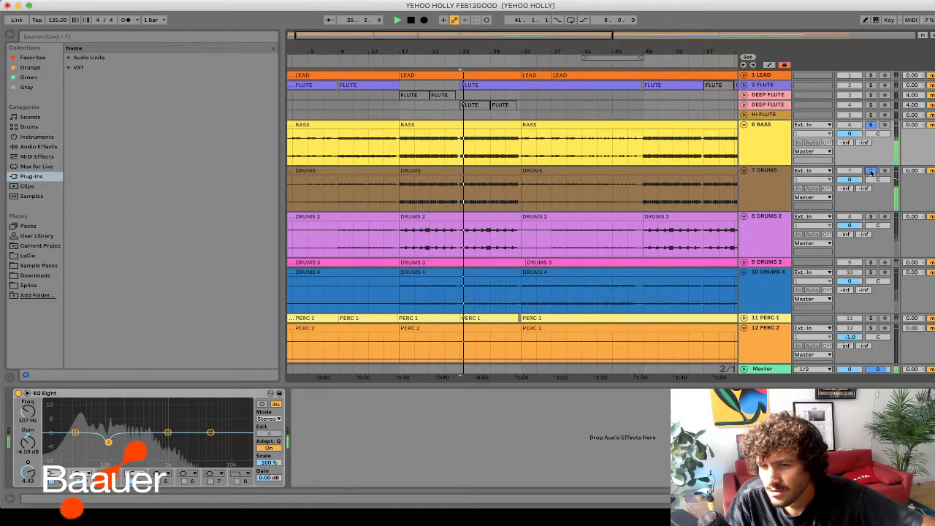
click(870, 171)
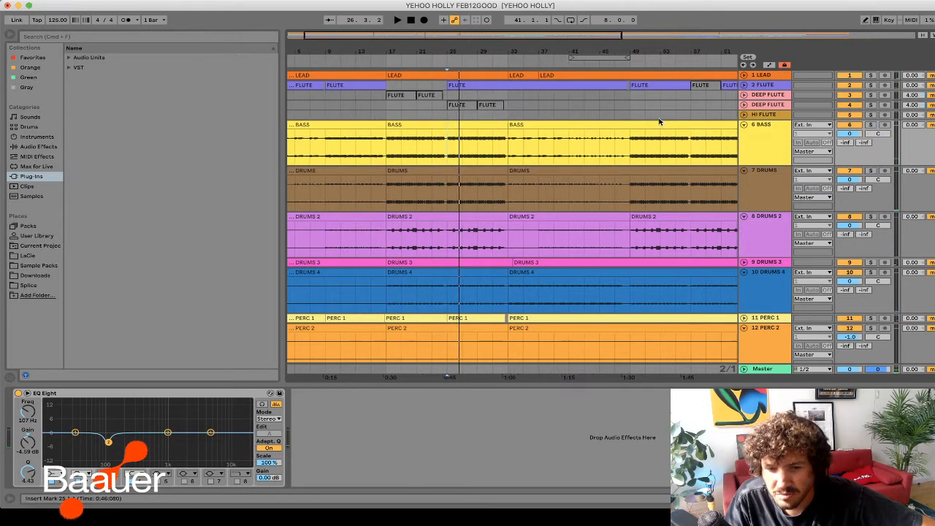
- Unfold track 2 FLUTE to view its clips and place the insert marker at 31.1.1 in the FLUTE clip
click(743, 86)
click(744, 86)
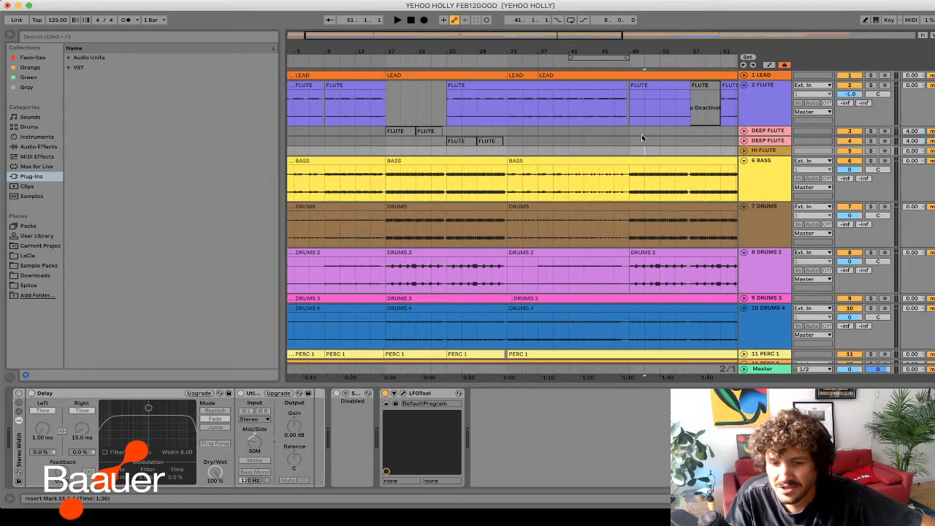
click(485, 123)
click(497, 123)
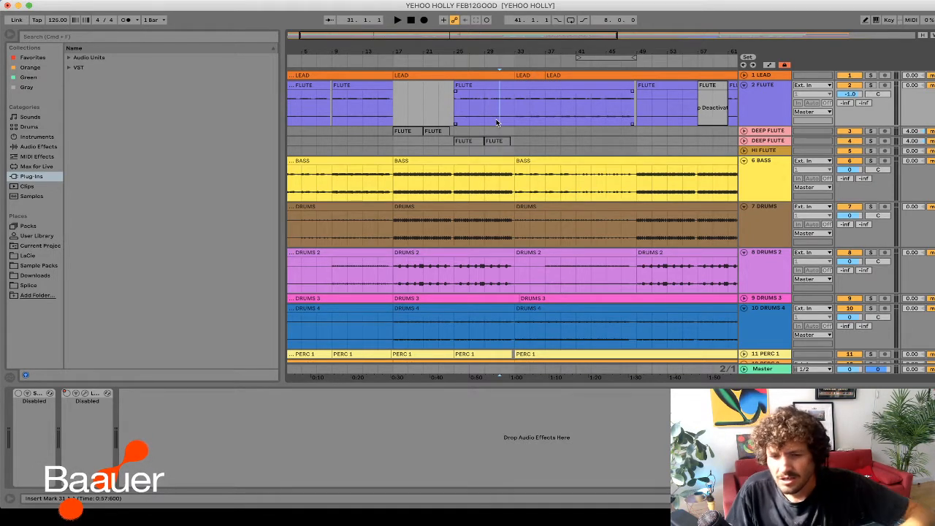
- Inspect the effect chains of the lowest tracks, including 36 Yehoo 1.0, 33 TFP2 and the ones above it
scroll(748, 190, down, 10)
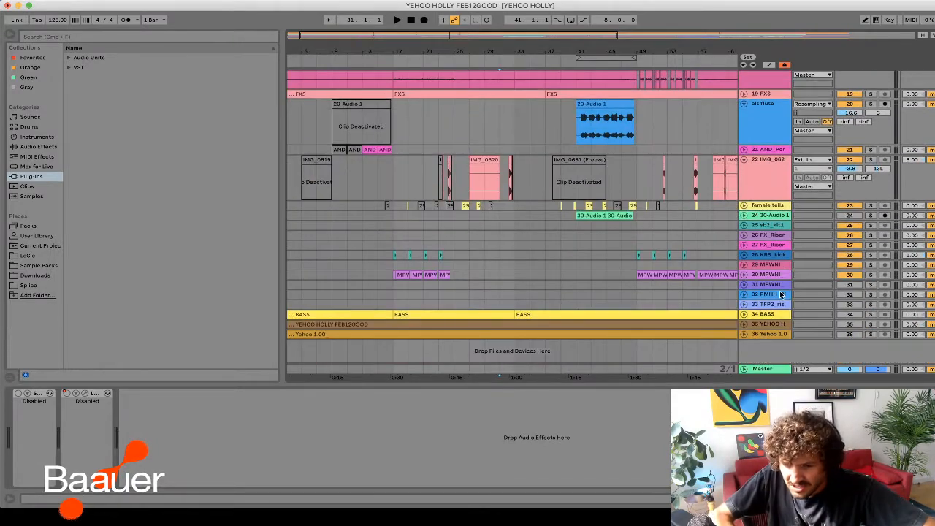
click(771, 334)
click(768, 306)
key(Up)
key(Up)
key(Up)
key(Down)
key(Up)
scroll(777, 249, up, 5)
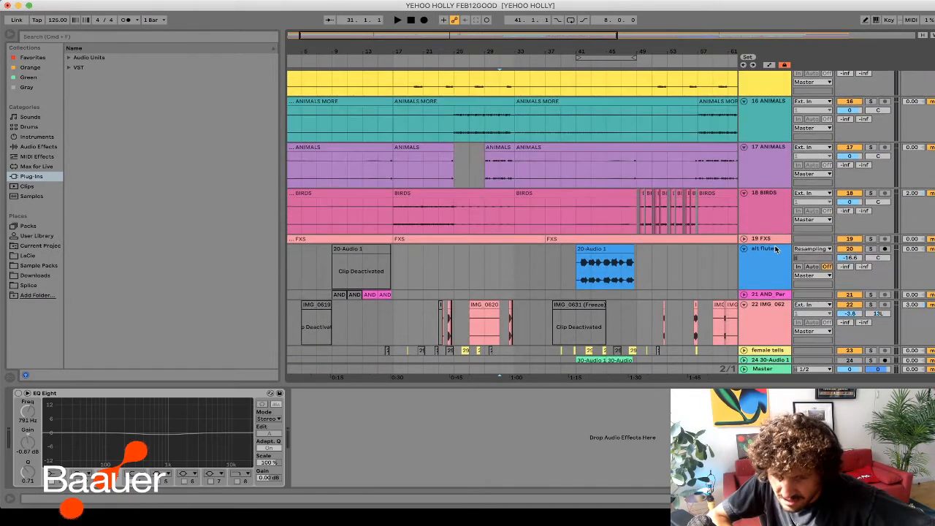
- Fold the FLUTE, BASS and DRUMS tracks and show the full length of the arrangement
scroll(777, 249, up, 10)
click(744, 85)
click(751, 105)
click(751, 115)
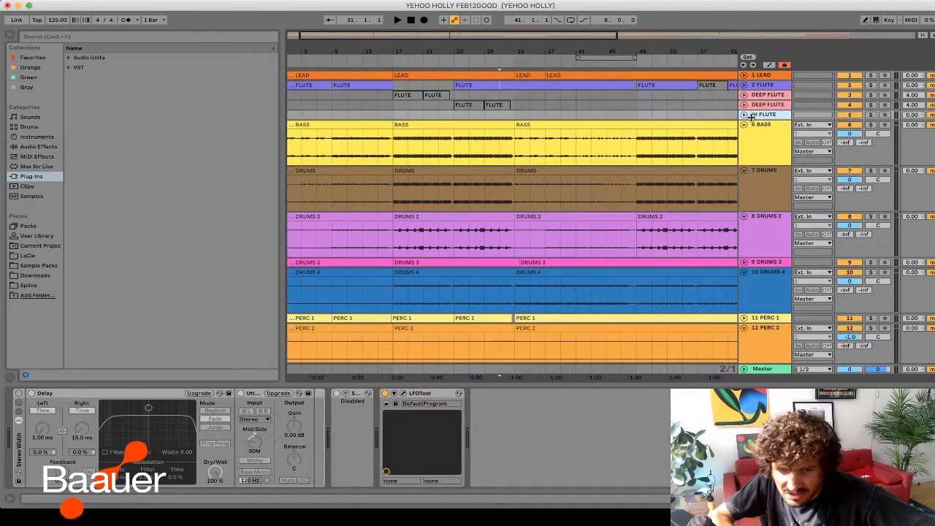
key(Down)
key(Left)
key(Down)
key(Left)
key(Down)
drag(550, 32, 782, 33)
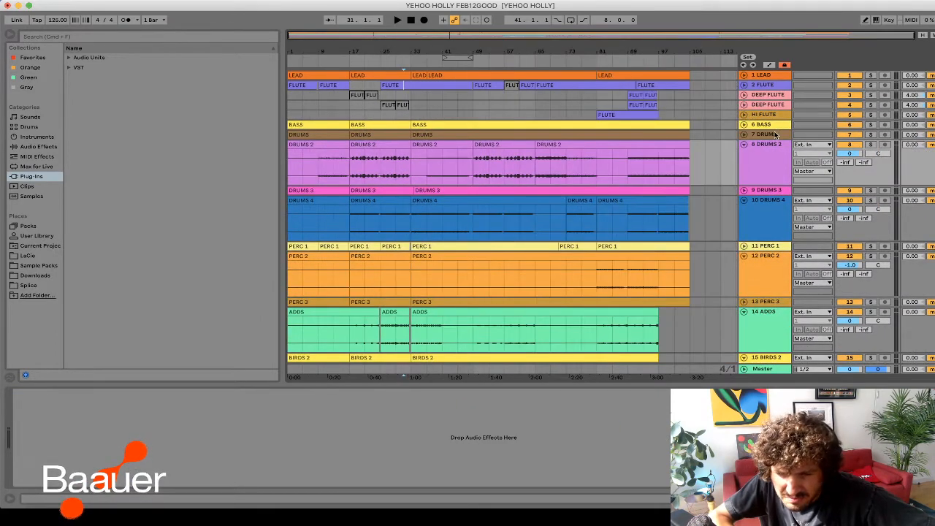
- Fold the remaining open tracks from 8 DRUMS 2 down through 15 BIRDS 2
click(776, 135)
key(Down)
key(Left)
key(Down)
key(Down)
key(Left)
key(Down)
key(Down)
key(Left)
key(Down)
key(Down)
key(Left)
key(Down)
key(Left)
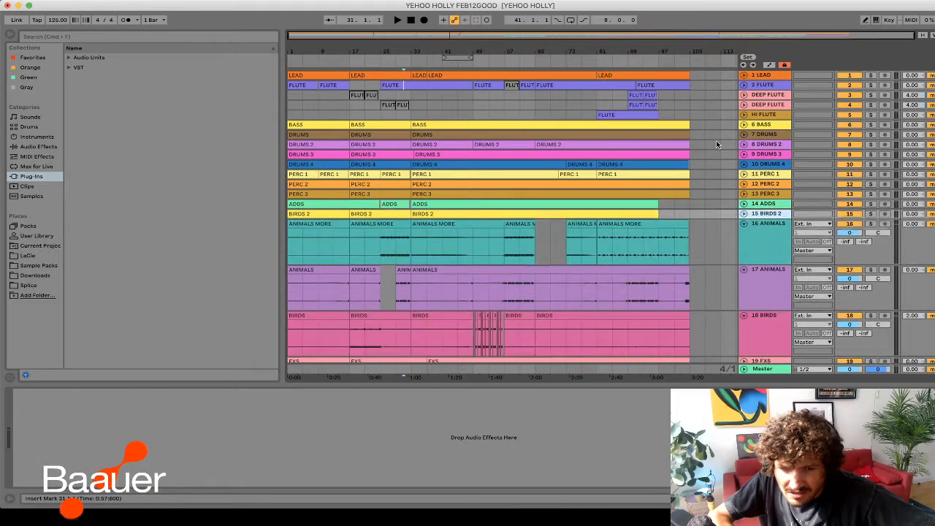
- Fold the two ANIMALS tracks 16 and 17, and set the insert marker at 89.1.1 among the flute tracks
key(Down)
key(Left)
key(Down)
key(Left)
key(Down)
key(Down)
key(Down)
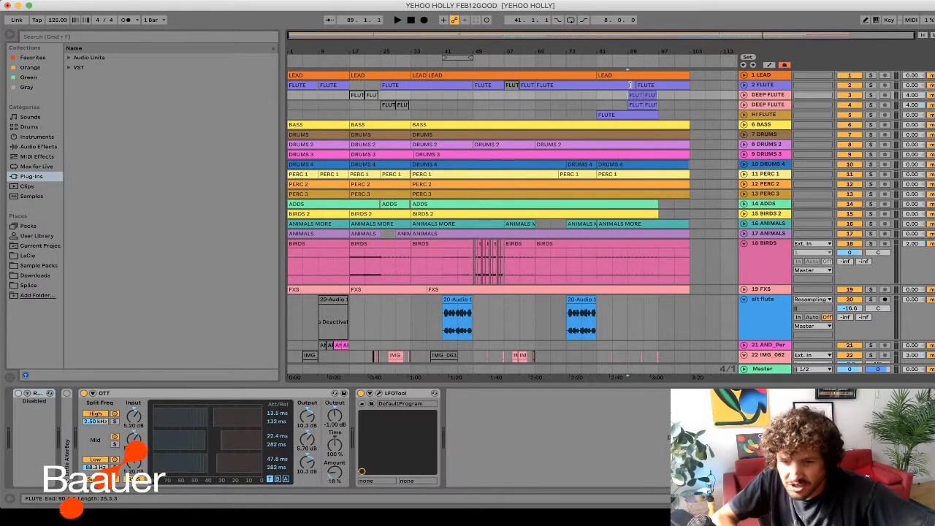
click(647, 114)
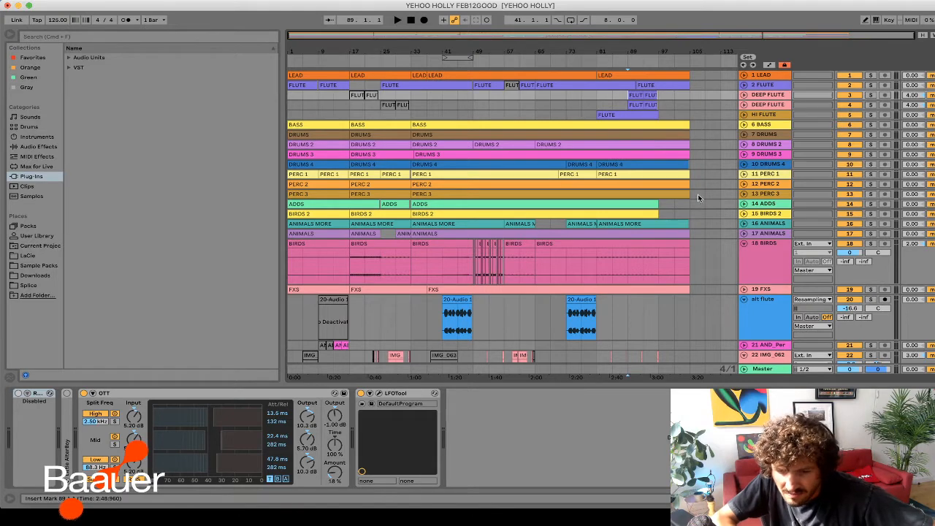
- Fold track 18 BIRDS and go down the track list to 21 AND_Per
click(764, 258)
key(u)
key(Down)
key(Down)
key(Down)
key(Down)
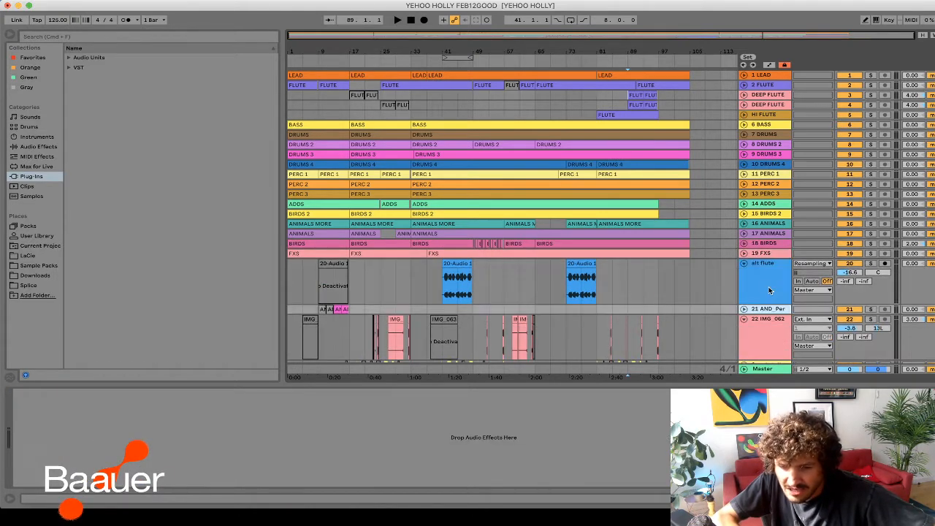
- Fold the alt flute and IMG_062 tracks, with alt flute moved below AND_Per, and select 25 sb2_kit1
key(u)
drag(769, 286, 767, 283)
key(u)
key(Down)
key(Down)
key(Down)
key(Down)
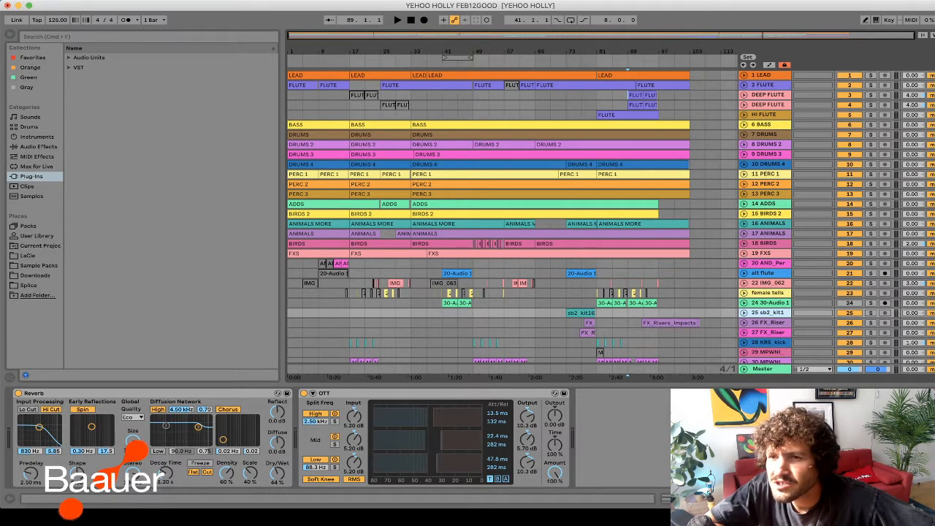
- Inspect the Master track's effect chain, collapsing and expanding its mastering rack and looking through to the EQ Eight
key(super+Tab)
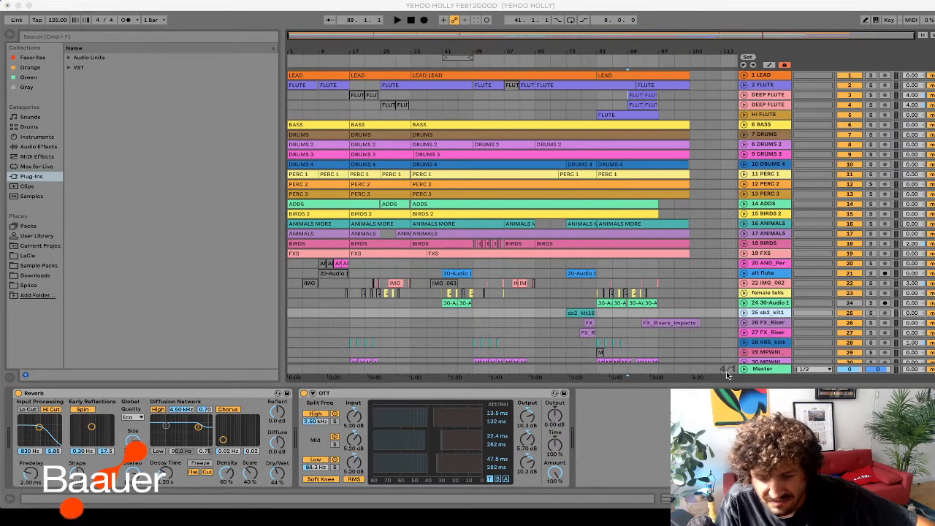
click(758, 369)
click(759, 370)
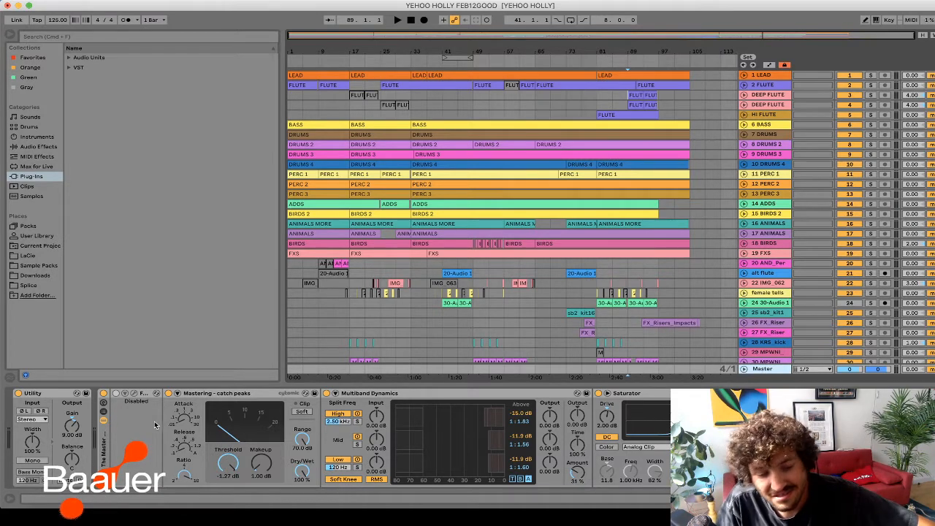
double_click(101, 442)
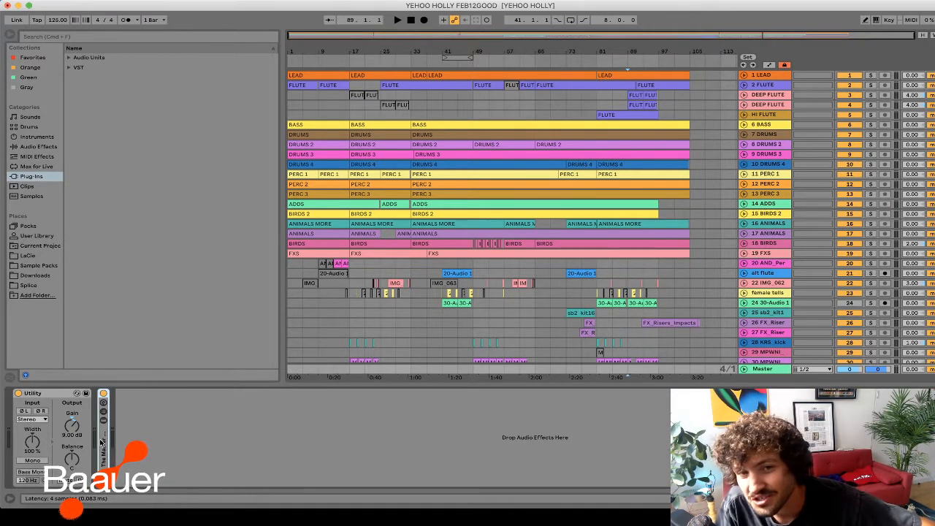
double_click(101, 442)
scroll(235, 411, right, 5)
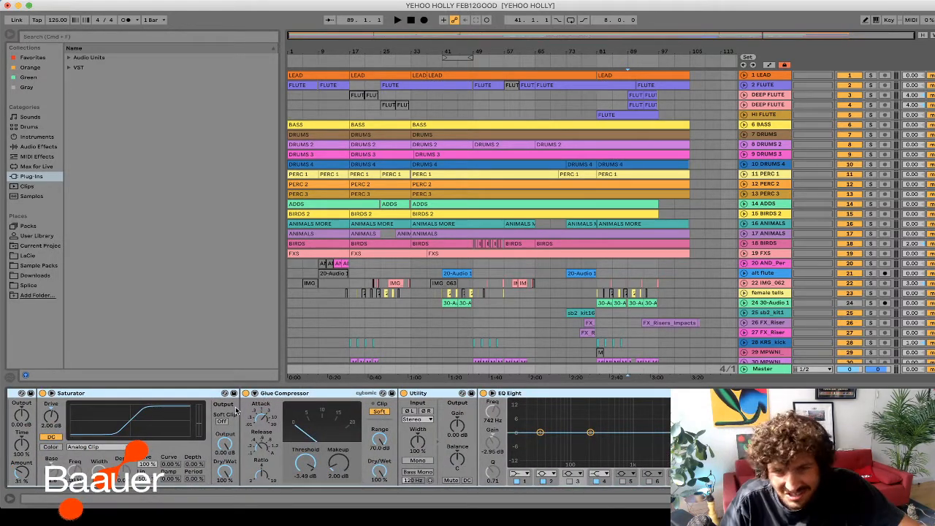
scroll(236, 412, left, 6)
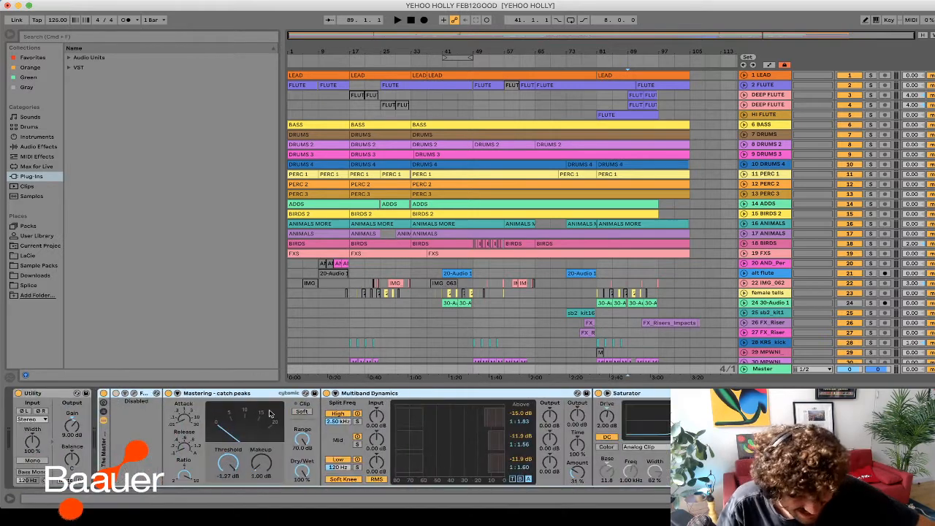
- Bypass the mastering rack on the Master track and play the arrangement briefly from bar 9
click(54, 394)
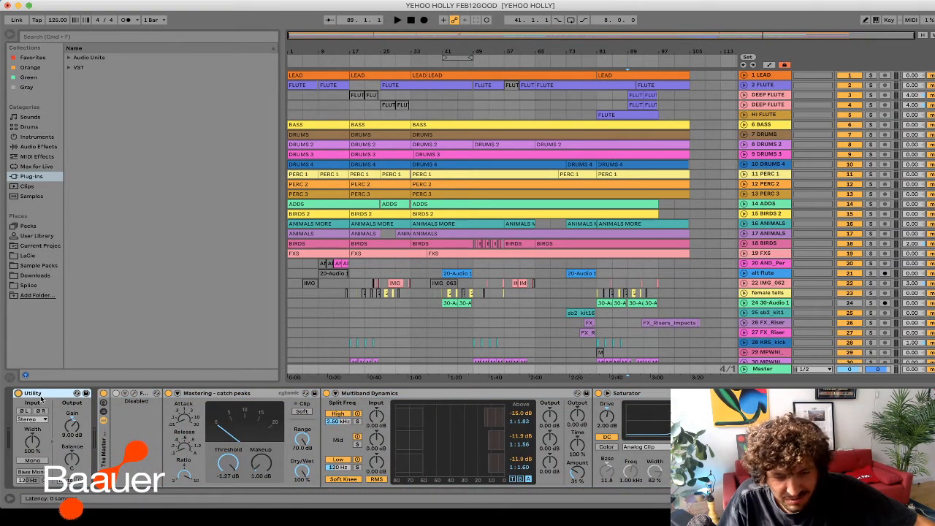
click(103, 393)
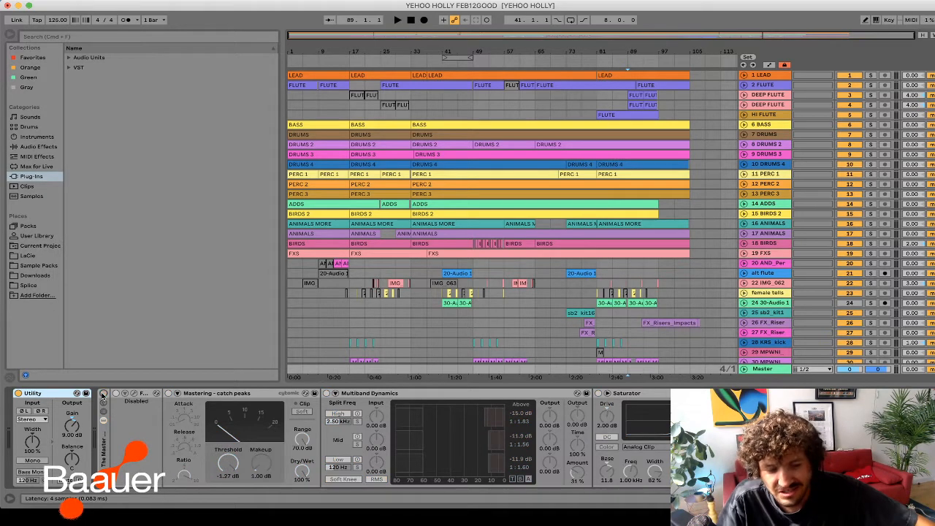
click(320, 114)
key(space)
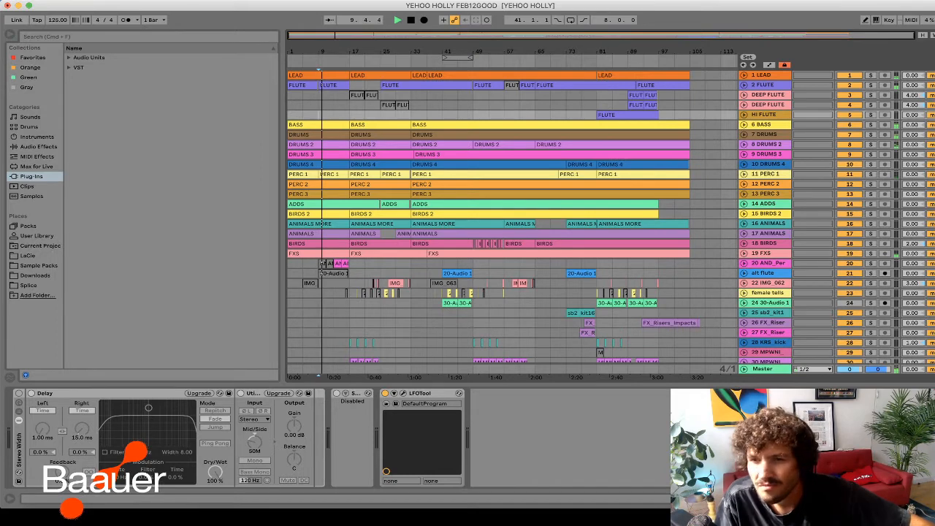
key(space)
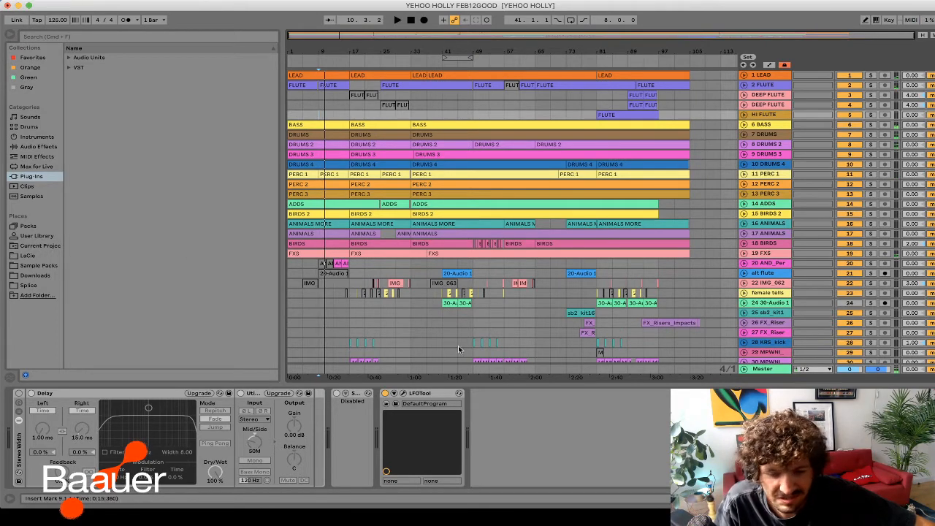
- Compare the mix with the Master's Utility bypassed and switched back on, playing again from bar 9
click(767, 370)
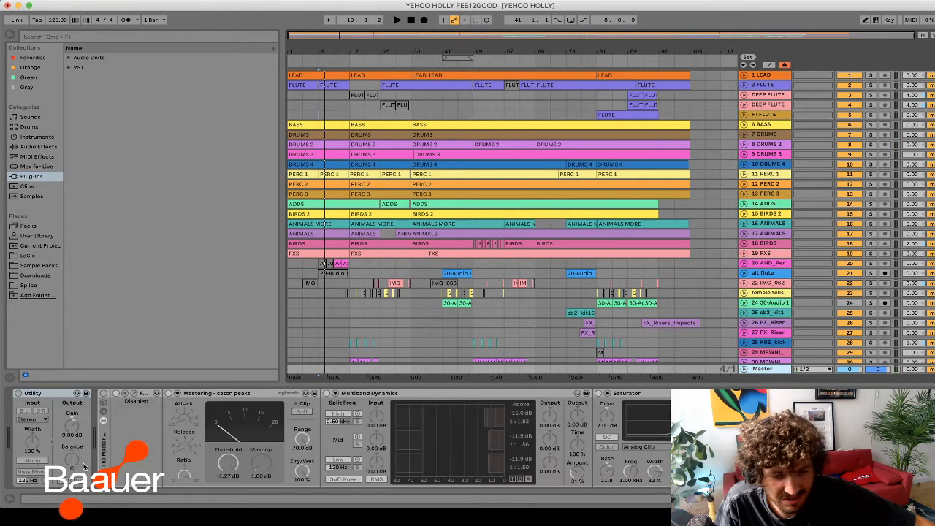
key(space)
click(18, 394)
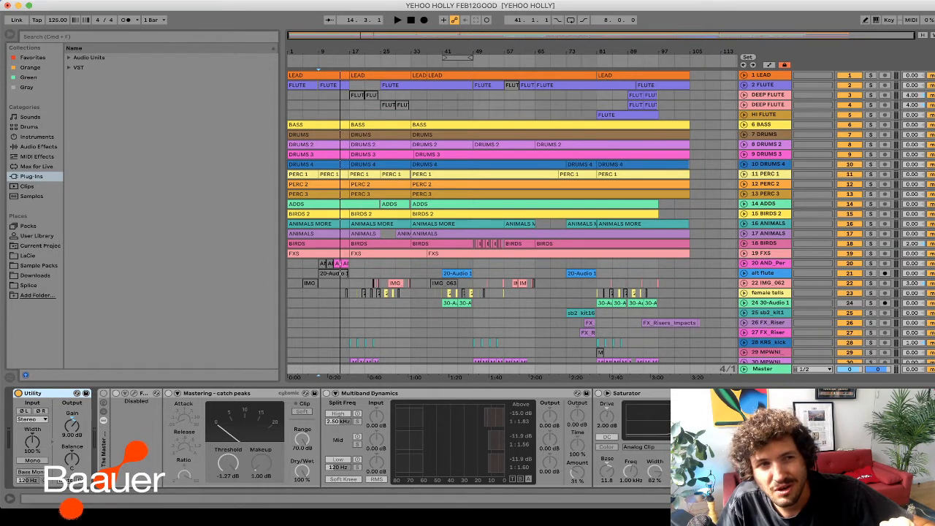
click(318, 272)
key(space)
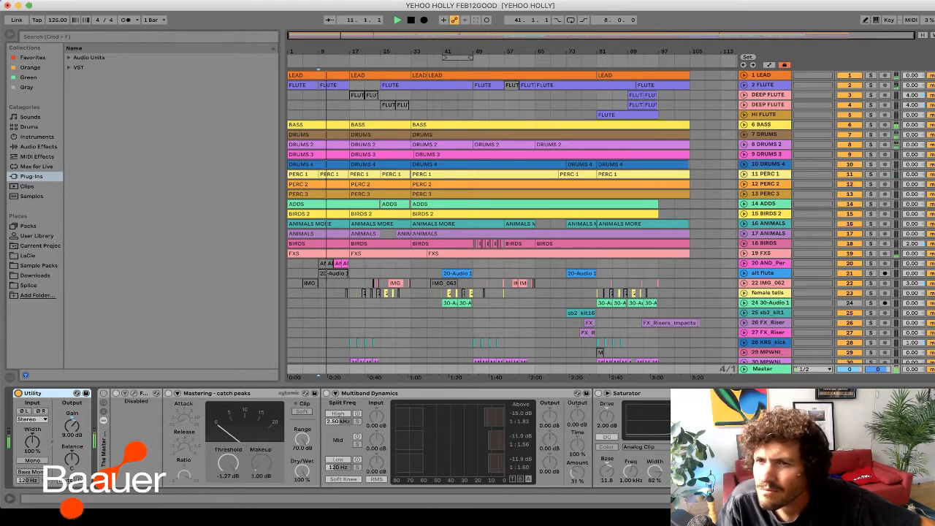
key(space)
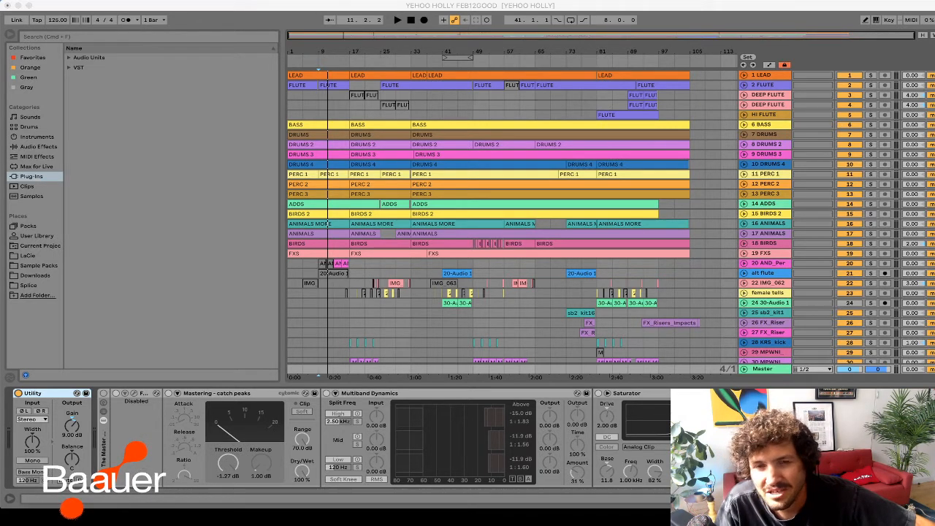
- Look over the lower tracks and play the arrangement briefly from 49.1.1
click(468, 239)
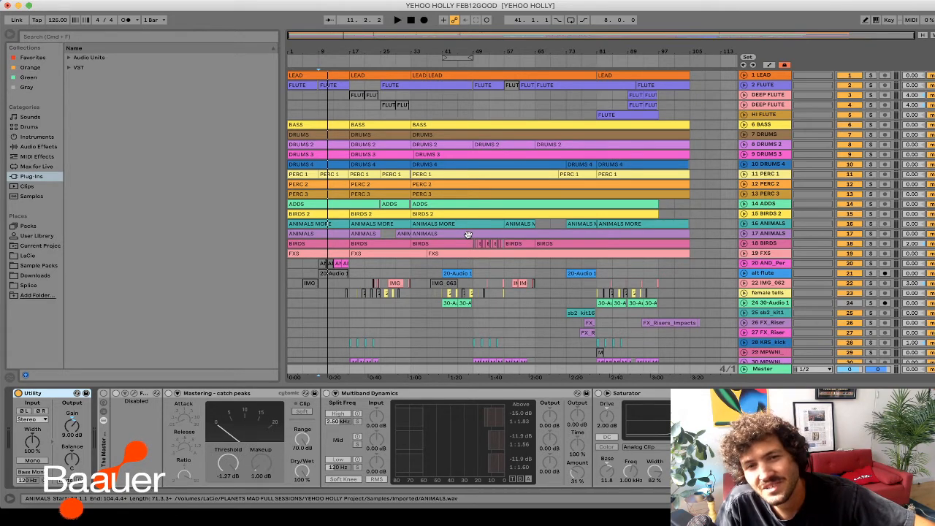
scroll(468, 235, down, 5)
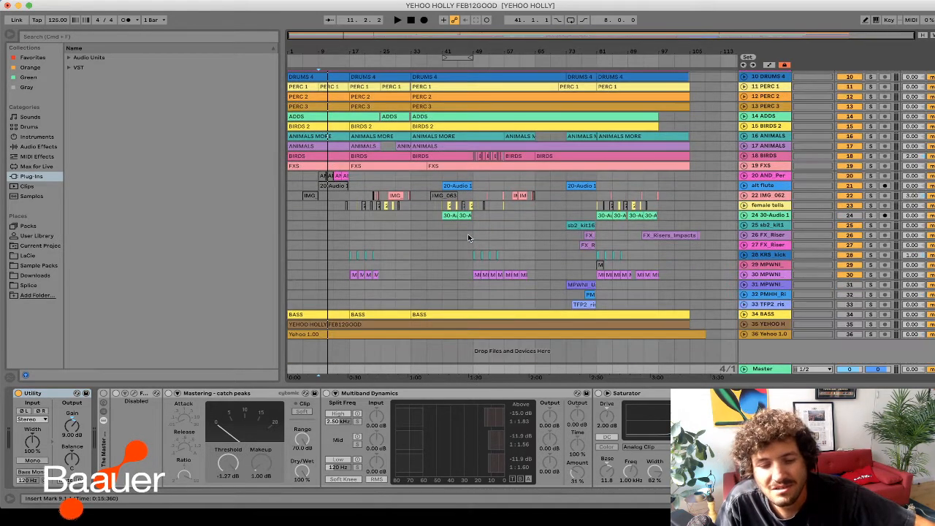
click(468, 238)
key(space)
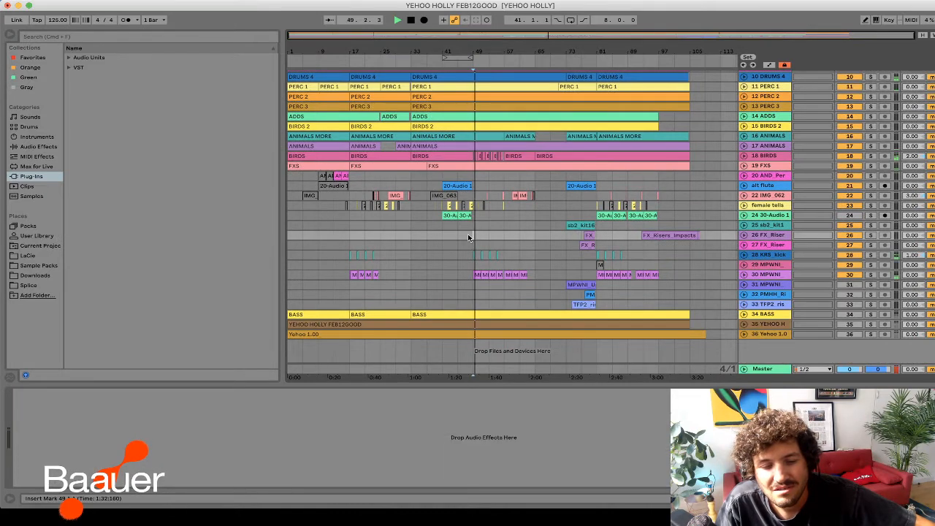
scroll(468, 238, up, 2)
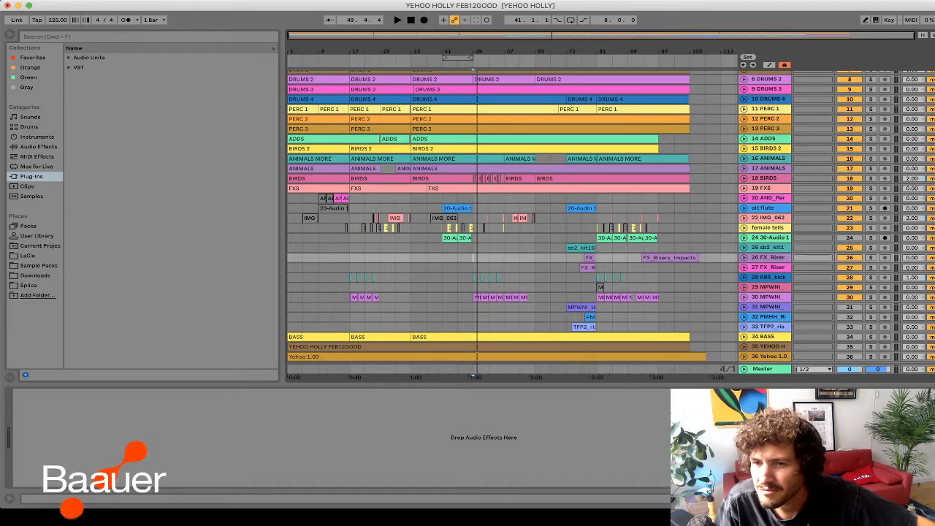
- Search the browser for "portal" across all results and select the Portal plug-in
key(super+Tab)
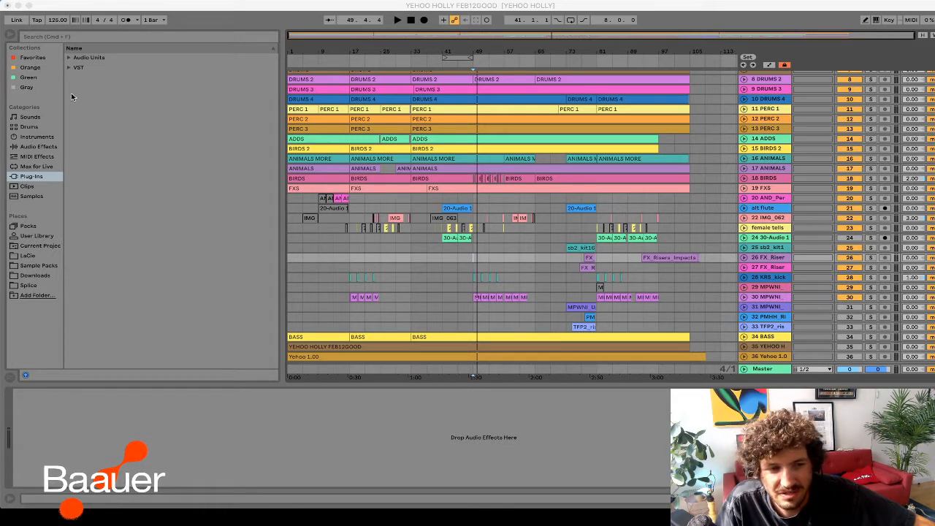
click(78, 37)
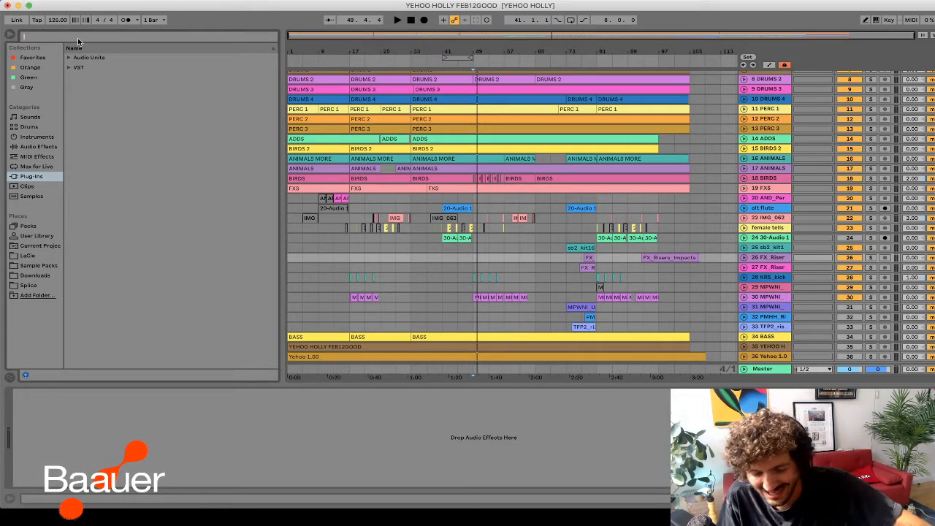
text(po)
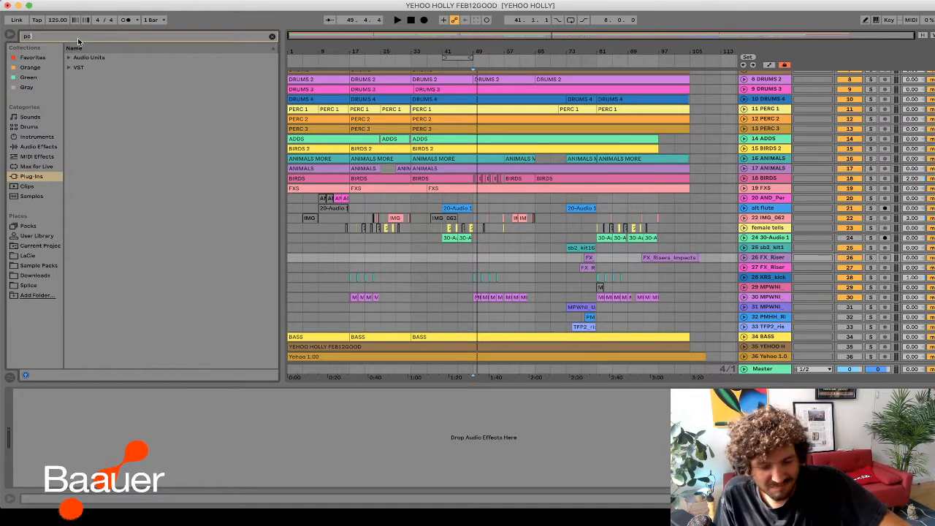
text(rta)
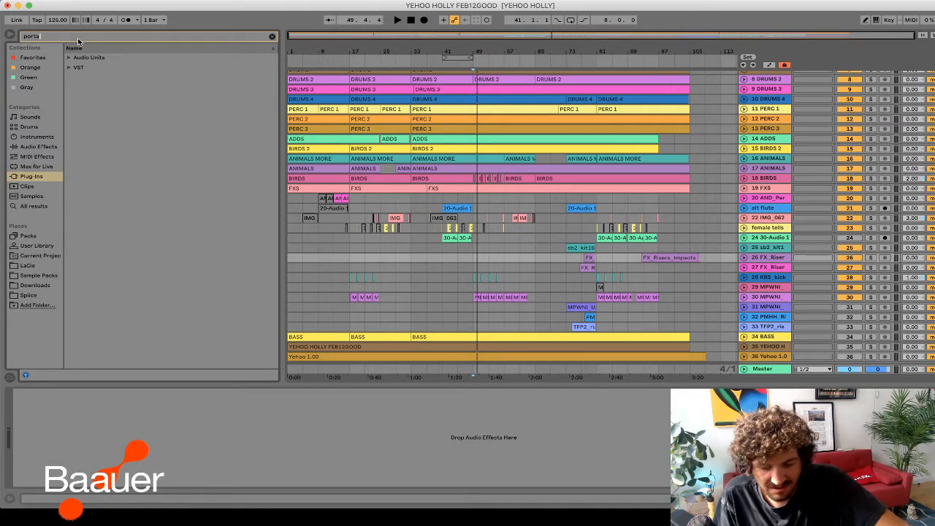
text(l)
click(33, 156)
click(30, 147)
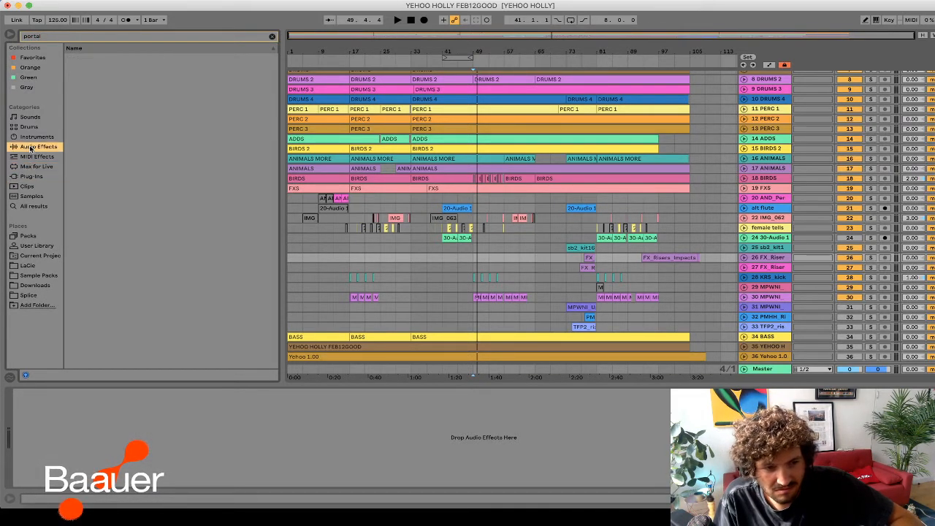
click(42, 207)
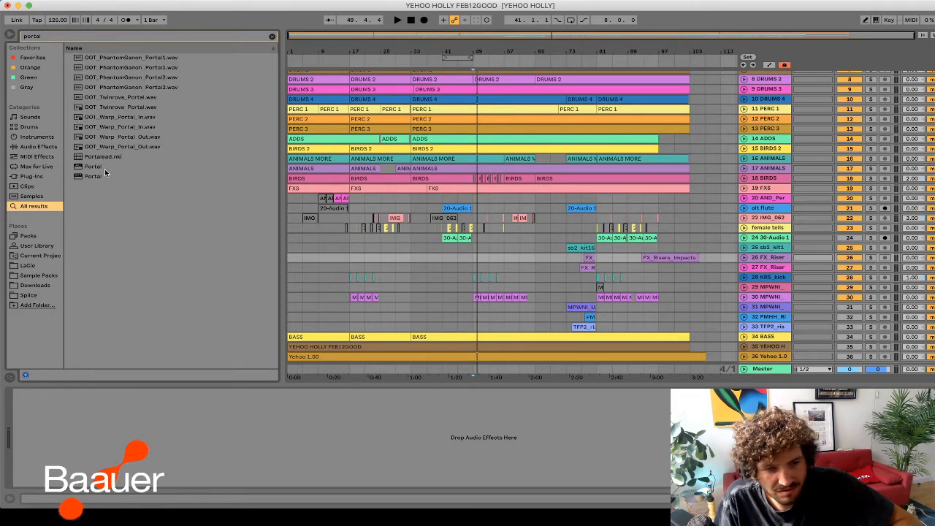
click(105, 169)
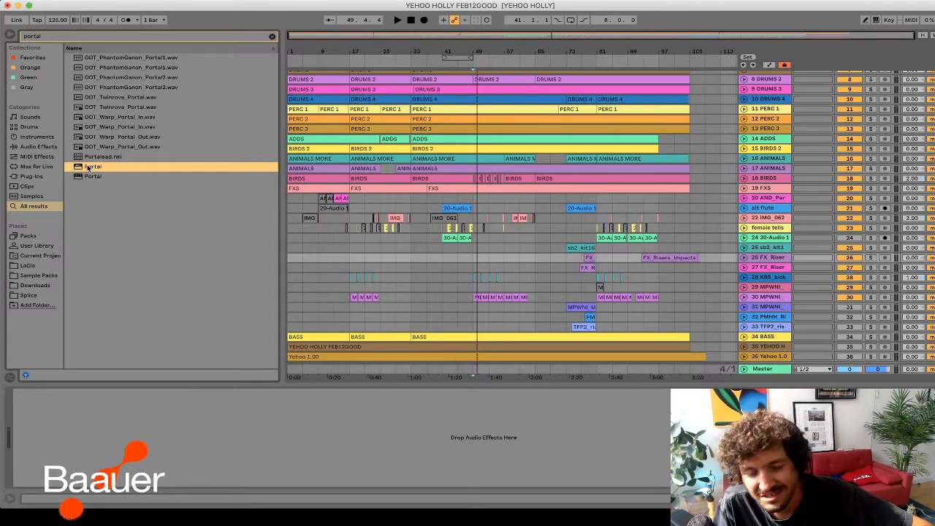
- Unfold the BIRDS track, add the Portal plug-in to it and play the arrangement from bar 17
scroll(371, 188, up, 3)
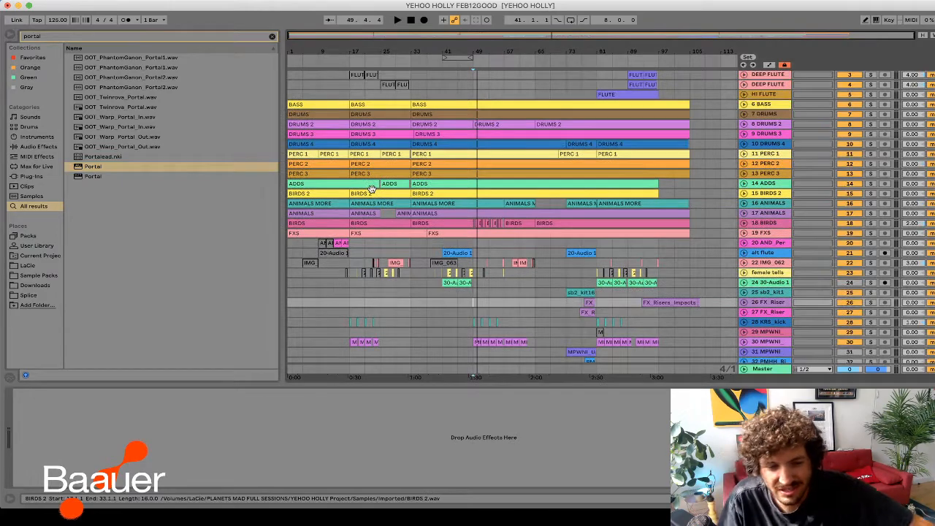
scroll(371, 188, down, 5)
key(space)
click(744, 156)
key(space)
drag(88, 166, 354, 179)
key(space)
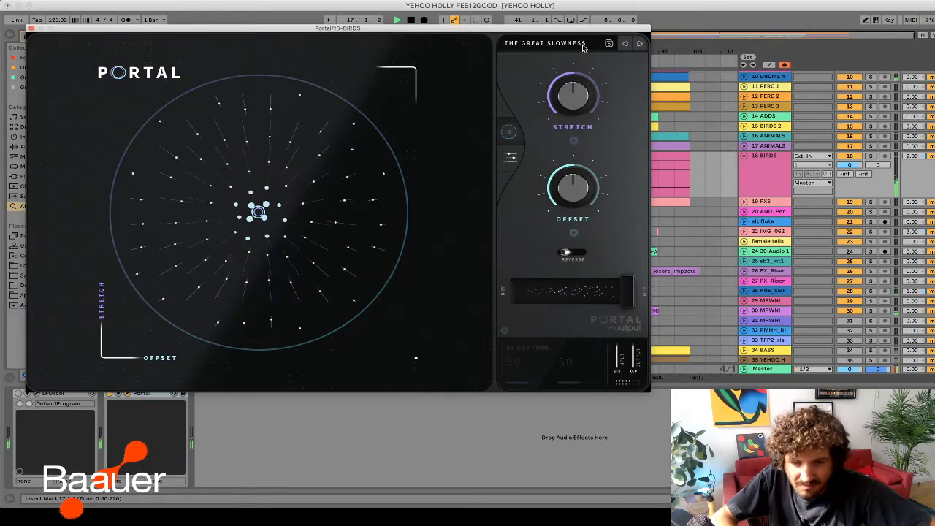
- Audition Portal's Start Here presets, including Tranquility Garden, Sifter Delay, Filth Divide and Such a Drag
click(555, 43)
click(353, 210)
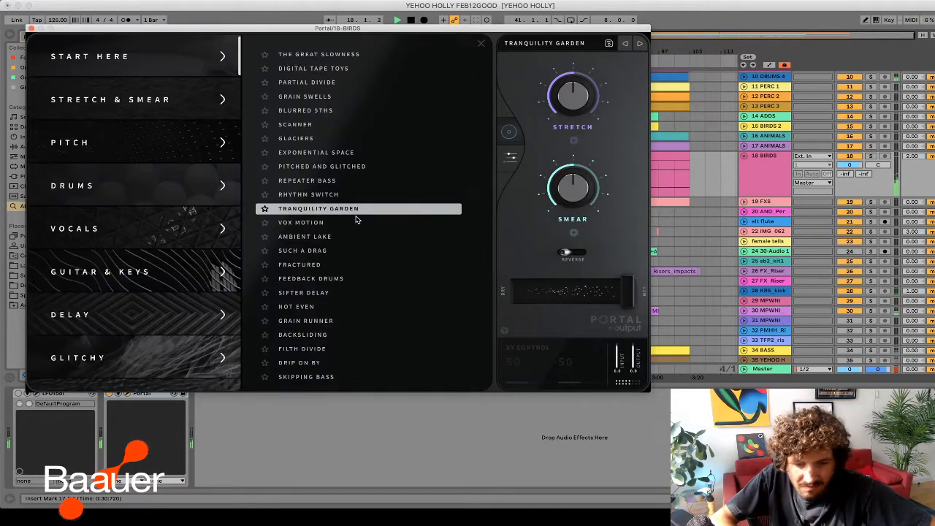
click(324, 294)
click(324, 252)
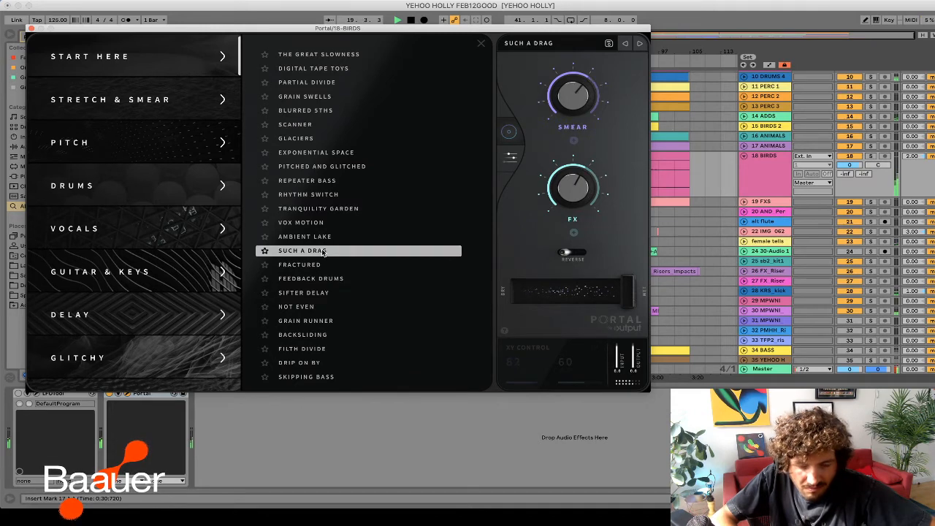
click(322, 349)
click(302, 251)
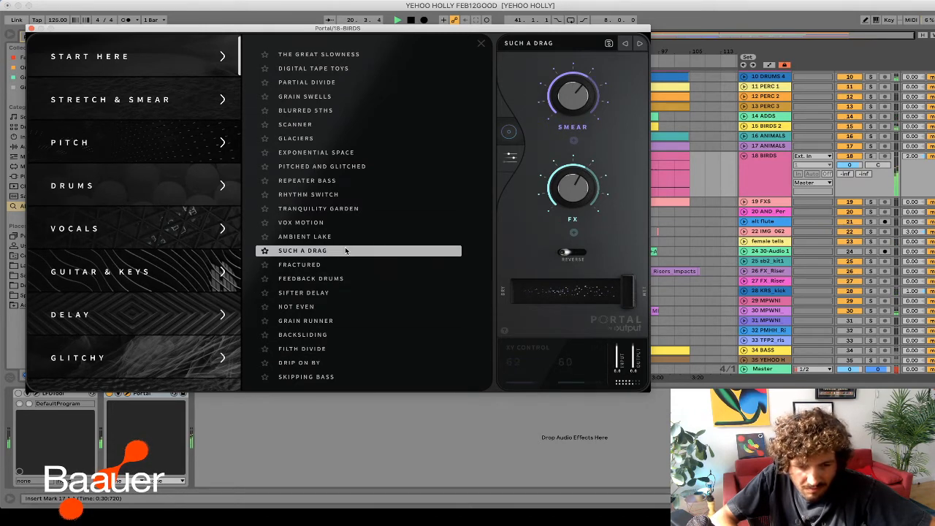
- Try Portal's drum and vocal presets, load the vocal preset Radial Flutter and close the plug-in window
click(159, 194)
click(299, 223)
click(292, 348)
click(183, 227)
click(279, 224)
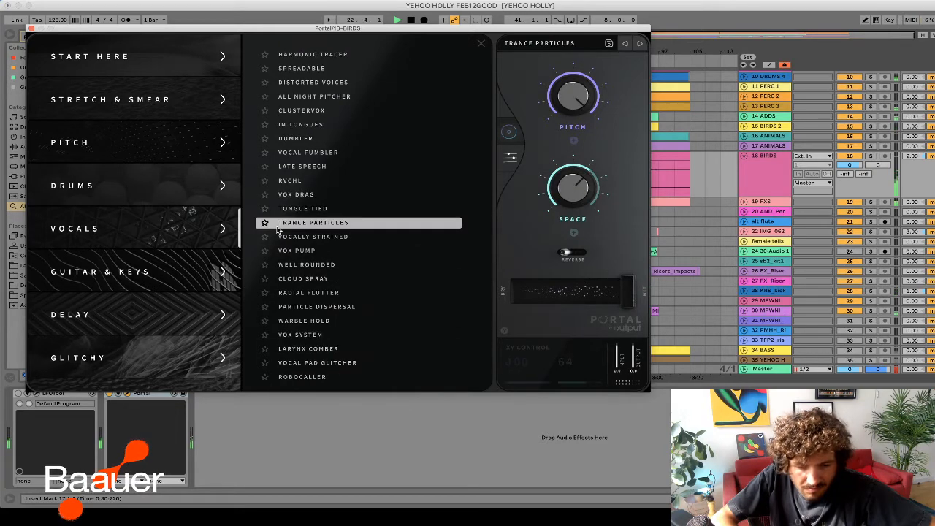
click(310, 292)
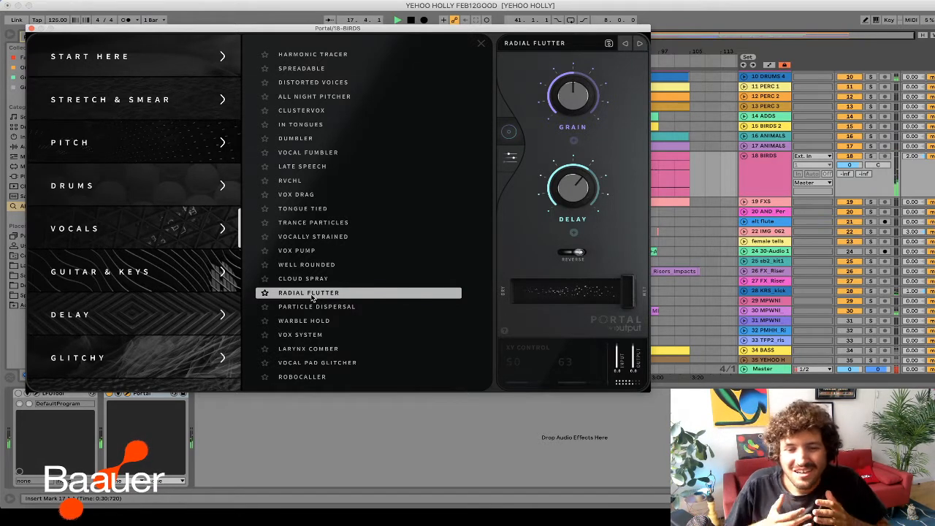
click(31, 29)
- Unfold track 22 (IMG_062), zoom in on the timeline and reactivate its deactivated IMG_0631 clip
scroll(425, 254, down, 3)
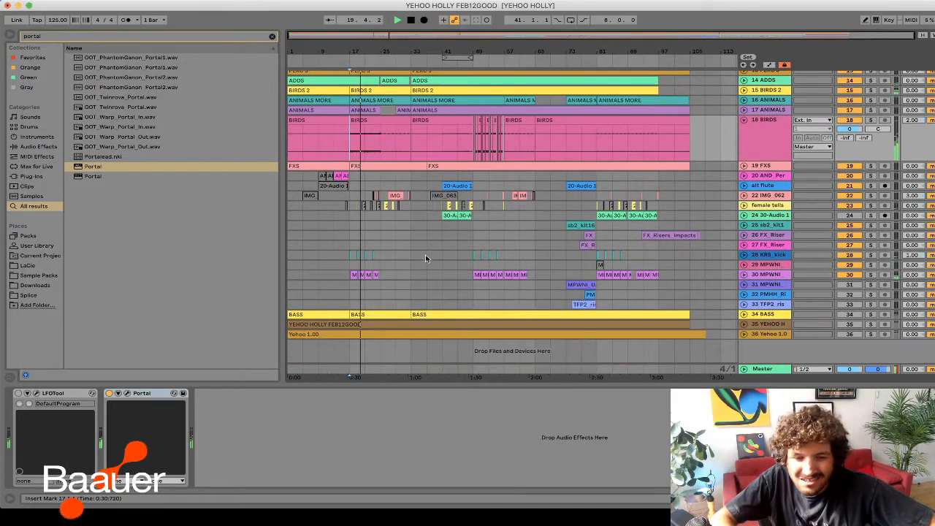
click(763, 196)
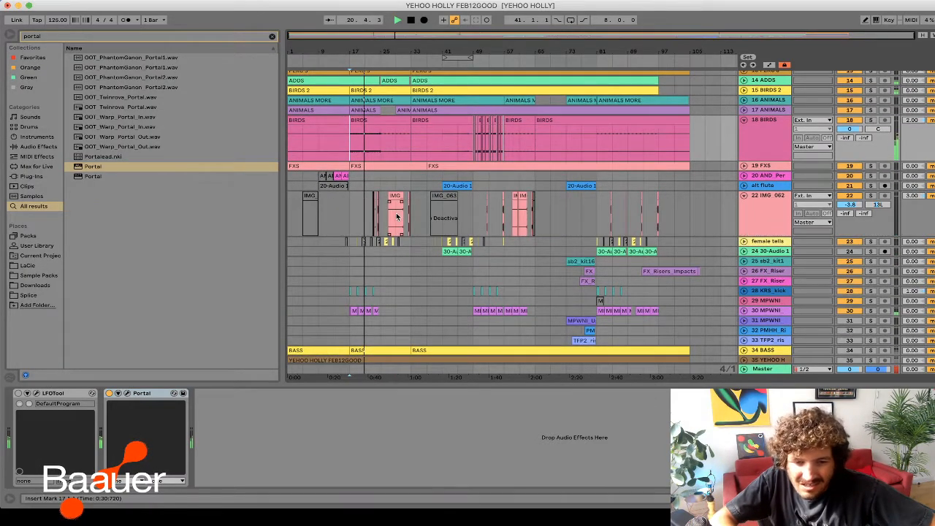
mouse_move(424, 39)
mouse_down()
mouse_move(425, 102)
mouse_move(425, 54)
mouse_up()
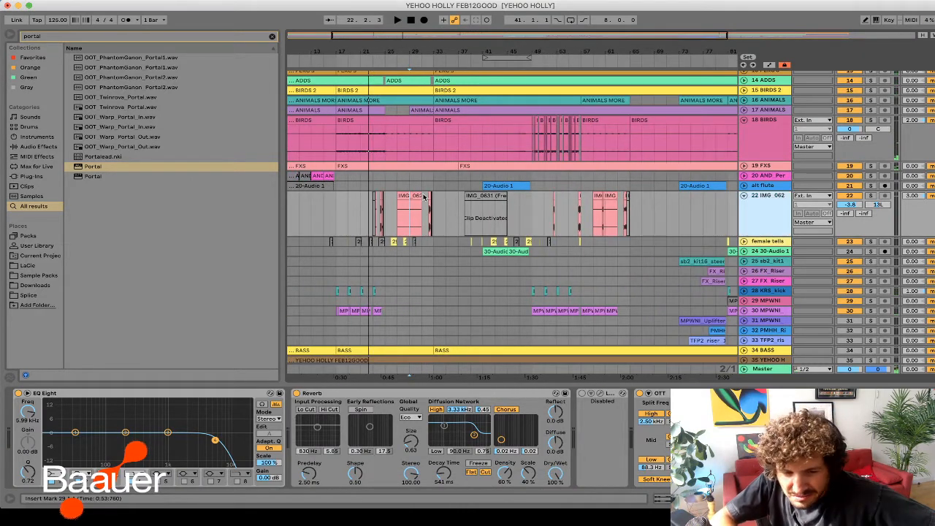
click(485, 197)
key(0)
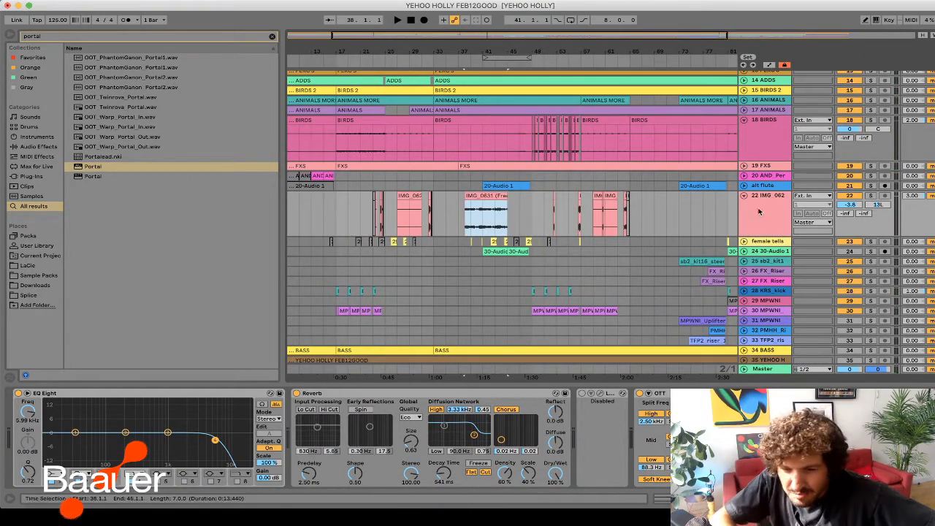
- Solo track 22 and extend the start of the IMG_0631 clip back to bar 33
click(867, 194)
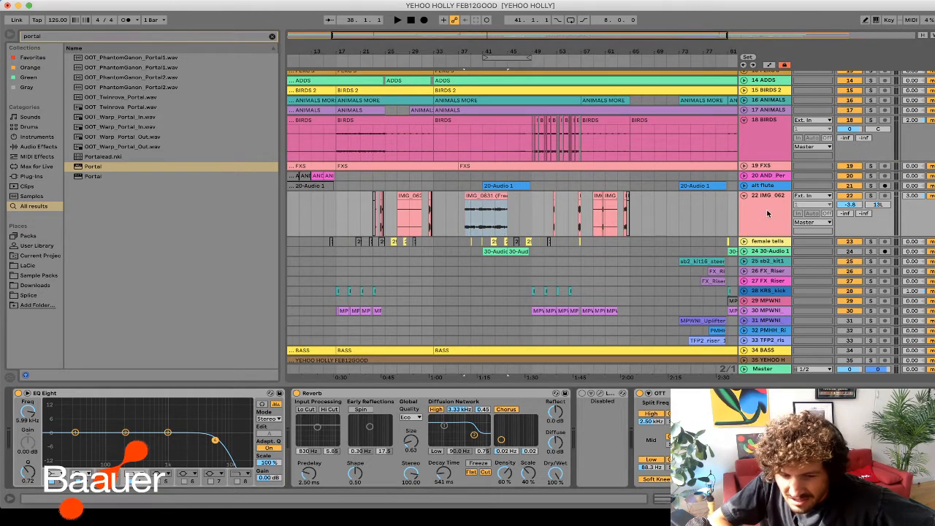
click(869, 195)
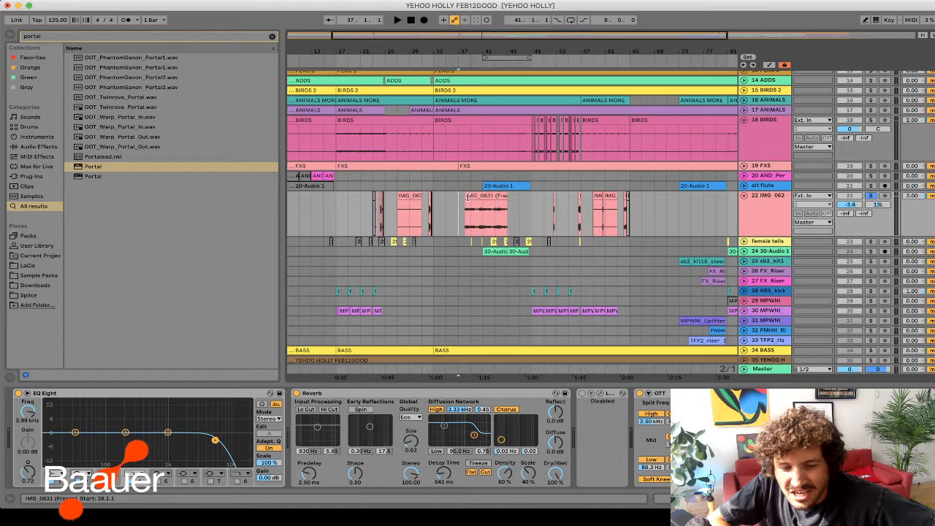
drag(465, 216, 434, 215)
- Play the soloed IMG_0631 clip from bar 33 while looking through the track's effect chain from EQ Eight to Delay
click(439, 217)
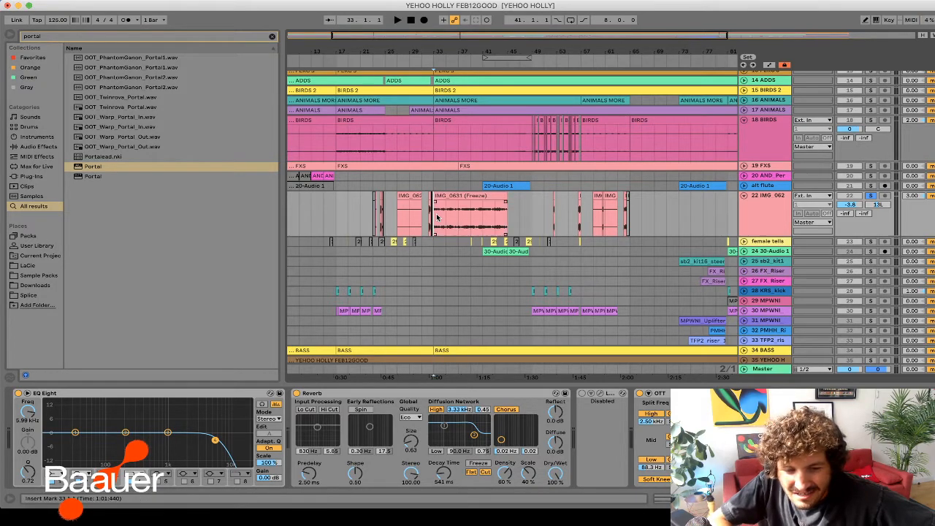
key(space)
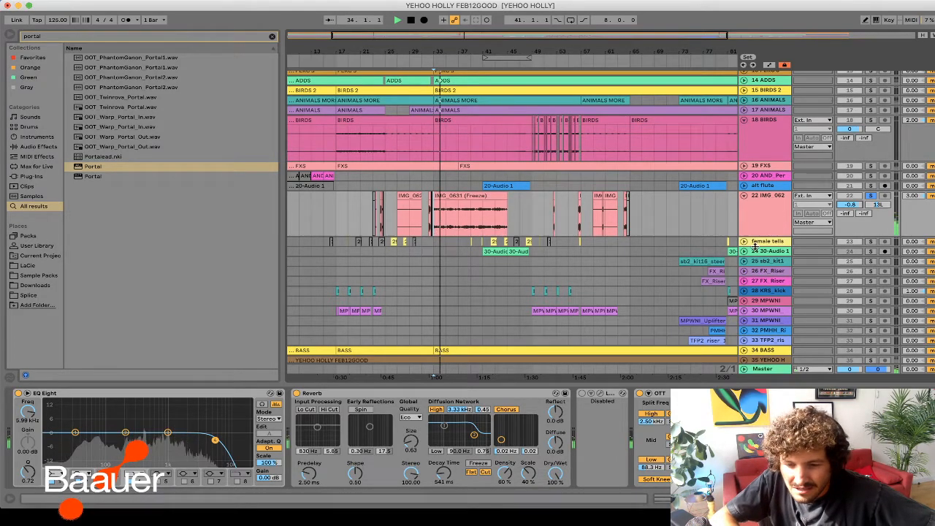
scroll(368, 417, right, 10)
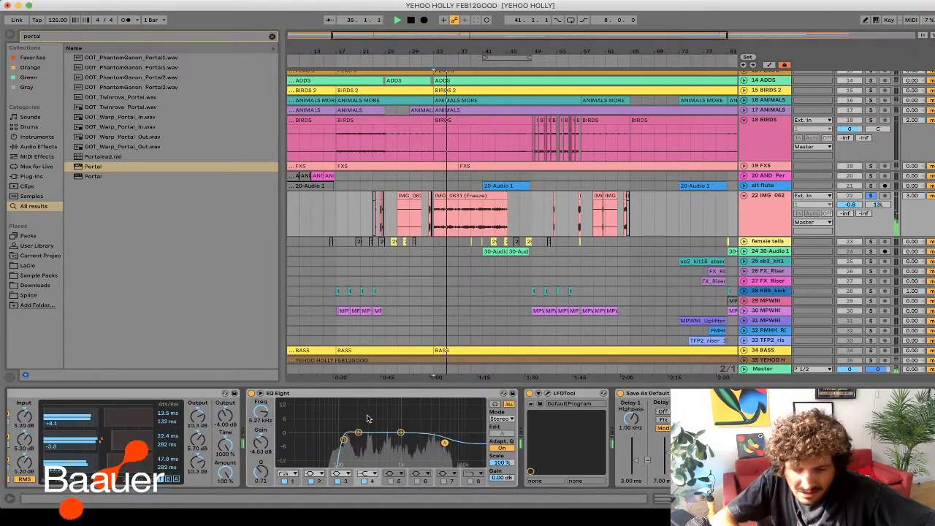
click(318, 393)
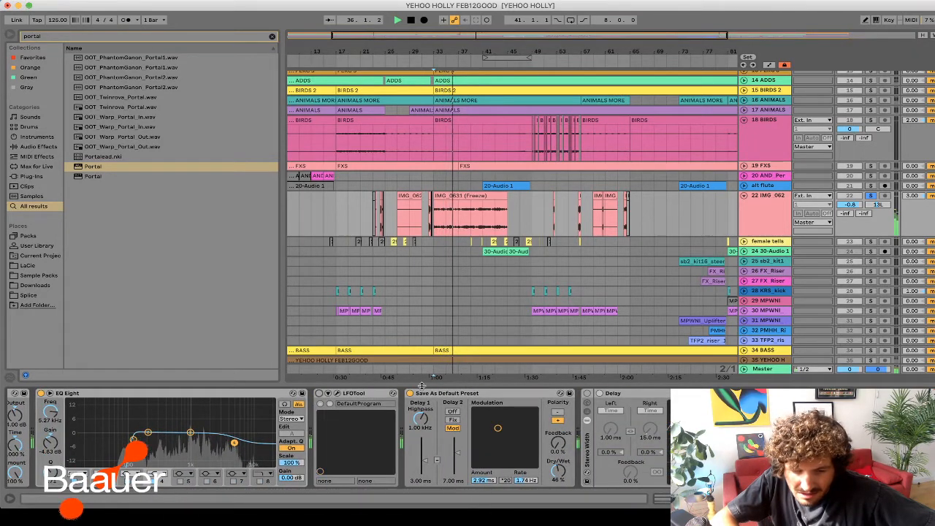
scroll(410, 424, left, 10)
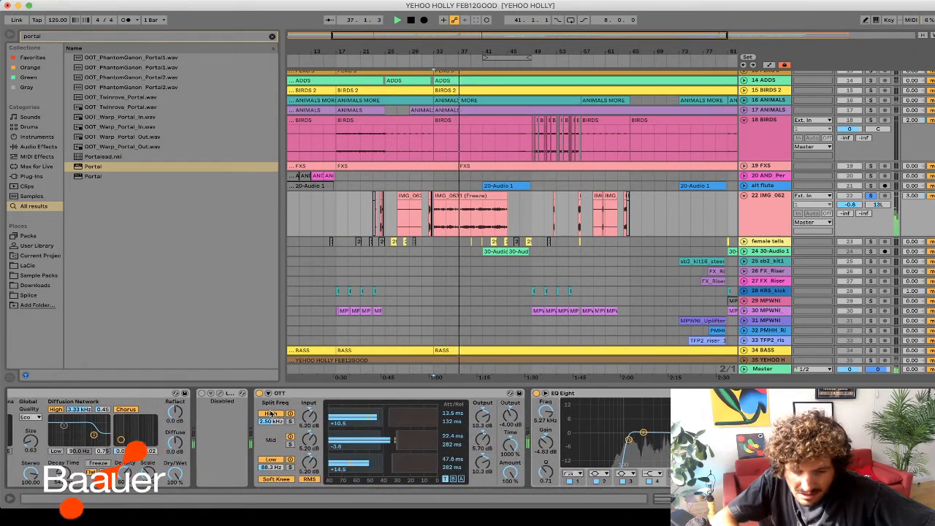
scroll(135, 412, left, 6)
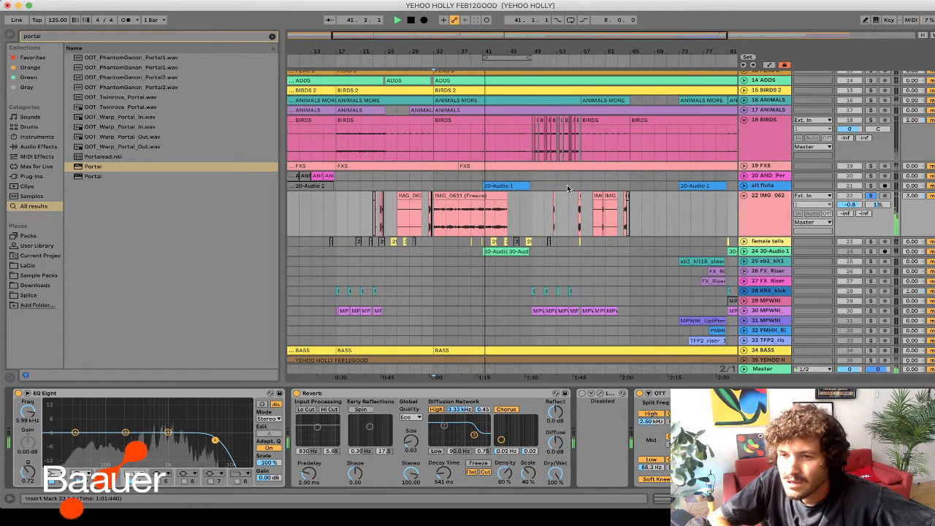
- Stop playback and place the insert marker just before the IMG_0631 clip on track 22
click(518, 223)
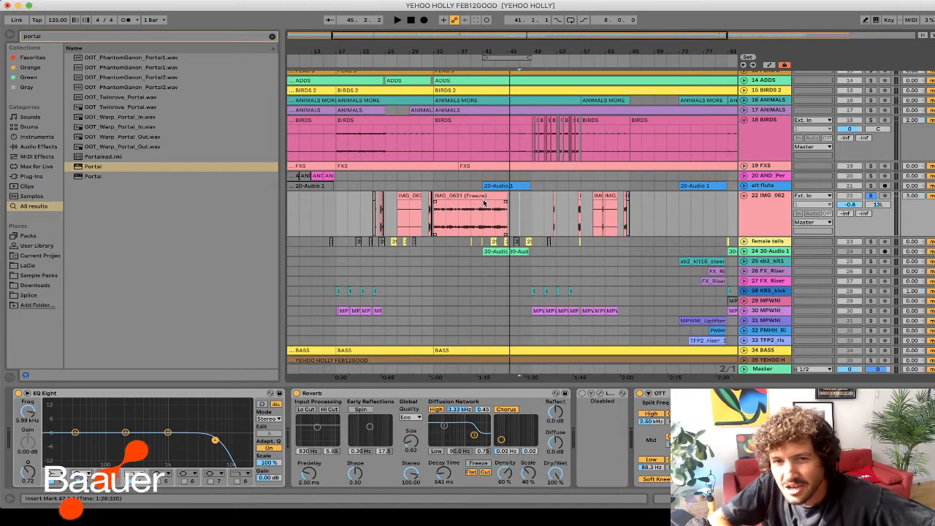
click(429, 225)
key(space)
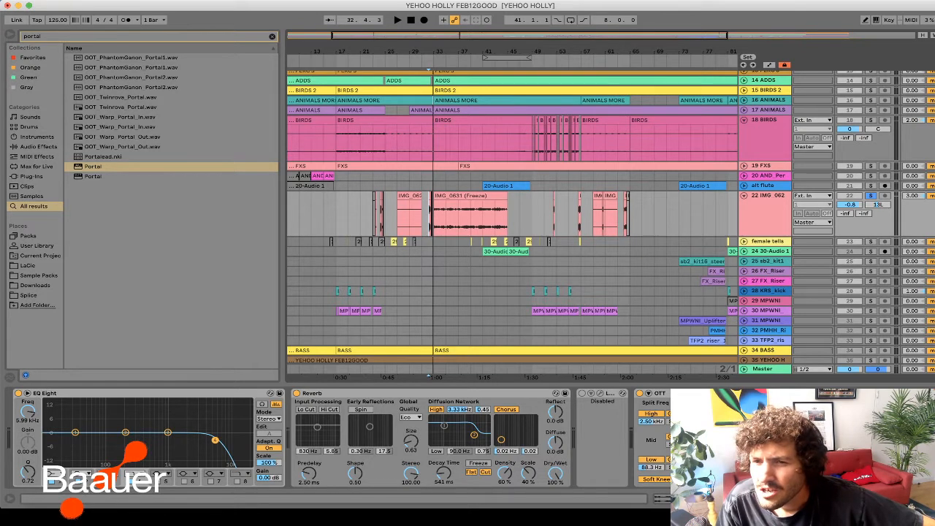
- Take track 22 out of solo and return to the upper tracks of the arrangement
key(super+Tab)
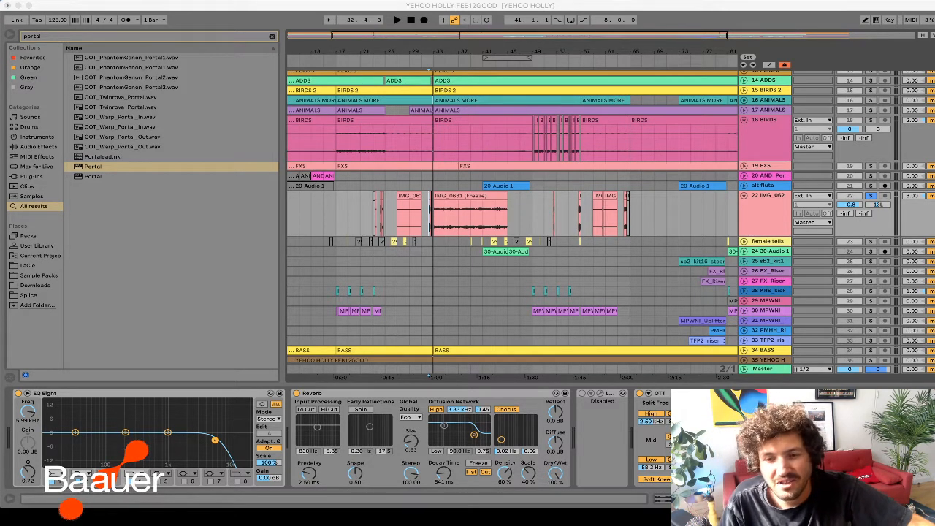
click(874, 198)
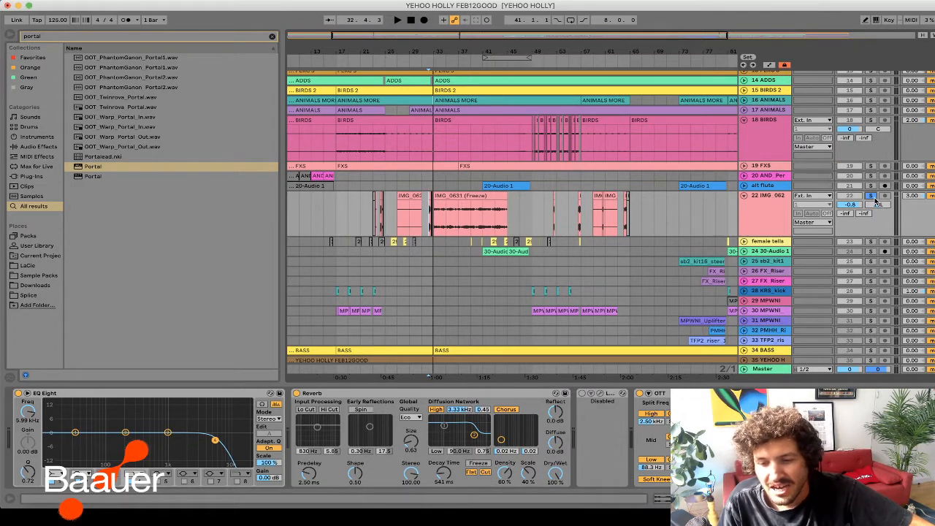
click(873, 197)
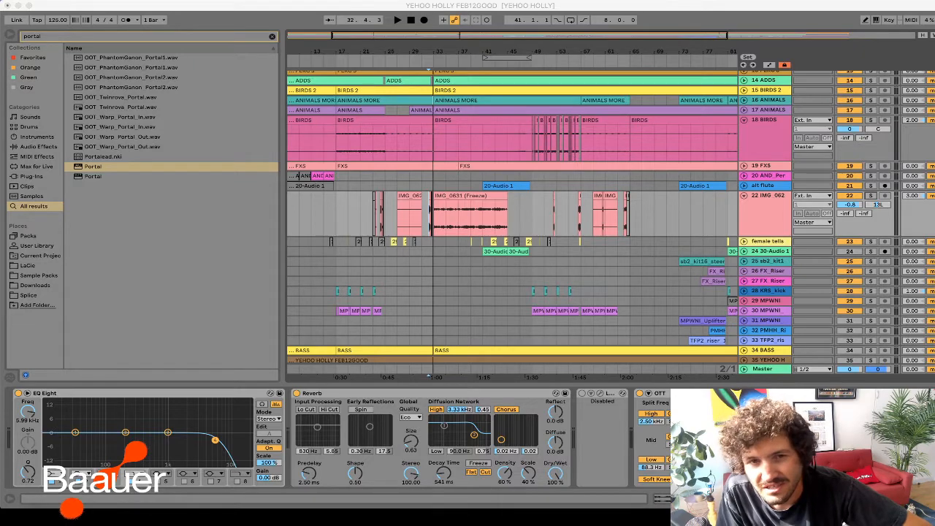
scroll(460, 178, up, 5)
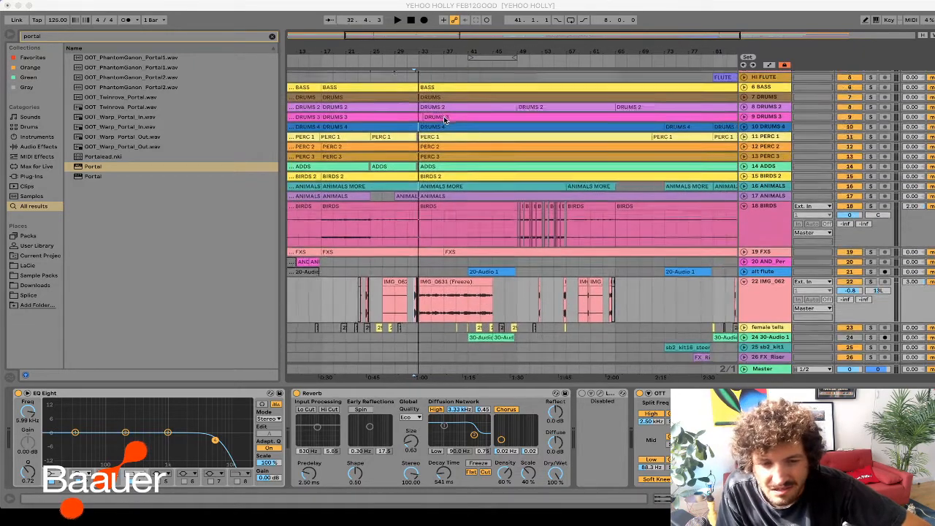
- Play the arrangement briefly from bar 1, then place the insert marker at bar 7
scroll(445, 120, left, 3)
scroll(445, 121, up, 2)
scroll(343, 122, up, 1)
click(293, 113)
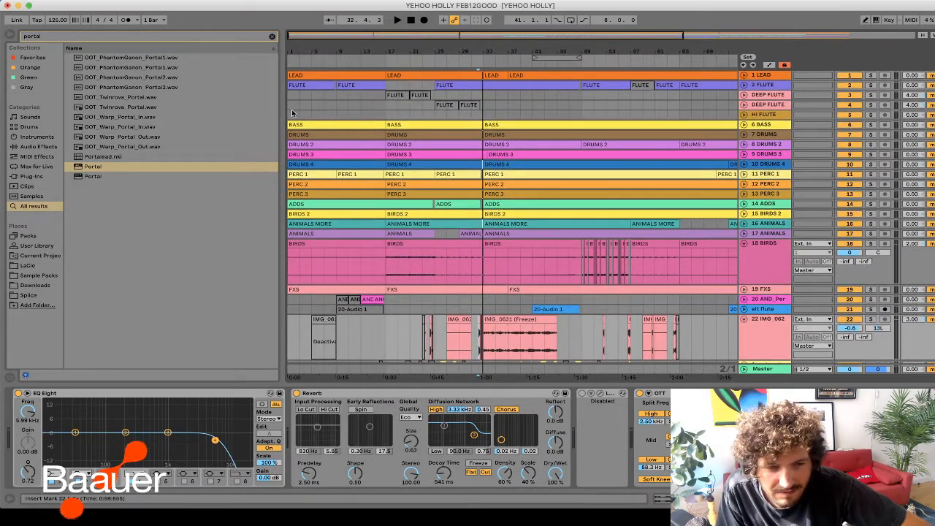
click(292, 114)
key(space)
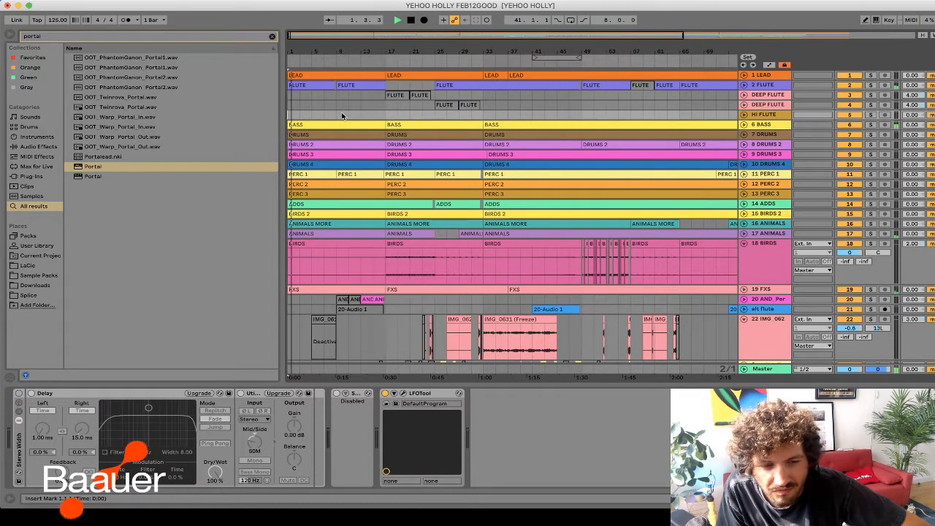
click(326, 116)
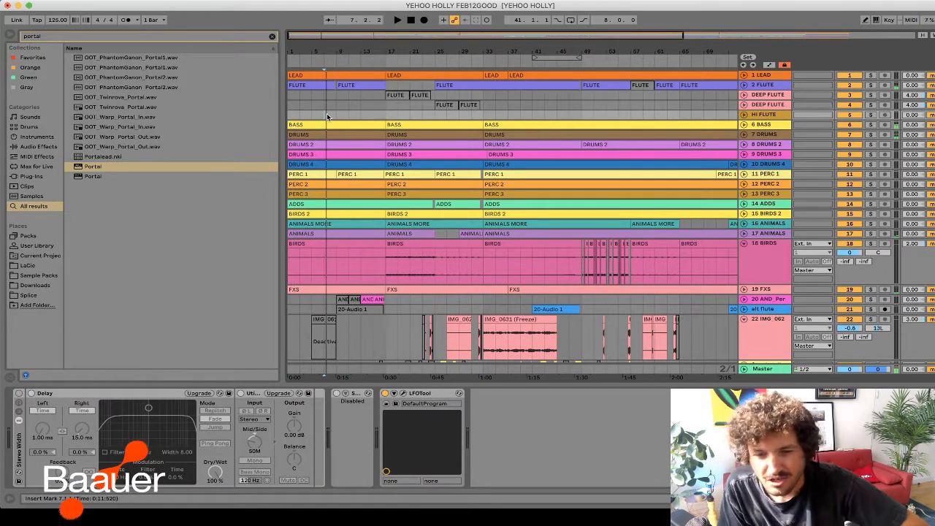
- Insert a new MIDI track and place it above the LEAD track as the first track
click(760, 75)
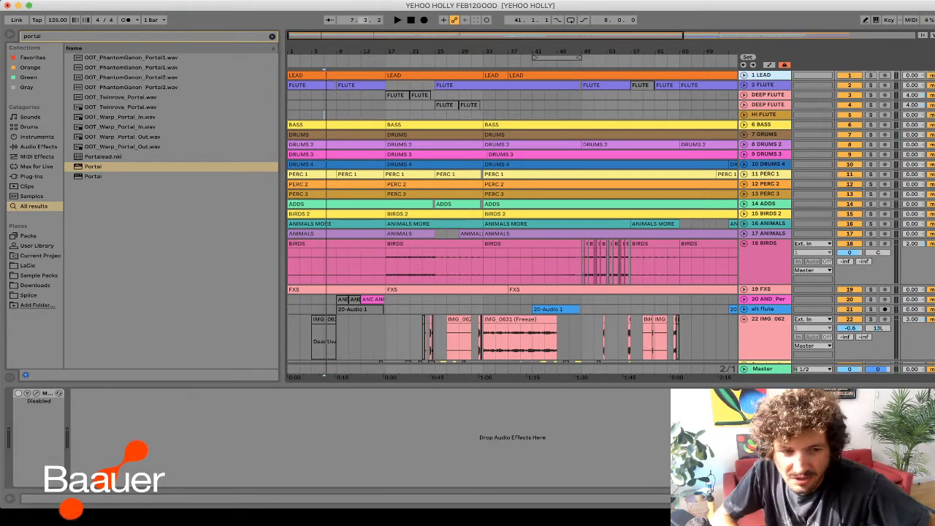
click(115, 3)
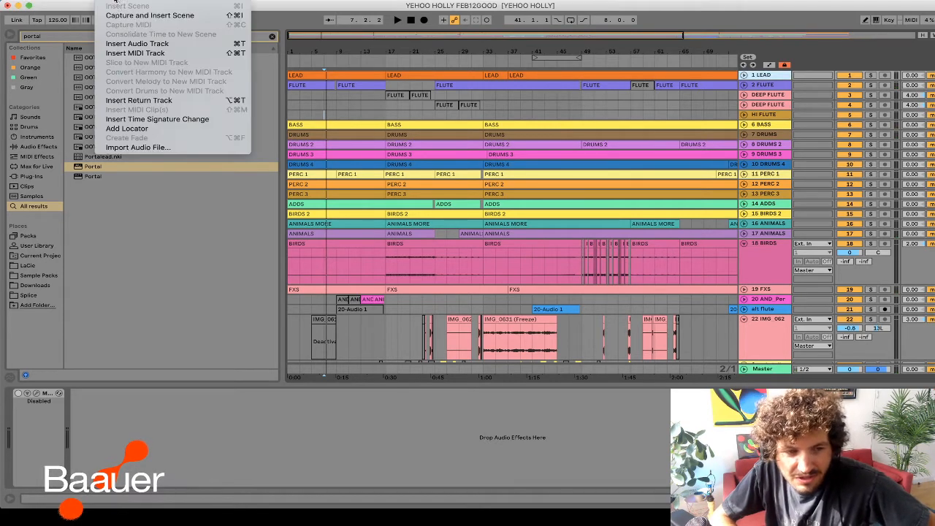
click(135, 53)
drag(774, 90, 772, 76)
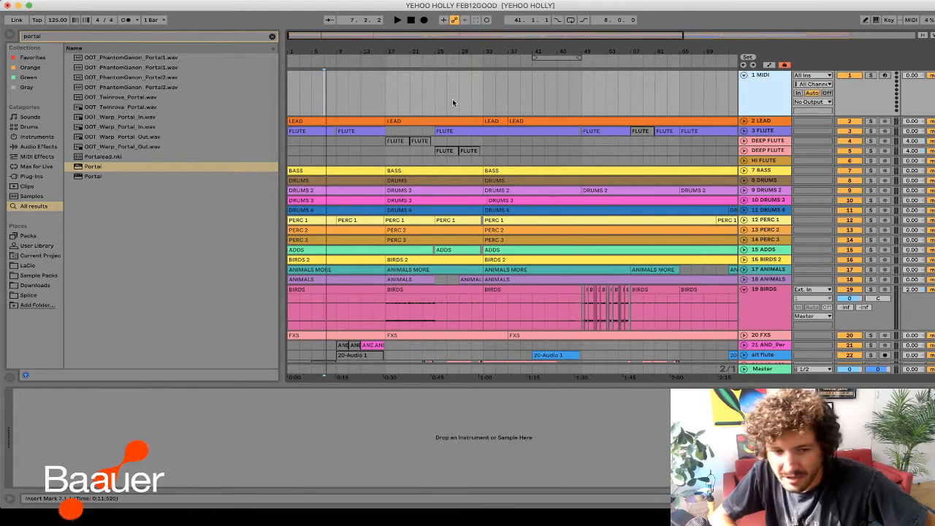
- Create an empty MIDI clip spanning bars 1 to 17 on the new MIDI track and name it INTRO
drag(386, 94, 246, 89)
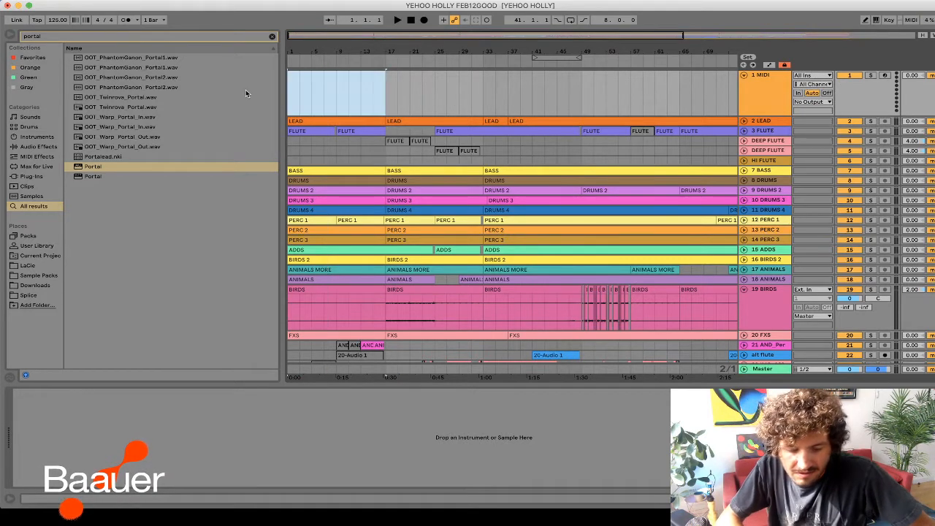
key(super+shift+m)
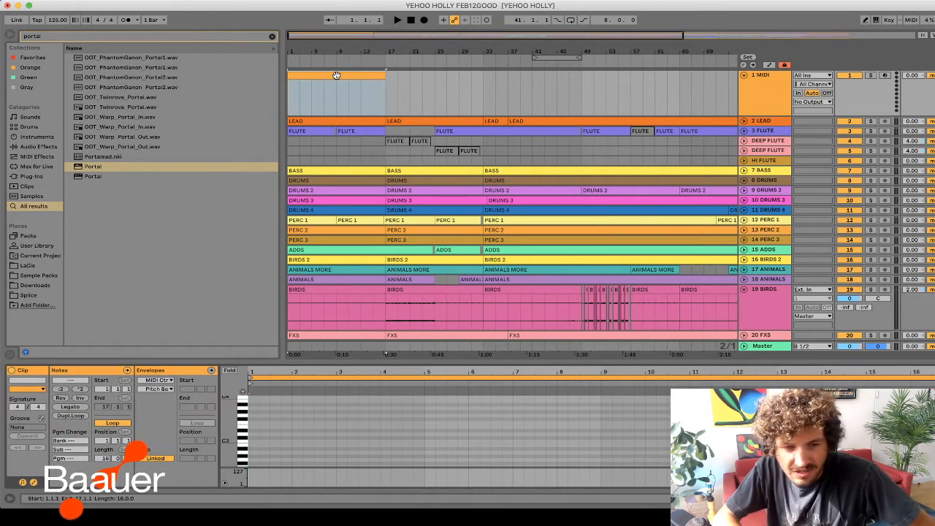
right_click(336, 75)
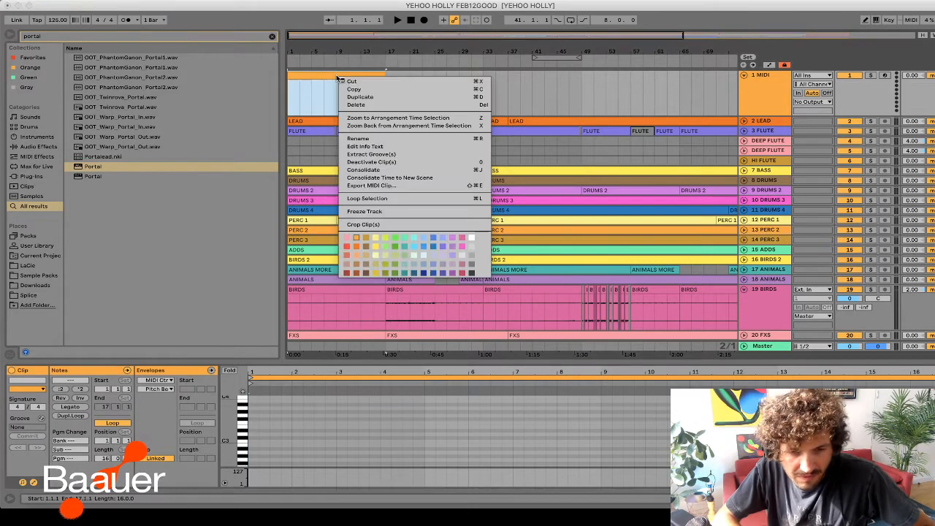
click(392, 138)
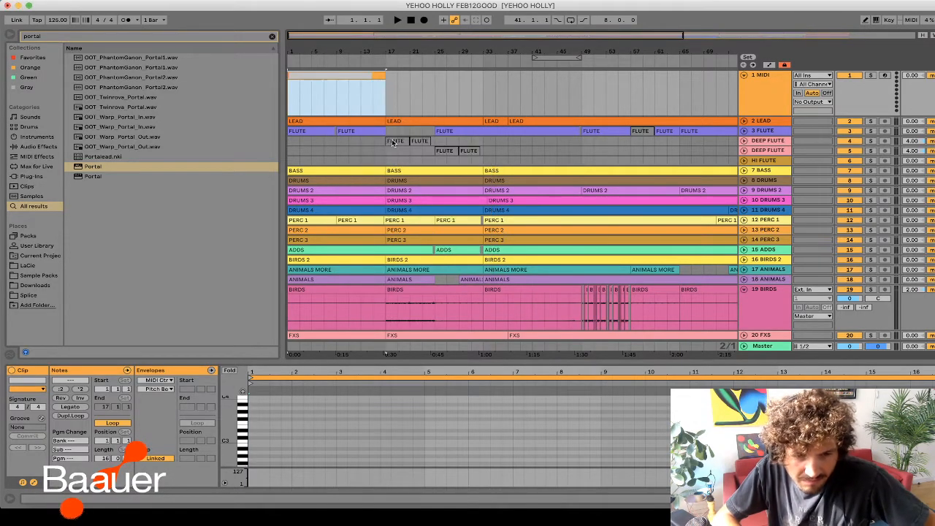
text(INTRO)
click(361, 97)
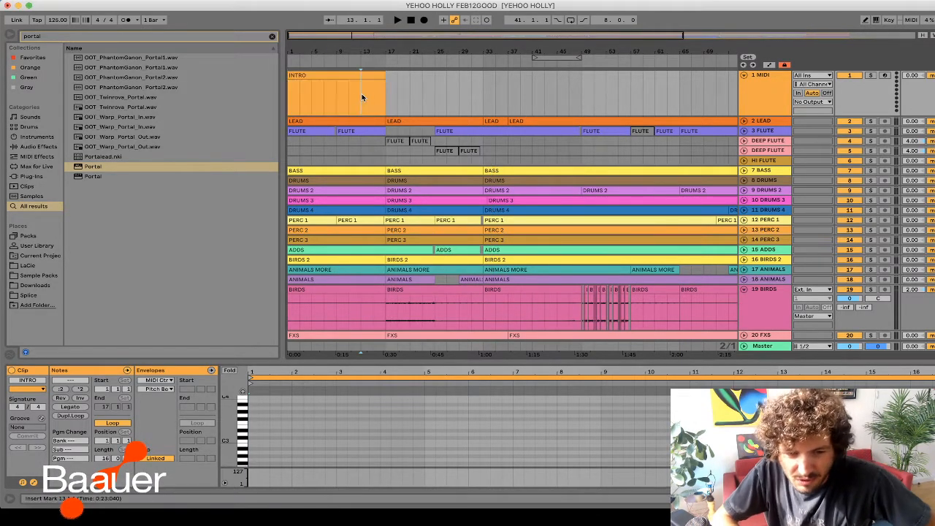
- Play the arrangement around bars 10 to 13 to find where the intro section ends
click(347, 89)
click(365, 101)
key(space)
click(347, 100)
key(space)
key(space)
- Shorten the INTRO clip to end at bar 11 and play the passage near its end
drag(384, 75, 350, 76)
click(330, 99)
click(336, 98)
key(space)
key(space)
click(334, 77)
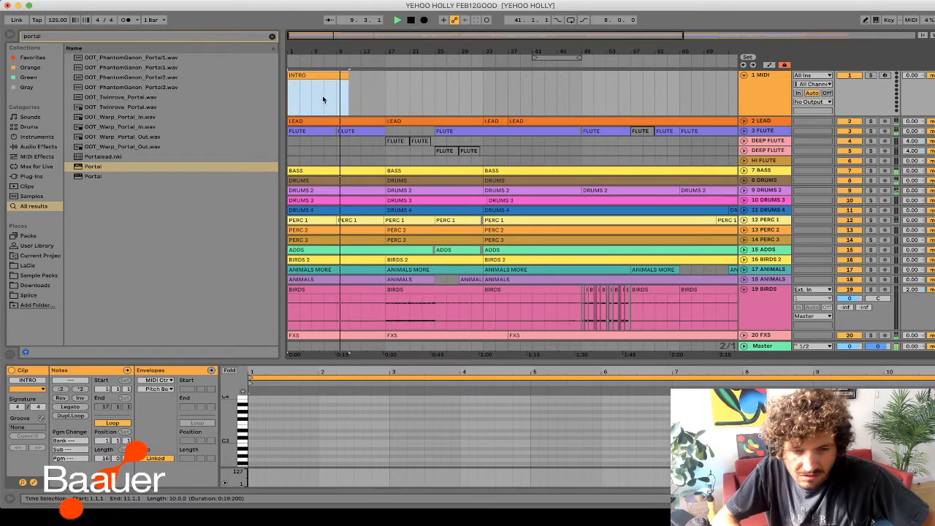
- Play the end of the intro section and shorten the INTRO clip to end at bar 9
click(323, 98)
key(space)
key(space)
drag(349, 75, 336, 75)
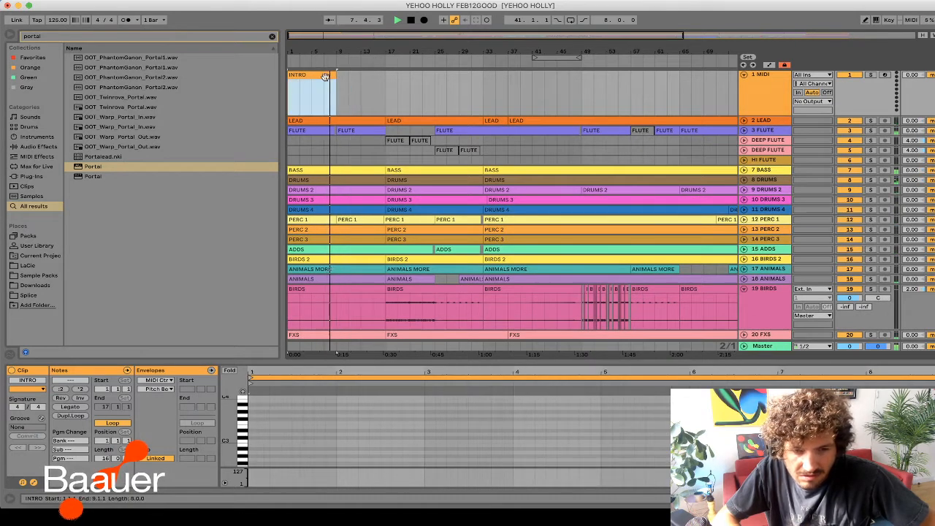
- Duplicate the INTRO clip directly after itself and make the copy a yellow clip named BUILD
key(super+d)
right_click(362, 75)
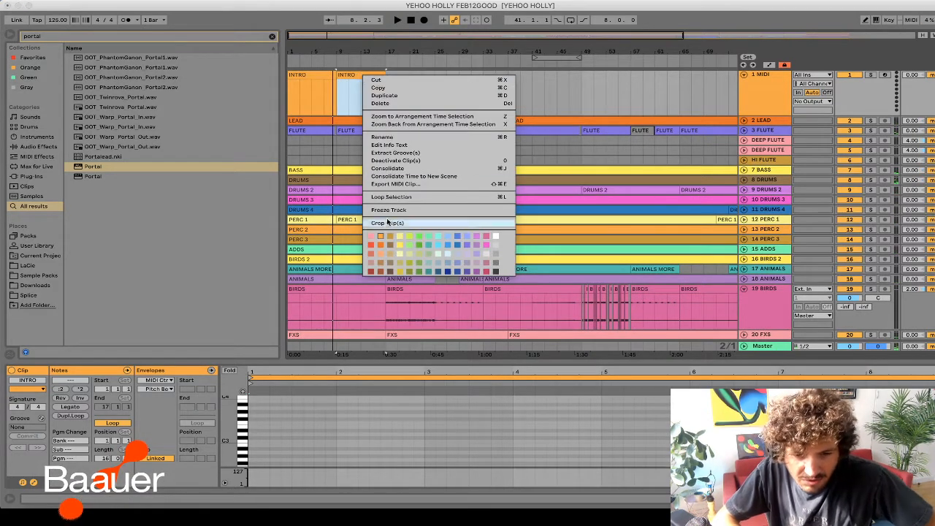
click(401, 238)
right_click(359, 76)
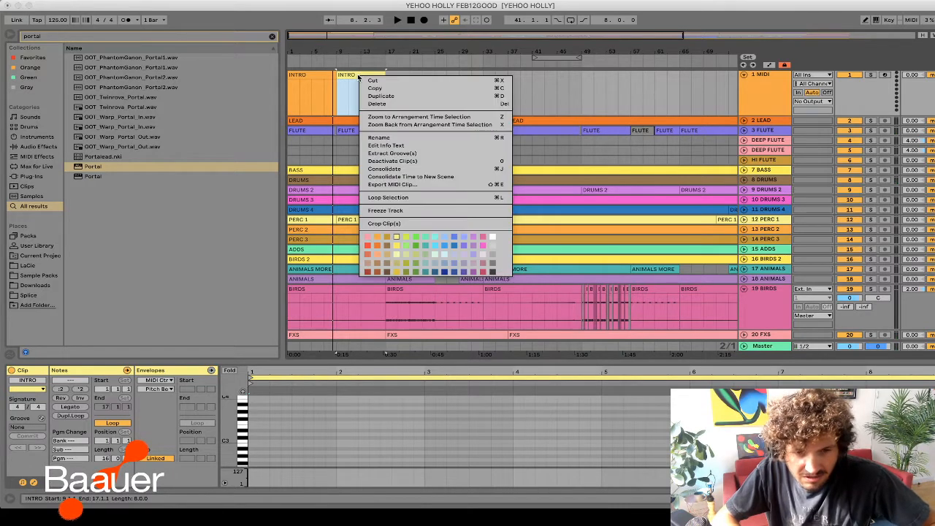
click(381, 137)
text(BUILD)
key(Return)
- Play through the BUILD section and add a clip named DROP over bars 17 to 25 on the MIDI track
click(348, 98)
key(space)
click(371, 77)
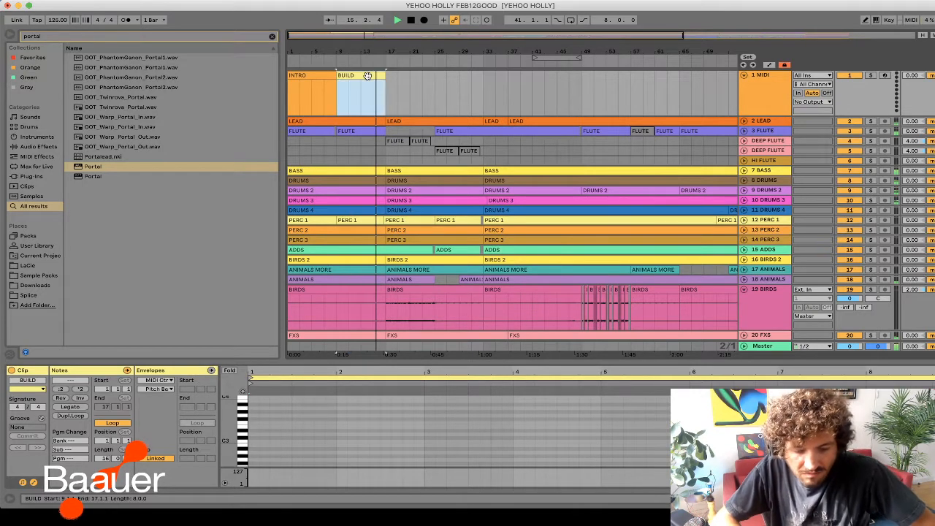
key(super+d)
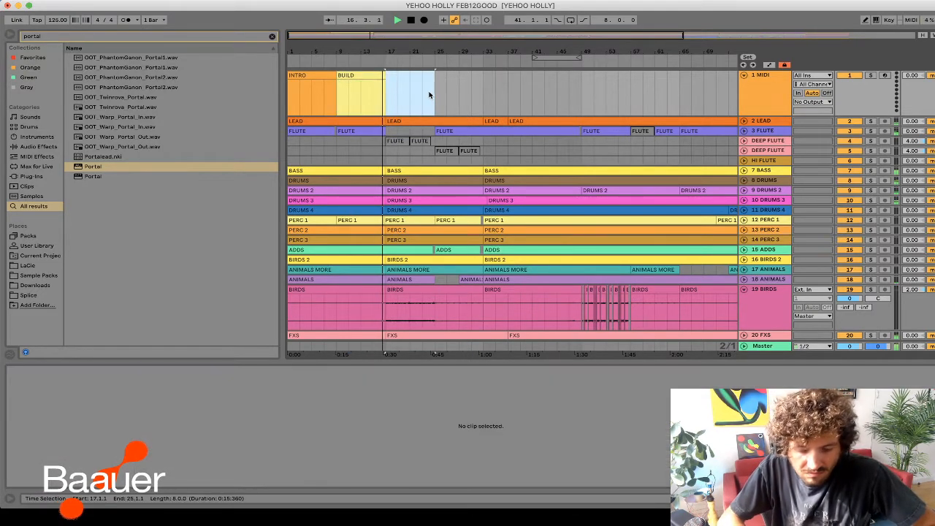
key(space)
key(super+r)
text(DROP)
key(Return)
- Change the colour of the DROP clip to yellow-green
click(410, 86)
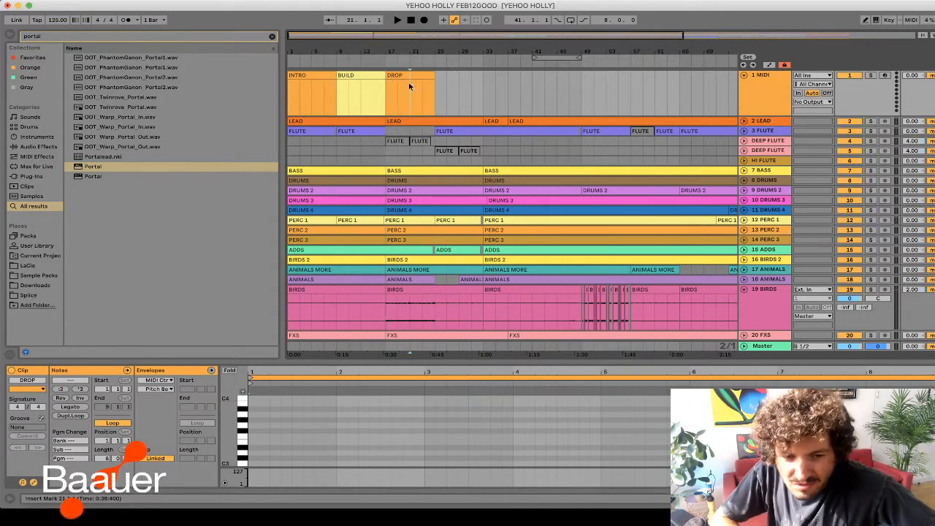
click(409, 76)
right_click(412, 76)
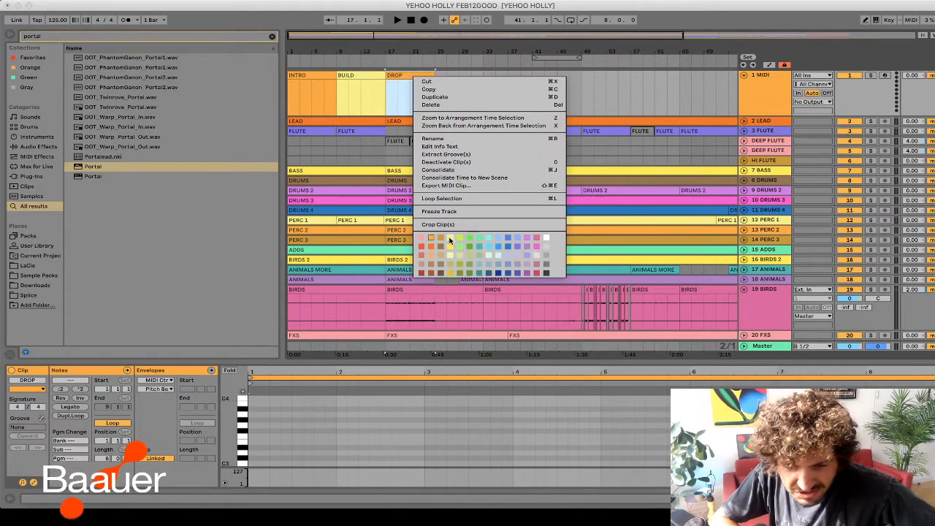
click(460, 238)
shift+click(310, 102)
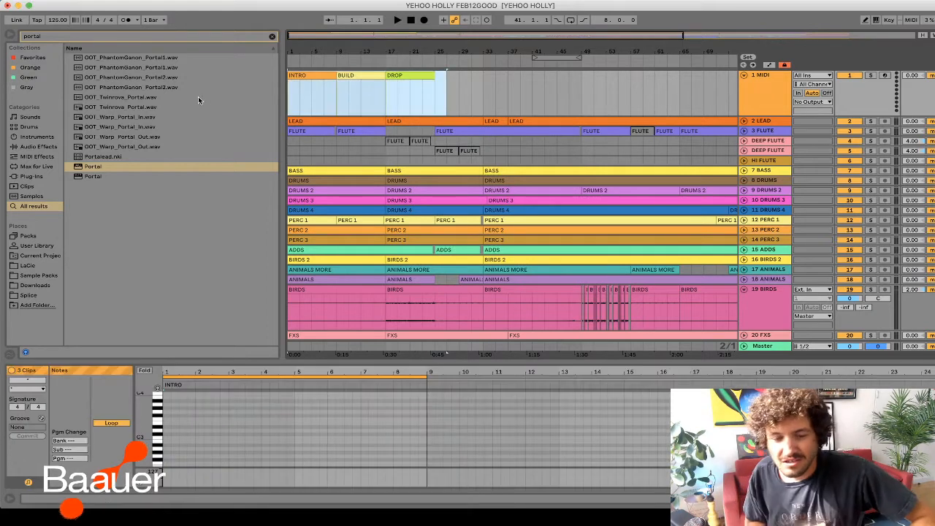
click(379, 83)
mouse_move(359, 77)
mouse_down()
mouse_move(500, 78)
mouse_move(362, 86)
mouse_up()
drag(451, 87, 236, 90)
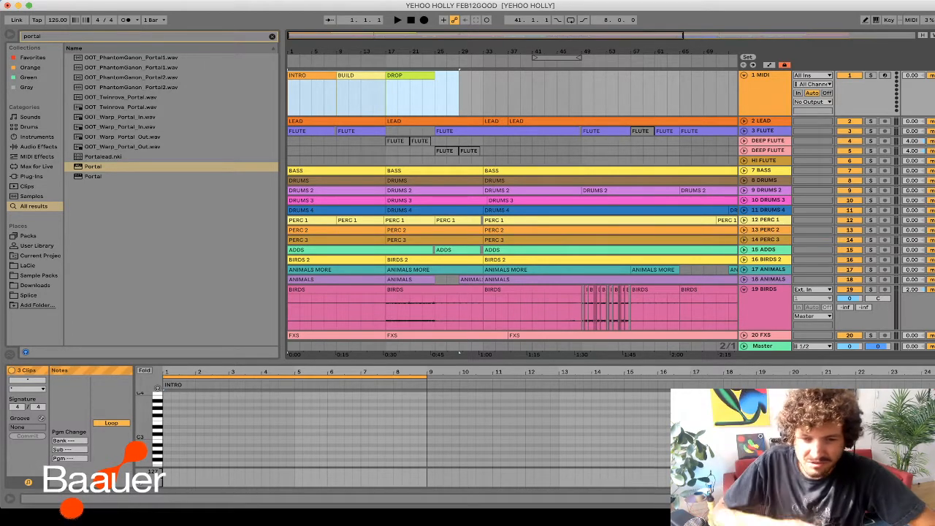
click(420, 91)
mouse_move(409, 83)
mouse_down()
mouse_move(502, 81)
mouse_move(418, 79)
mouse_up()
- Add a locator at bar 25 and name it DROp
right_click(436, 65)
click(462, 89)
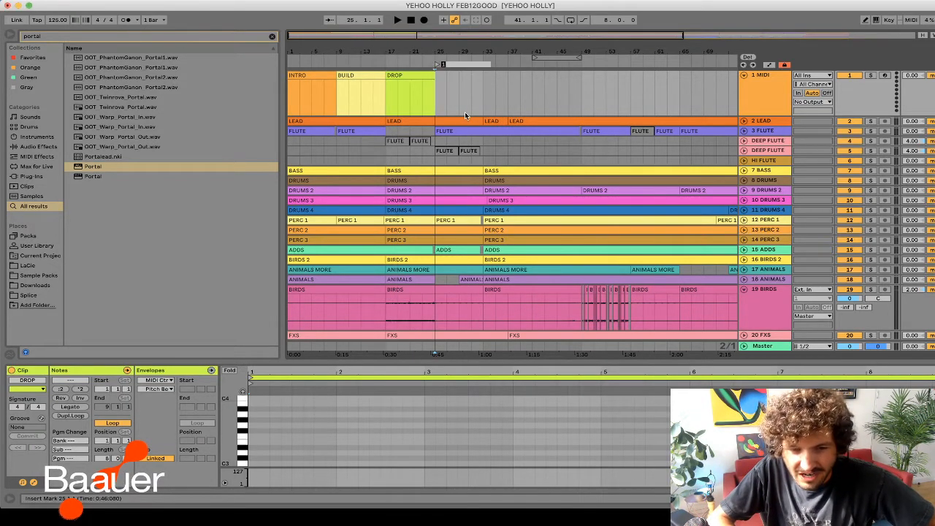
text(DROp)
key(Return)
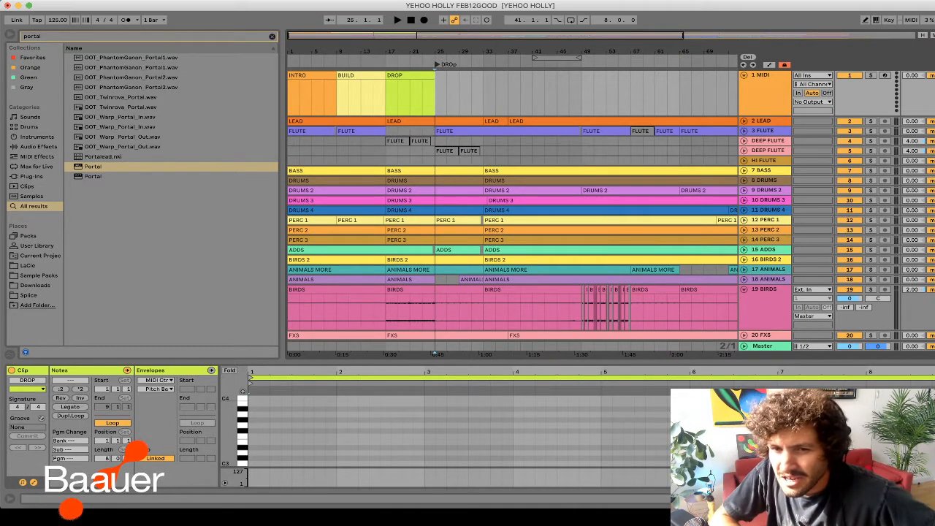
- Add the Portal effect to the FLUTE track and close its plug-in window
key(super+Tab)
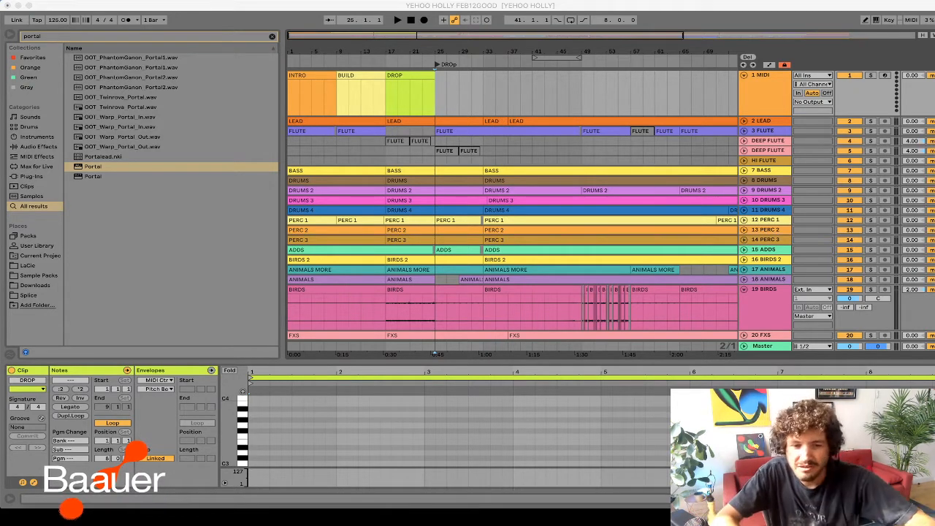
click(89, 168)
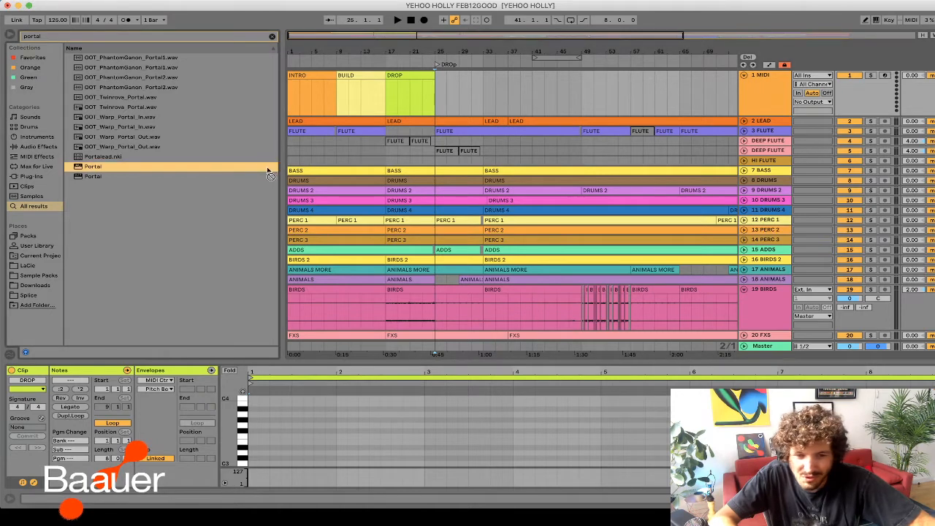
drag(455, 146, 475, 130)
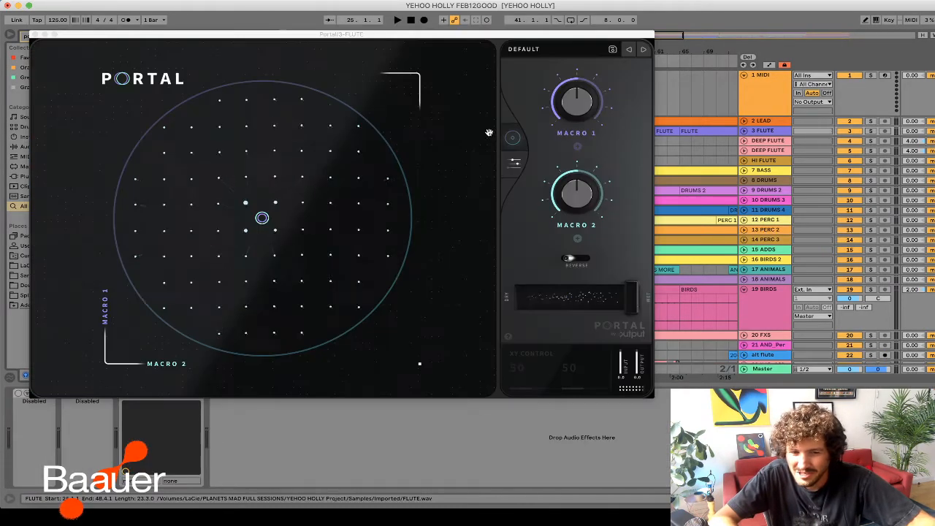
drag(336, 35, 403, 60)
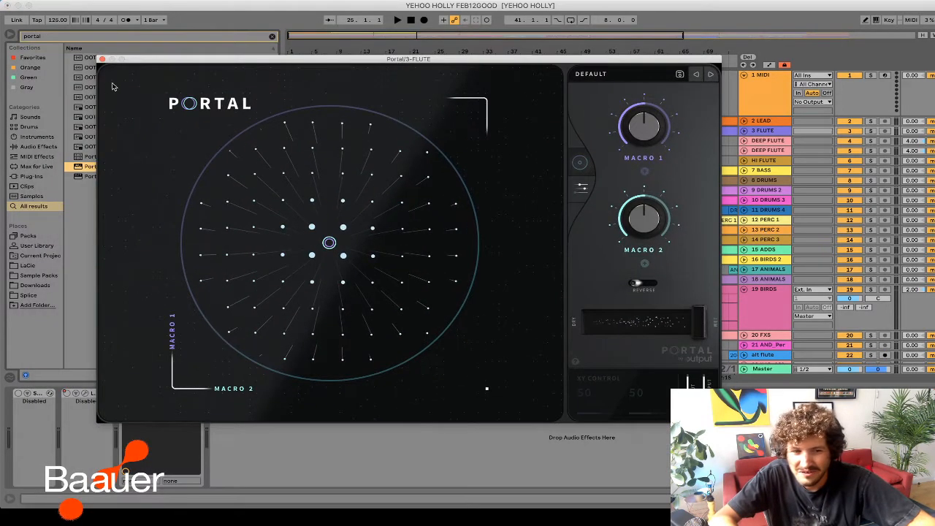
click(102, 59)
- Open the BIRDS clip that starts at bar 17 to view its sample settings
scroll(420, 219, down, 3)
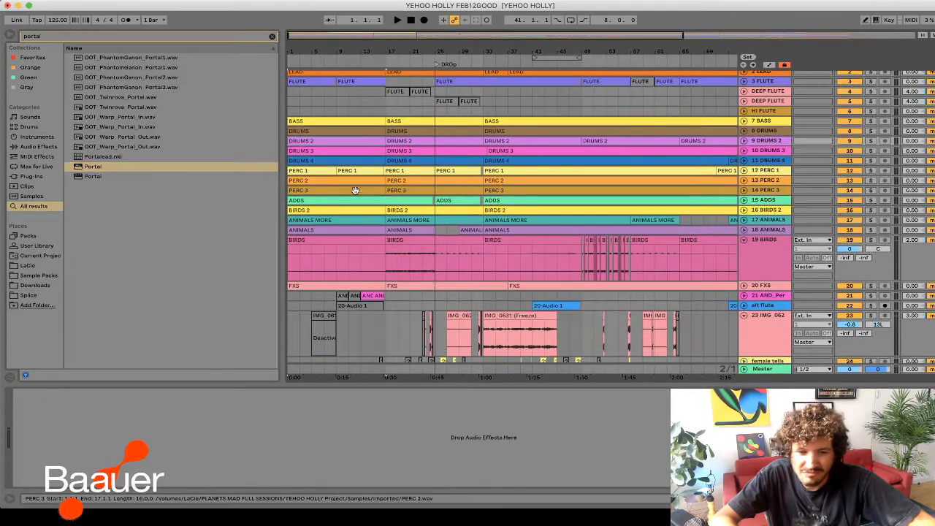
click(419, 253)
click(420, 240)
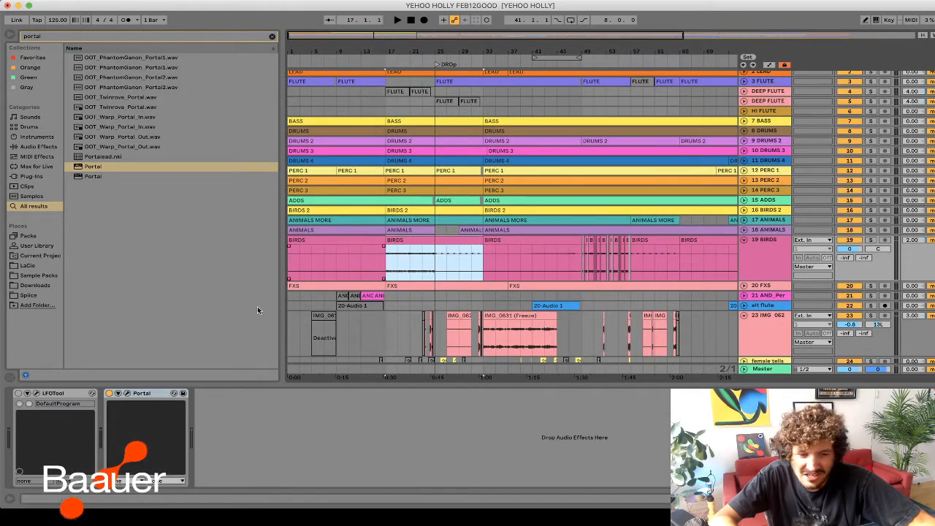
double_click(420, 240)
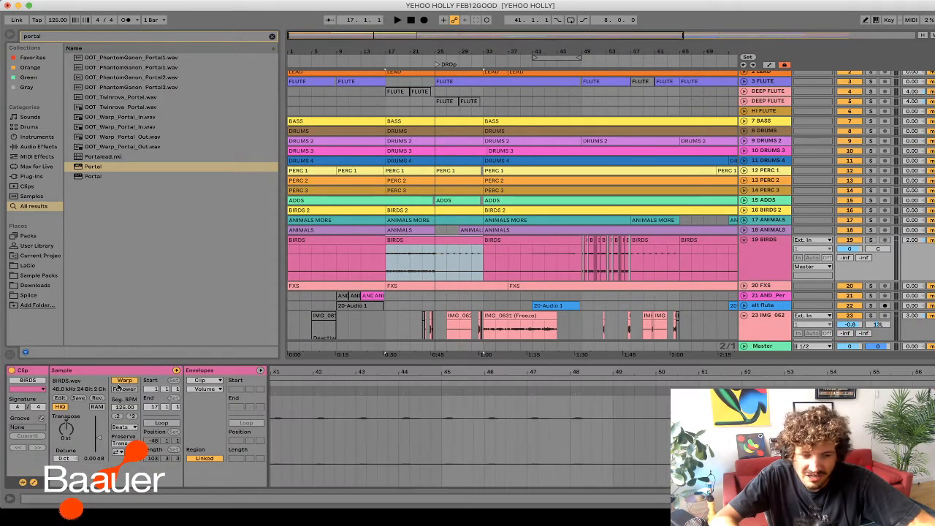
- Try different transpositions of the BIRDS clip during playback and reset its Transpose to 0 st
key(space)
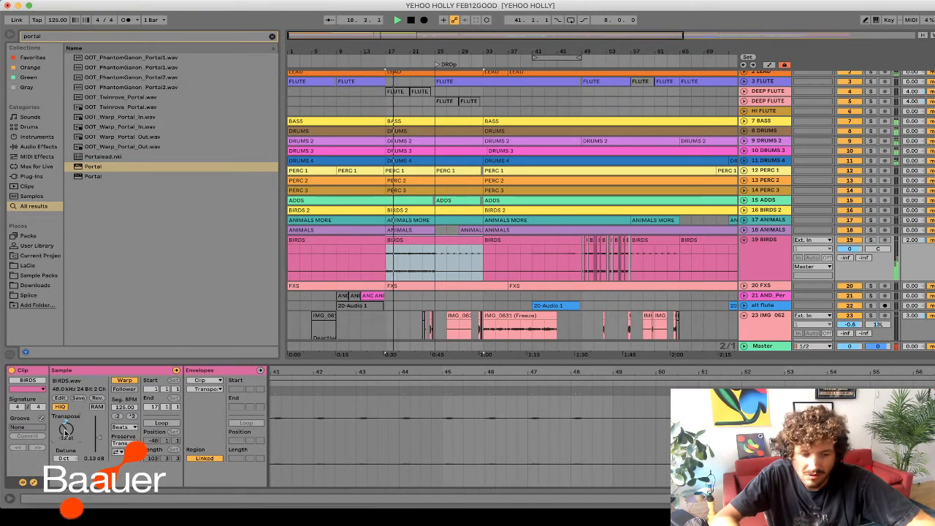
drag(65, 432, 66, 414)
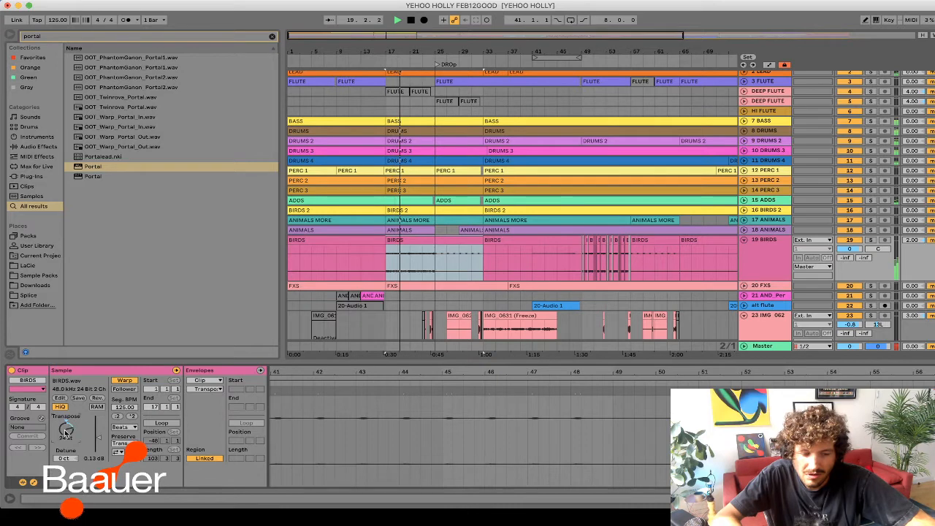
double_click(65, 431)
key(space)
click(383, 253)
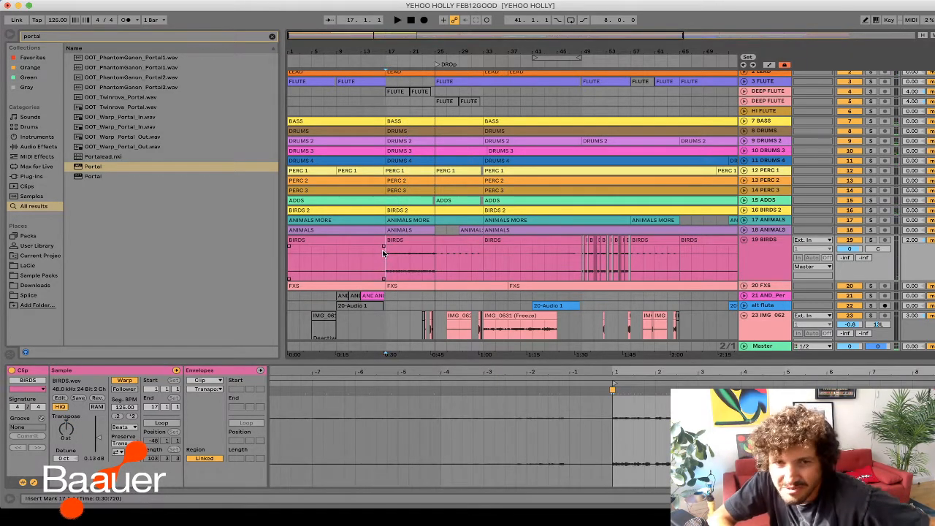
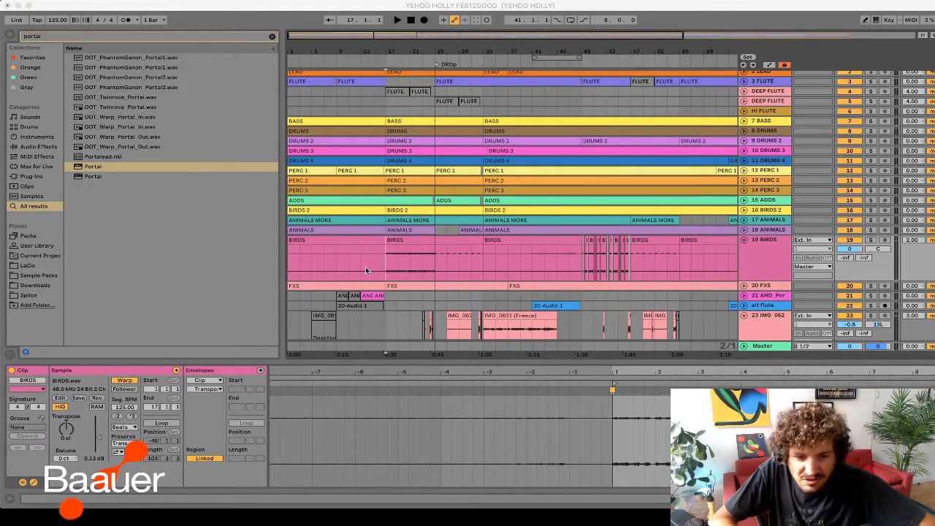
- Create a new empty Live Set in place of the open YEHOO HOLLY project
click(460, 164)
click(64, 6)
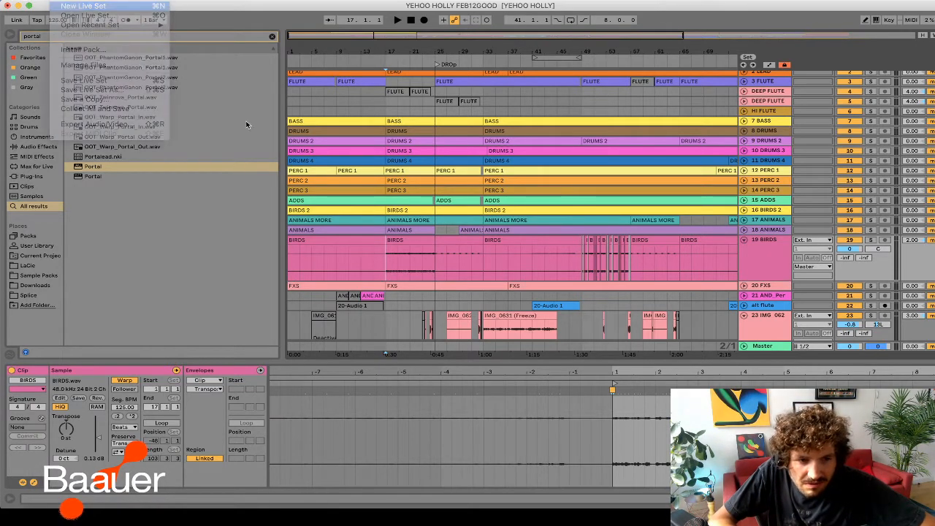
click(387, 276)
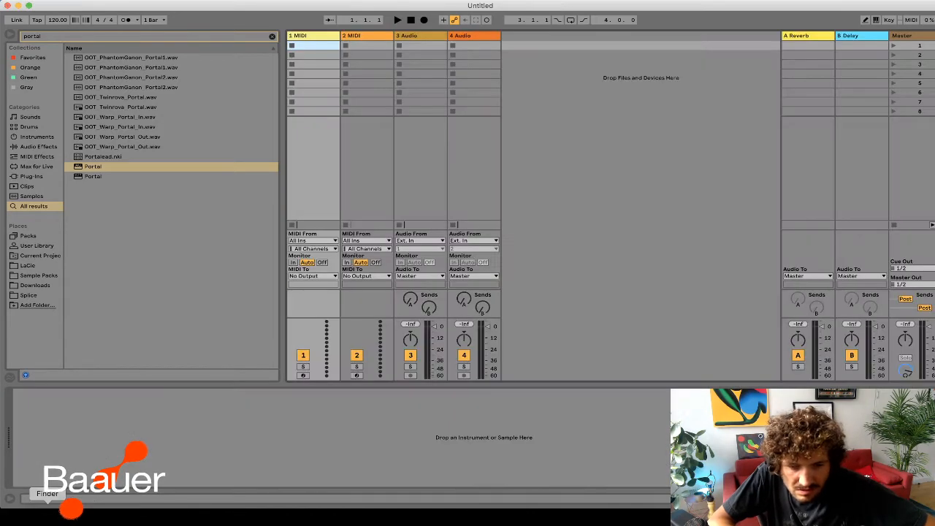
- Switch to Finder, bring the 2 - GAIN STAGED STEMS window forward and expand the 12 - GROUP folder to show its stems
click(47, 511)
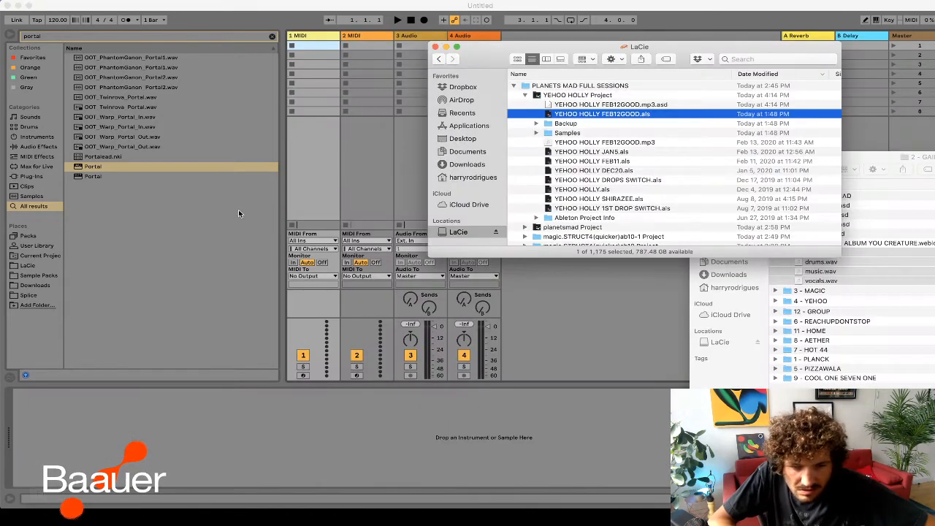
drag(892, 162, 386, 72)
click(343, 260)
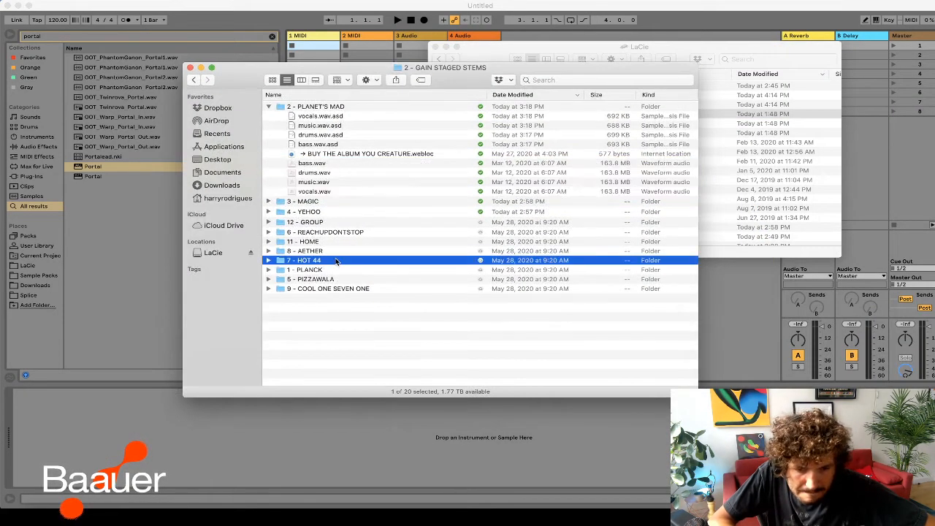
click(317, 222)
key(Right)
click(316, 242)
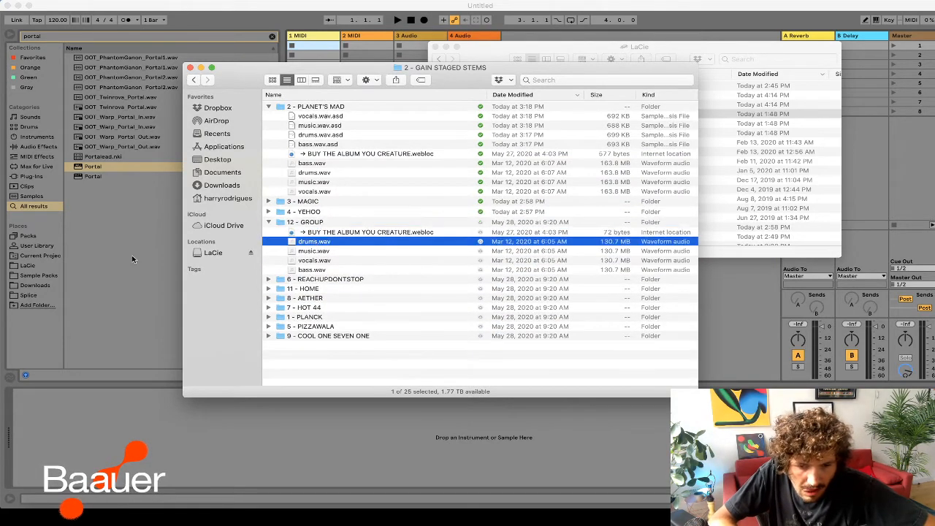
- Switch back to Ableton Live and show the new set in Arrangement View
key(super+Tab)
key(Tab)
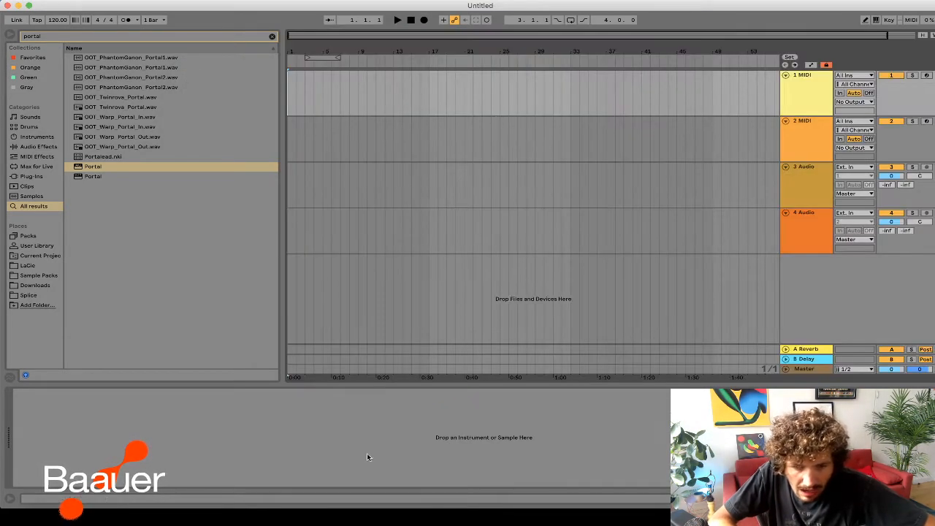
- Switch to Finder and set the 12 - GROUP folder's Dropbox Smart Sync to Local
key(super+Tab)
click(315, 222)
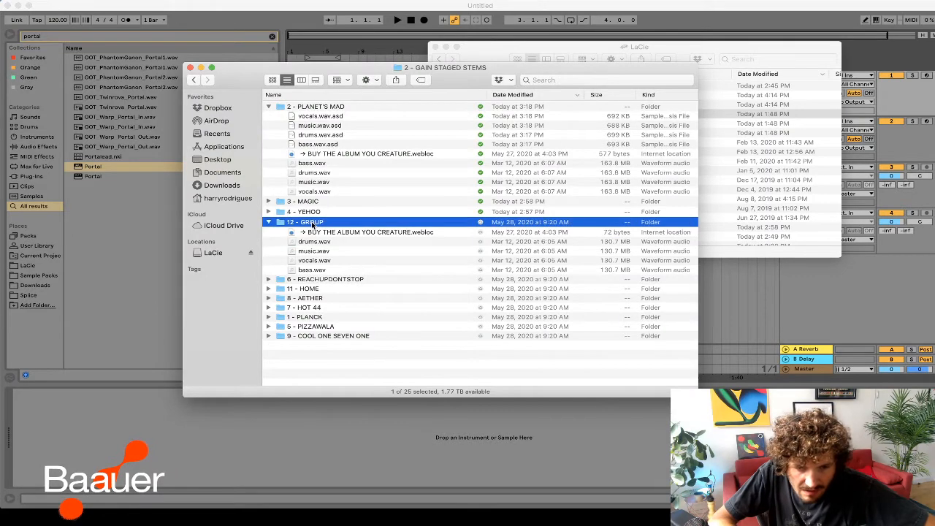
right_click(316, 222)
mouse_move(387, 295)
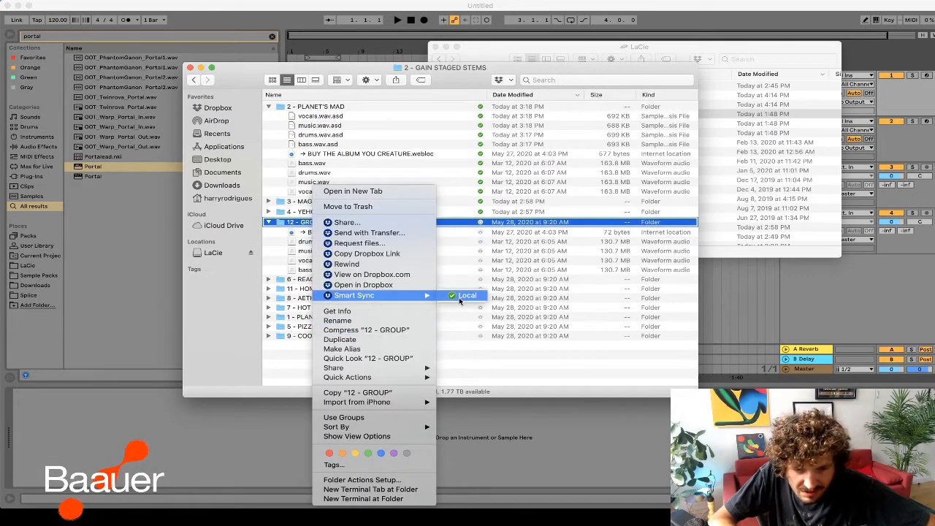
click(459, 296)
click(490, 406)
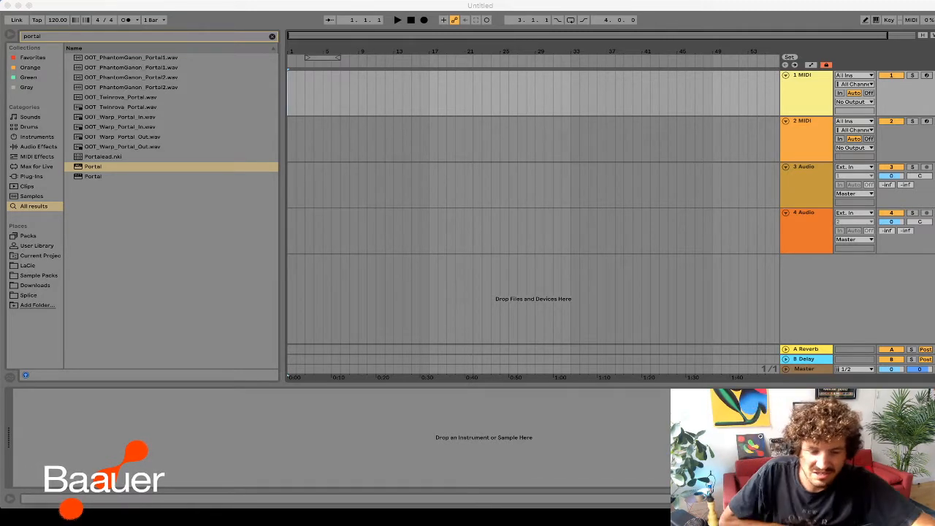
- Import the drums, music, vocals and bass stems from Finder's 12 - GROUP folder onto separate Live tracks, starting at bar 33
key(super+Tab)
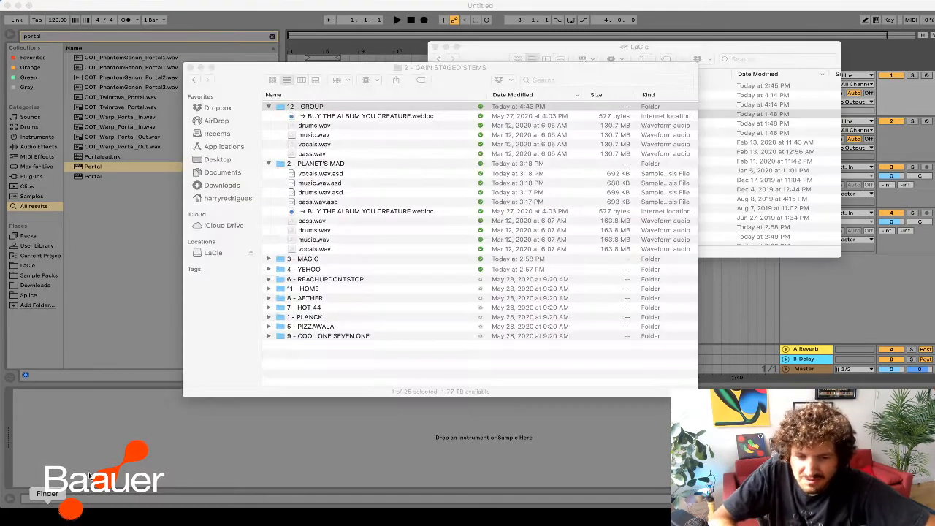
drag(484, 60, 788, 342)
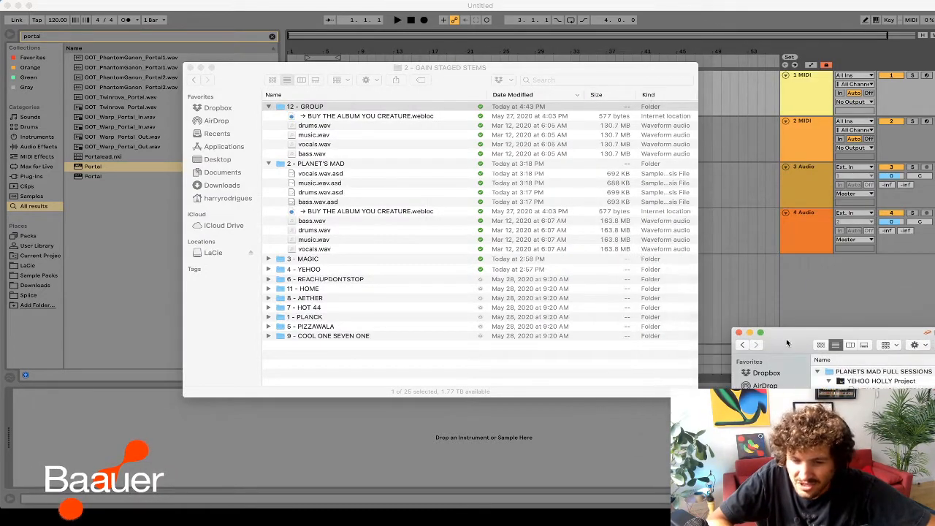
drag(250, 78, 113, 51)
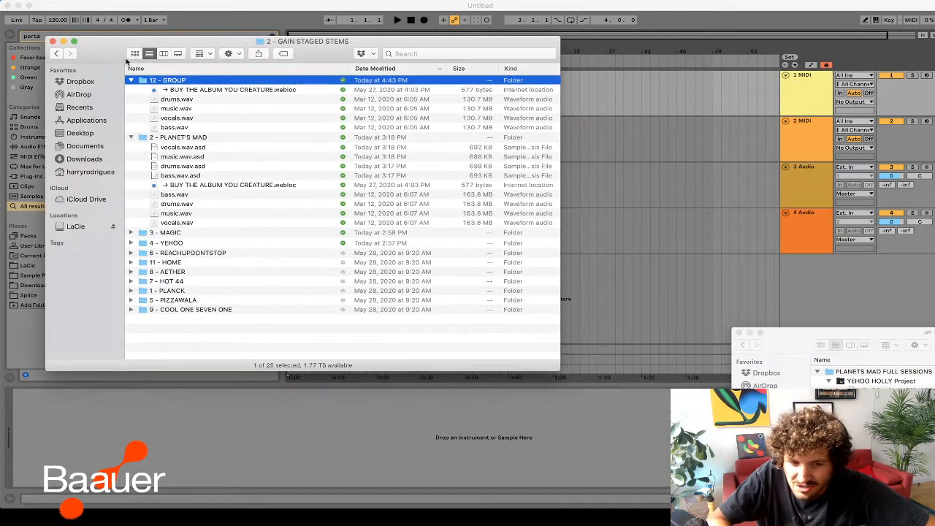
click(186, 99)
shift+click(192, 127)
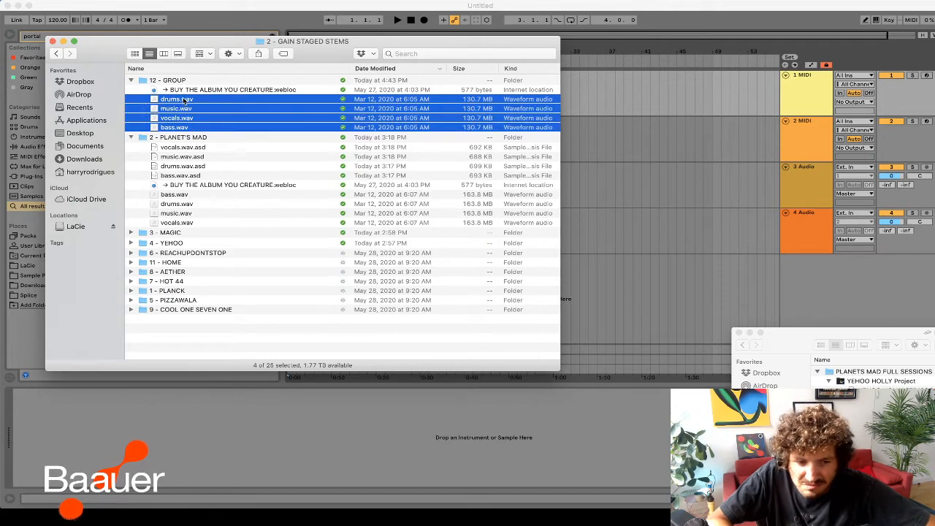
drag(183, 100, 215, 104)
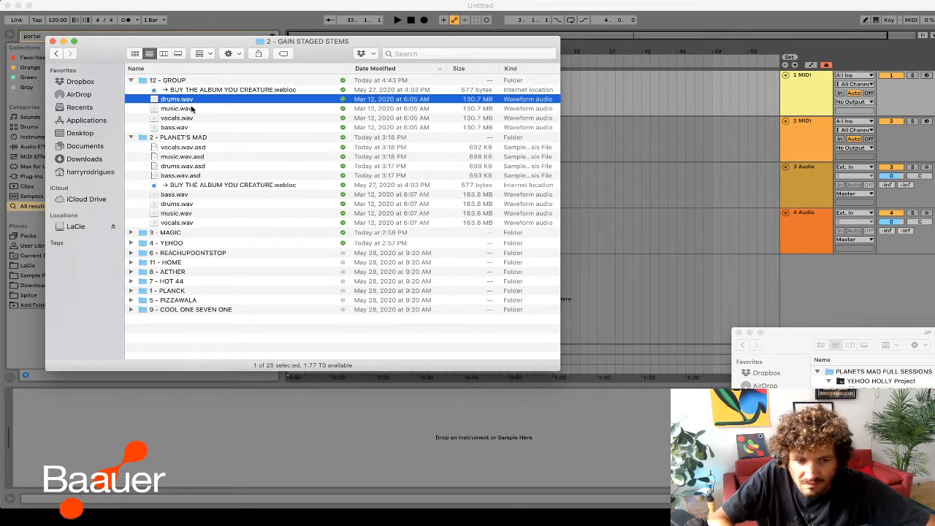
shift+click(180, 128)
drag(187, 100, 572, 129)
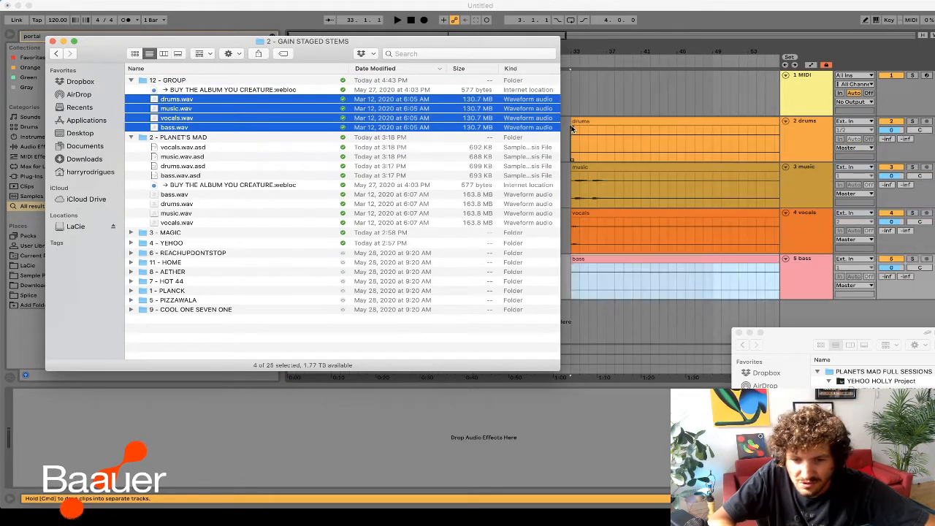
click(572, 128)
- Select the drums, music, vocals and bass clips together and move them to start at bar 1
drag(358, 36, 357, 7)
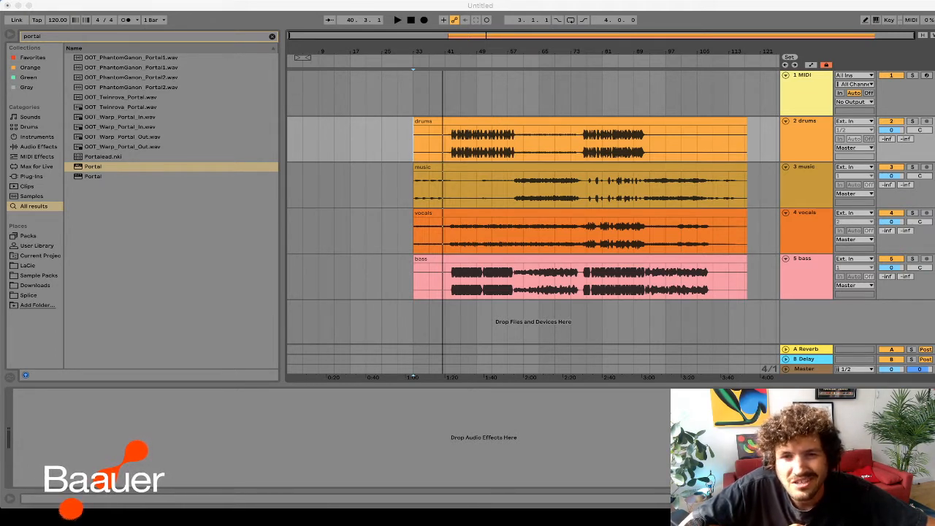
click(419, 137)
click(420, 139)
drag(746, 278, 410, 146)
key(Left)
key(Left)
key(Left)
key(Left)
key(Left)
key(Left)
key(Left)
key(Left)
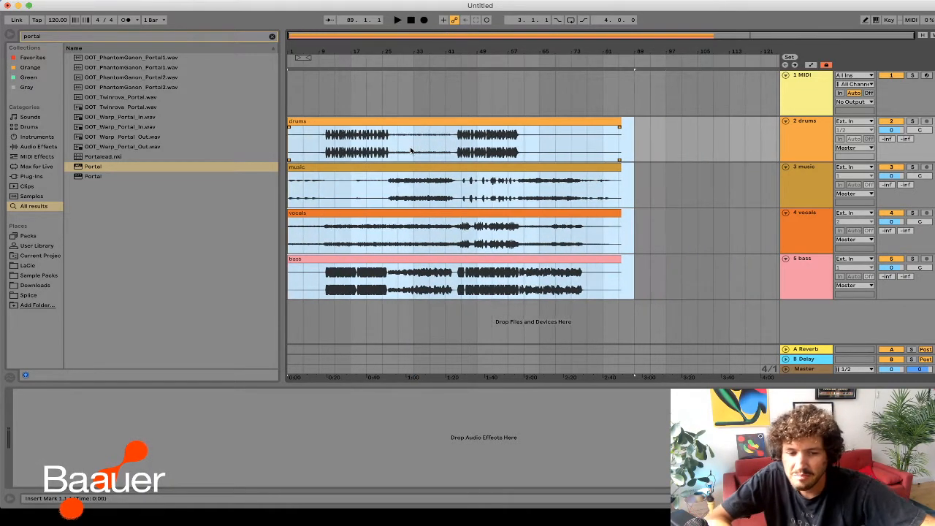
- Try project tempos of 90 and 127 BPM, settle on 123 BPM and play the start of the arrangement
drag(56, 21, 56, 36)
drag(299, 35, 295, 73)
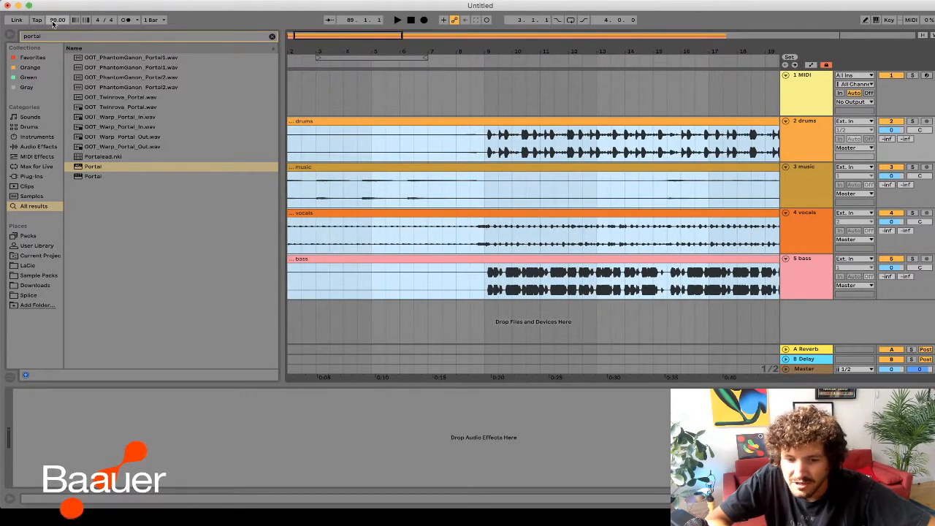
drag(57, 22, 57, 2)
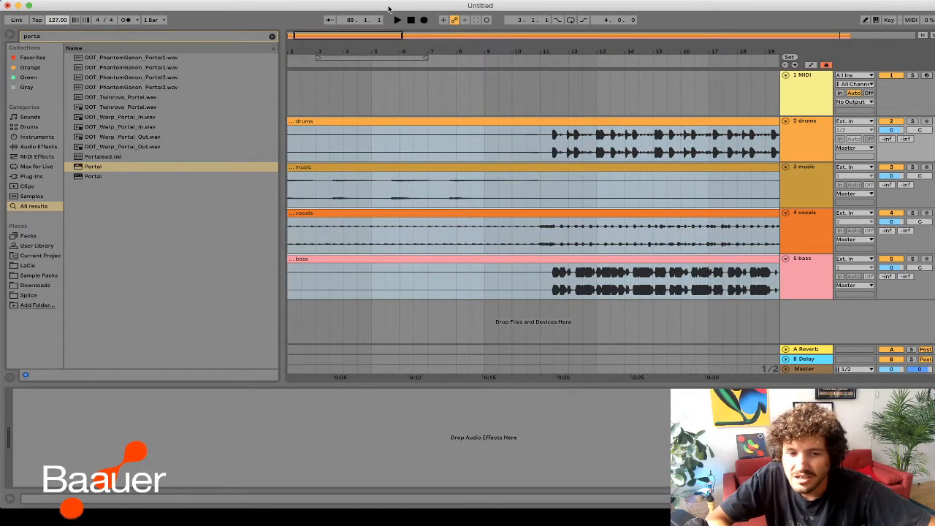
drag(363, 34, 362, 9)
drag(57, 22, 60, 22)
key(space)
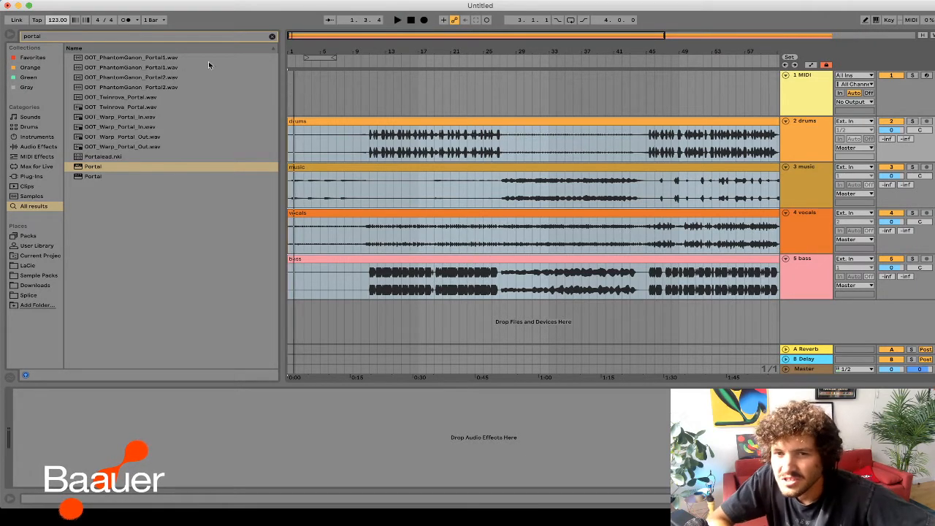
- Insert an empty one-bar MIDI clip at bar 1 of the 1 MIDI track and audition the arrangement's opening
key(super+a)
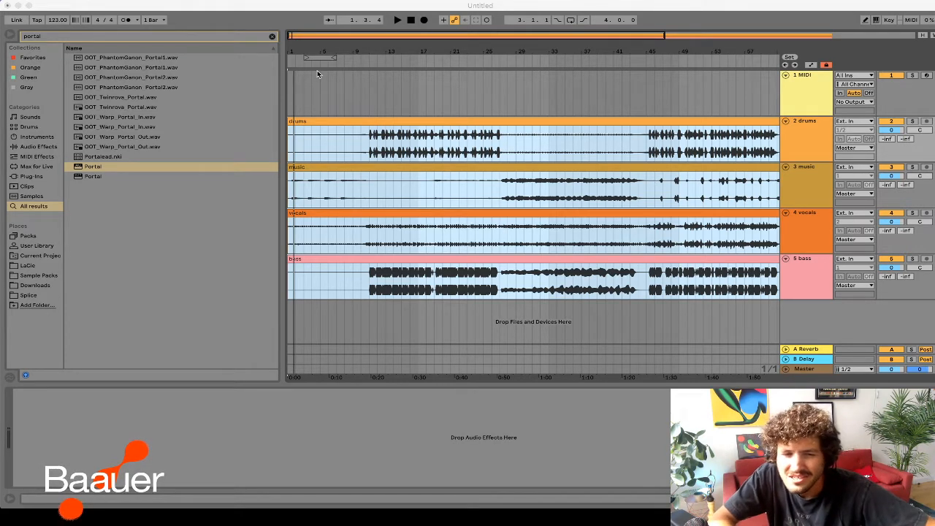
click(287, 93)
key(super+shift+m)
key(space)
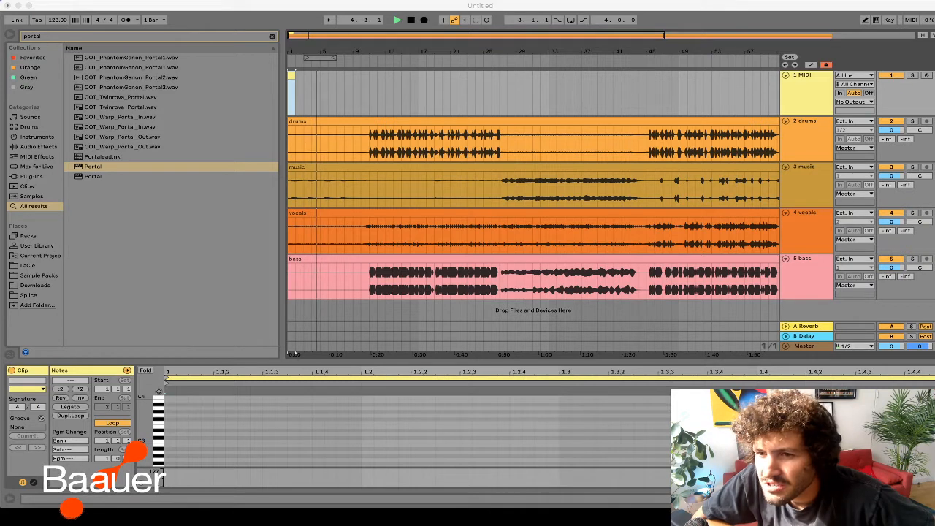
click(453, 143)
key(space)
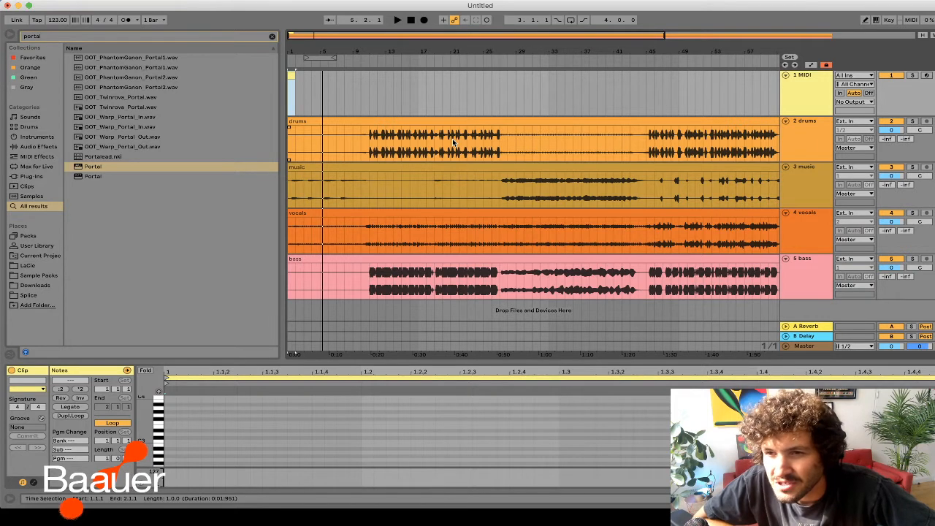
key(space)
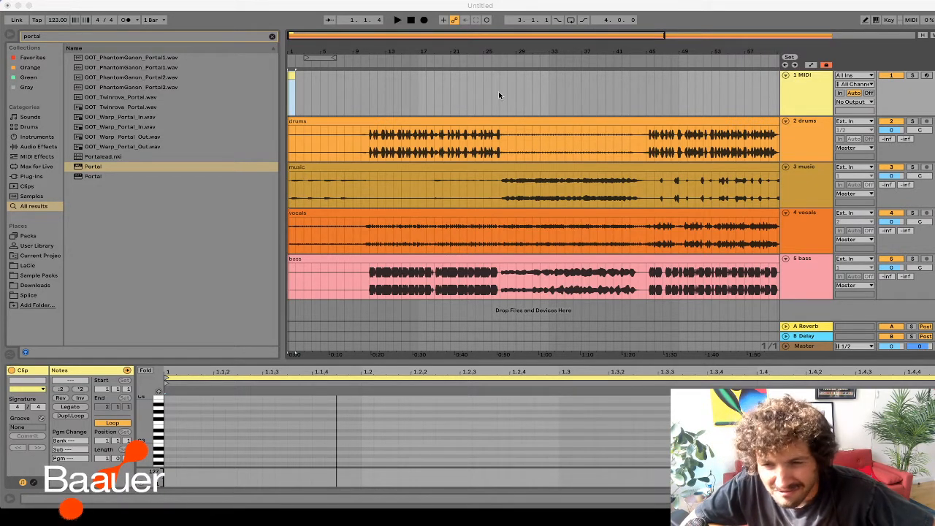
- Clear the first eight bars of the 1 MIDI track
click(402, 139)
drag(352, 92, 262, 71)
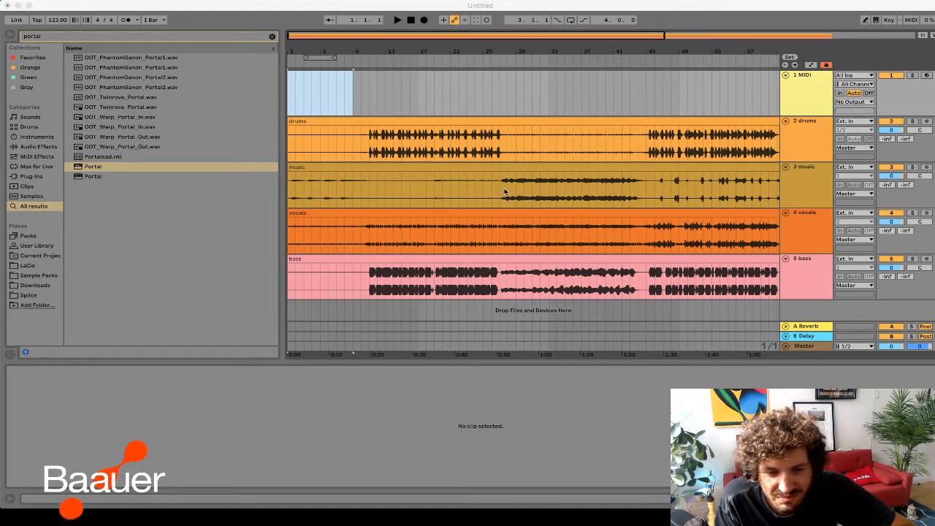
click(432, 152)
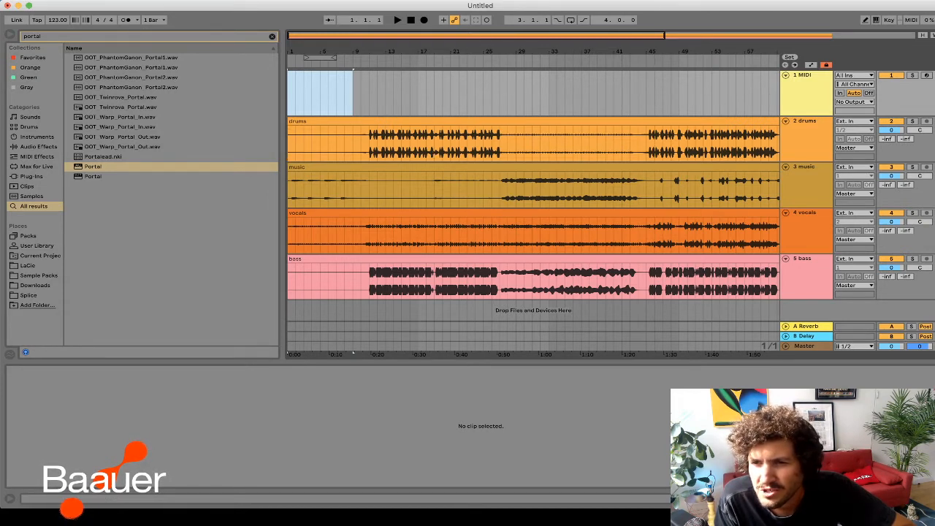
key(super+Tab)
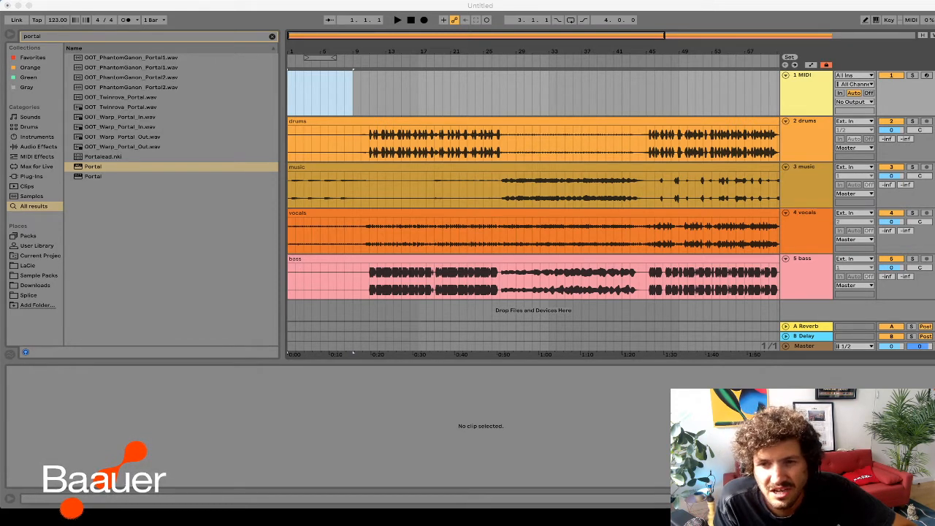
click(503, 149)
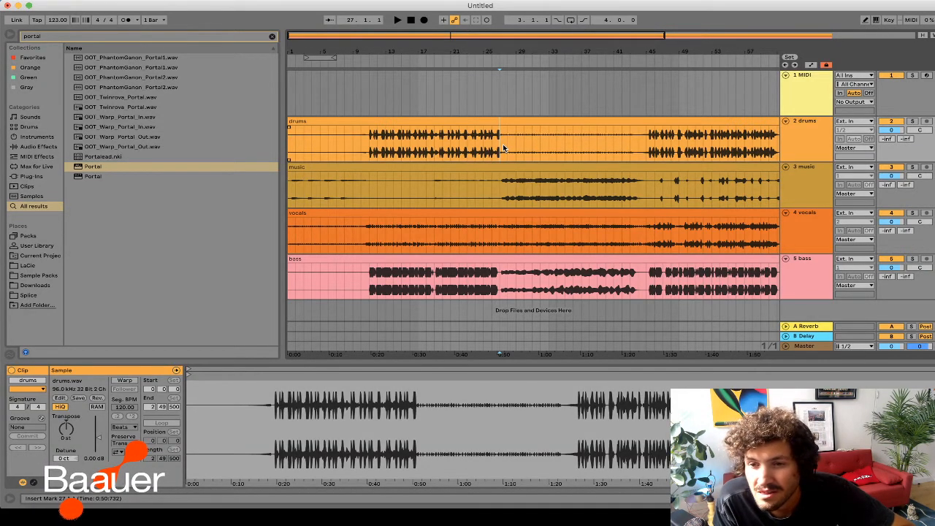
scroll(502, 147, down, 1)
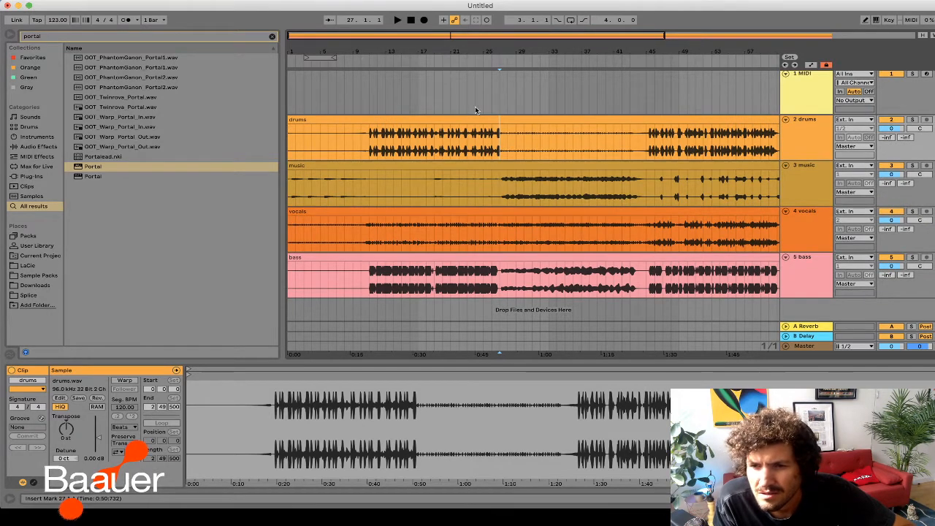
click(540, 80)
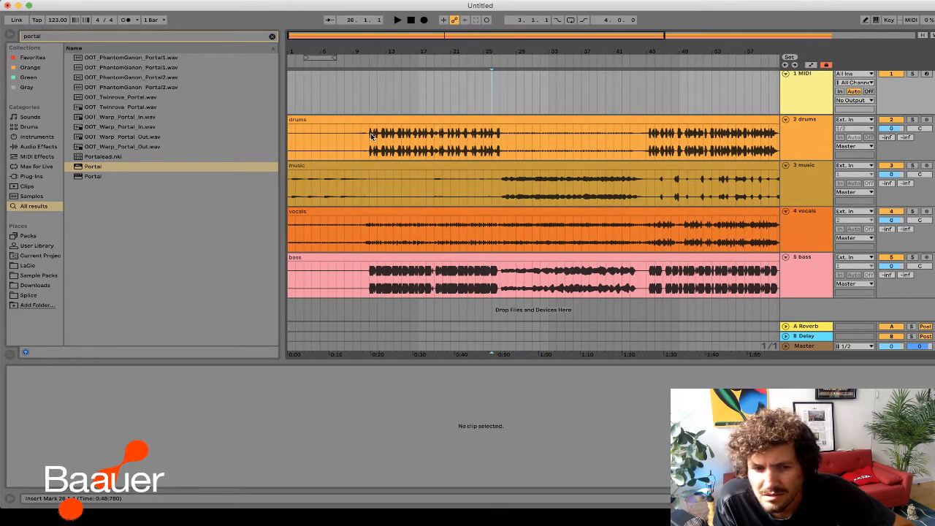
click(357, 153)
click(296, 153)
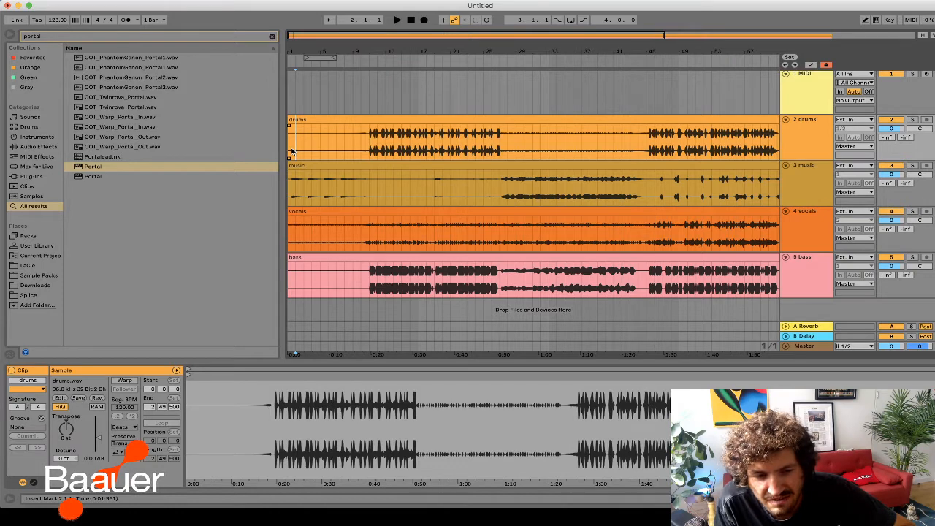
- Loop the full length of the drums and music clips from bar 1 and play the arrangement
drag(329, 38, 328, 23)
drag(290, 147, 712, 163)
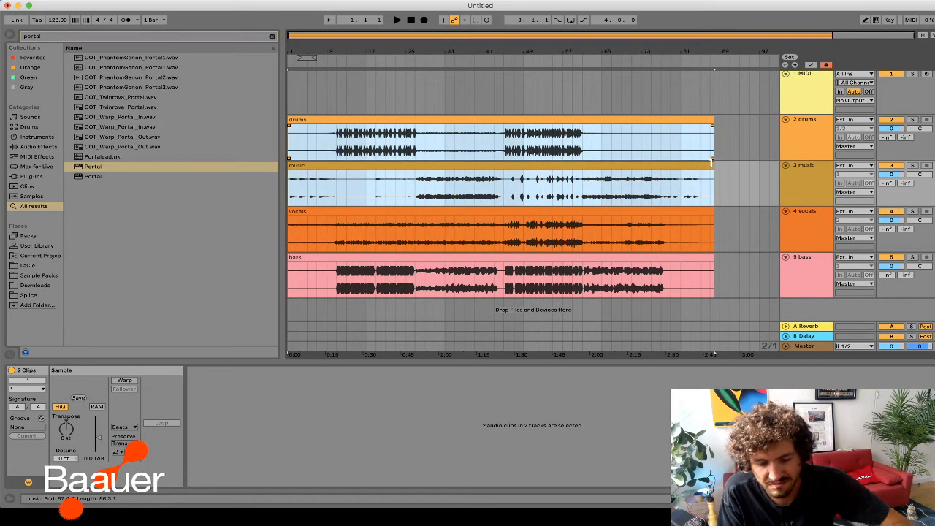
key(super+l)
key(space)
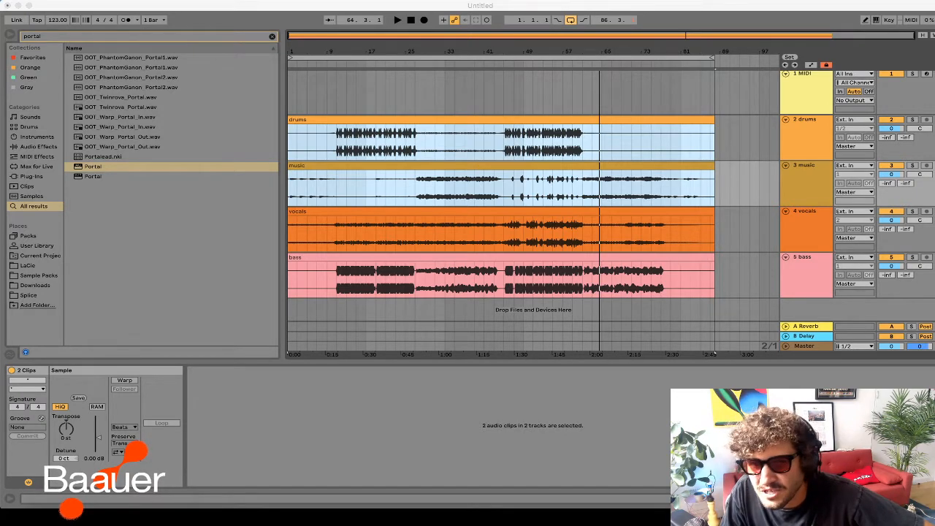
click(337, 148)
click(326, 142)
click(359, 191)
click(330, 184)
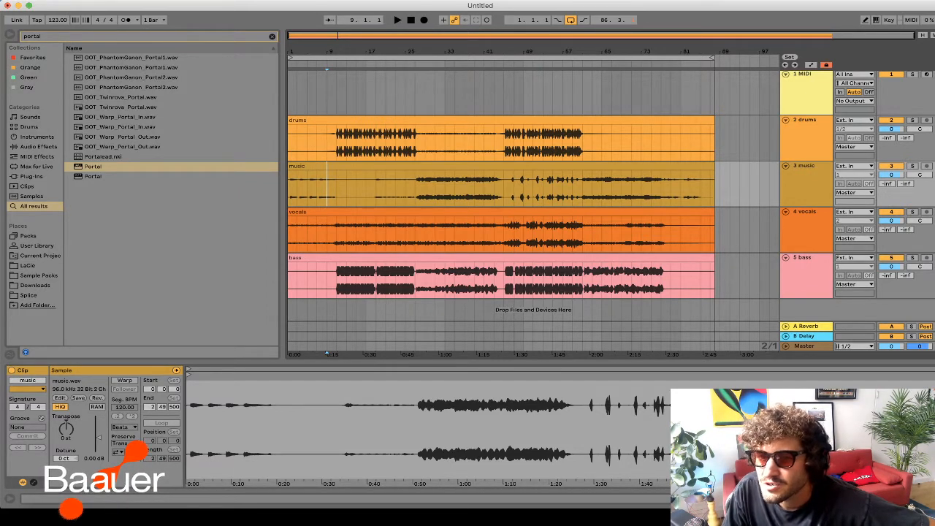
key(super+Tab)
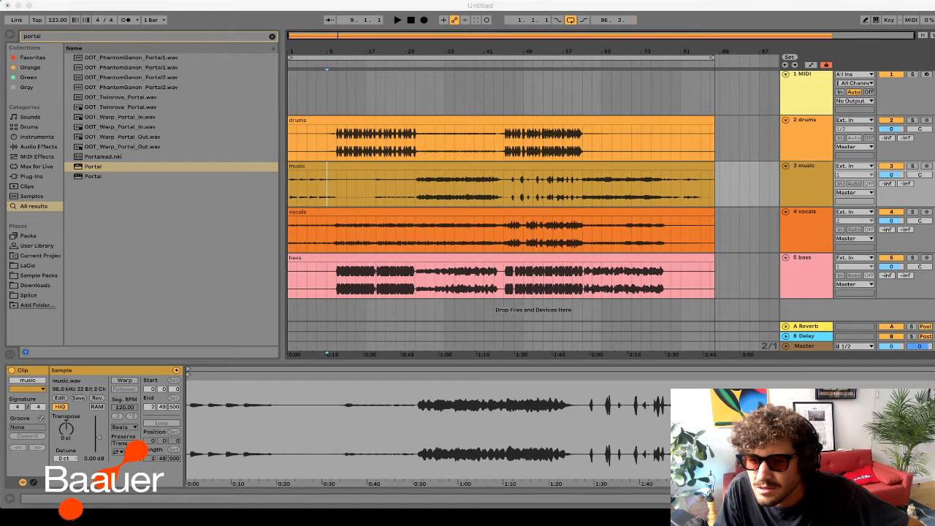
- Play the arrangement from bar 29, in the section after the first drum part, and stop after a few bars
click(424, 149)
key(space)
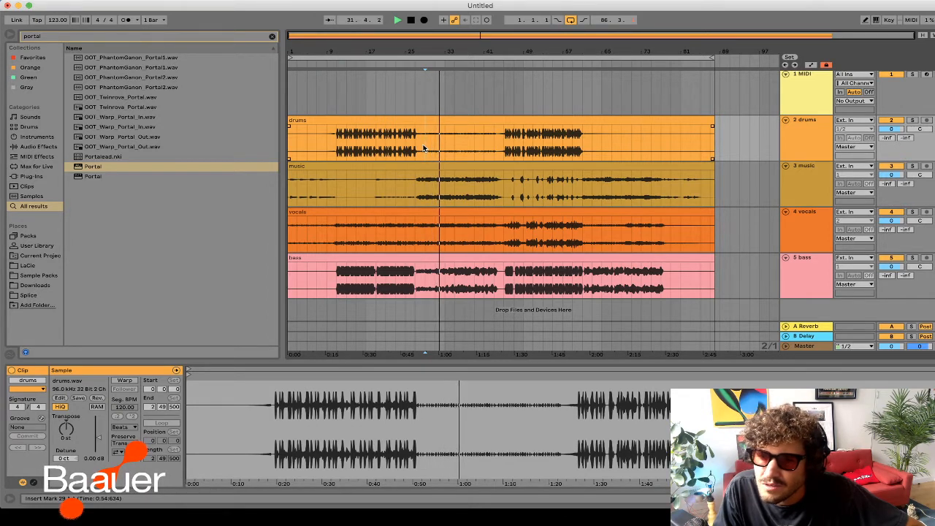
key(space)
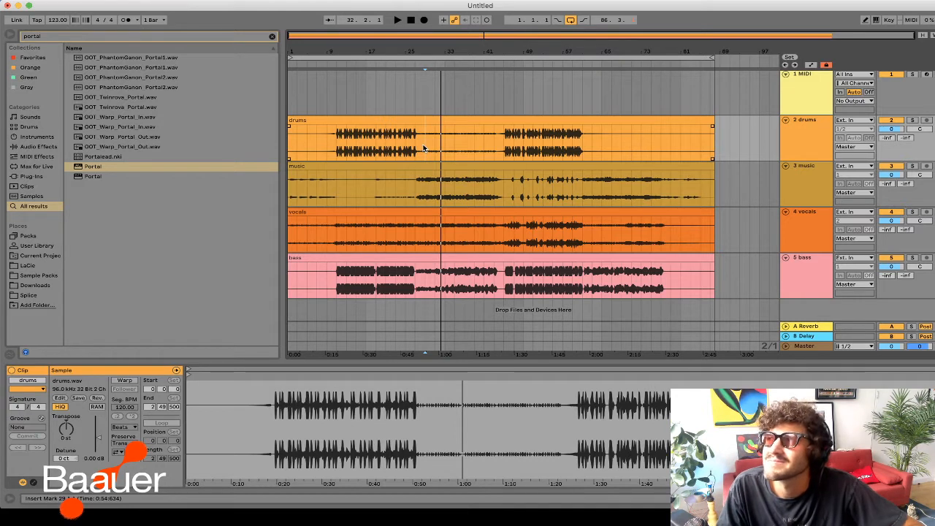
- Play the closing section from bar 61, where the drums end, and briefly replay its opening
click(583, 148)
key(space)
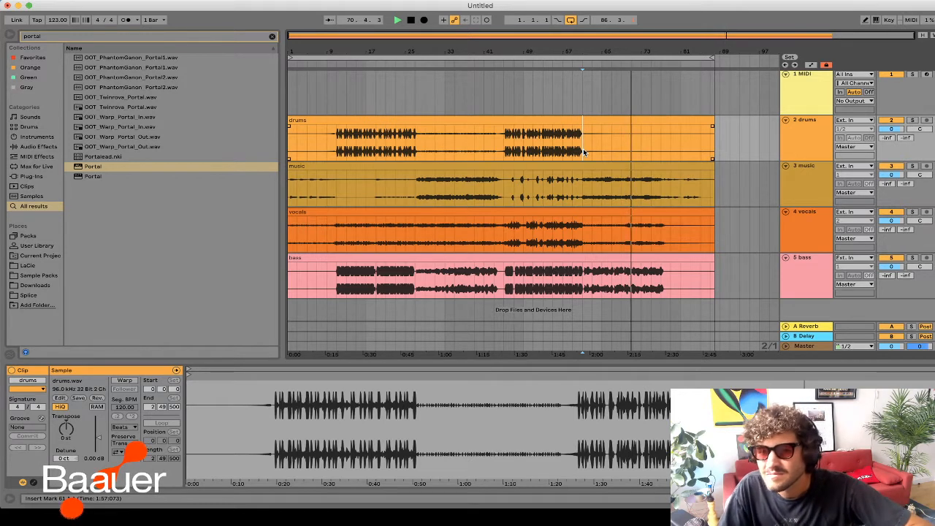
click(669, 195)
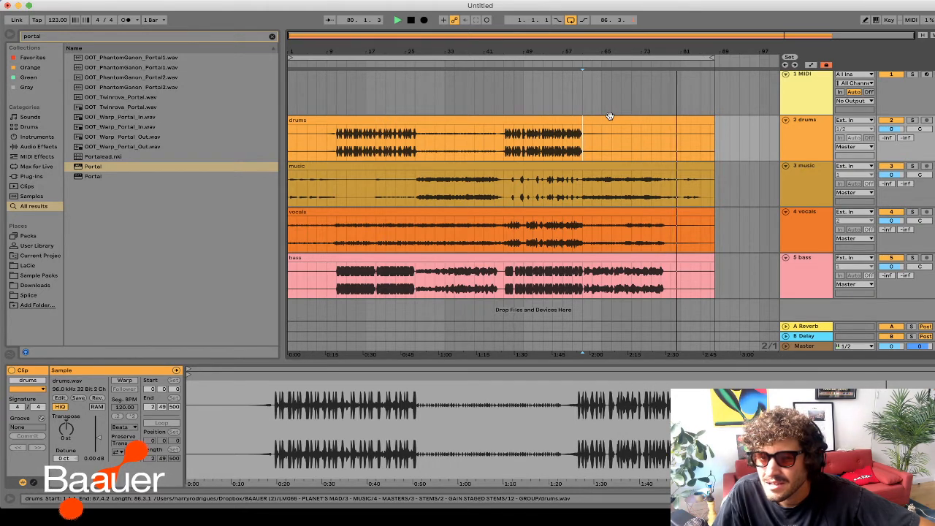
key(space)
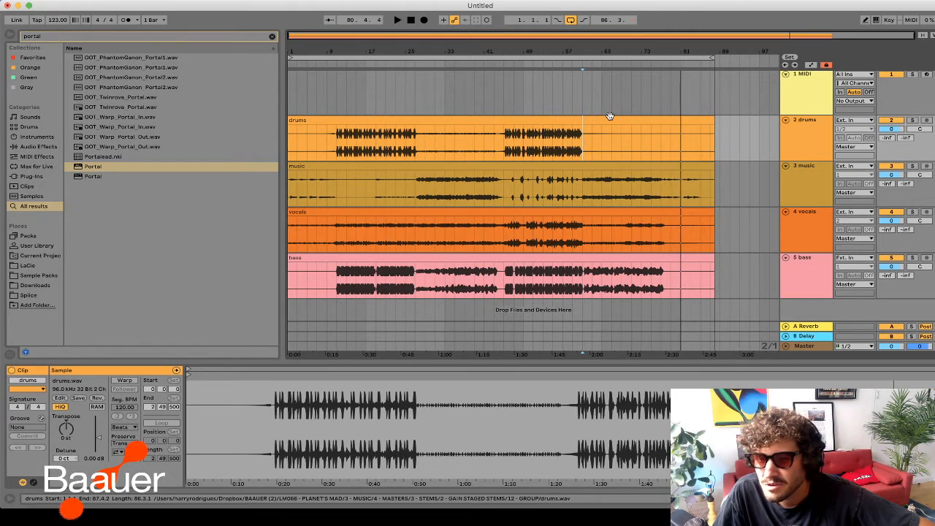
click(587, 145)
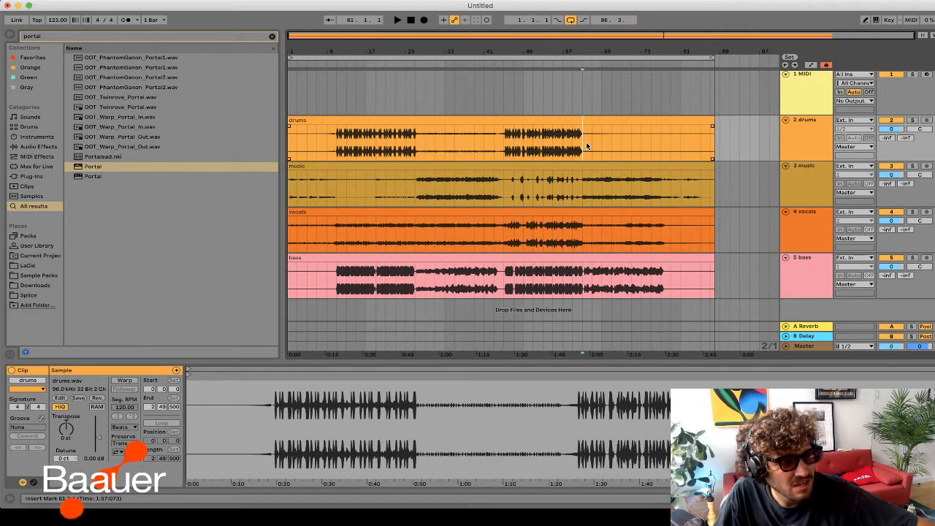
key(space)
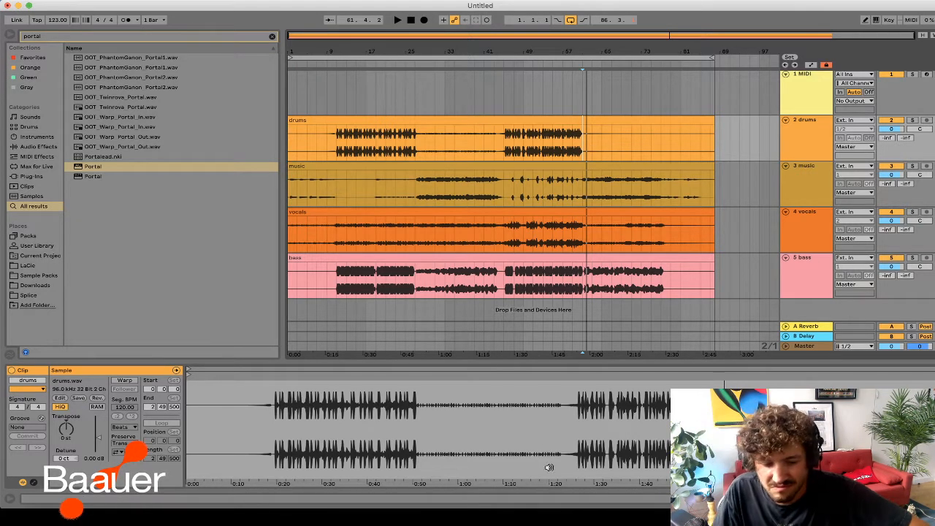
click(209, 515)
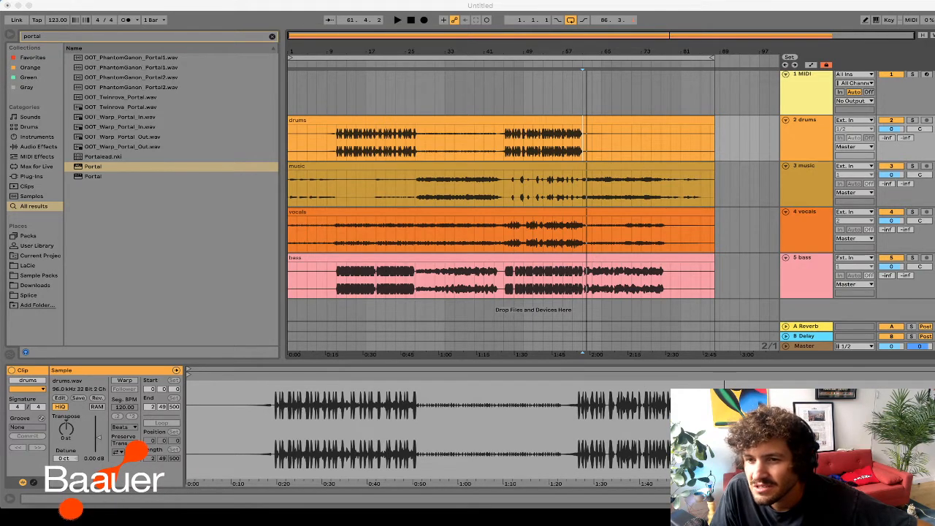
- Play the first few bars of the drop from bar 11, where the drums and bass enter
click(347, 146)
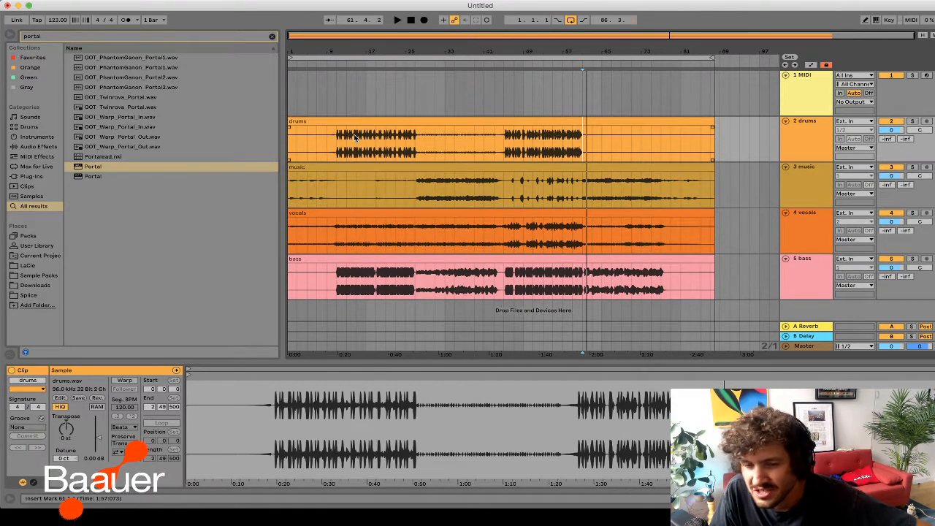
click(338, 149)
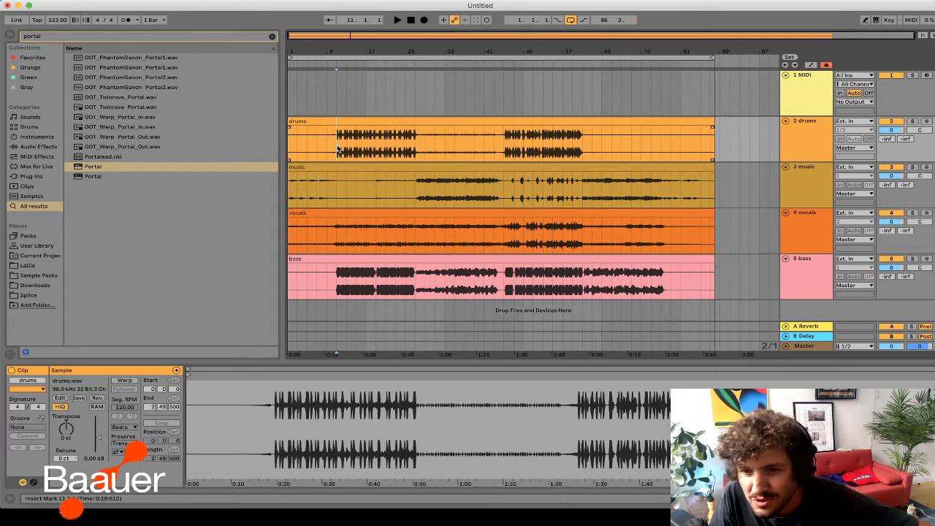
key(space)
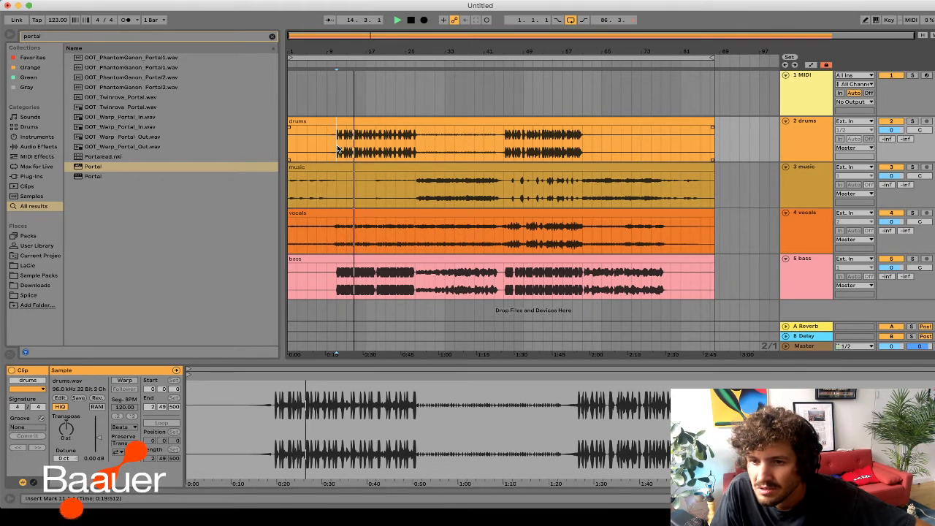
key(space)
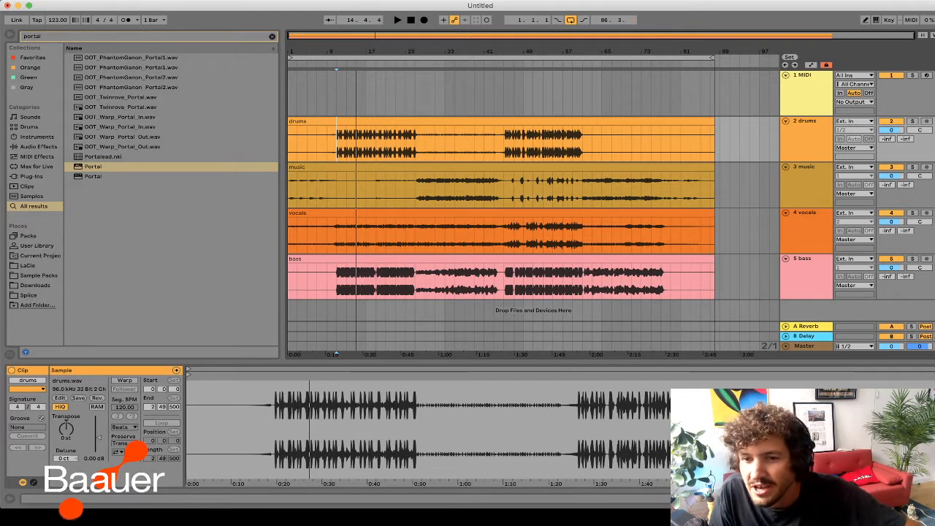
key(super+Tab)
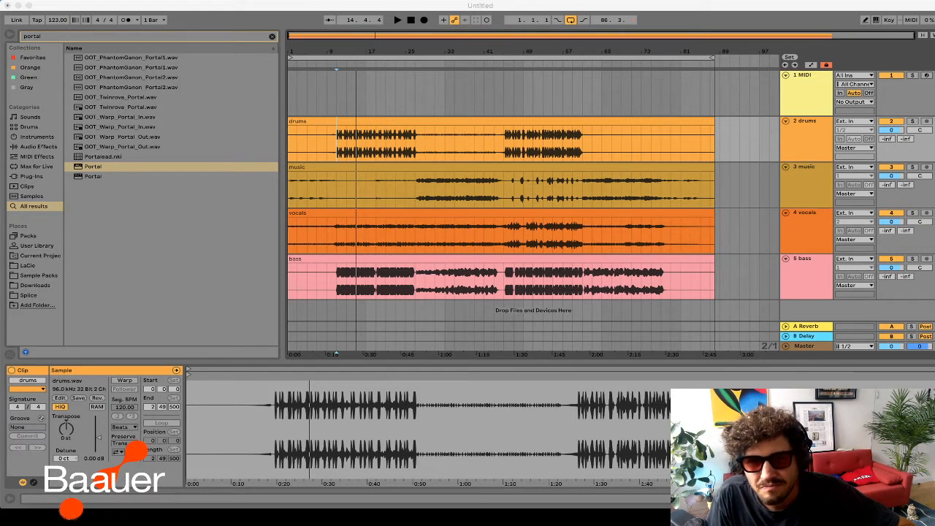
- Place the playback start at bar 45 on the drums clip, then at bar 27 on the music clip
click(501, 132)
click(501, 133)
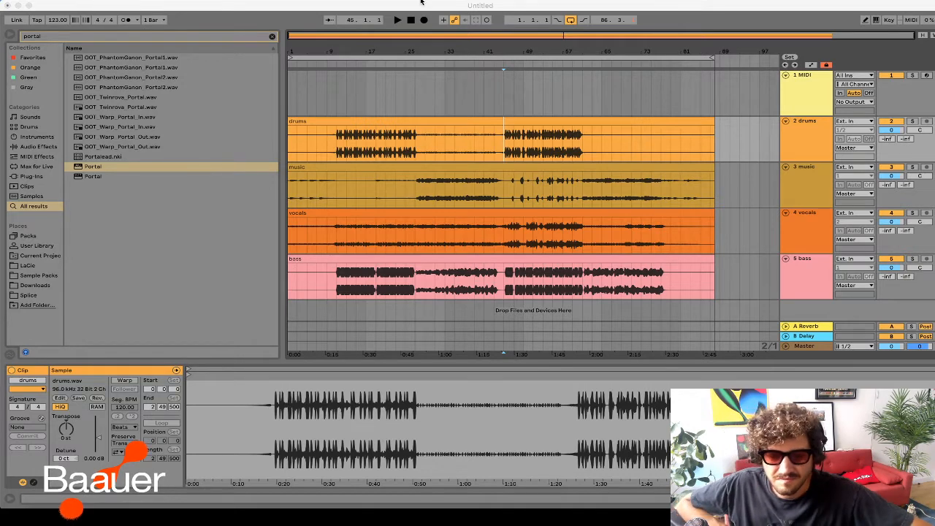
click(416, 190)
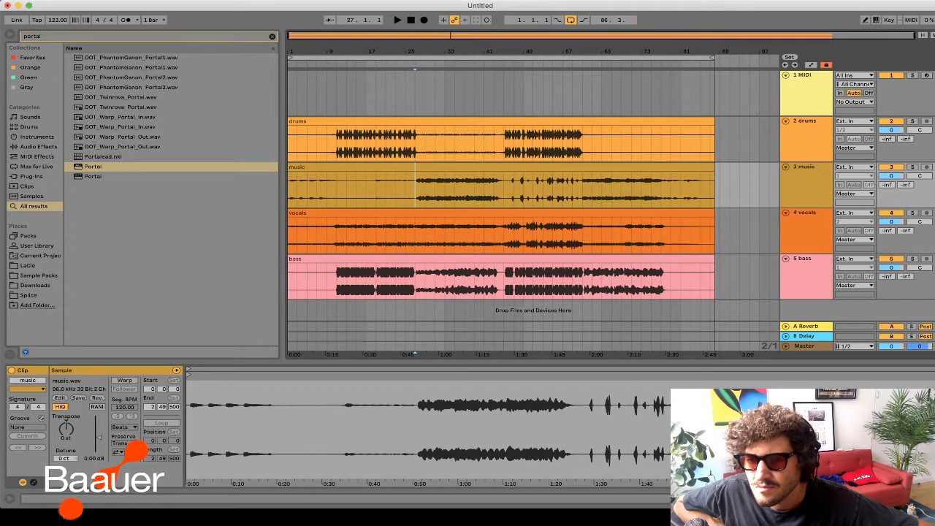
key(super+Tab)
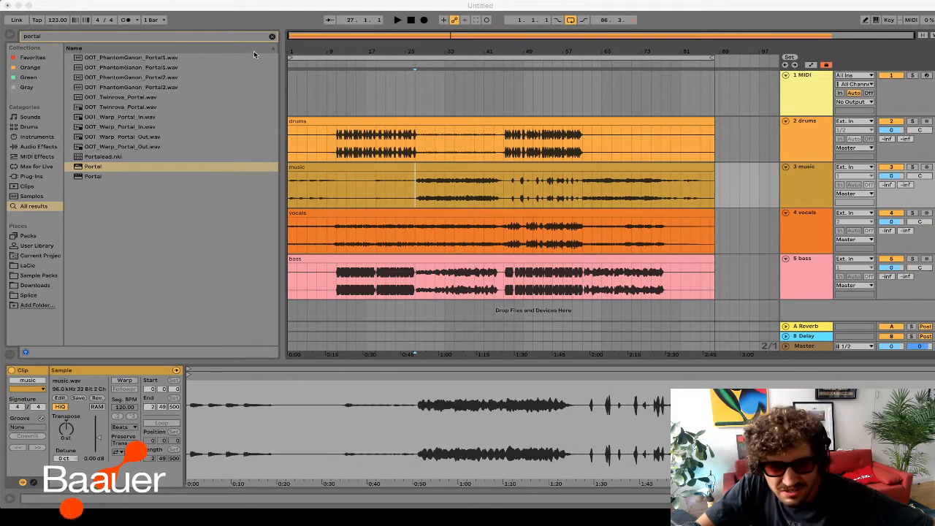
- Search the browser for "snar" and audition several snare samples down to KSHMR Orchestra Snare 04.wav
click(277, 35)
click(273, 36)
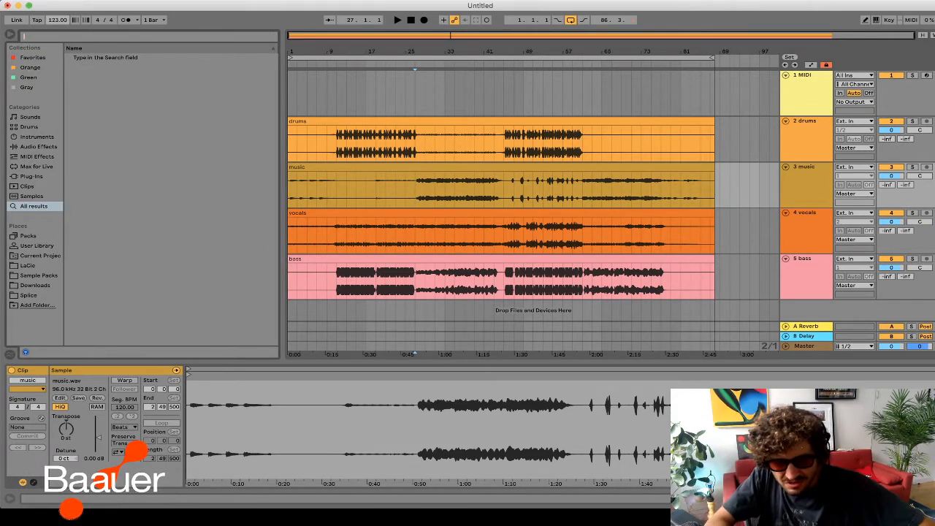
text(snar)
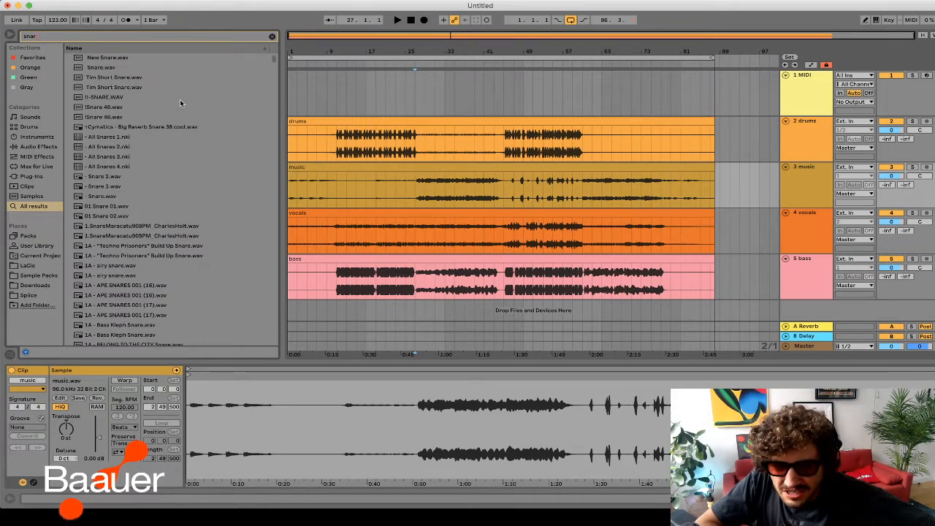
scroll(180, 103, down, 10)
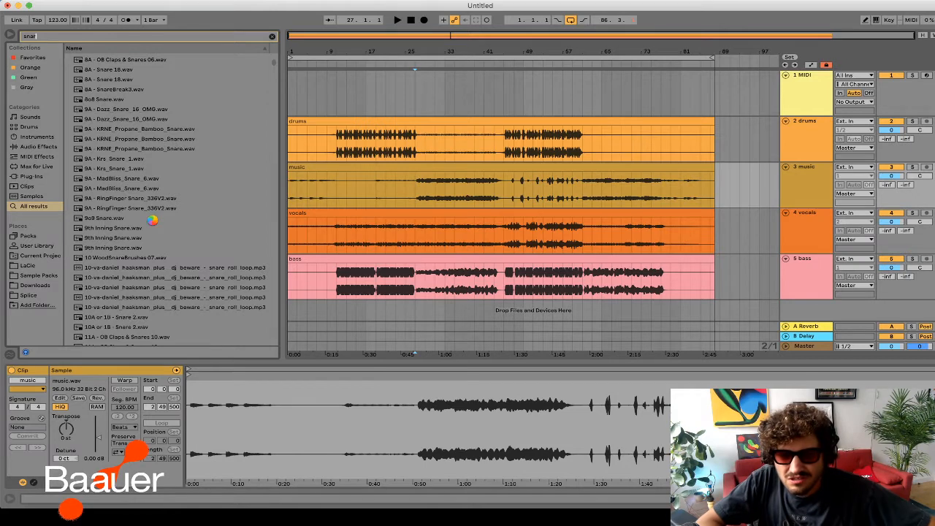
scroll(180, 187, down, 15)
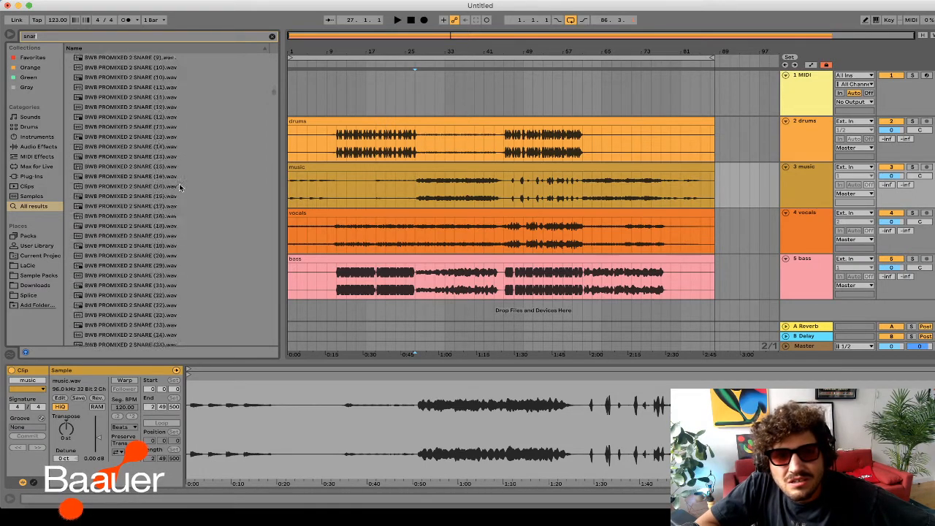
scroll(179, 187, down, 10)
click(179, 187)
key(Down)
key(Down)
key(Down)
key(Down)
key(Down)
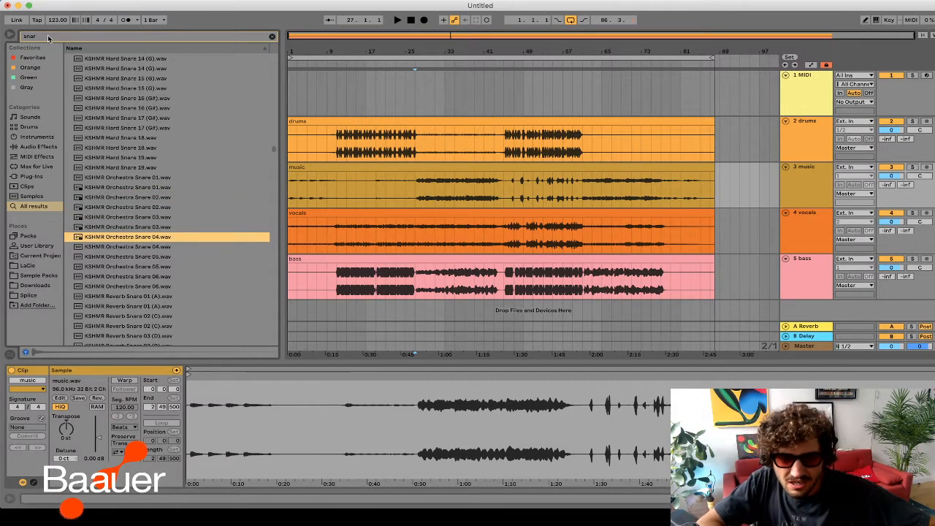
- Search the browser for "perc" and audition the Perc Train Track.aif sample
drag(46, 36, 1, 27)
text(perc)
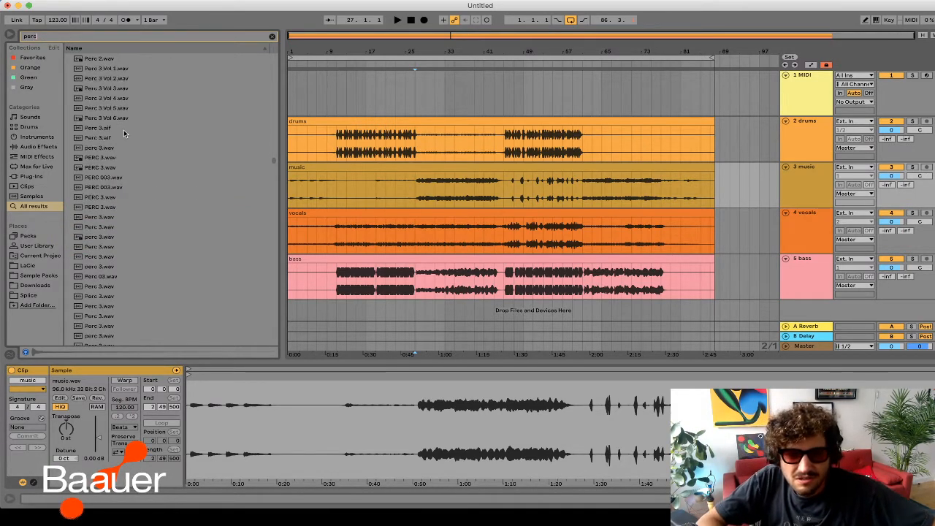
click(125, 134)
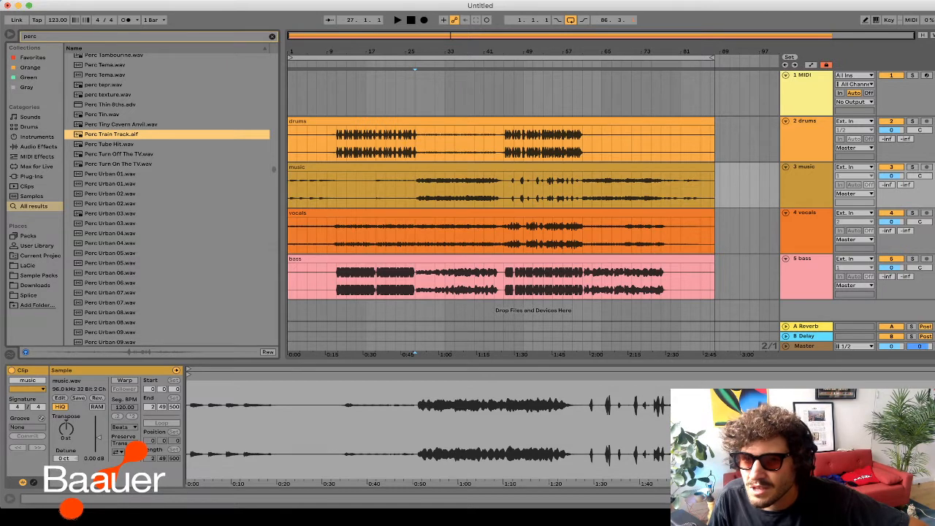
key(super+Tab)
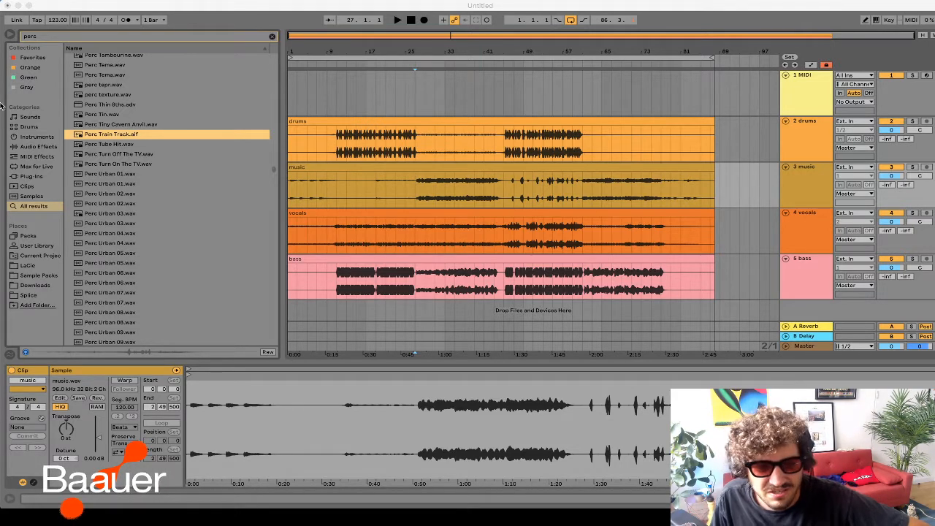
- Search the browser for "freeze" and audition the 2 17-Serum (Freeze tail) R.aif and 1 23-Synplant (Freeze) (Freeze) (Freeze).aif samples
click(41, 38)
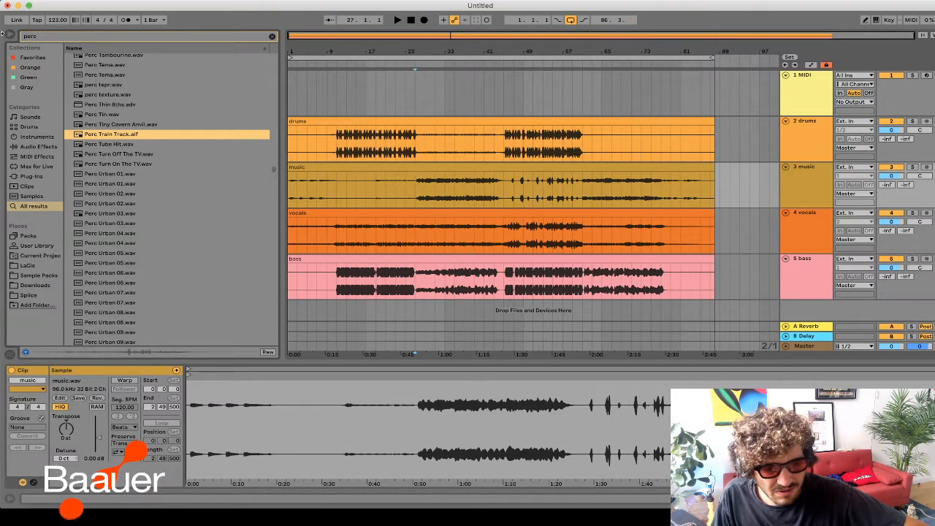
click(43, 38)
text(fr)
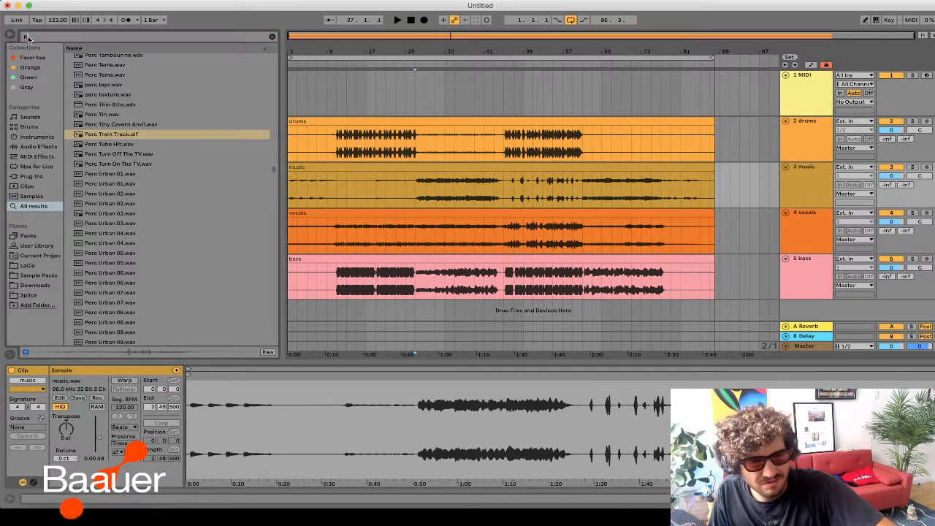
text(eeze)
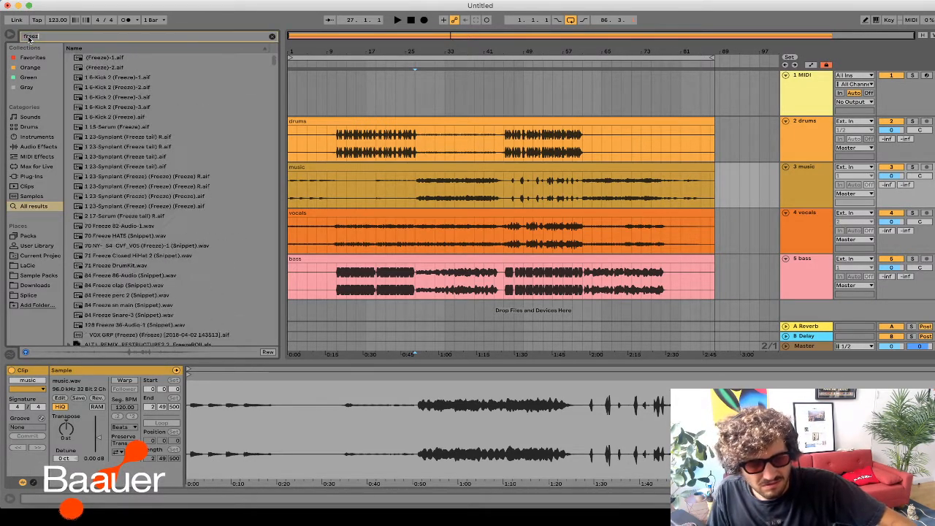
click(227, 220)
scroll(227, 216, down, 3)
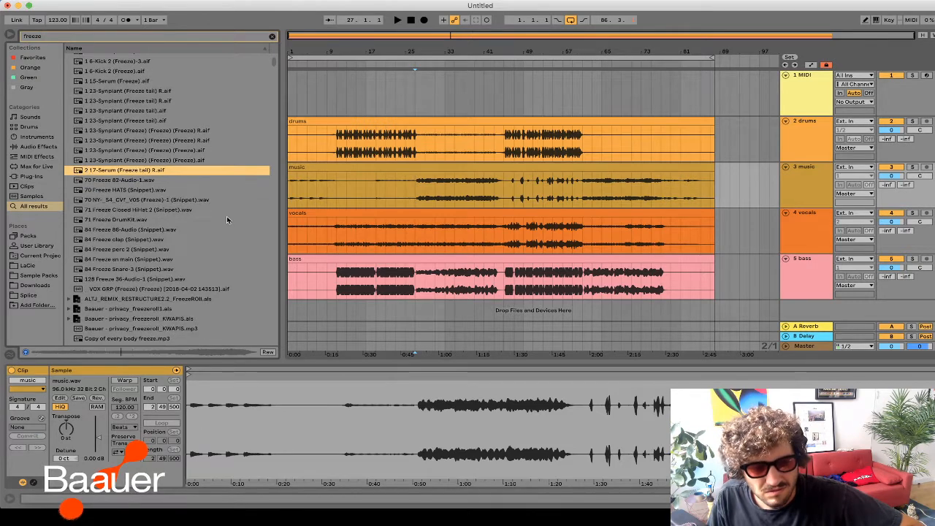
click(195, 201)
click(169, 161)
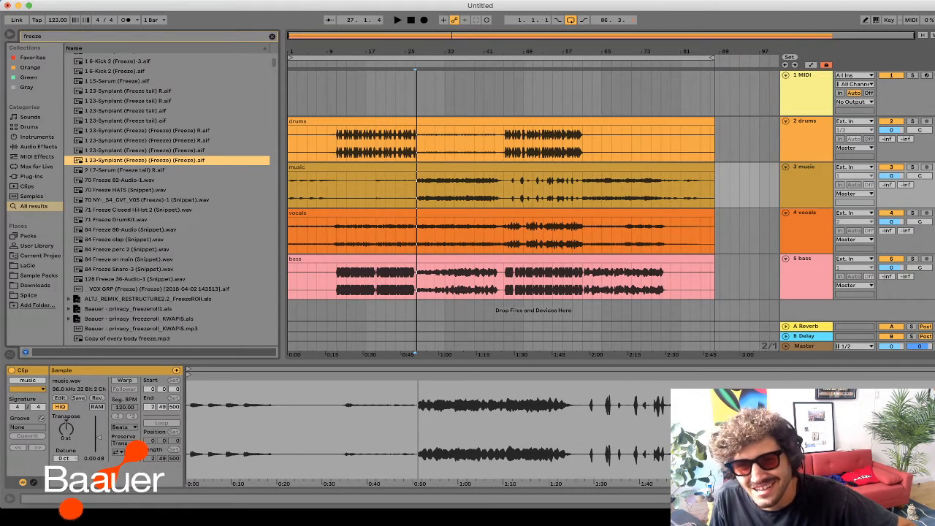
key(super+Tab)
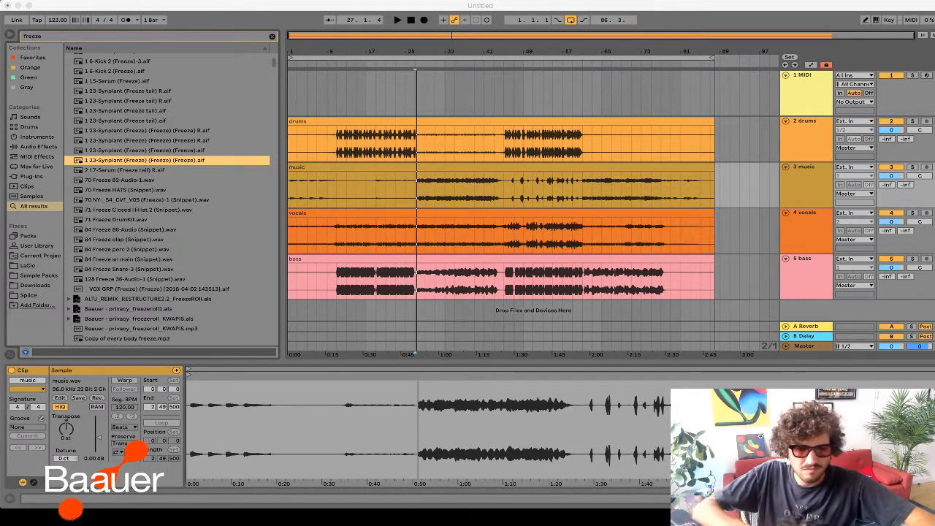
- Play the lead-in to the first drop from bar 7, then a short passage before the second drop from bar 43
click(318, 151)
key(space)
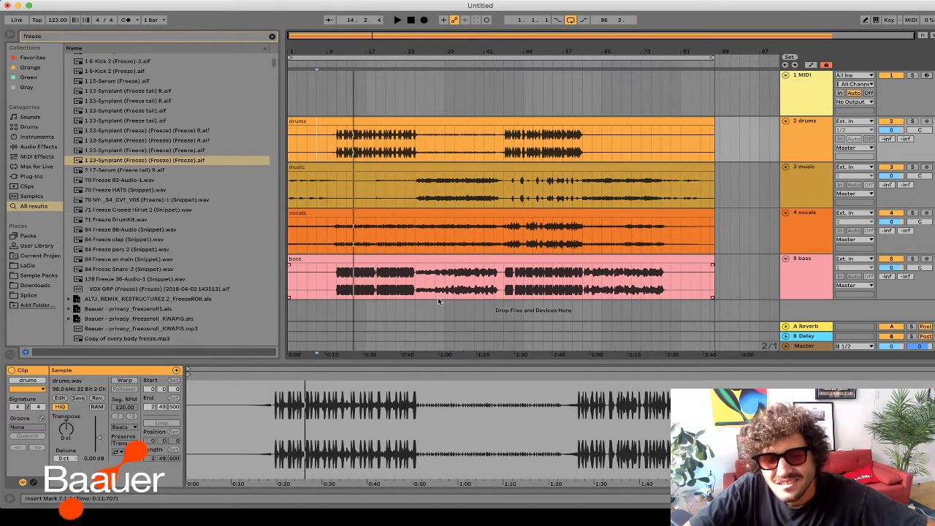
click(491, 145)
key(space)
key(space)
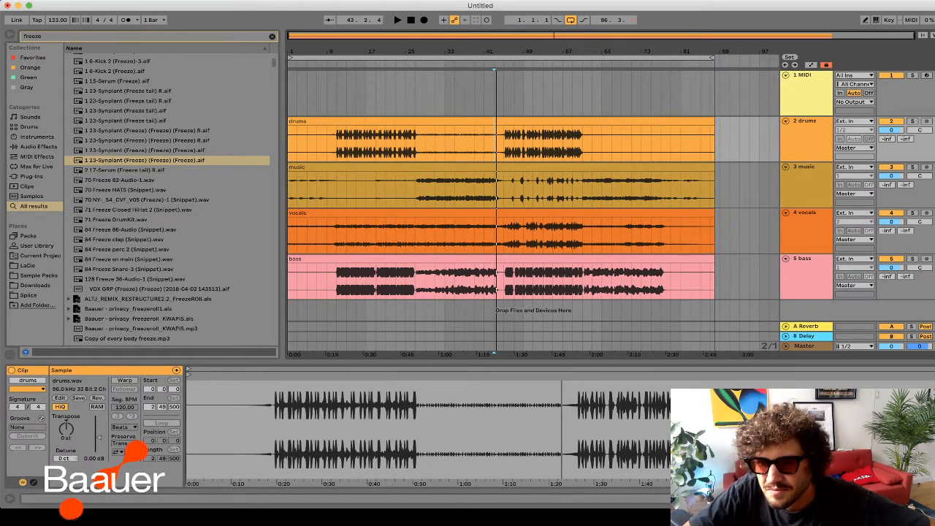
- Play the arrangement from bar 9, jump to the first drop at bar 11 and stop about a bar in
click(328, 149)
key(space)
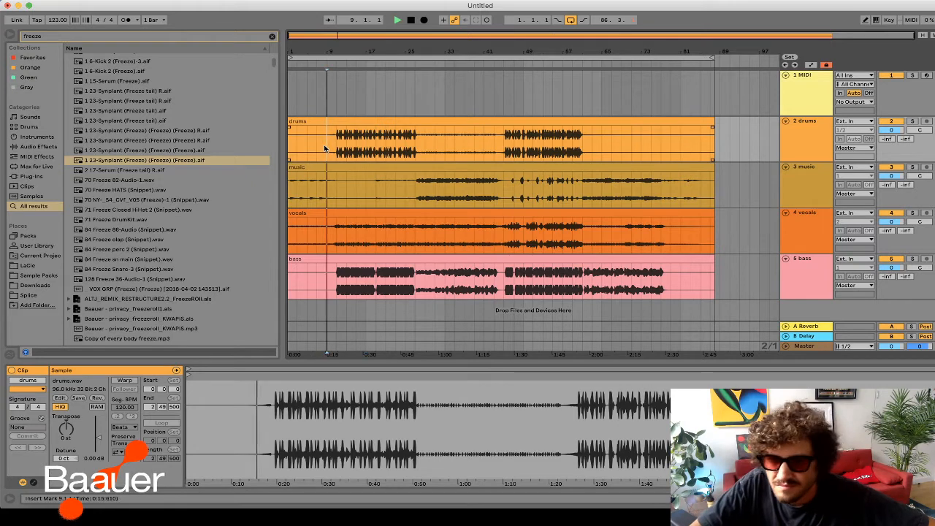
click(338, 149)
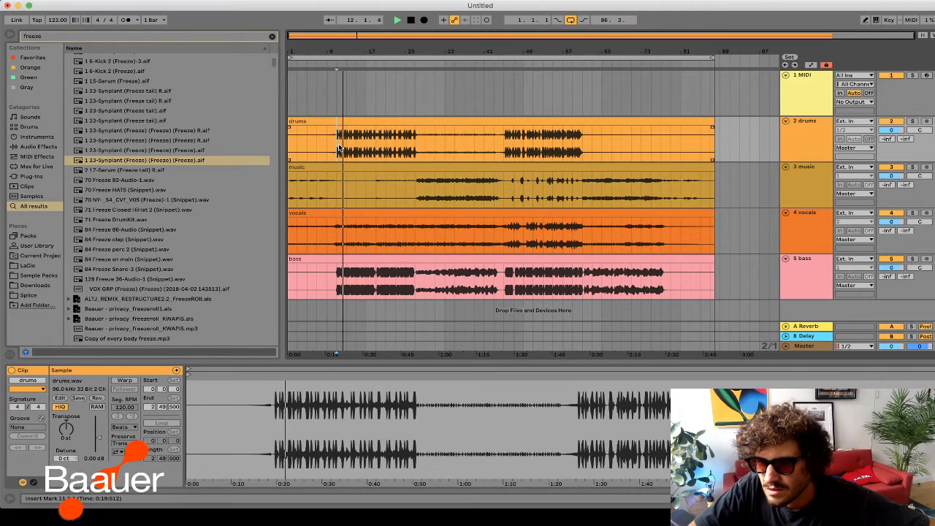
key(space)
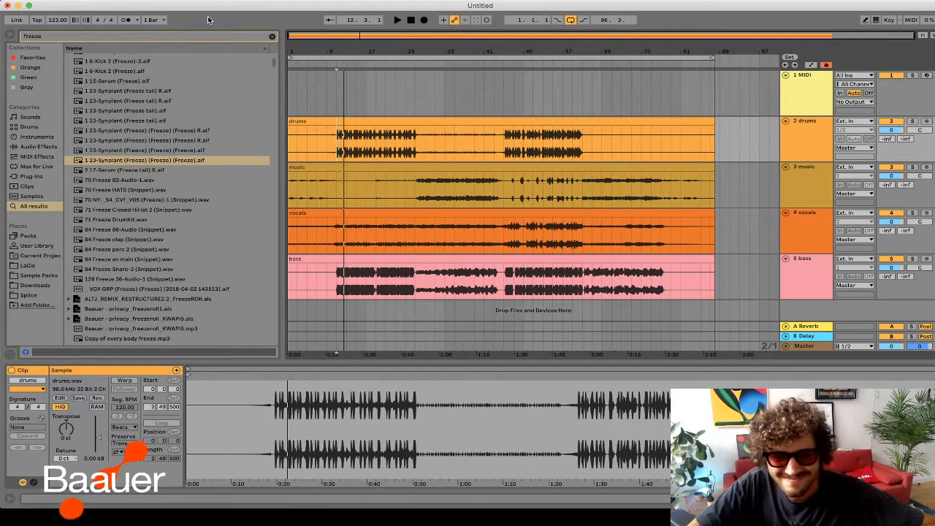
- Open the recent set planetsmad.FInal_triedtomake lead louder go off king oct 21.als, discarding the current set's changes and dismissing the missing plug-in notice
click(55, 2)
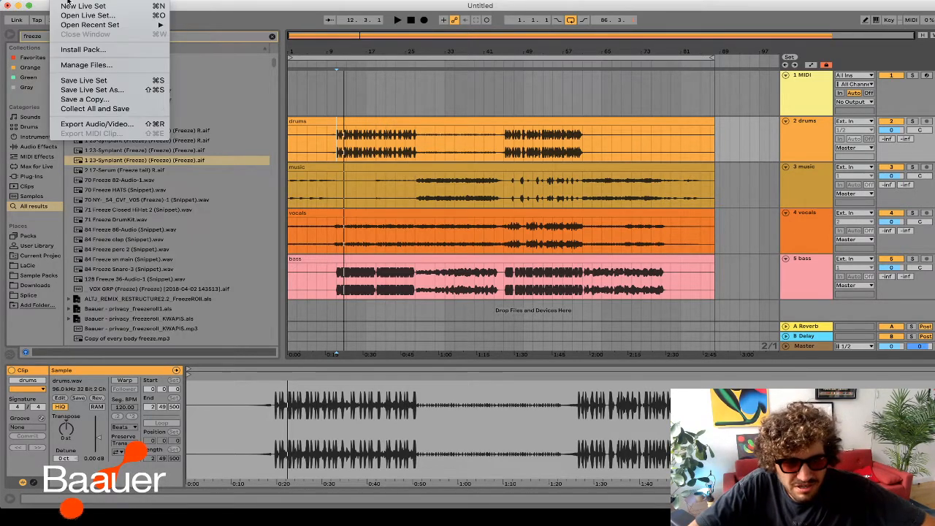
mouse_move(146, 25)
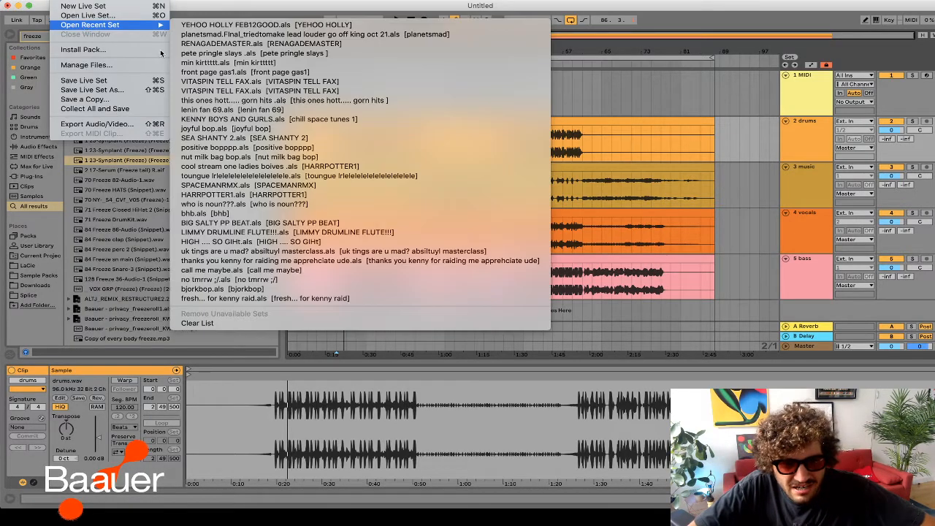
click(262, 36)
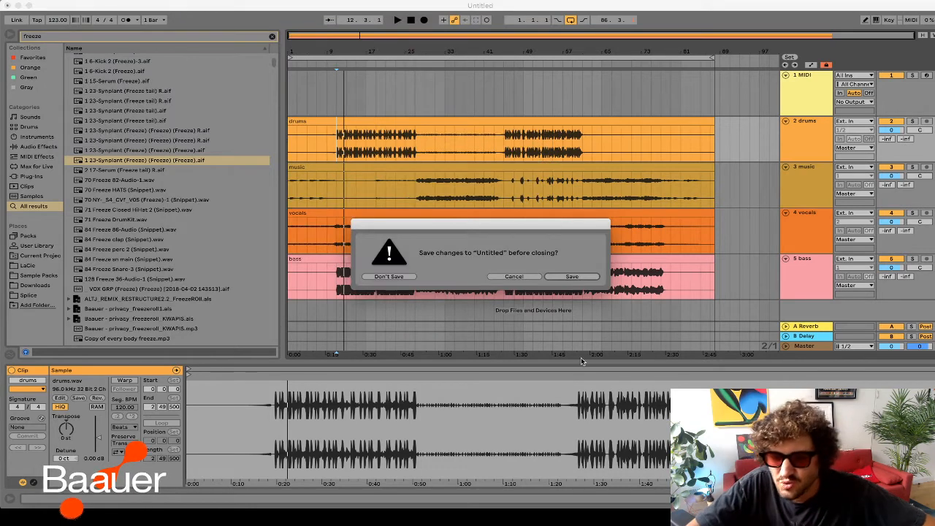
click(387, 276)
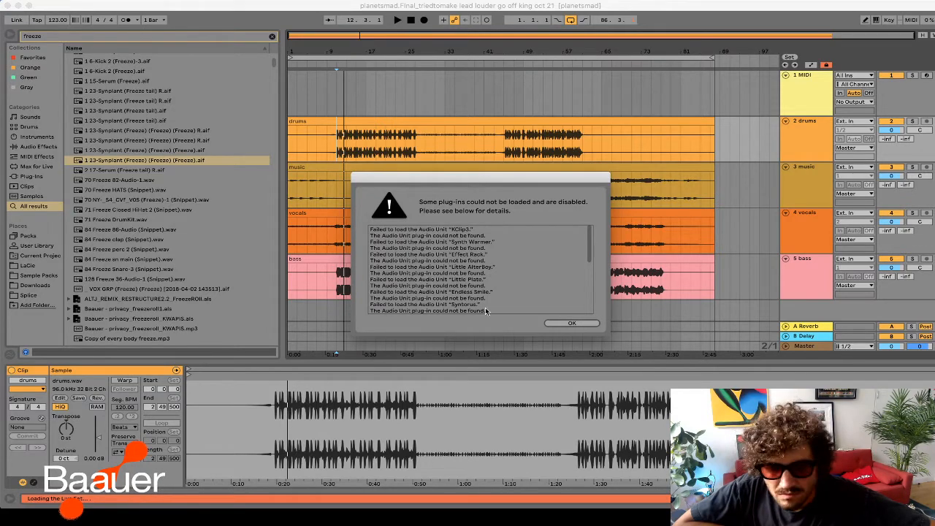
click(559, 325)
- Play the set from bar 25 and turn off the solo on the LEAD OTHER P group
scroll(329, 221, down, 20)
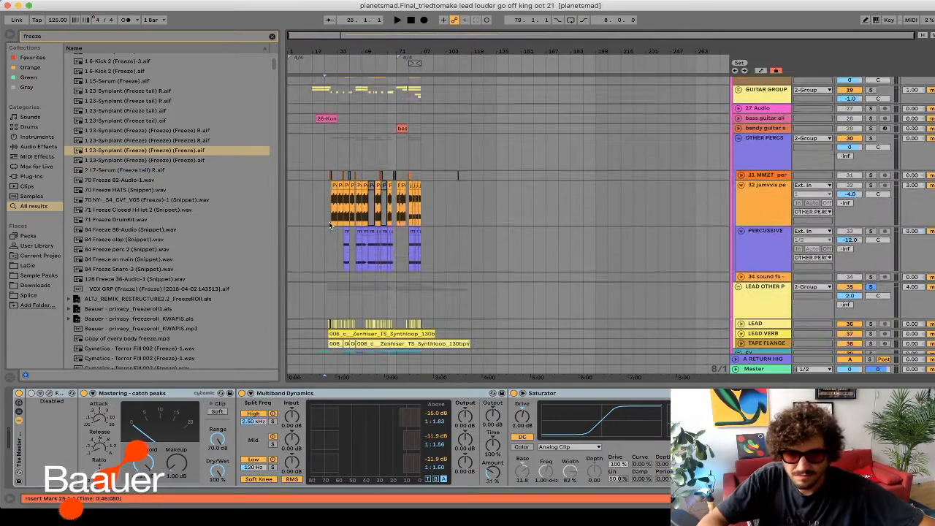
key(space)
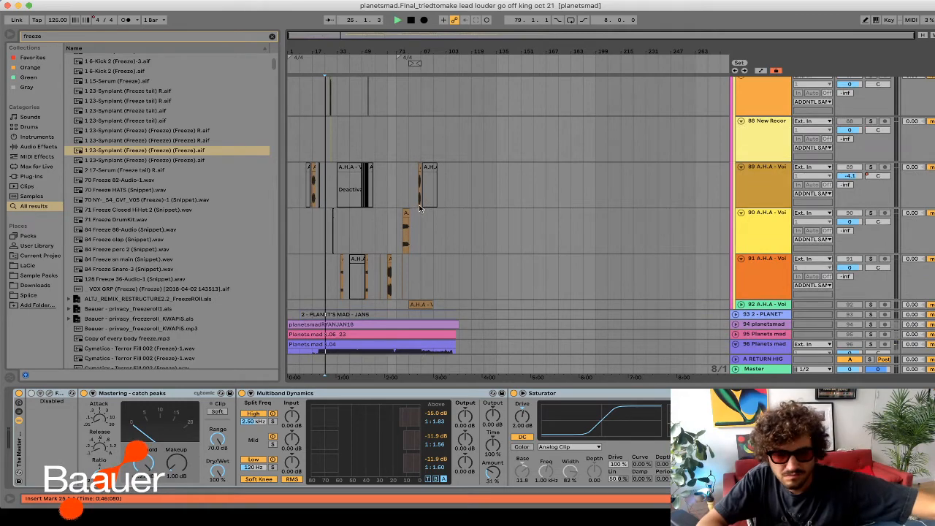
scroll(420, 209, up, 20)
click(774, 149)
scroll(772, 150, down, 10)
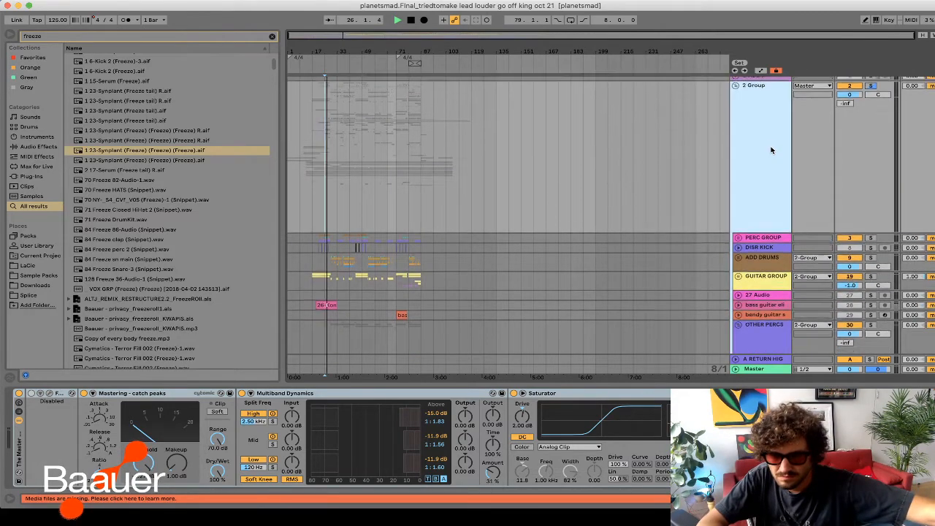
click(870, 232)
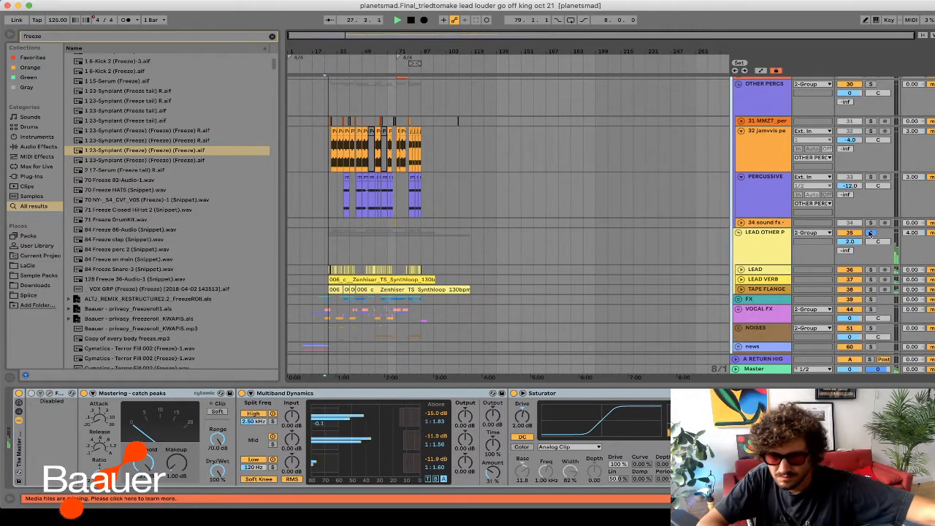
- Compare the playing mix with and without the mastering rack on 2 Group by bypassing and re-enabling it
scroll(382, 259, down, 4)
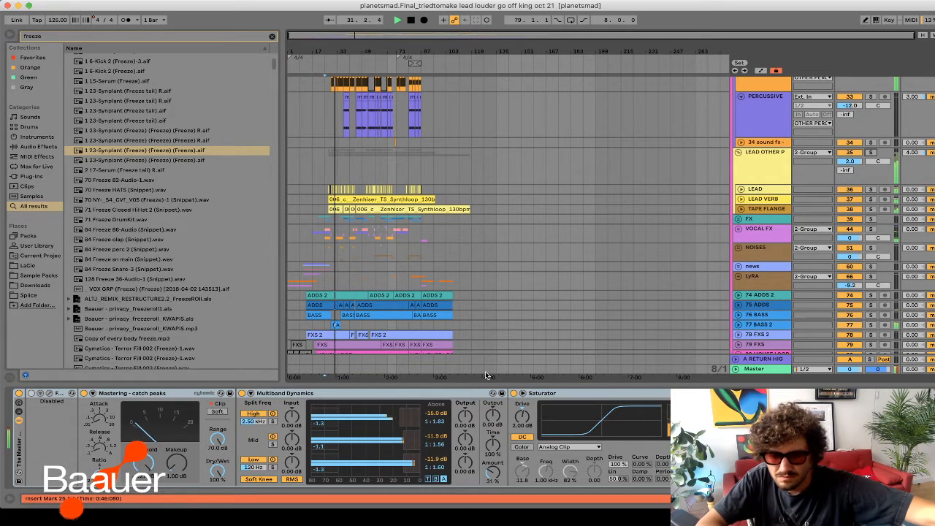
click(19, 393)
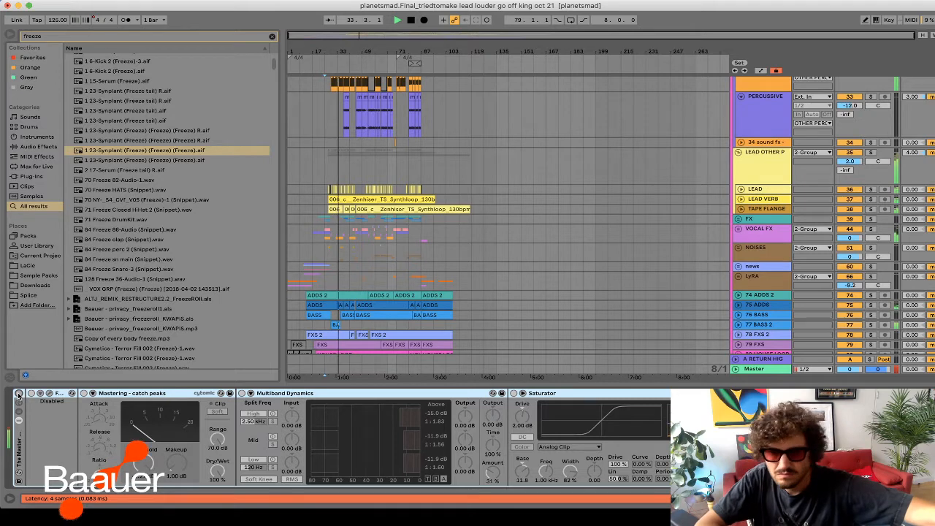
click(19, 394)
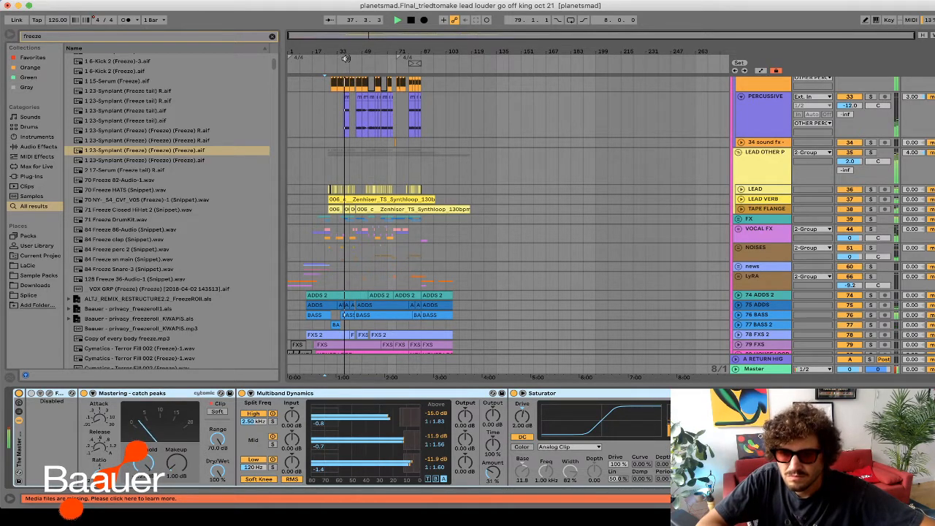
- Enlarge the timeline around the main song section and fold the OTHER PERCS and LEAD OTHER P groups
drag(334, 35, 446, 168)
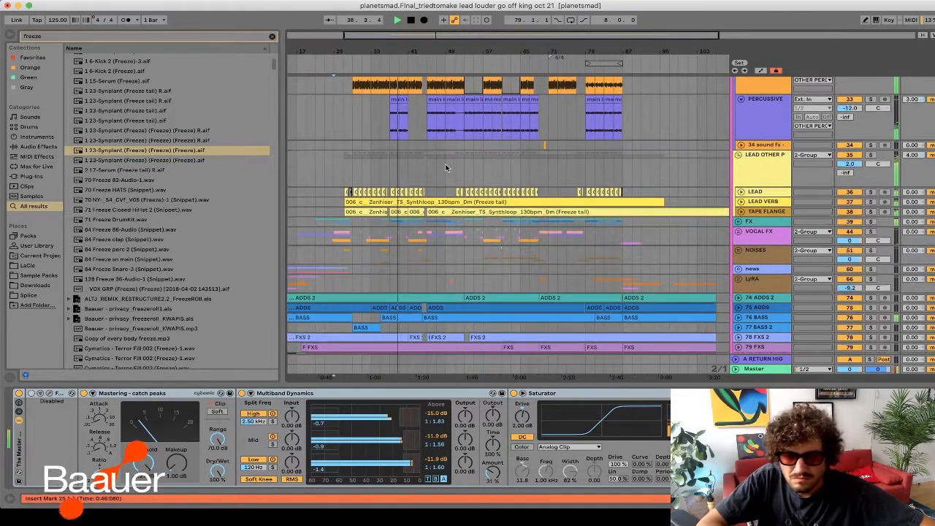
click(762, 179)
scroll(762, 182, up, 5)
scroll(762, 182, up, 5)
click(757, 125)
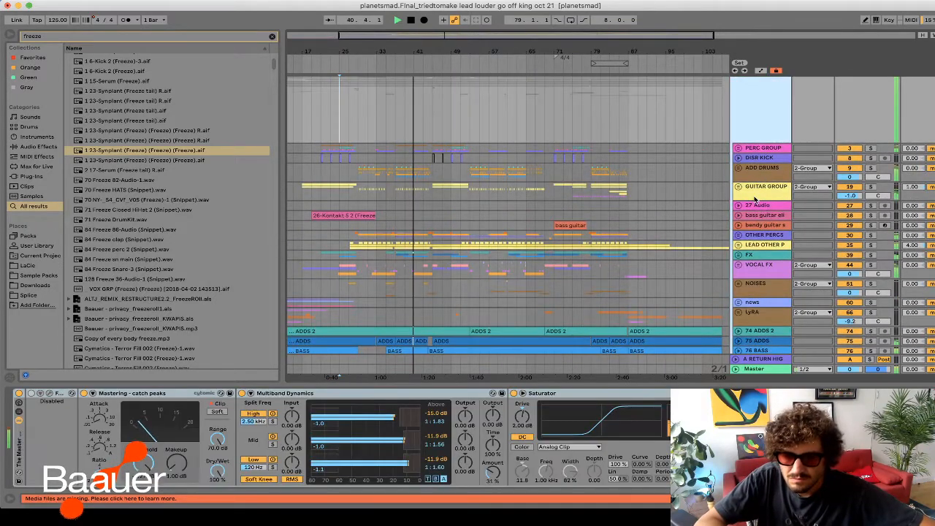
- View the device chains of the VOCAL FX group, the Master and 2 Group during playback, and stop the song
click(755, 199)
scroll(756, 200, down, 2)
click(758, 195)
click(761, 244)
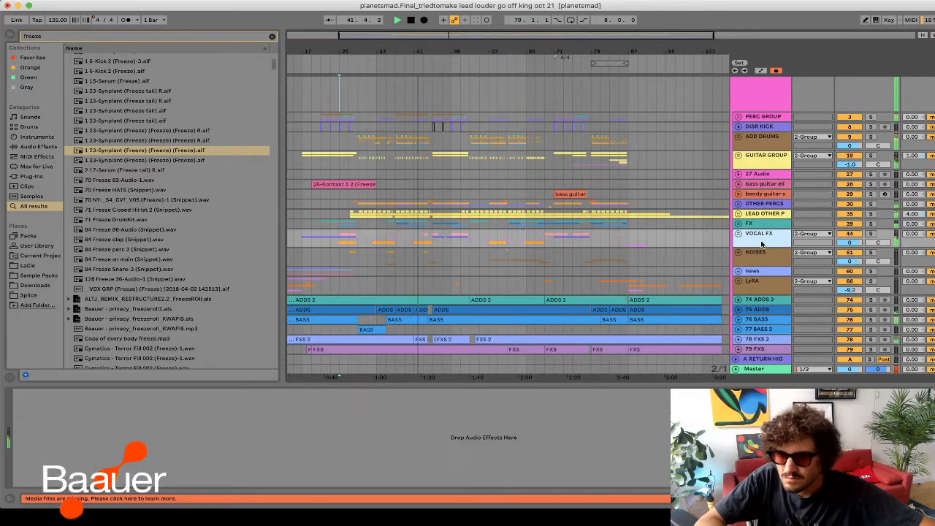
click(762, 370)
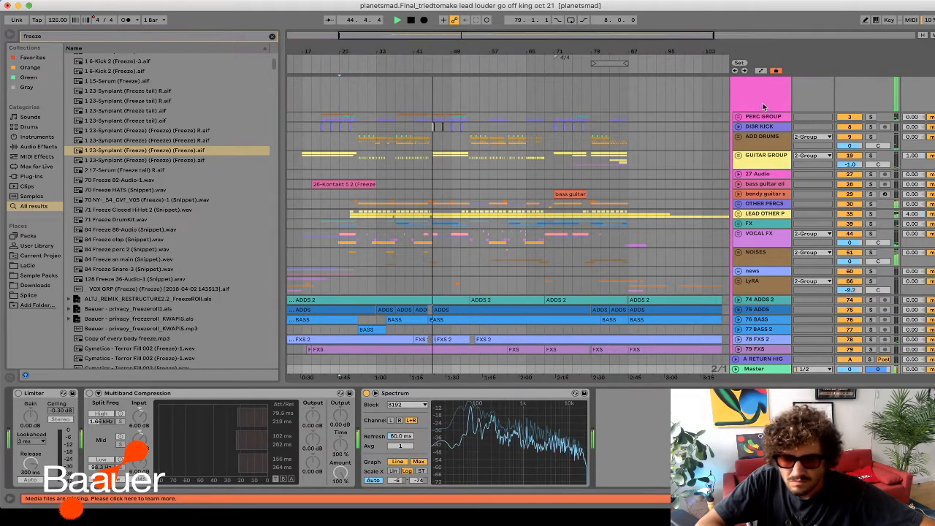
click(763, 107)
key(space)
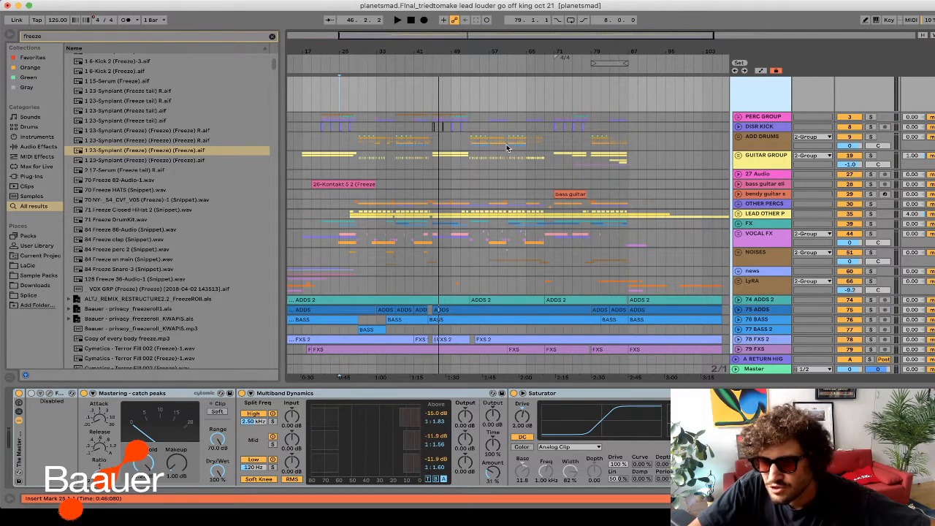
- Move the insert marker to bar 29 and fold the ADDNTL SAMP group
click(574, 236)
scroll(426, 199, down, 2)
click(426, 199)
click(397, 197)
scroll(397, 199, left, 2)
scroll(397, 199, down, 1)
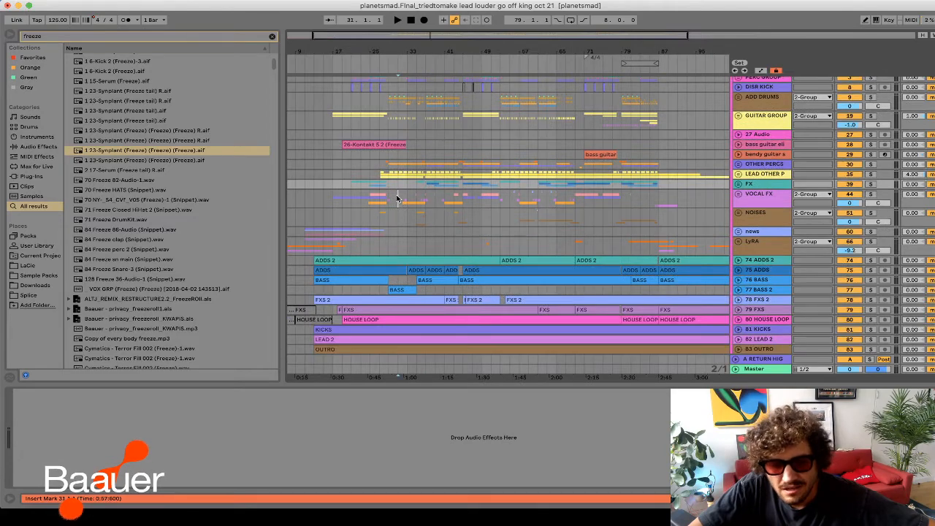
click(379, 206)
scroll(768, 195, down, 5)
click(768, 192)
click(768, 265)
click(738, 238)
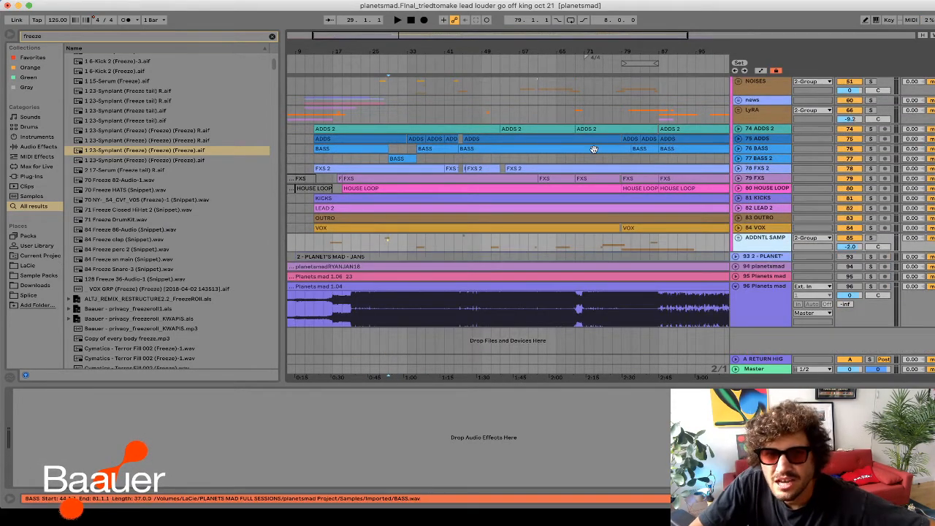
- Unfold the GUITAR GROUP to examine its tracks, fold it again and look over the remaining groups
scroll(573, 146, up, 10)
click(447, 179)
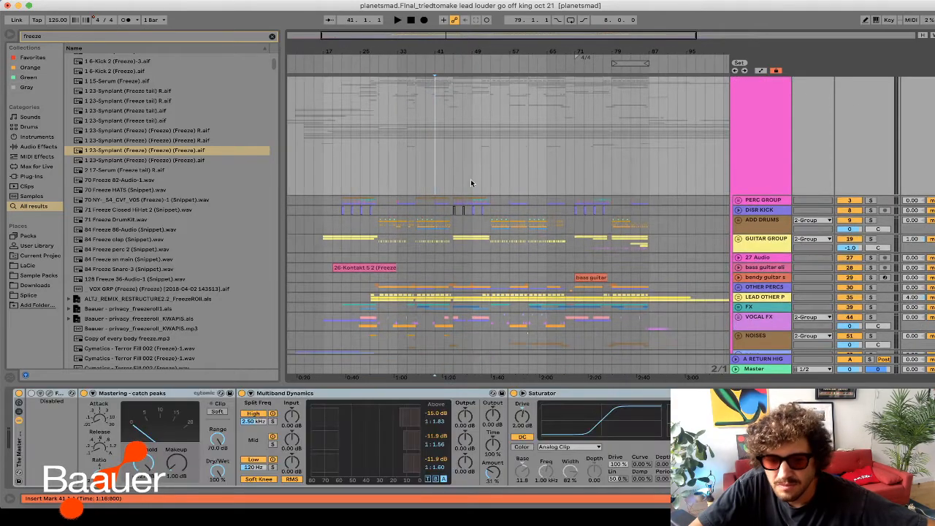
click(804, 231)
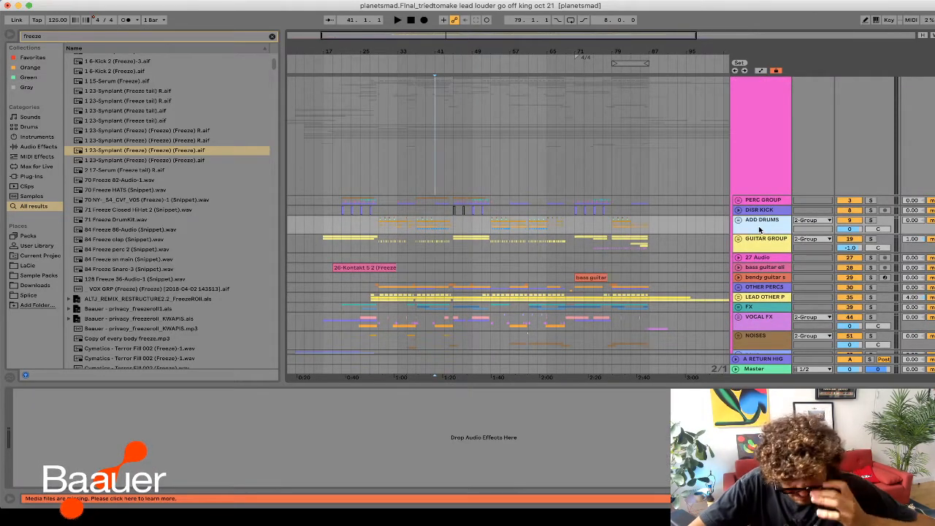
click(760, 229)
scroll(760, 229, down, 5)
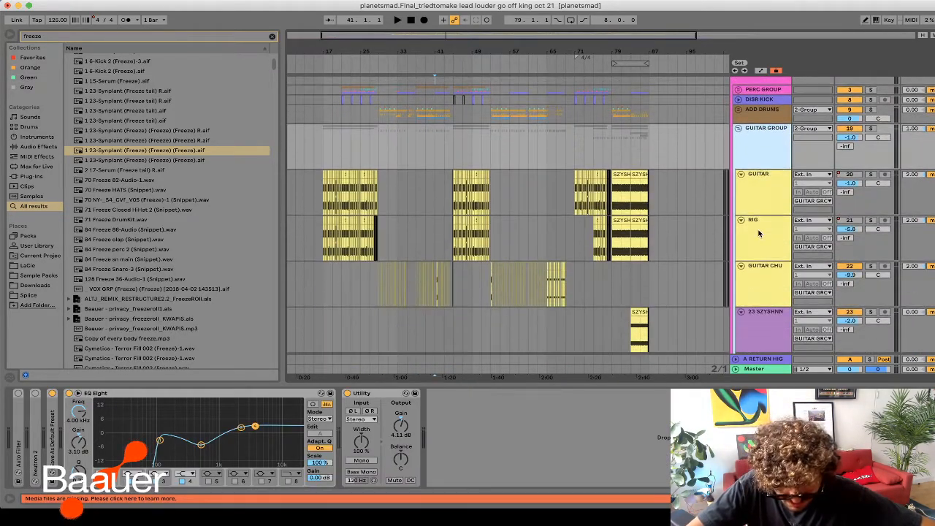
click(759, 232)
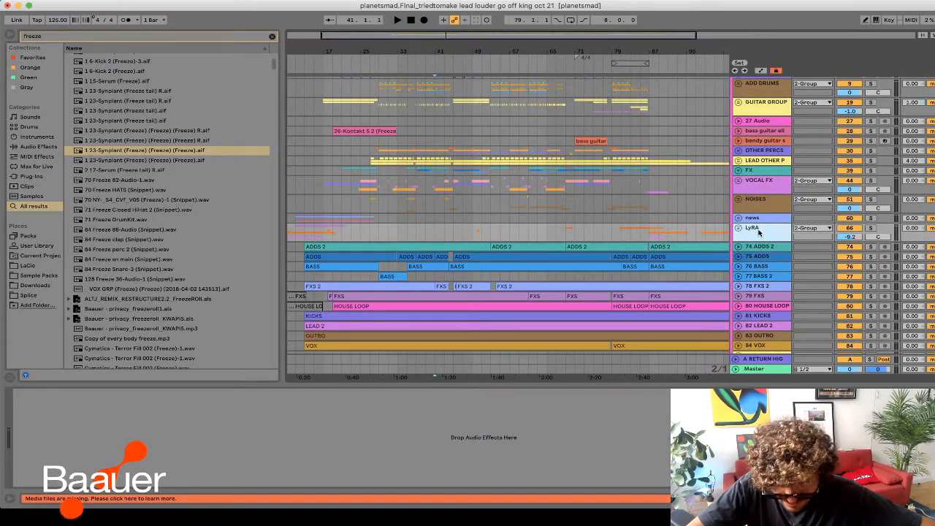
scroll(759, 232, up, 4)
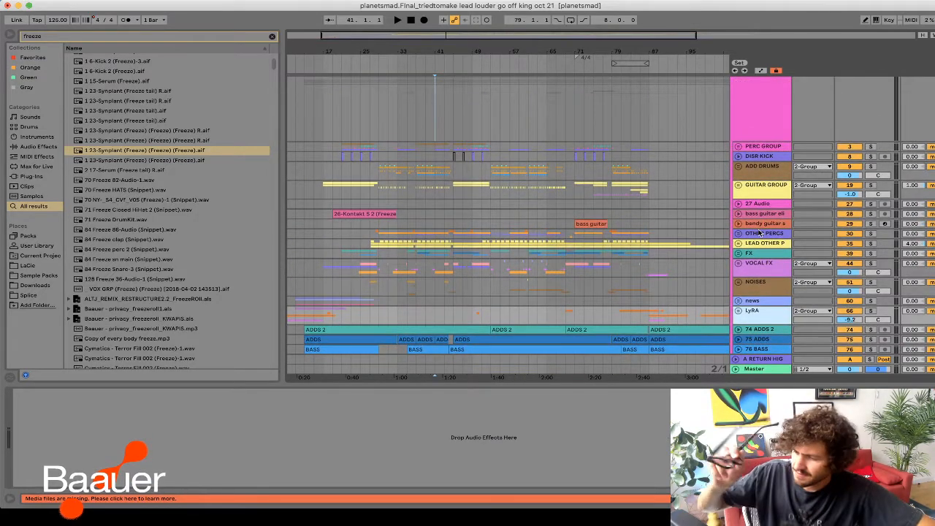
scroll(759, 219, up, 2)
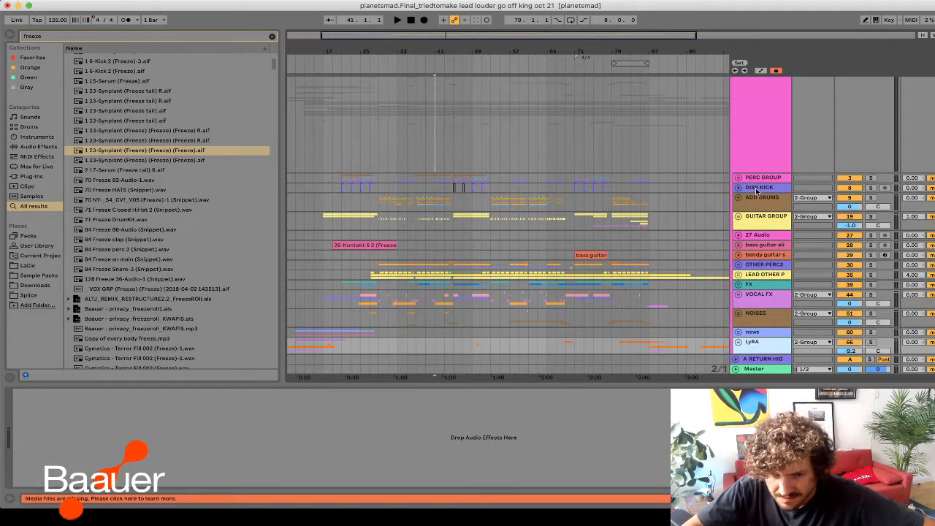
- Unfold the PERC GROUP, play a short passage from bar 27, fold the group and stop playback
click(757, 184)
scroll(756, 185, down, 1)
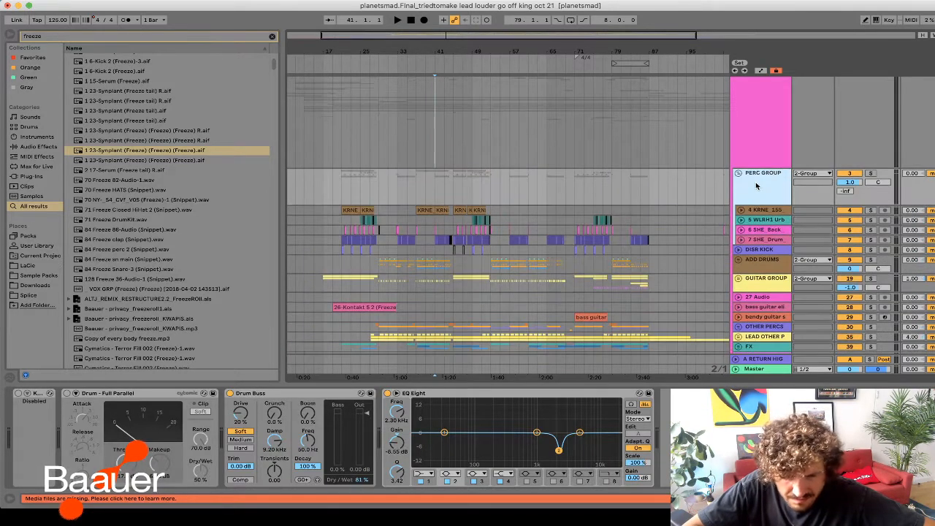
click(370, 179)
key(space)
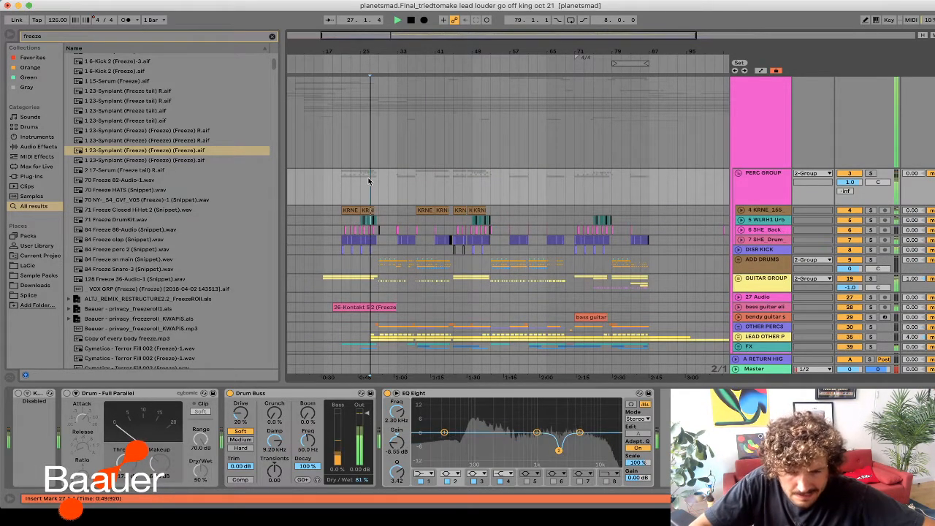
click(738, 173)
key(space)
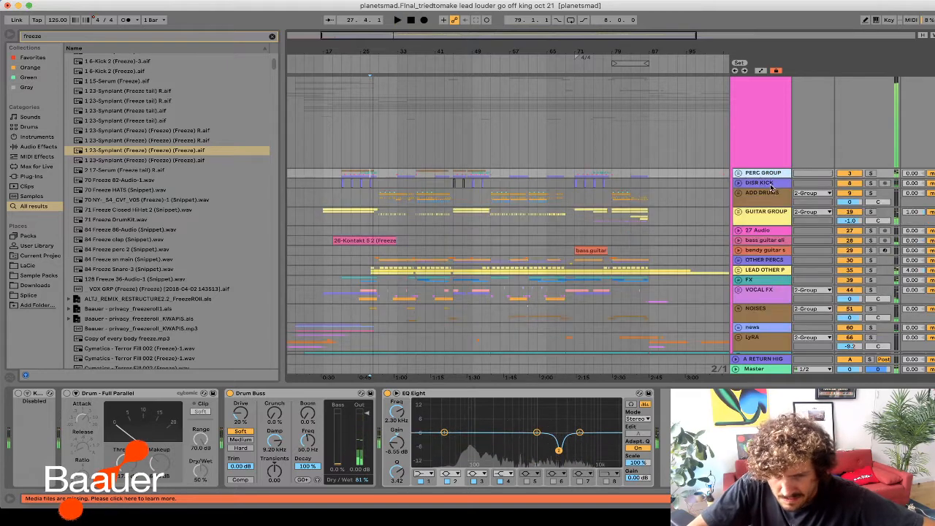
- Unfold the OTHER PERCS group to examine its percussion tracks, fold it and look over the lower stem tracks
scroll(663, 175, down, 10)
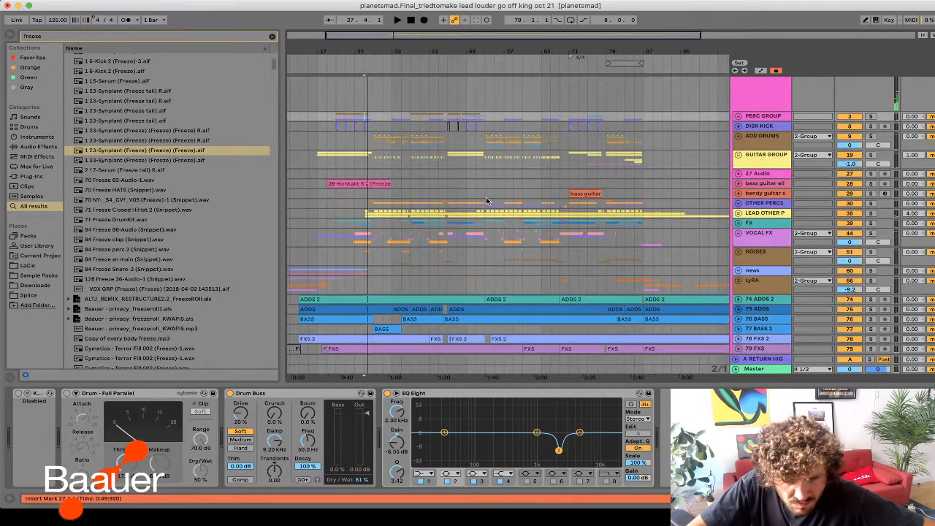
click(738, 203)
scroll(736, 205, down, 2)
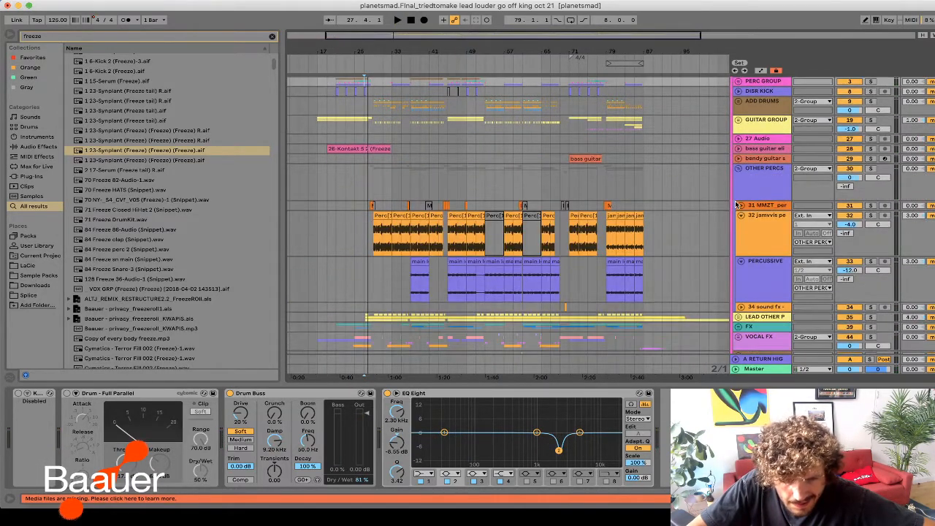
click(738, 170)
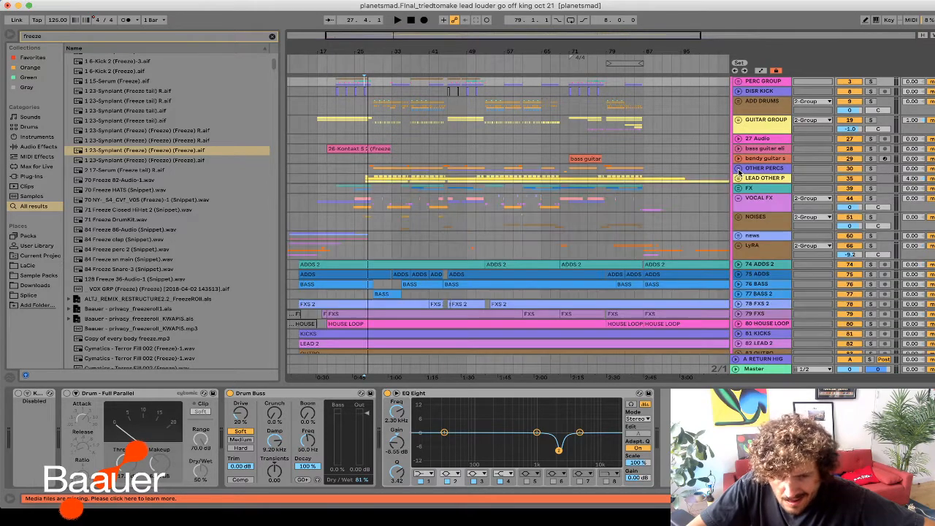
scroll(739, 170, down, 1)
scroll(739, 171, down, 6)
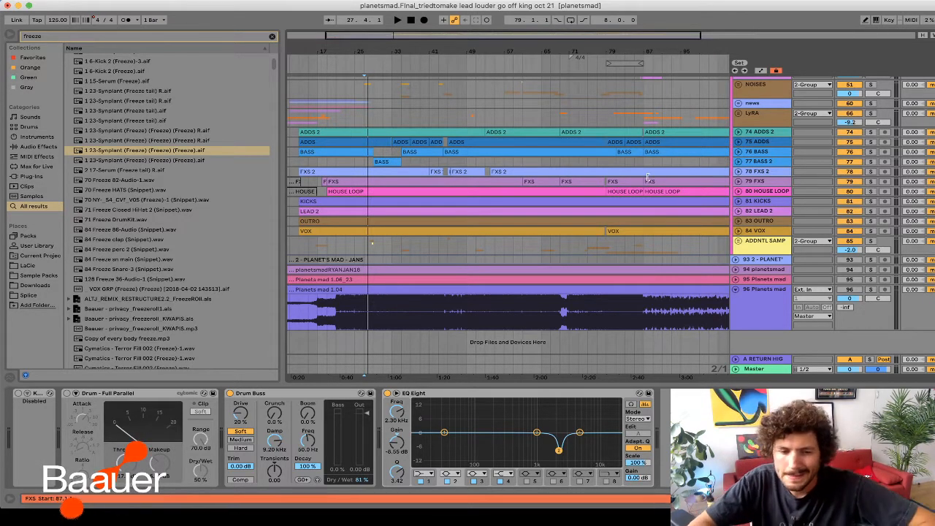
- Unfold track 74 ADDS 2 and play from bar 45, first with the track soloed and then with the full mix
click(772, 132)
click(738, 132)
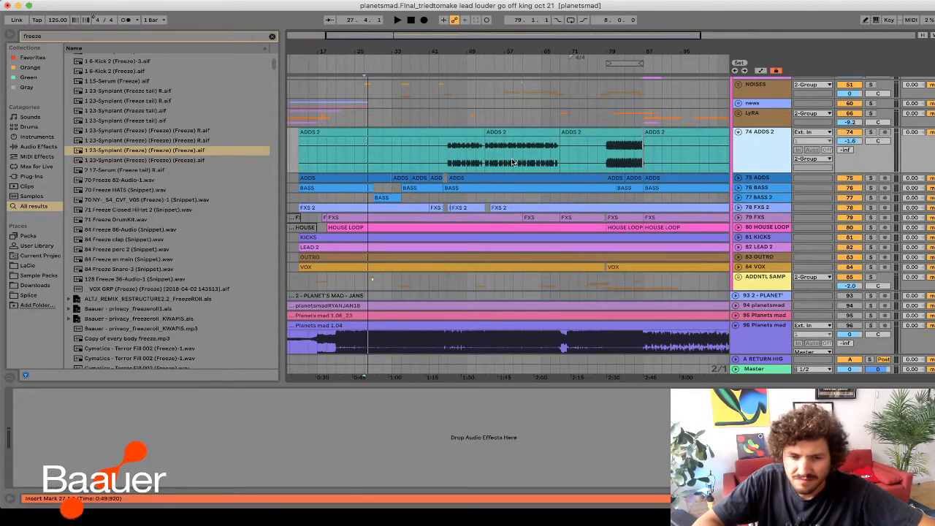
key(space)
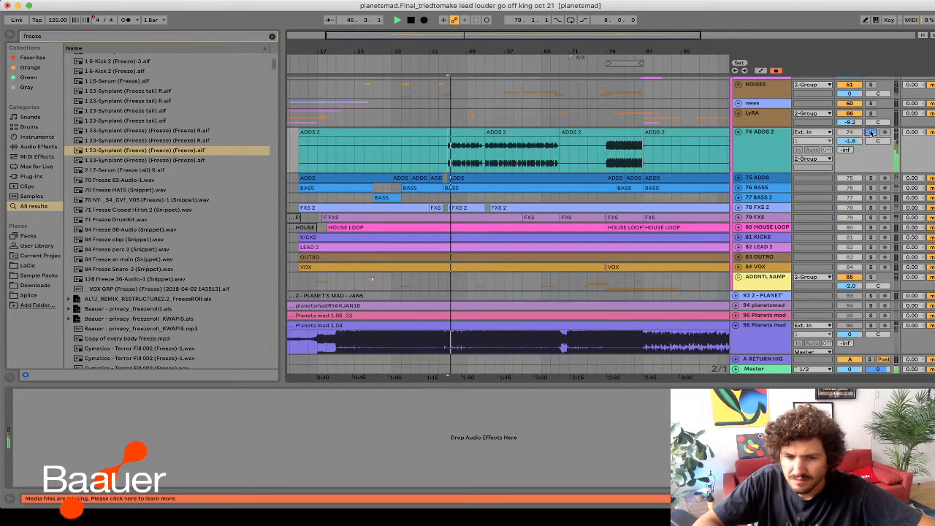
scroll(644, 173, down, 1)
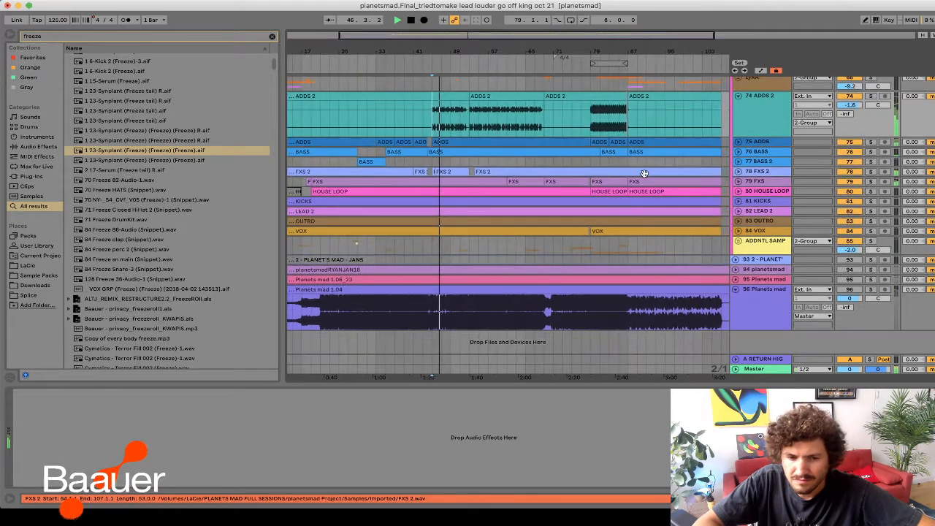
scroll(645, 176, up, 6)
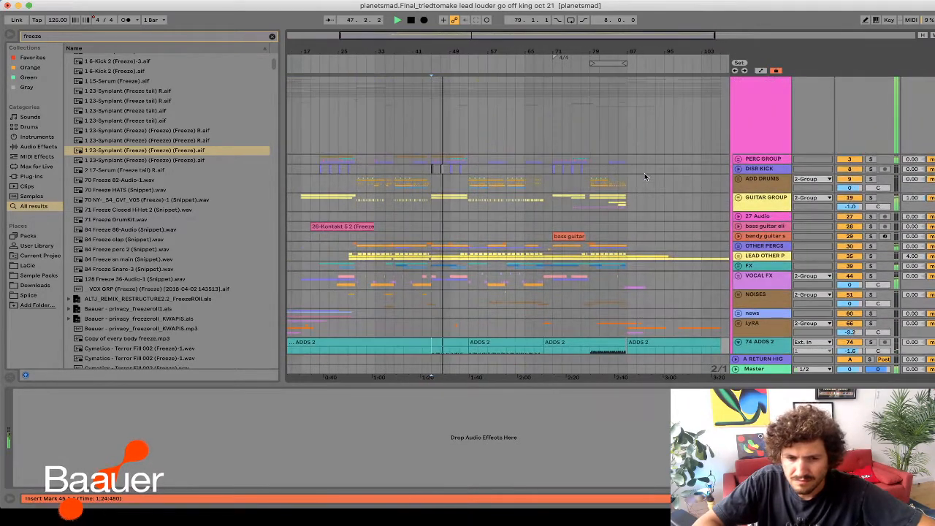
- Select PERC GROUP, DISR KICK, GUITAR GROUP and ADD DRUMS in turn during playback, and look over the lower groups and stems
click(767, 159)
click(763, 169)
click(766, 199)
click(764, 180)
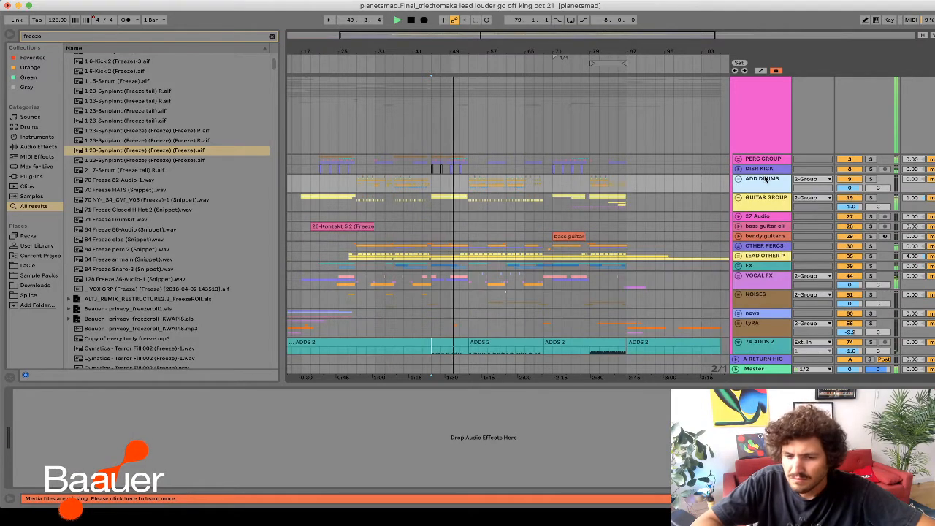
scroll(764, 174, down, 5)
scroll(764, 175, down, 3)
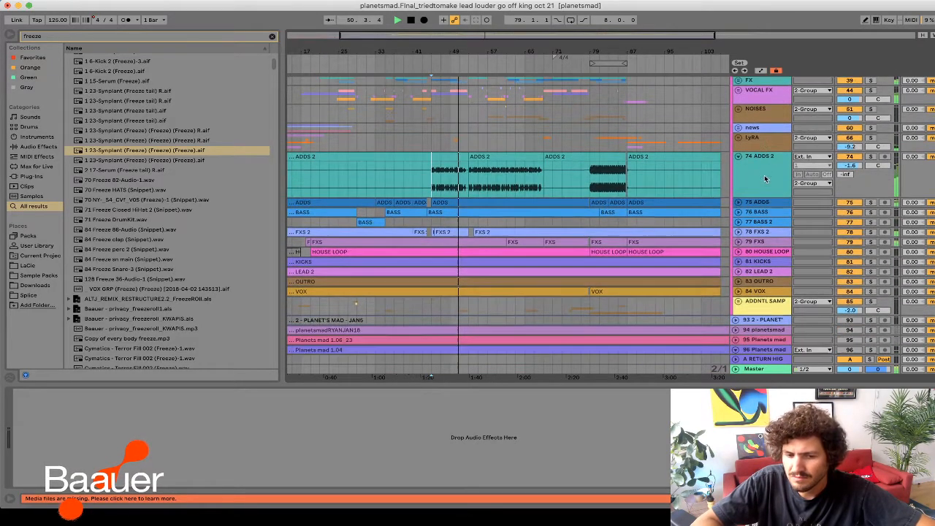
- Unfold the ADDNTL SAMP group and examine its voice sample tracks down to track 92 while the song plays
click(765, 241)
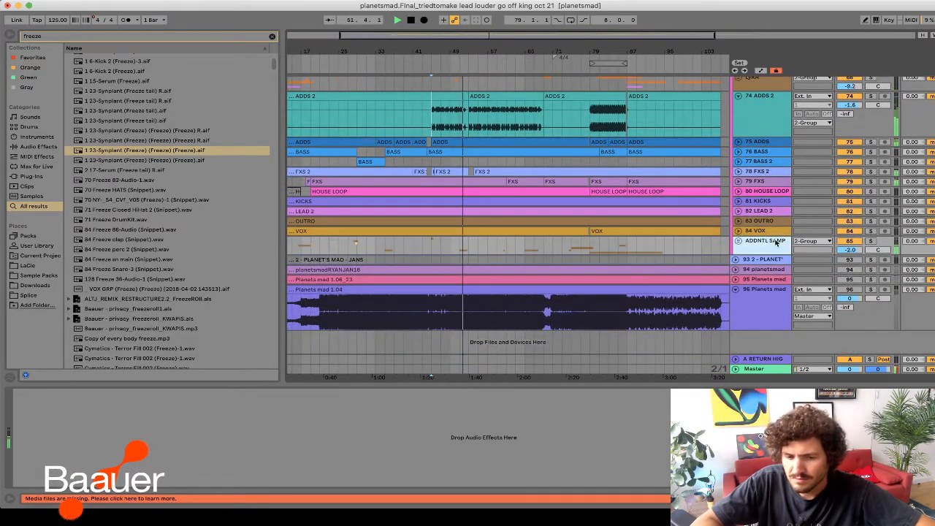
click(738, 240)
scroll(761, 252, down, 3)
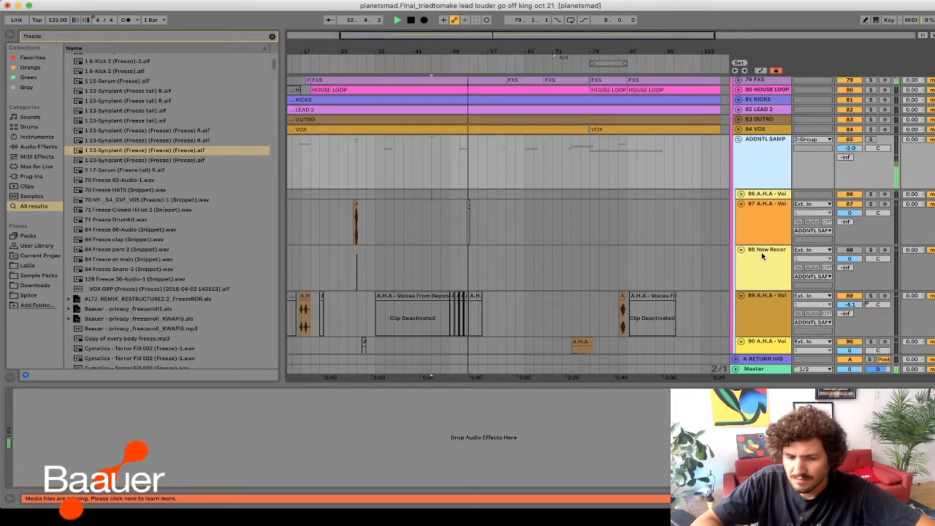
scroll(761, 252, down, 2)
scroll(459, 206, down, 2)
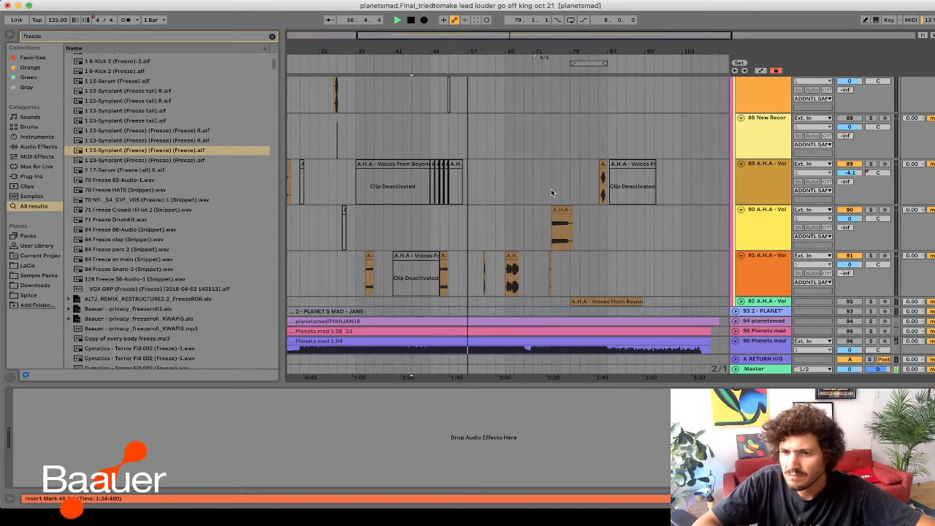
scroll(552, 193, up, 3)
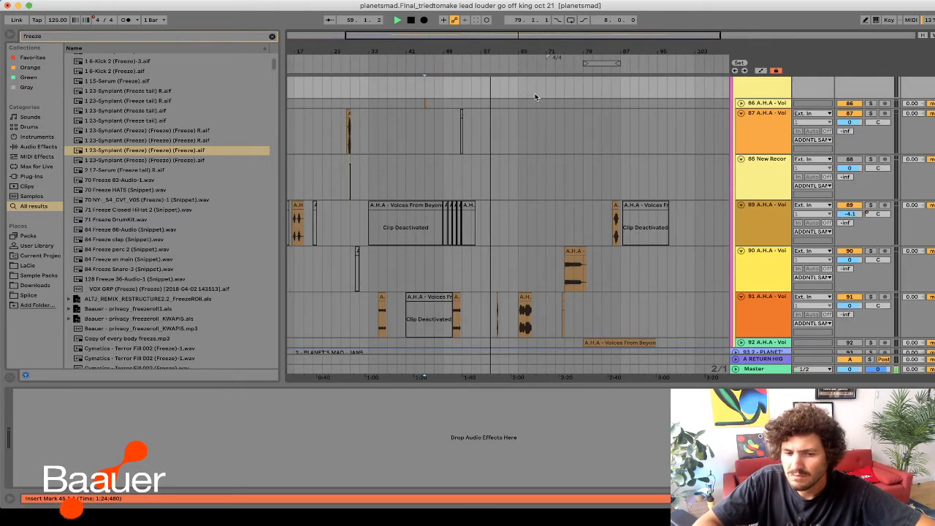
scroll(568, 229, up, 10)
scroll(569, 228, up, 1)
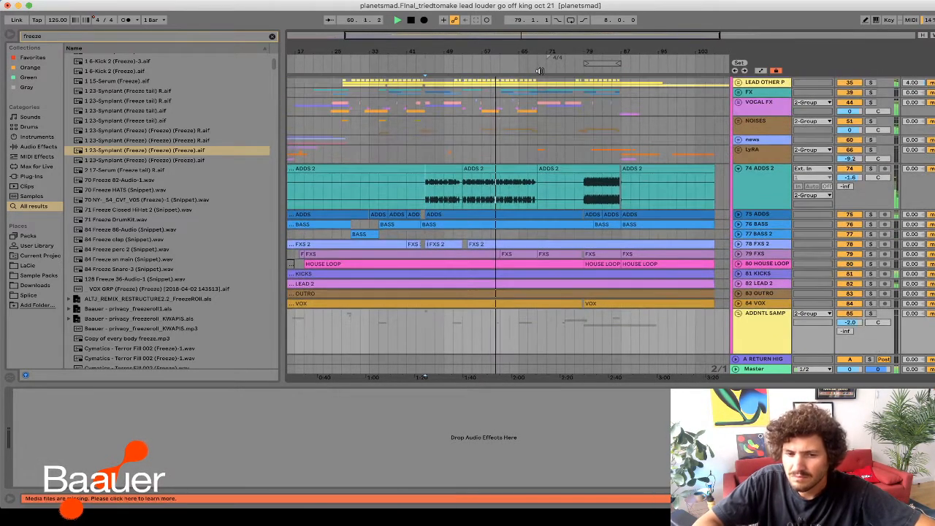
- Unfold the NOISES group and its SOPHIE_fx track, and play the clip just before bar 61 soloed, then with the full mix
drag(516, 34, 533, 89)
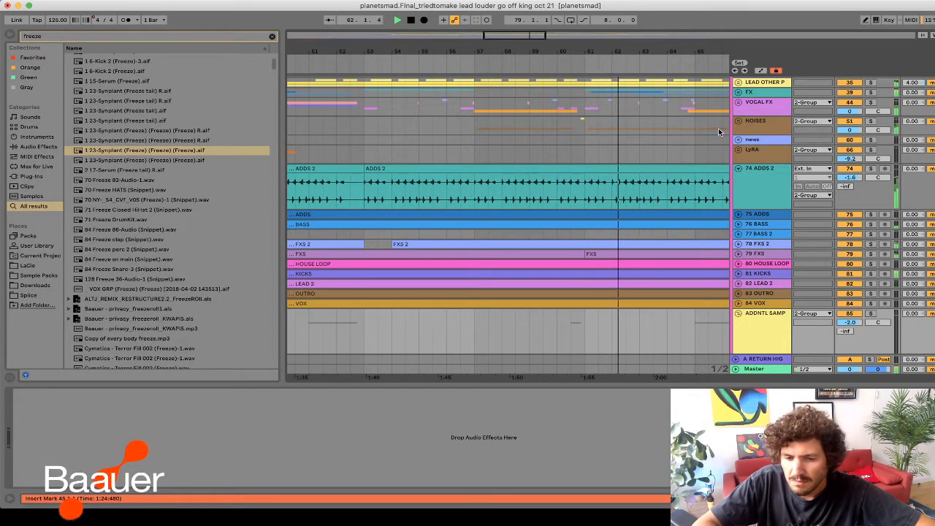
click(739, 122)
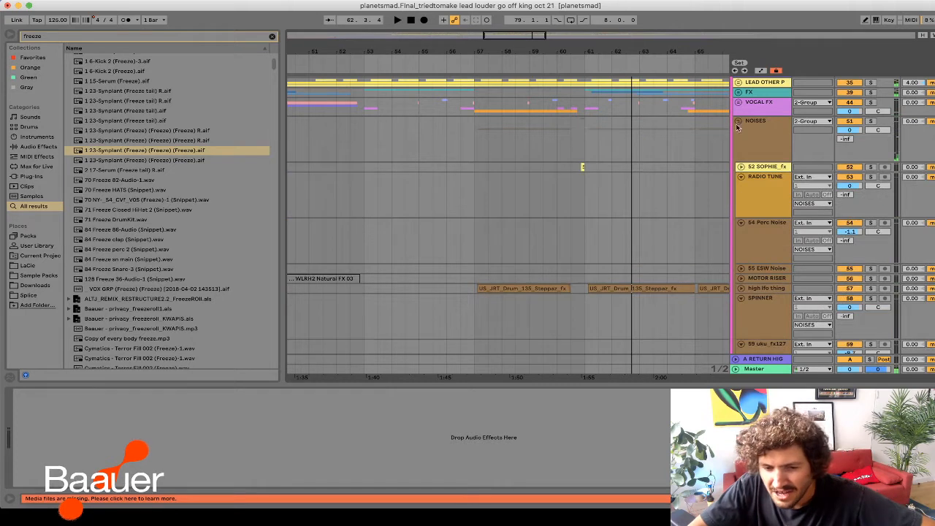
click(740, 168)
mouse_move(520, 34)
mouse_down()
mouse_move(525, 73)
mouse_move(525, 37)
mouse_move(528, 45)
mouse_up()
click(472, 202)
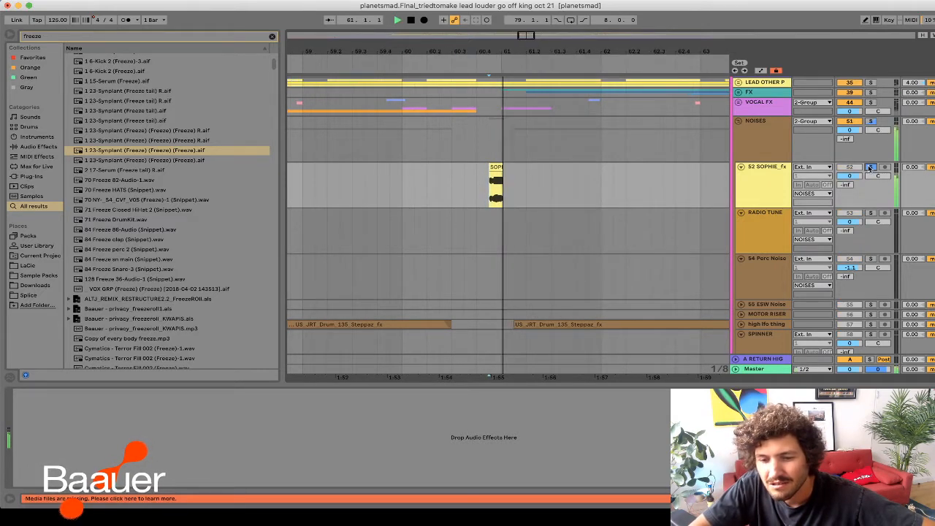
click(439, 175)
key(space)
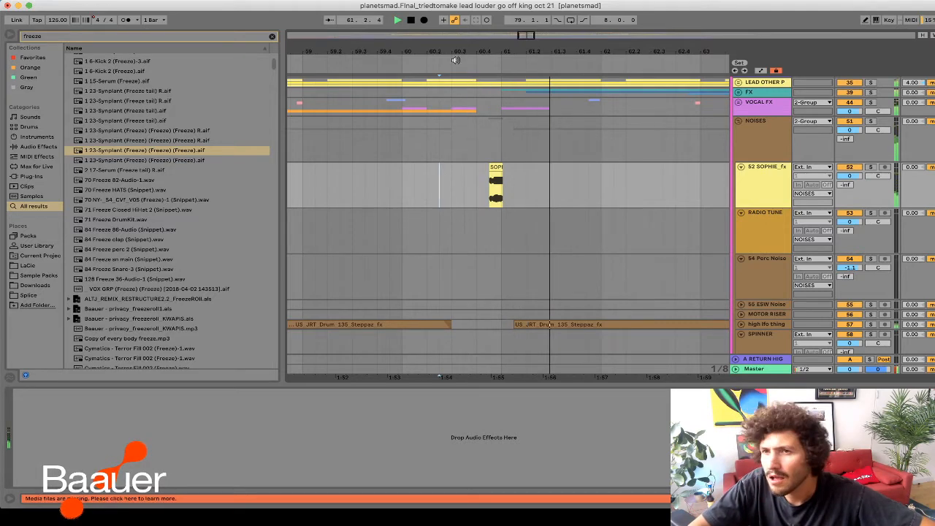
- Unfold the LEAD OTHER P group and examine its LEAD, LEAD VERB and TAPE FLANGE tracks against the other groups during playback
drag(526, 35, 527, 6)
scroll(504, 191, up, 3)
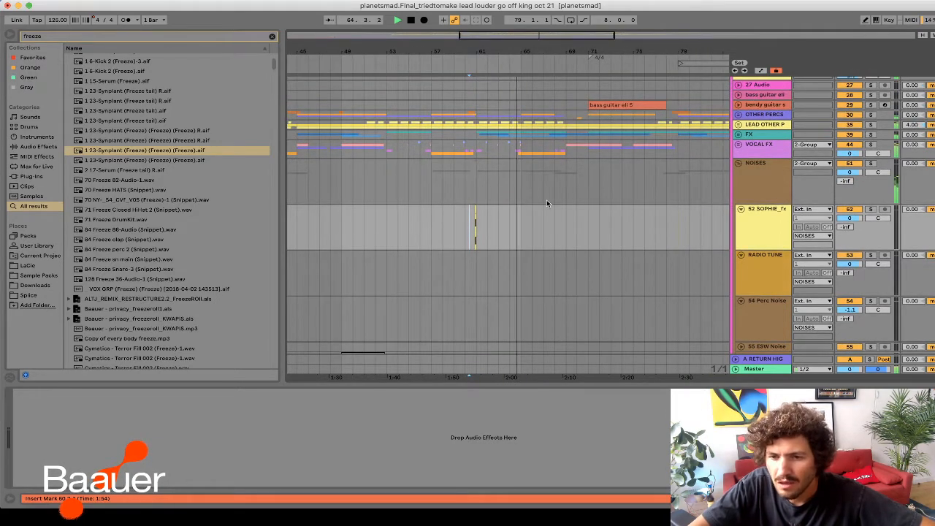
scroll(547, 200, up, 5)
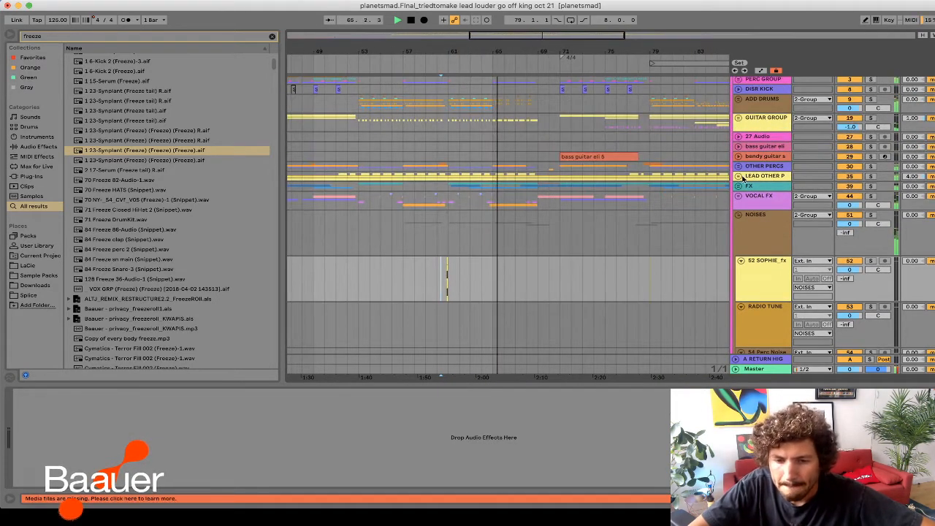
click(739, 177)
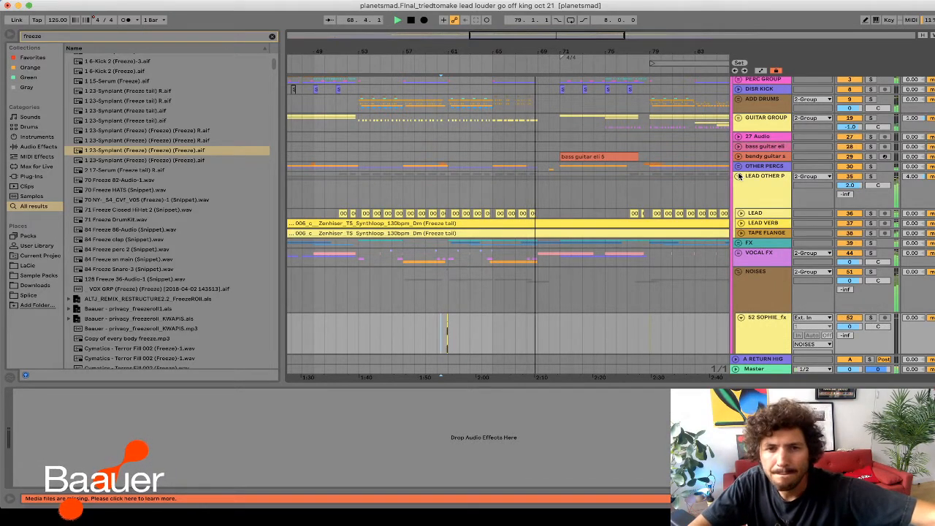
scroll(604, 243, up, 5)
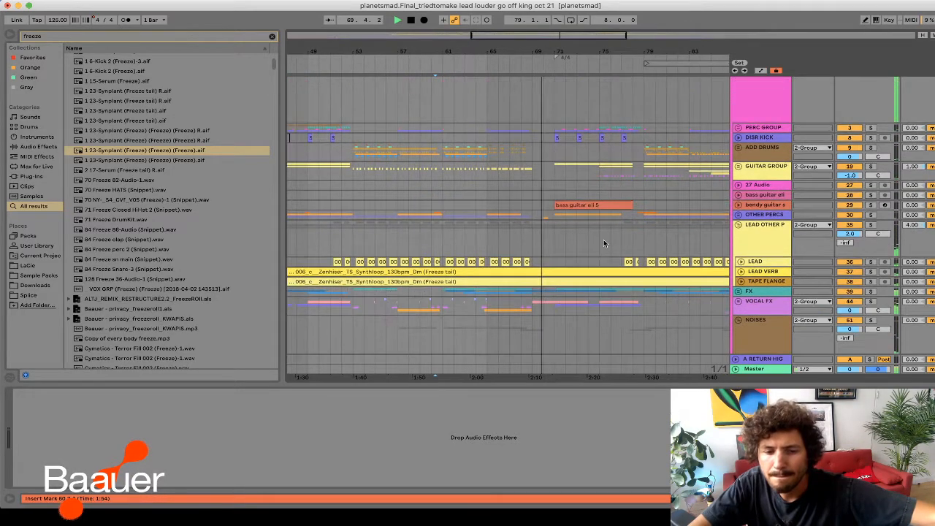
scroll(603, 239, down, 7)
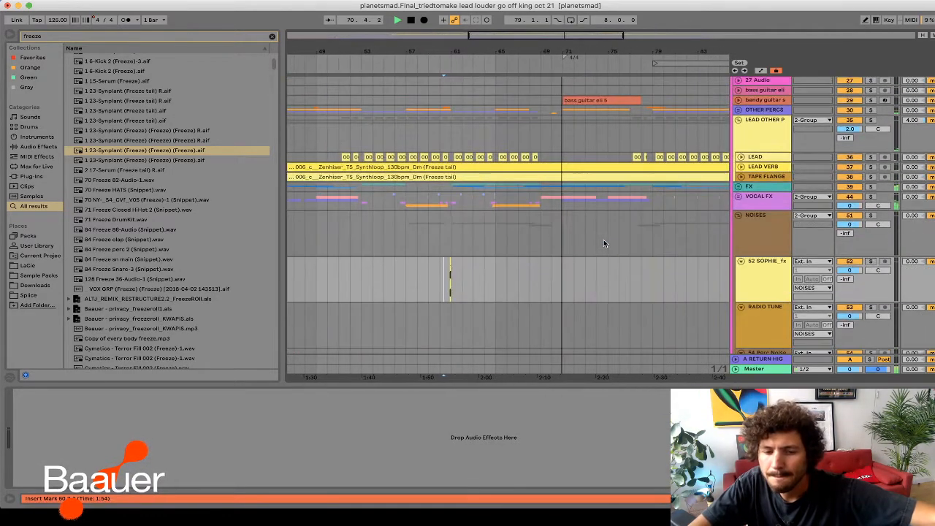
scroll(603, 238, up, 2)
scroll(639, 183, up, 3)
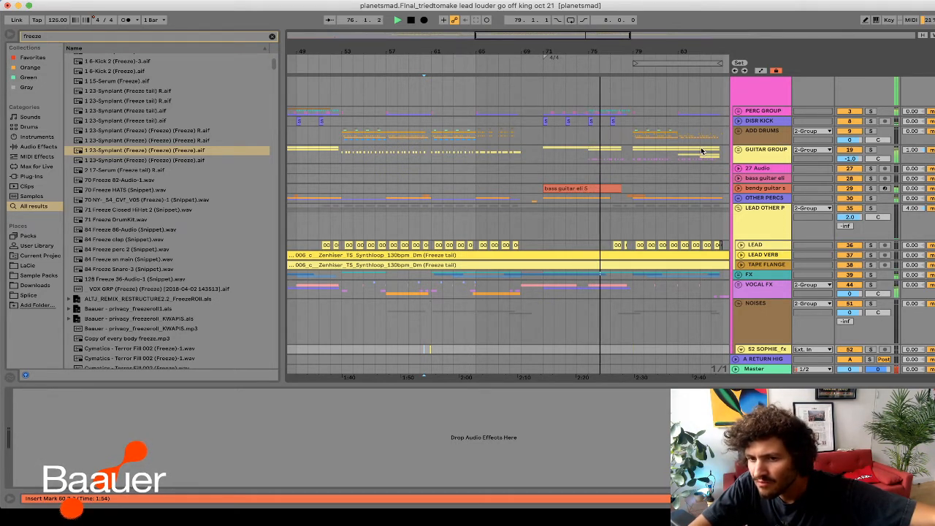
- Stop playback, play the transition from bar 77 into the section at bar 79, and stop again
key(space)
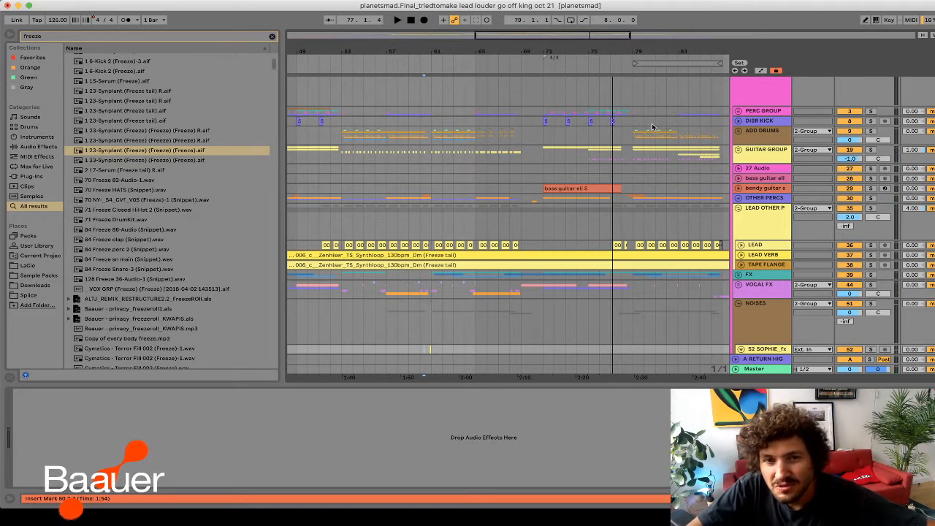
click(620, 161)
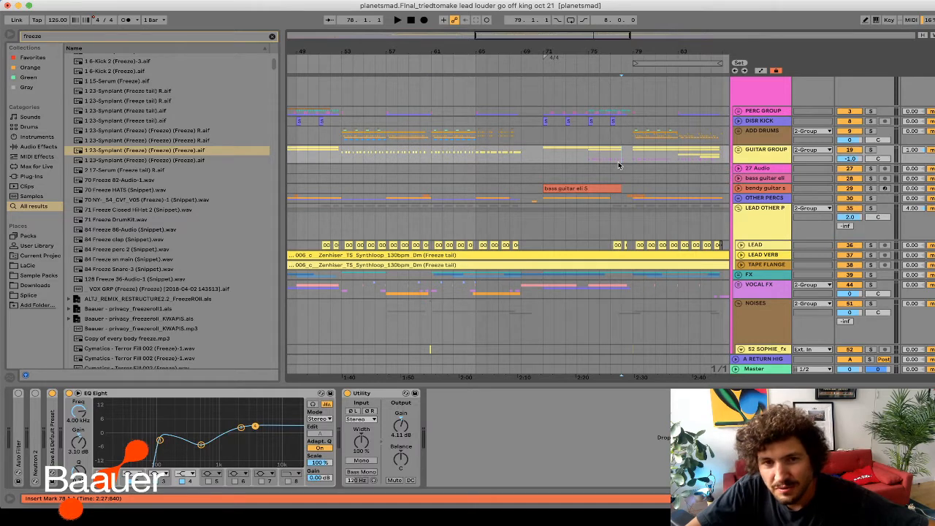
click(613, 134)
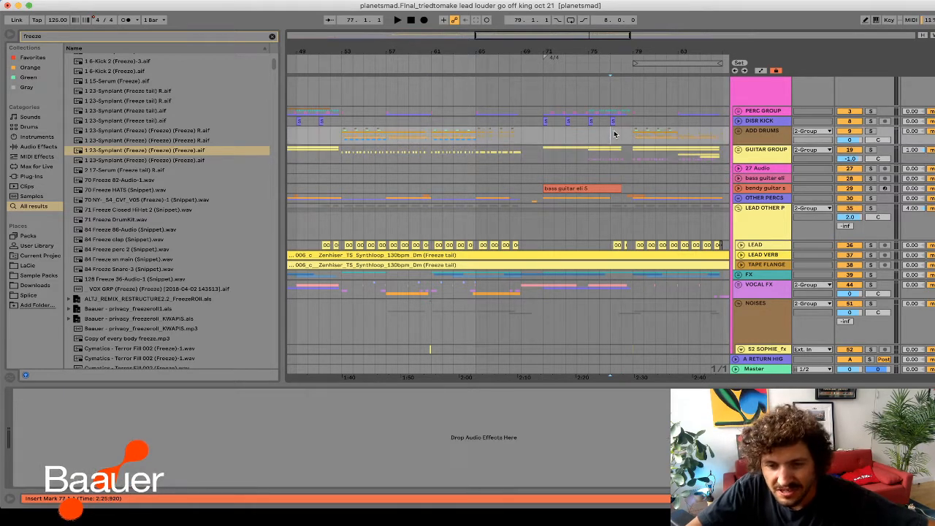
key(space)
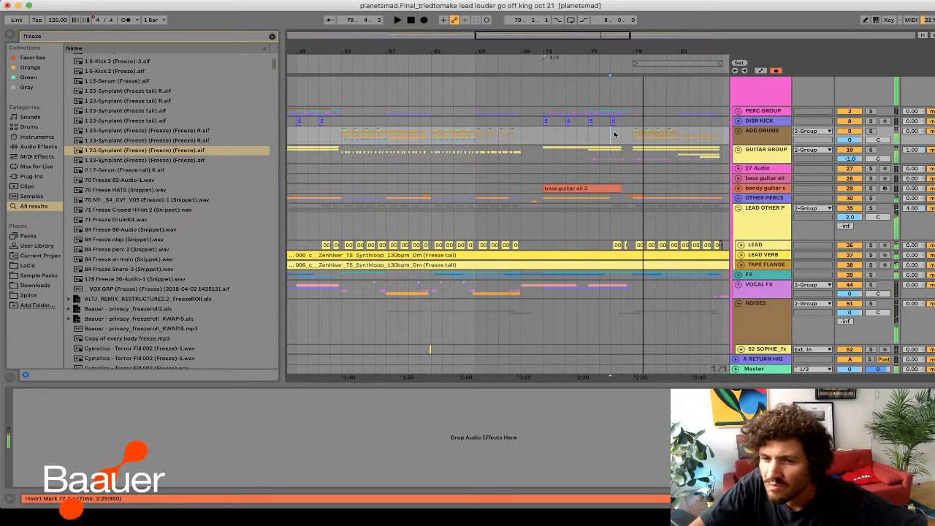
scroll(614, 133, right, 2)
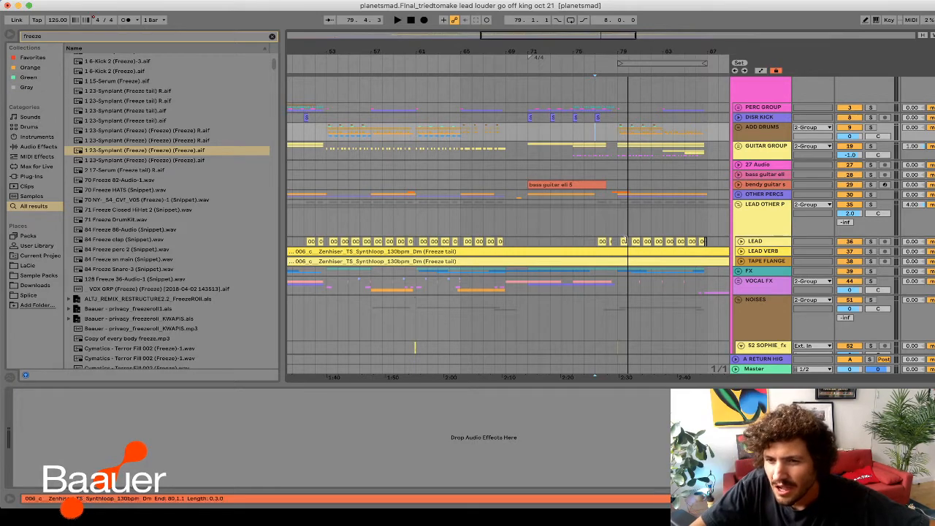
- Check the ADD DRUMS and GUITAR GROUP groups, then fold the LEAD OTHER P group and select FX
click(562, 125)
scroll(565, 124, up, 5)
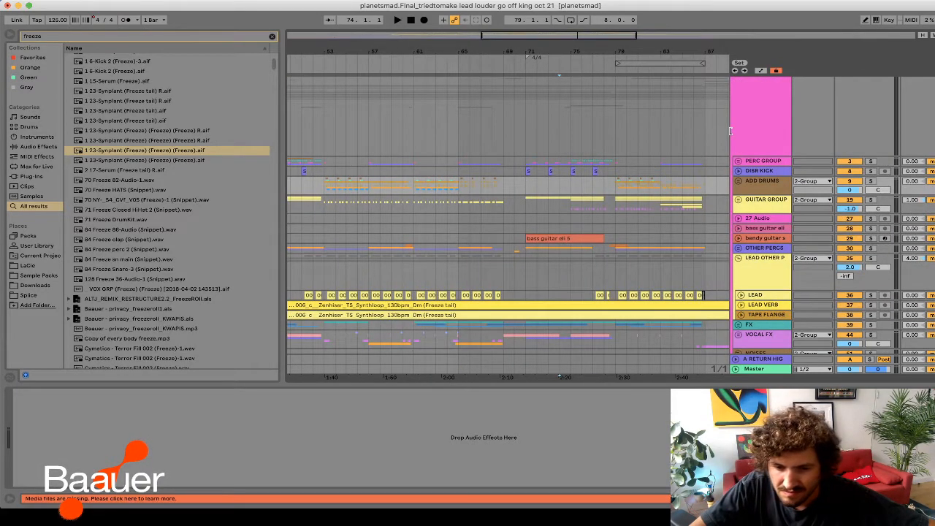
scroll(738, 167, down, 1)
click(738, 168)
click(738, 168)
click(738, 187)
click(738, 187)
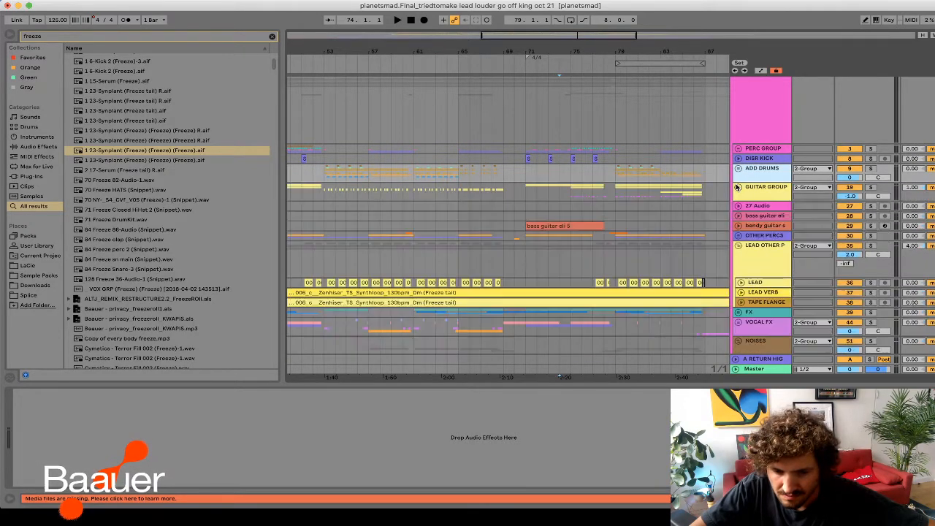
scroll(749, 212, down, 3)
double_click(752, 217)
click(749, 225)
scroll(751, 227, up, 5)
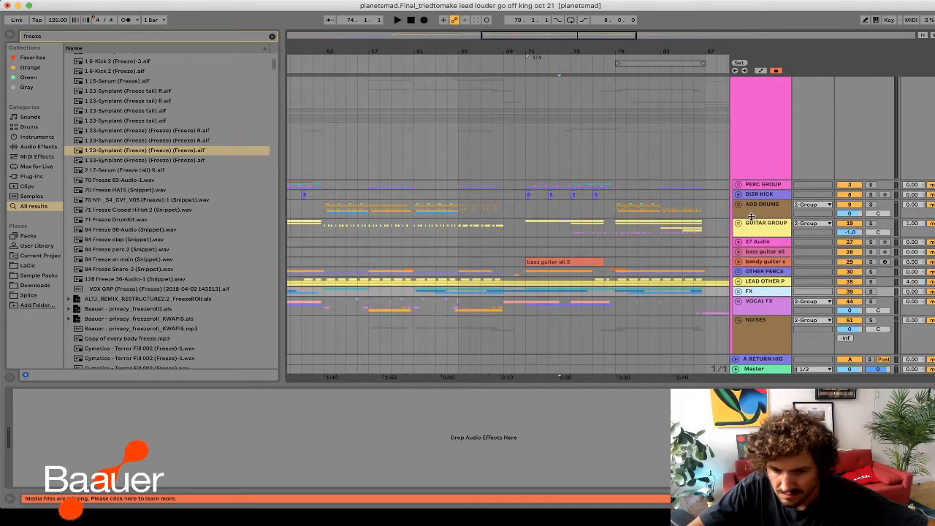
- Unfold the ADD DRUMS group to examine its metal rattle, clap and clap layer tracks, and fold the group again
click(753, 213)
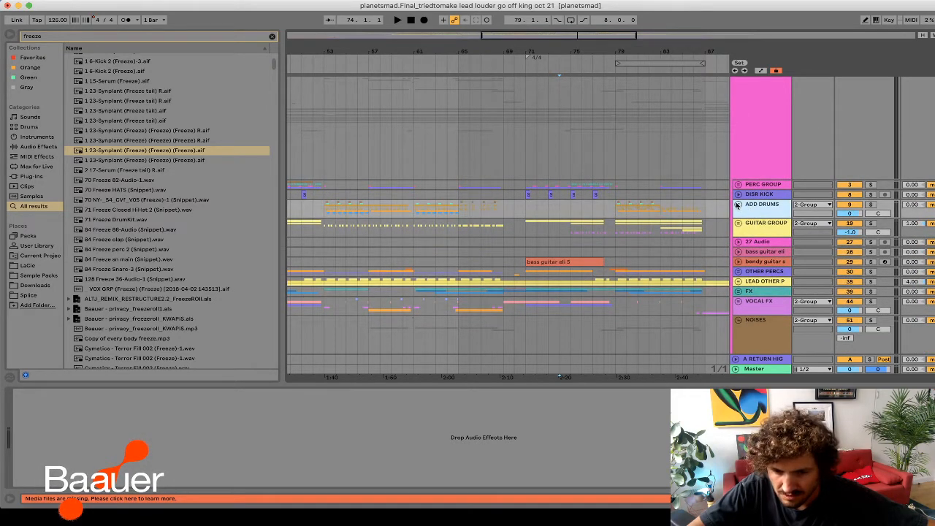
click(738, 205)
scroll(739, 207, down, 3)
click(737, 236)
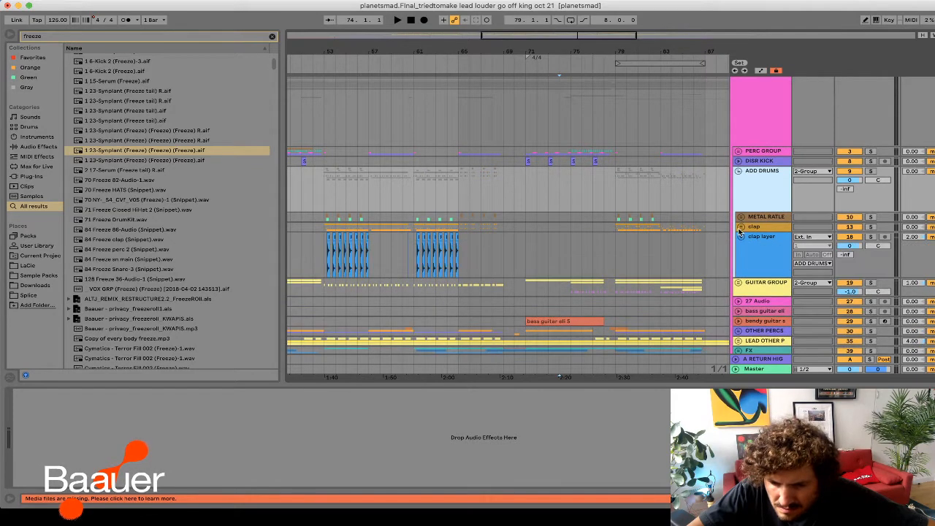
click(739, 217)
scroll(739, 217, down, 2)
scroll(739, 218, up, 3)
click(739, 170)
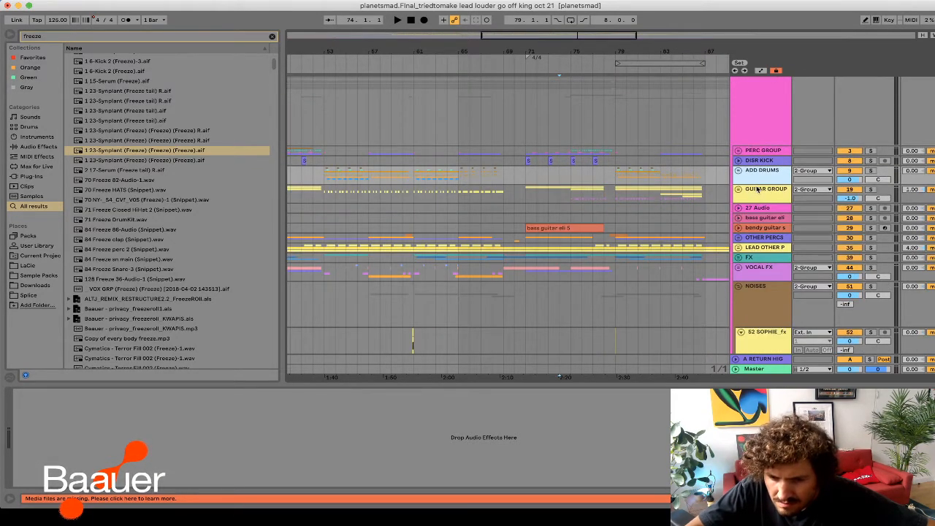
- Move the track selection from DISR KICK down through the groups to NOISES and fold the NOISES group
key(Up)
key(Up)
key(Down)
key(Down)
key(Down)
key(Down)
key(Down)
key(Down)
key(Down)
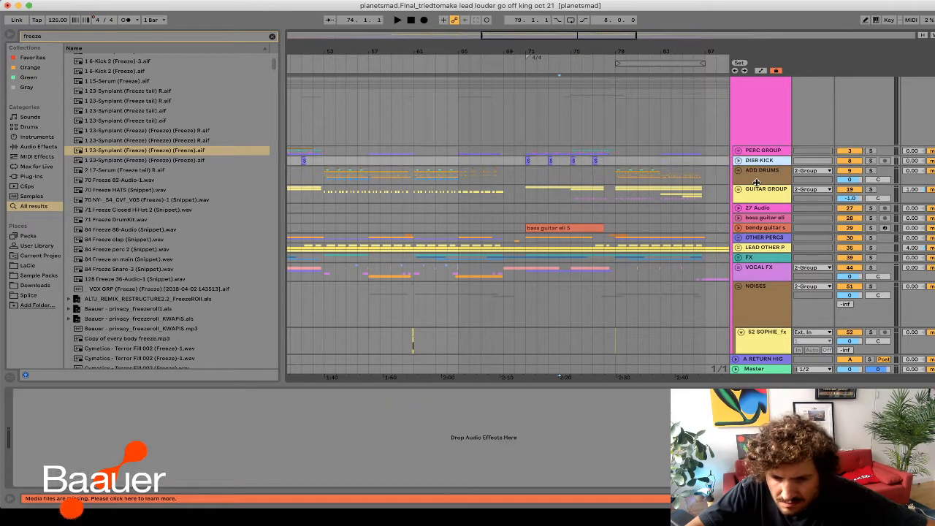
scroll(757, 184, down, 2)
key(Down)
key(Down)
key(Down)
key(Down)
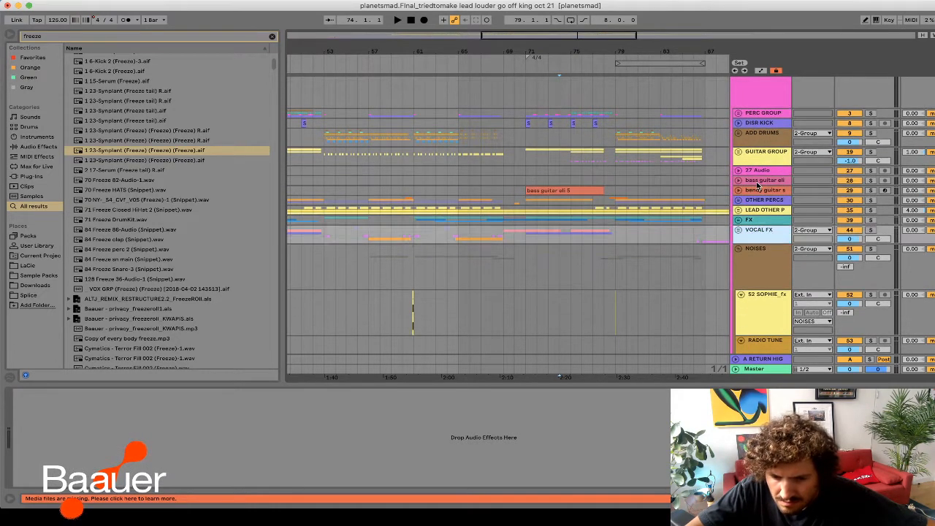
key(Left)
- Step the track selection down to 74 ADDS 2, look over the stem tracks below, and return to the LyRA group
scroll(757, 186, down, 1)
key(Down)
key(Down)
scroll(757, 186, down, 2)
key(Down)
key(Down)
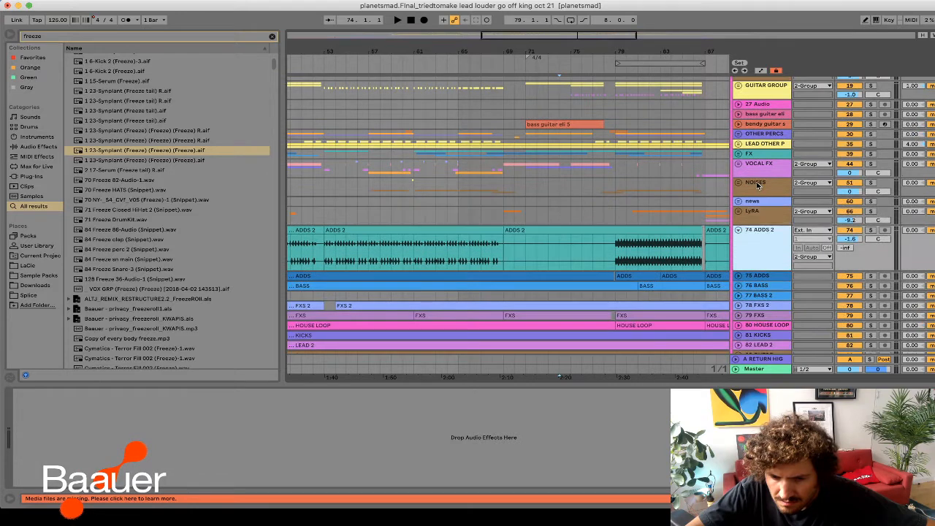
scroll(757, 185, down, 4)
scroll(757, 186, up, 2)
key(Up)
key(Up)
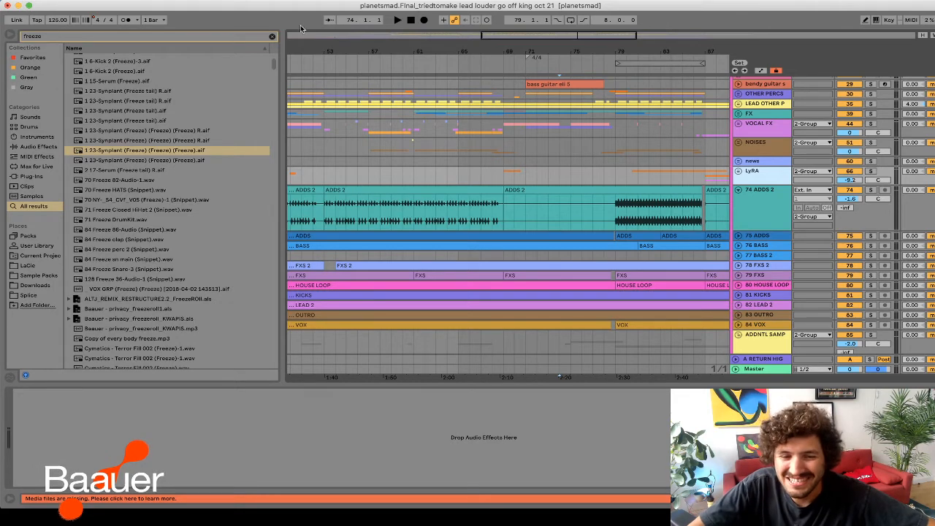
- Show the whole arrangement and play from bar 33, then from about bar 83 on the LEAD OTHER P group
drag(526, 34, 526, 5)
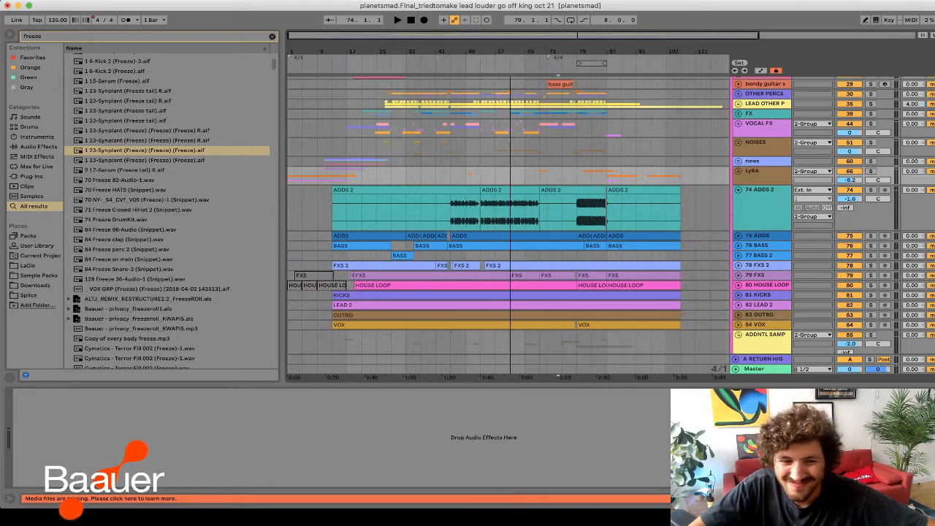
click(403, 153)
key(space)
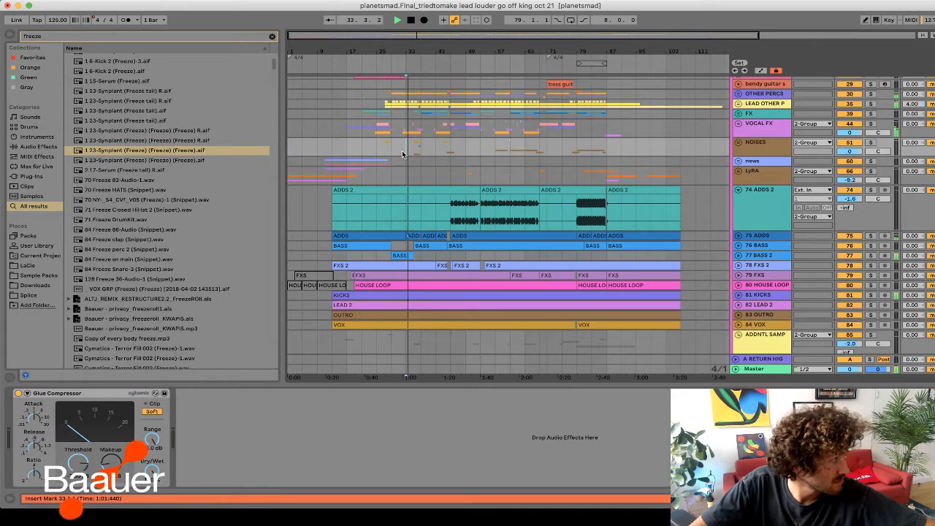
click(585, 108)
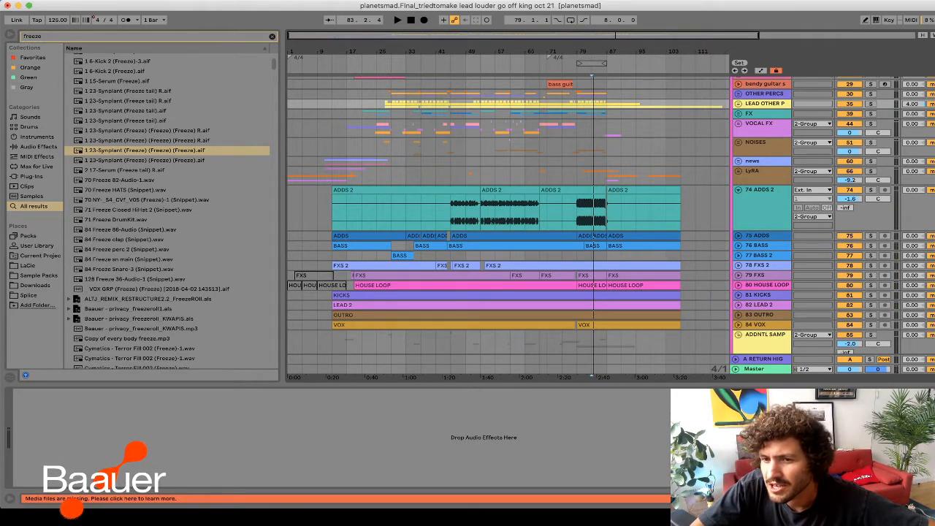
- Search the sample library for "hit" in place of the previous search term
key(super+Tab)
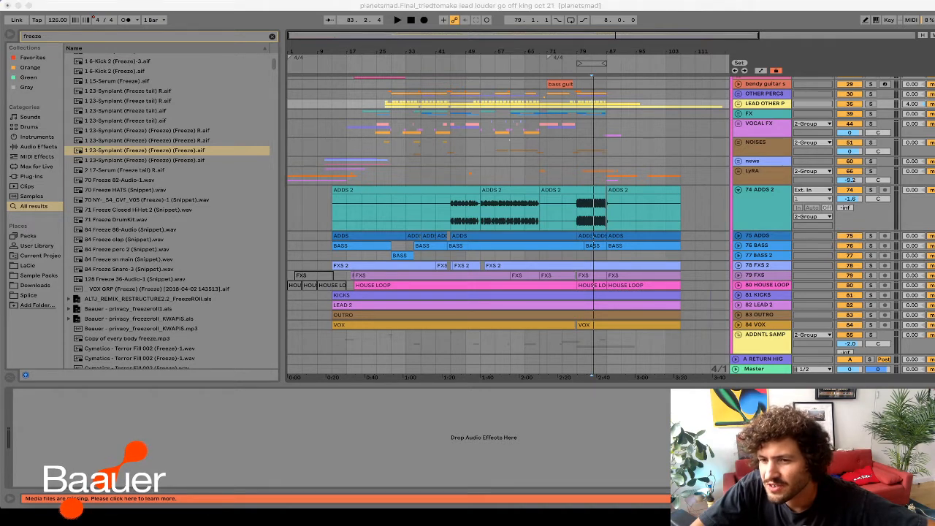
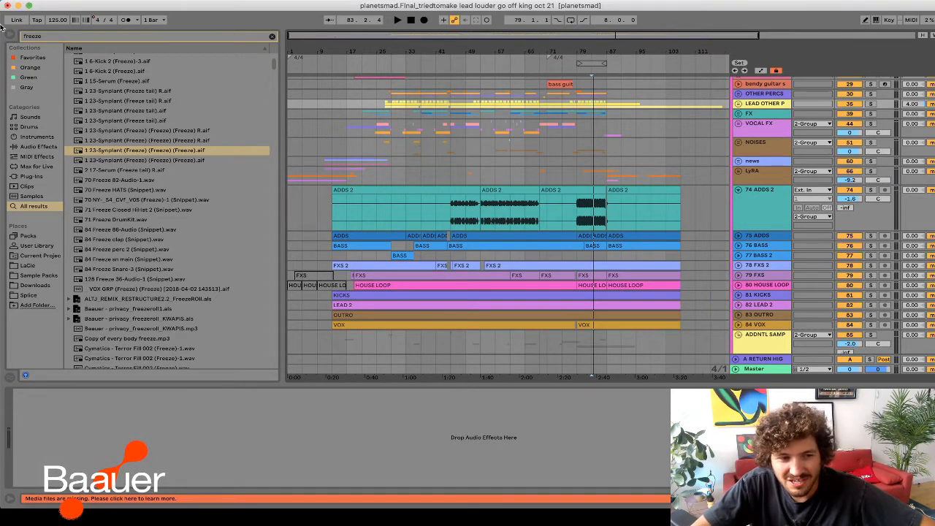
drag(43, 36, 18, 35)
key(BackSpace)
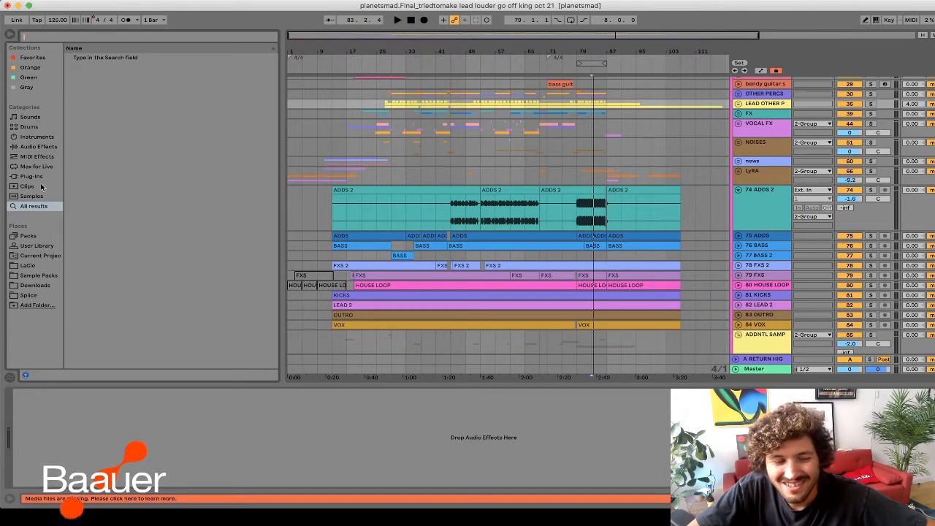
text(horn)
key(BackSpace)
key(BackSpace)
key(BackSpace)
key(BackSpace)
text(hit)
- Audition the first hit samples one after another, from 04_HIT4.WAV down to the percussive and big metal hits
click(138, 146)
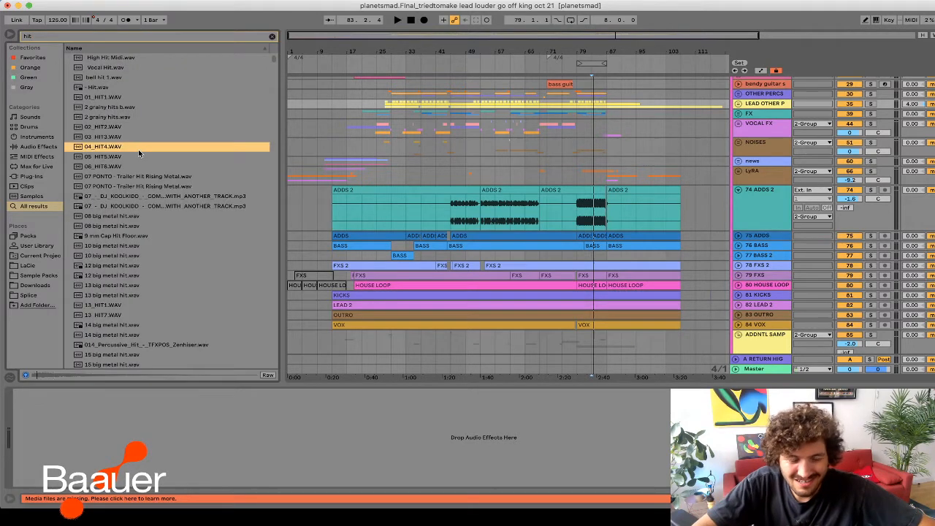
key(Down)
key(Down)
key(Down)
key(Down)
key(Down)
key(Down)
key(Down)
key(Up)
key(Up)
key(Up)
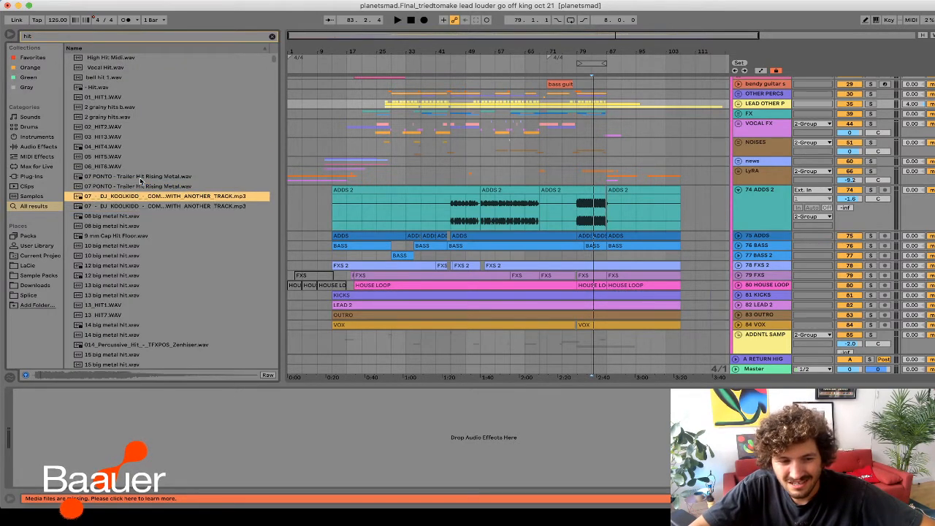
key(Down)
key(Down)
key(Down)
key(Down)
key(Down)
key(Down)
key(Down)
key(Down)
key(Down)
key(Down)
key(Down)
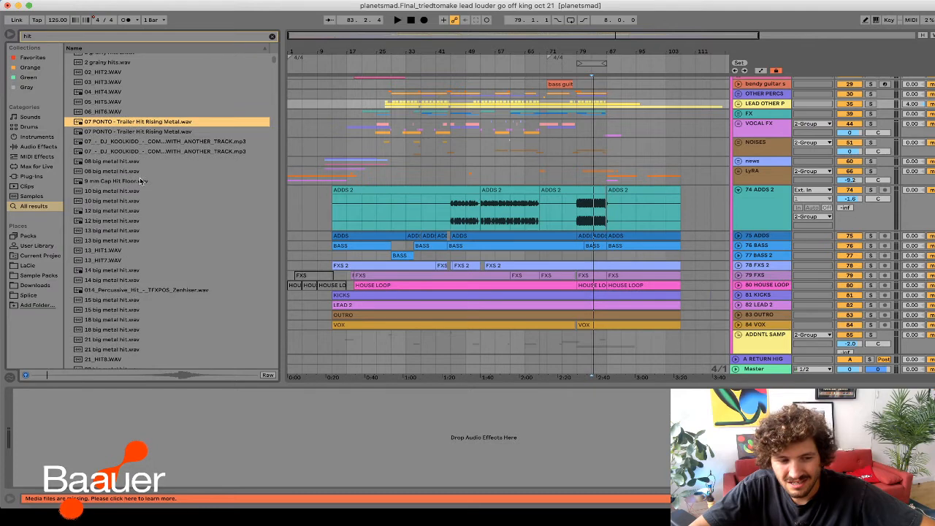
key(Down)
key(Down)
key(Down)
key(Down)
key(Down)
key(Down)
key(Down)
key(Down)
key(Down)
key(Down)
key(Down)
key(Down)
key(Down)
key(Down)
key(Down)
key(Down)
key(Down)
key(Down)
key(Down)
key(Down)
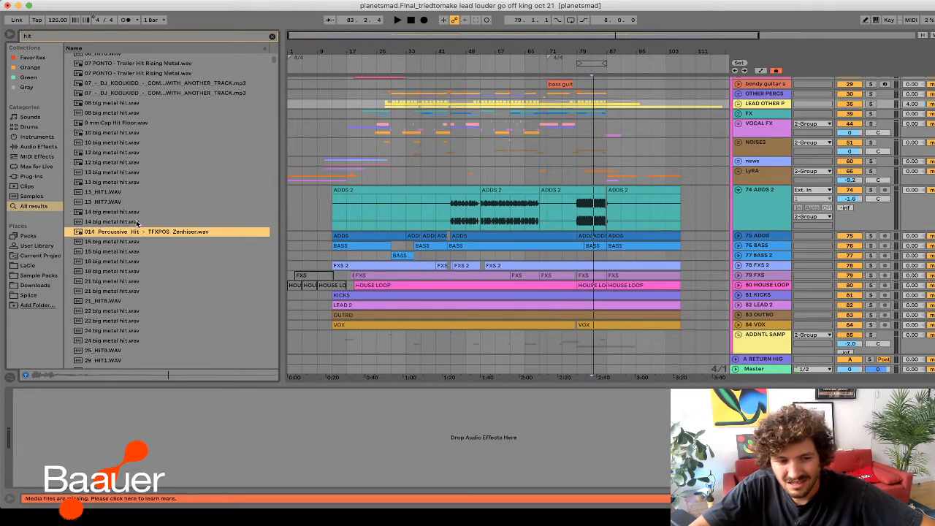
- Audition samples further down the hit results, from the numbered hits and guitar loops to the ad3_drumcircle_hits files
scroll(136, 221, down, 10)
click(136, 221)
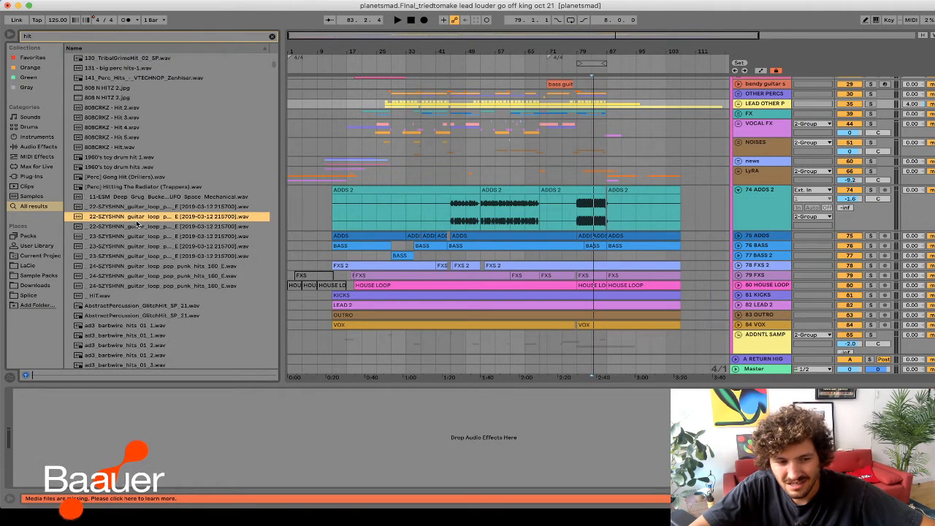
key(Down)
click(126, 188)
key(Up)
click(143, 296)
scroll(144, 296, down, 5)
click(143, 296)
scroll(142, 295, down, 10)
click(142, 295)
scroll(143, 295, down, 10)
click(142, 294)
scroll(142, 294, down, 10)
click(142, 293)
scroll(142, 294, down, 3)
click(143, 293)
scroll(142, 295, down, 7)
click(142, 294)
scroll(142, 295, down, 7)
click(142, 295)
scroll(142, 295, down, 8)
click(141, 293)
scroll(142, 295, down, 8)
click(142, 294)
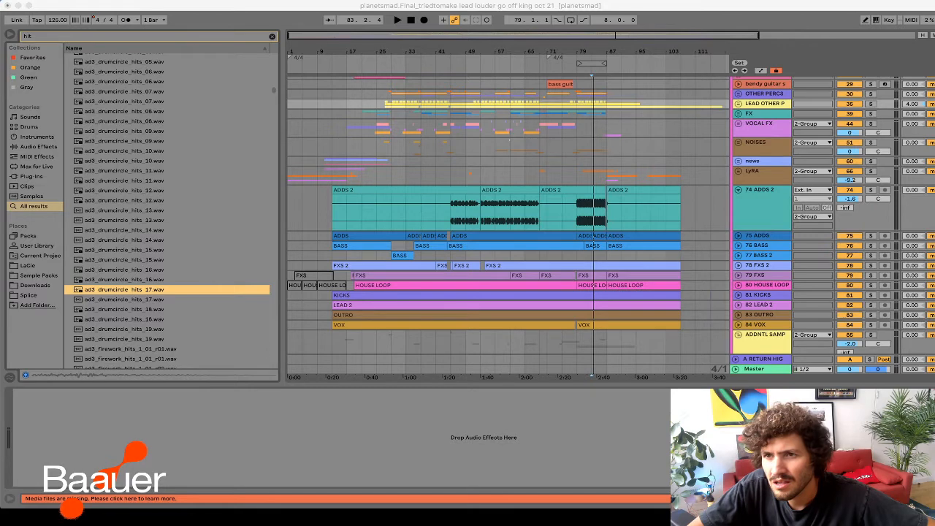
- Audition samples among the results that start with HIT, including Hit Em With The A.K, HIT filly billy.wav and HIT FF.wav
scroll(177, 225, down, 15)
scroll(177, 228, down, 10)
click(178, 226)
scroll(177, 227, down, 10)
click(178, 228)
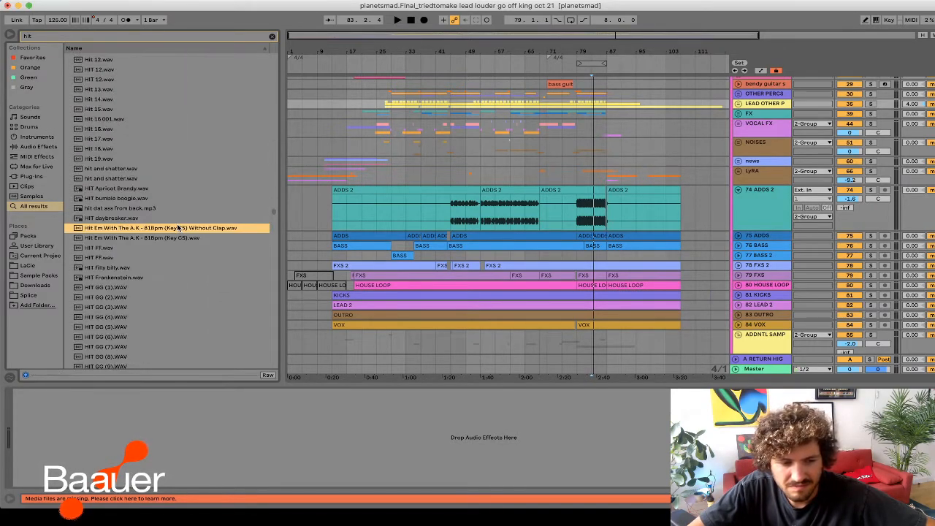
click(152, 186)
scroll(152, 185, down, 4)
click(152, 183)
click(143, 150)
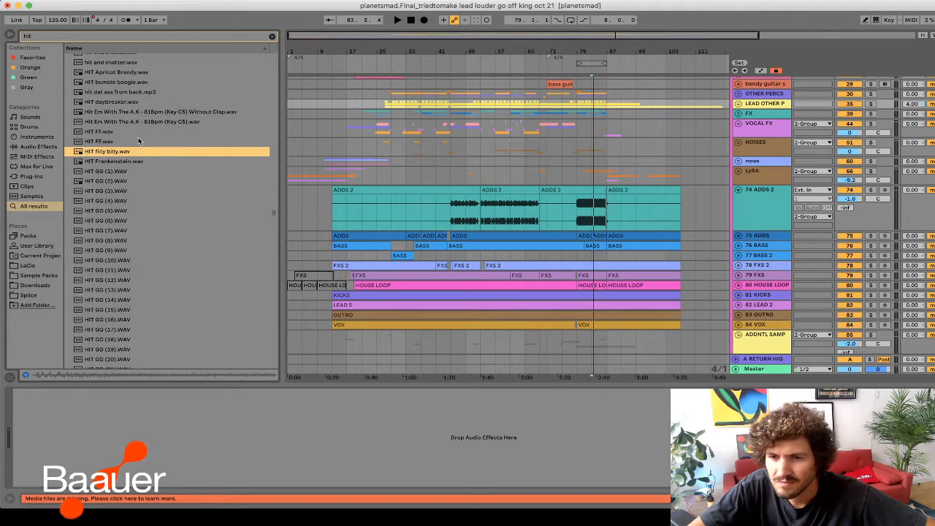
click(141, 141)
click(139, 132)
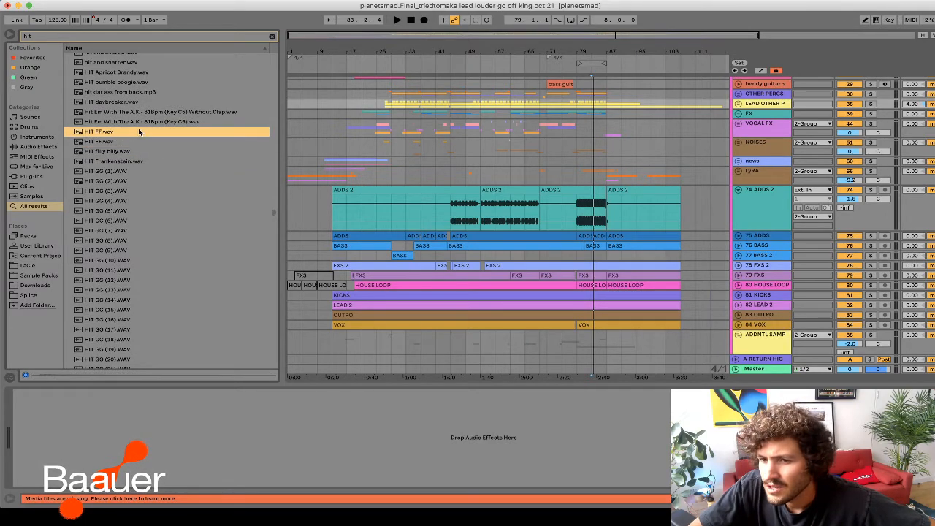
- Place the insert marker at bar 69 on 74 ADDS 2, select a range starting at bar 45, and show the whole 2 Group with its devices
click(586, 257)
click(542, 210)
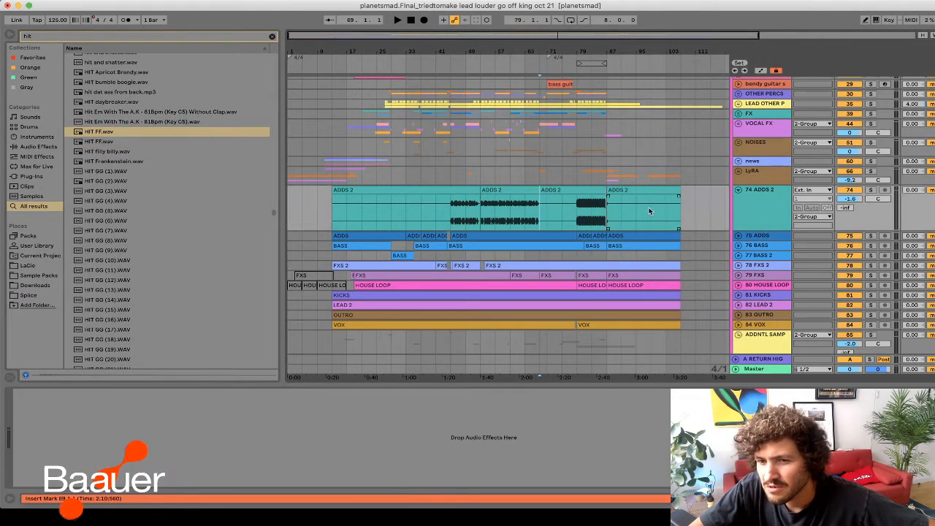
scroll(650, 210, up, 2)
scroll(648, 208, down, 5)
click(518, 314)
click(517, 314)
scroll(517, 183, up, 15)
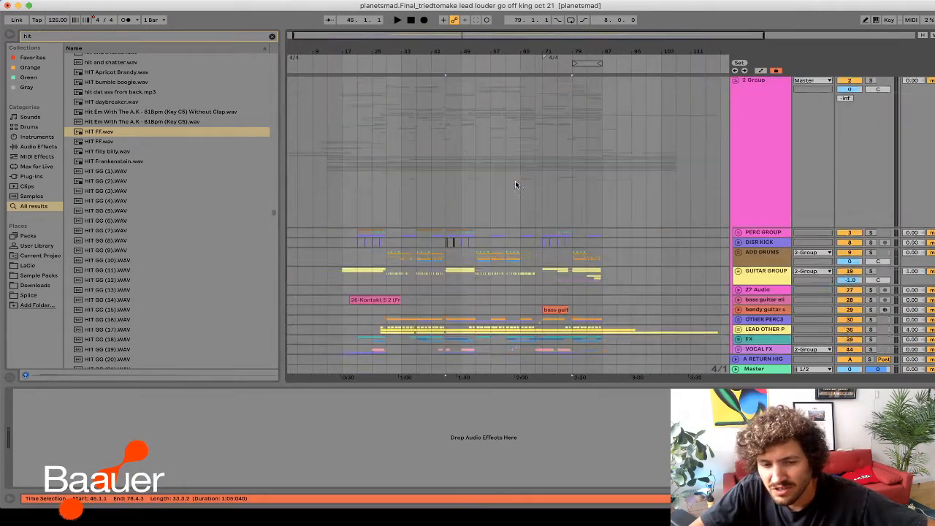
double_click(753, 154)
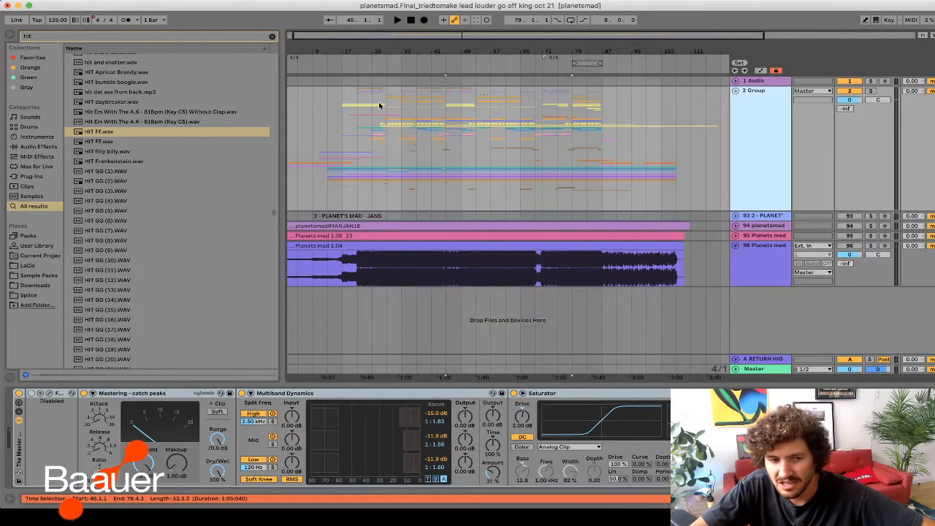
- Switch to Finder, collapse the 12 - GROUP stems folder, and expand planetsmad Project in the LaCie window
click(46, 511)
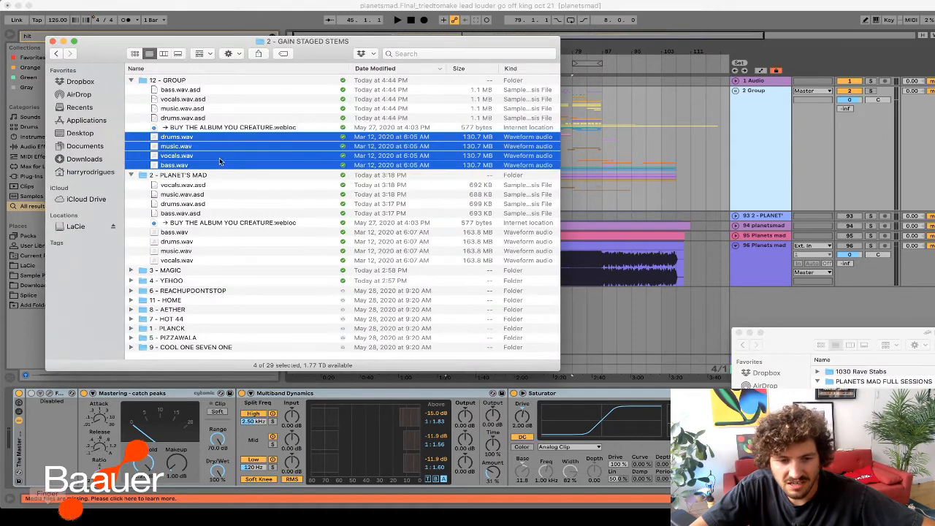
click(131, 81)
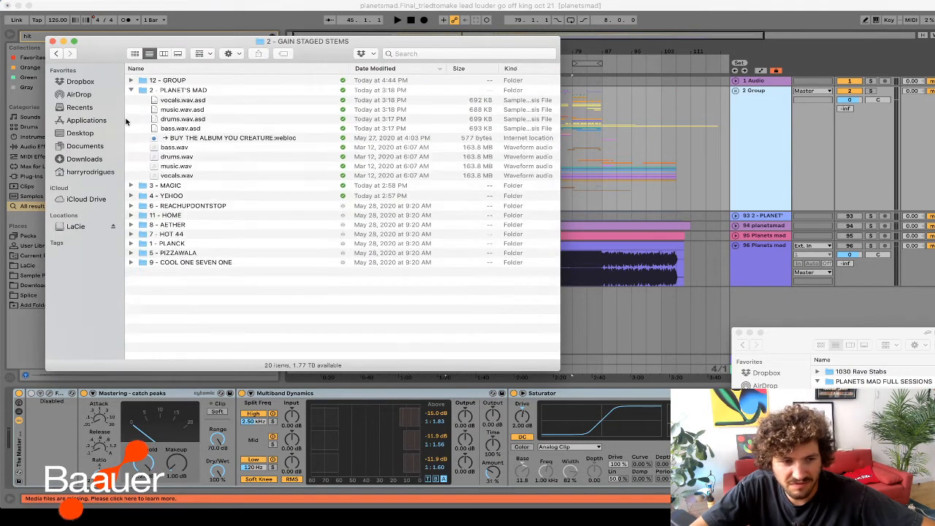
drag(787, 349, 117, 78)
click(160, 122)
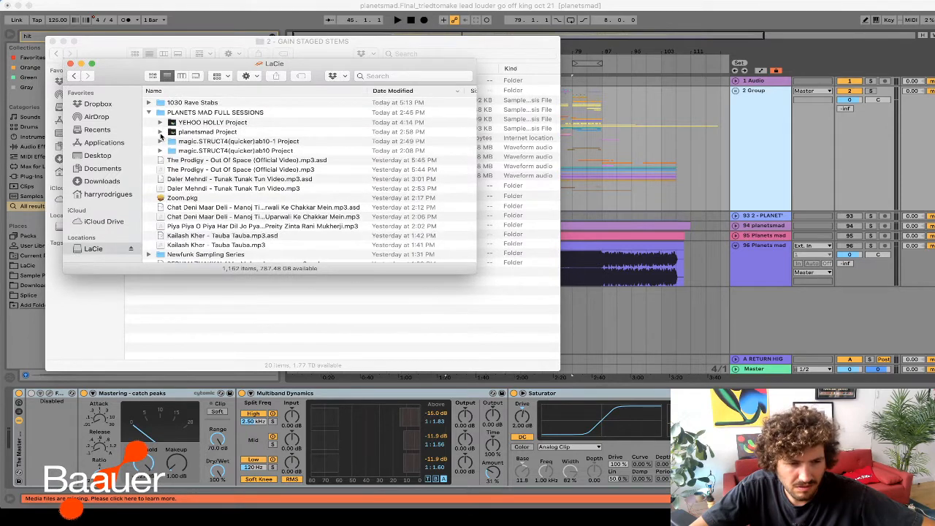
click(162, 133)
click(161, 132)
- Open the planetsmadJAN5.als set from the planetsmad Project folder and dismiss the plug-in notice
click(232, 151)
scroll(231, 157, down, 2)
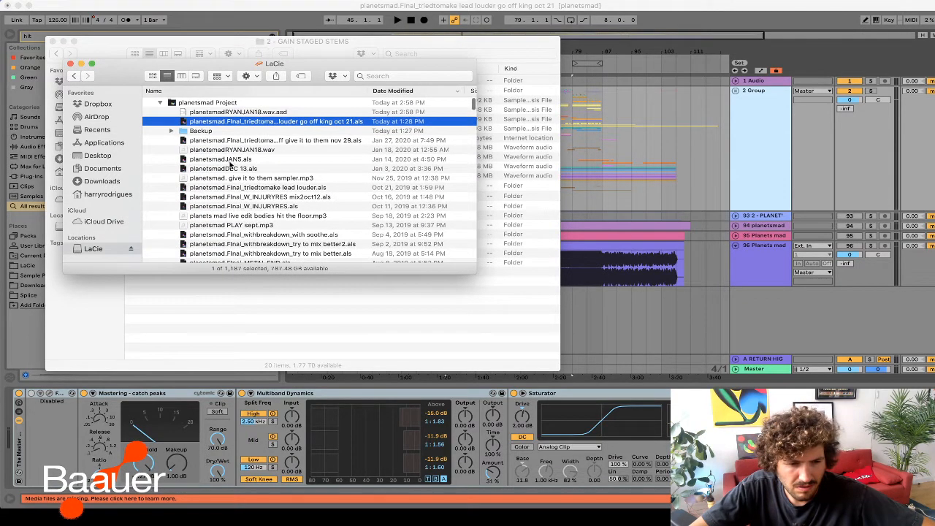
click(226, 141)
click(242, 159)
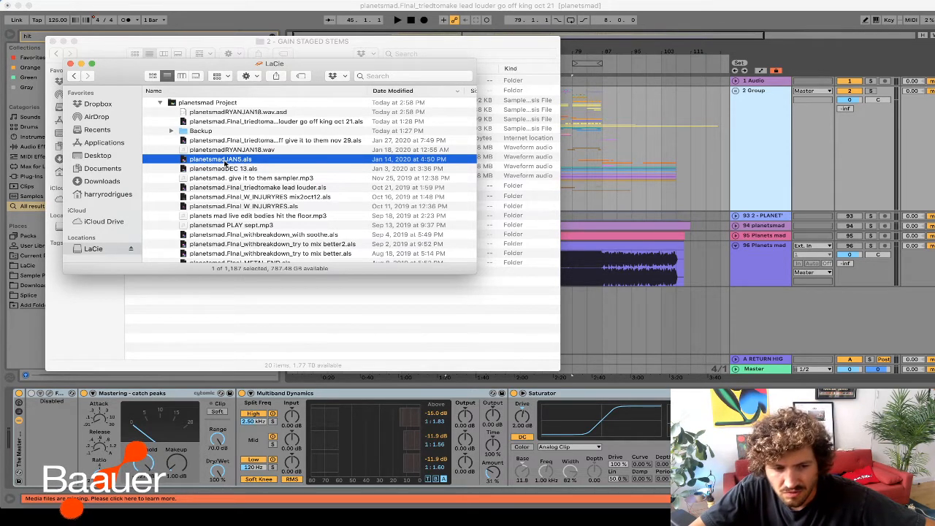
double_click(226, 162)
click(389, 276)
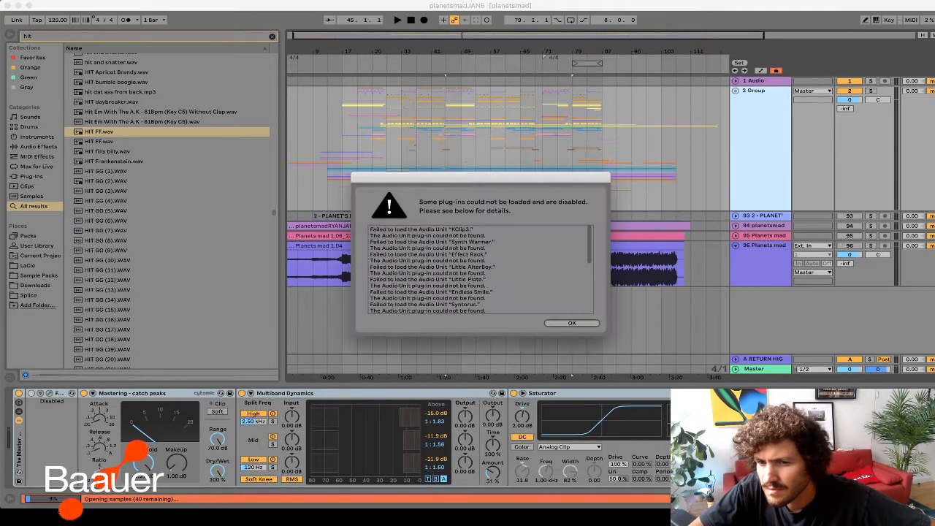
click(572, 323)
- Play the arrangement from the start of the KICKS clip at bar 13, then from bar 29
click(430, 179)
click(336, 137)
key(space)
scroll(337, 137, up, 5)
click(362, 128)
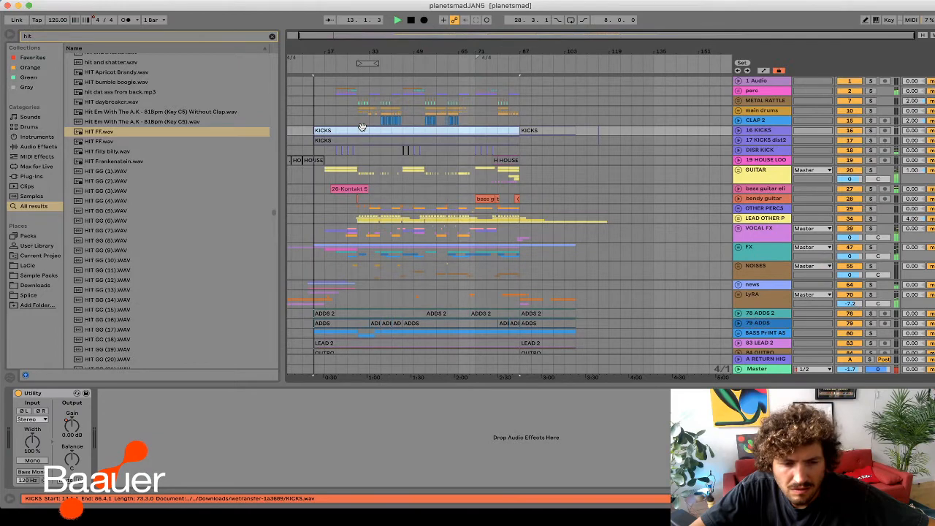
click(364, 109)
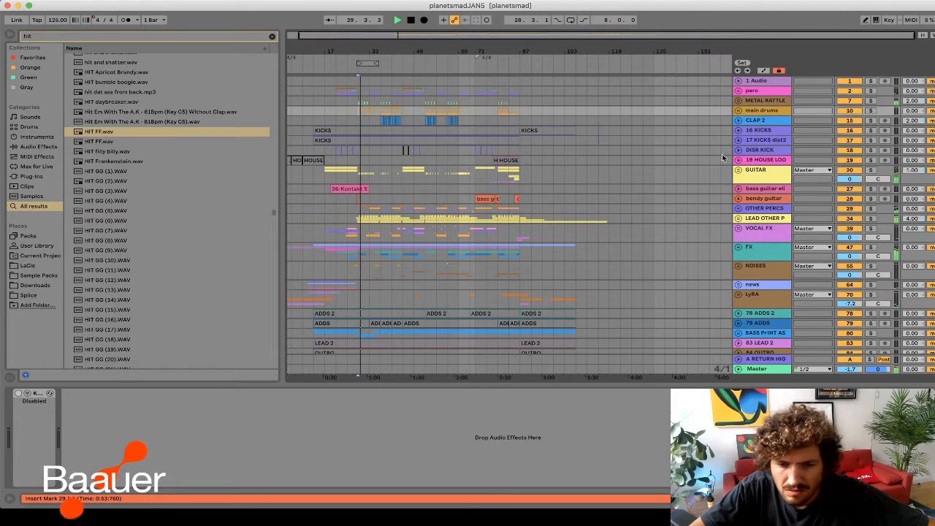
- Unfold the main drums group, examine the effects on CLAP 1 and 11 Vandalism, and unfold the 11 Vandalism track
click(737, 111)
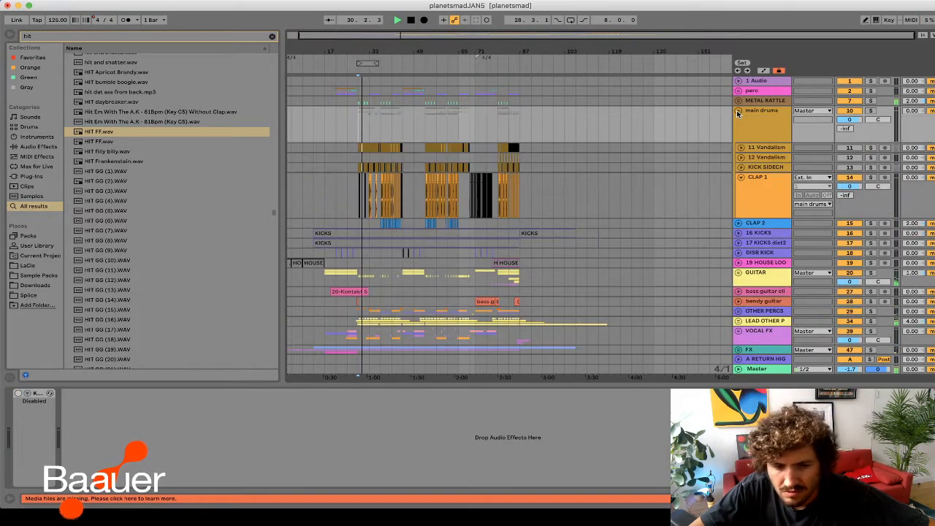
click(761, 147)
click(775, 186)
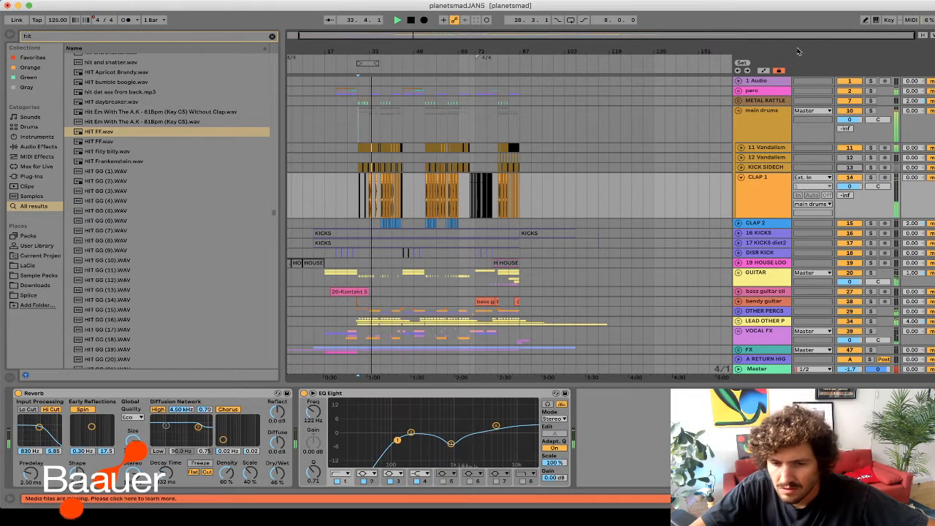
click(759, 149)
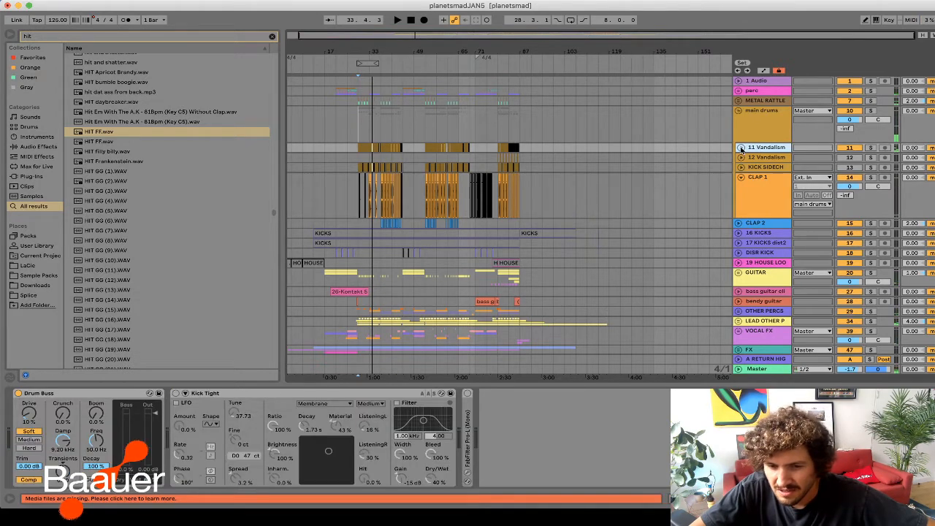
click(741, 149)
- Examine the first 11 Vandalism kick clips at bar 29 up close and play the arrangement from there
drag(650, 35, 401, 194)
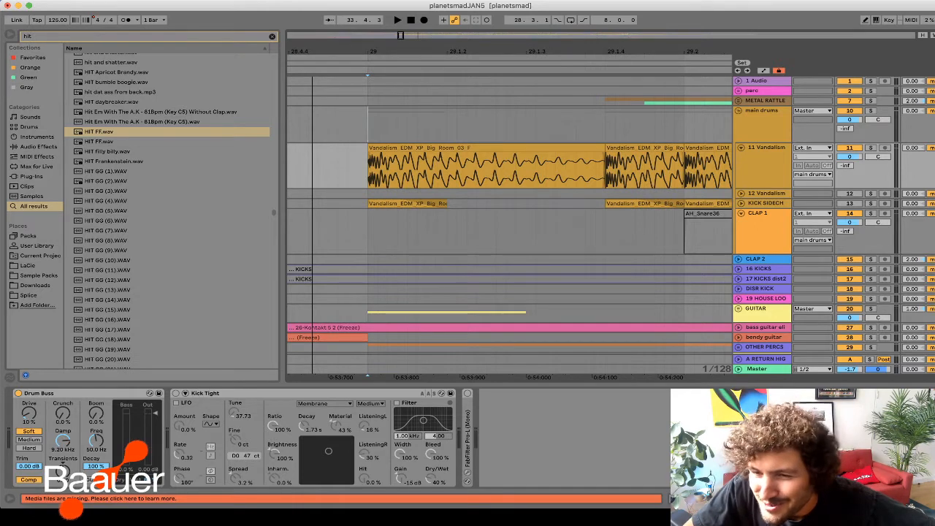
key(w)
key(space)
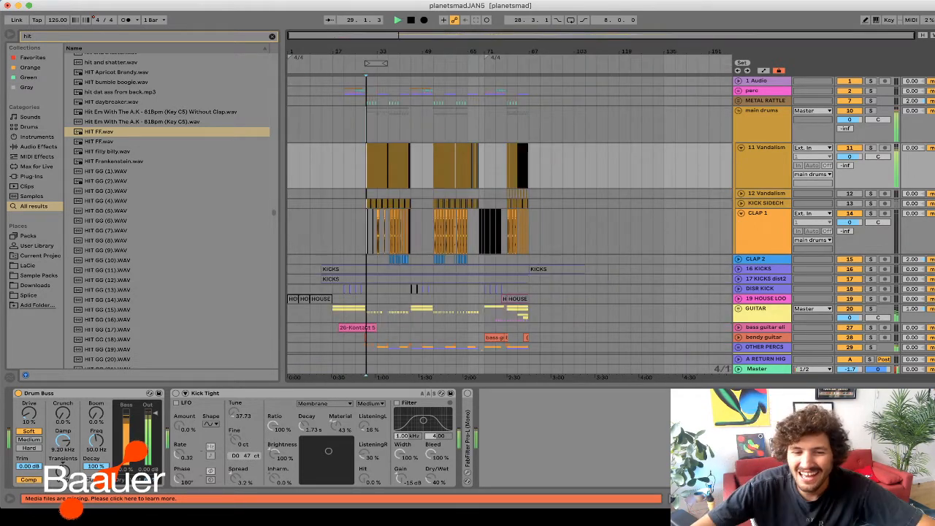
key(plus)
key(plus)
key(plus)
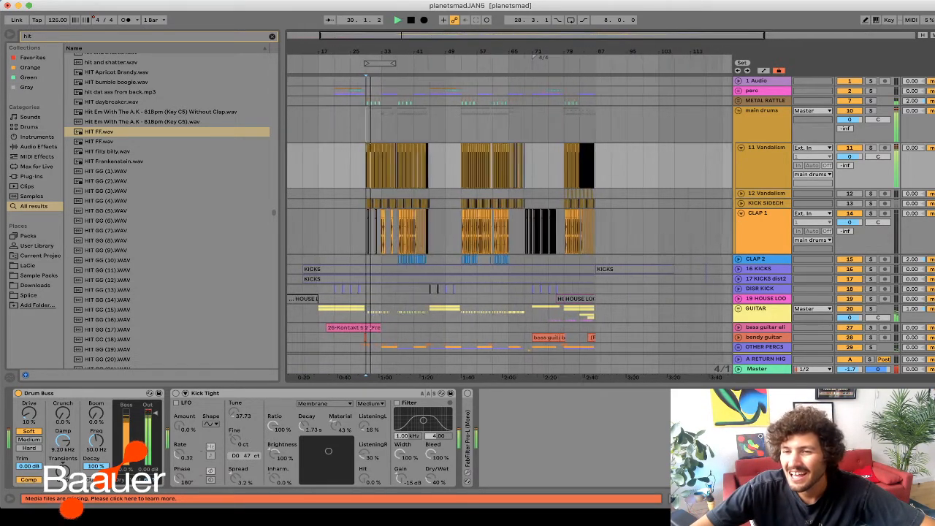
key(space)
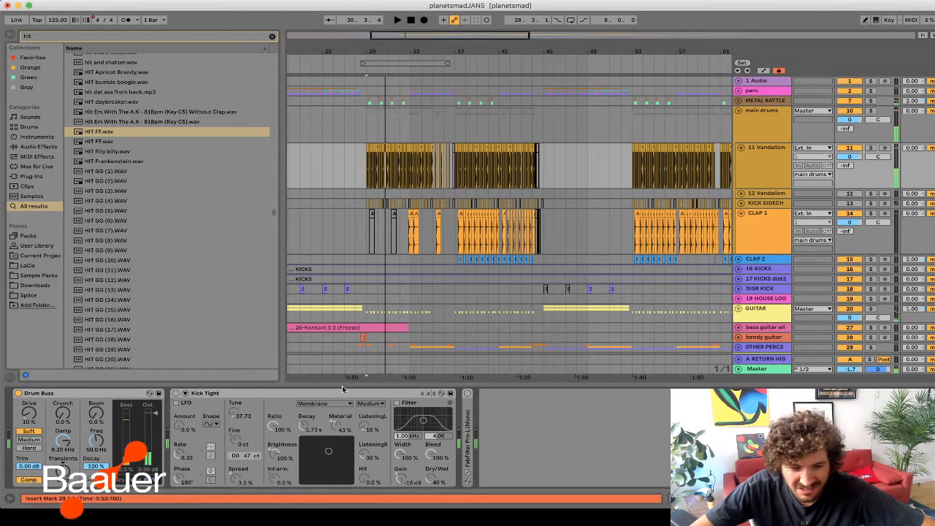
- Collapse the Kick Tight and Drum Buss devices on 11 Vandalism while playing the drums repeatedly from bar 29
double_click(205, 395)
key(space)
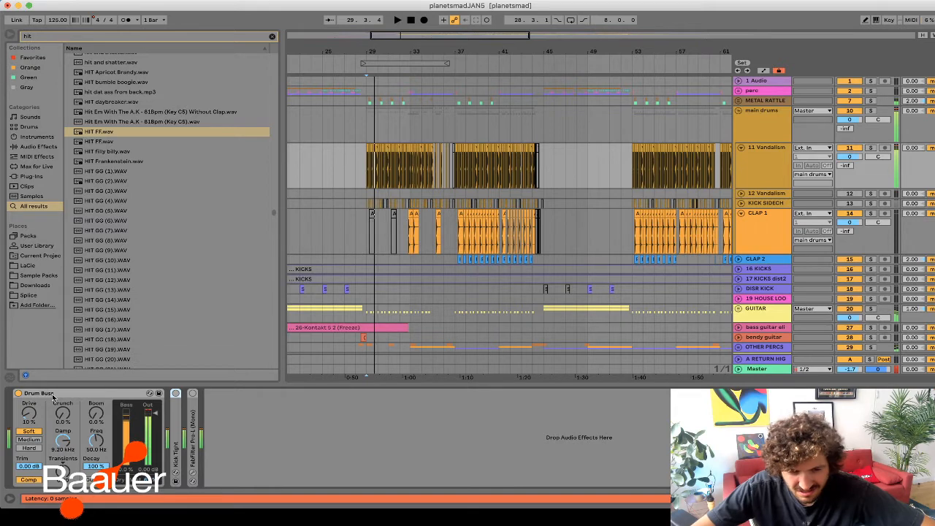
key(space)
double_click(52, 395)
key(space)
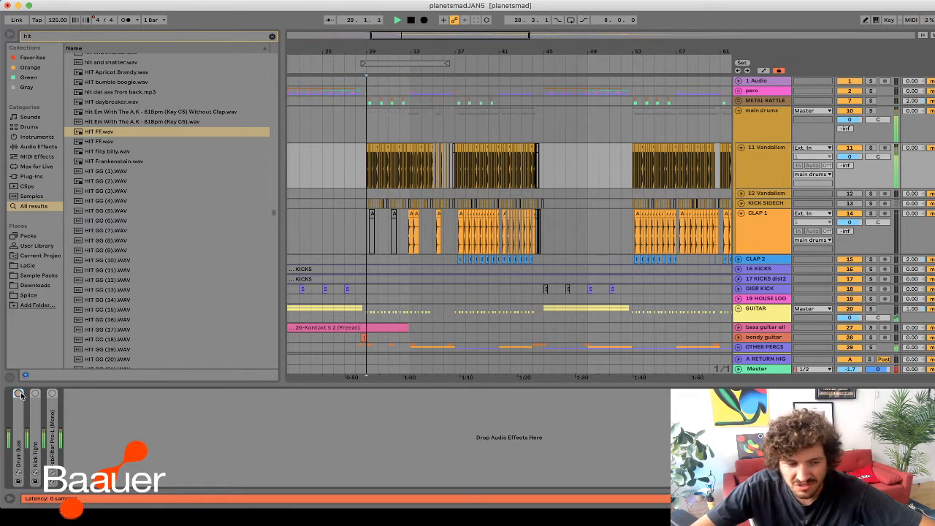
key(space)
- Check the device on the main drums group and play the 11 Vandalism section from about bar 33
click(759, 121)
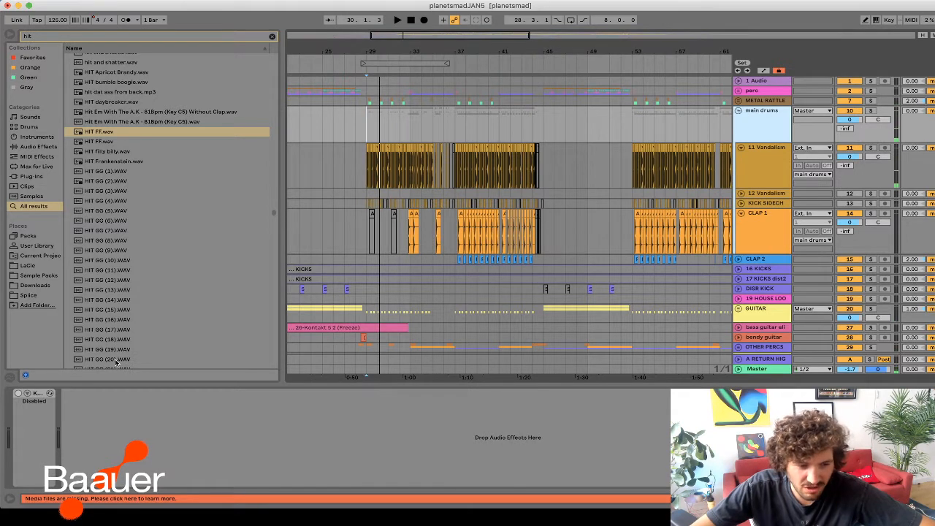
click(45, 394)
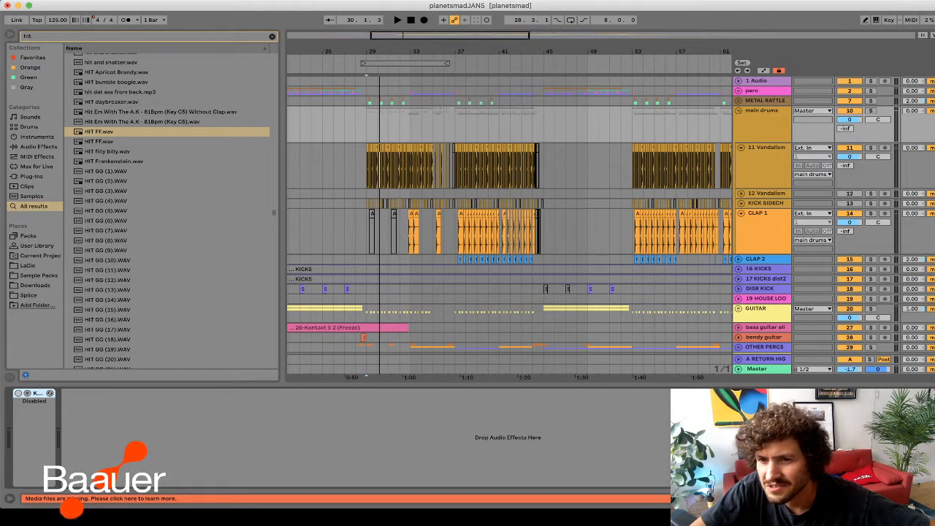
click(410, 116)
key(space)
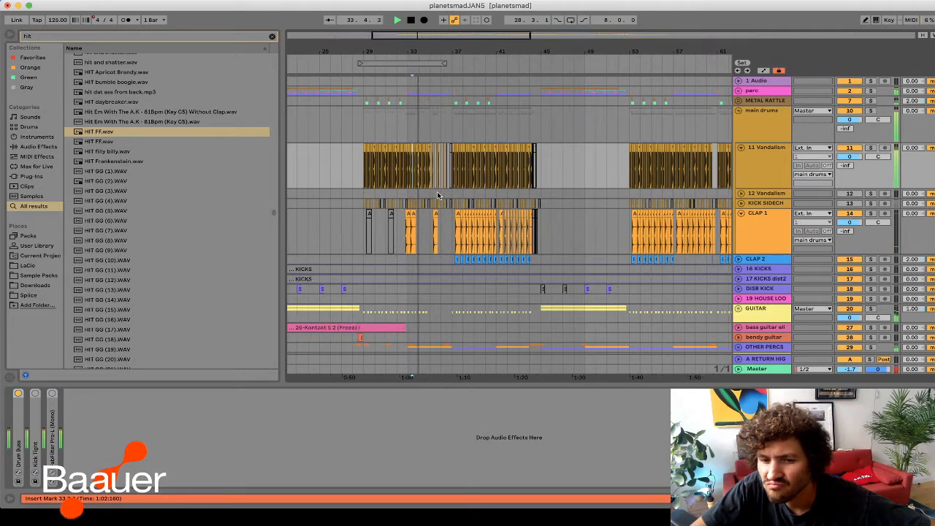
- Play the planetsmadJAN5 drums from about bar 37 and look over the tracks beneath them across the full arrangement
click(421, 168)
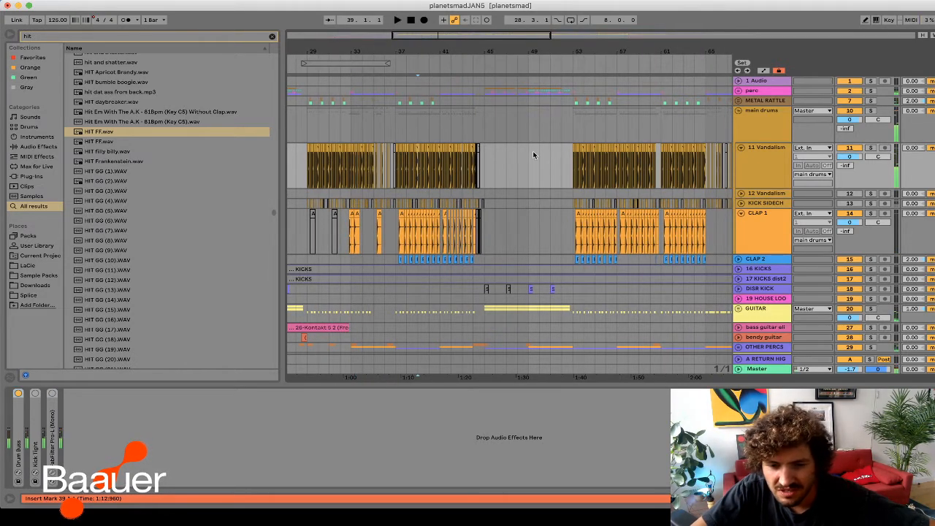
drag(58, 38, 1, 36)
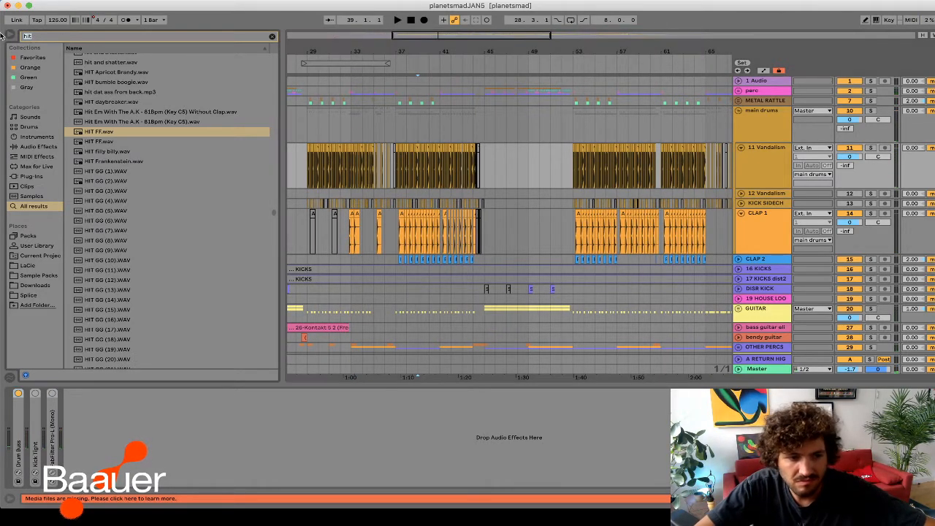
click(404, 166)
key(space)
drag(443, 58, 453, 90)
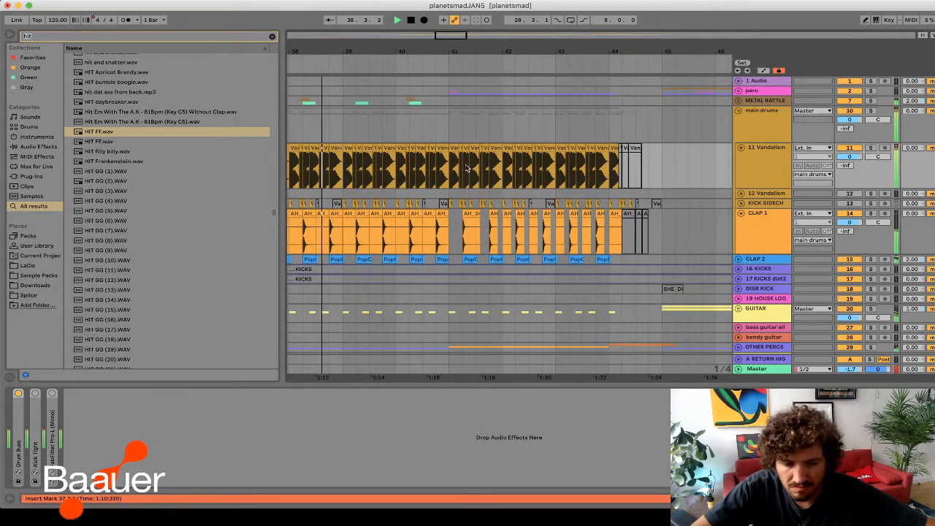
scroll(470, 196, down, 2)
scroll(469, 193, down, 3)
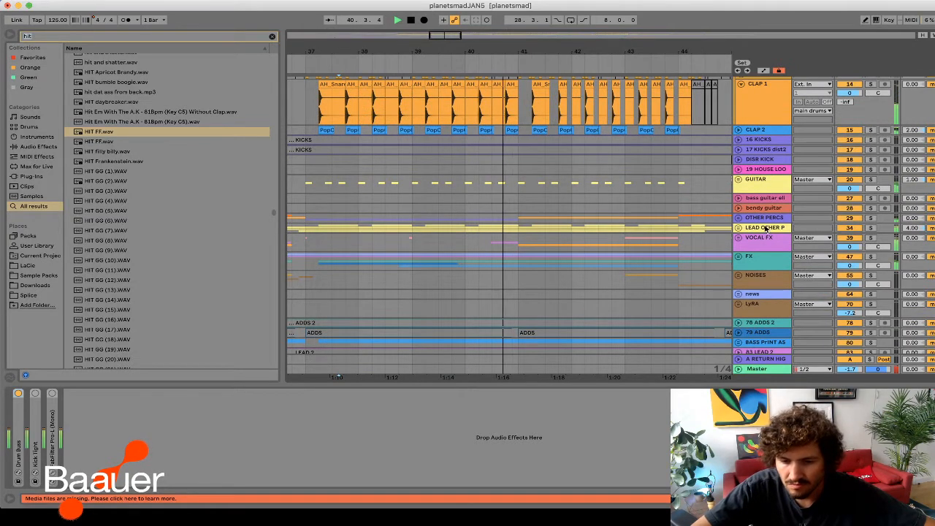
drag(450, 36, 447, 11)
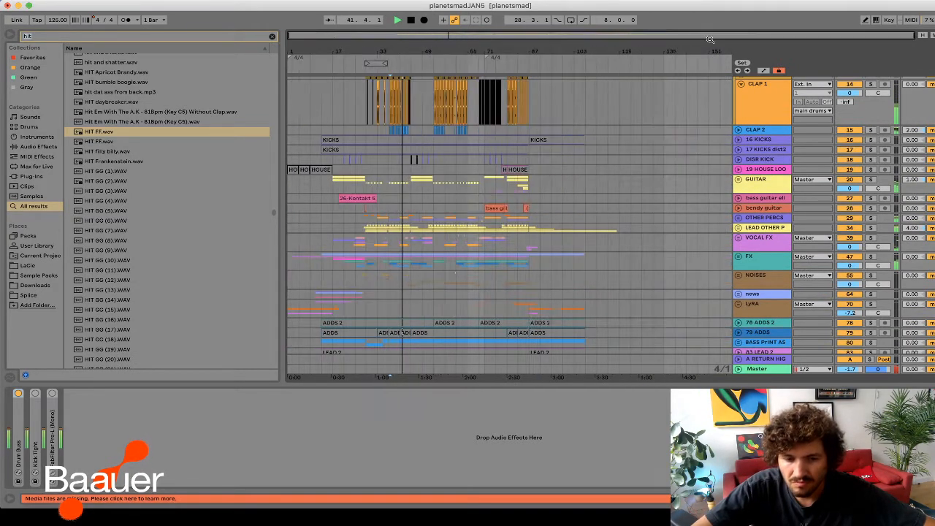
key(space)
- Switch to Finder and open planetsmad.als from the planetsmad Project folder on the LaCie drive
click(61, 498)
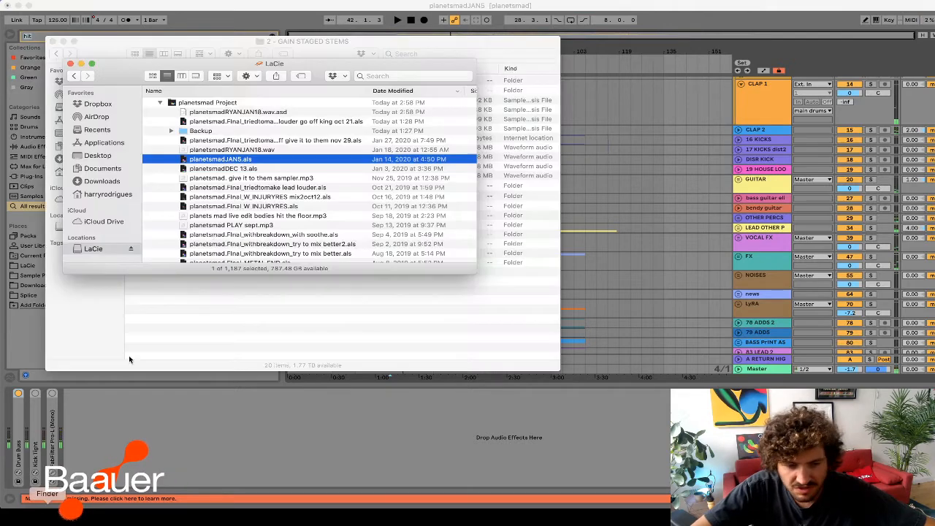
scroll(238, 205, down, 5)
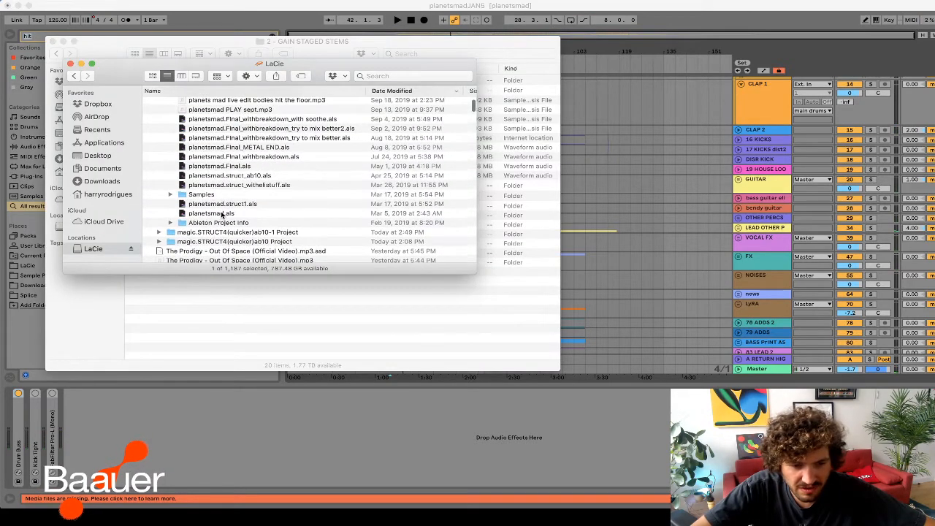
double_click(222, 214)
click(386, 276)
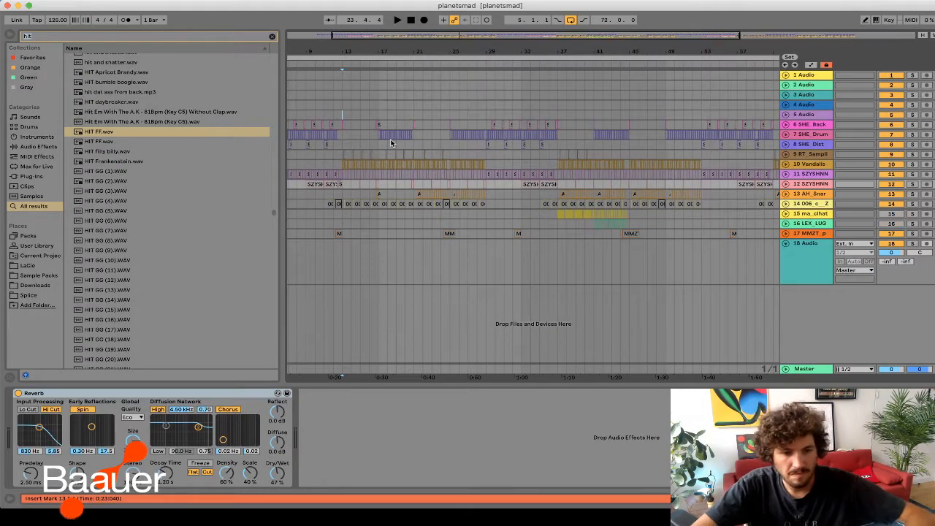
- Play the planetsmad set from bar 11 and check its list of missing media files
click(325, 114)
key(space)
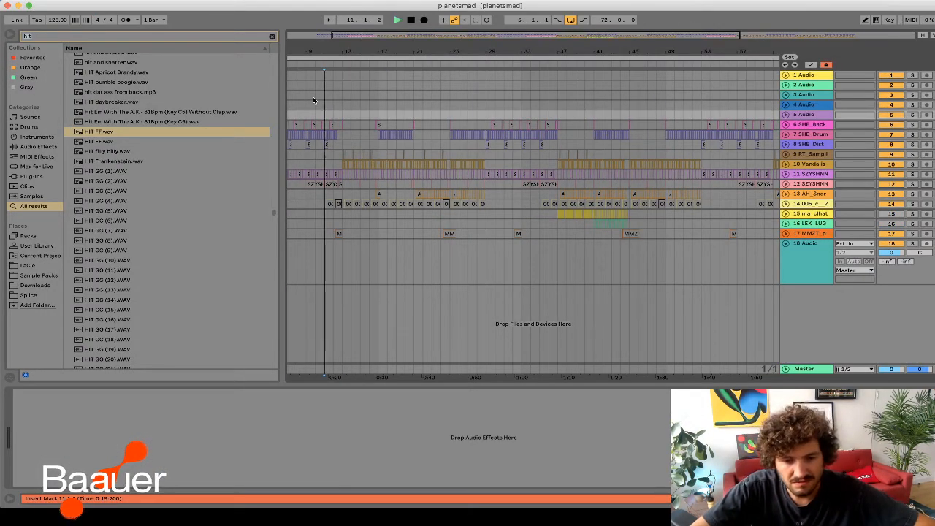
click(166, 500)
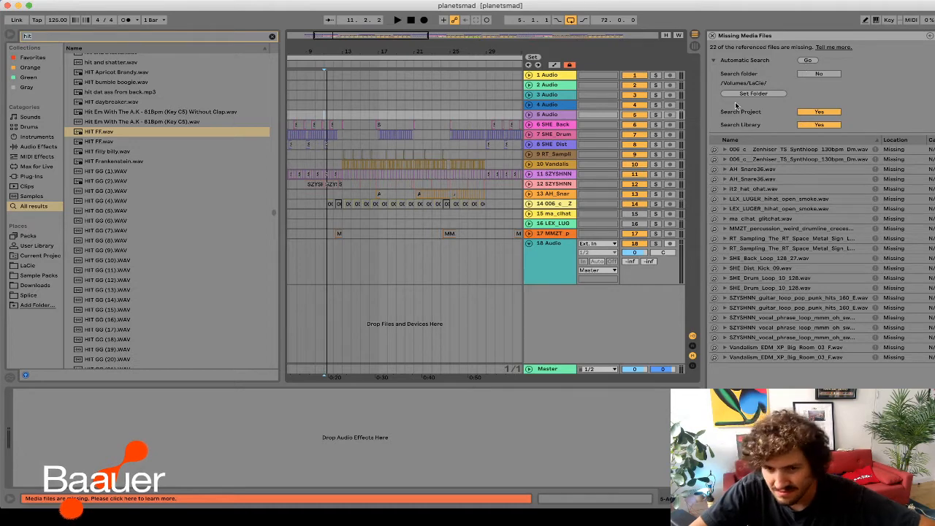
click(712, 35)
- Play the planetsmad arrangement from bars 31, 39 and 38 and look over its drum and sample clips
click(503, 144)
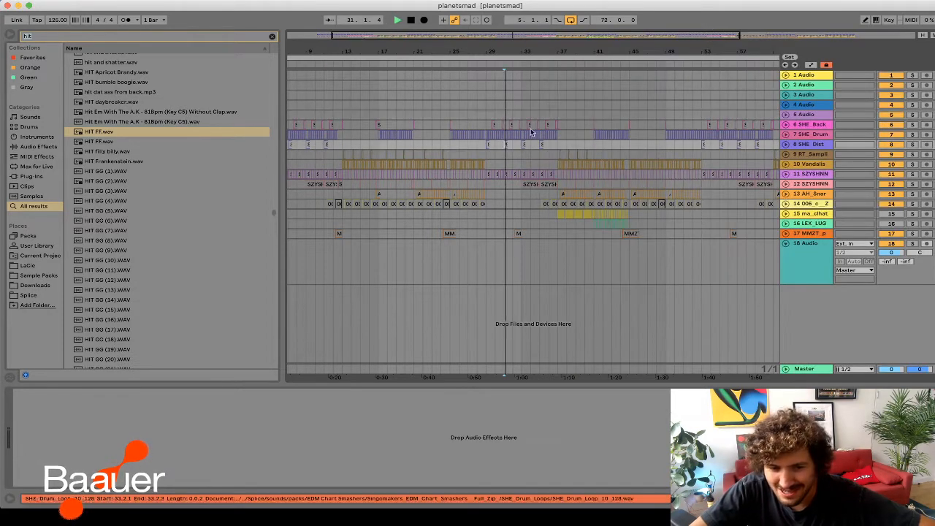
click(576, 134)
key(space)
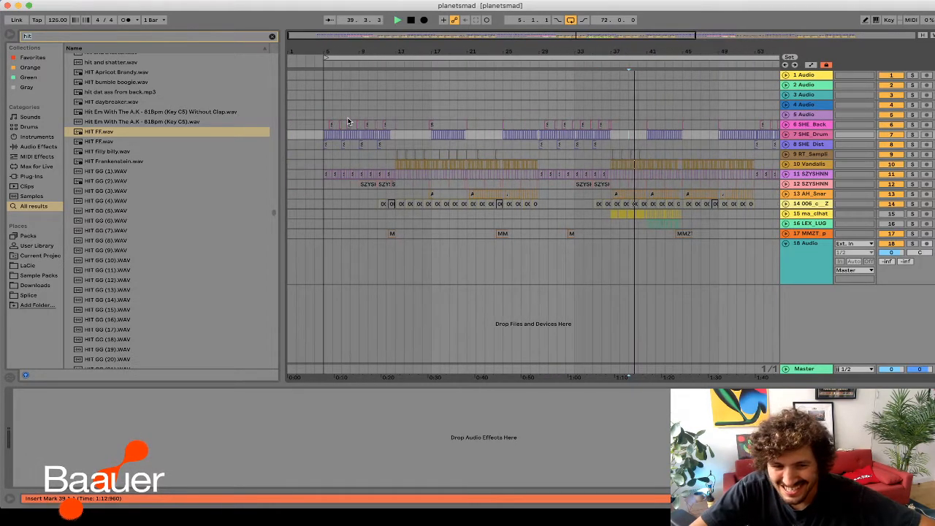
click(818, 125)
click(807, 233)
scroll(690, 151, right, 5)
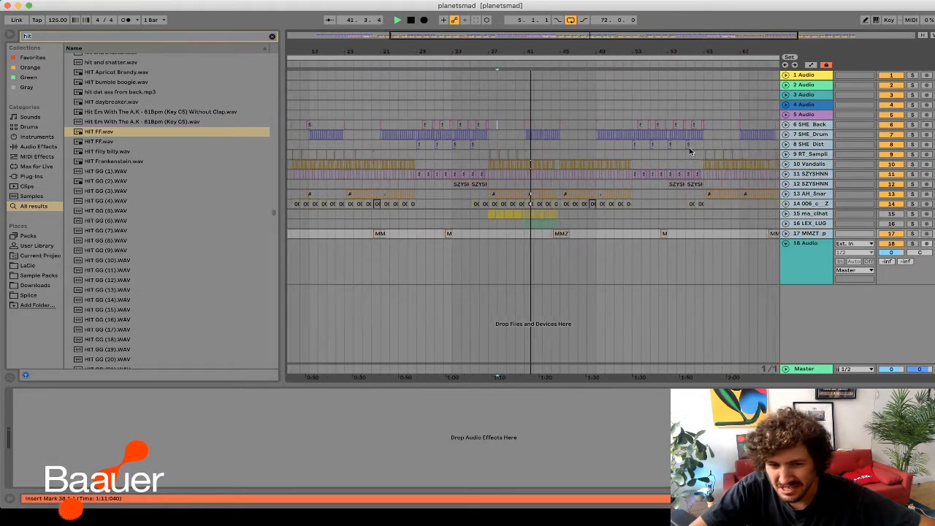
scroll(690, 151, left, 5)
key(space)
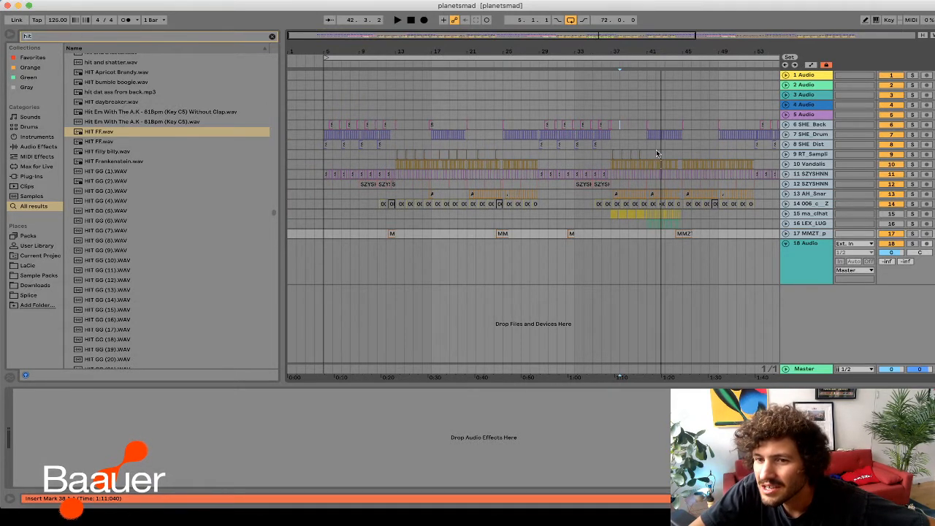
- Check the effects on the RT_Sampli track at bar 42 and select bars 19 to about 45 across all tracks
click(656, 153)
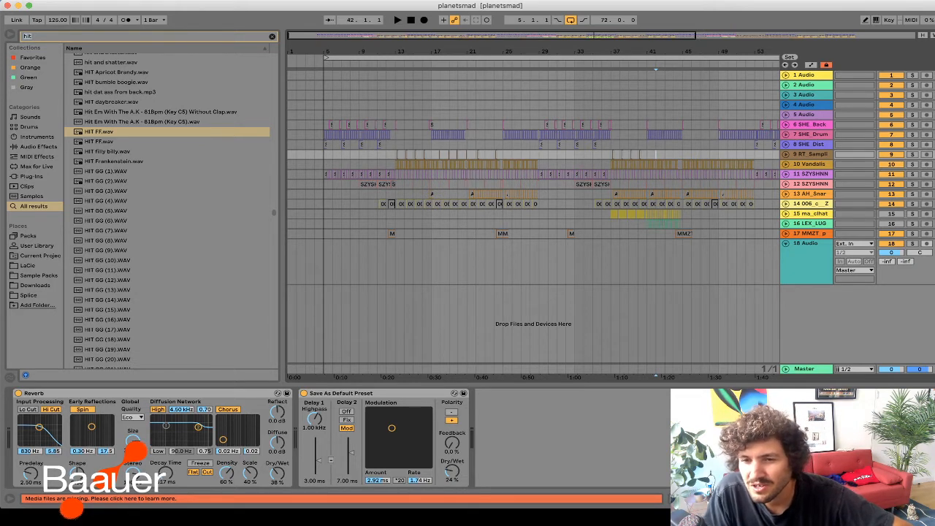
key(super+Tab)
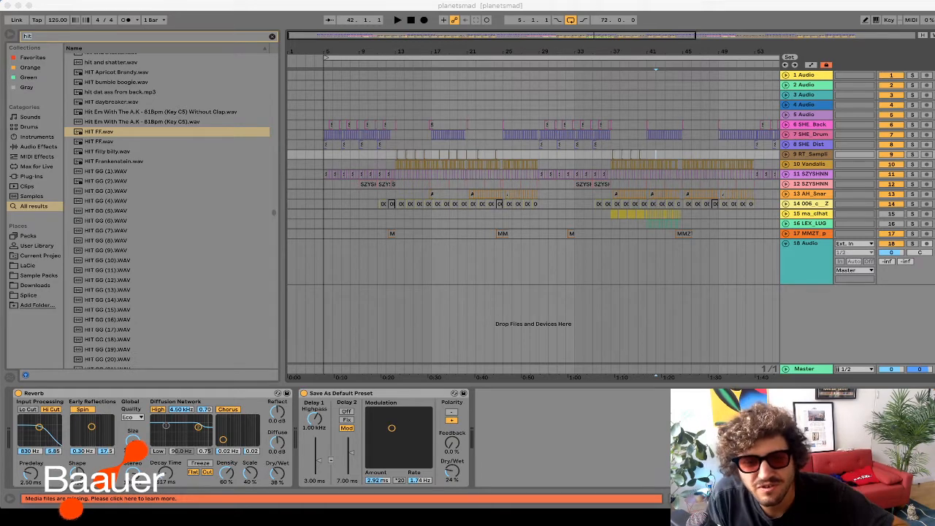
click(738, 282)
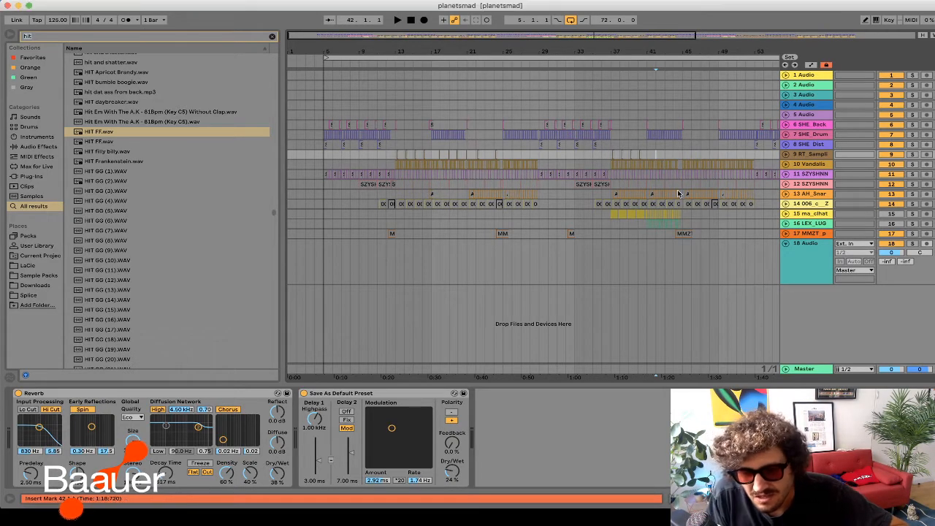
drag(648, 113, 682, 244)
click(470, 84)
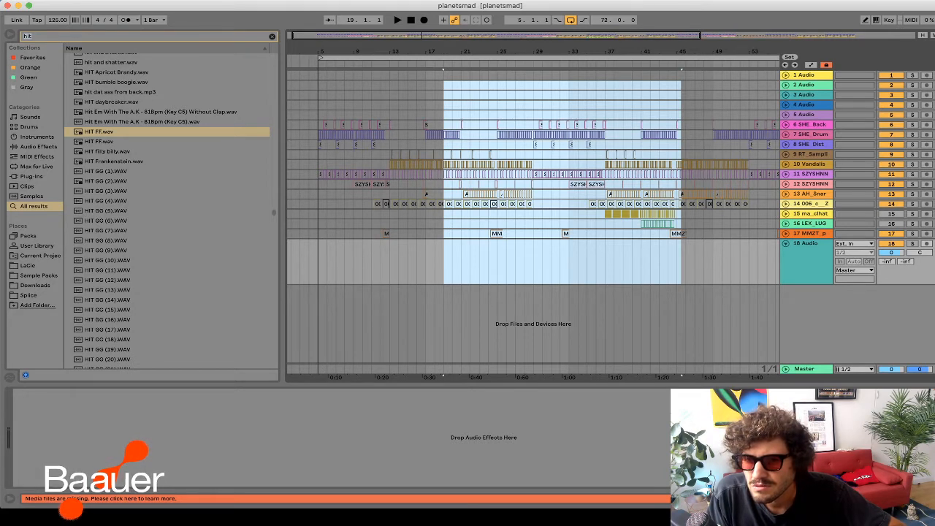
key(super+Tab)
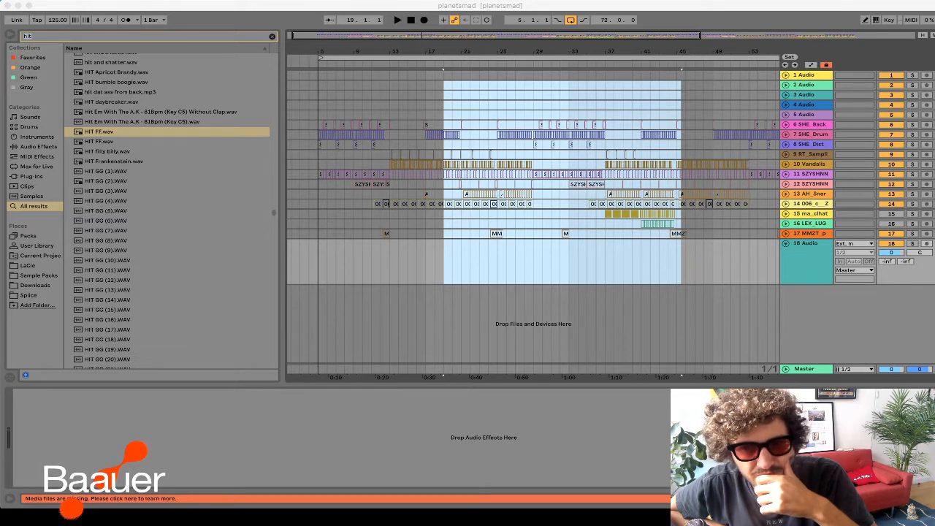
click(480, 132)
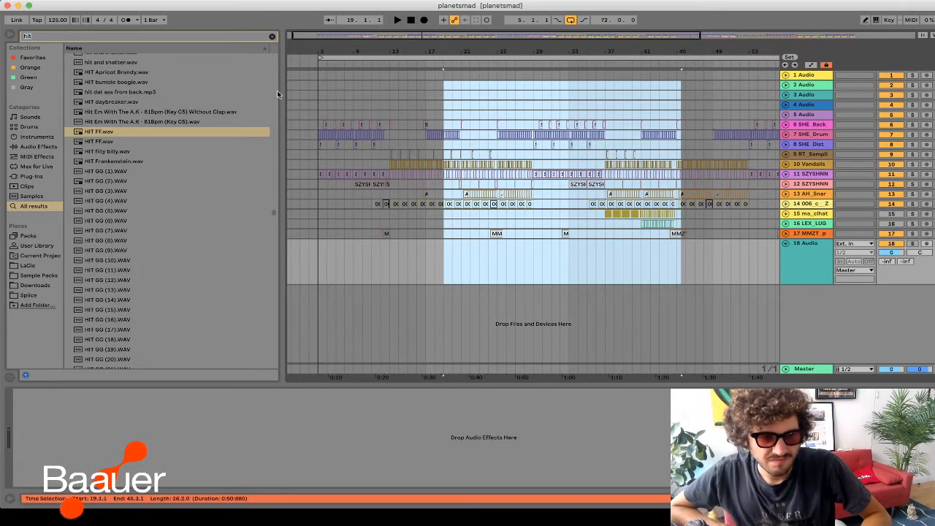
click(60, 2)
mouse_move(89, 26)
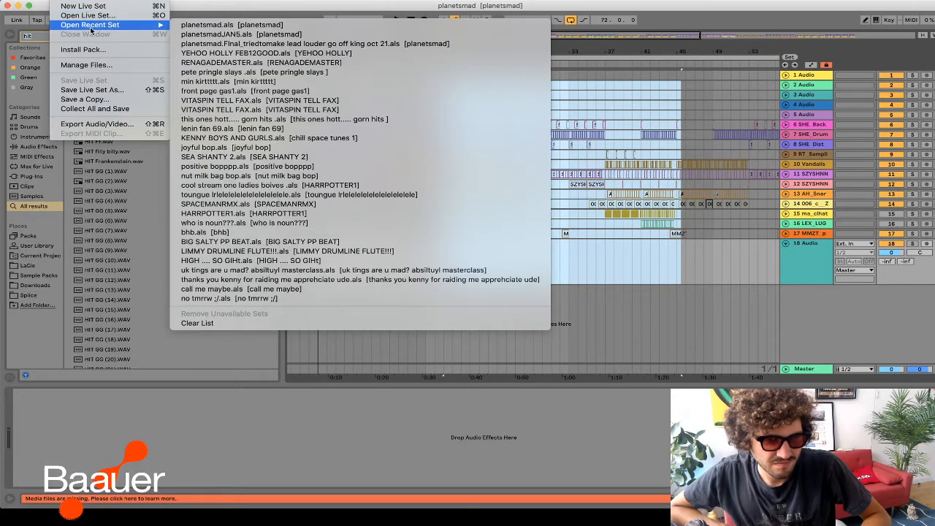
click(686, 97)
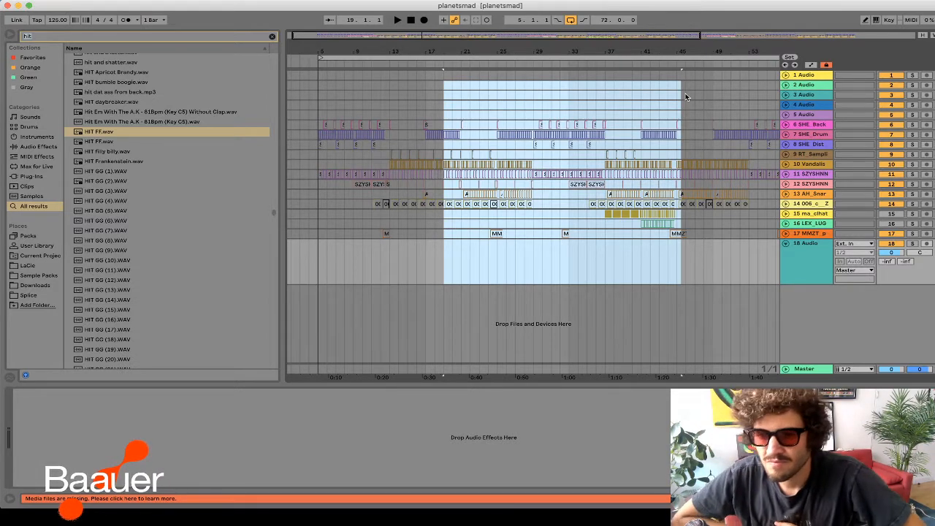
- Open the recent set SEA SHANTY 2 and bring more of its arrangement into view
click(56, 2)
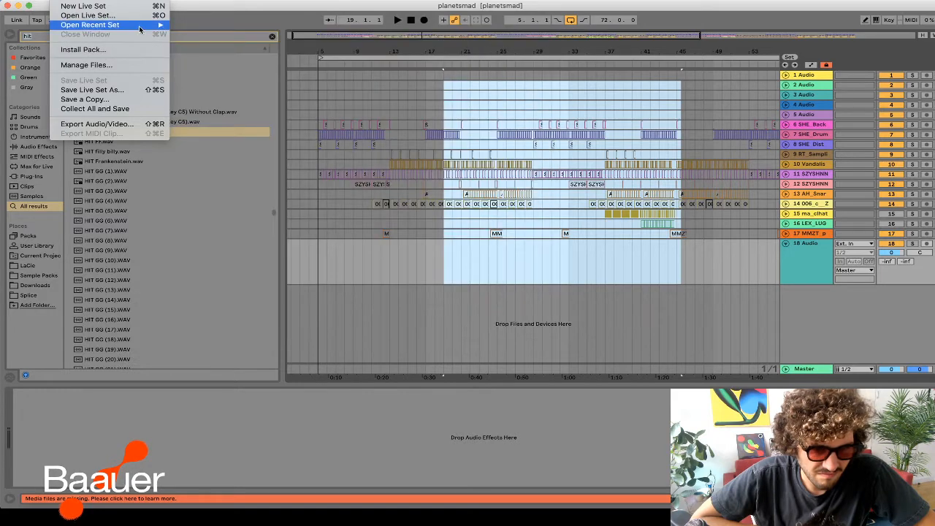
mouse_move(136, 26)
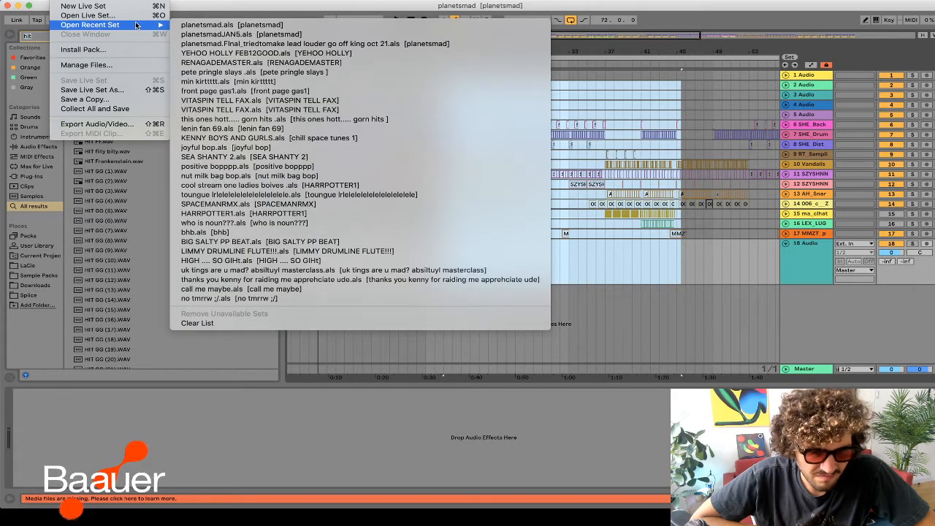
click(214, 159)
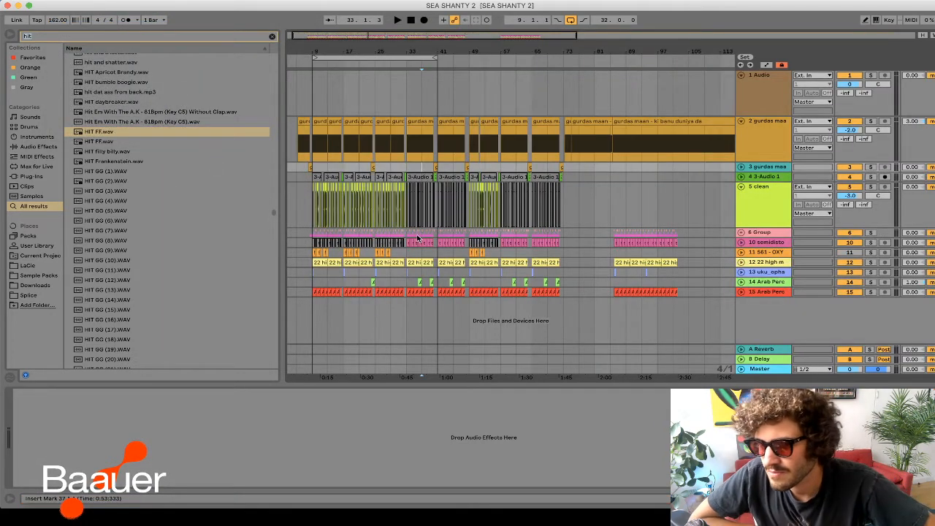
drag(466, 38, 484, 38)
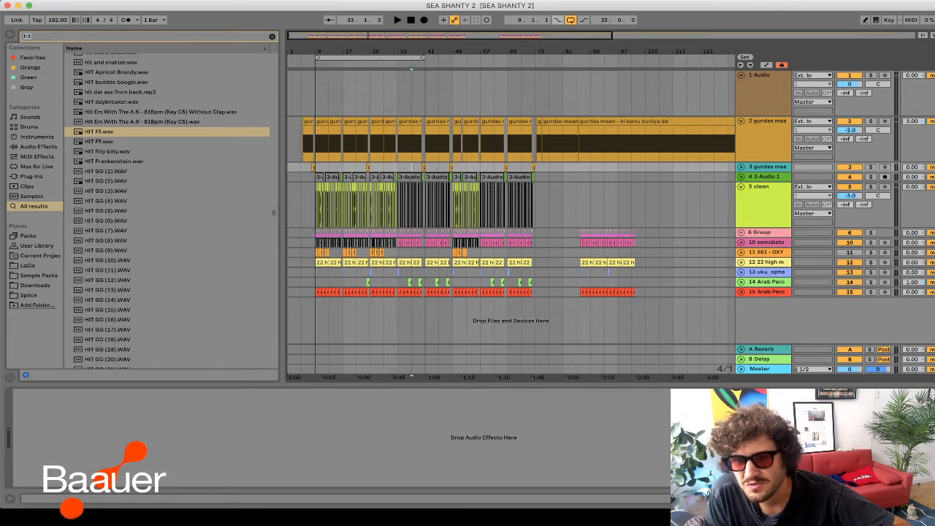
key(super+Tab)
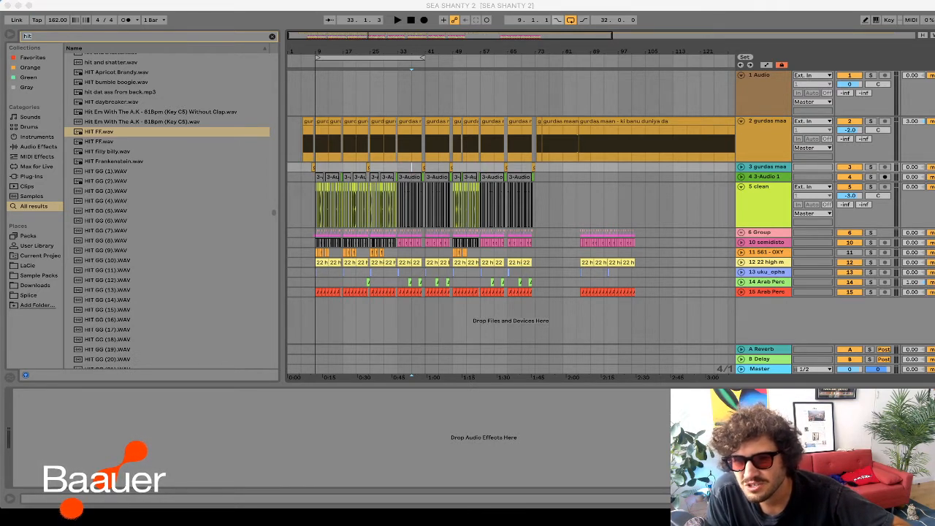
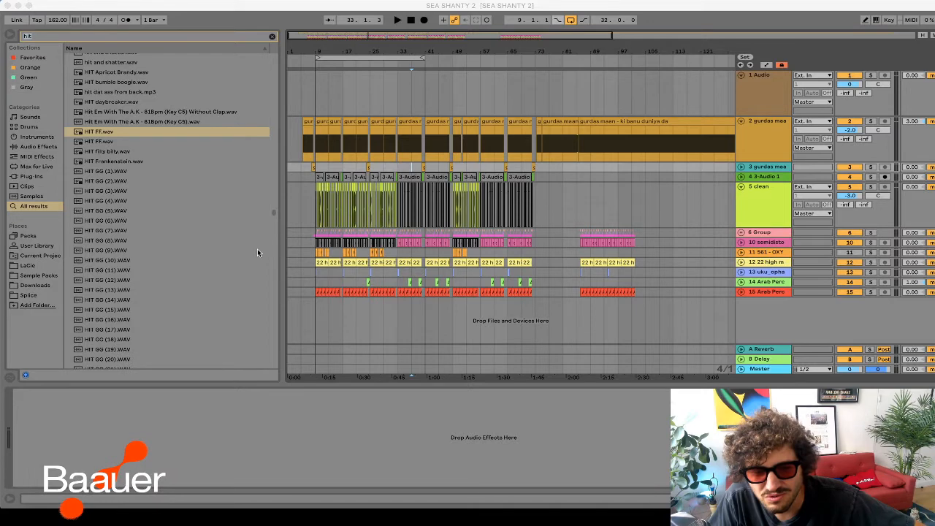
- Check the effects on track 2 at bar 5 and select bars 25 to 41 on the 1 Audio track
click(306, 144)
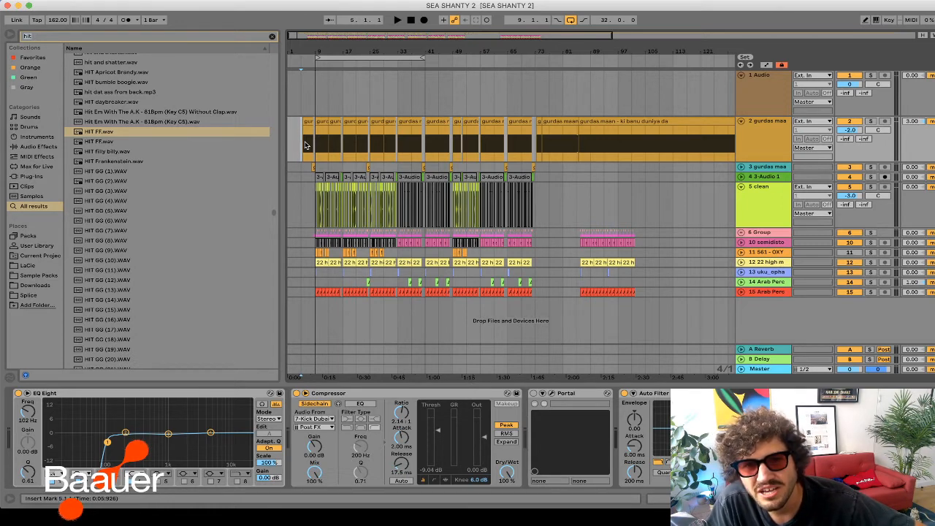
click(335, 106)
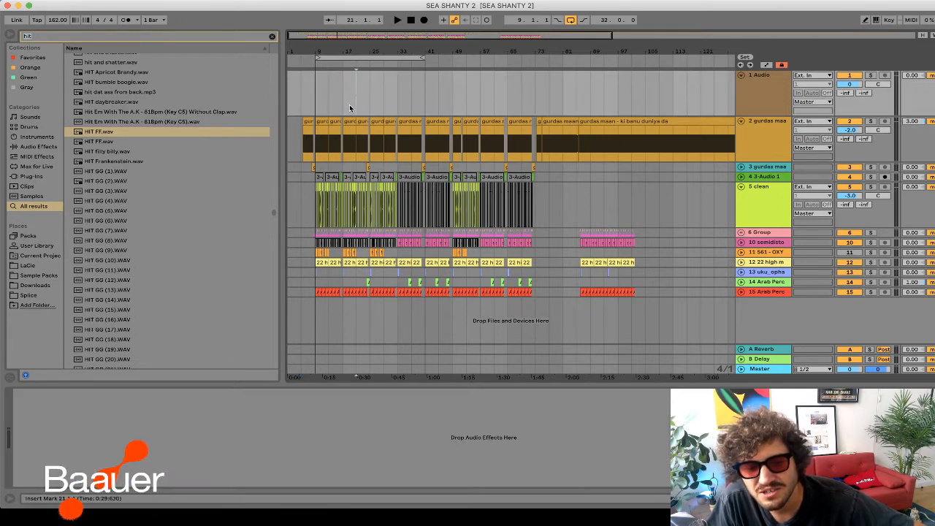
drag(366, 106, 414, 95)
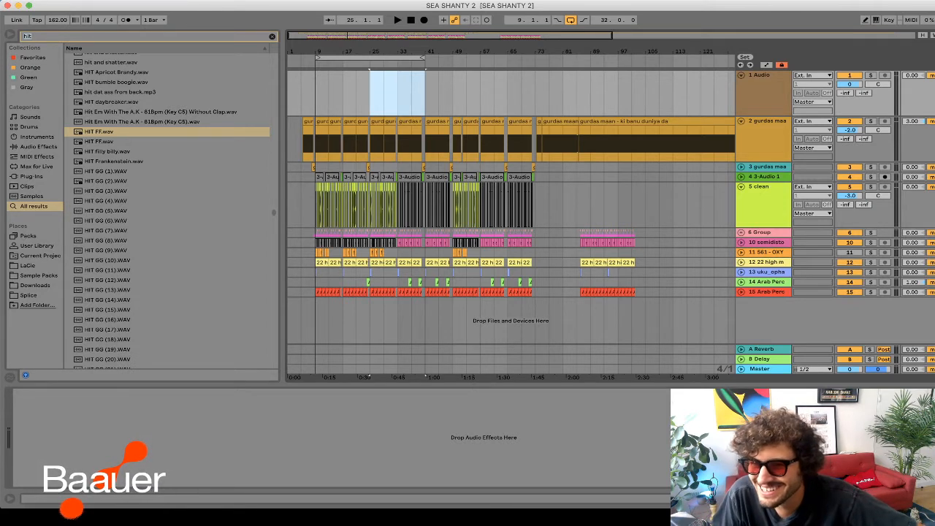
key(super+Tab)
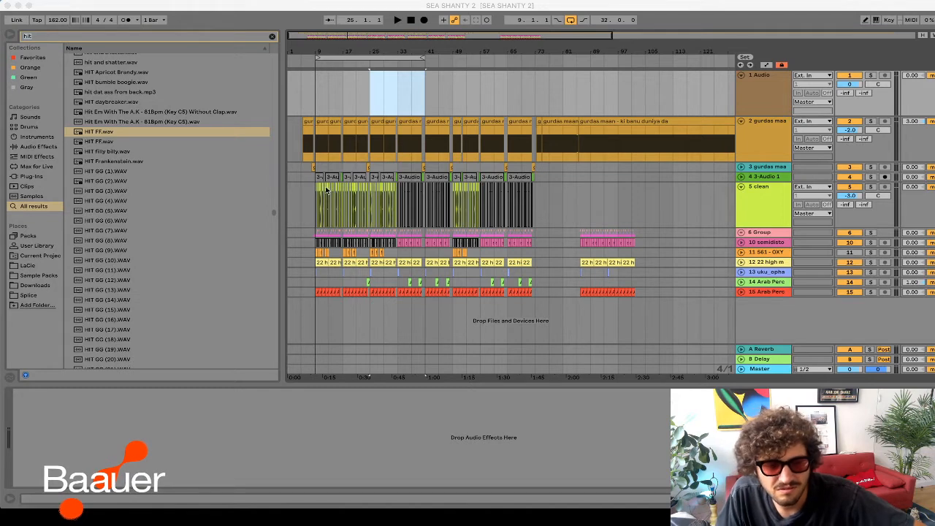
- Play the SEA SHANTY 2 arrangement from bar 5, where the vocal sample on track 2 begins
click(304, 148)
key(space)
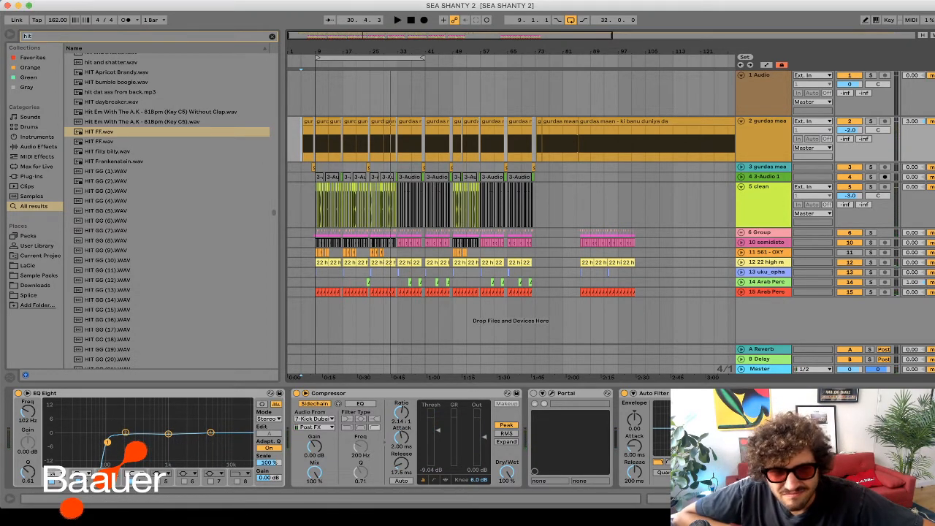
click(64, 6)
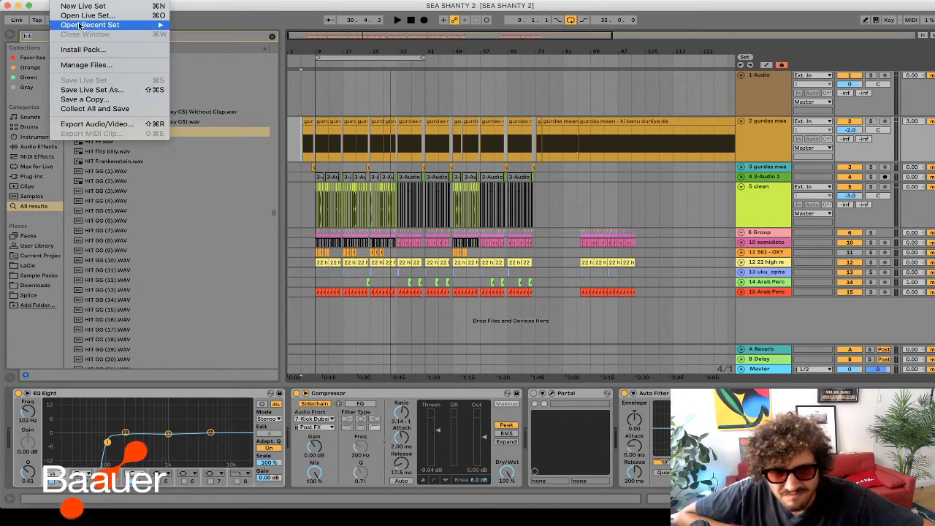
mouse_move(81, 26)
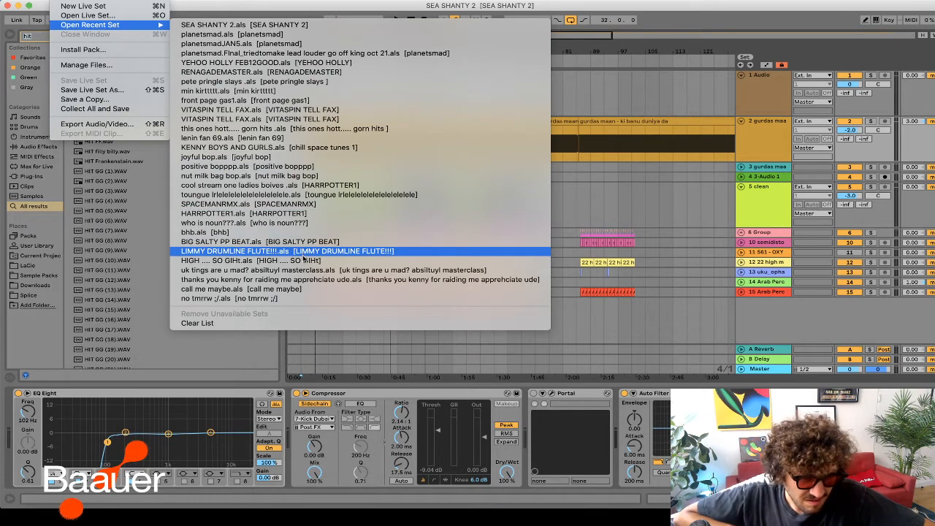
click(358, 349)
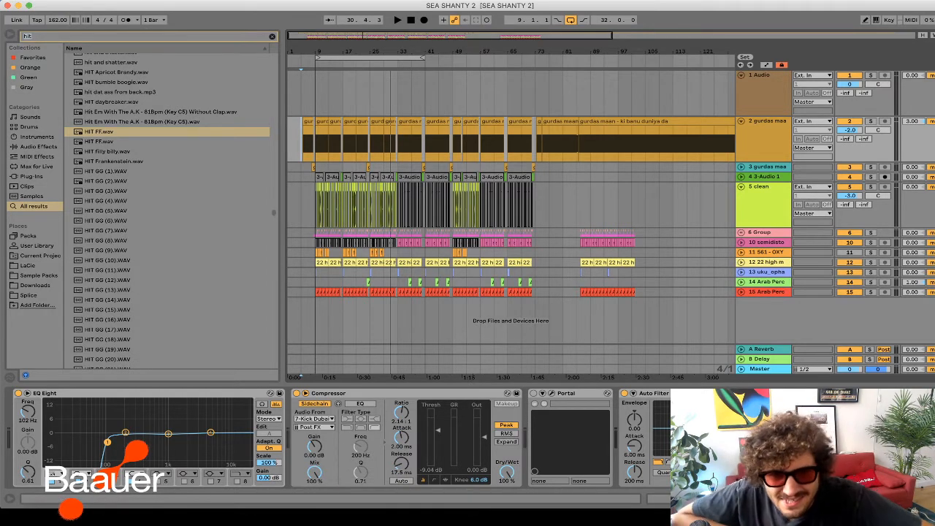
key(super+Tab)
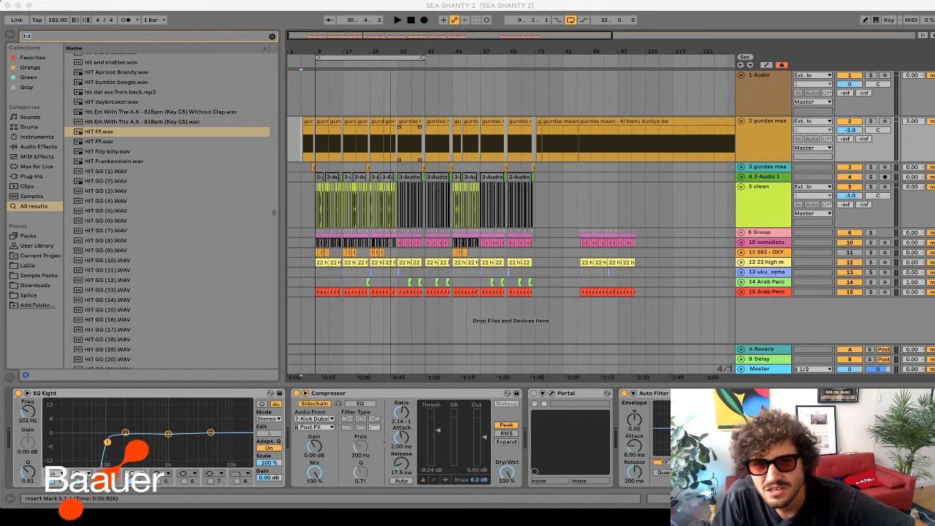
- Play the arrangement from the insert mark at bar 5, stop it, and leave the mark at bar 9
click(304, 105)
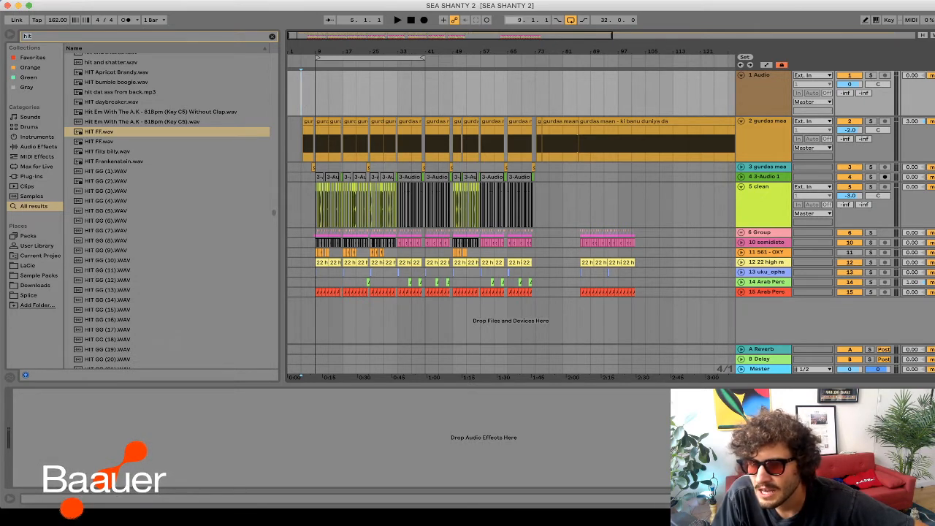
key(super+Tab)
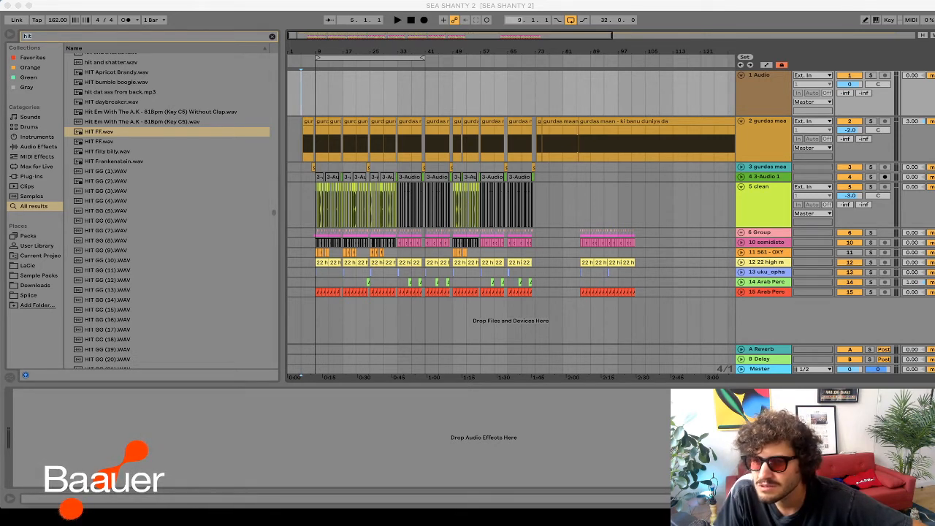
click(589, 138)
key(space)
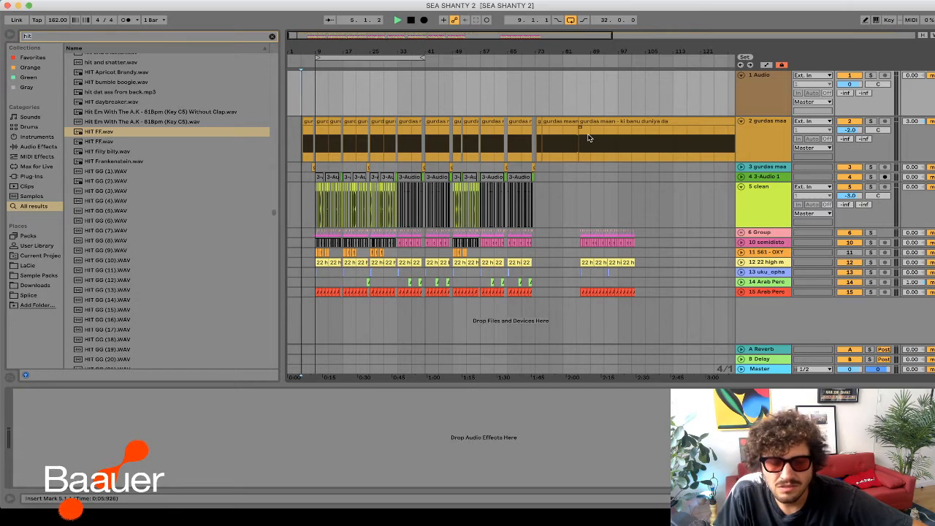
click(316, 144)
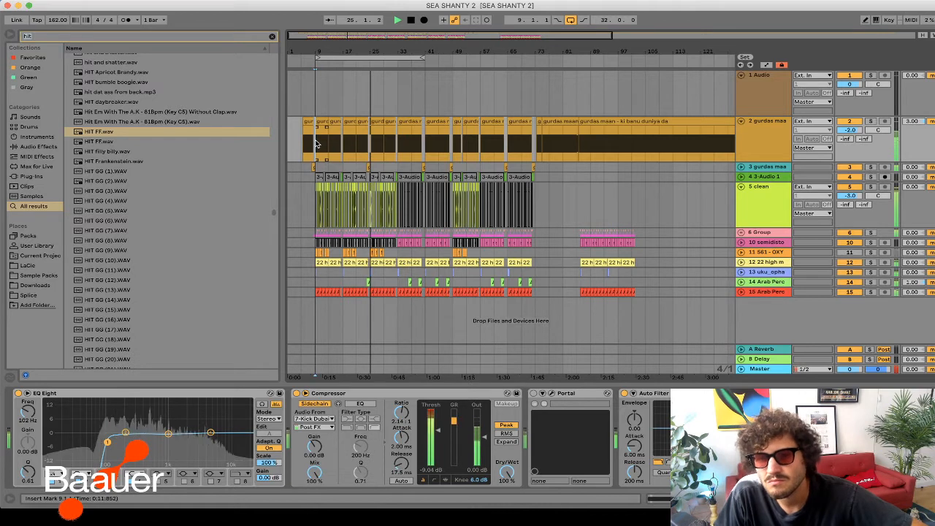
key(space)
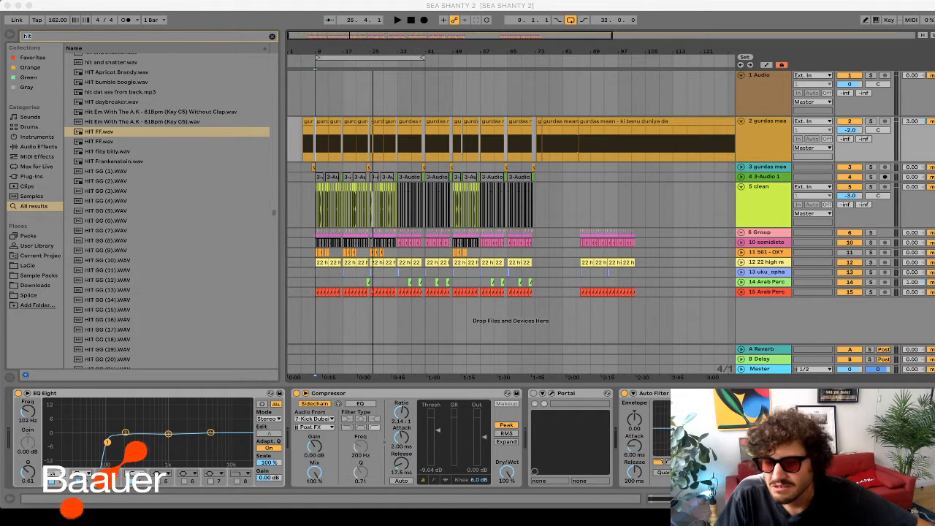
- Fold the tall 2 gurdas maan and 5 clean tracks down to single-line height in the arrangement
click(763, 148)
key(Left)
key(Down)
click(764, 152)
key(Left)
key(Down)
key(Down)
key(Down)
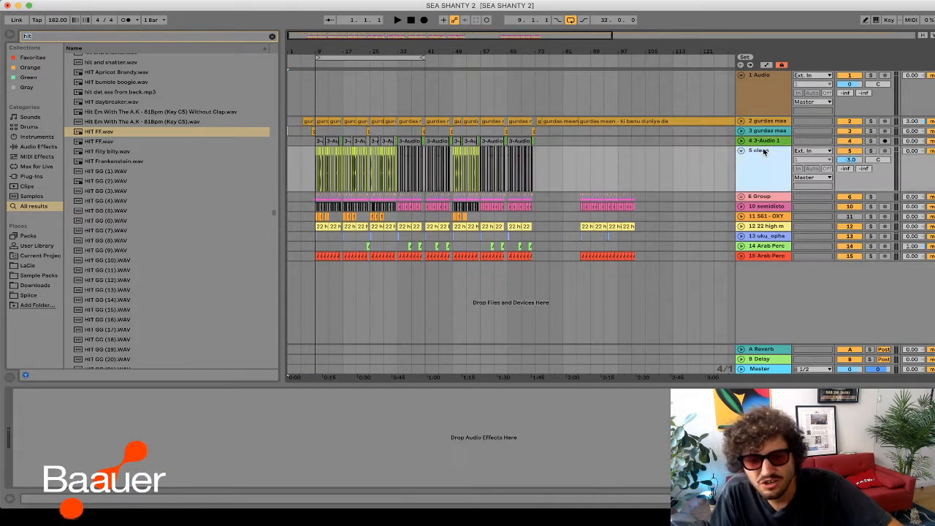
key(Left)
key(Down)
key(Down)
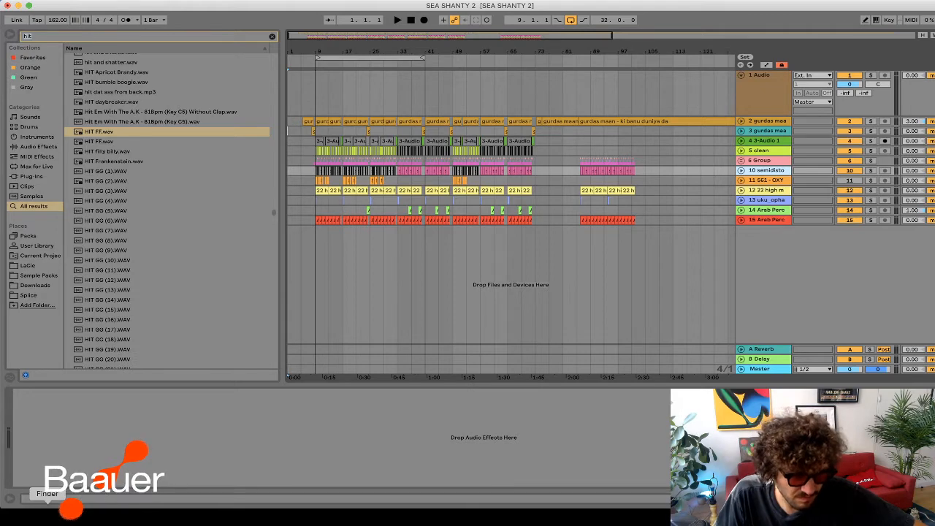
- Bring the Lloyd Banks - Start It Up (Studio Acapella) file into a new audio track below Arab Perc, starting at bar 5
click(47, 512)
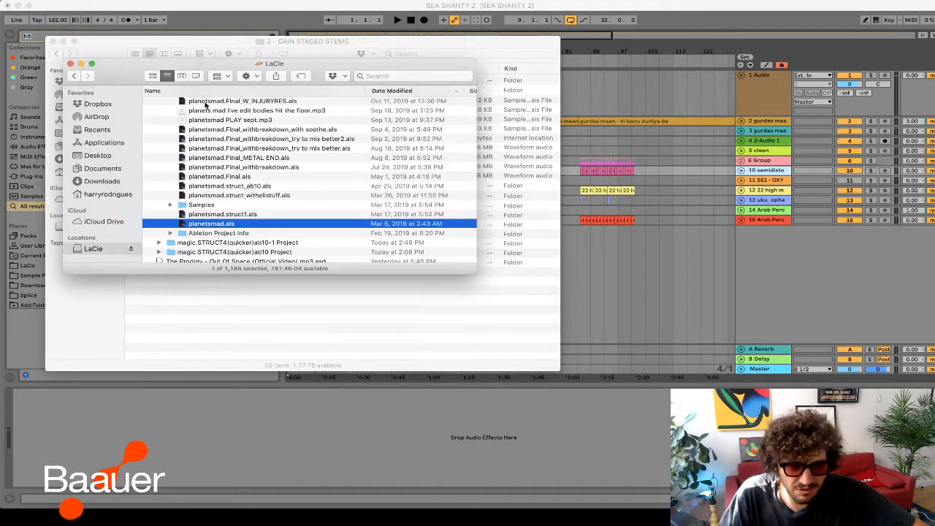
click(70, 63)
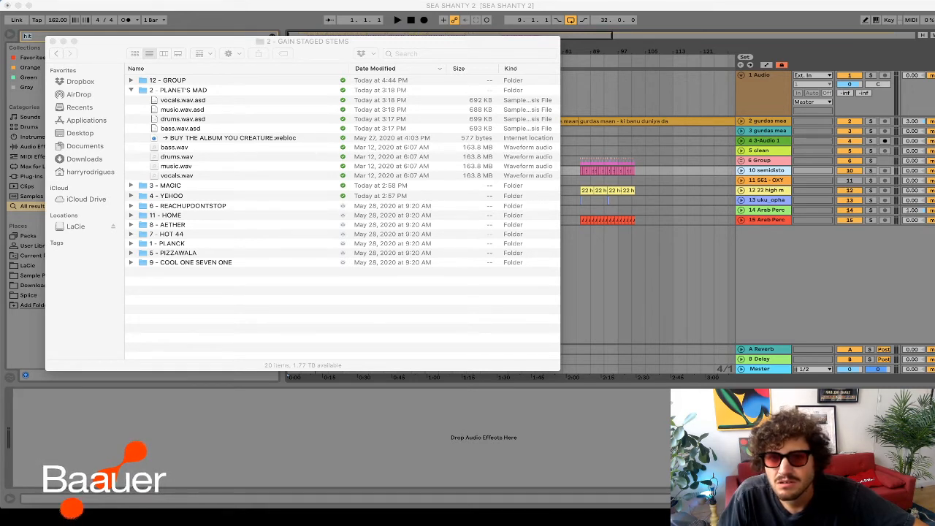
drag(385, 1, 335, 250)
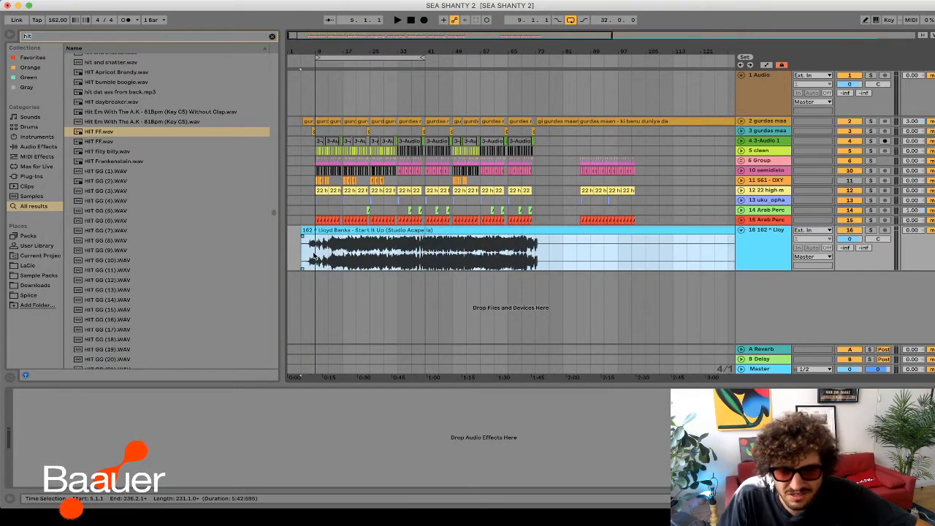
click(305, 257)
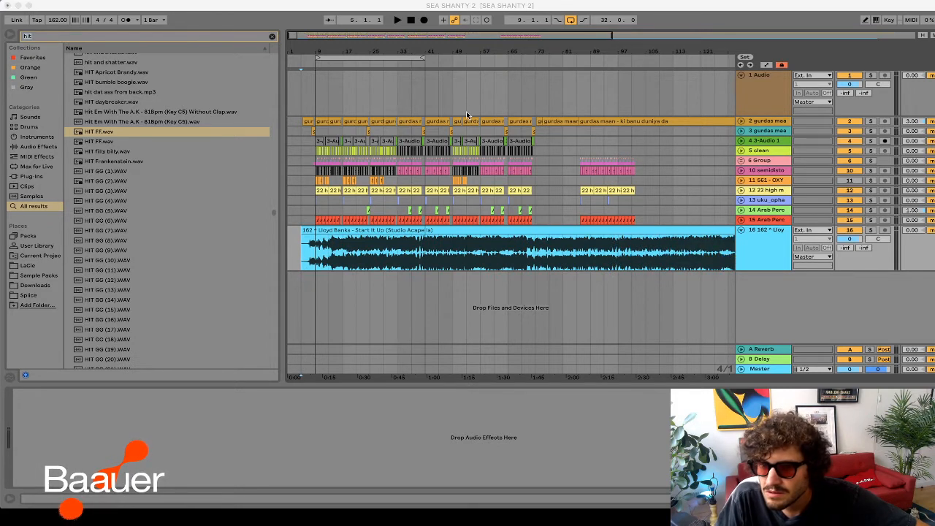
- Play the acapella together with the beat from around bar 34
click(433, 178)
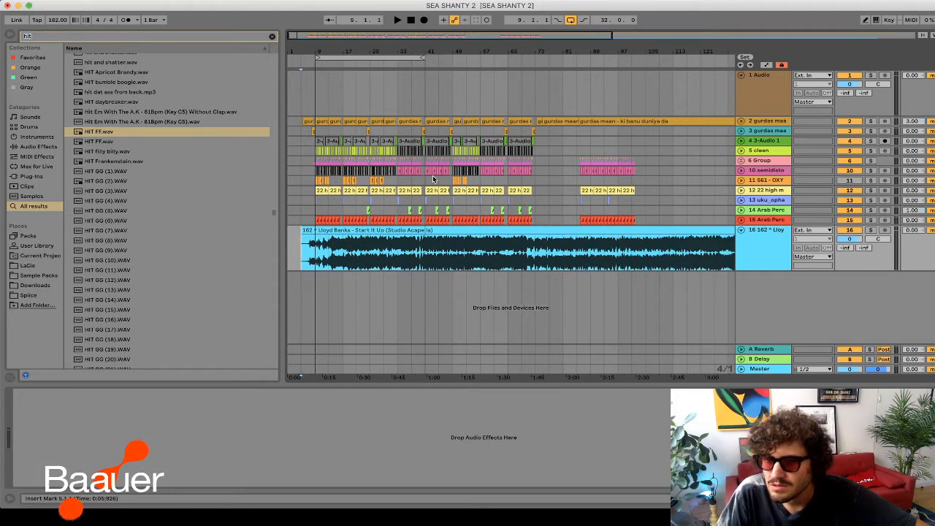
click(404, 151)
key(space)
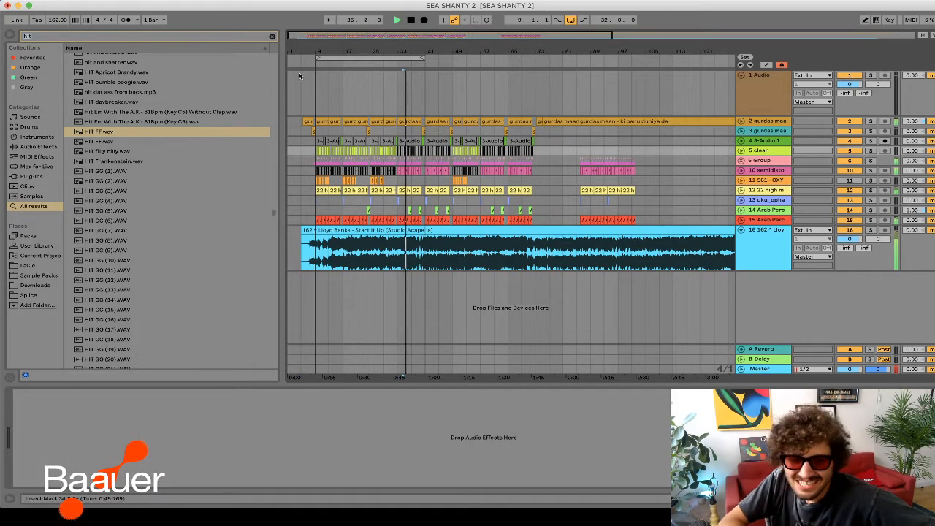
- Move the acapella clip to start at bar 1 and play it against the beat from bar 9
drag(299, 52, 298, 125)
click(389, 251)
key(space)
click(357, 242)
key(space)
key(super+z)
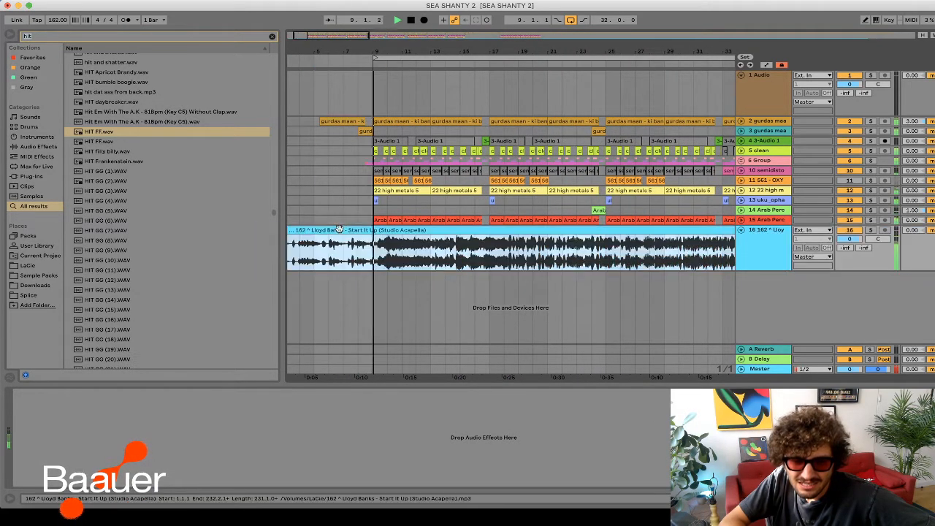
key(plus)
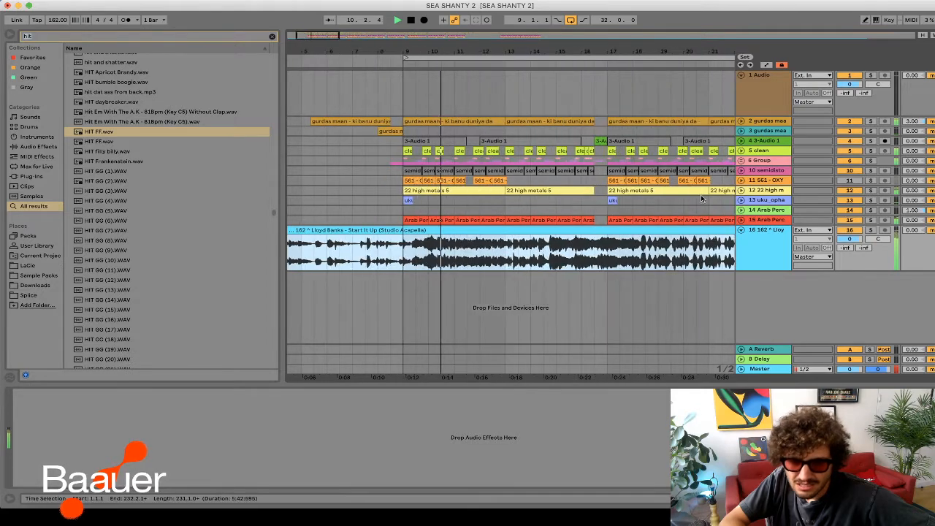
- Split the acapella clip at bar 10 with its track soloed and move the later part to start at bar 9
click(415, 247)
click(392, 256)
drag(309, 38, 310, 160)
click(557, 252)
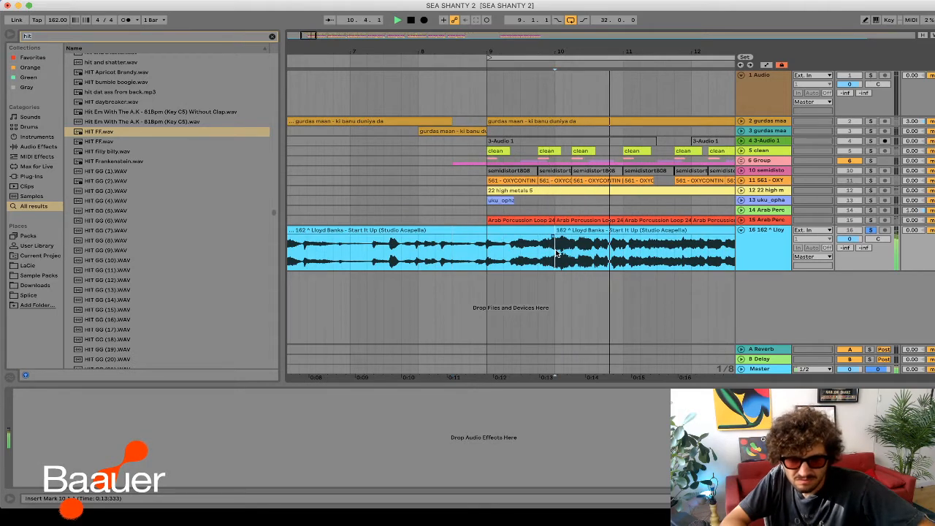
drag(557, 252, 510, 238)
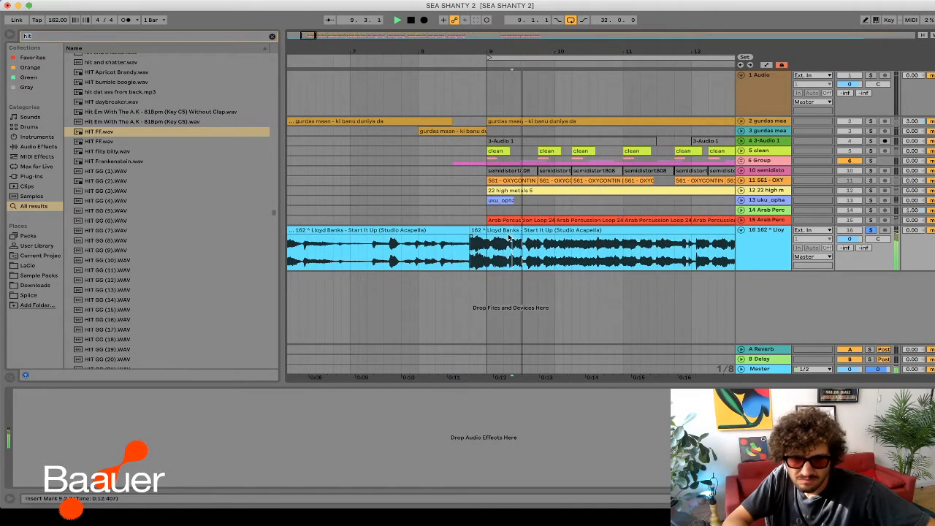
drag(483, 229, 502, 229)
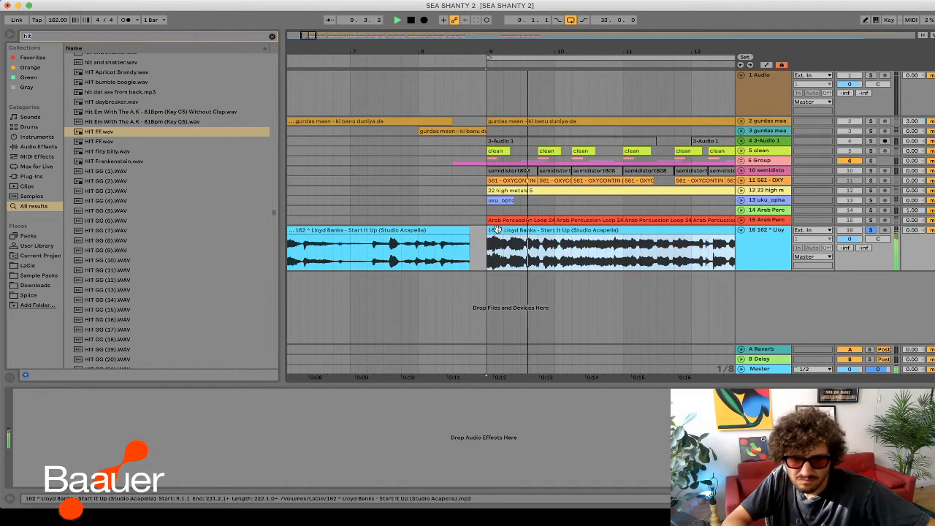
- Turn on the metronome and fine-tune the later acapella part to start at 8.4.4, with its sample start at about 13.50 s
click(124, 20)
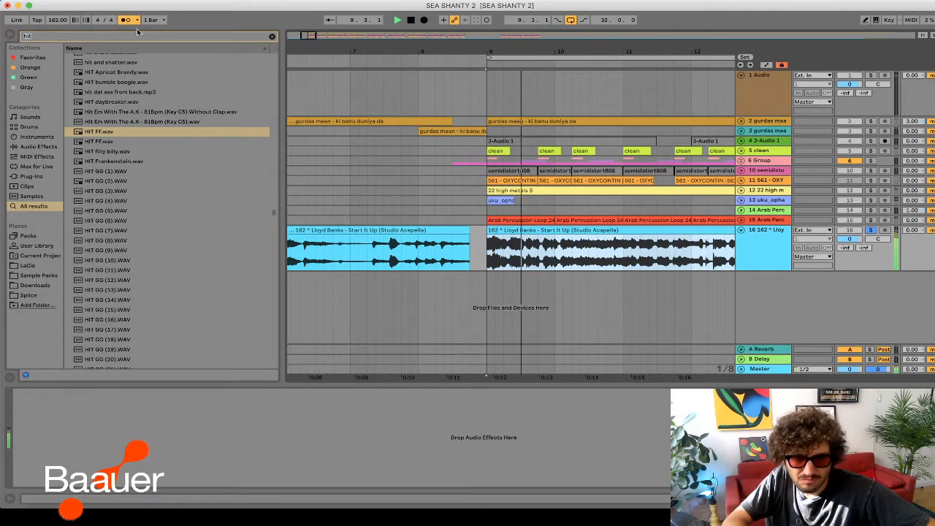
drag(292, 33, 292, 43)
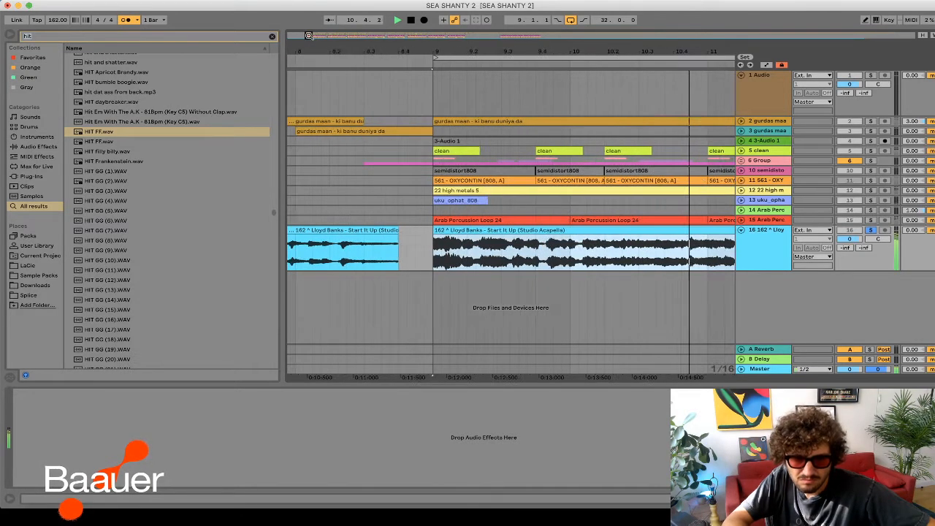
mouse_move(431, 236)
mouse_down()
mouse_move(441, 235)
mouse_move(426, 231)
mouse_up()
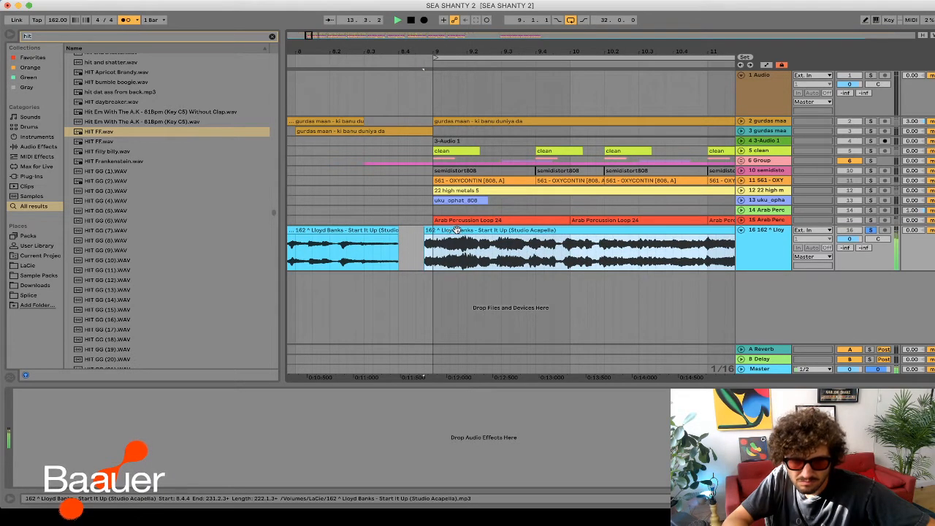
double_click(455, 231)
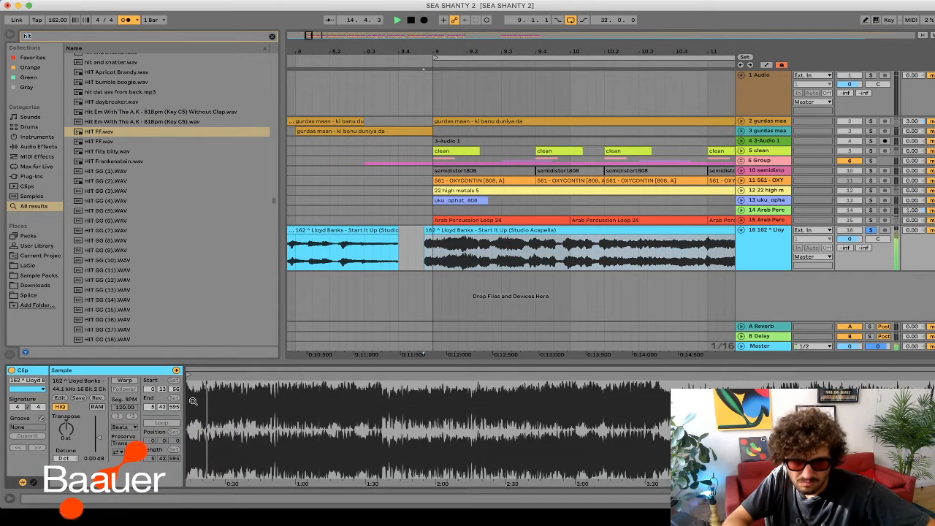
mouse_move(196, 398)
mouse_down()
mouse_move(196, 453)
mouse_move(196, 398)
mouse_up()
mouse_move(596, 391)
mouse_down()
mouse_move(577, 409)
mouse_move(554, 380)
mouse_move(533, 375)
mouse_up()
- Place a later acapella passage from about bar 17 at bars 9 to 22 and raise its clip gain to about 2.50 dB
drag(423, 67, 422, 252)
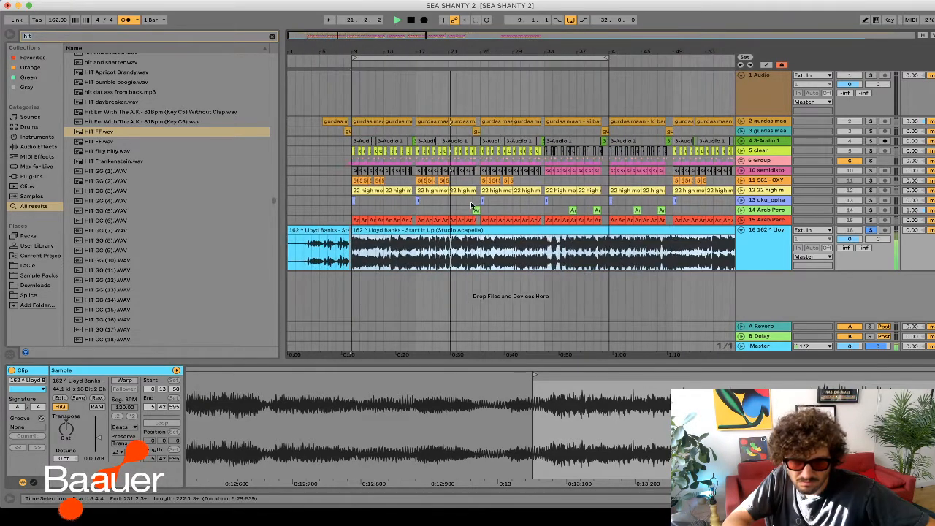
click(417, 254)
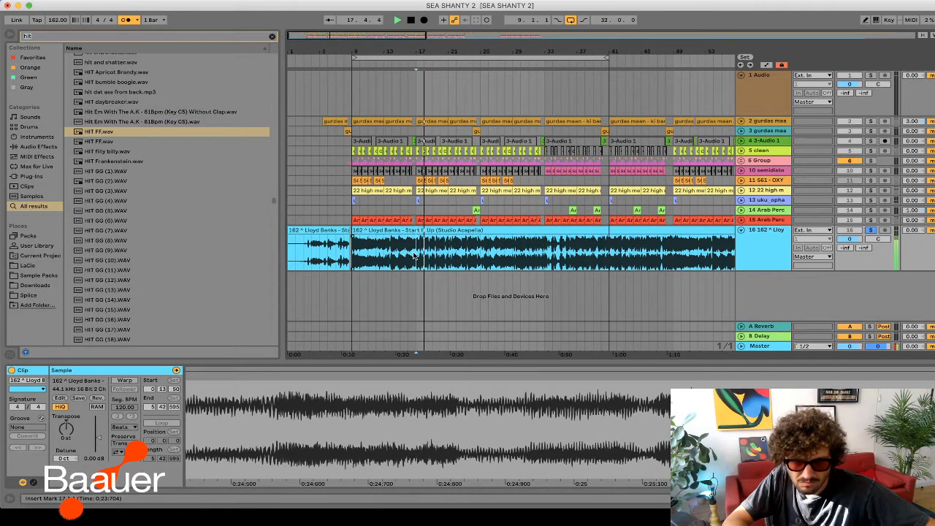
drag(455, 254, 352, 256)
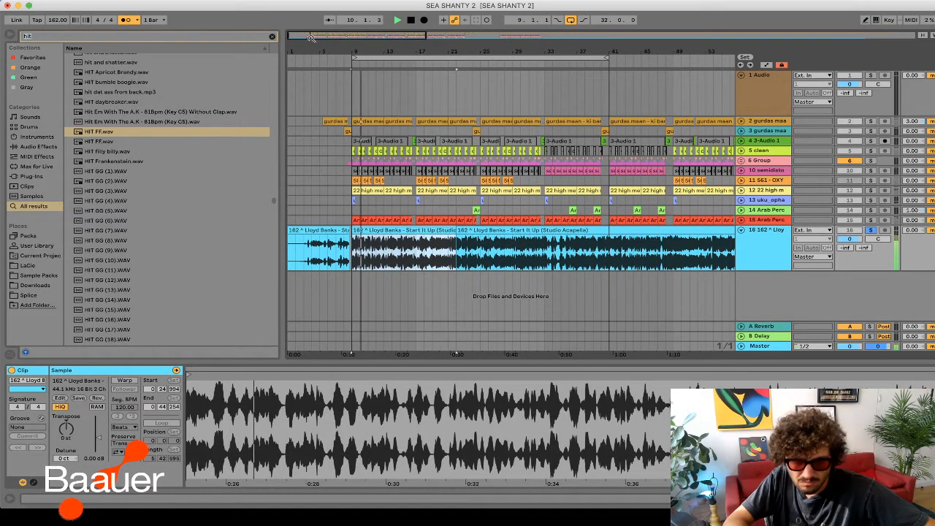
key(plus)
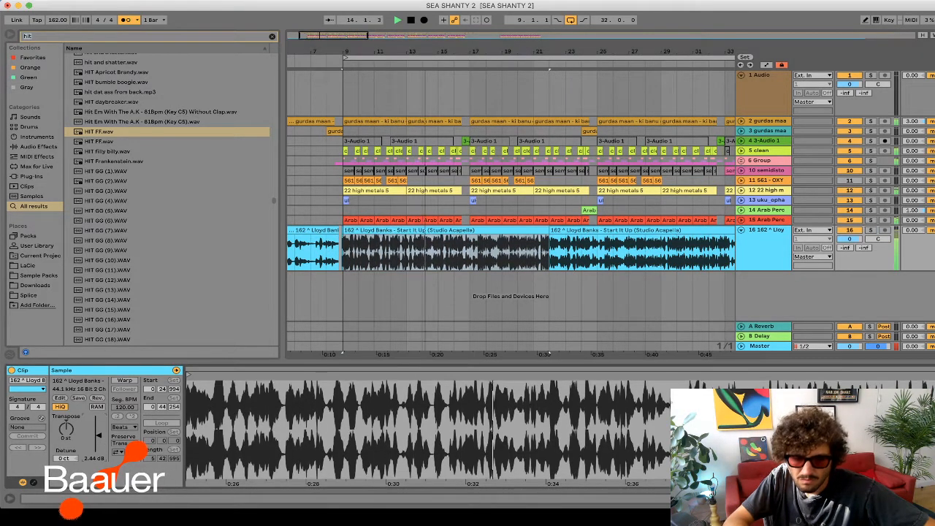
- Nudge the acapella passage slightly later than bar 9 and extend its start back to about 8.4.2
key(z)
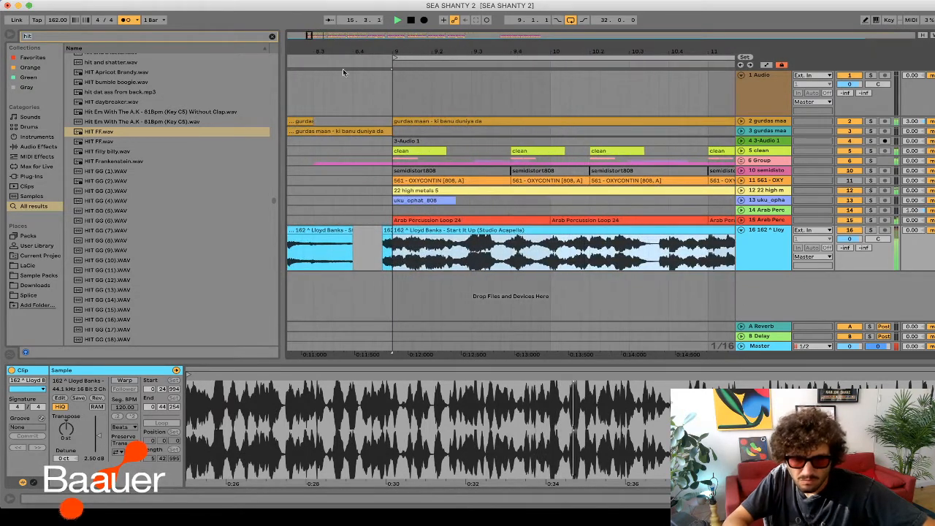
click(468, 227)
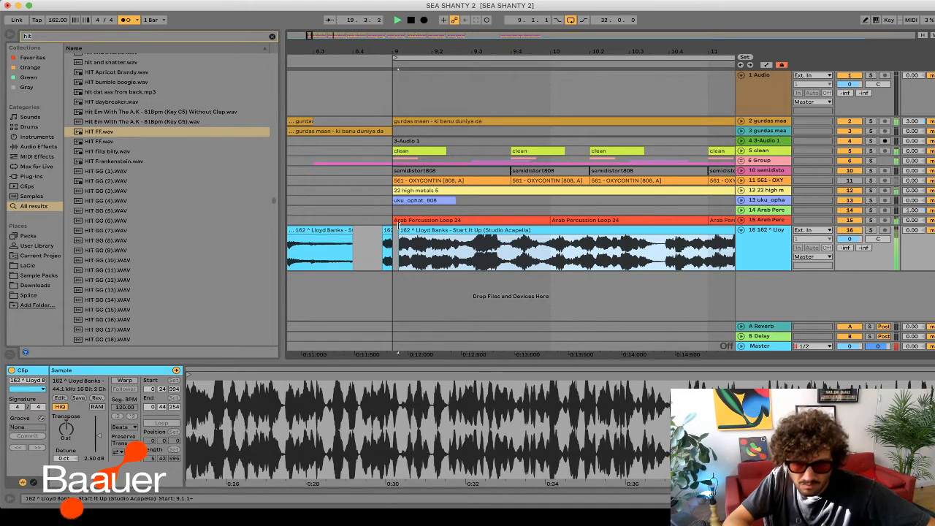
drag(395, 229, 370, 229)
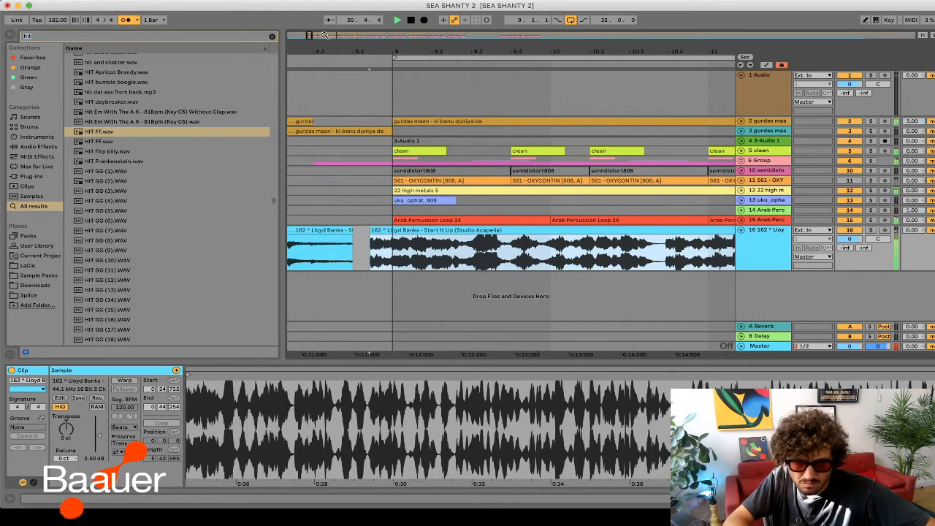
- Select the long acapella clip starting at bar 22 and listen to how it runs over the beat
drag(309, 35, 489, 37)
drag(336, 46, 298, 35)
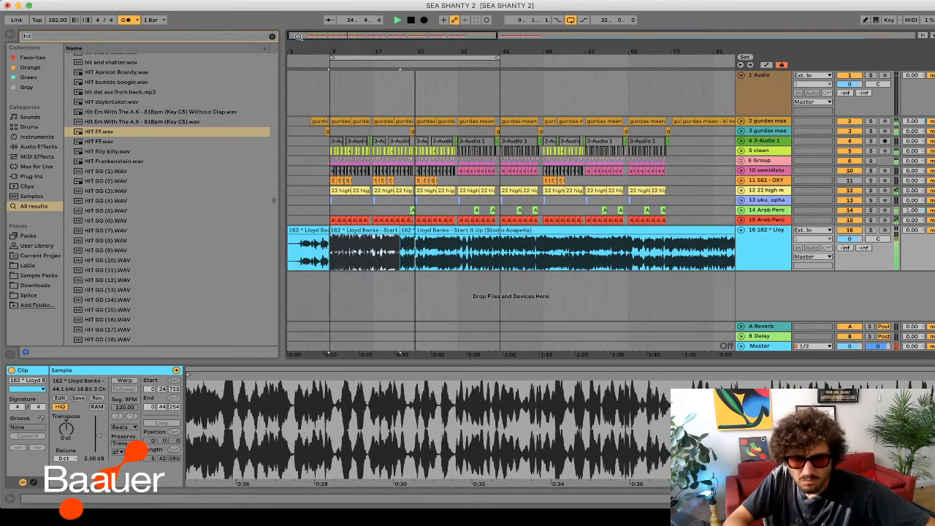
drag(371, 50, 387, 108)
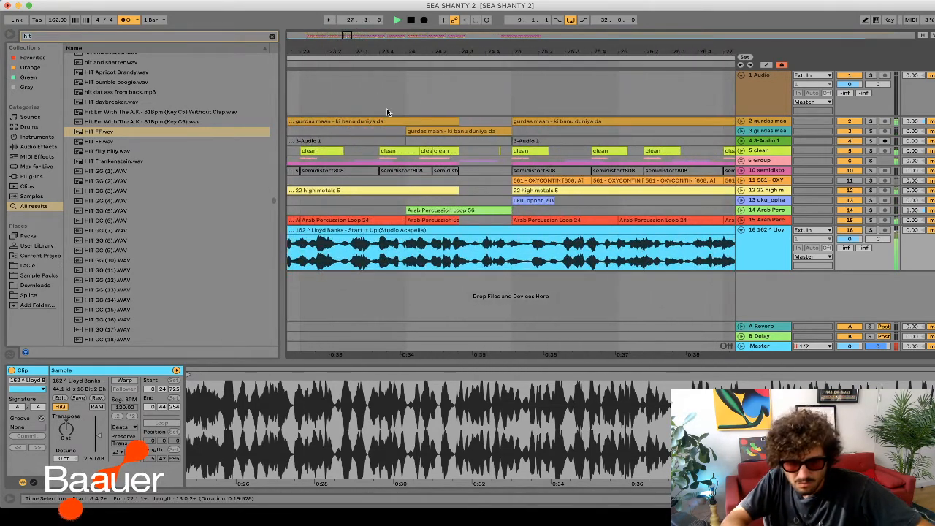
click(491, 228)
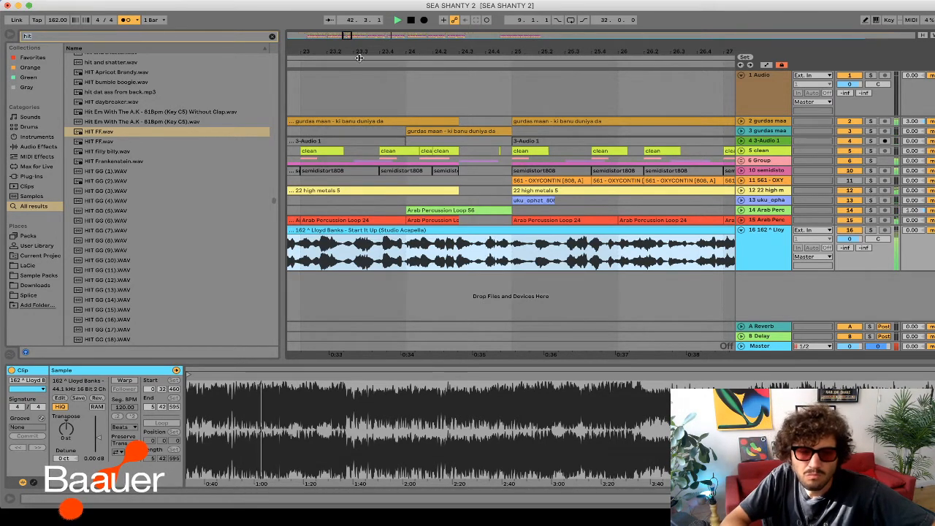
drag(339, 35, 636, 37)
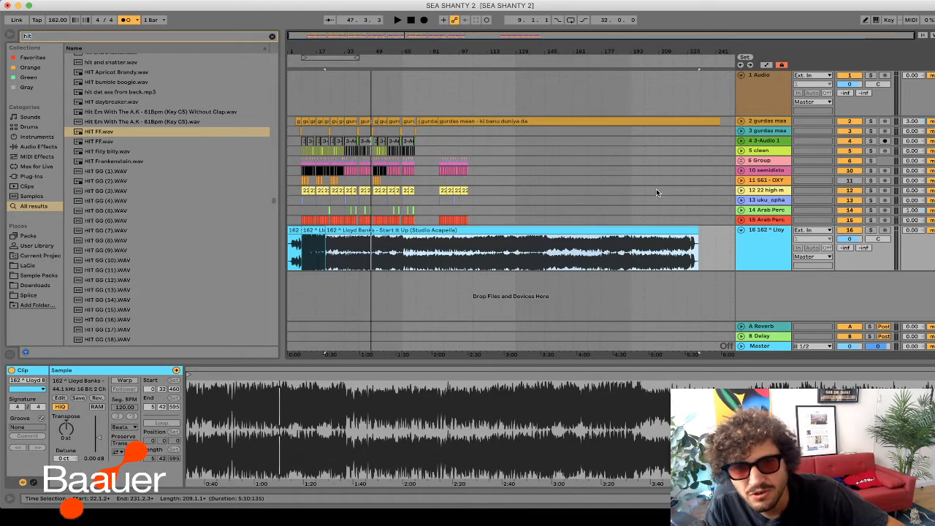
key(space)
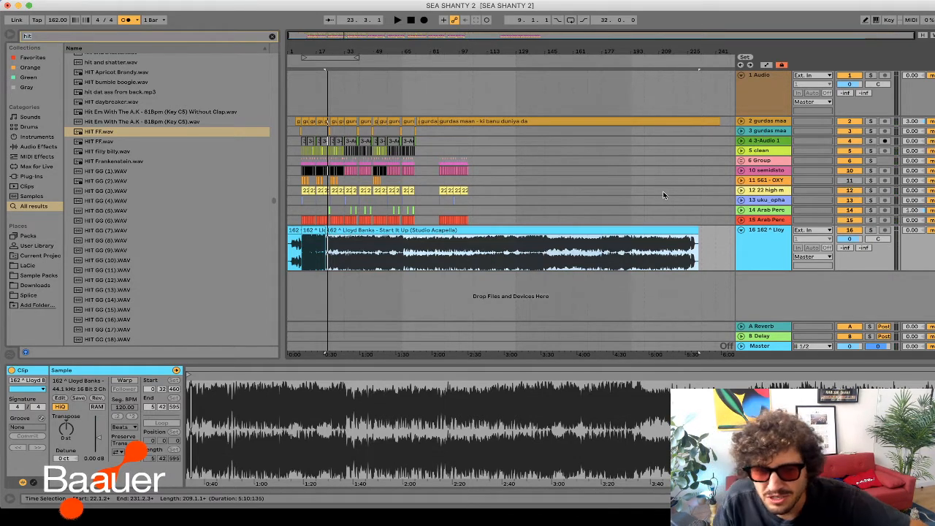
- Set the playback start to bar 9 and play the beat with the aligned acapella passage repeatedly
click(308, 157)
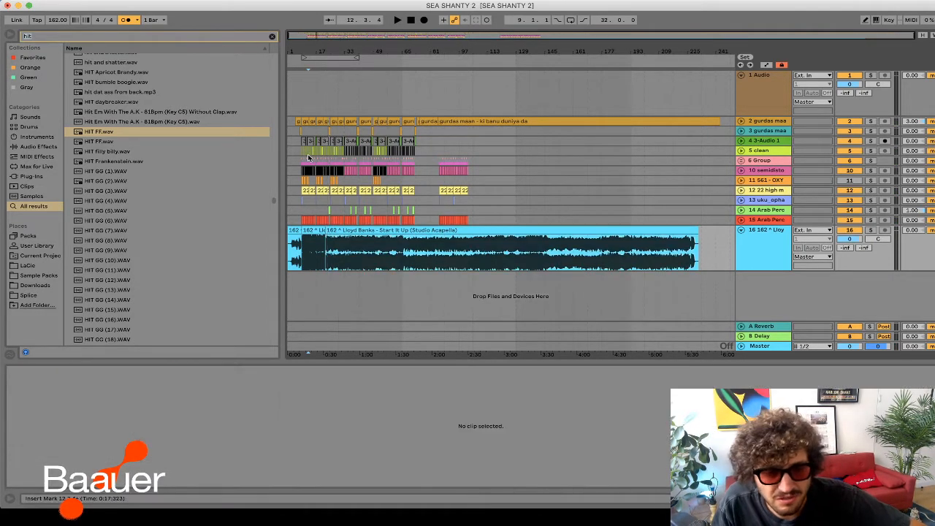
click(298, 159)
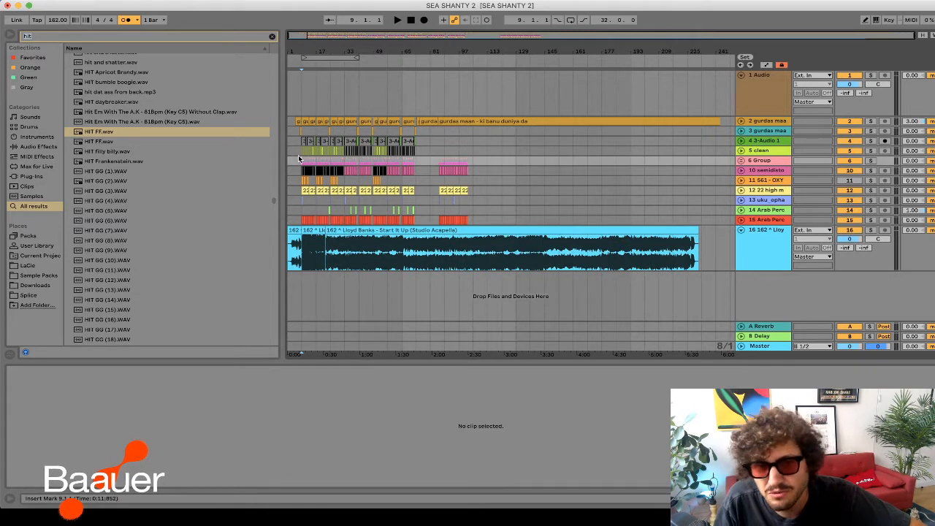
key(space)
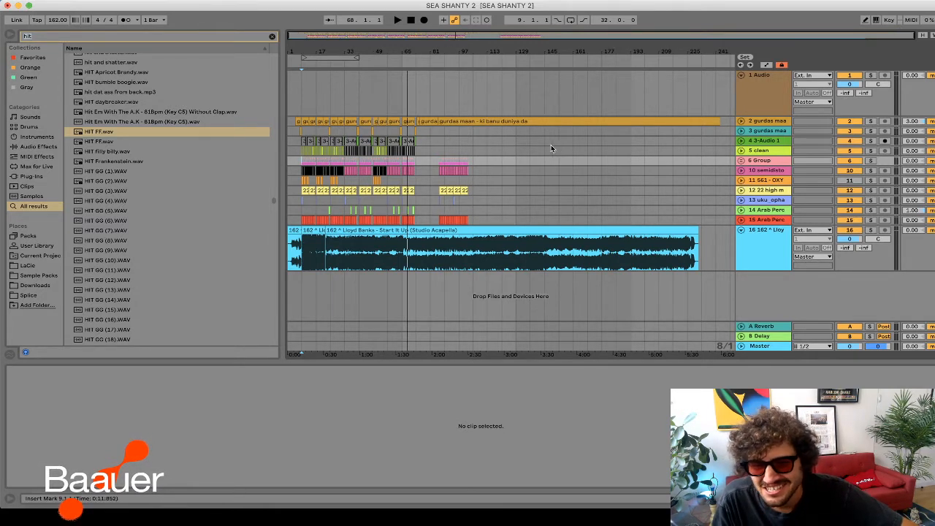
click(529, 149)
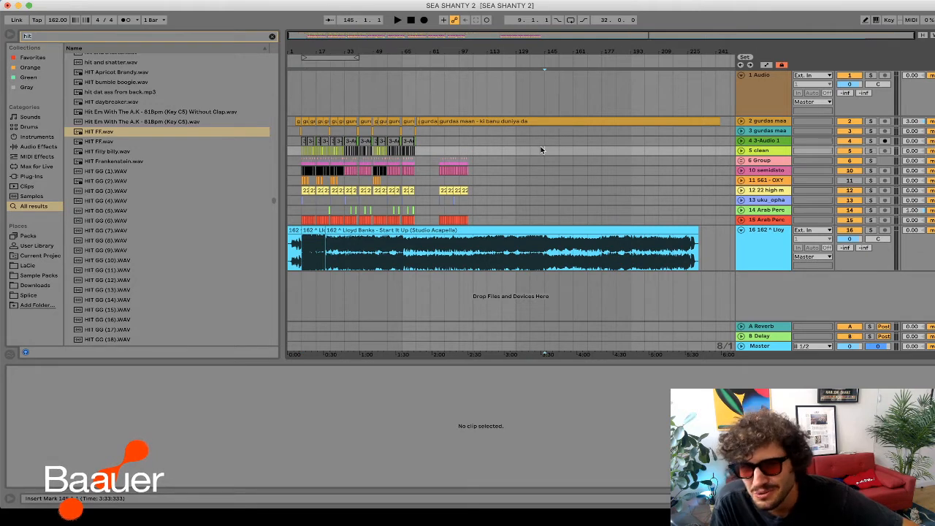
click(305, 95)
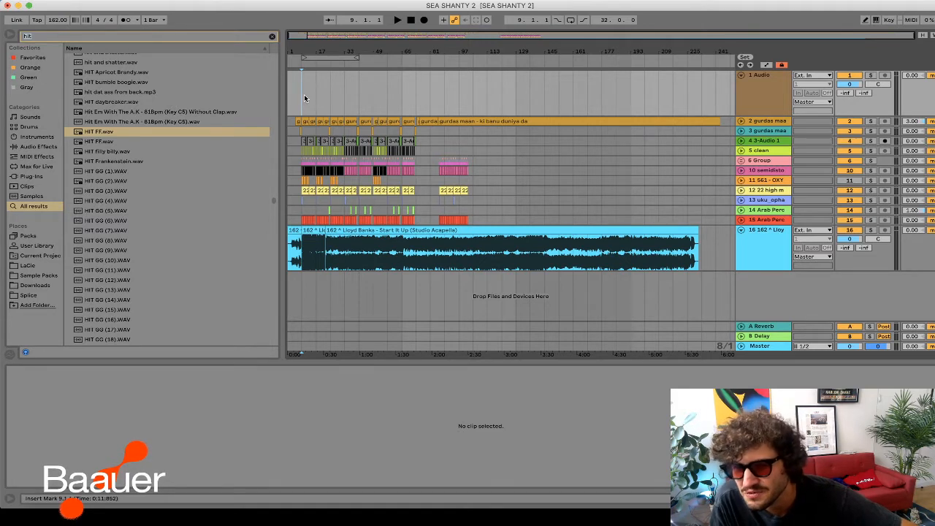
key(space)
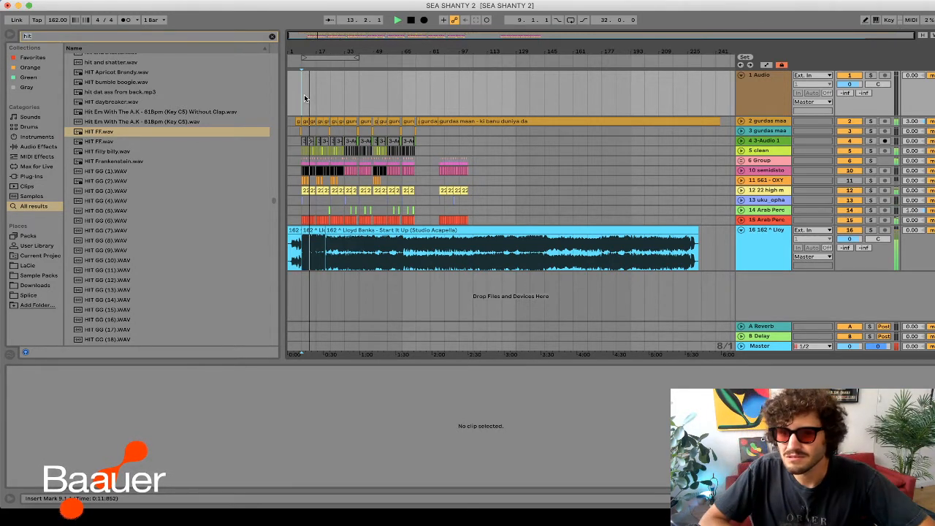
key(space)
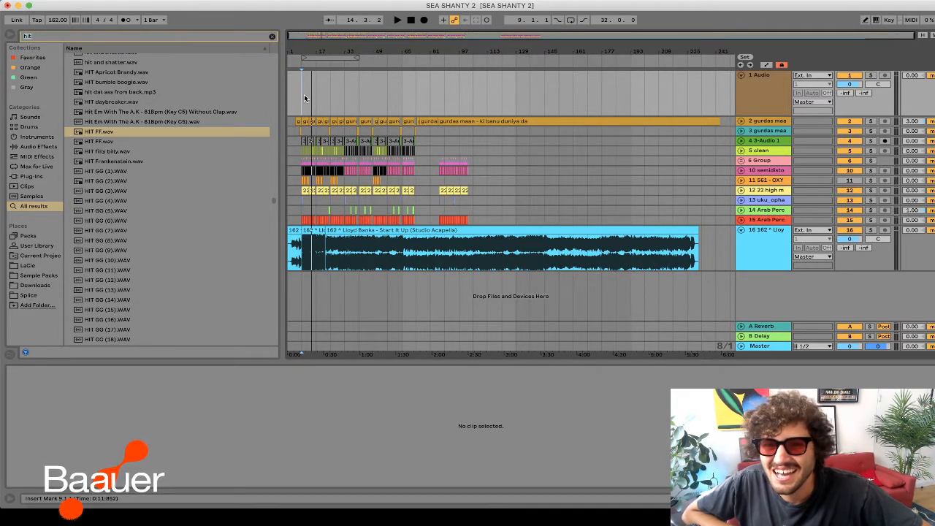
click(301, 140)
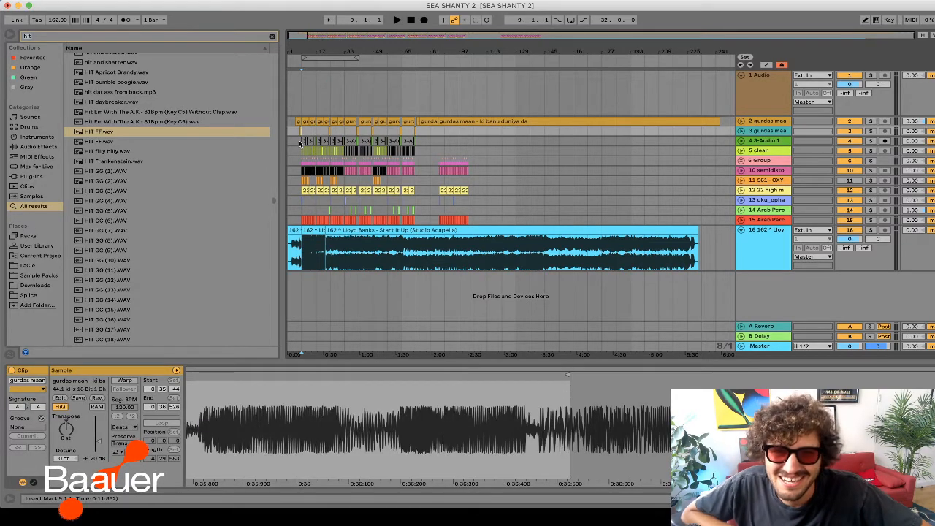
key(space)
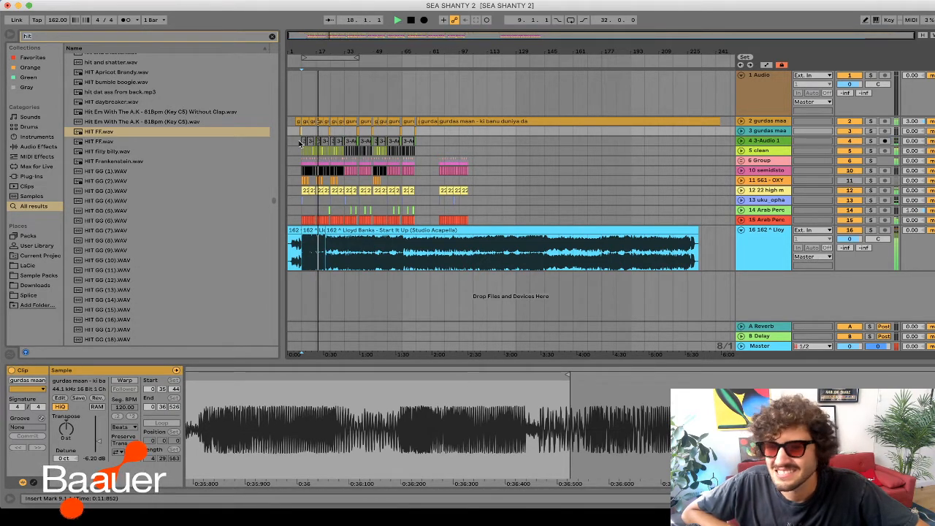
key(space)
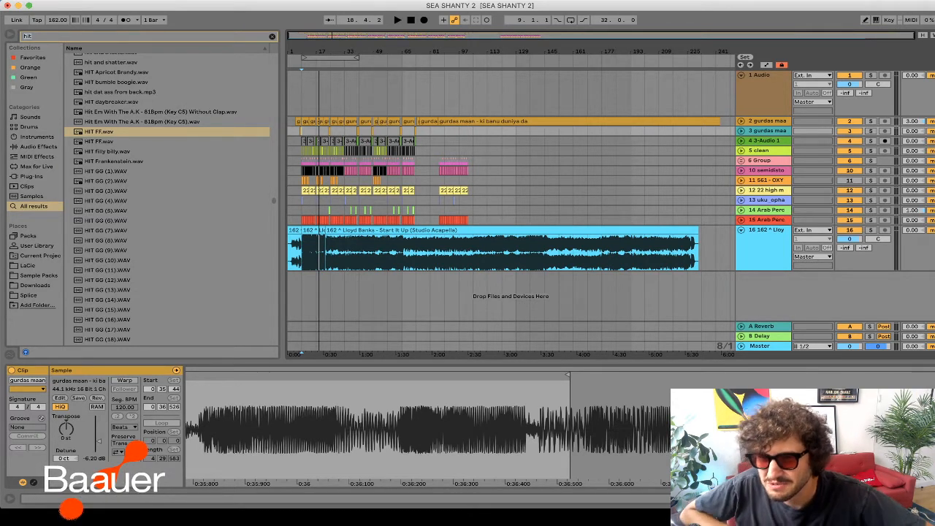
- Try extending the opening acapella clip to about bar 41 during playback from bar 9
click(295, 261)
key(space)
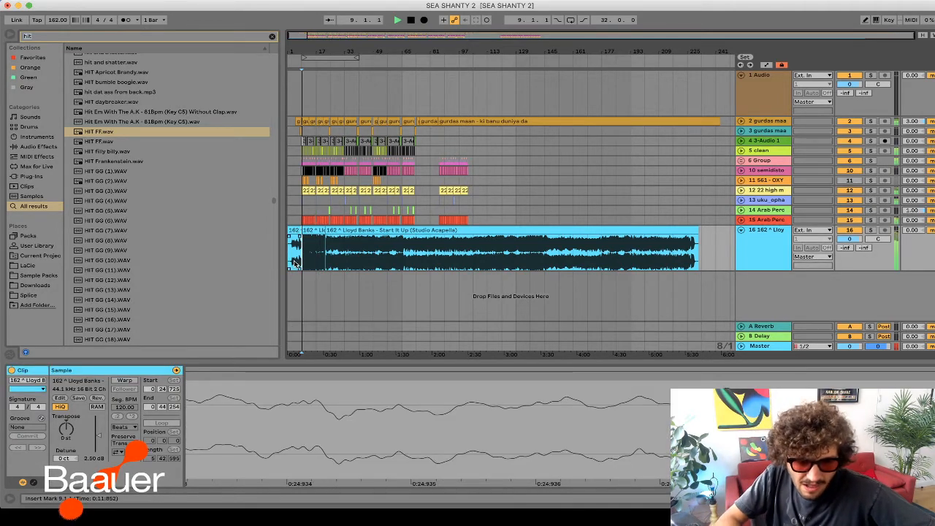
drag(300, 231, 356, 231)
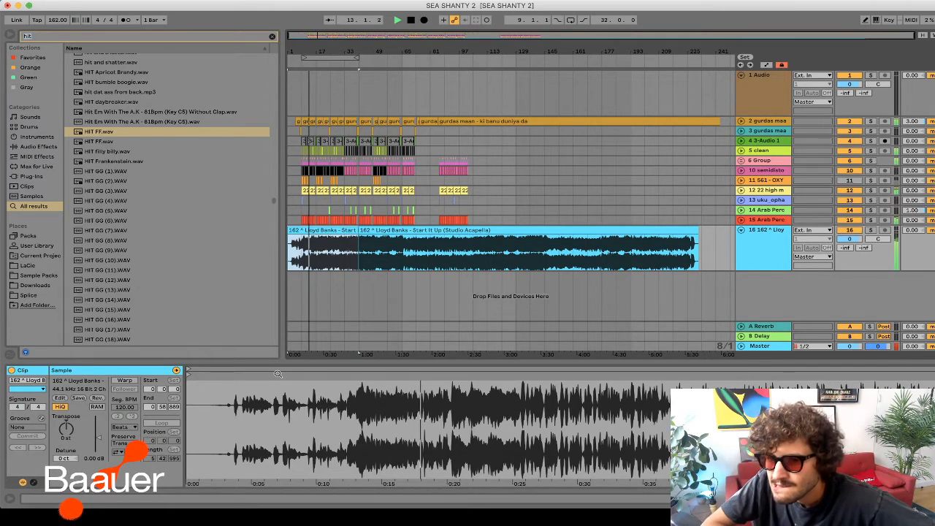
key(super+z)
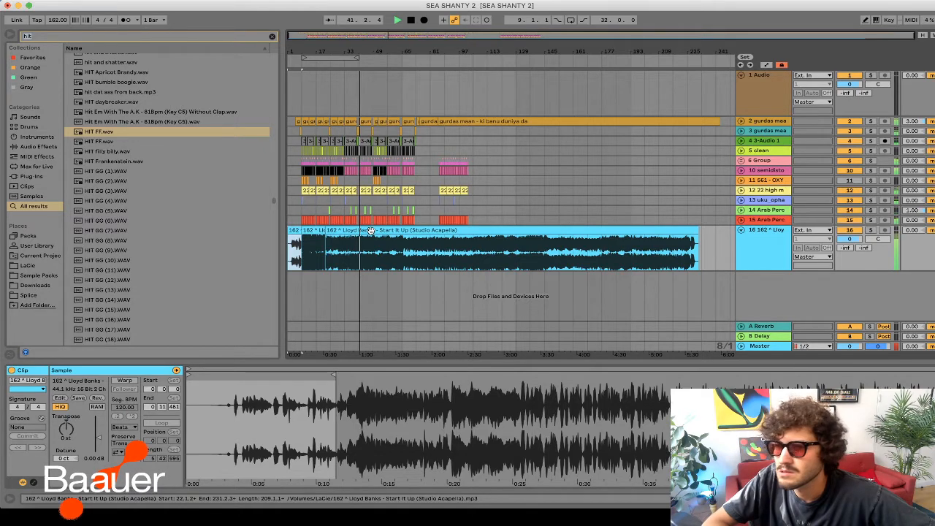
key(space)
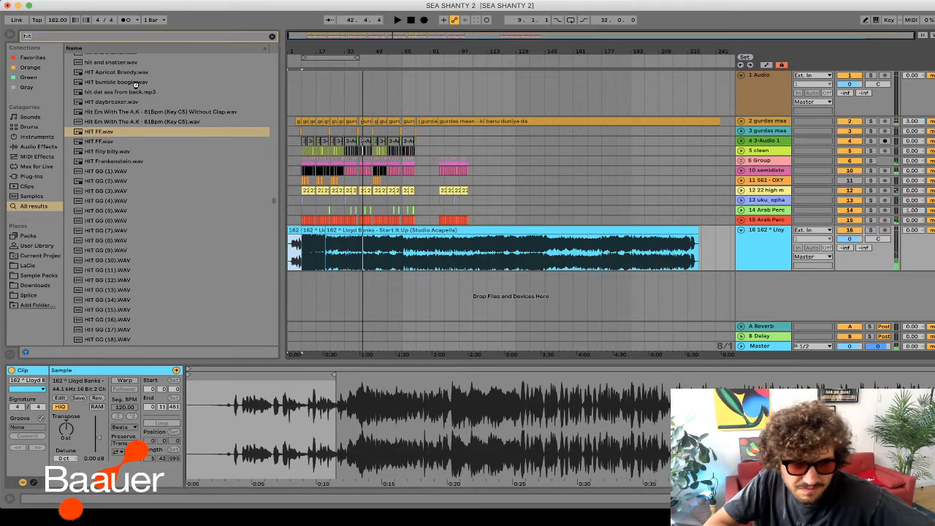
click(69, 1)
mouse_move(110, 25)
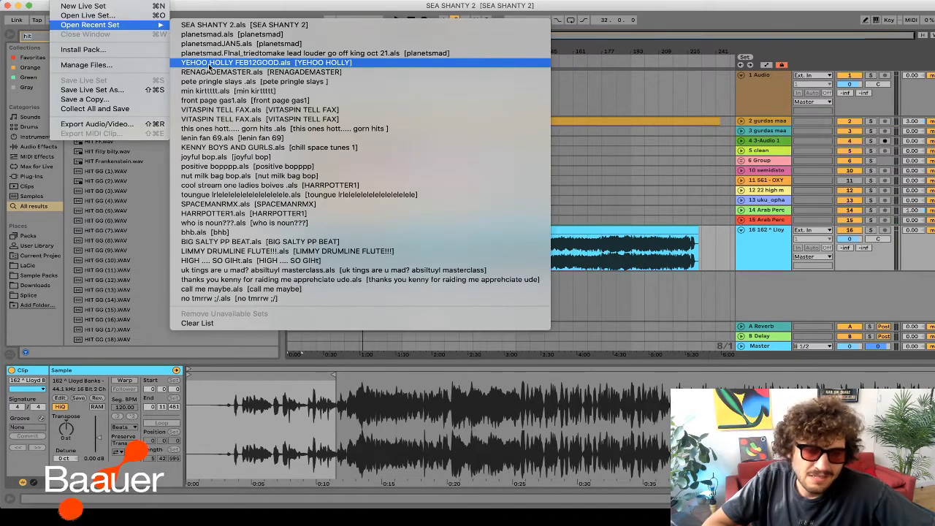
click(677, 158)
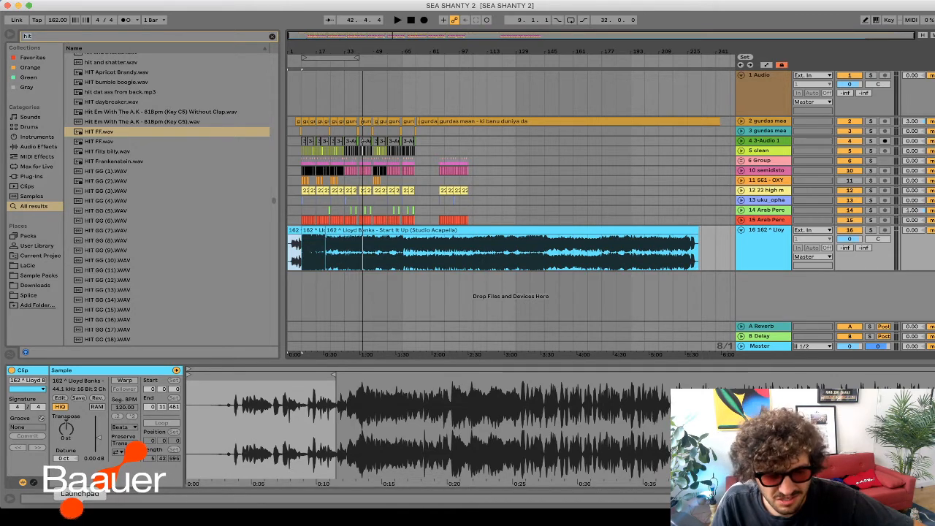
click(47, 516)
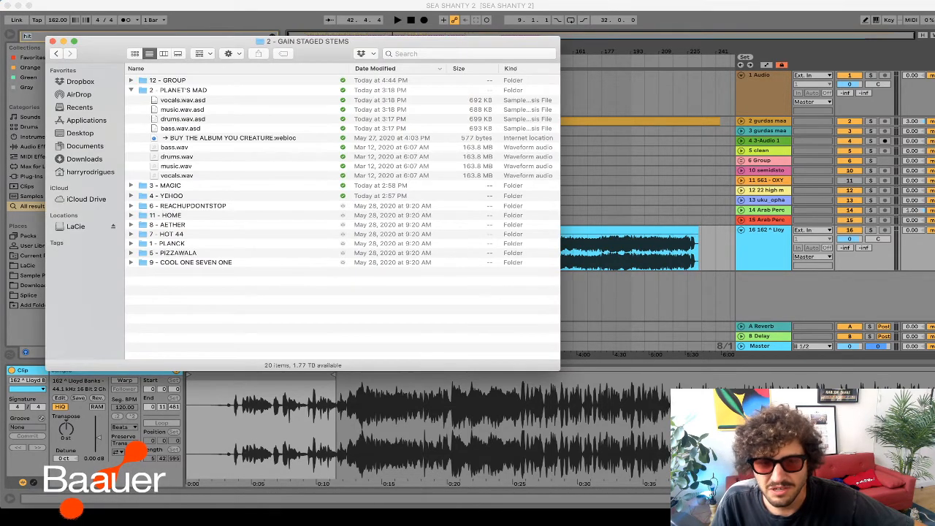
scroll(110, 72, down, 1)
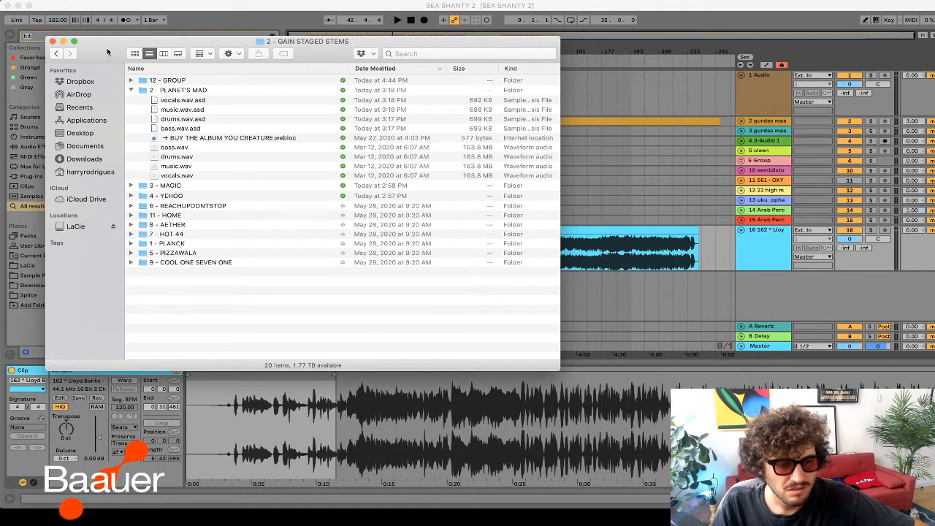
click(53, 42)
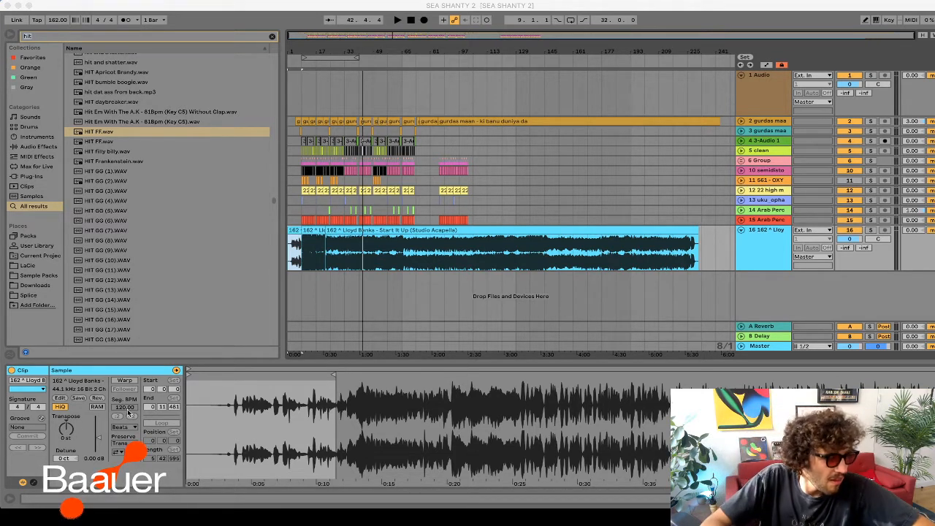
click(62, 1)
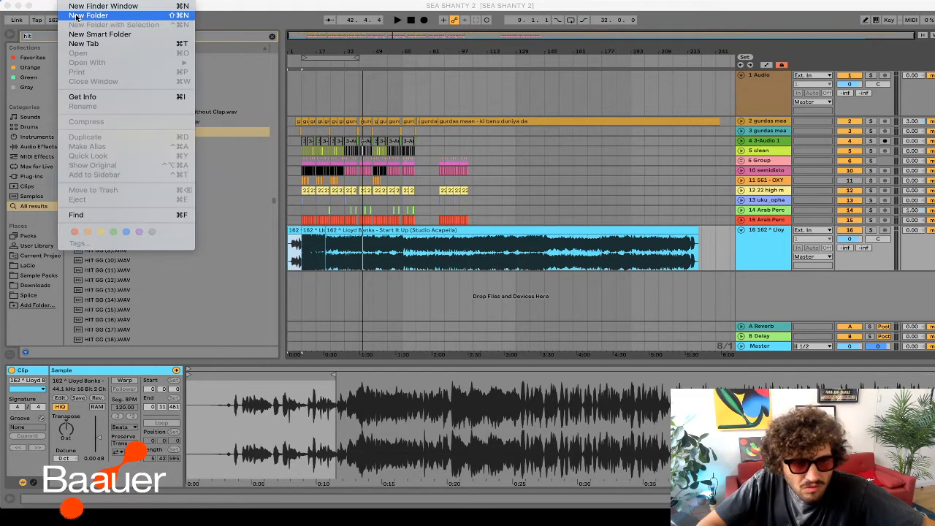
click(48, 5)
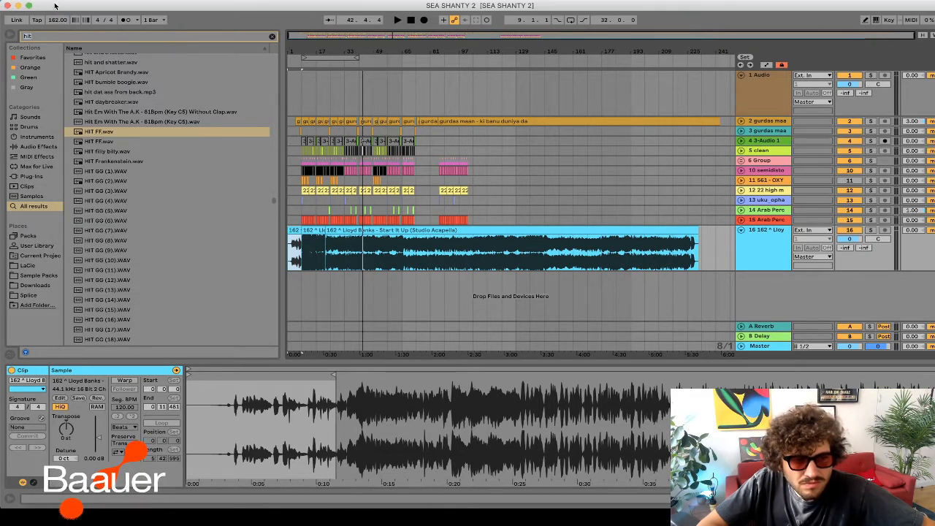
- Open the recent set BIG SALTY PP BEAT
click(56, 3)
mouse_move(96, 25)
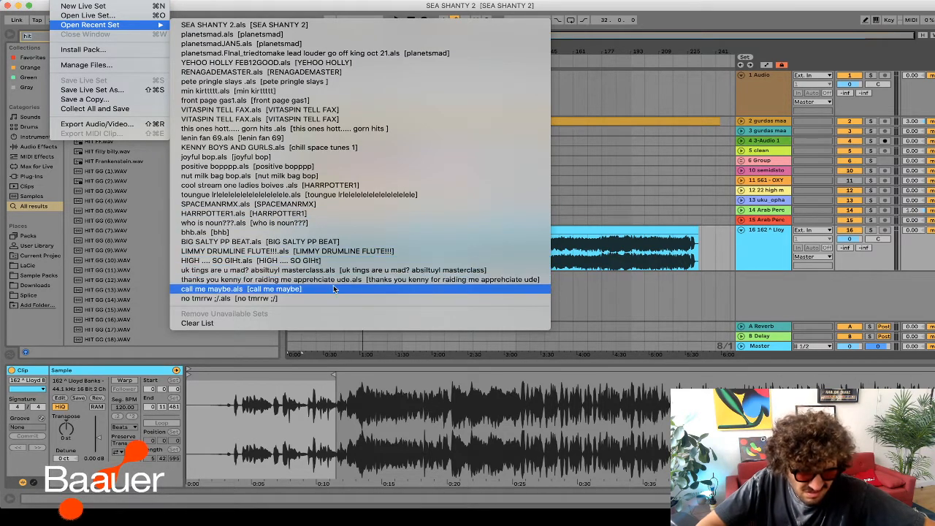
click(271, 241)
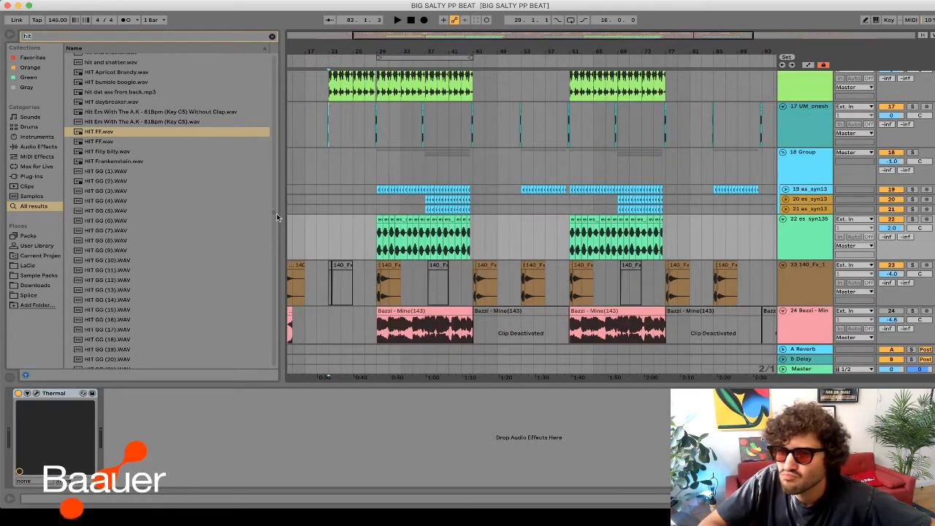
- Set the playback start to bar 17 and play the section leading into bar 21
click(387, 153)
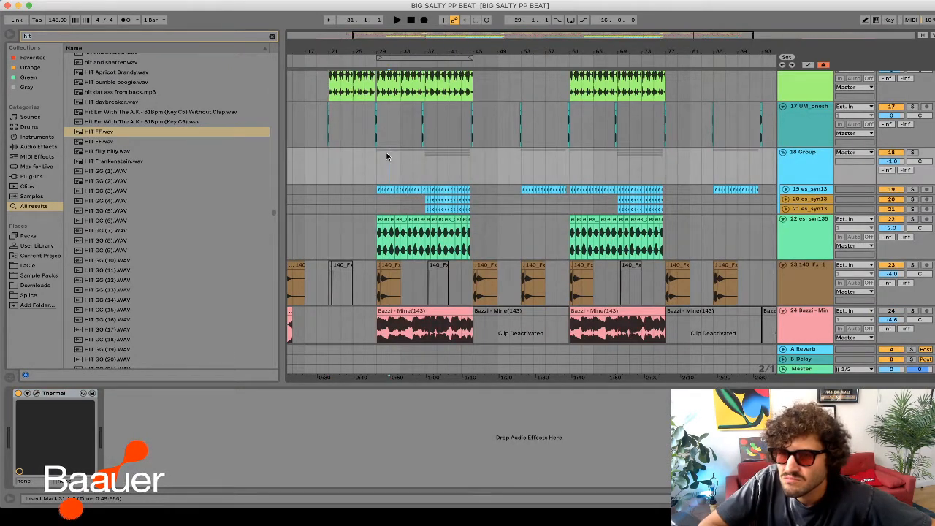
scroll(386, 152, up, 5)
scroll(387, 153, left, 3)
click(387, 155)
key(space)
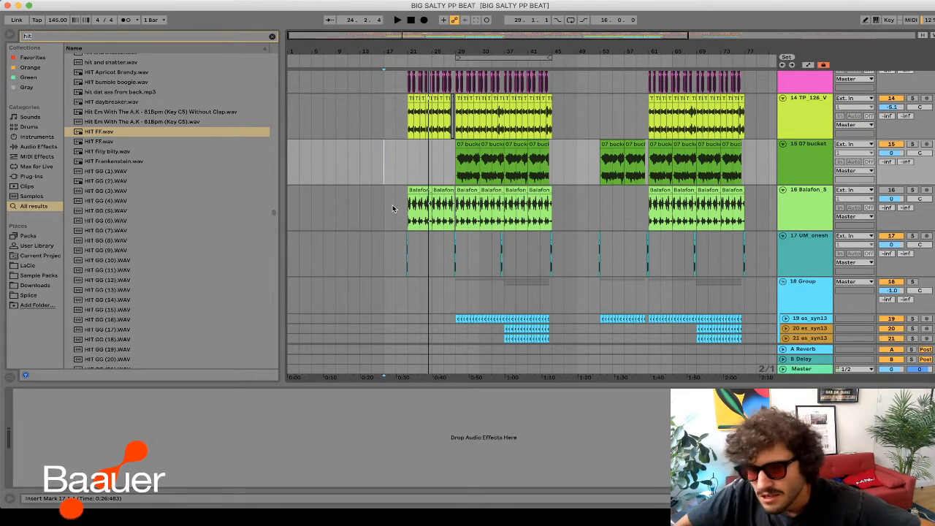
key(space)
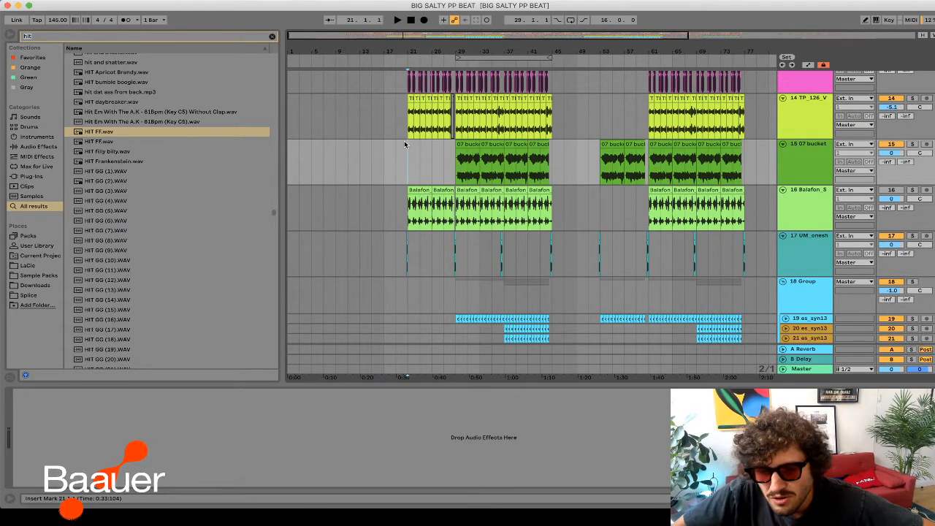
- Select the snare and adjacent track 10 clips from bar 13 to 28.3 and play the arrangement from bar 13, inspecting the tracks above
click(408, 92)
scroll(409, 92, up, 5)
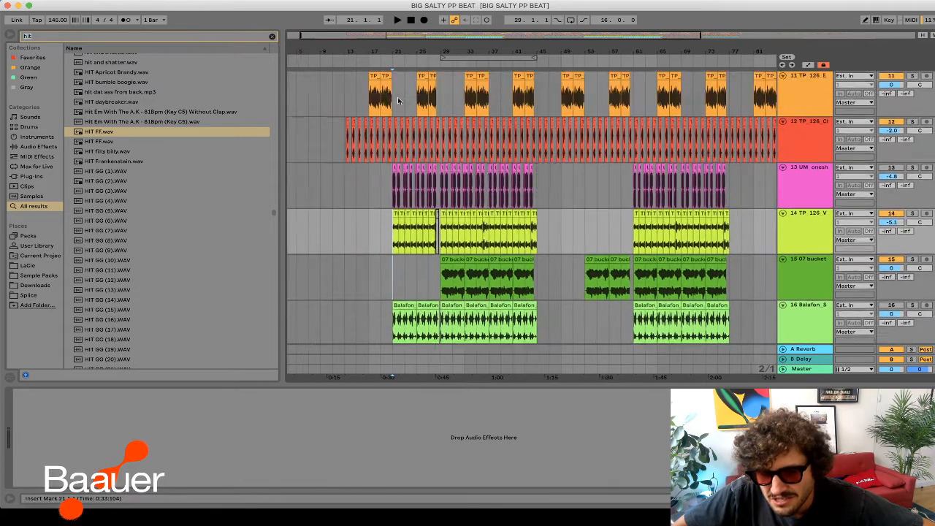
click(342, 108)
scroll(342, 109, up, 3)
drag(343, 108, 437, 125)
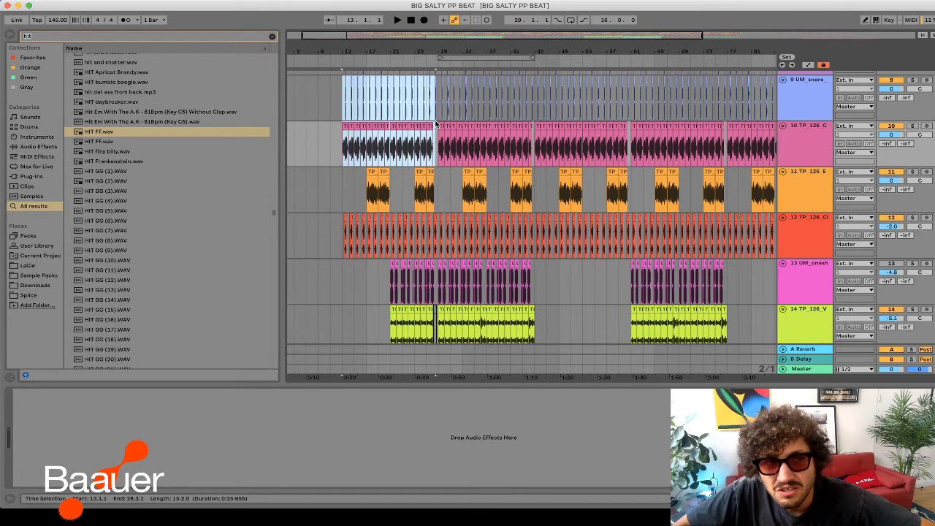
key(space)
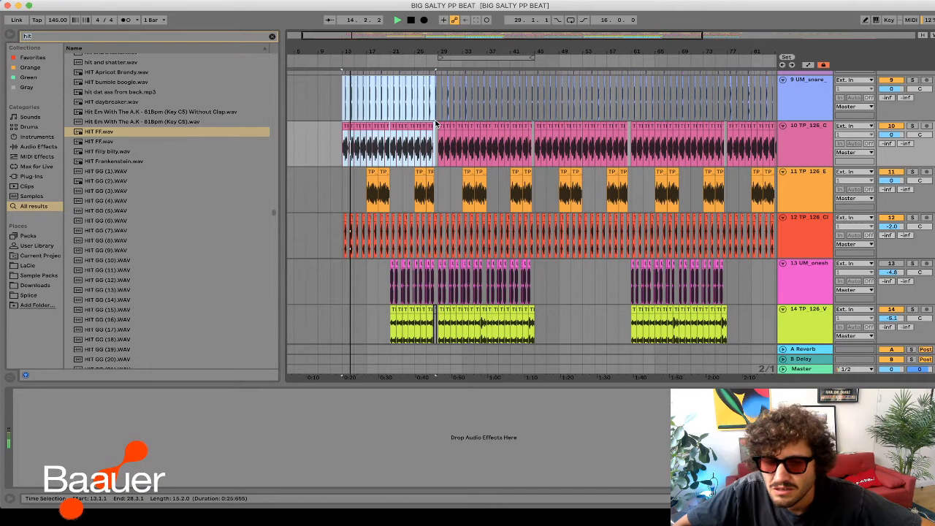
scroll(437, 125, up, 5)
scroll(436, 125, up, 1)
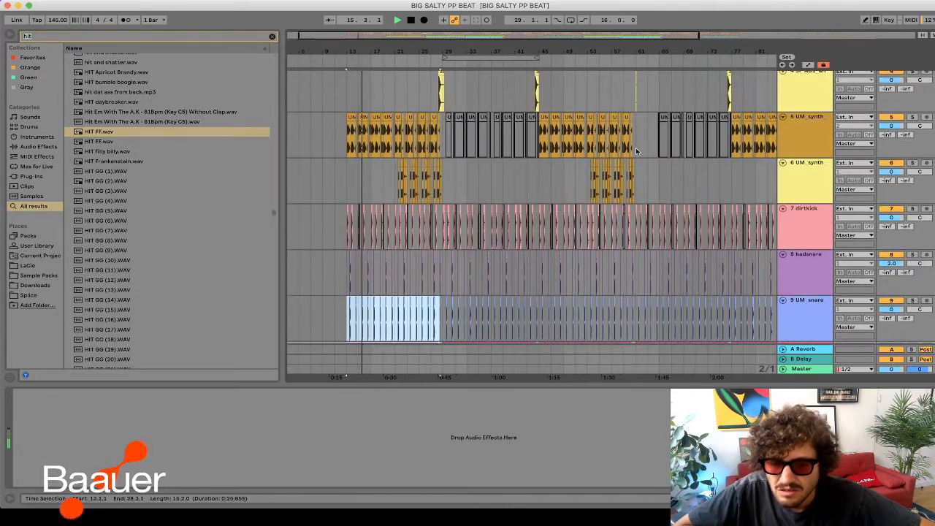
- Collapse tracks 2 through 10 and 12 so the arrangement's lower tracks fit in one overview
scroll(738, 136, up, 3)
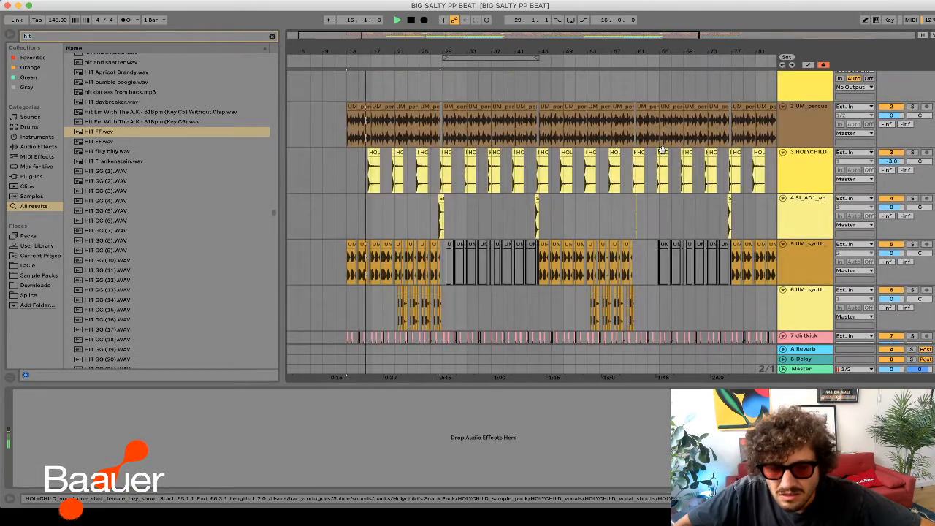
click(797, 137)
key(u)
click(798, 142)
key(Down)
key(Left)
key(Down)
key(Left)
key(Down)
key(Left)
key(Down)
key(Left)
key(Down)
key(Left)
key(Down)
key(Down)
key(Left)
key(Down)
key(Left)
key(Down)
key(Left)
key(Down)
key(Left)
key(Down)
key(Left)
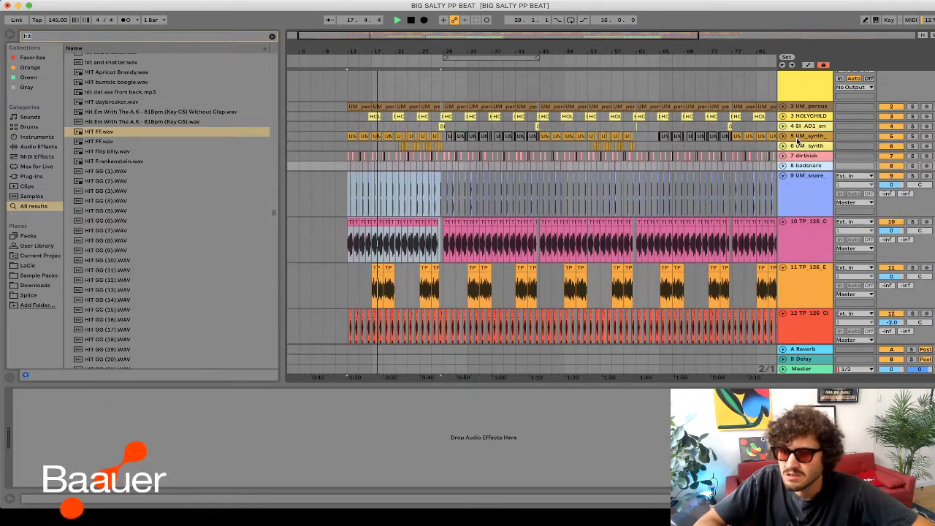
key(Down)
key(Left)
key(Down)
key(Left)
key(Down)
key(Left)
key(Down)
key(Left)
key(Down)
key(Left)
key(Down)
key(Down)
key(Down)
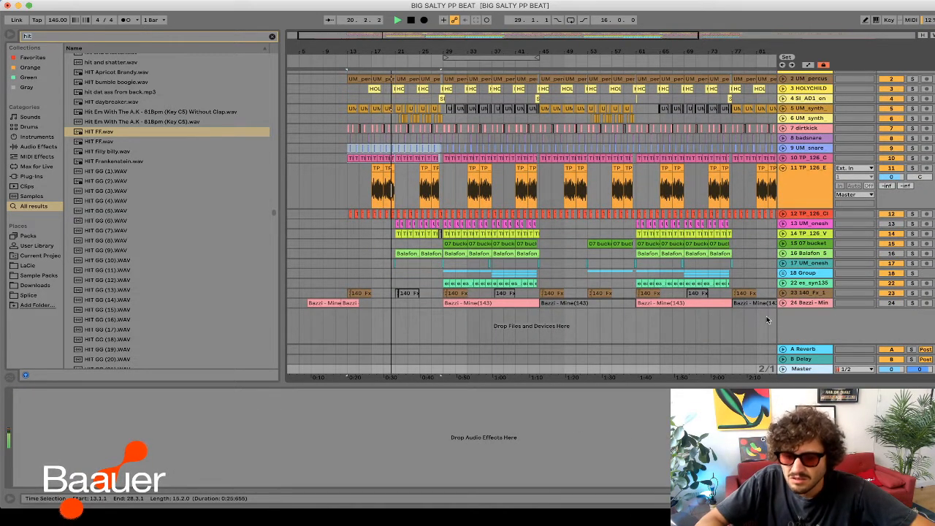
- Collapse the still expanded track 11 and the MIDI track, and stop playback after listening through to bar 46
scroll(769, 318, up, 4)
click(789, 221)
key(Left)
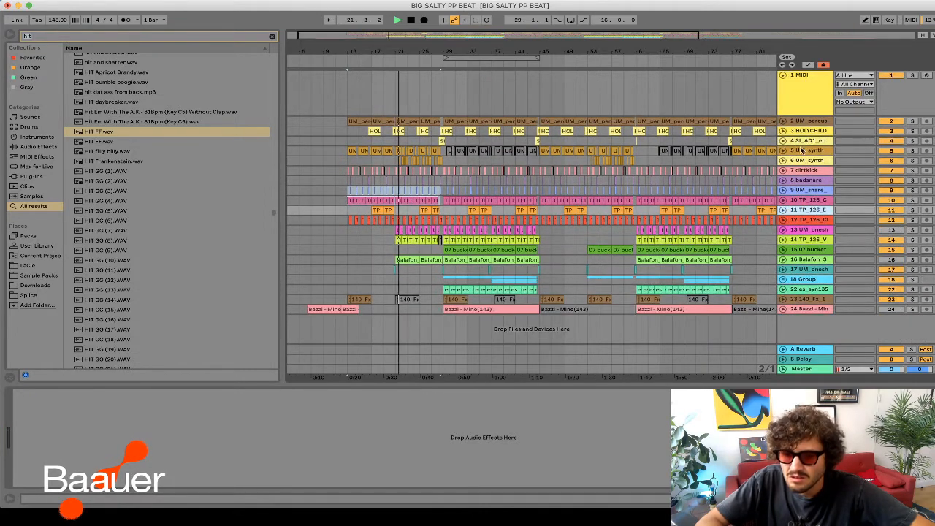
click(796, 97)
key(Left)
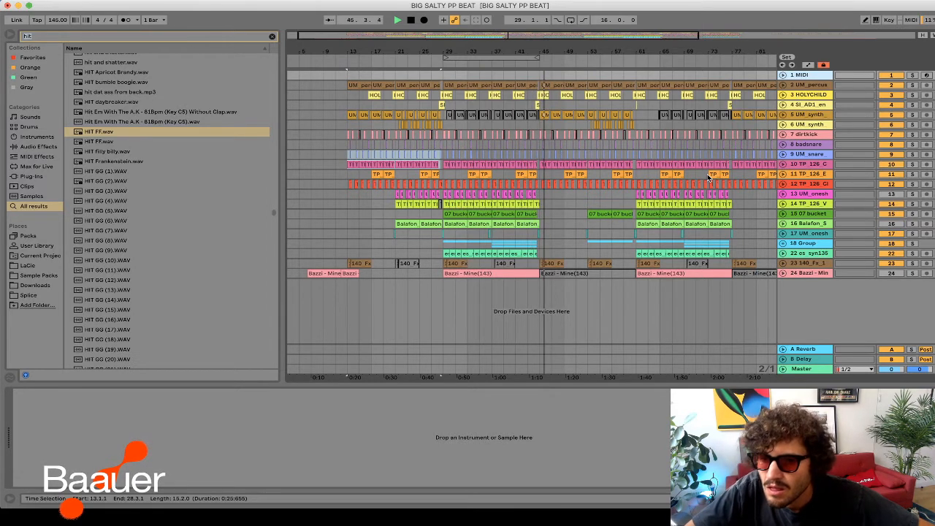
key(space)
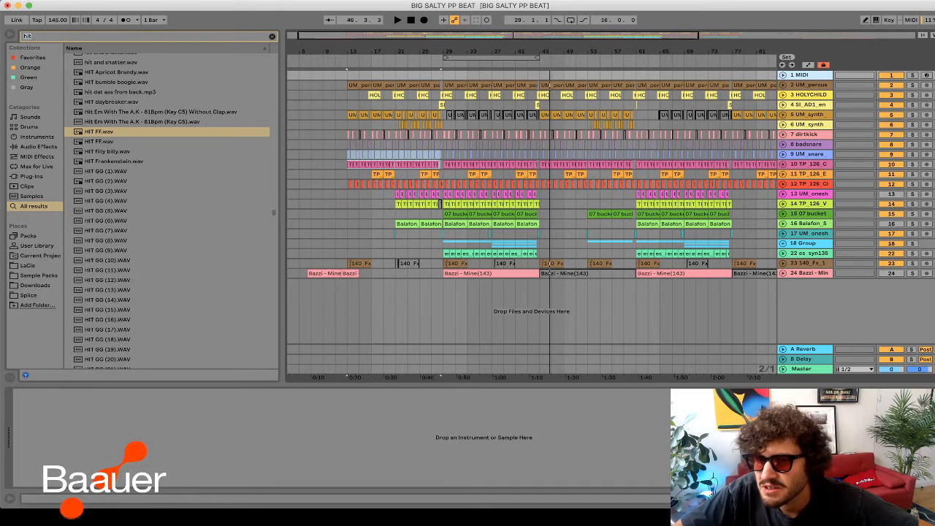
- Set the playback start to bar 37 on track 17 and play the section briefly
key(super+Tab)
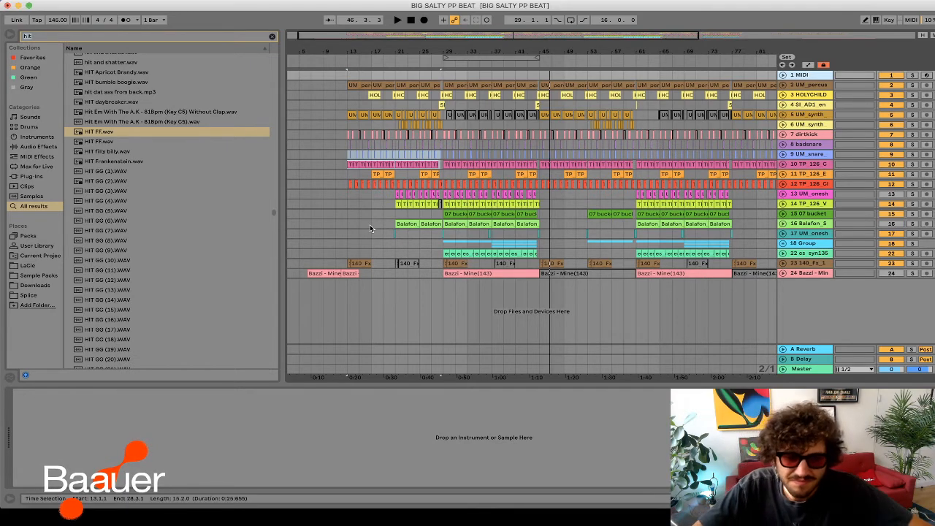
click(493, 234)
key(space)
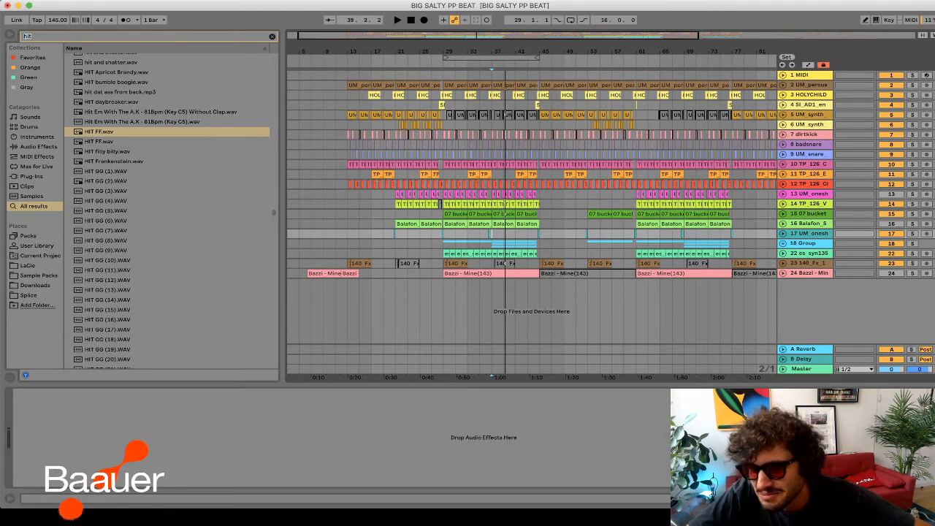
key(super+Tab)
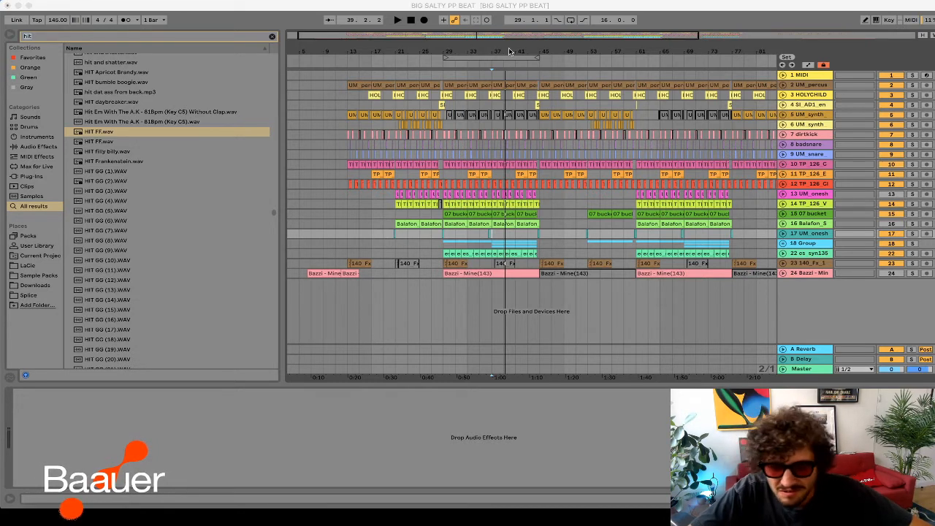
click(514, 74)
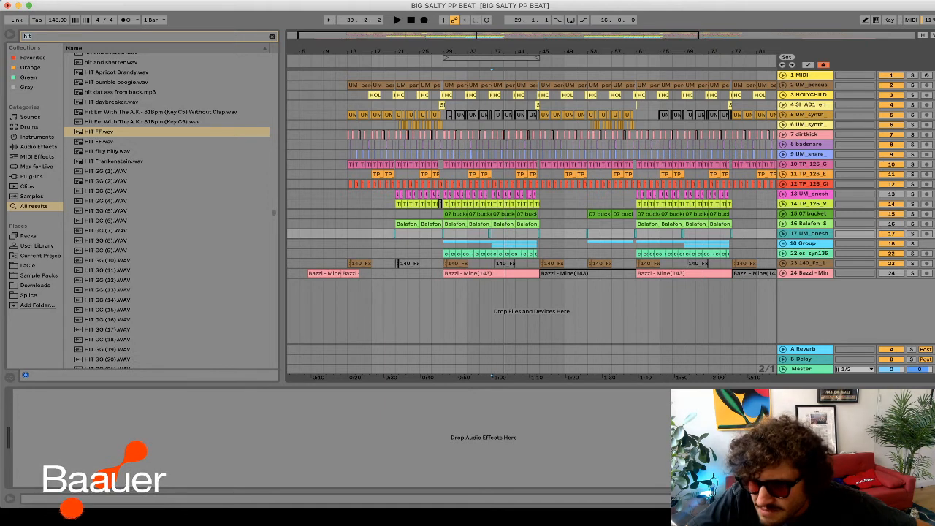
key(super+Tab)
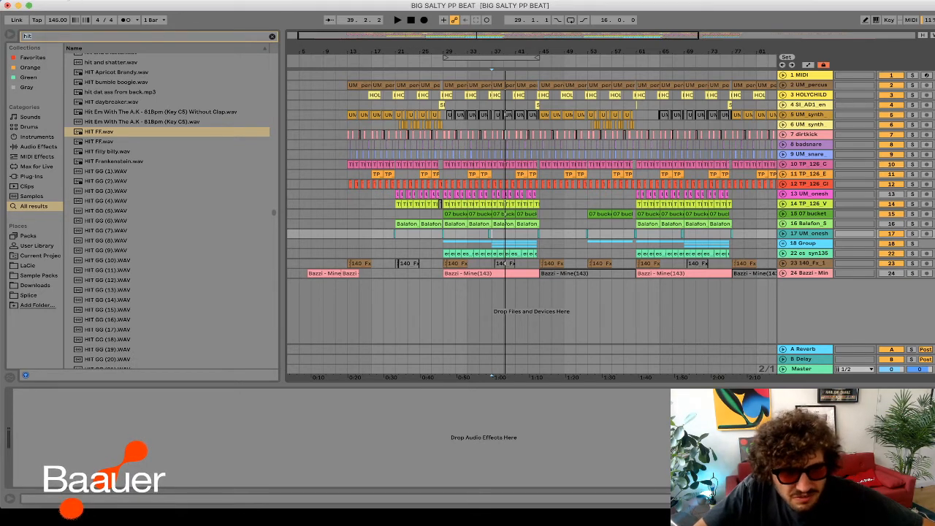
- Open the recent set RENAGADEMASTER, discarding the changes to BIG SALTY PP BEAT
click(66, 6)
mouse_move(73, 25)
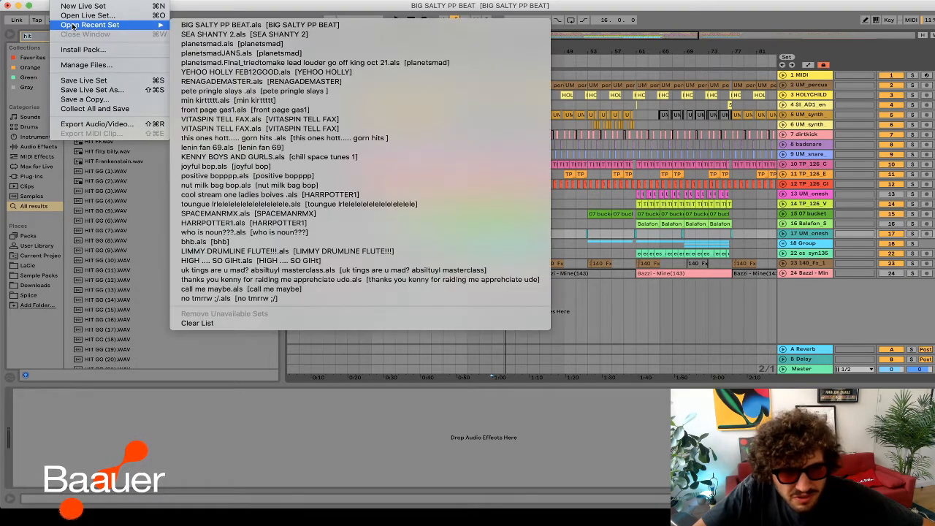
click(244, 82)
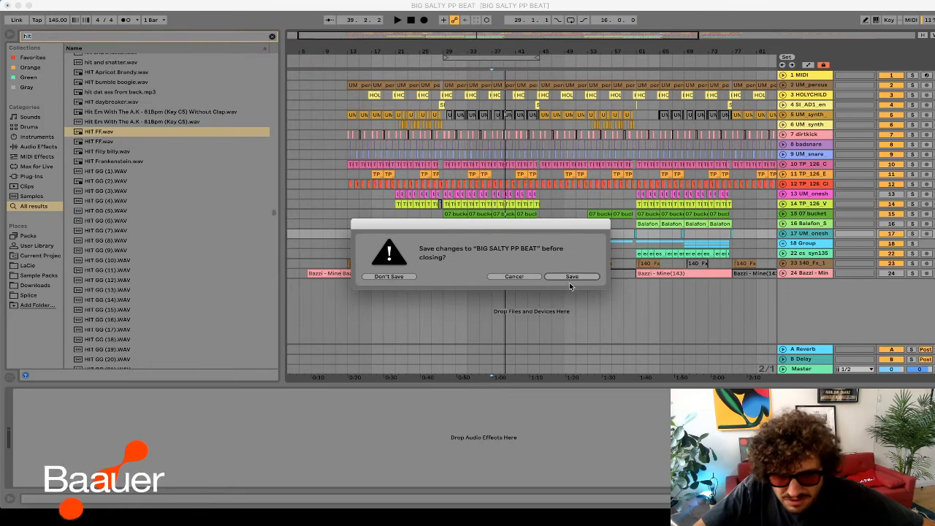
click(394, 278)
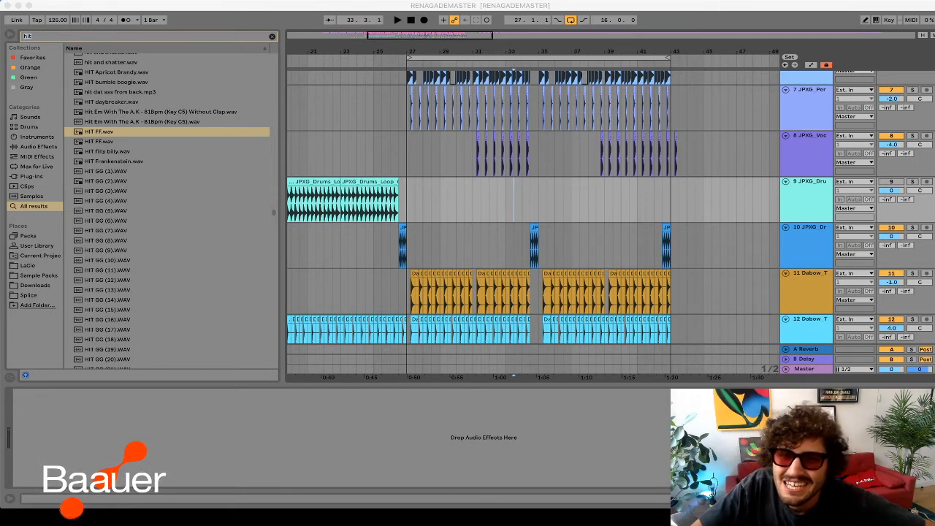
- Play the arrangement from bar 9 and lower the volume of the Renegade track to -4.0 dB
click(338, 246)
drag(422, 39, 422, 37)
scroll(380, 179, up, 7)
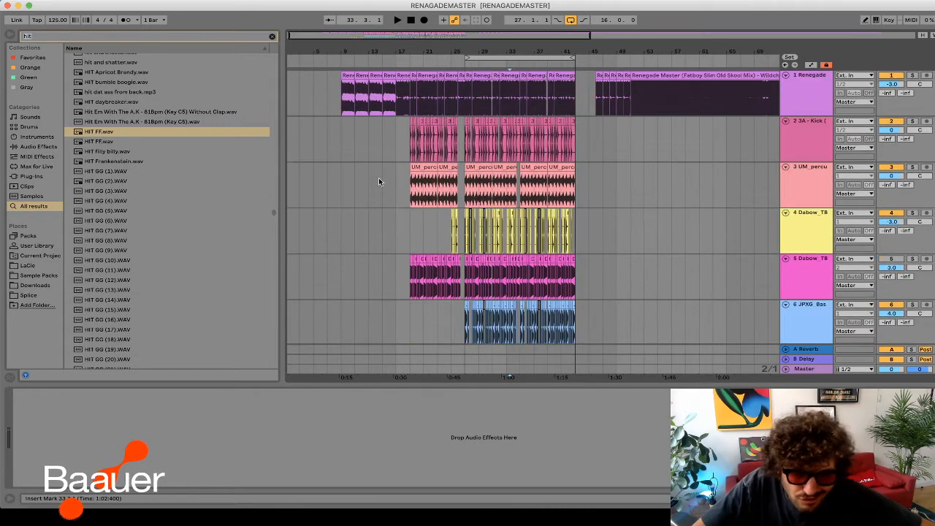
click(334, 106)
key(space)
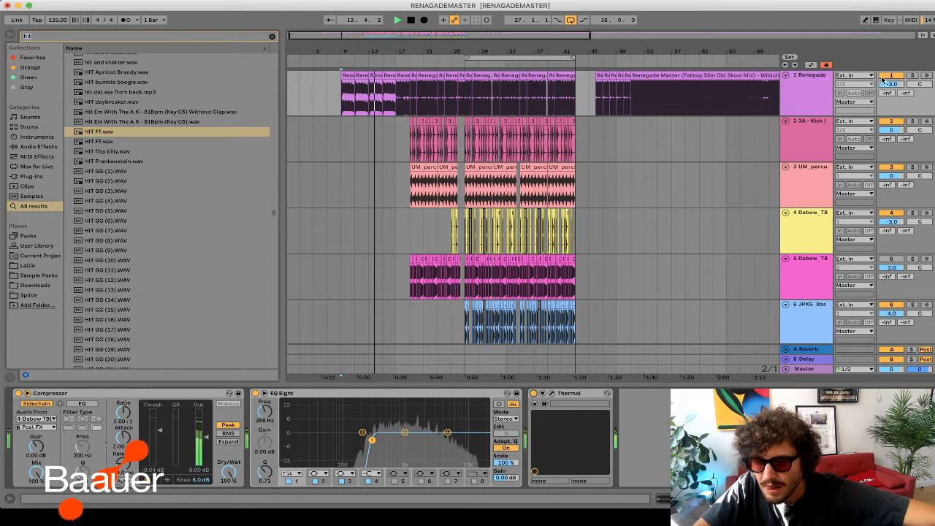
scroll(882, 84, down, 2)
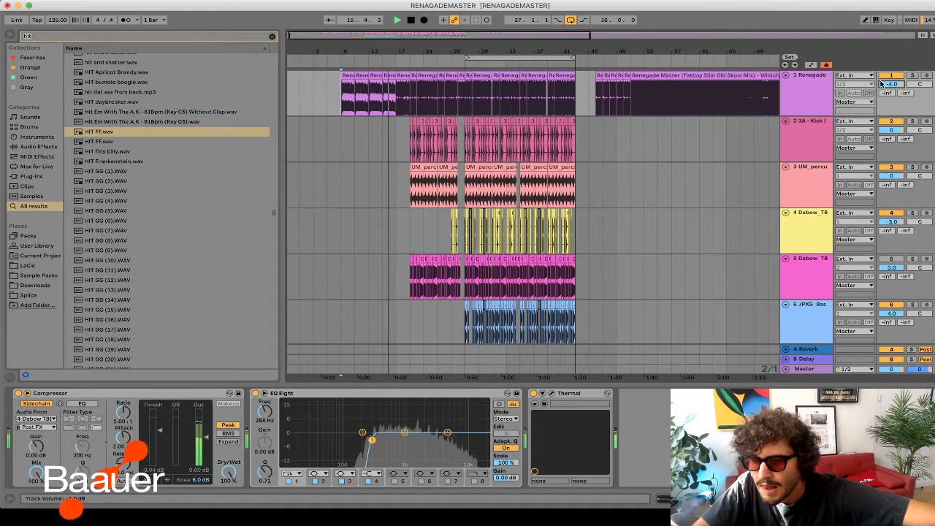
key(space)
- Play the arrangement from bar 15 and examine the layered tracks from the Renegade vocal down to track 15
click(388, 100)
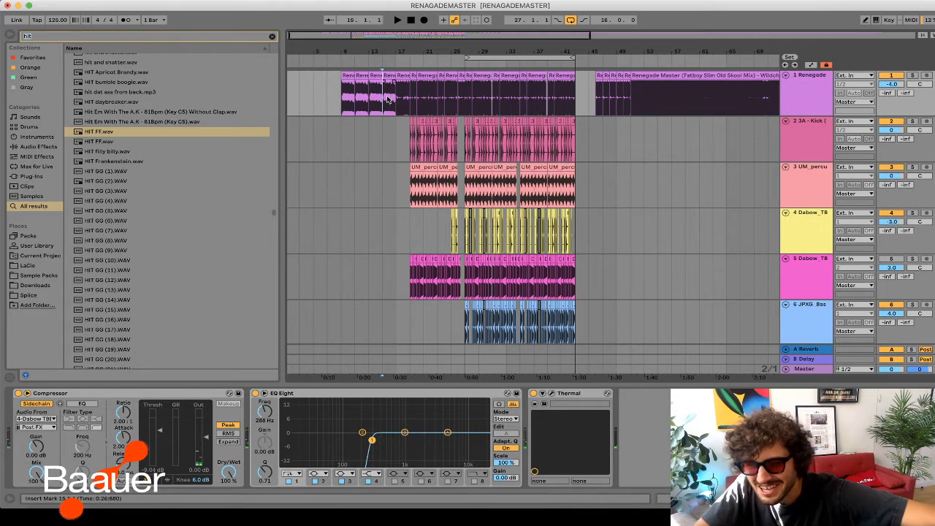
key(space)
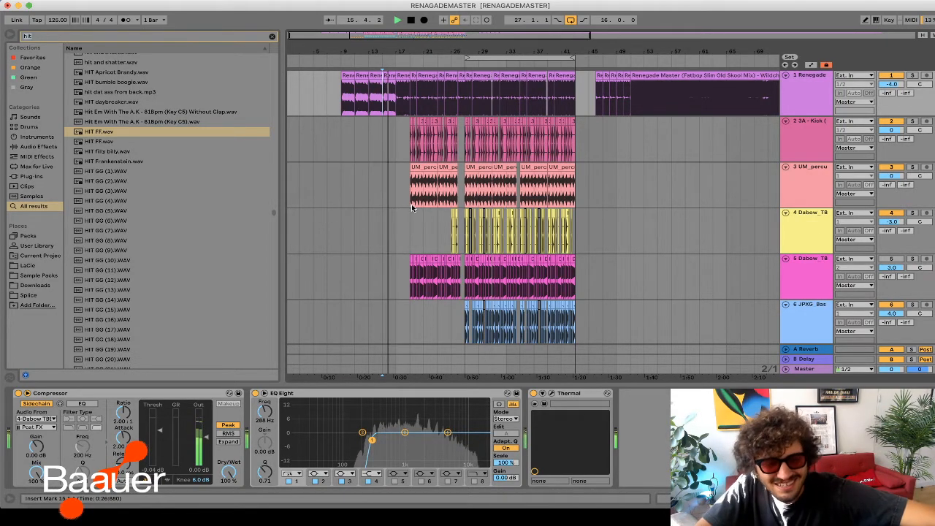
scroll(412, 206, down, 4)
scroll(412, 206, up, 4)
scroll(412, 206, right, 1)
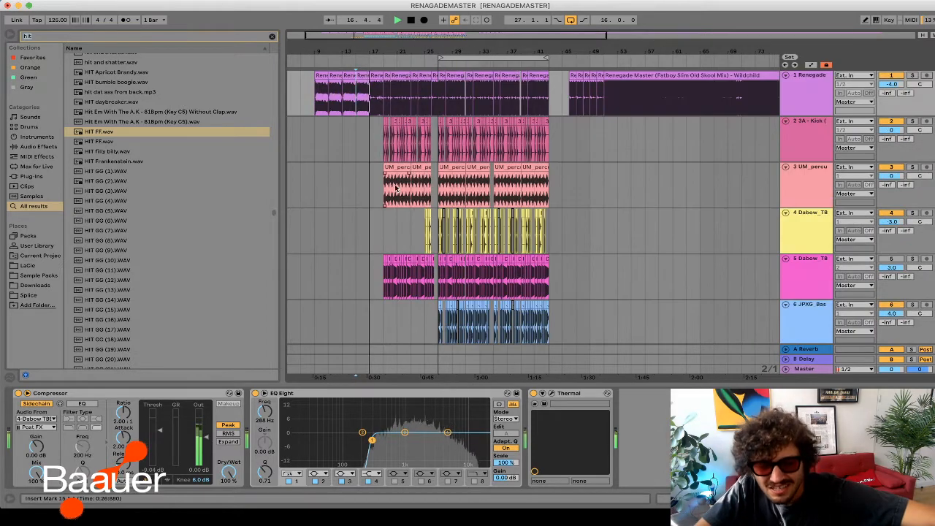
scroll(386, 178, up, 1)
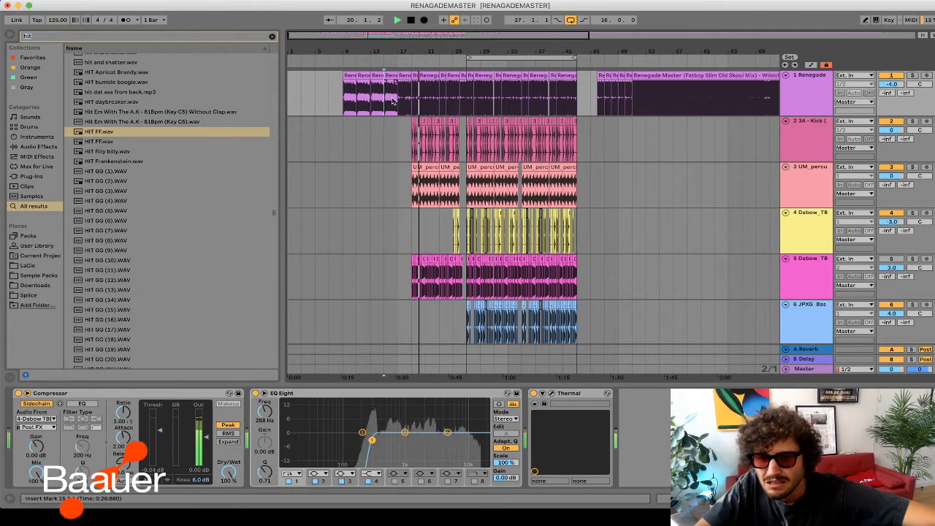
scroll(751, 232, down, 10)
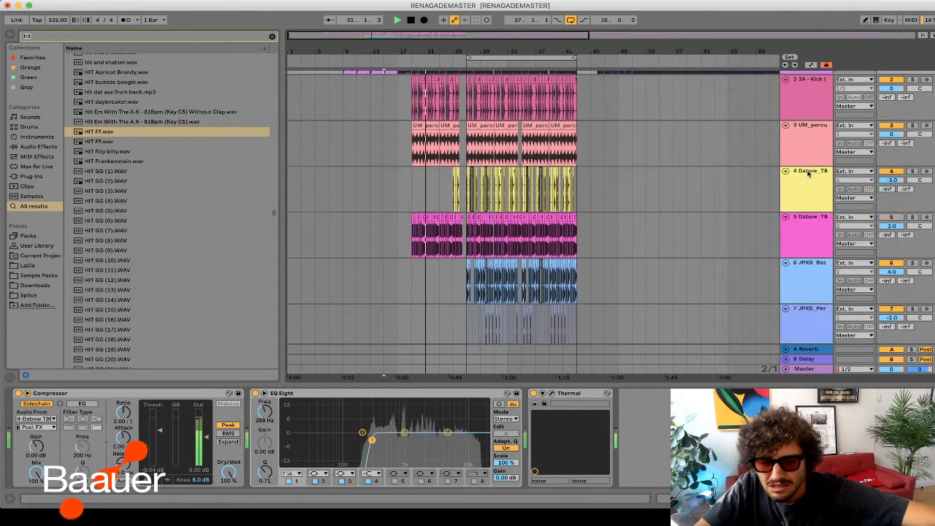
scroll(821, 250, down, 1)
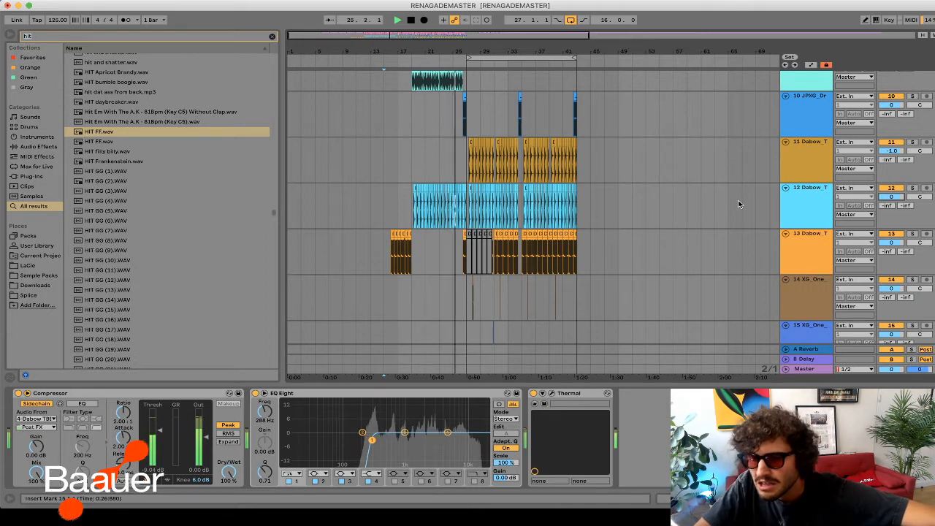
scroll(533, 166, up, 5)
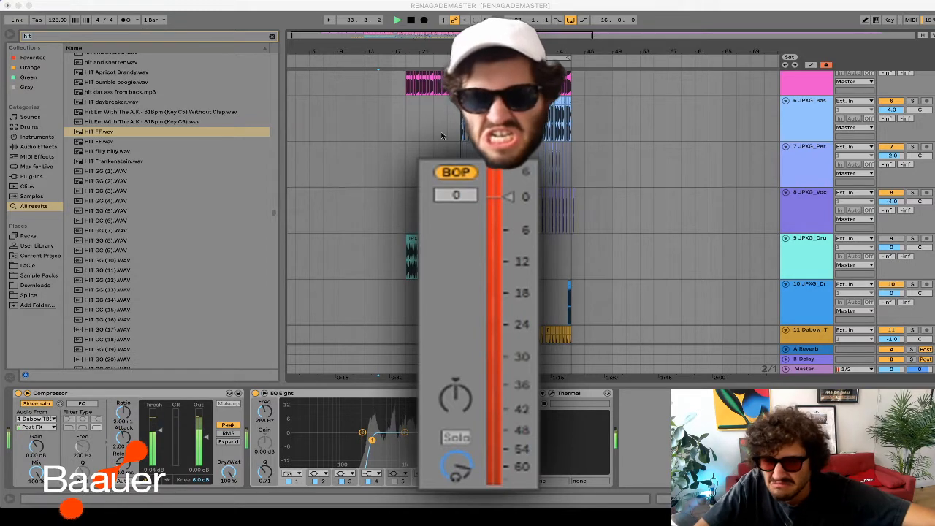
scroll(441, 136, up, 2)
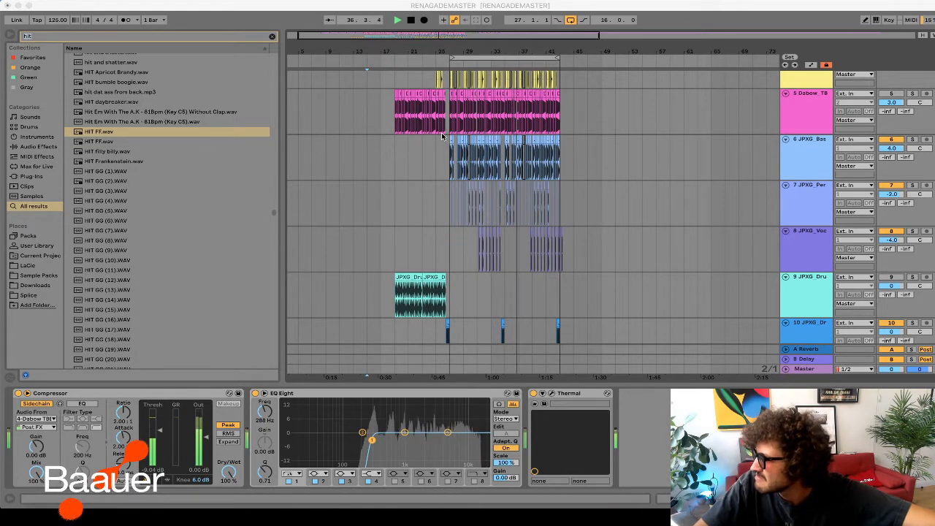
scroll(441, 135, up, 5)
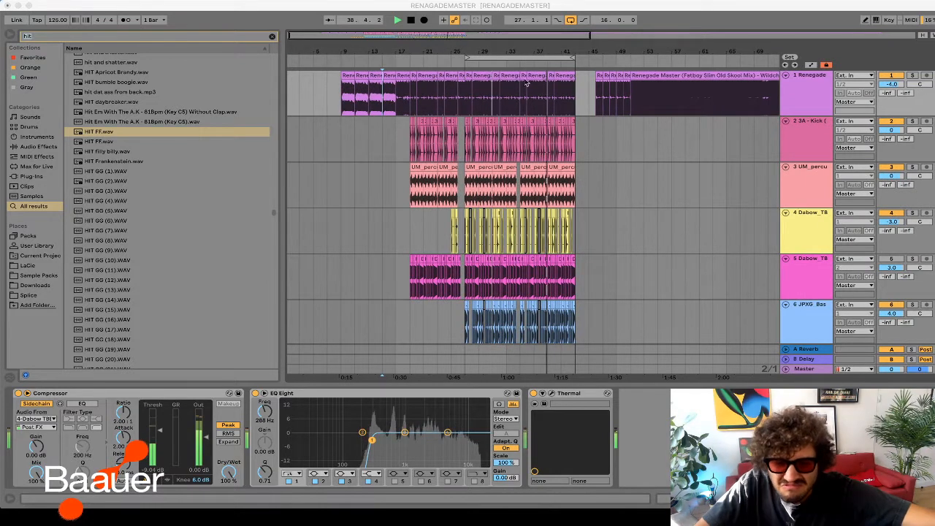
- Move the detached group of short Renegade clips back so it starts at bar 41
drag(597, 98, 638, 96)
key(Left)
key(Left)
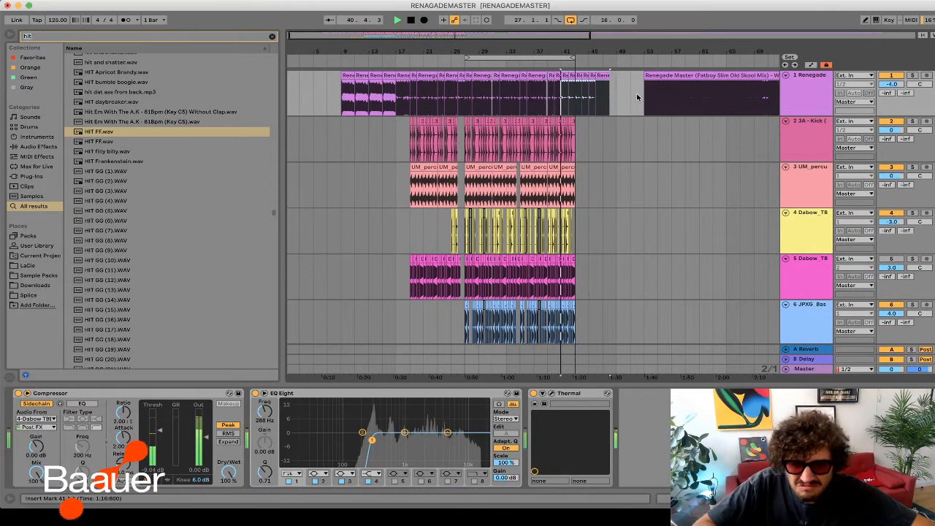
- Delete the leftover Renegade clips beyond bar 48 and turn off the arrangement loop
click(657, 76)
key(Delete)
click(617, 75)
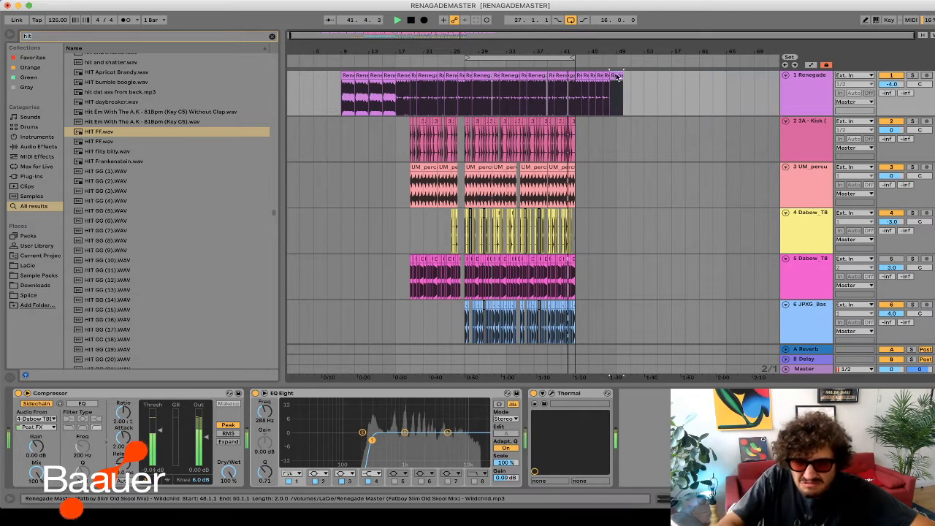
key(Delete)
click(570, 20)
- Copy the clips on tracks 2 through 8 from bar 27 to 43.2.3 and paste them at bar 47
click(464, 144)
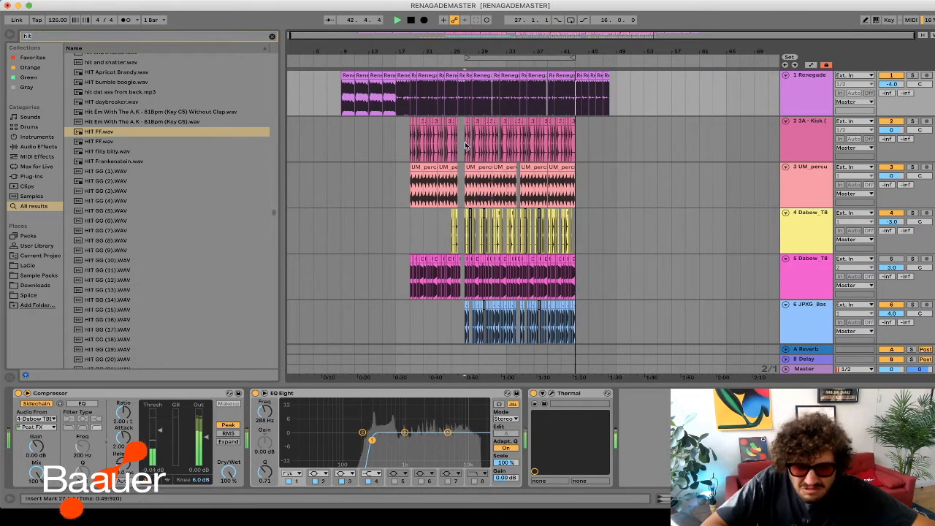
scroll(464, 143, down, 5)
shift+click(573, 241)
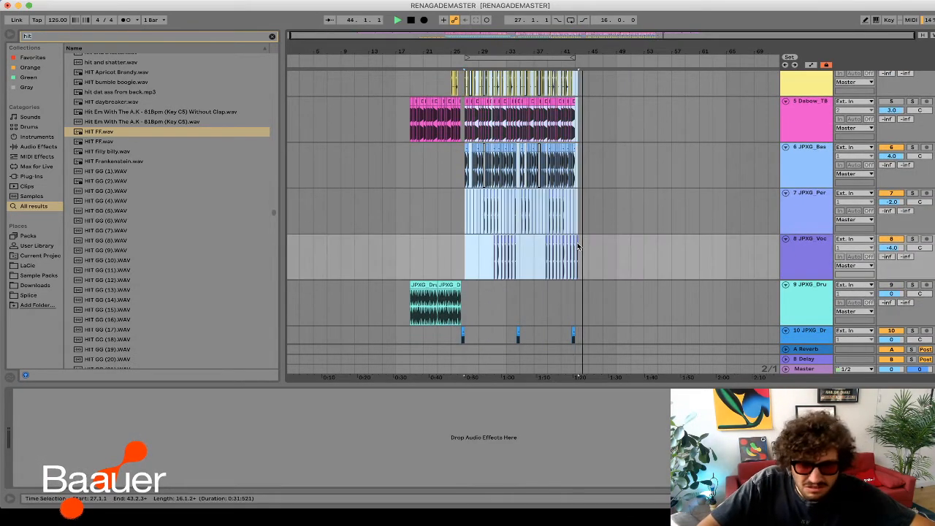
scroll(592, 182, up, 5)
click(597, 147)
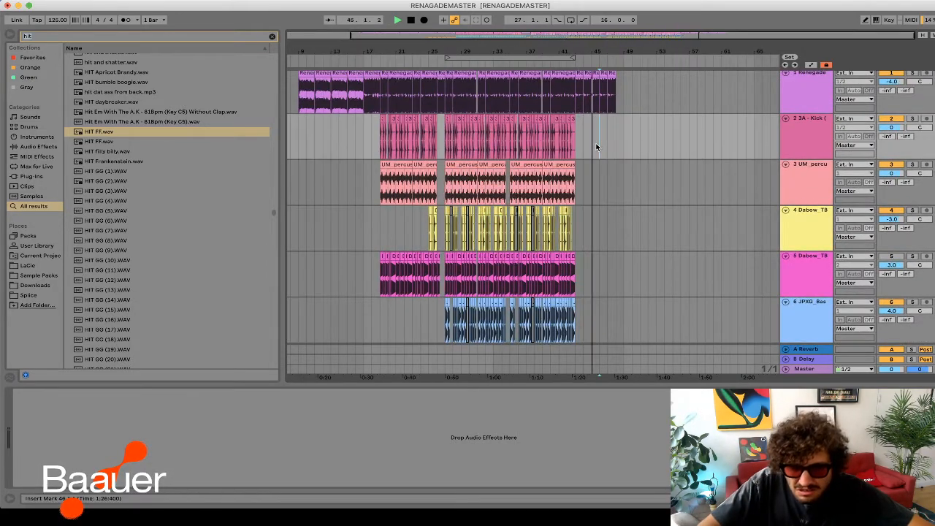
key(super+v)
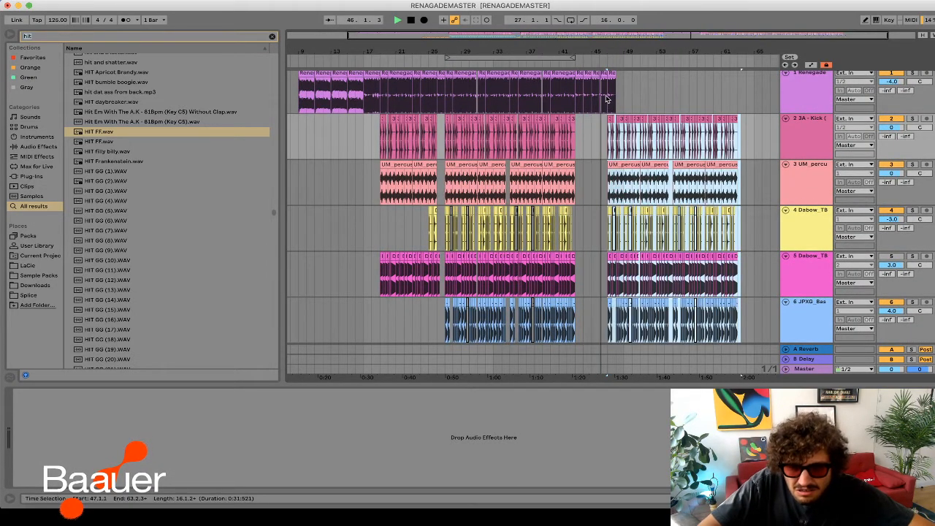
- Duplicate the one-bar Renegade clip at bar 47 repeatedly until the clips reach bar 63
click(611, 74)
key(super+d)
key(super+d)
key(super+d)
key(super+d)
key(super+d)
key(super+d)
key(super+d)
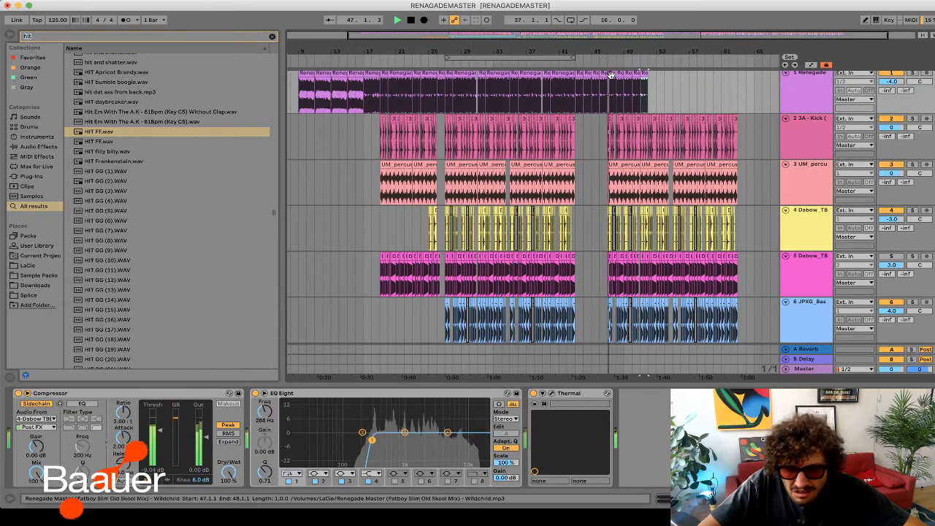
key(super+d)
key(super+d)
key(super+d)
key(super+d)
key(super+d)
key(super+d)
key(super+d)
key(super+d)
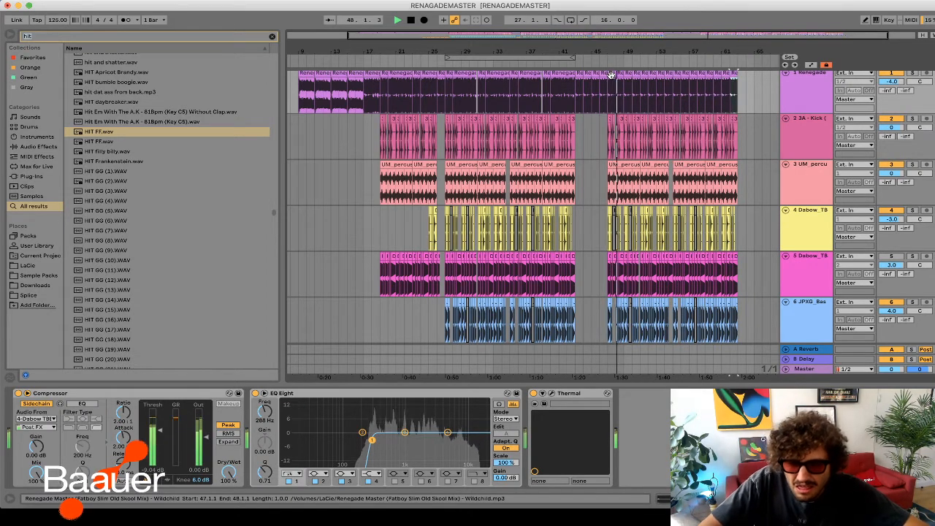
scroll(592, 204, down, 10)
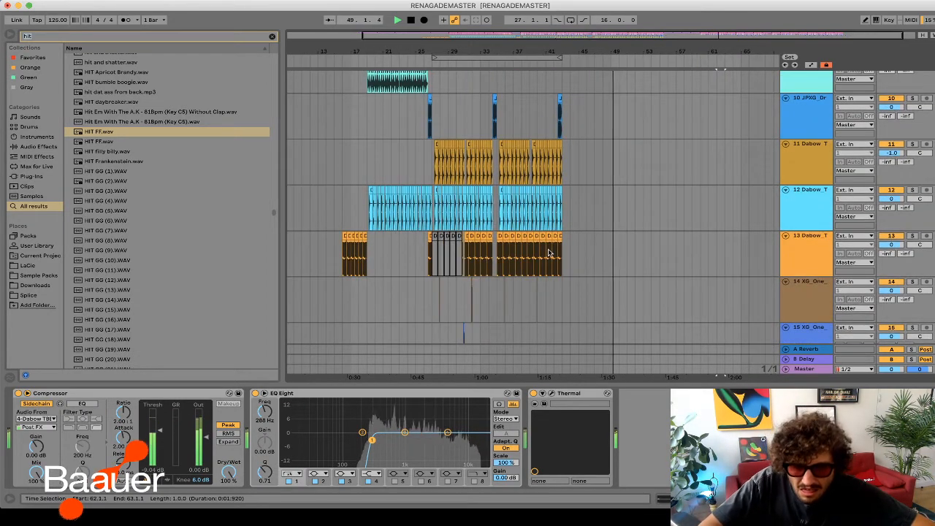
- Copy the clips on tracks 9 through 13 from bars 27 to 43 and paste them starting at bar 47
drag(561, 263, 429, 91)
click(610, 88)
key(super+v)
scroll(611, 89, up, 3)
scroll(614, 102, up, 1)
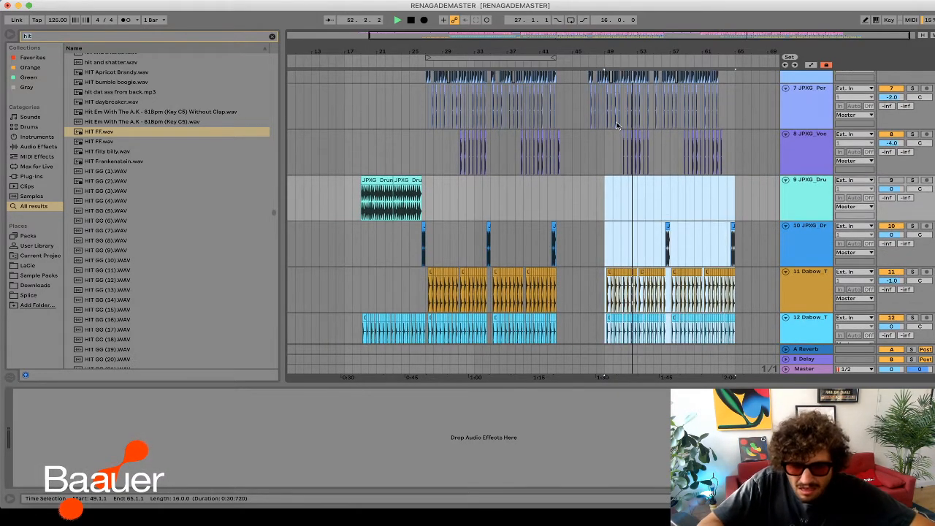
key(Left)
key(Left)
key(Left)
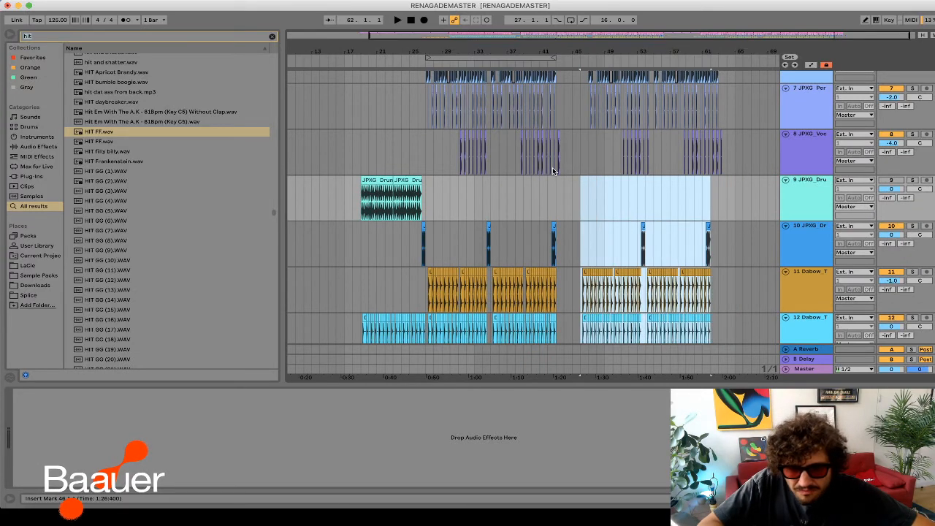
key(Right)
- Play the arrangement from bar 43 to check the passage leading into the second drop
click(531, 99)
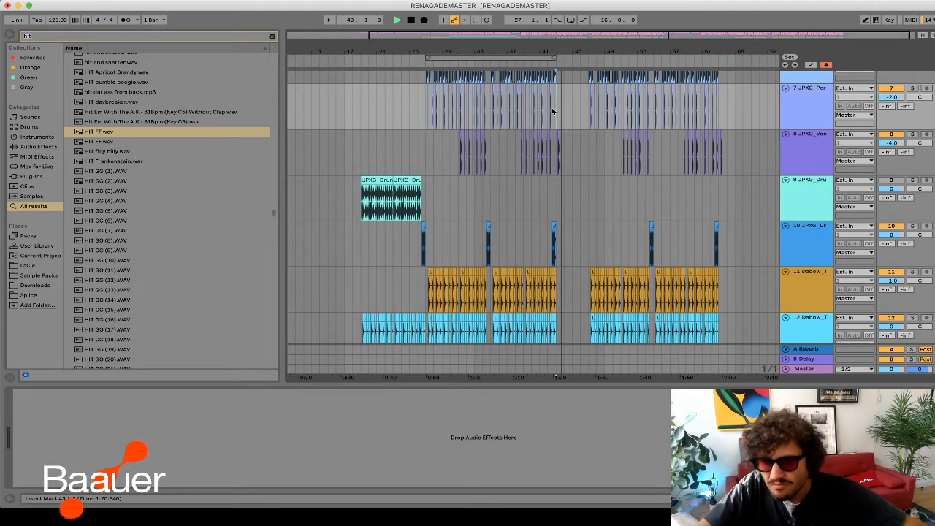
scroll(576, 109, up, 10)
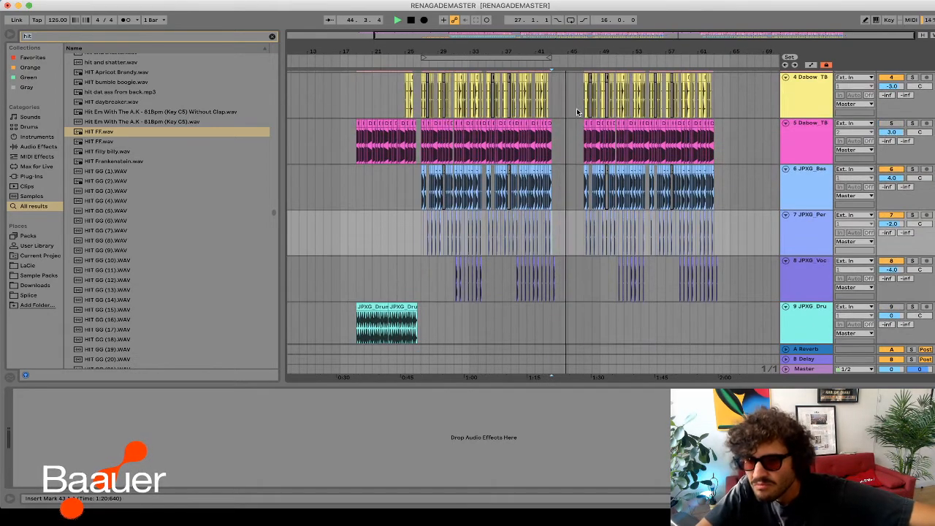
scroll(576, 108, up, 5)
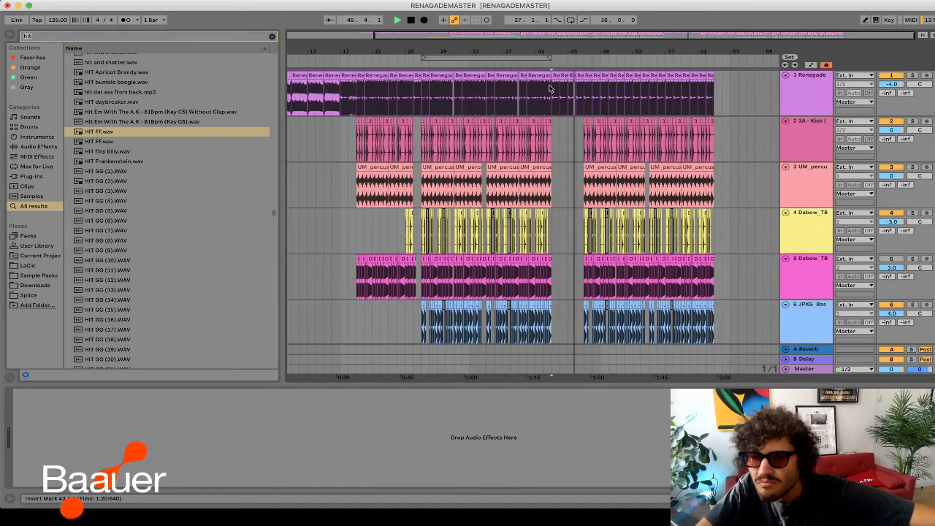
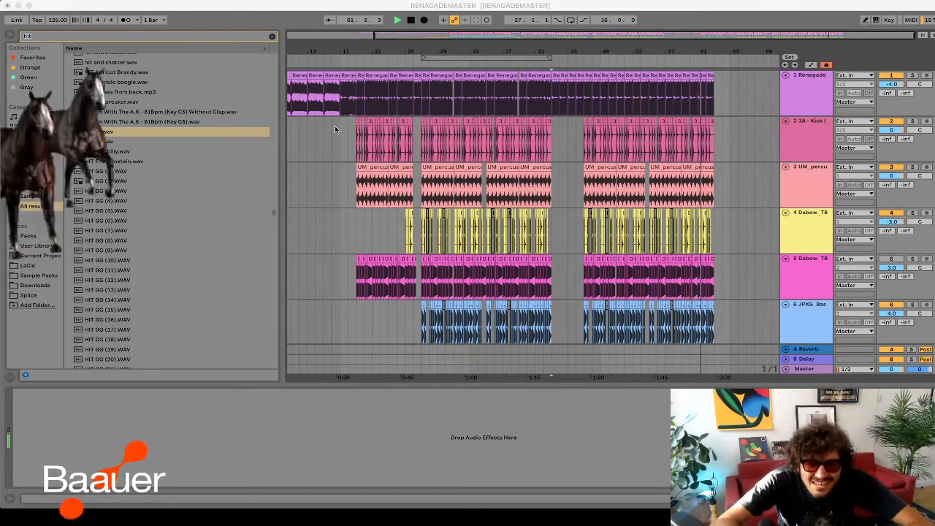
- Copy the Renegade clips from bars 19 to 35 and paste them at bar 63, directly after the existing clips
click(340, 102)
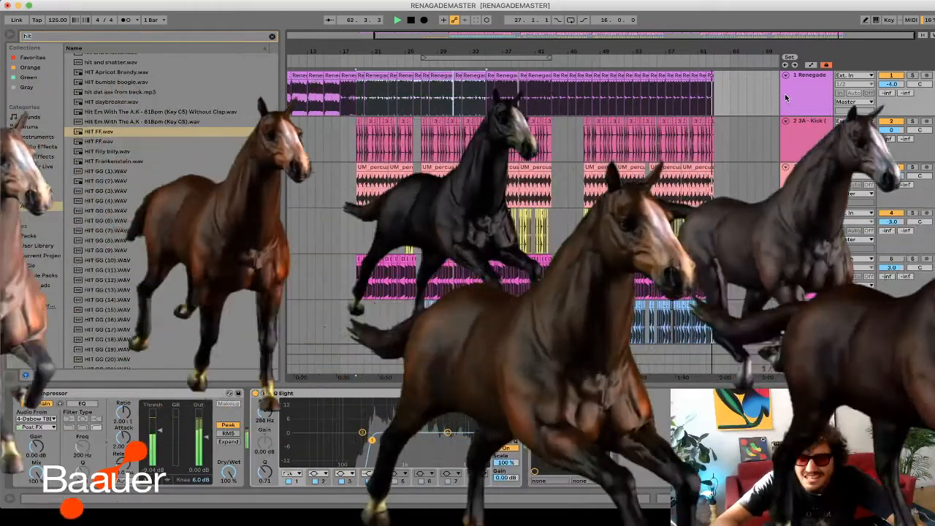
click(715, 94)
key(super+v)
drag(761, 49, 718, 48)
double_click(717, 49)
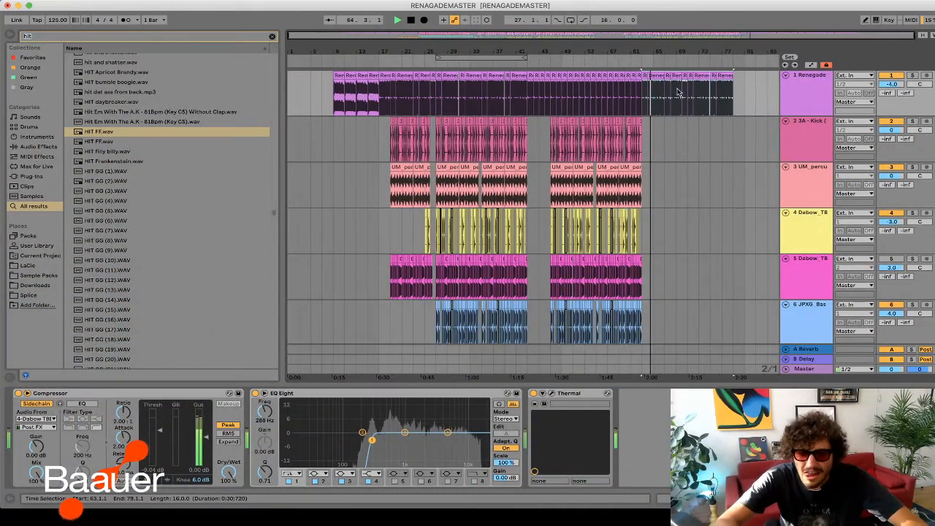
- Turn on the arrangement loop and set it to start at bar 19 with a length of 52 bars
drag(473, 58, 707, 57)
key(super+l)
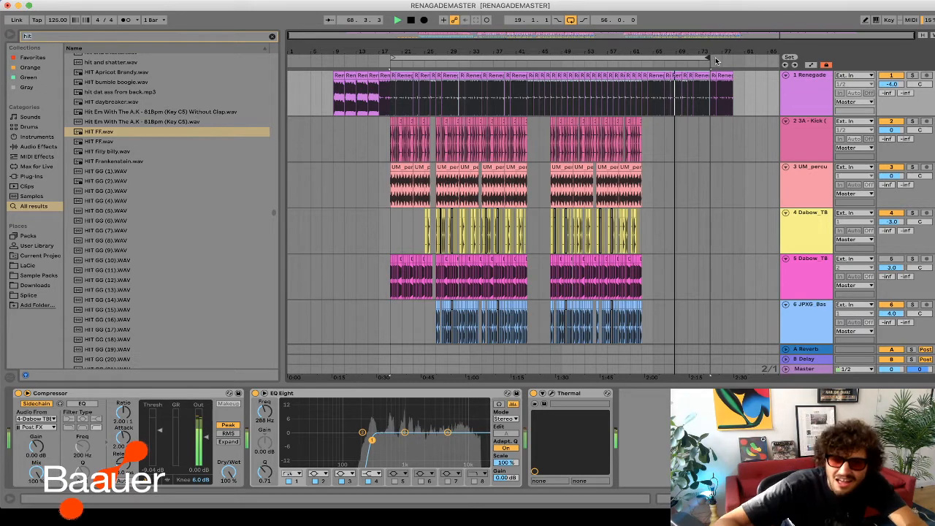
drag(713, 60, 690, 58)
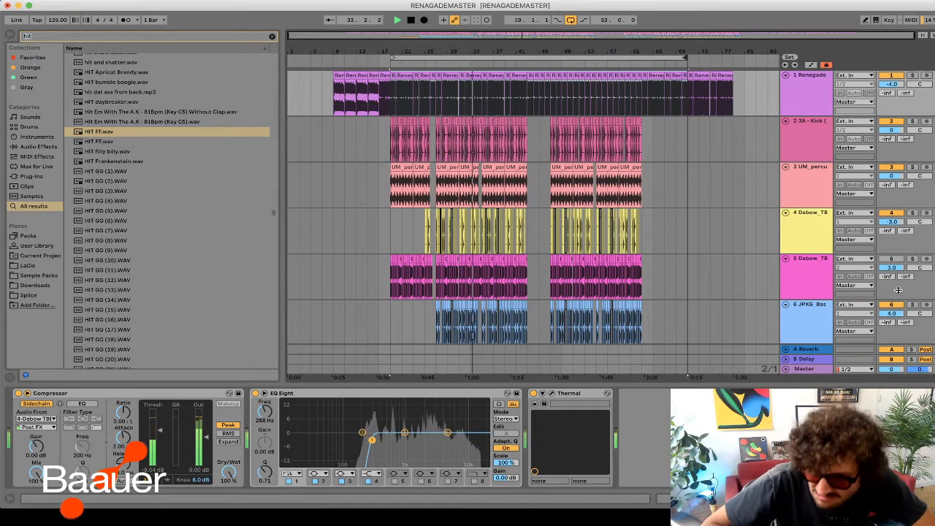
- Place the acapella "125 ^ Rye Rye Ft. M.I.A. - Bang (Acapella)" on track 15 starting at bar 15
click(803, 316)
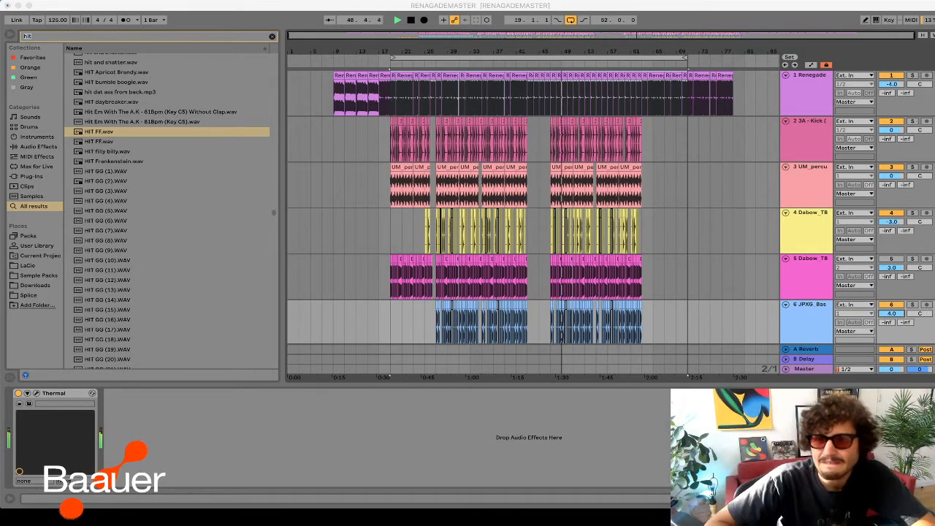
scroll(627, 340, down, 10)
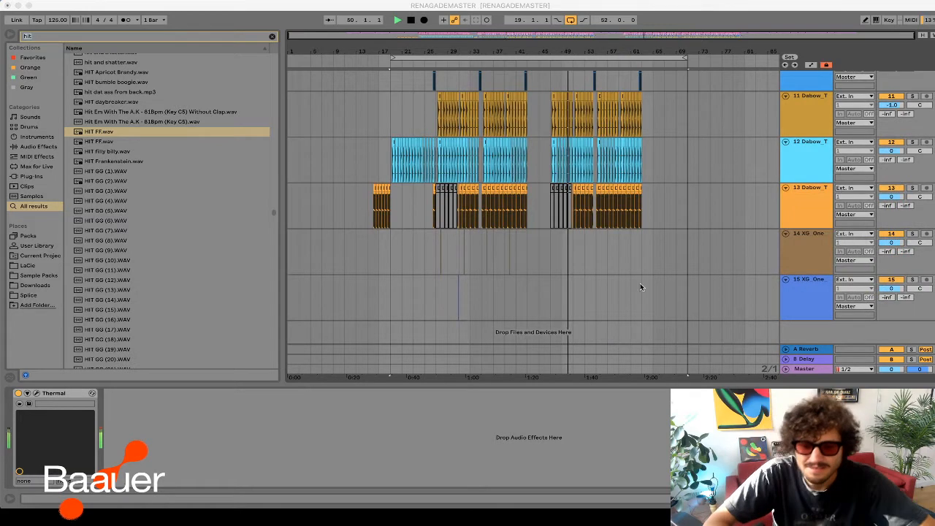
mouse_move(566, 271)
mouse_down()
mouse_move(572, 309)
mouse_move(613, 294)
mouse_move(395, 292)
mouse_move(411, 292)
mouse_move(406, 280)
mouse_up()
key(space)
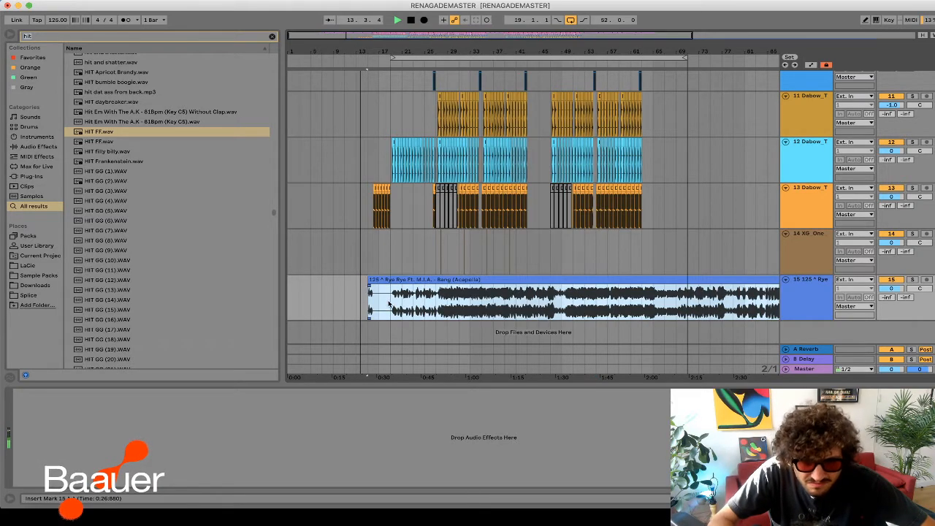
- Audition the acapella against the arrangement from bar 19 and examine its waveform around bars 49 and 67
click(390, 300)
key(space)
key(space)
scroll(871, 282, up, 10)
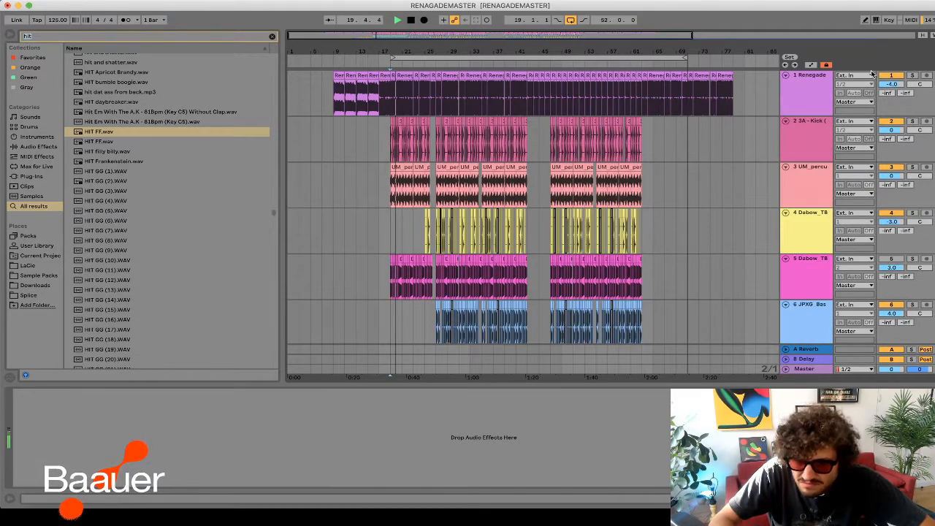
scroll(872, 81, down, 10)
click(442, 307)
click(542, 305)
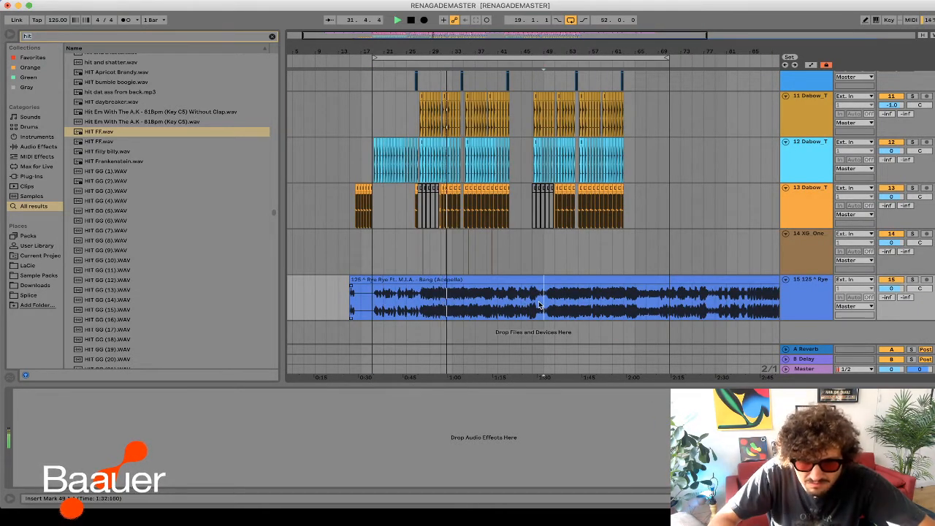
drag(548, 304, 534, 304)
key(space)
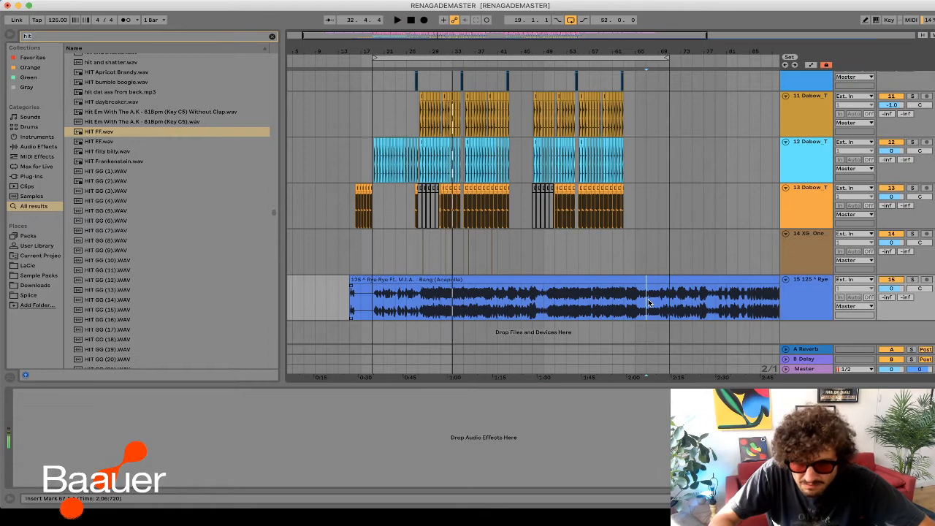
key(space)
- Split the acapella clip on track 15 at bar 113, near its quiet ending
scroll(649, 302, right, 5)
scroll(648, 302, right, 2)
click(671, 304)
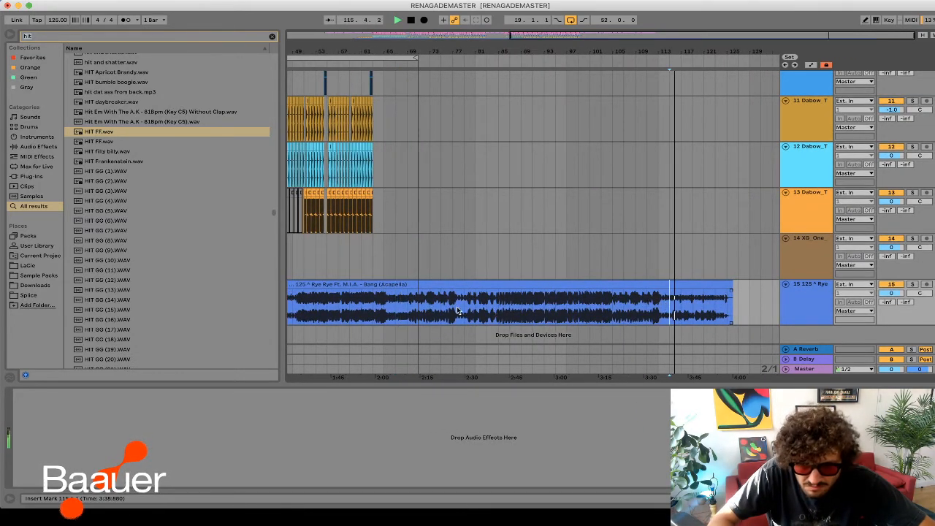
click(656, 308)
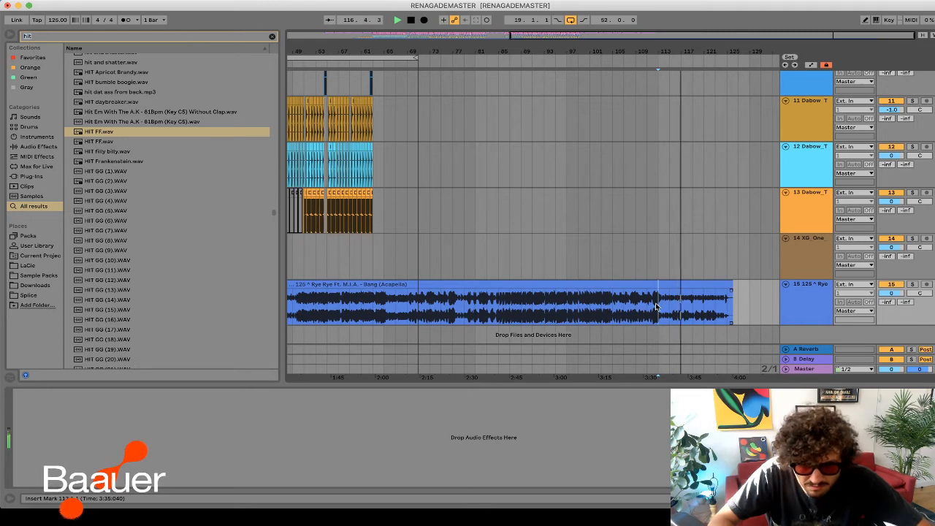
scroll(666, 306, left, 3)
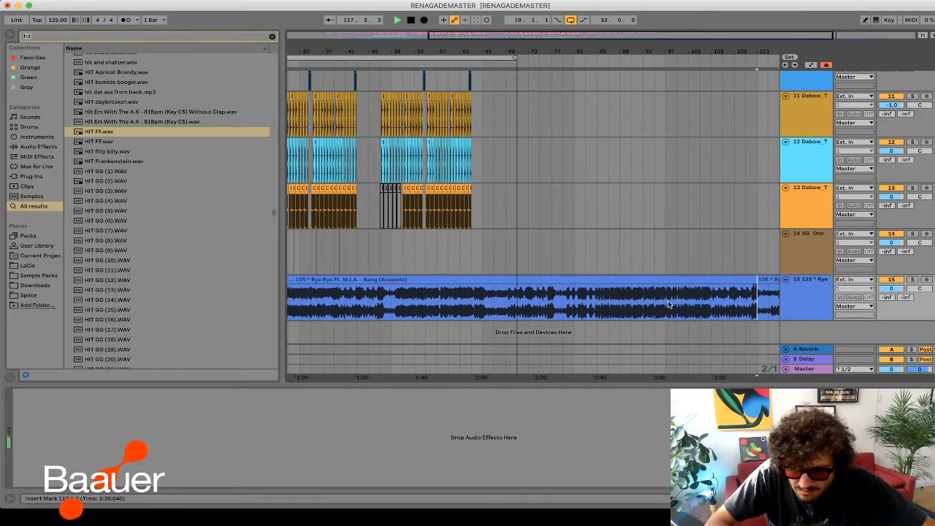
- Solo the acapella track and play its passage around bar 49 to find the vocal phrase for the second drop
click(392, 305)
scroll(389, 302, right, 1)
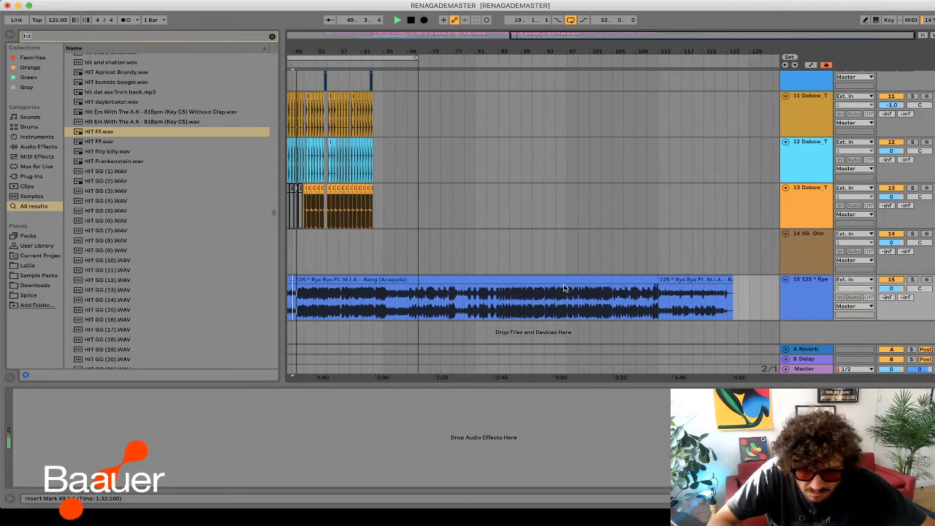
scroll(673, 281, left, 3)
click(466, 302)
drag(501, 44, 541, 132)
key(space)
click(912, 286)
key(space)
- Split the acapella ahead of the chosen vocal phrase and move the later part earlier to start at 45.3
click(482, 298)
click(490, 301)
key(super+e)
drag(548, 287, 474, 295)
click(417, 316)
key(space)
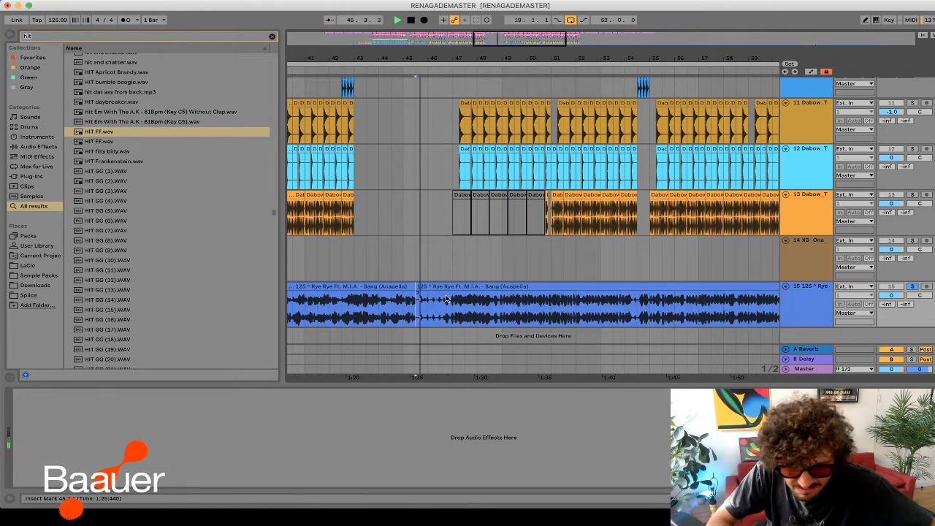
- Shift the later acapella clip to start at 45.3.3 and play its opening to check the timing
drag(501, 38, 501, 219)
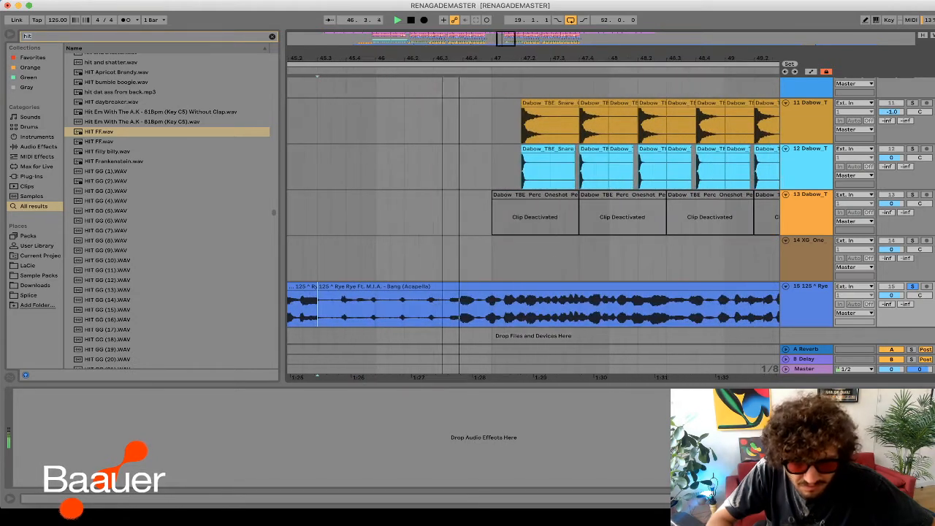
drag(441, 286, 468, 292)
click(463, 308)
key(space)
key(space)
click(453, 286)
key(Left)
click(417, 317)
key(space)
key(space)
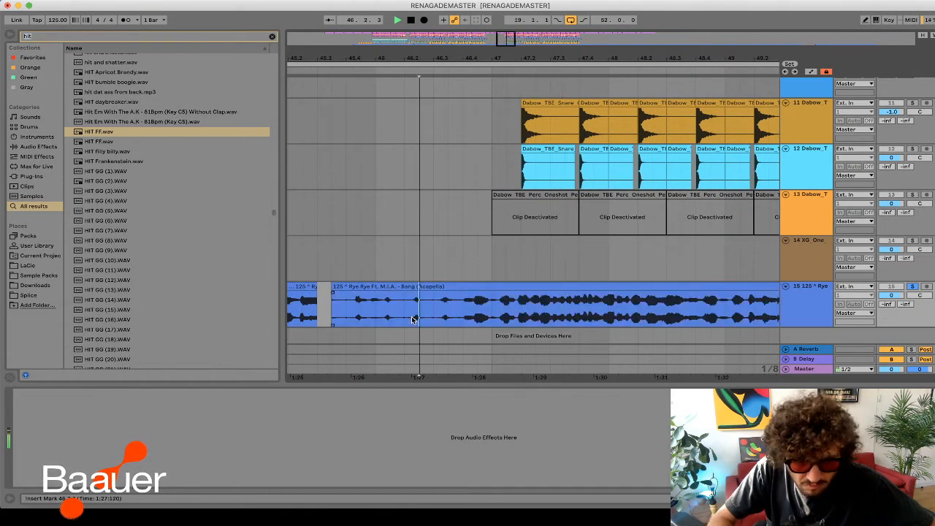
- Turn on the metronome and move the later acapella clip slightly later, off the grid, to match the beat
click(125, 20)
key(space)
key(space)
click(411, 287)
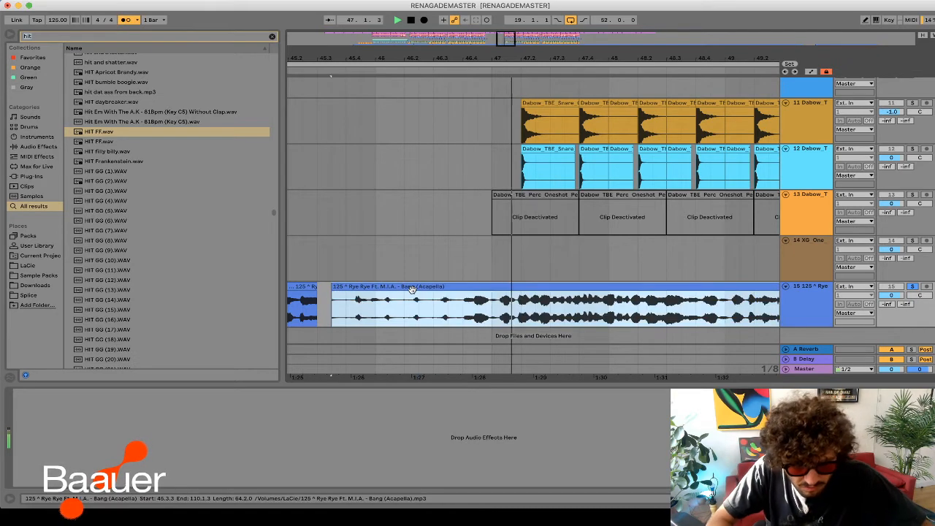
drag(411, 287, 417, 287)
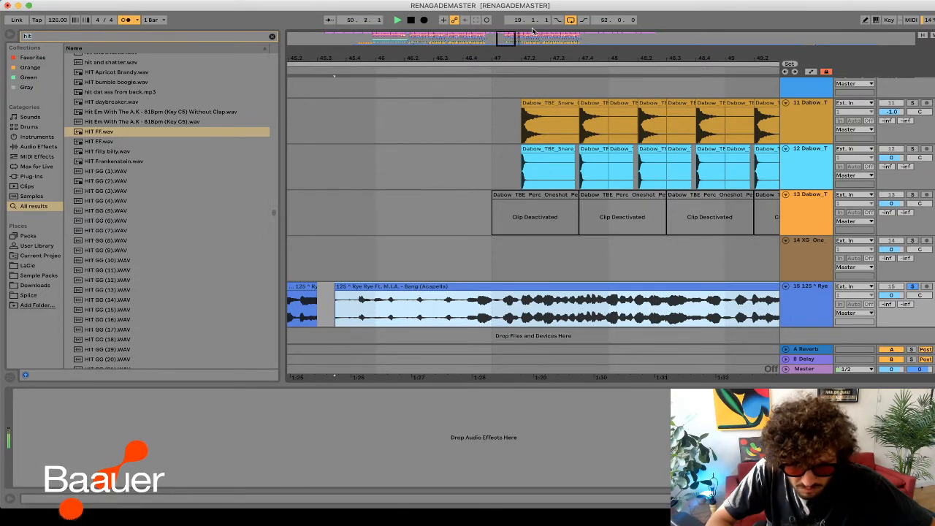
drag(502, 43, 503, 14)
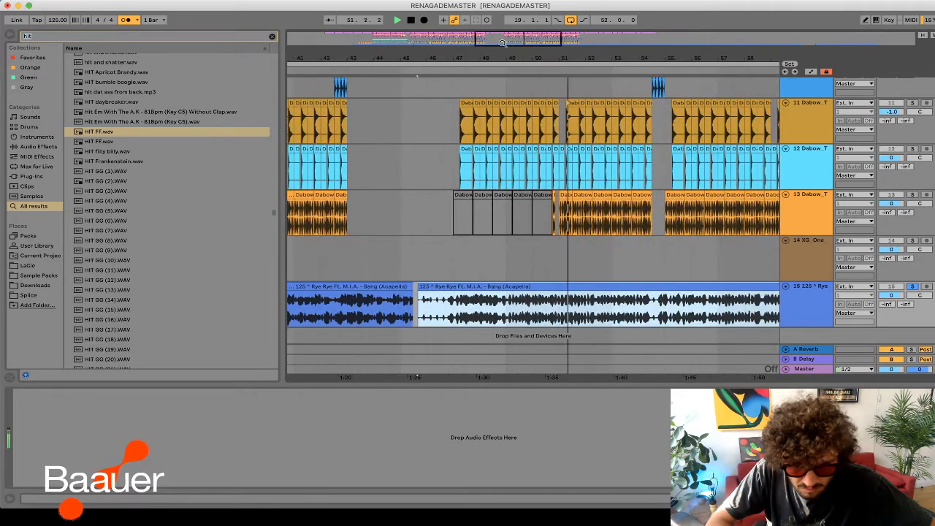
- Unsolo the acapella track and play the full arrangement from bar 46
click(429, 265)
scroll(431, 263, right, 2)
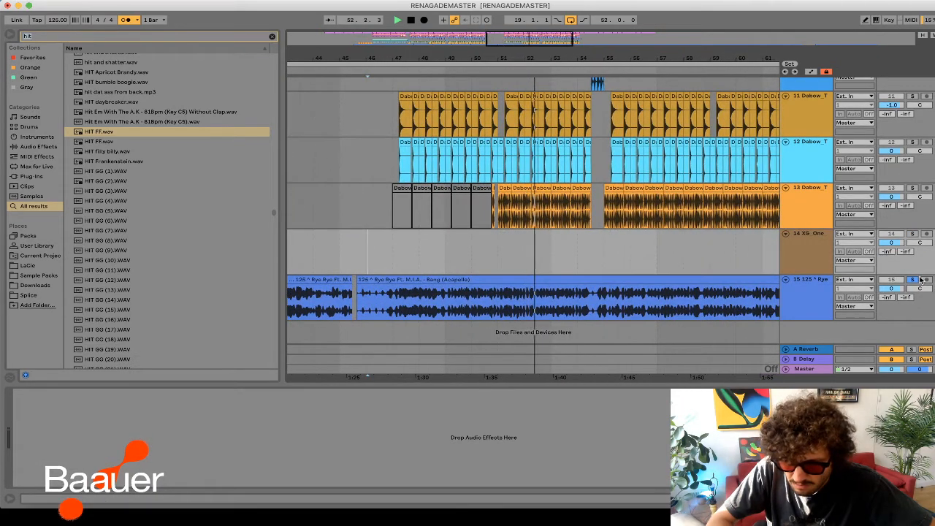
click(913, 281)
key(space)
key(space)
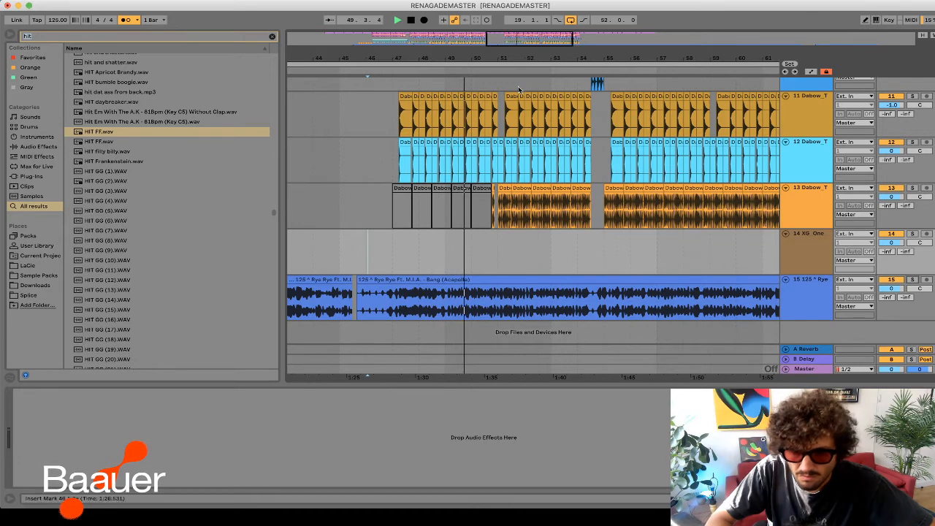
- Nudge the later acapella clip by a tiny off-grid amount against the drums and save the set
drag(508, 41, 504, 108)
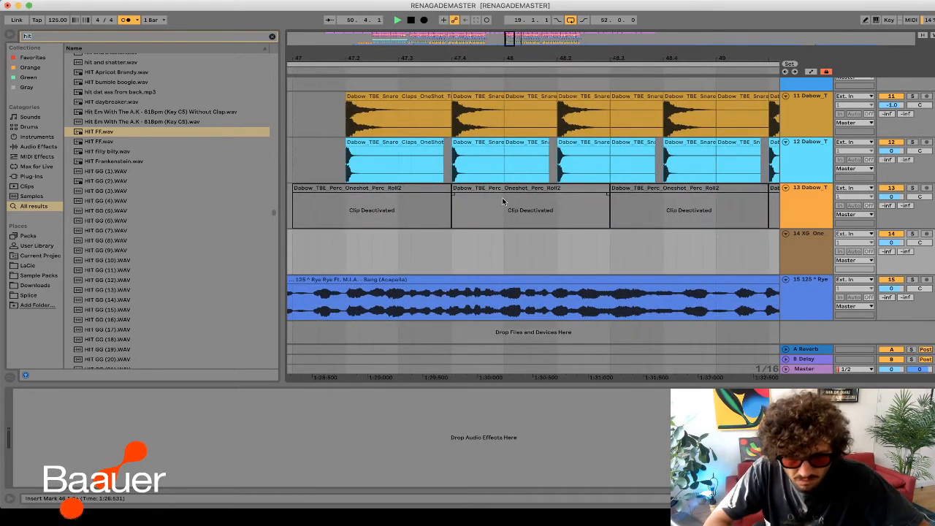
drag(479, 280, 477, 279)
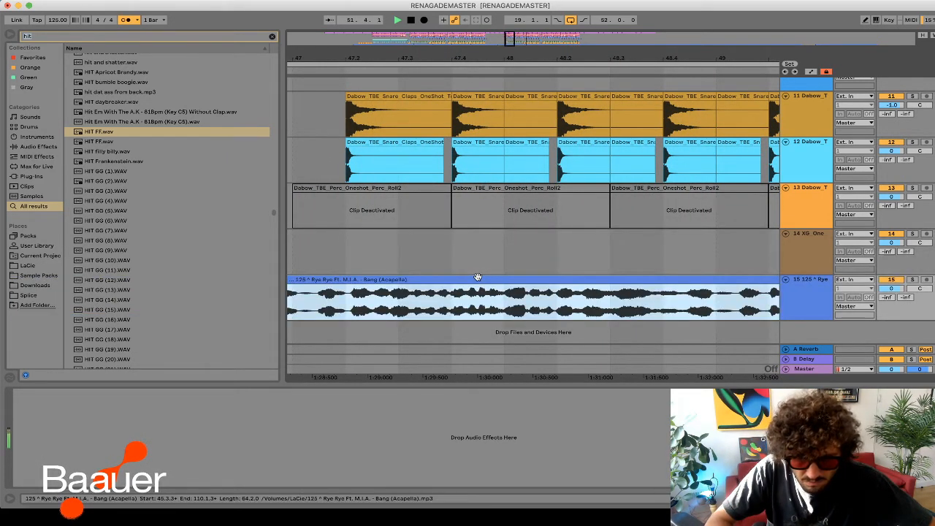
drag(476, 278, 477, 278)
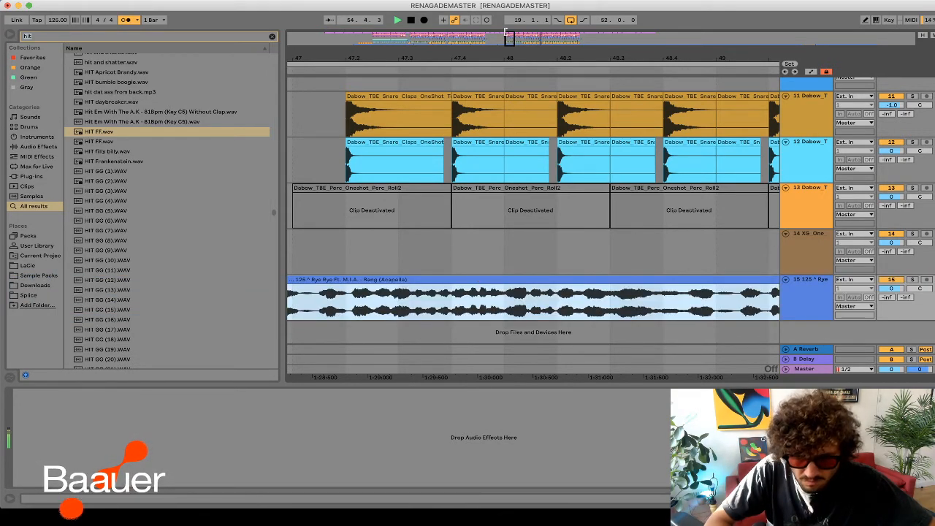
drag(509, 37, 618, 41)
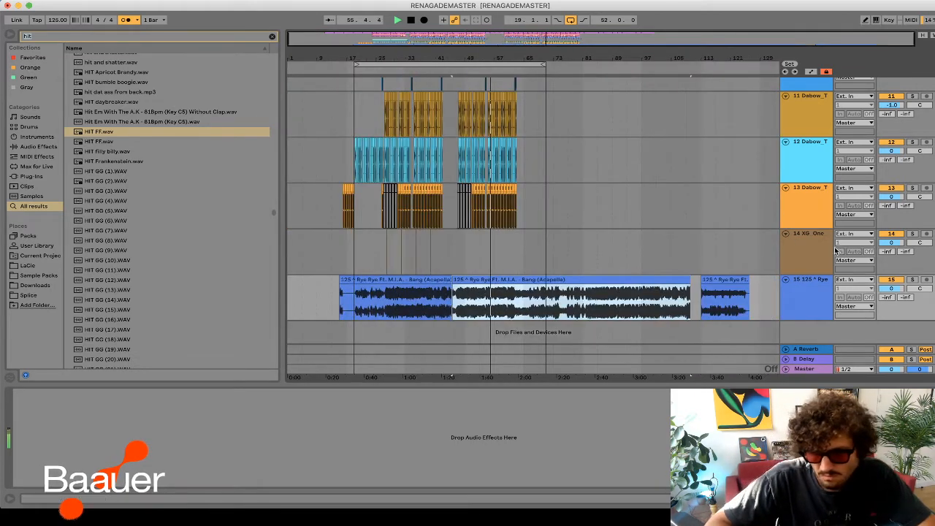
key(space)
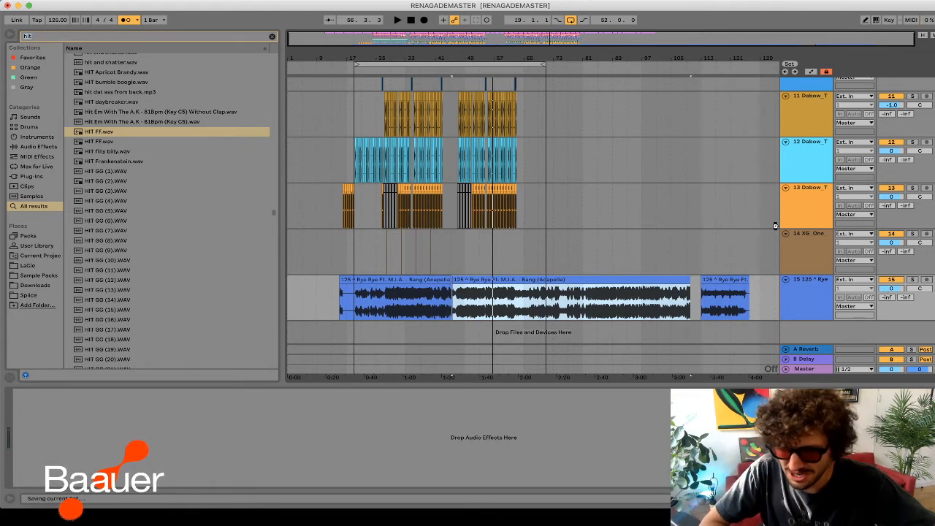
click(705, 228)
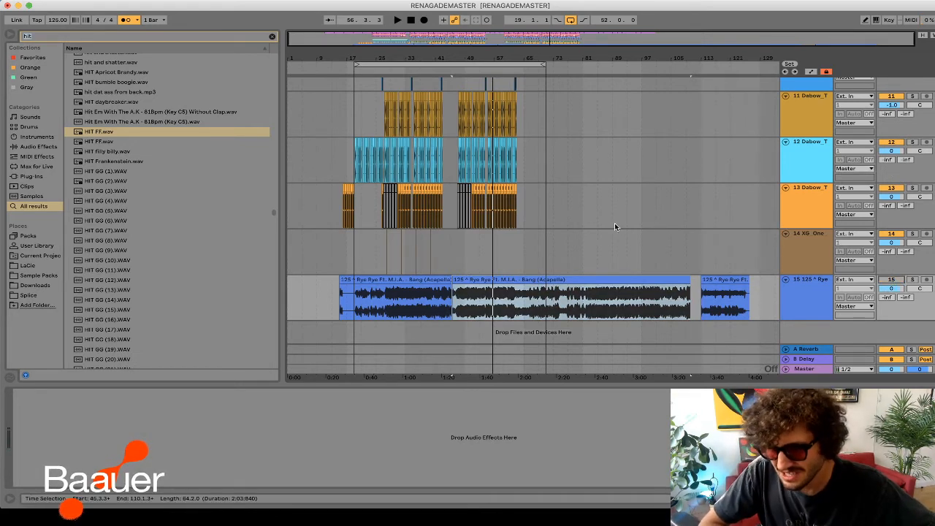
scroll(586, 223, up, 10)
click(596, 140)
click(487, 155)
click(274, 159)
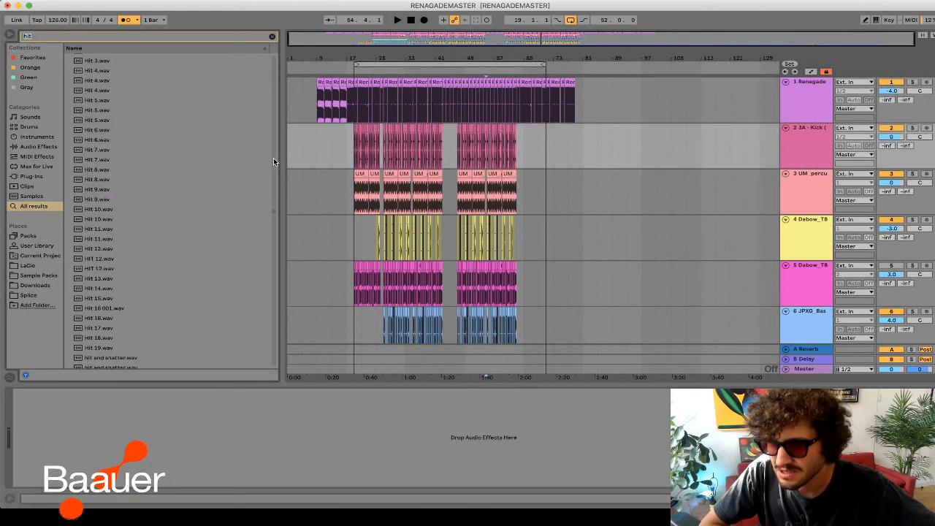